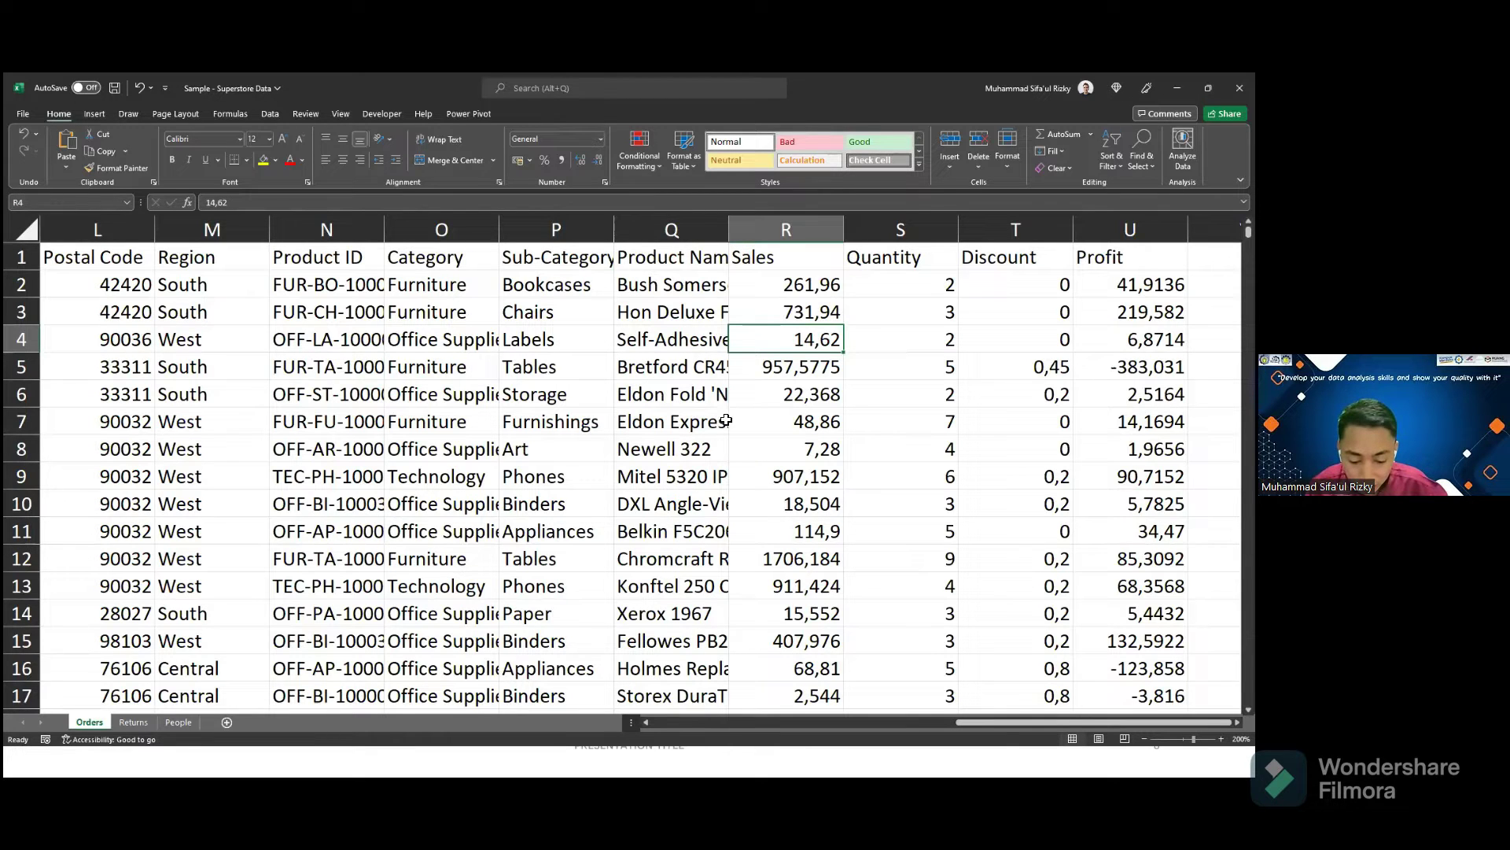
- Add the header "Sales > 100" in cell V1, in the empty column beside Profit
click(715, 450)
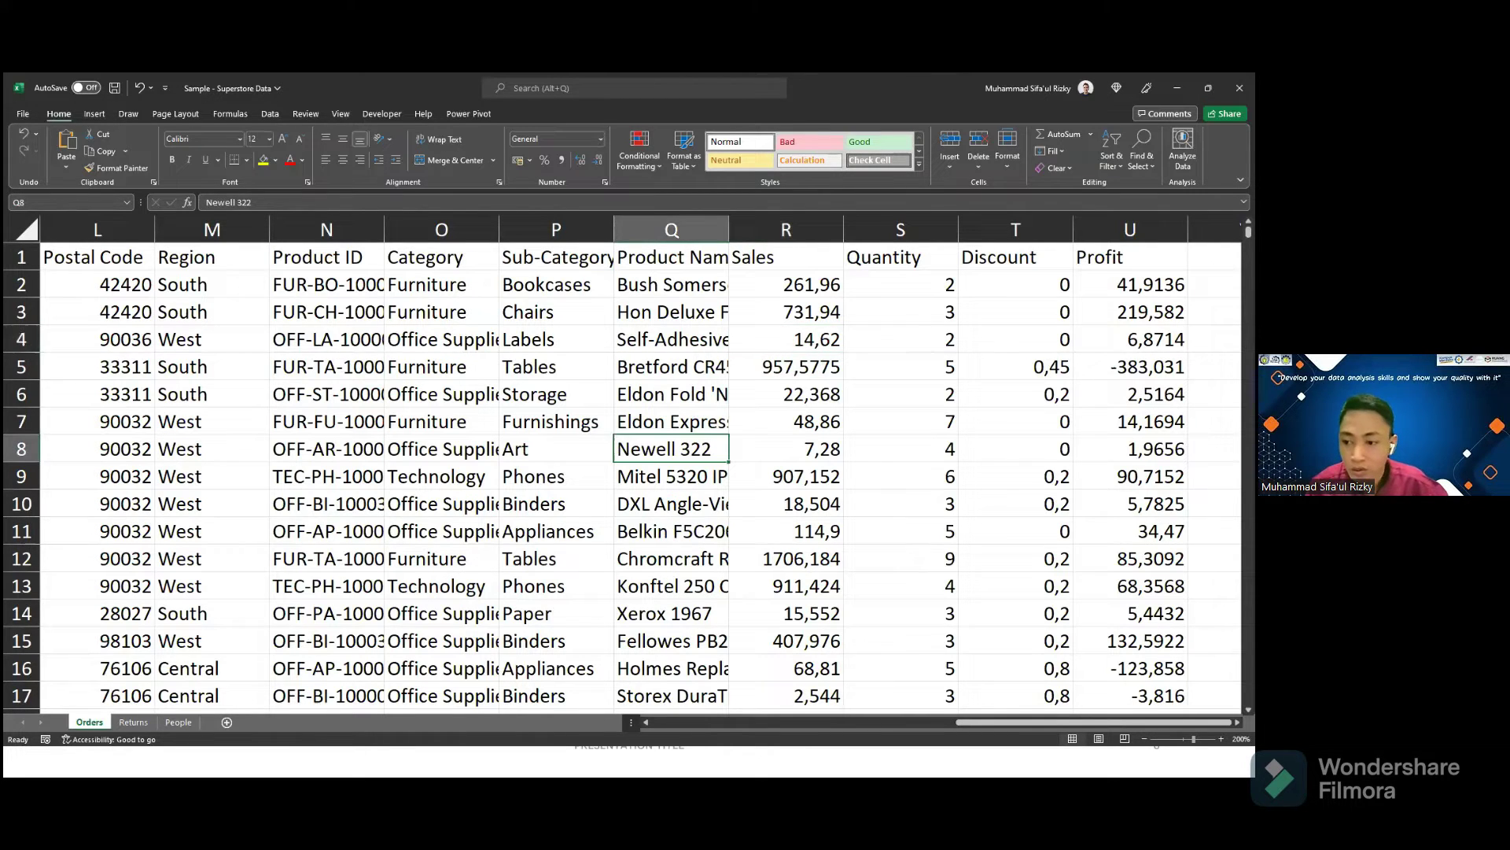
click(1215, 283)
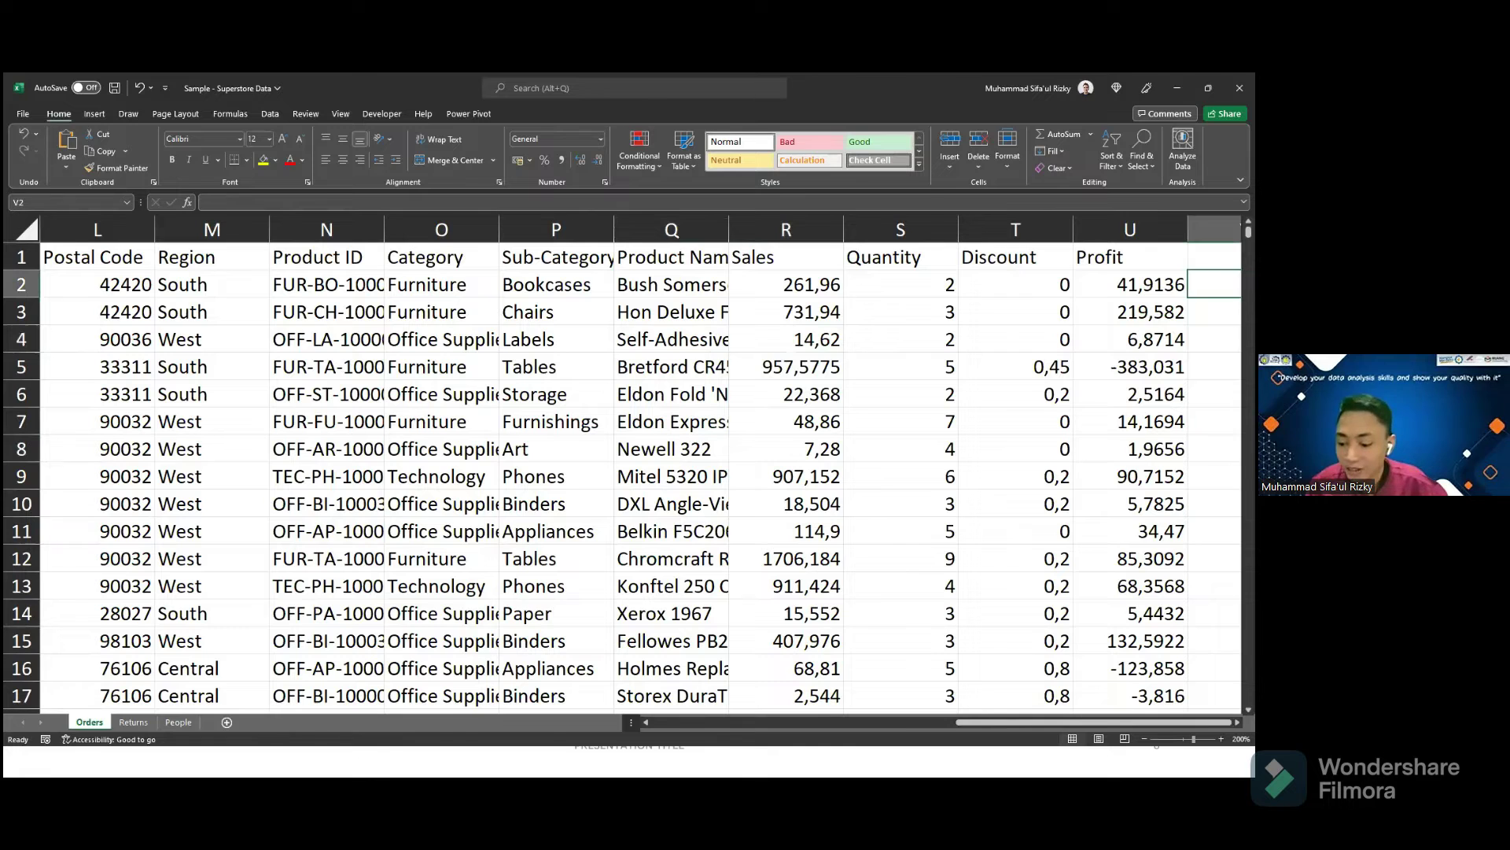
scroll(1066, 275, right, 2)
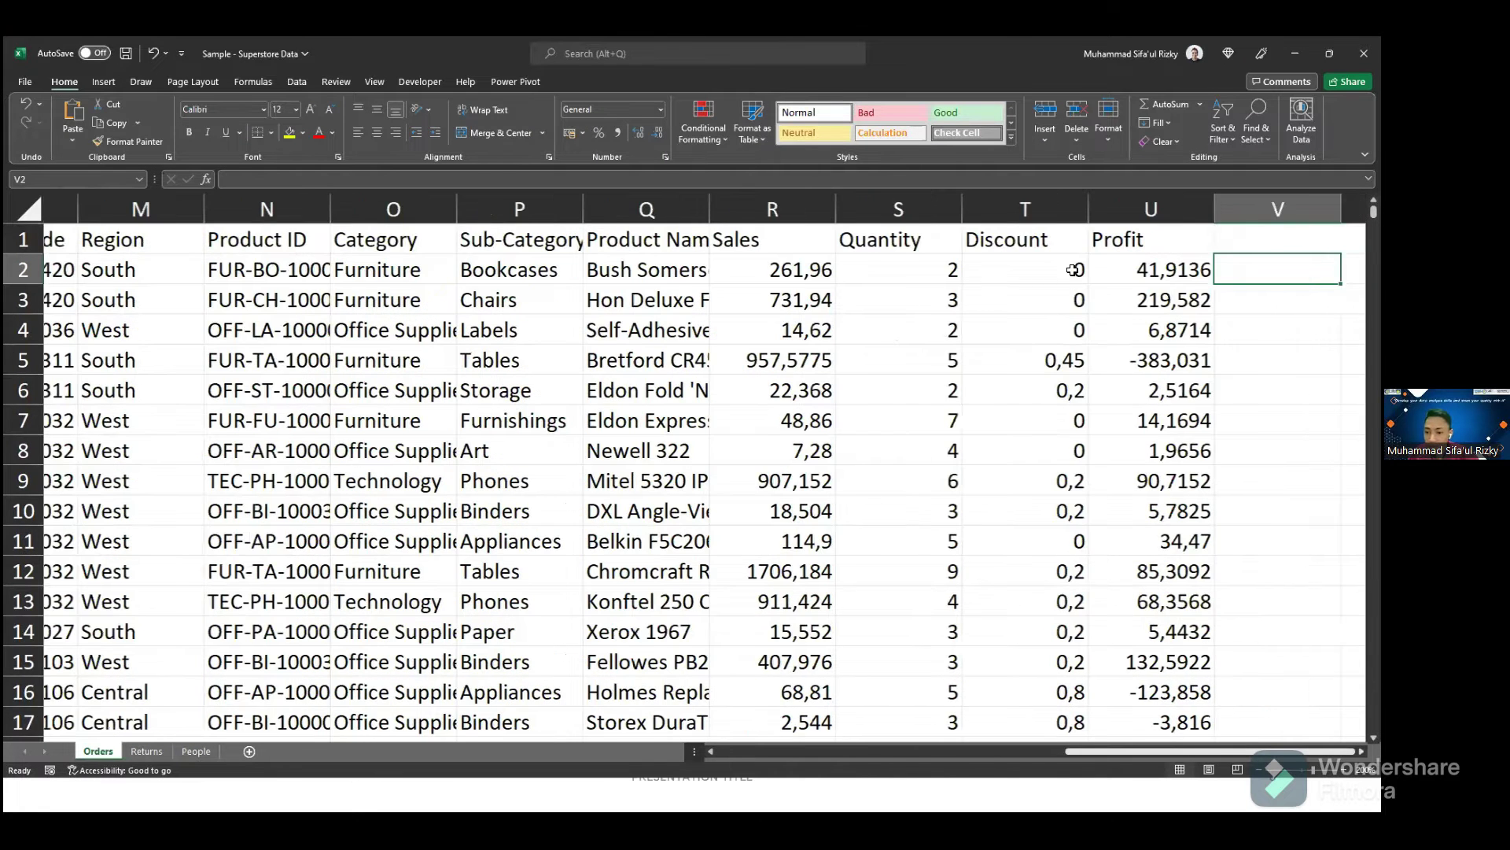
key(Up)
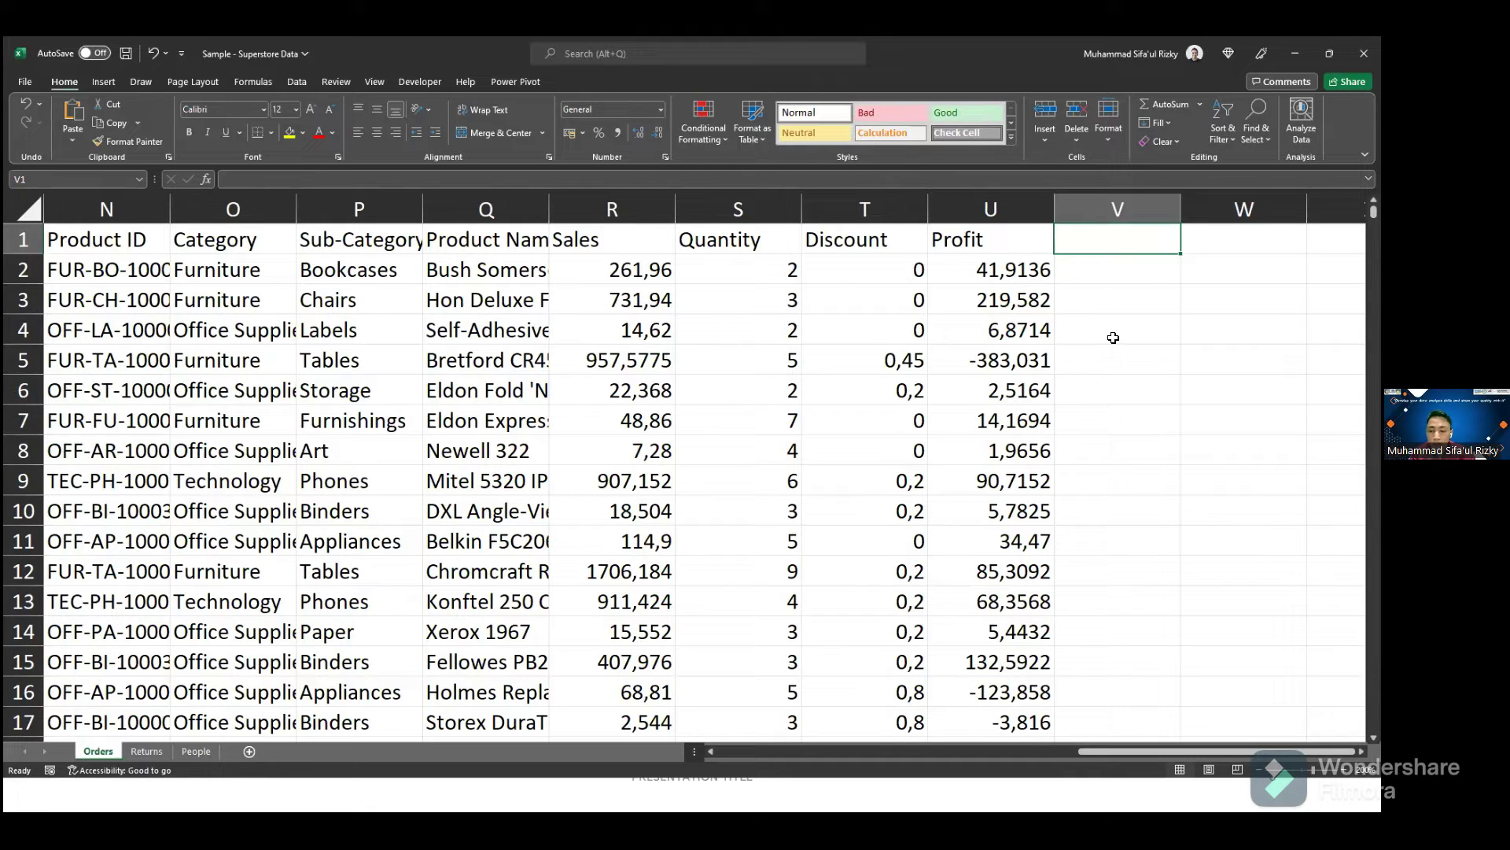
text(Sal)
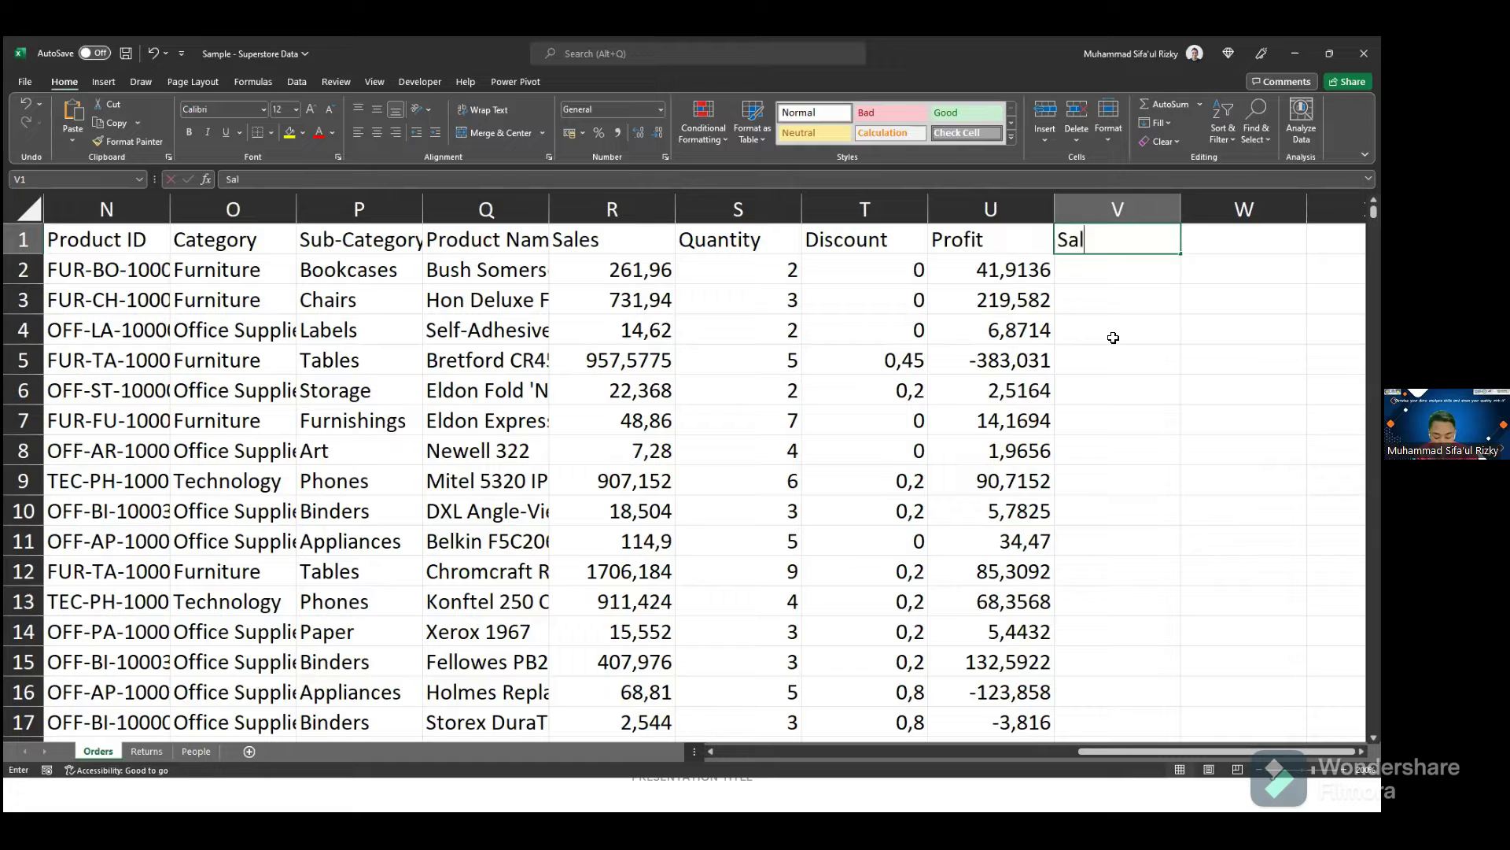
text(es )
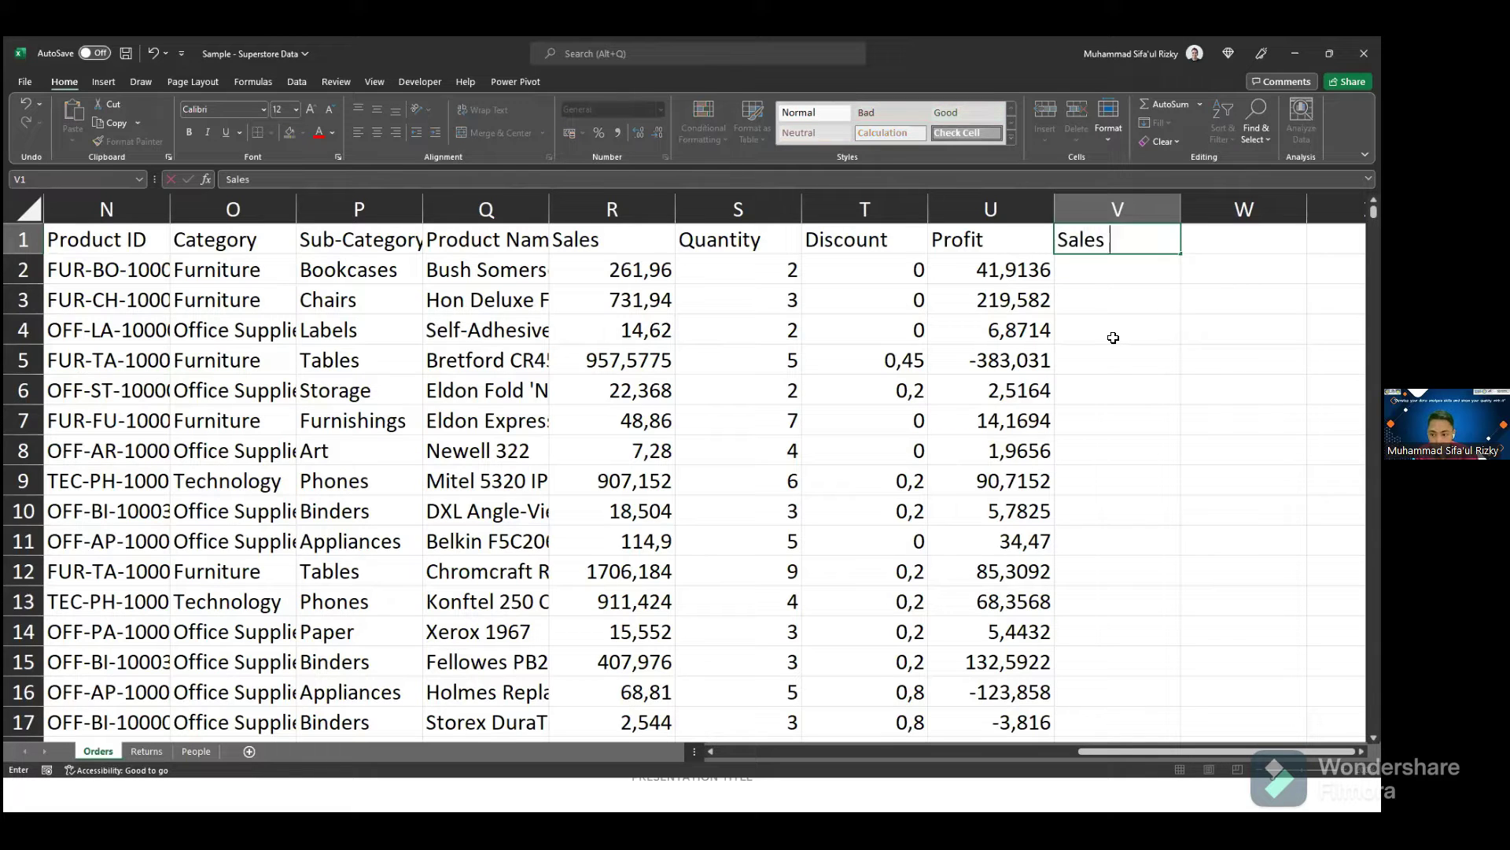
text(> 100)
key(Return)
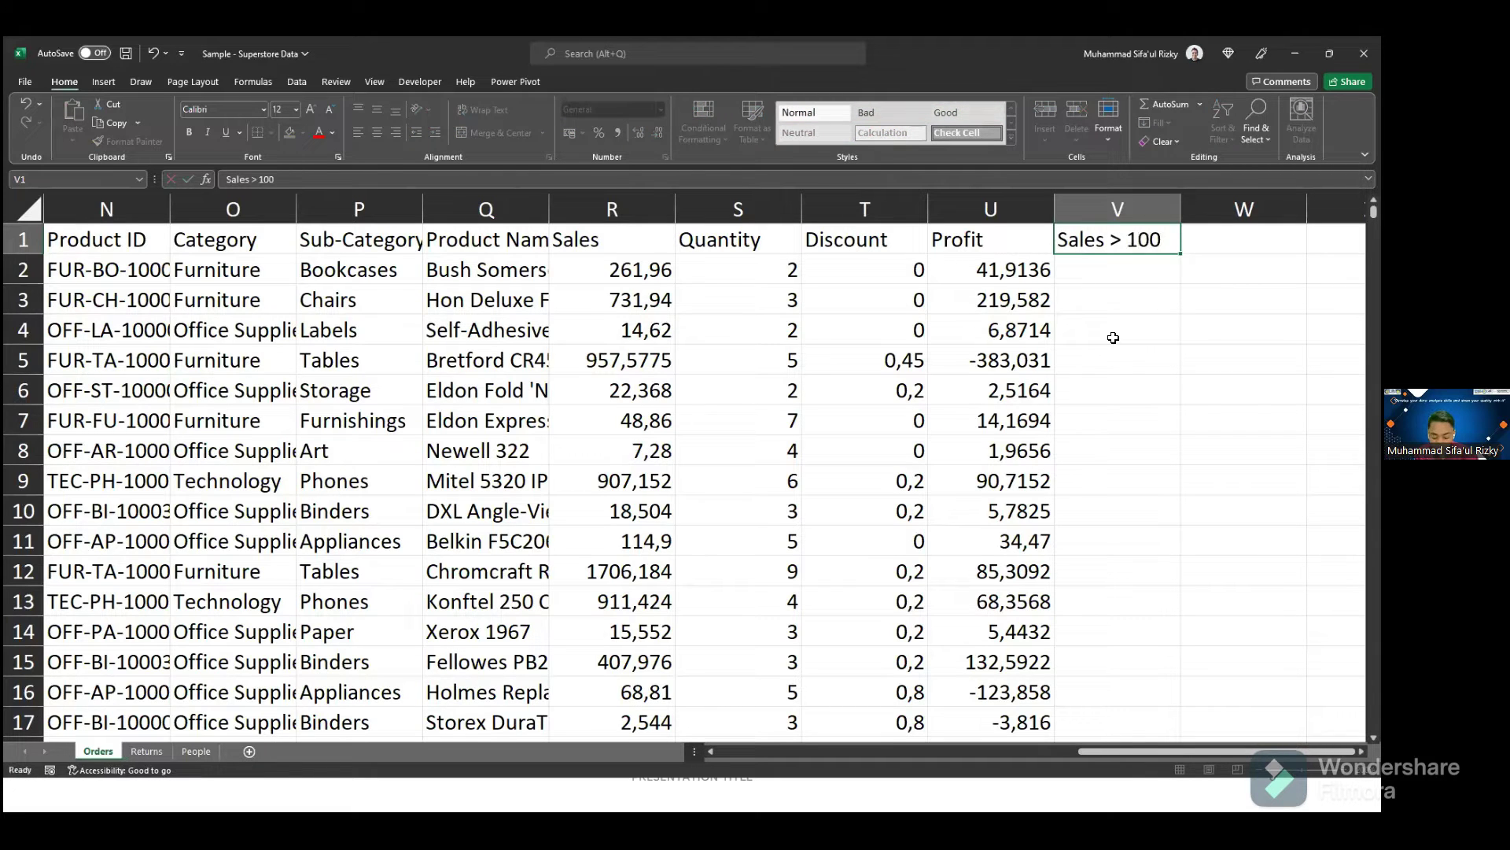
click(1120, 243)
click(1123, 264)
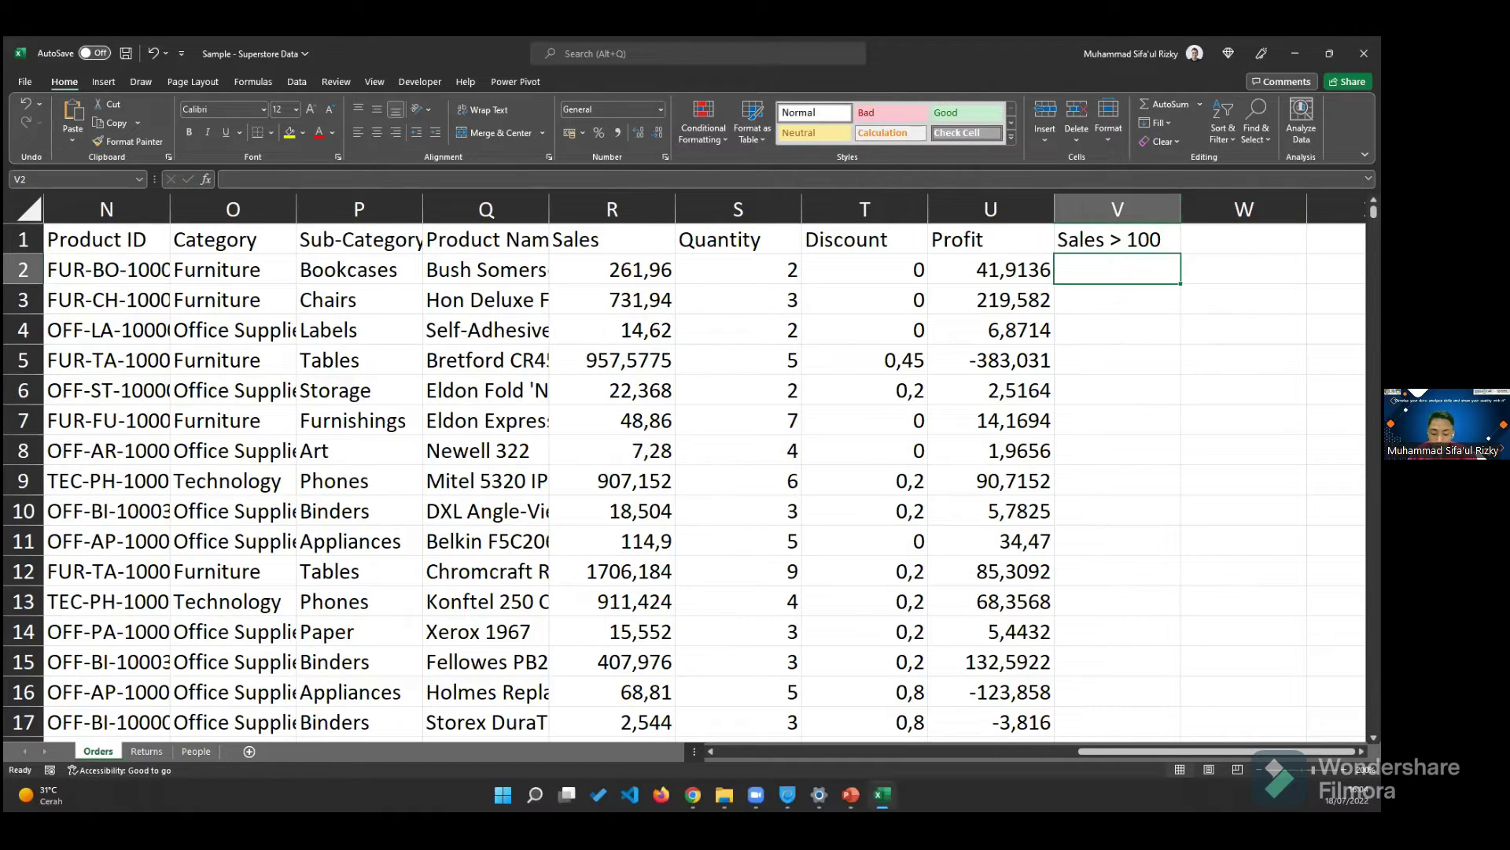
click(1244, 239)
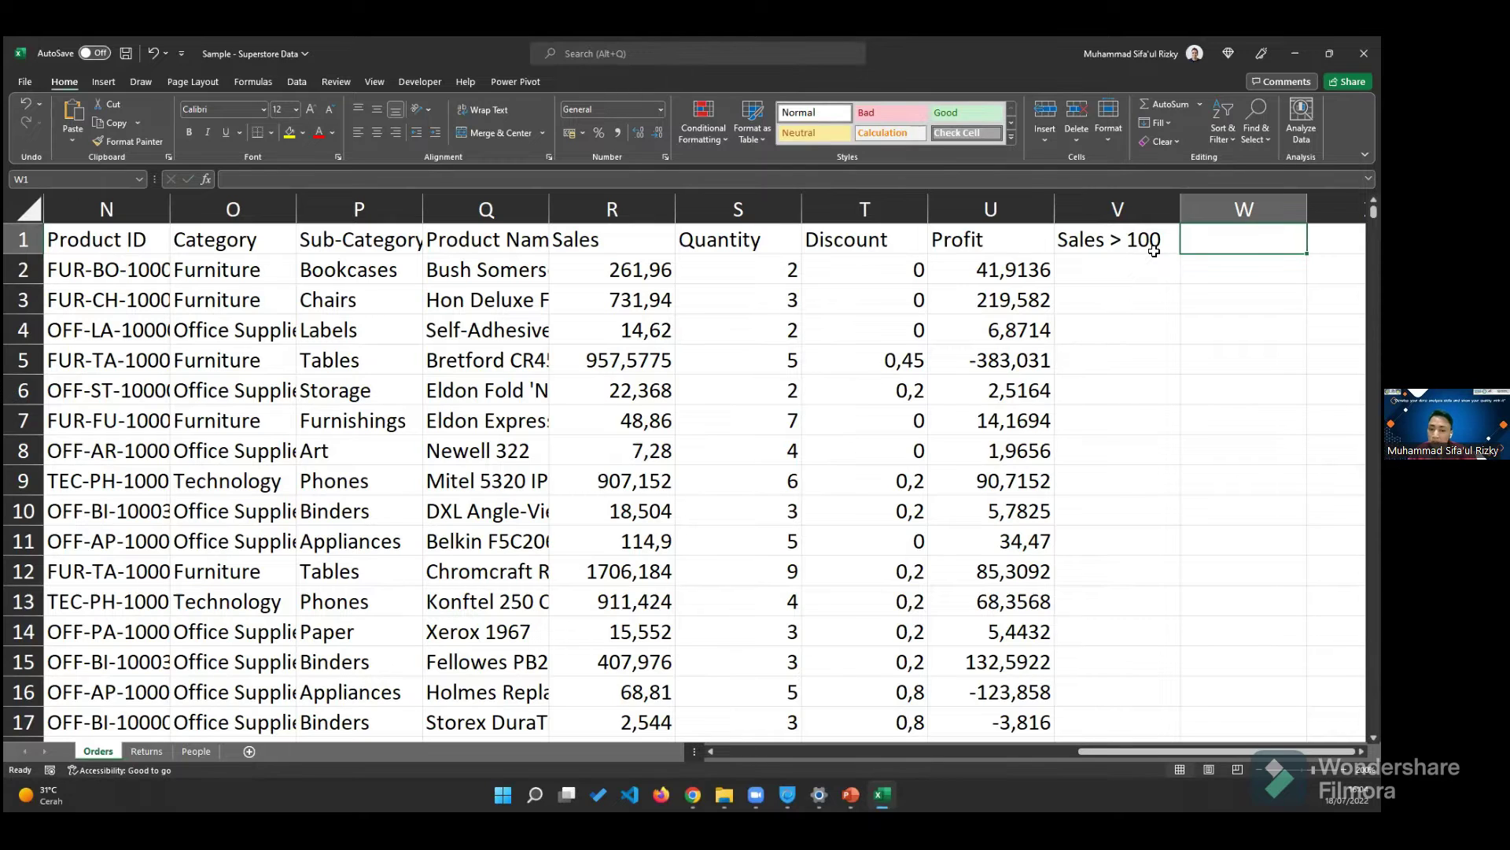
click(1149, 267)
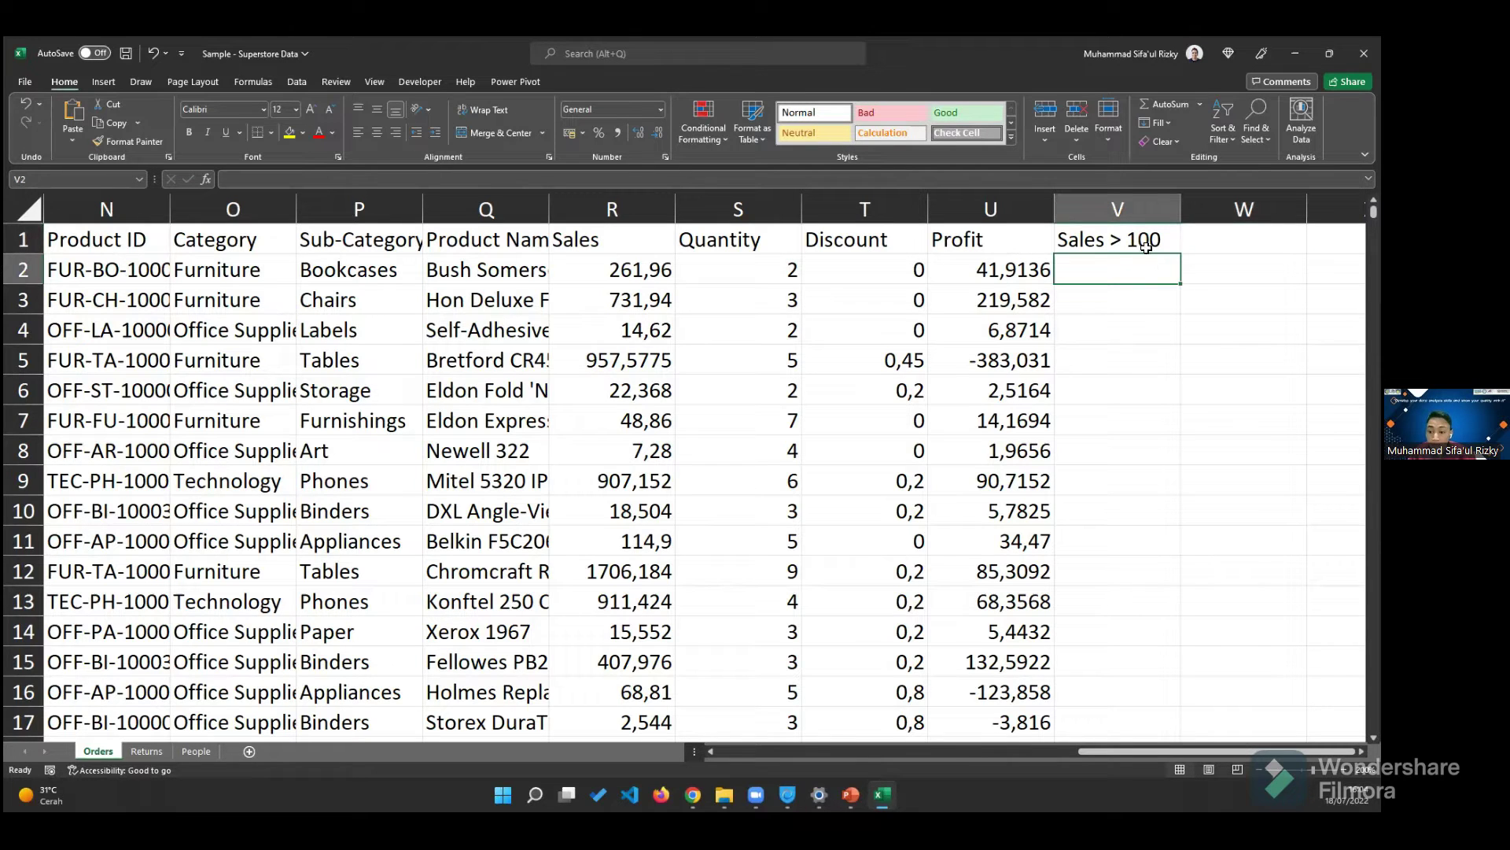
- Highlight the entire Sales column R with the Good cell style
click(612, 209)
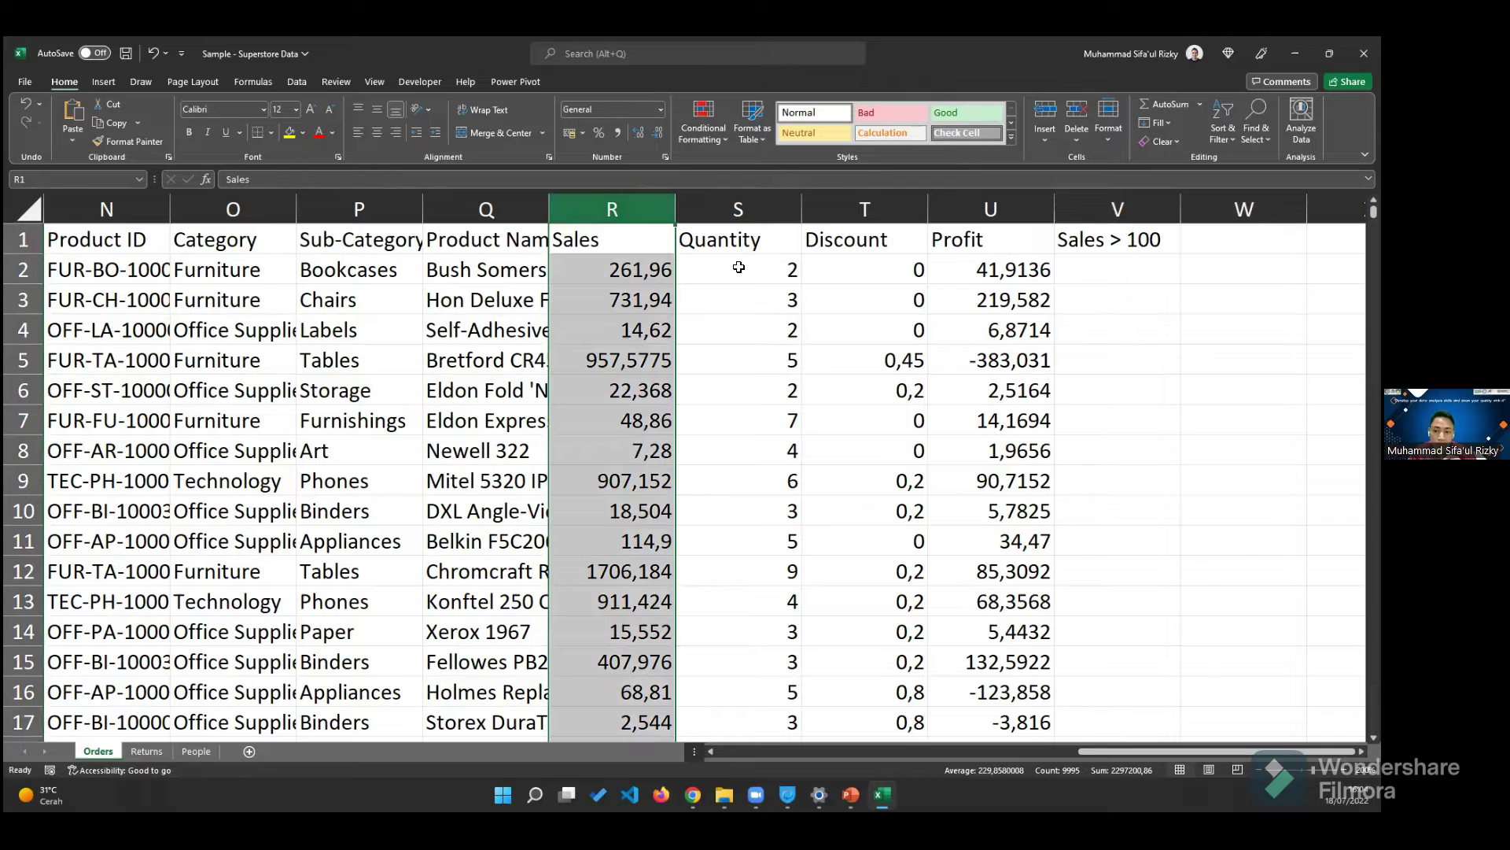
click(647, 307)
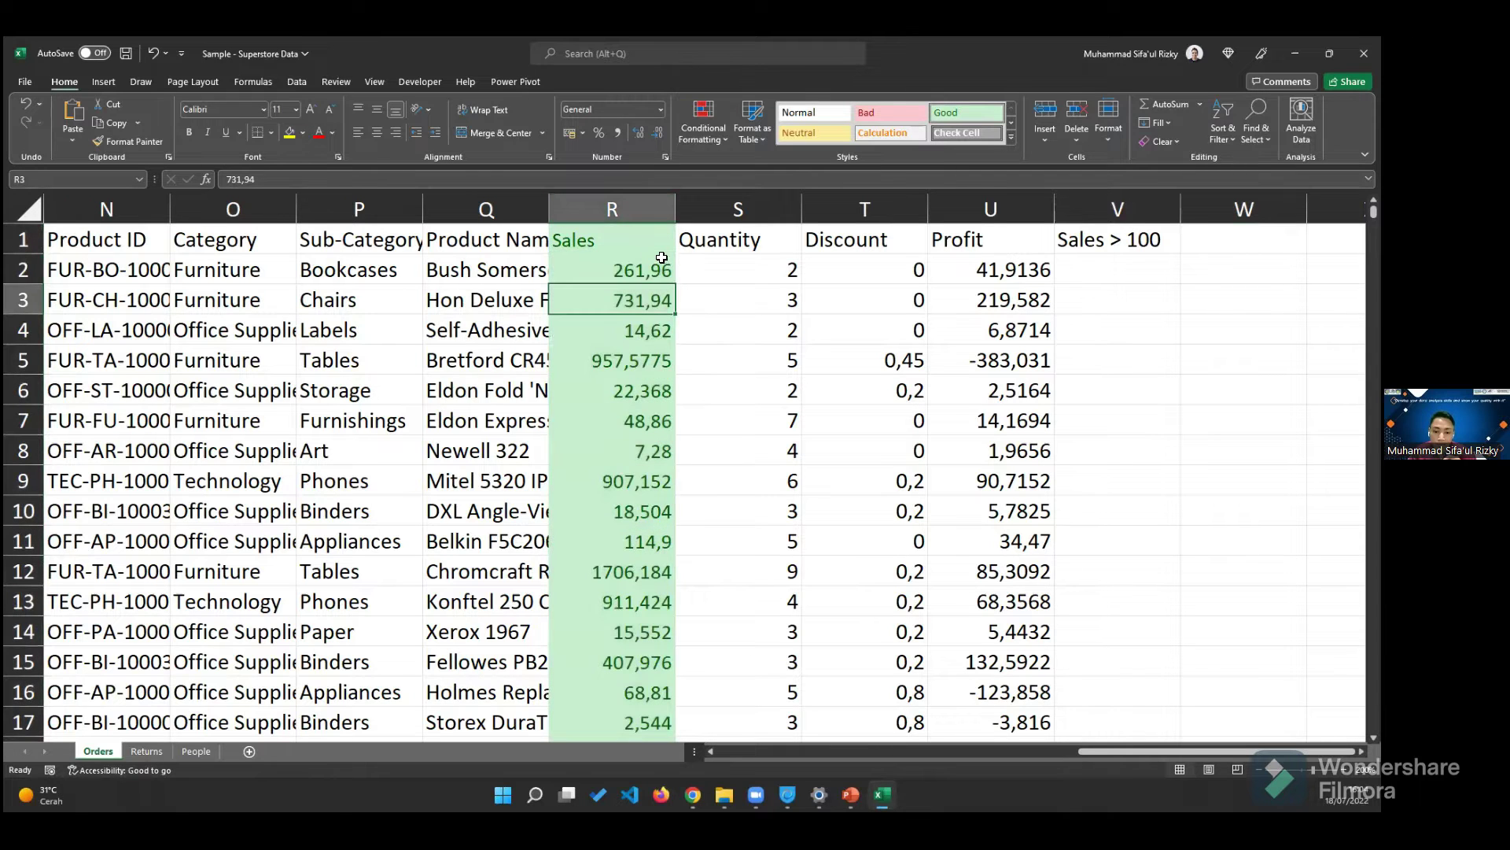
- Begin an IF formula in cell V2 with the logical test R2>100, referencing the first Sales value
click(1078, 270)
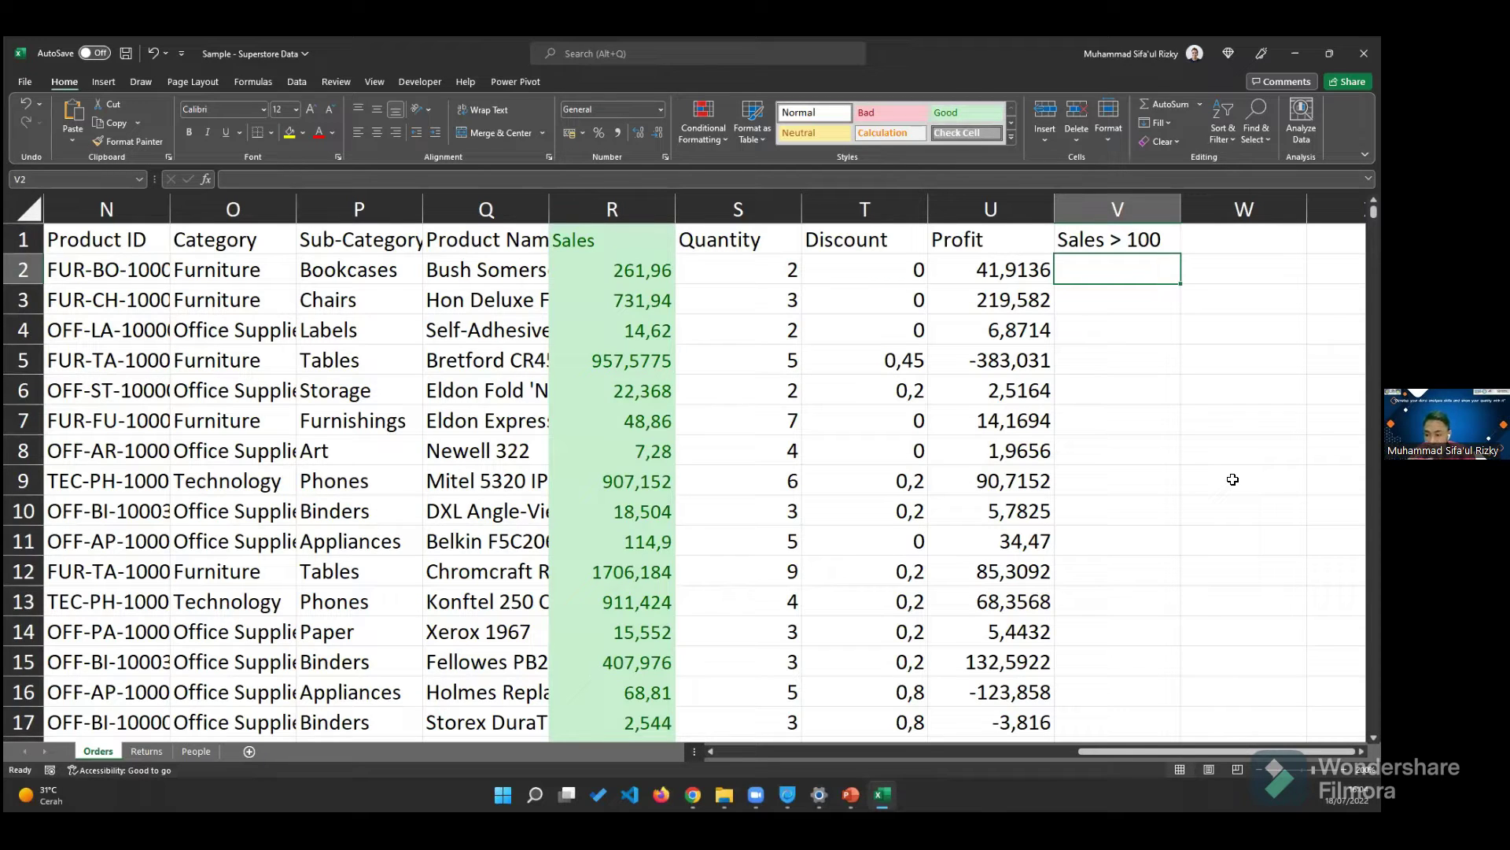
text(=)
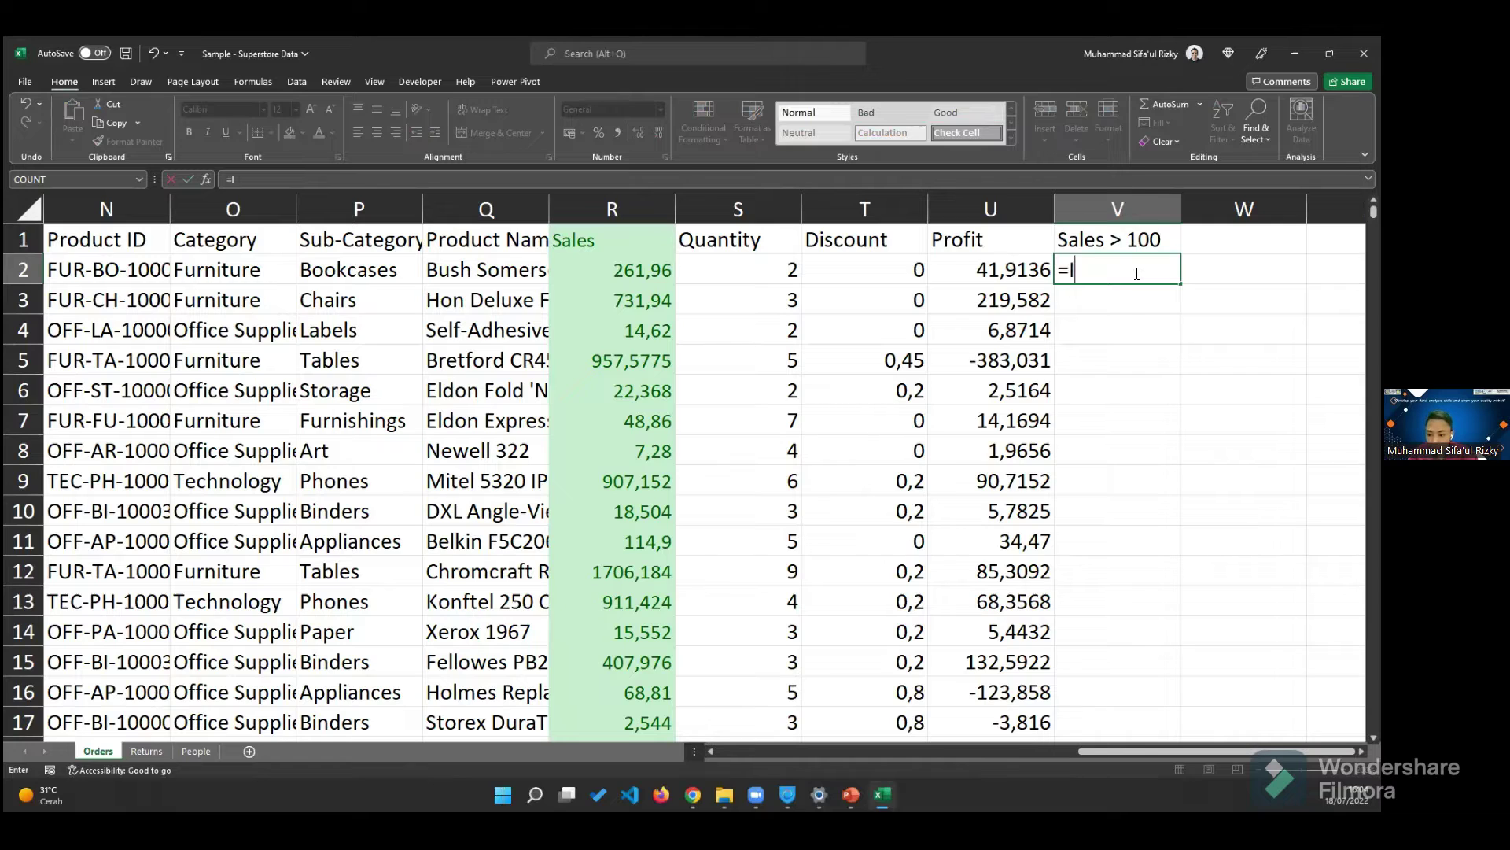
text(IF)
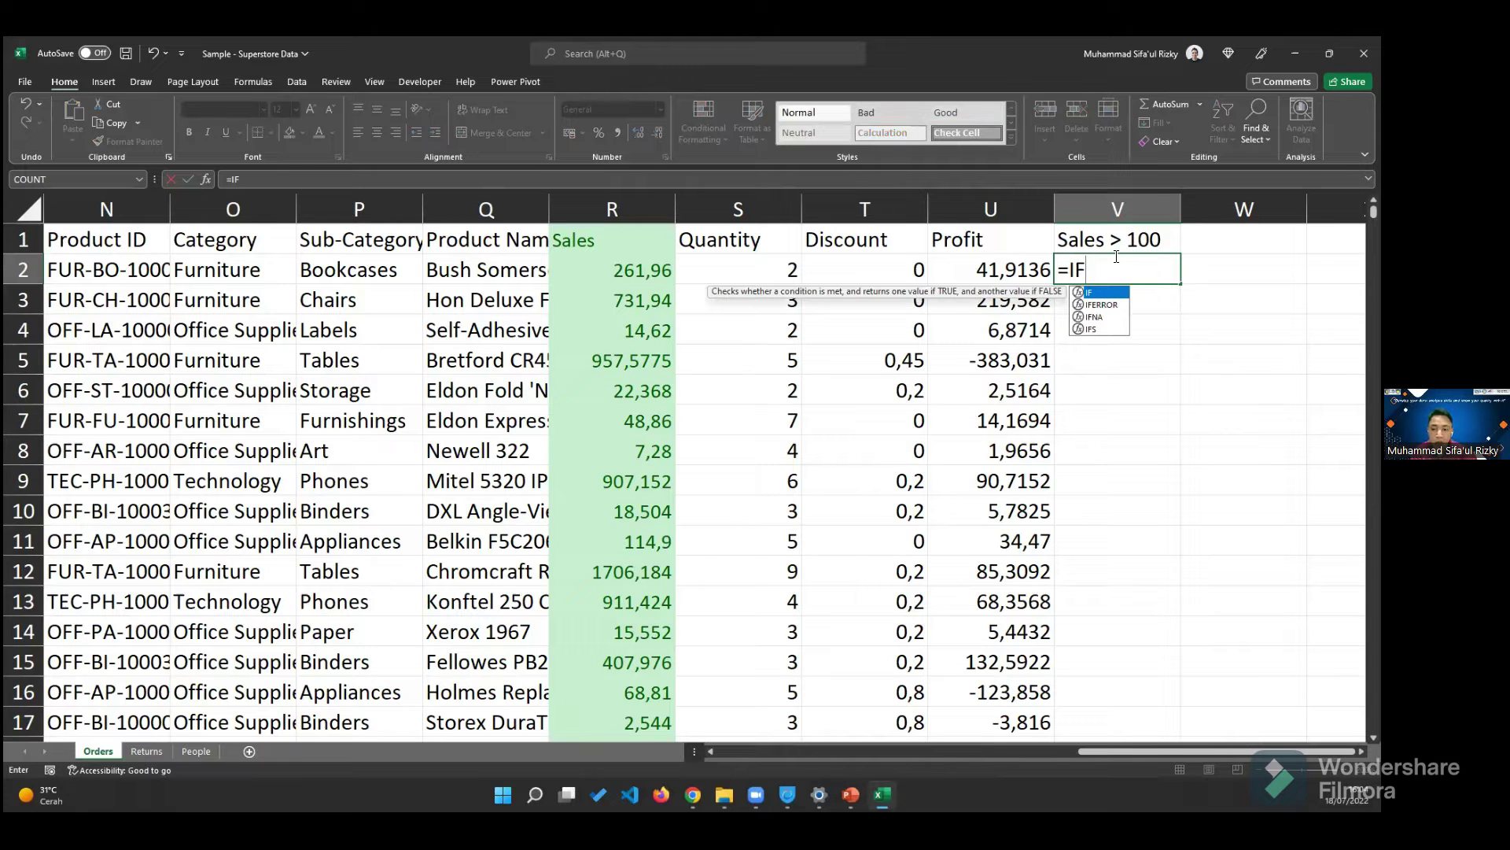
text(()
key(BackSpace)
text(()
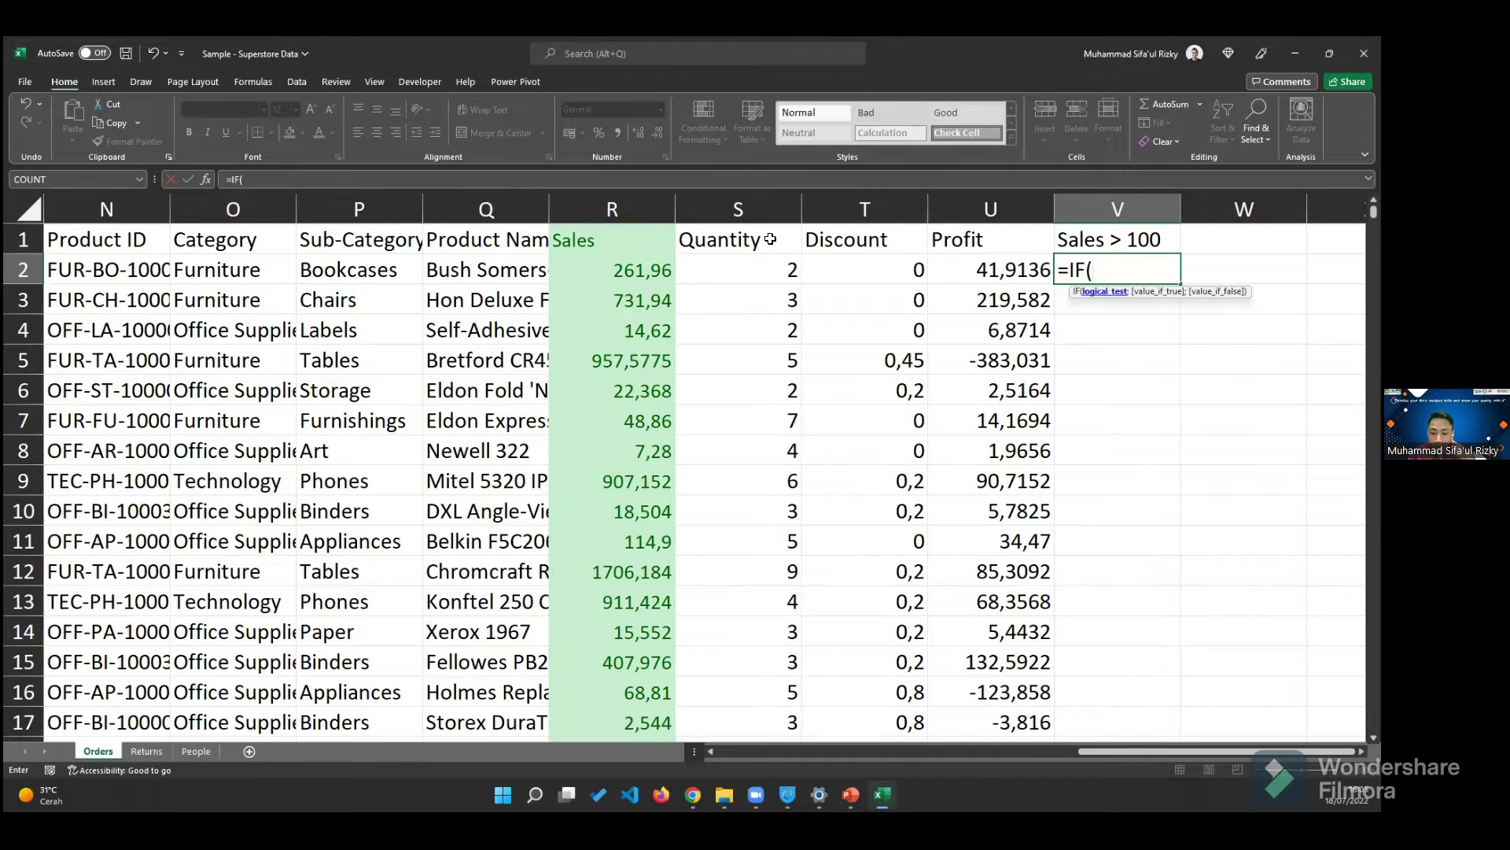
click(657, 269)
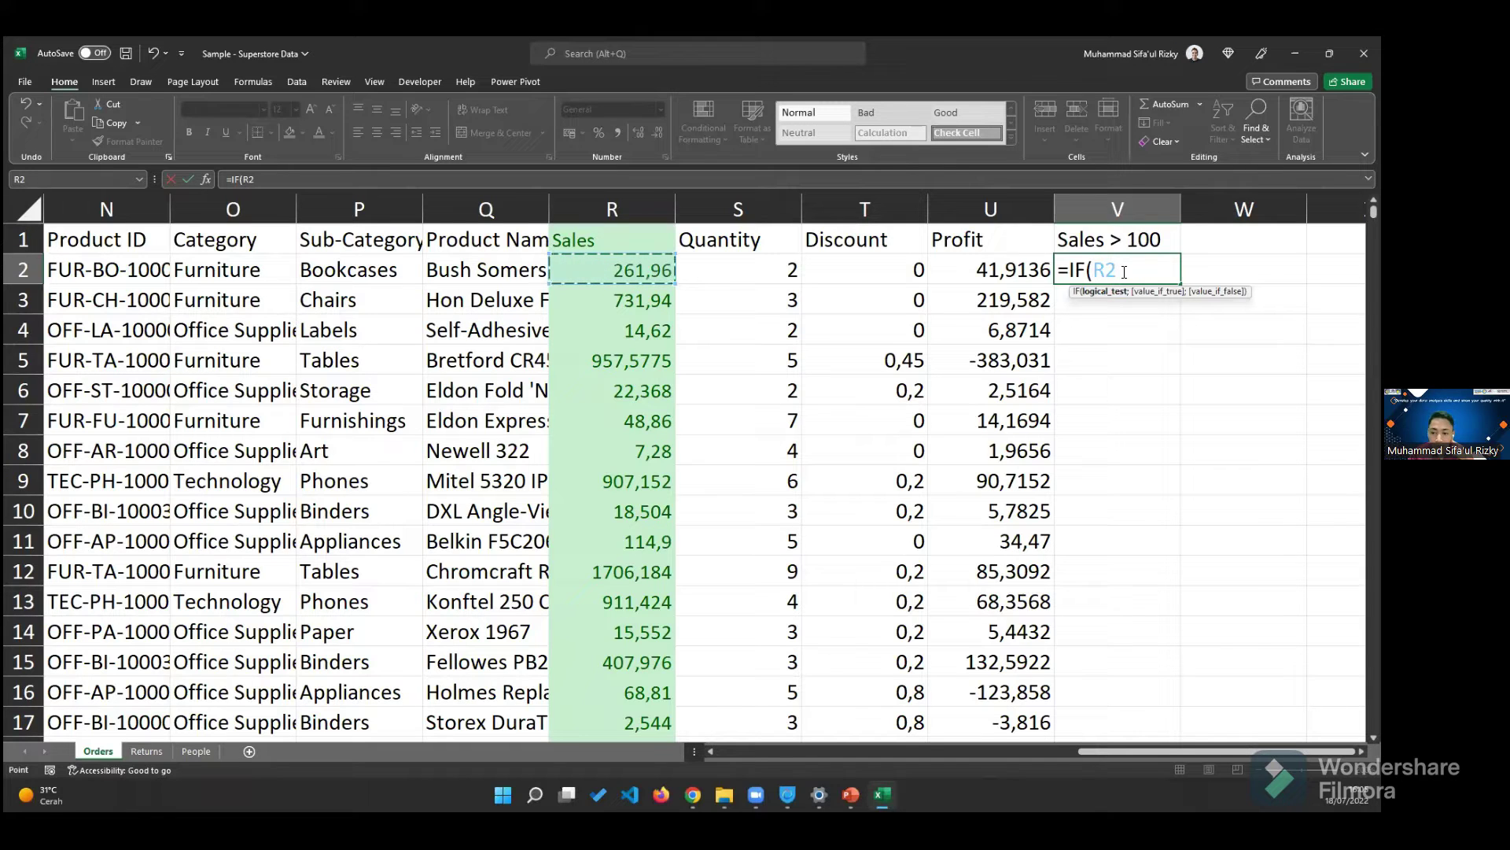
text(>100;)
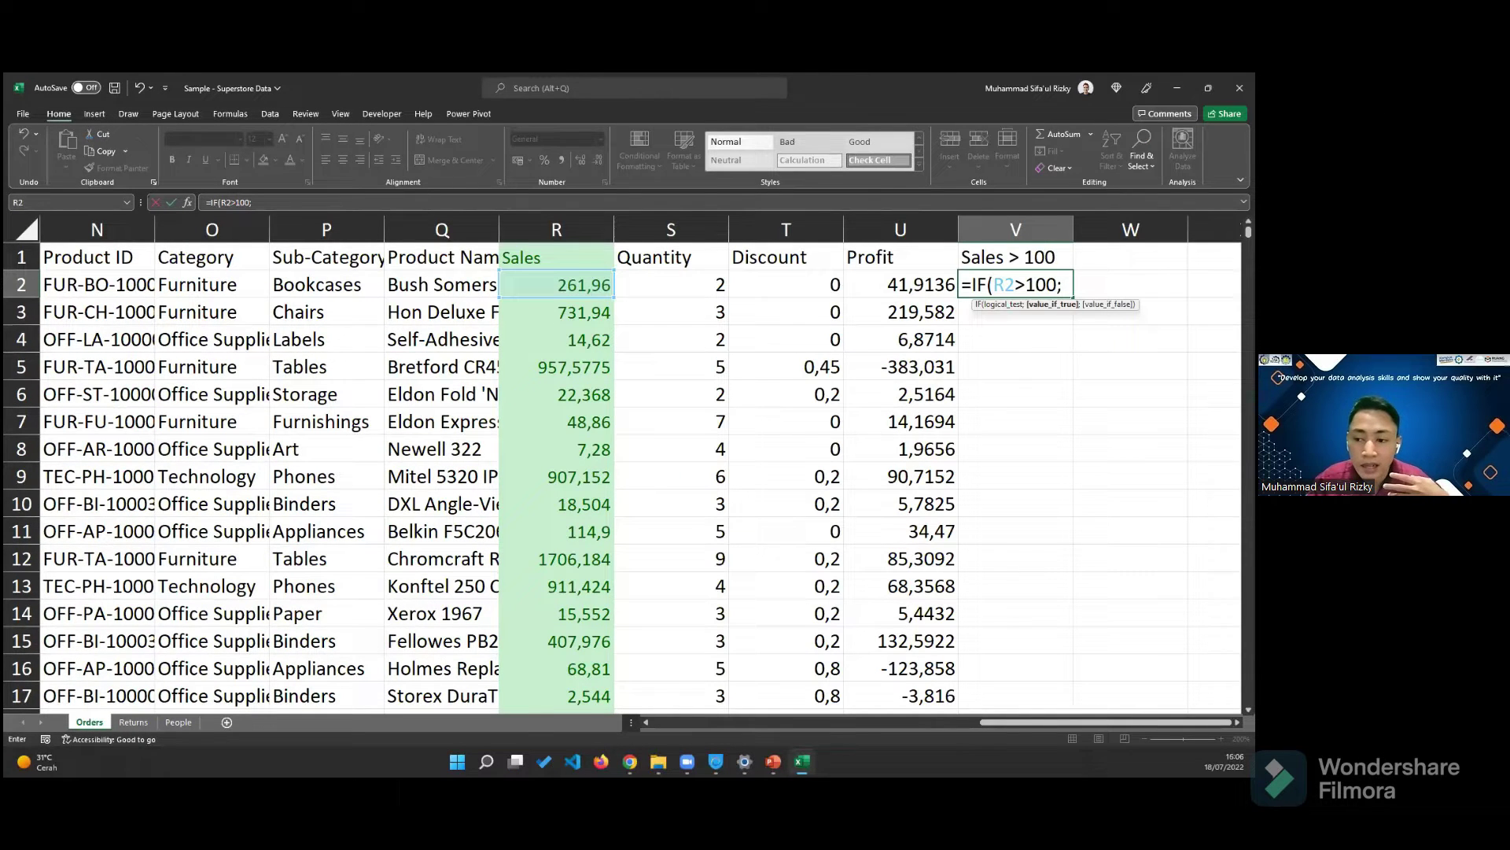
drag(996, 284, 1055, 283)
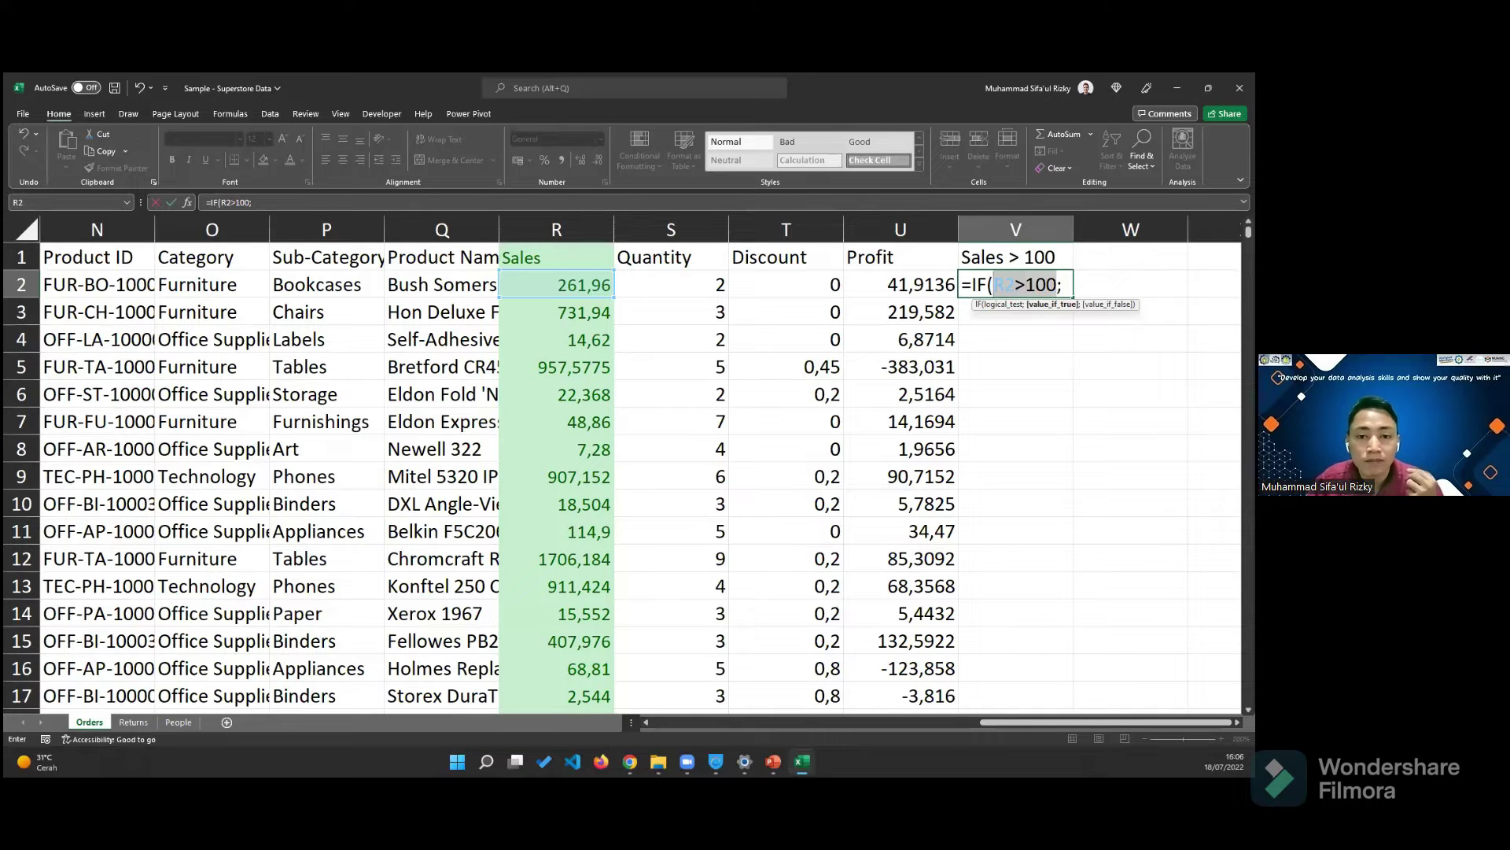
click(1062, 285)
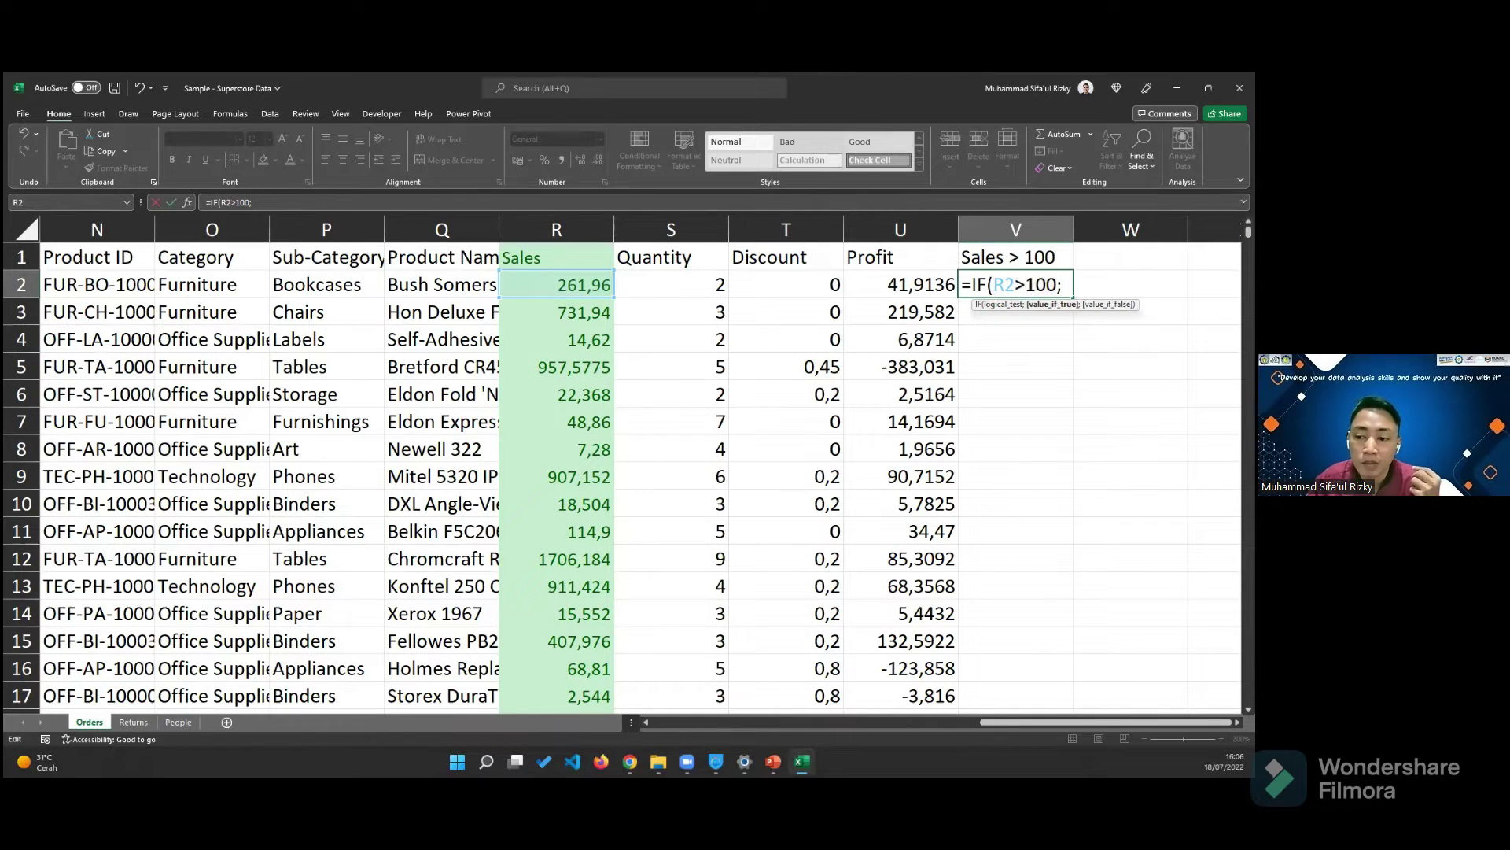
- Complete the V2 formula as =IF(R2>100;"Yes";"No") and commit it
text("Yes")
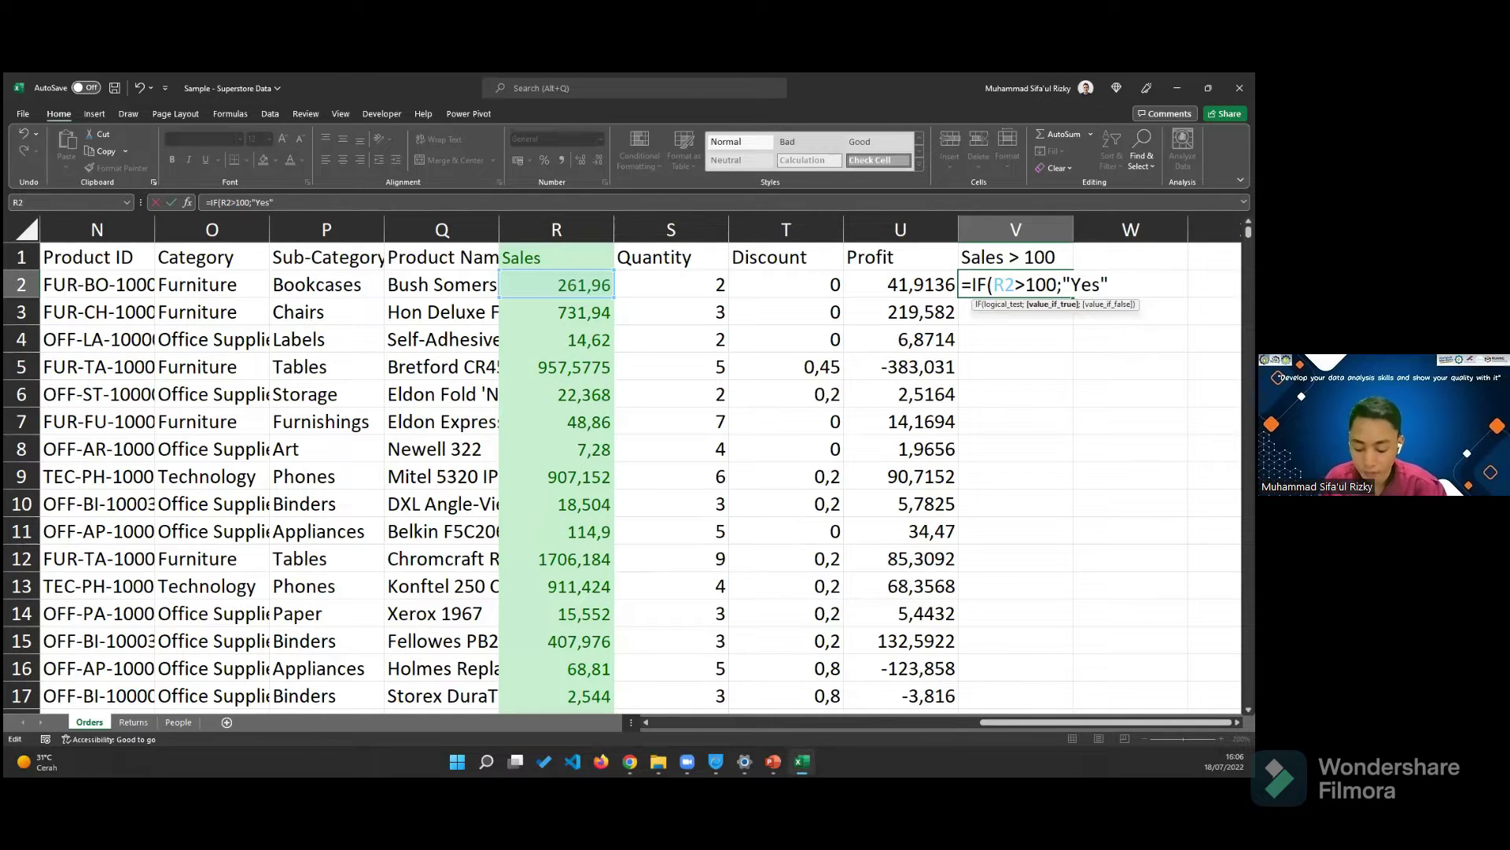
text(;)
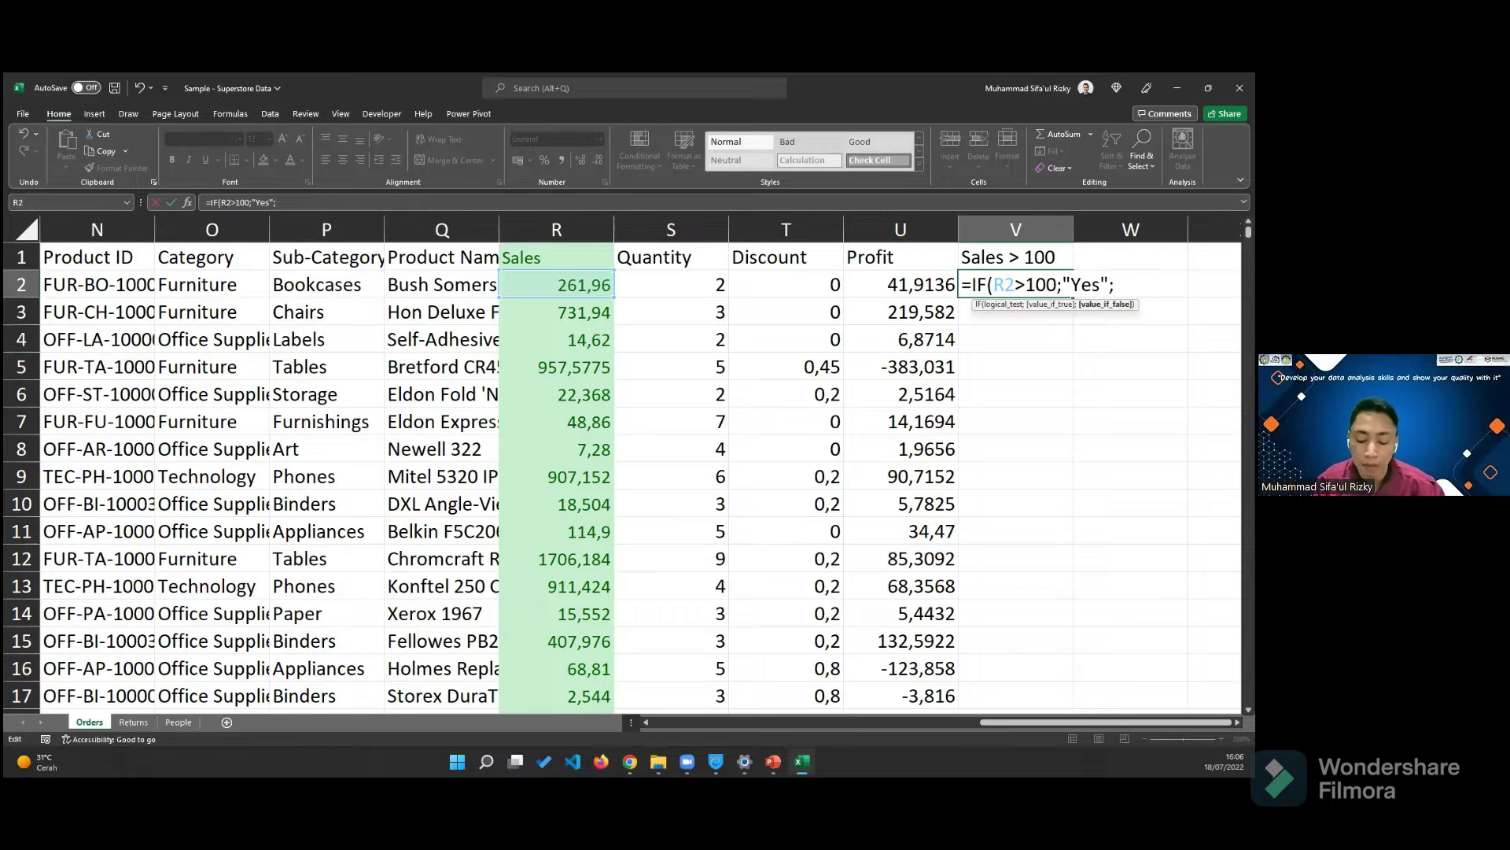
text("no")
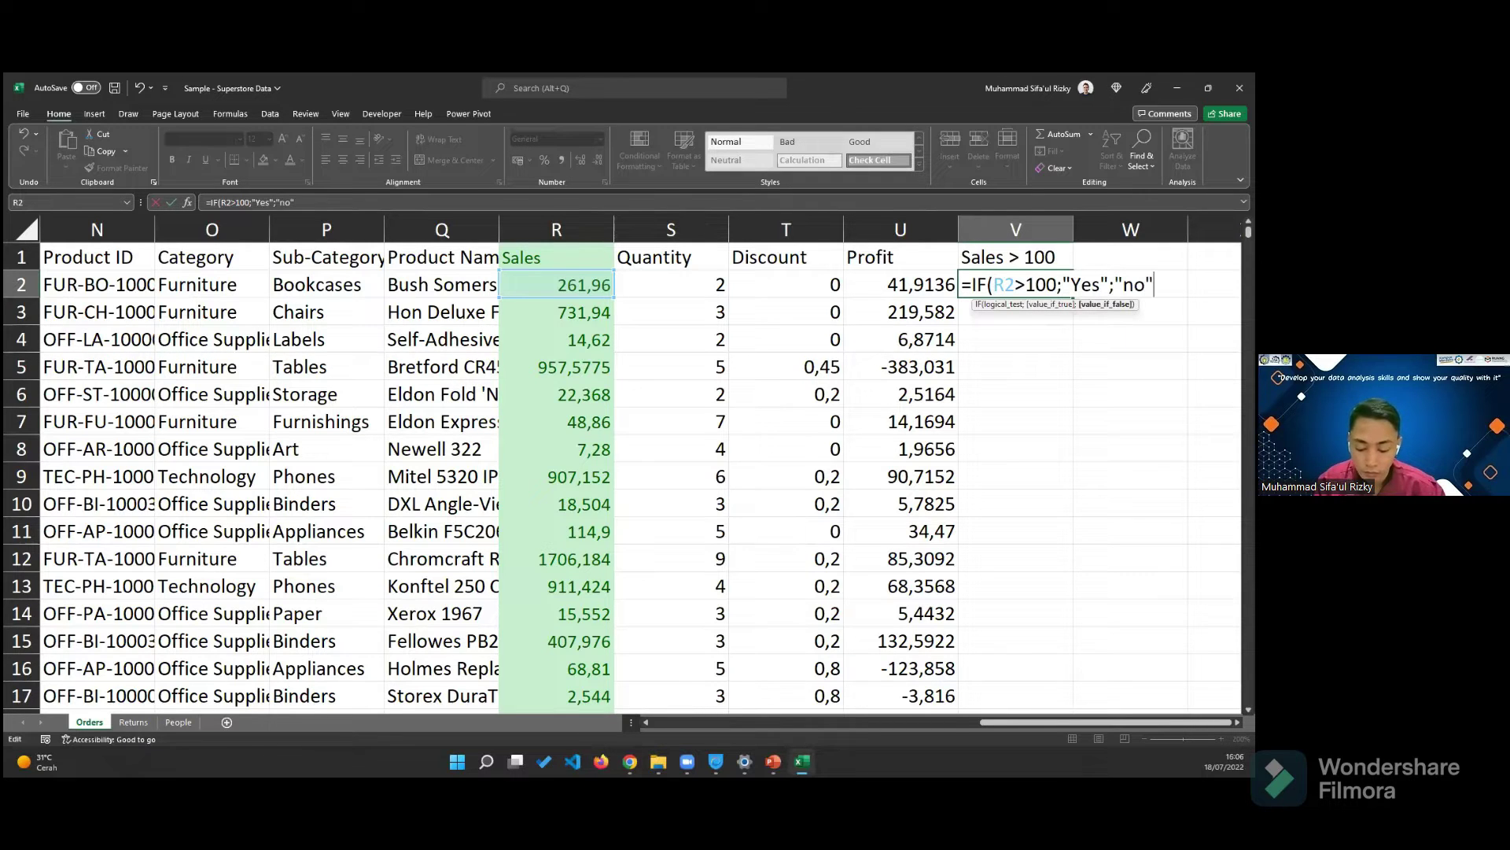
key(BackSpace)
key(BackSpace)
key(BackSpace)
text(No")
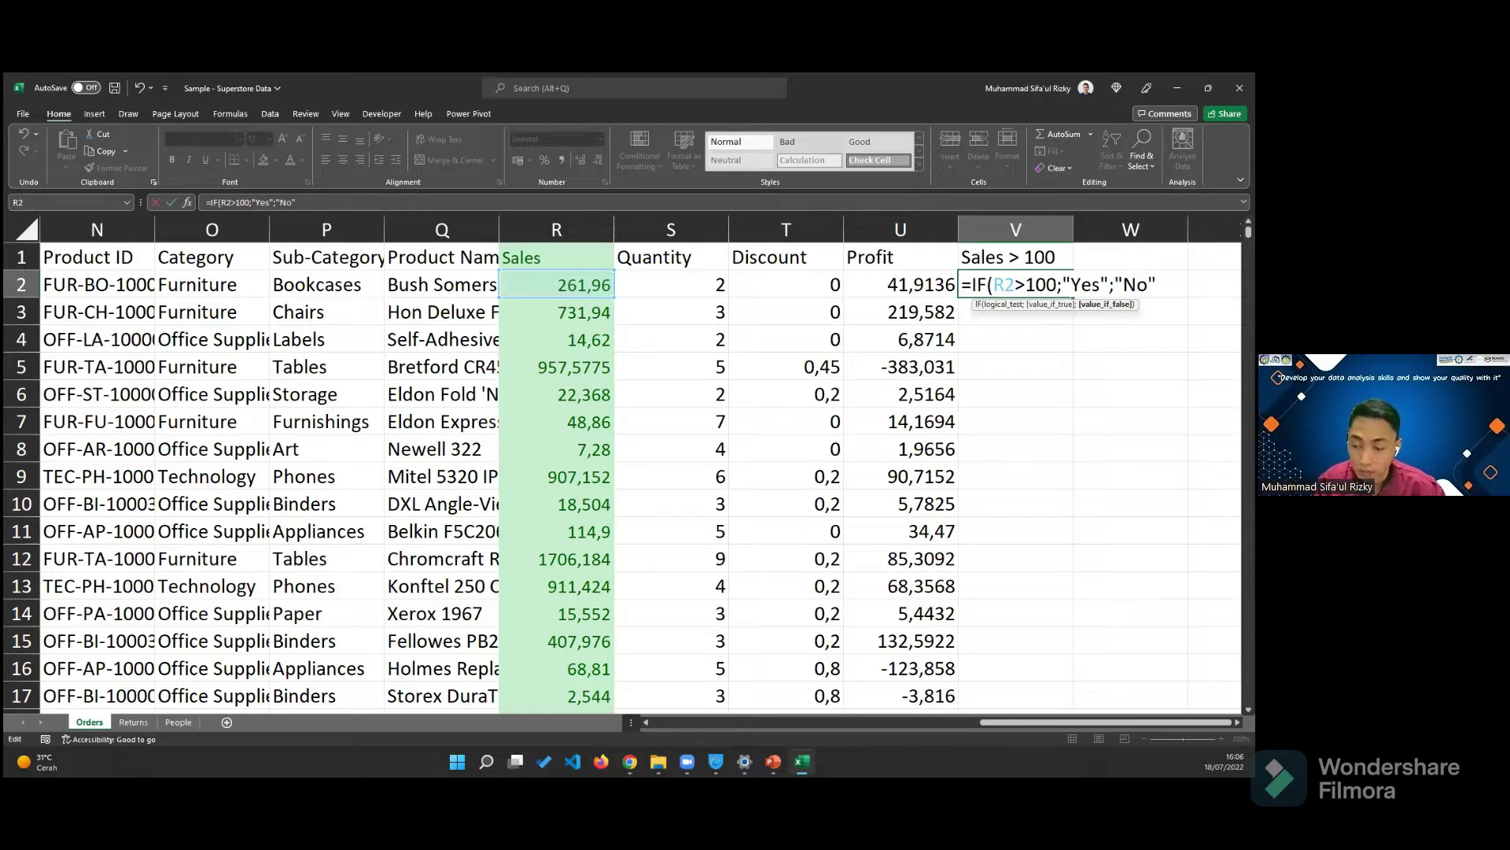
text())
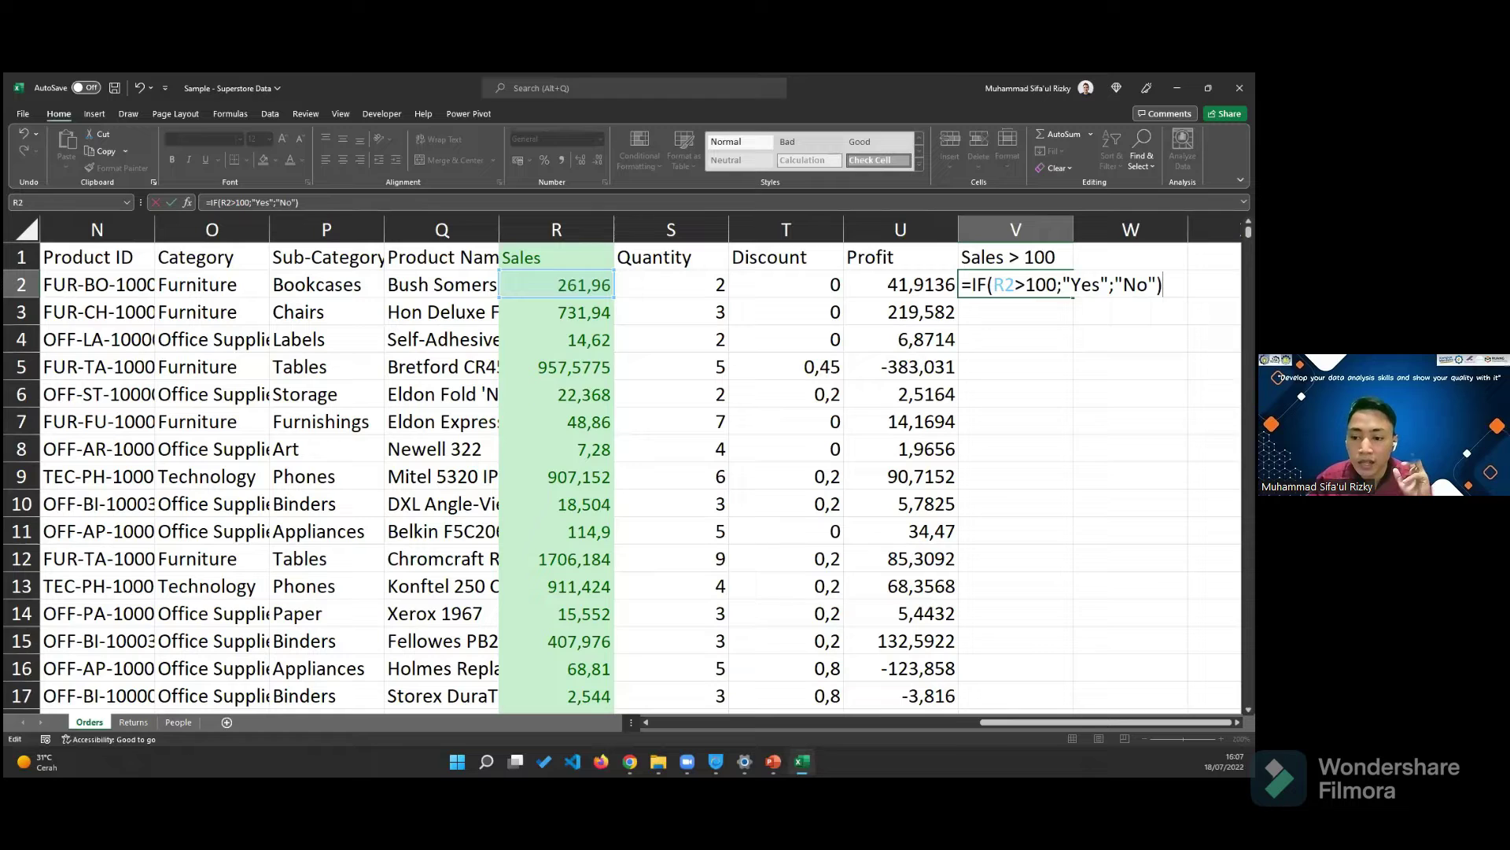
double_click(1004, 285)
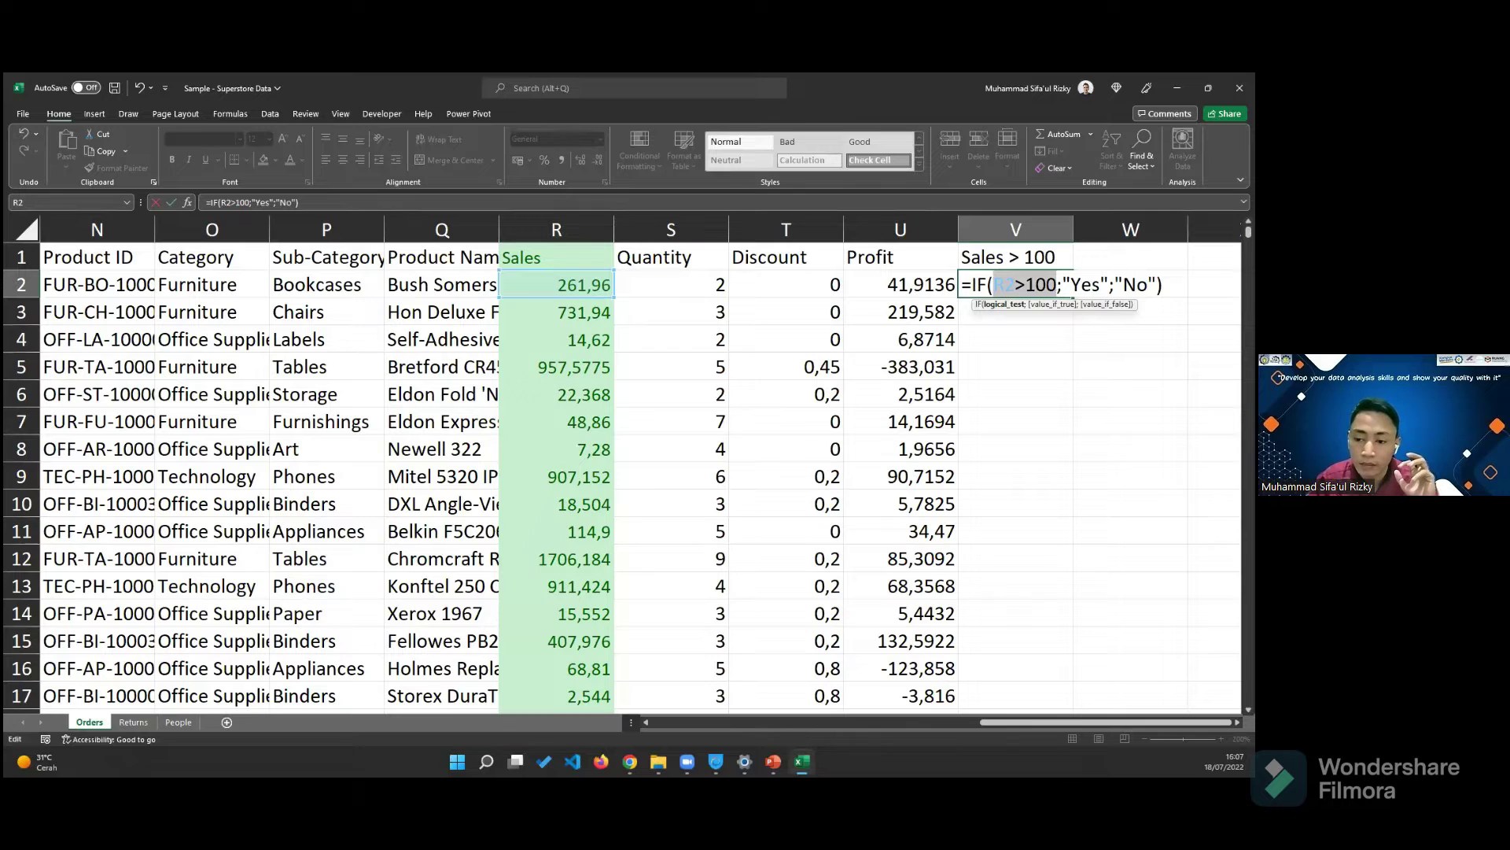
click(1057, 285)
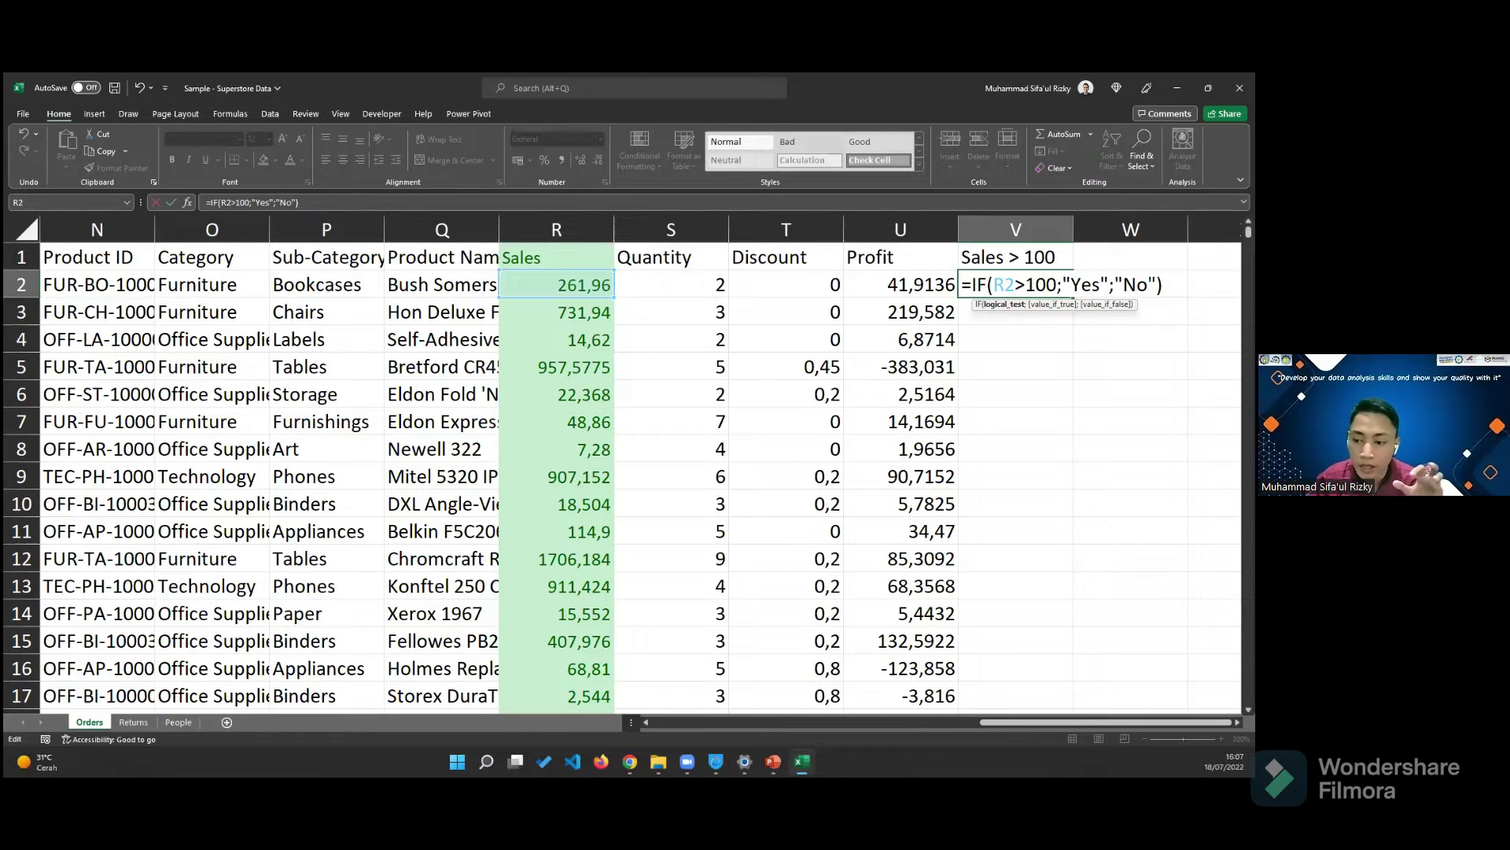
drag(1061, 284, 1110, 285)
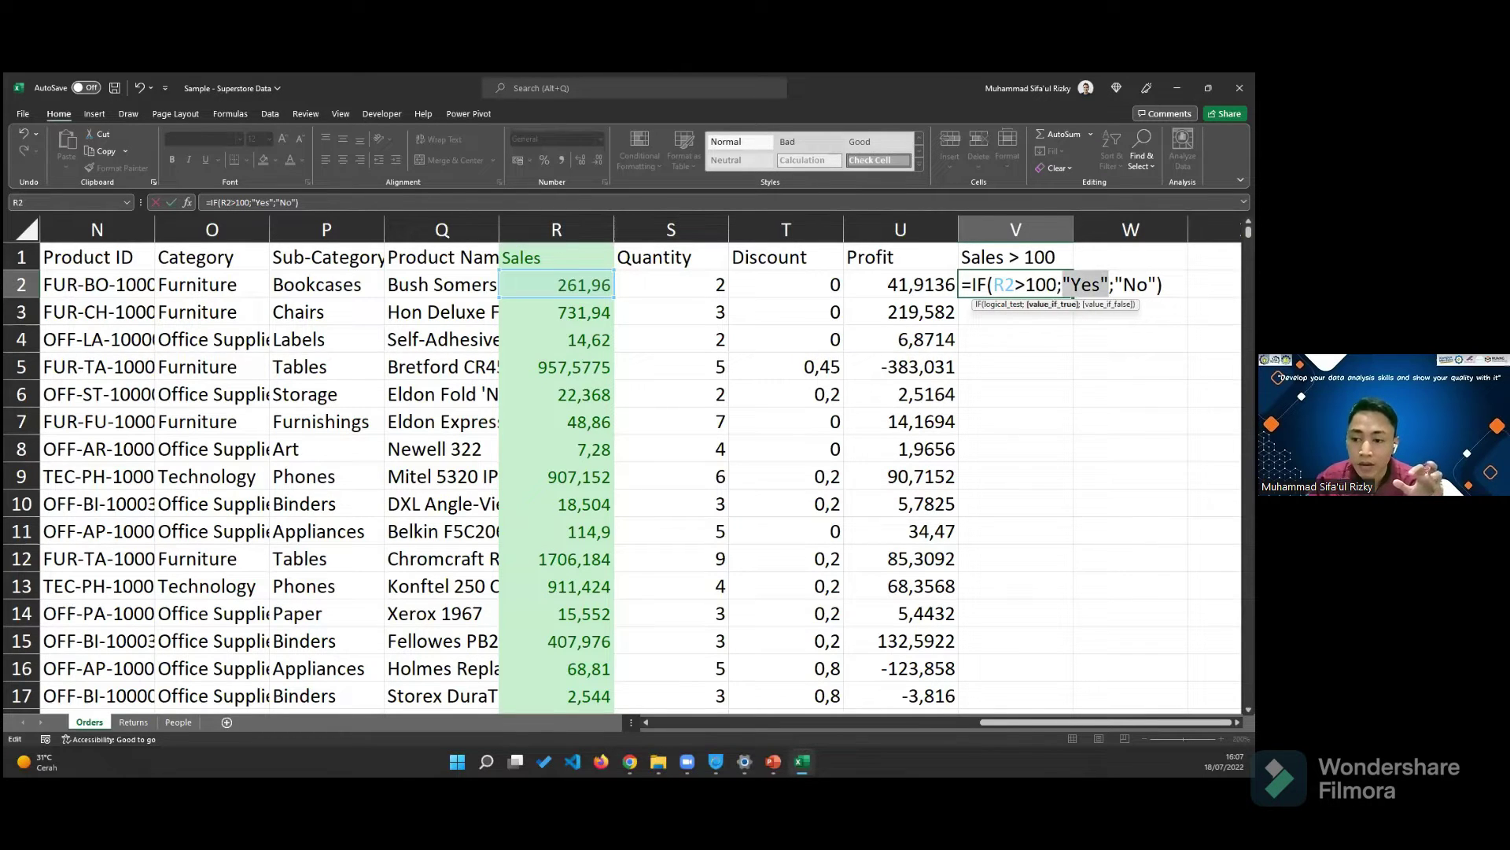
drag(1114, 285, 1156, 284)
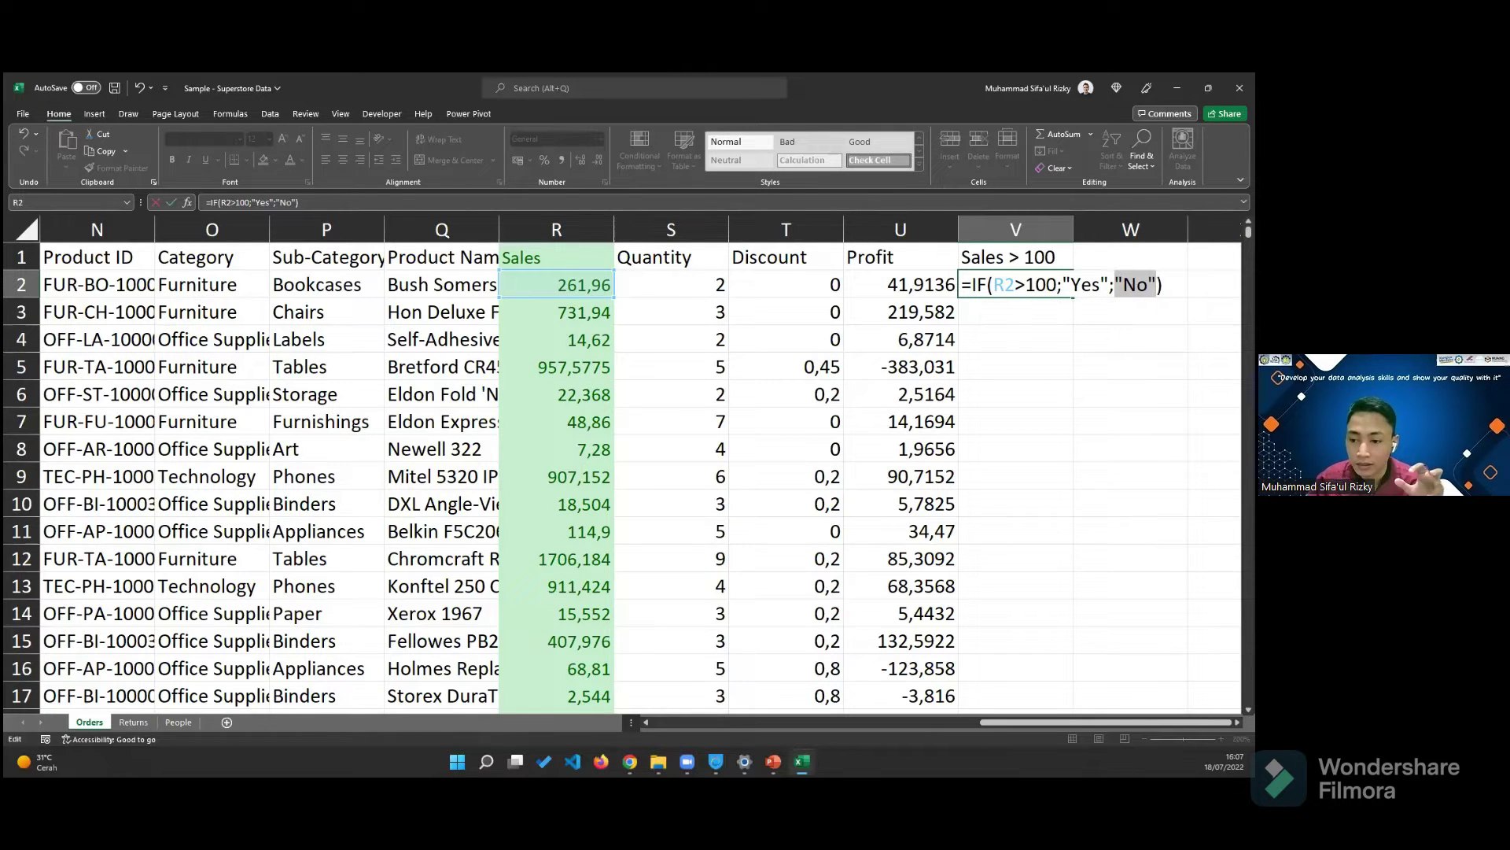
key(Return)
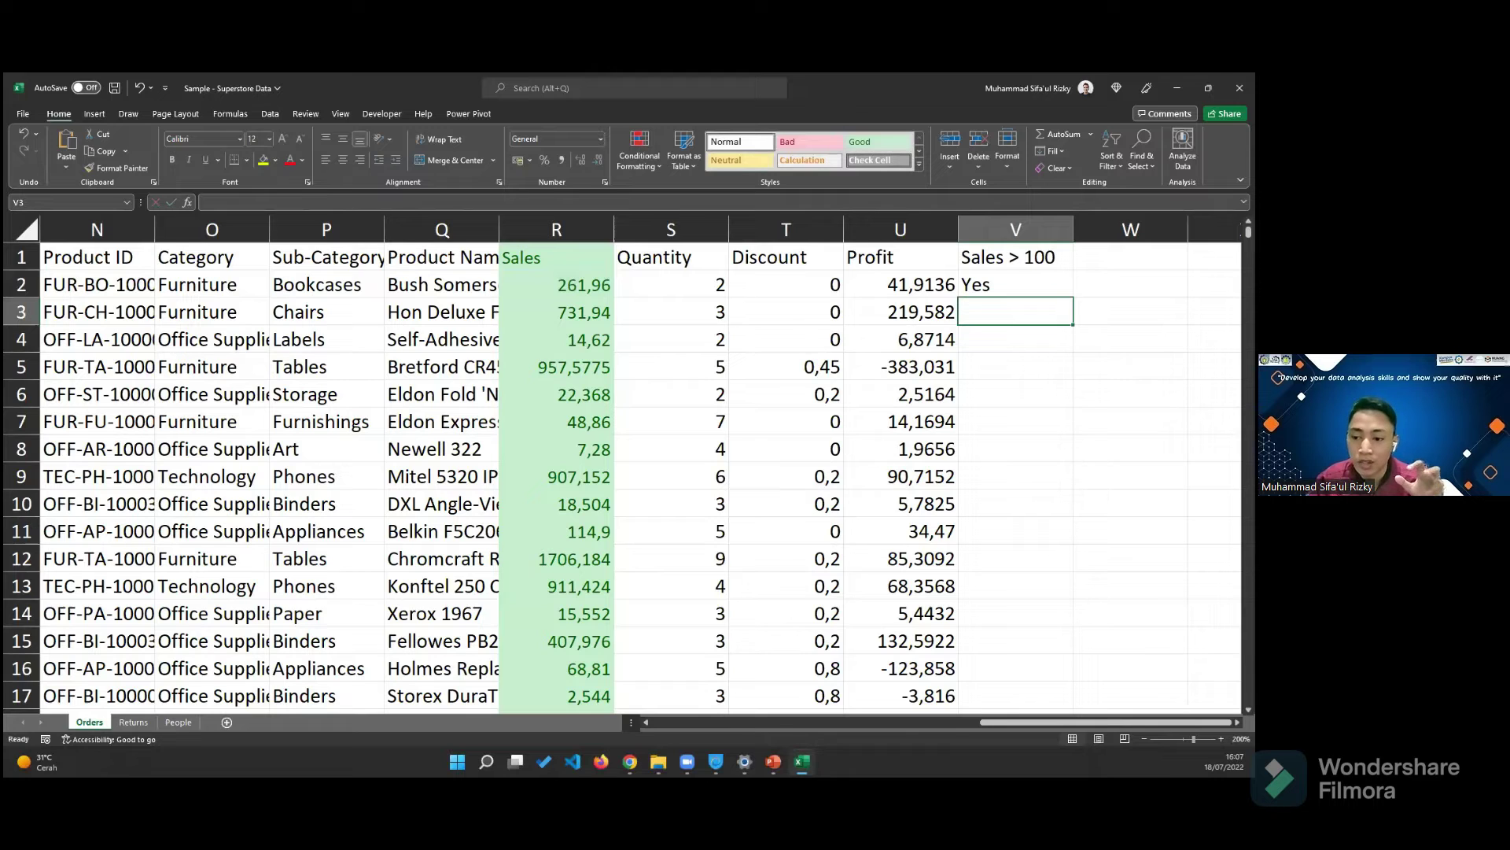
- Check the formula result in V2 against the Sales value in R2
click(1015, 284)
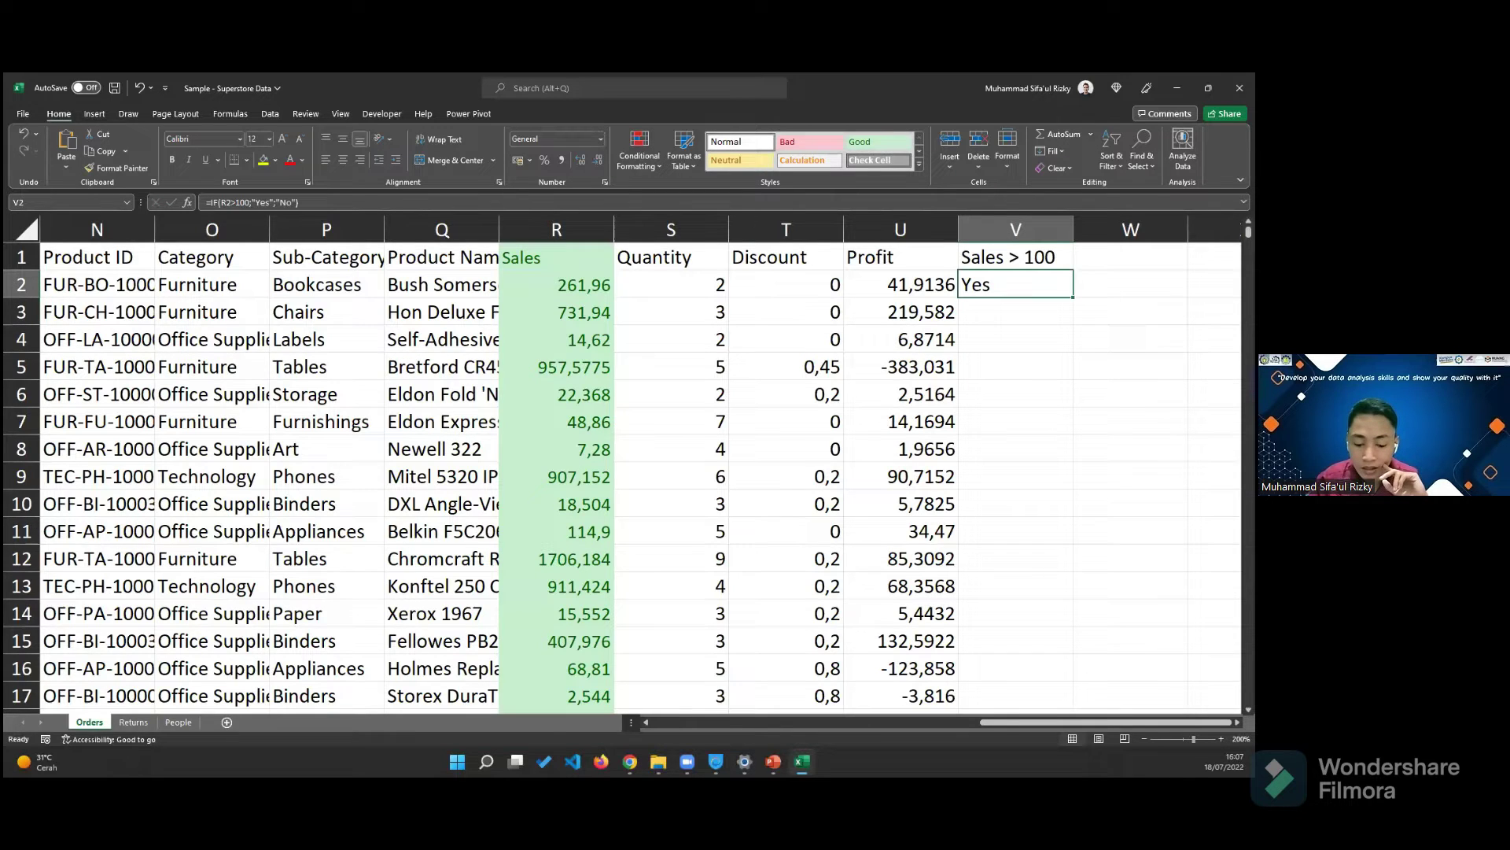
click(592, 287)
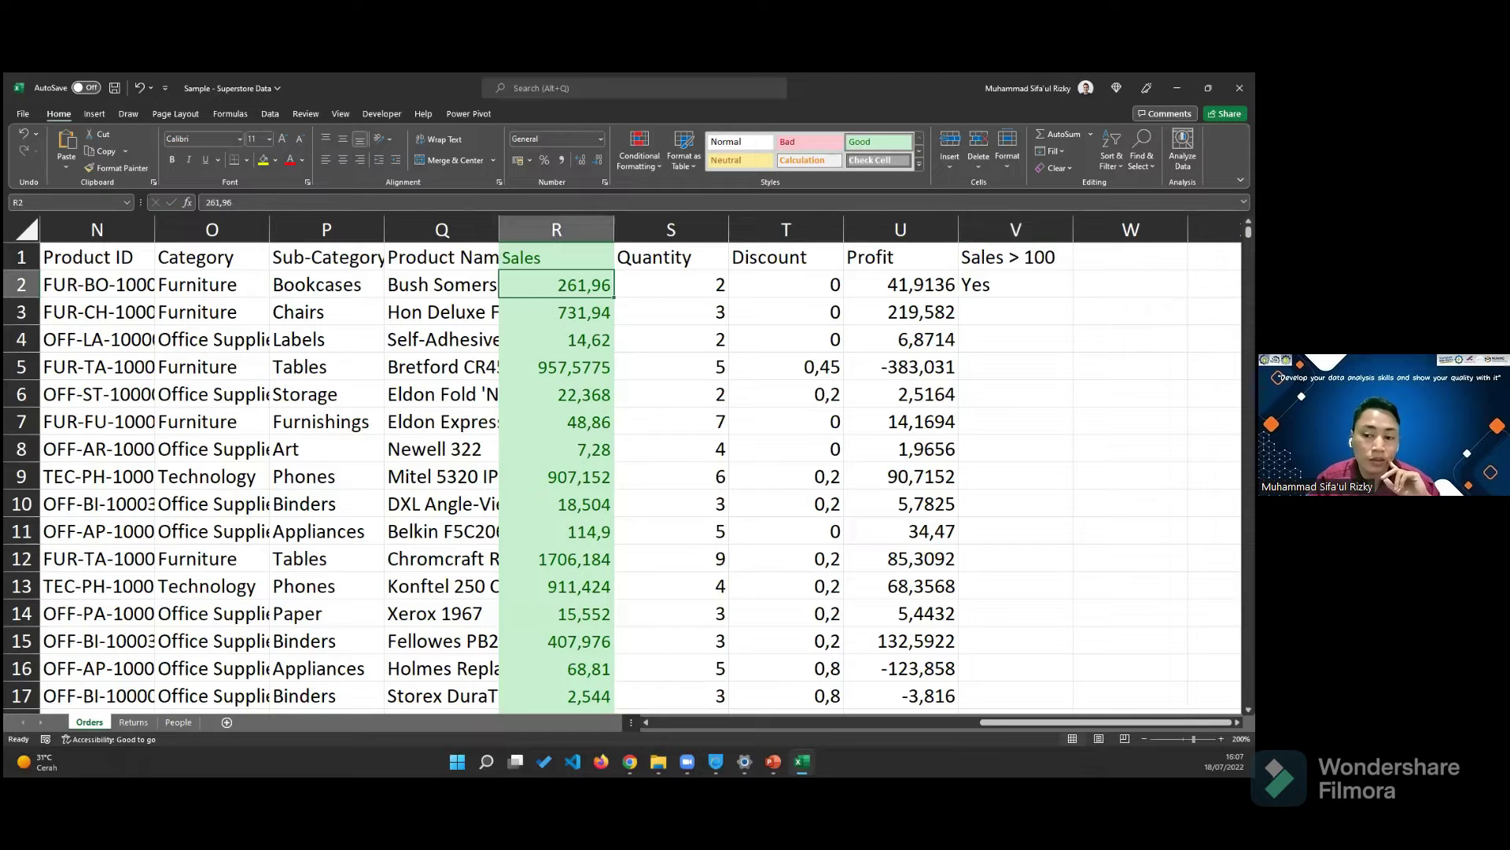
click(1016, 284)
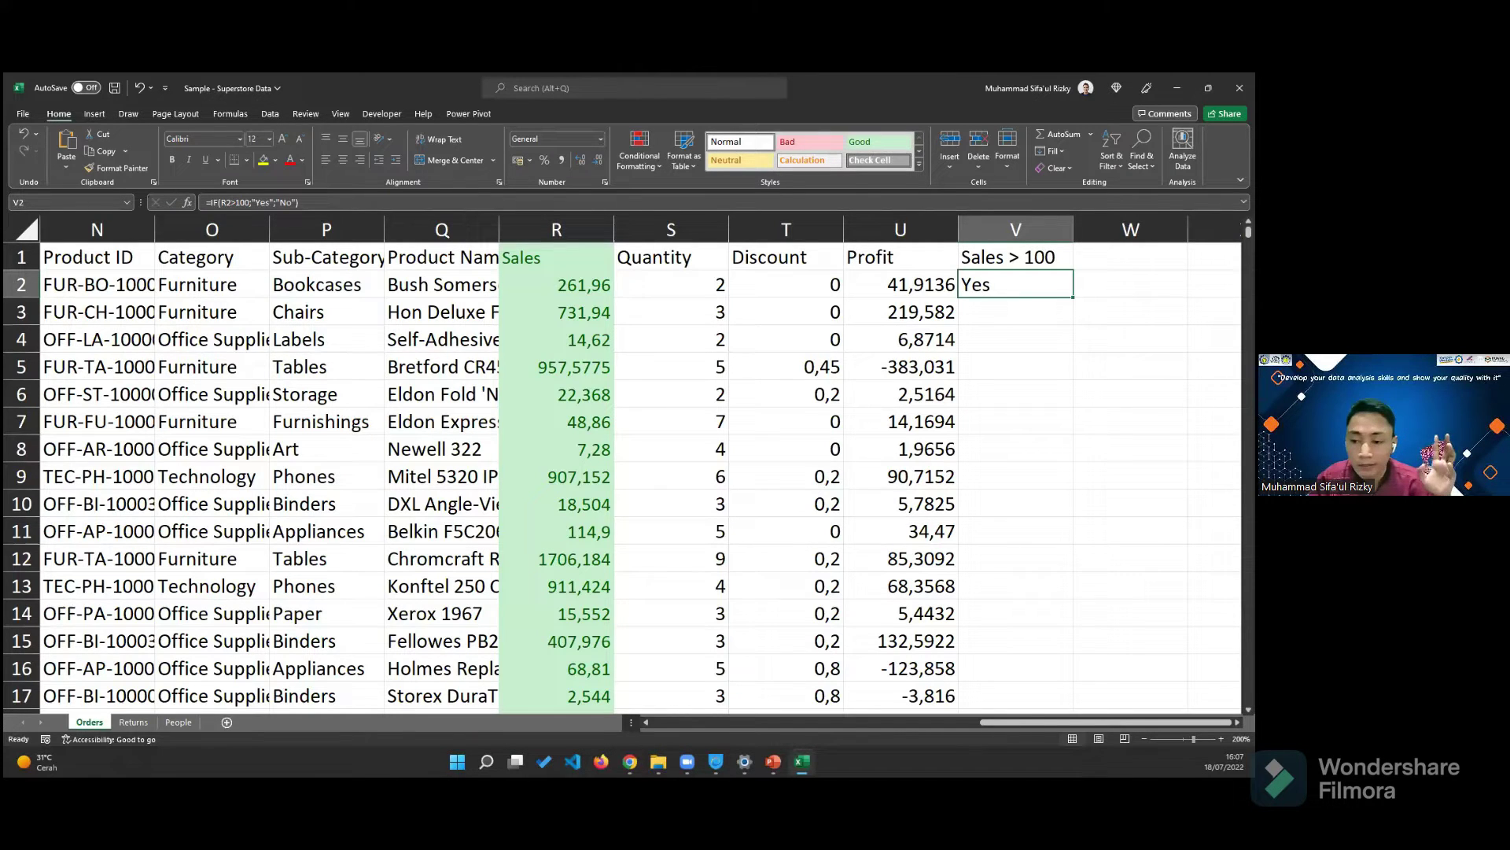
click(1017, 317)
text(=)
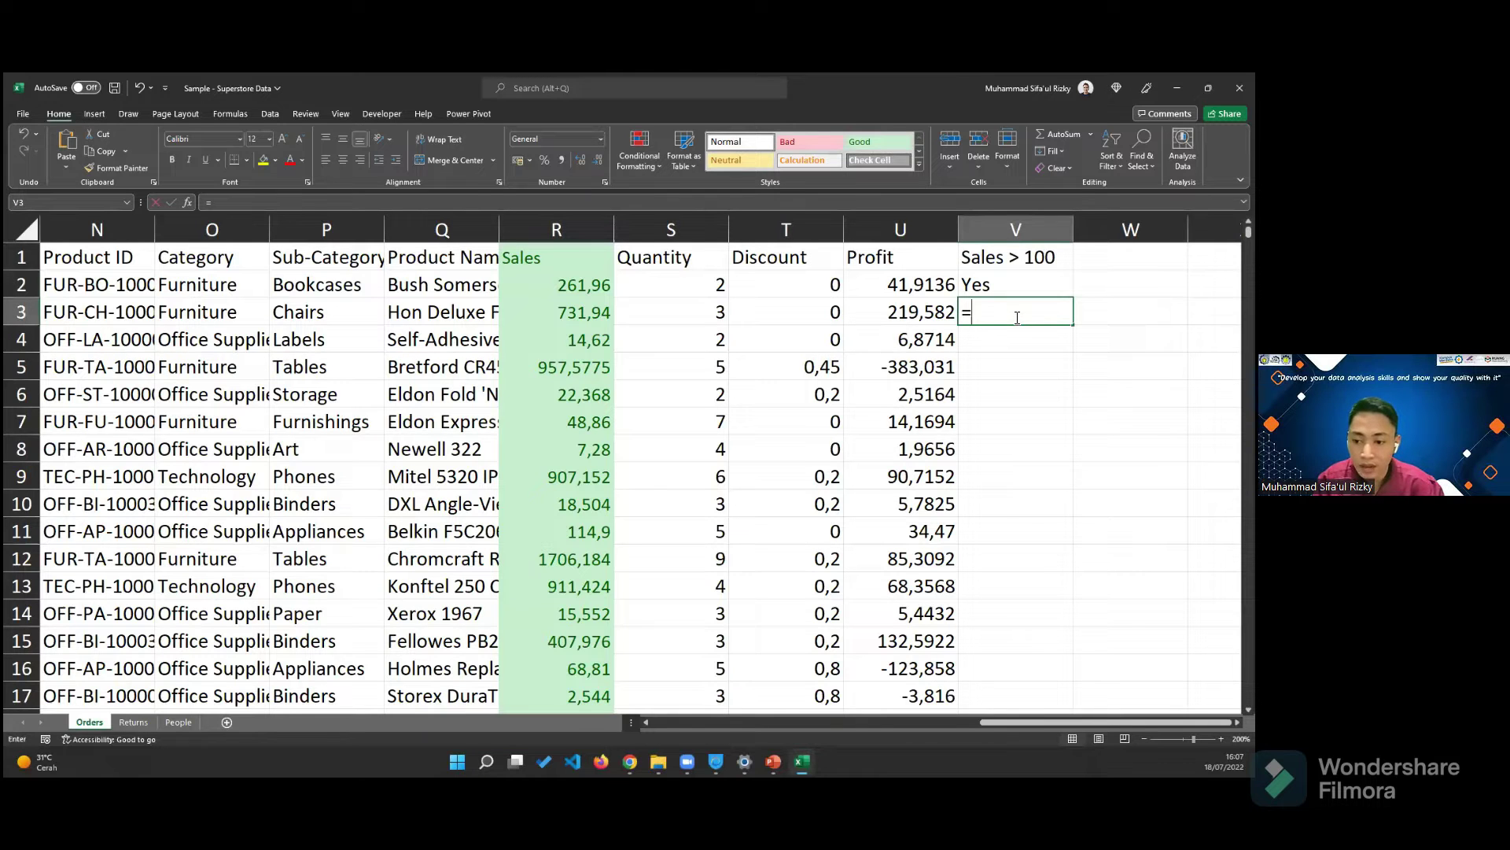
text(if)
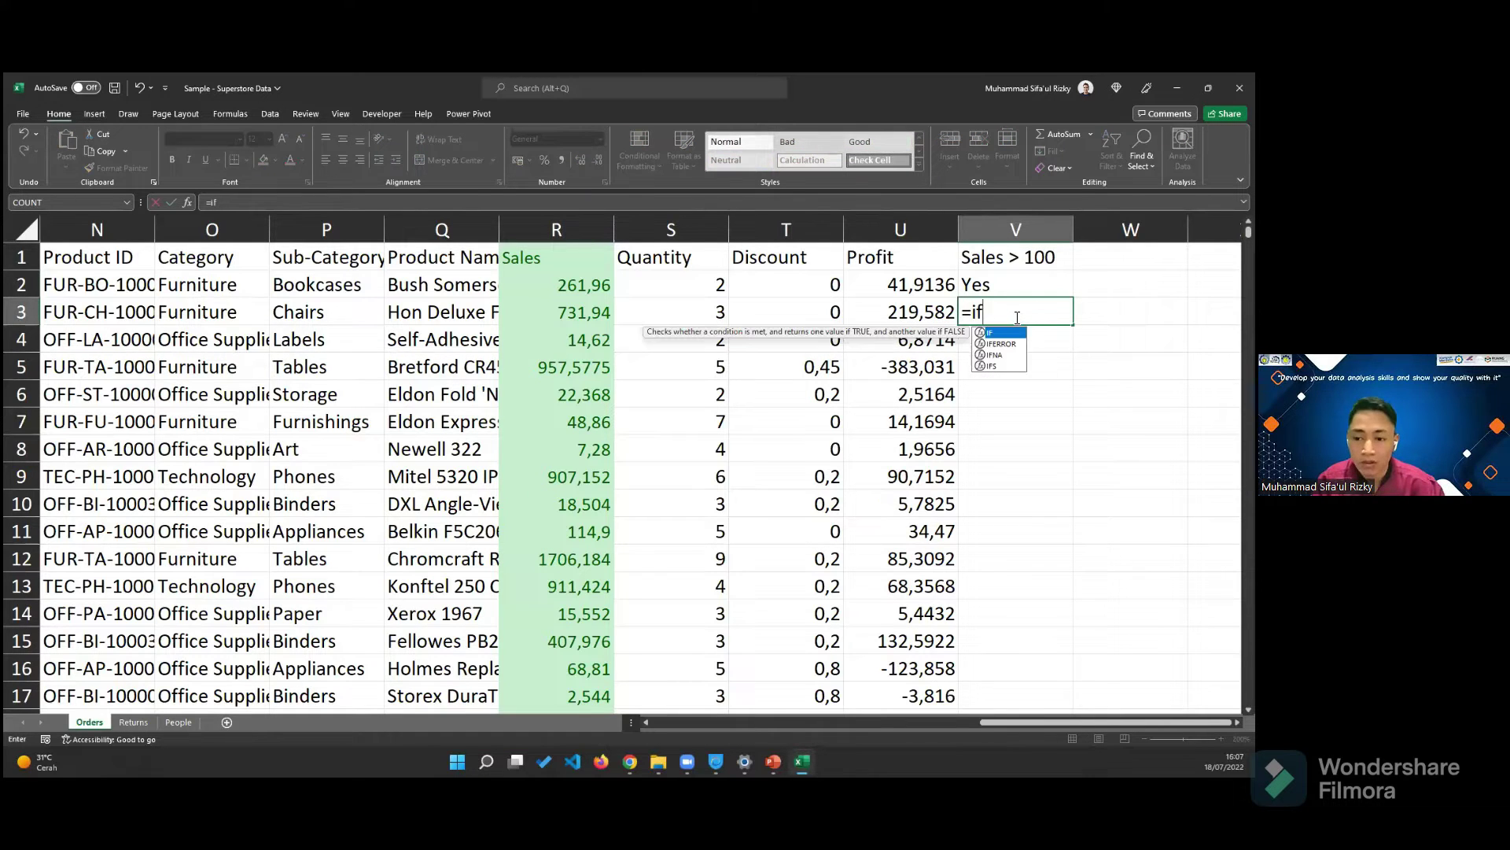
key(BackSpace)
key(BackSpace)
key(BackSpace)
key(Escape)
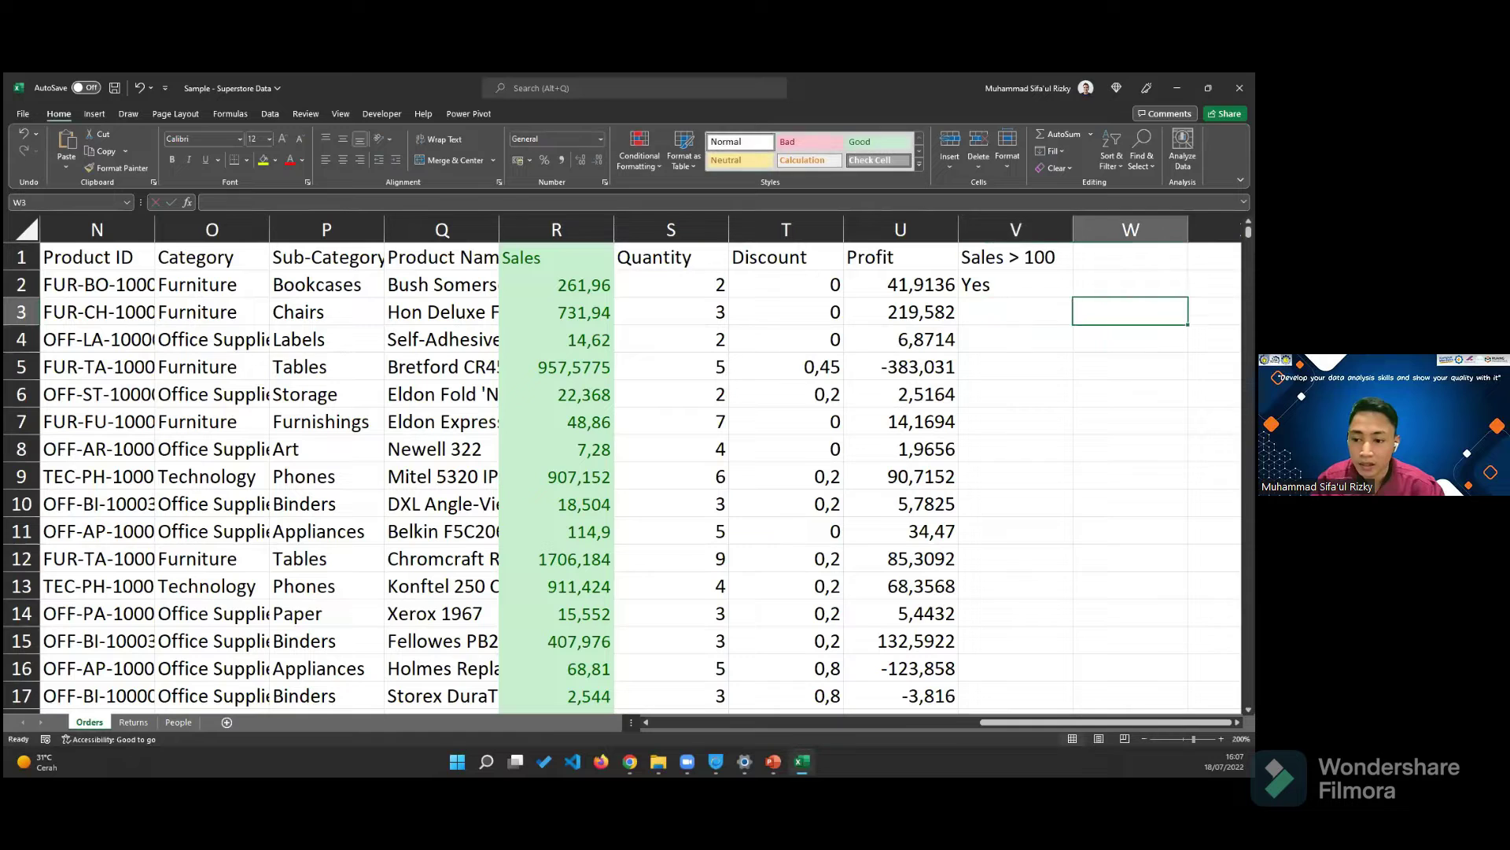
- Fill the IF formula from cell V2 down the whole Sales > 100 column
click(998, 286)
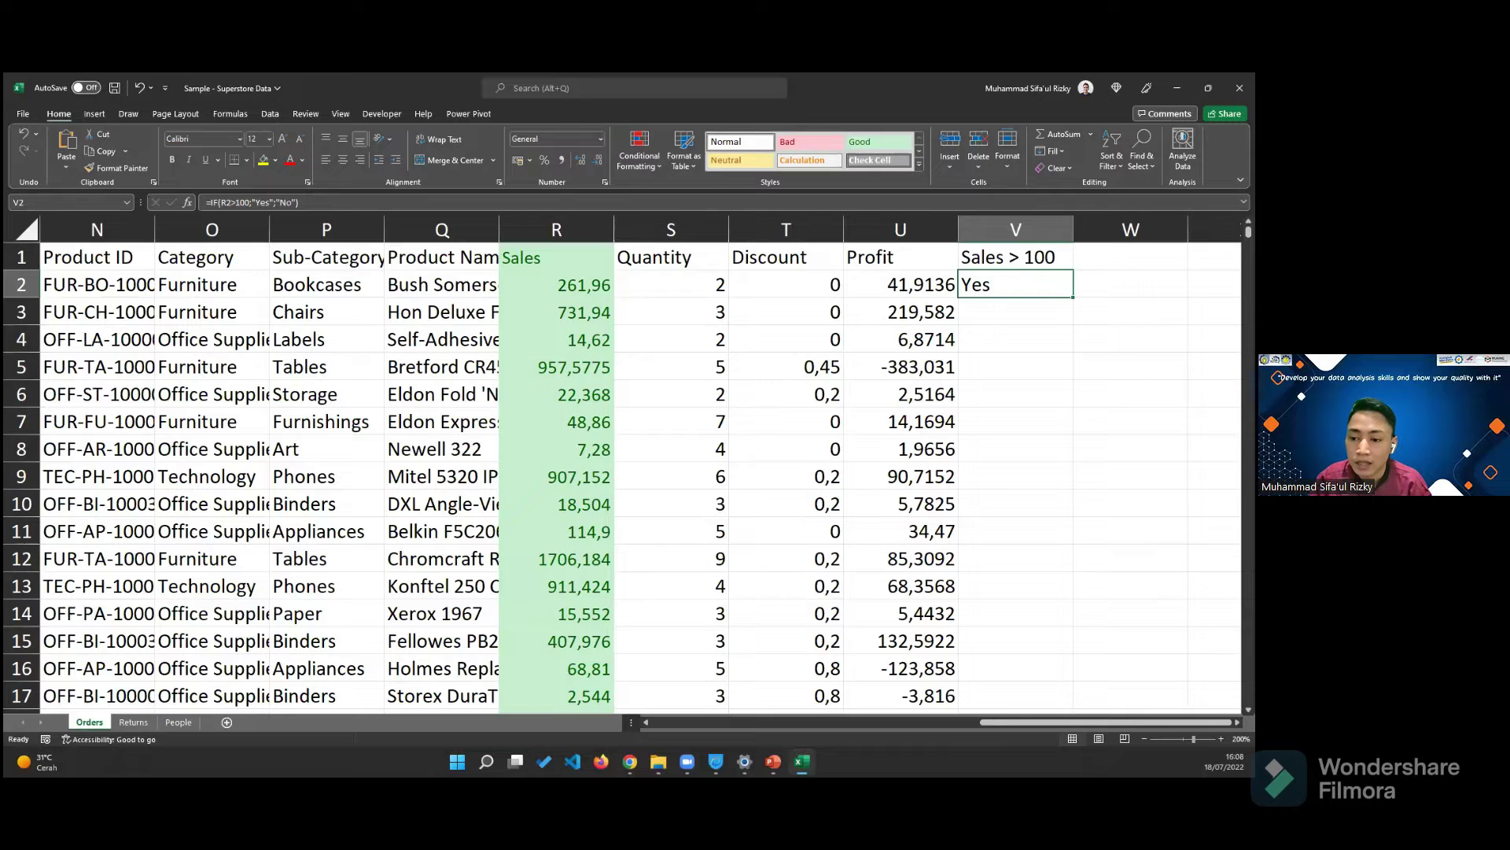
double_click(1073, 297)
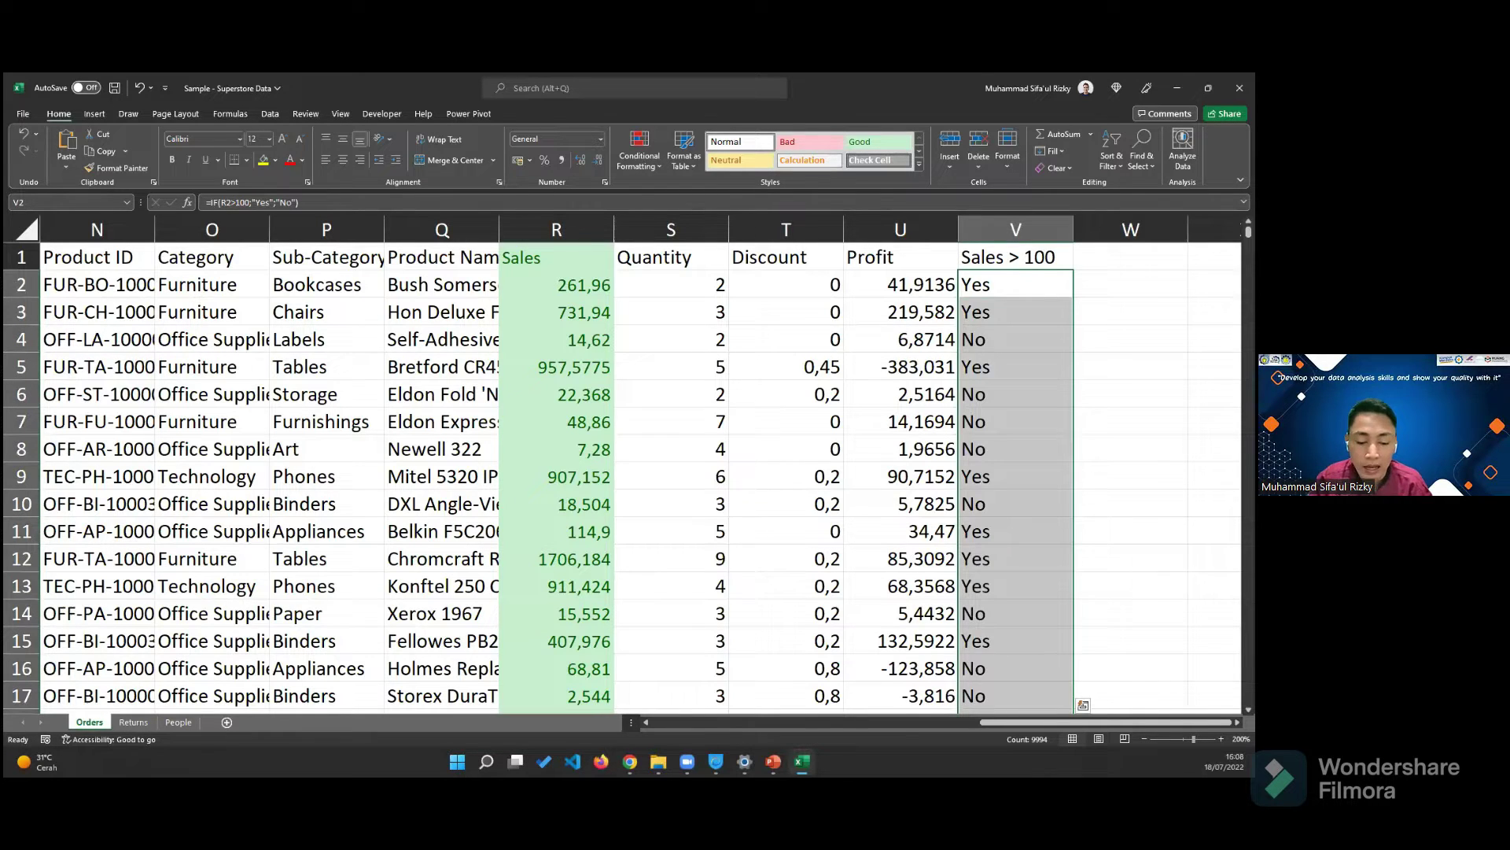
- Check the filled labels in column V against the Sales values in rows 30, 36 and 49
scroll(629, 472, down, 1)
scroll(1015, 472, down, 3)
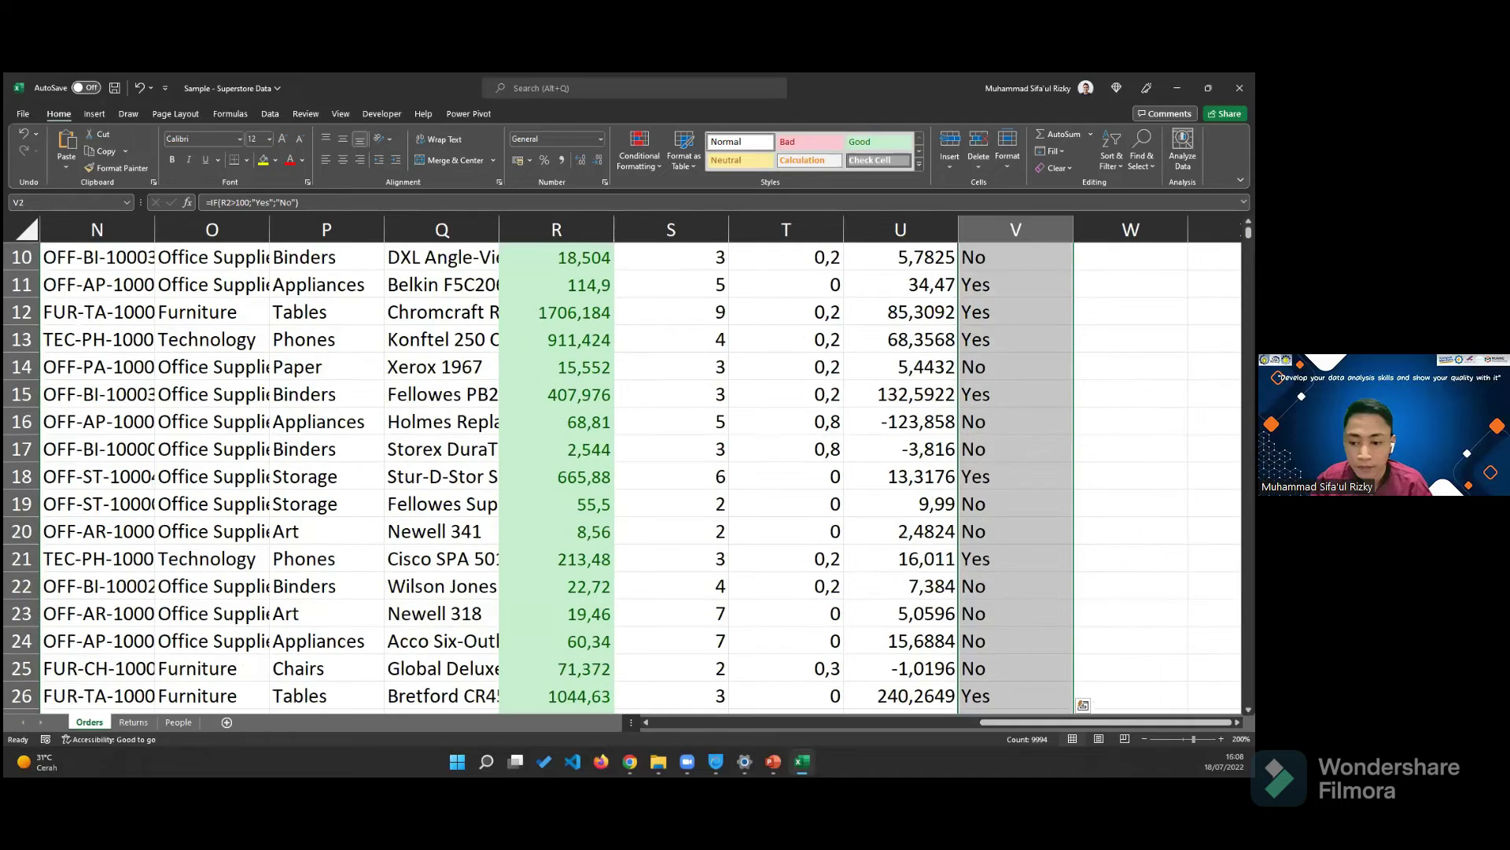
scroll(1015, 472, down, 4)
click(1018, 477)
click(594, 477)
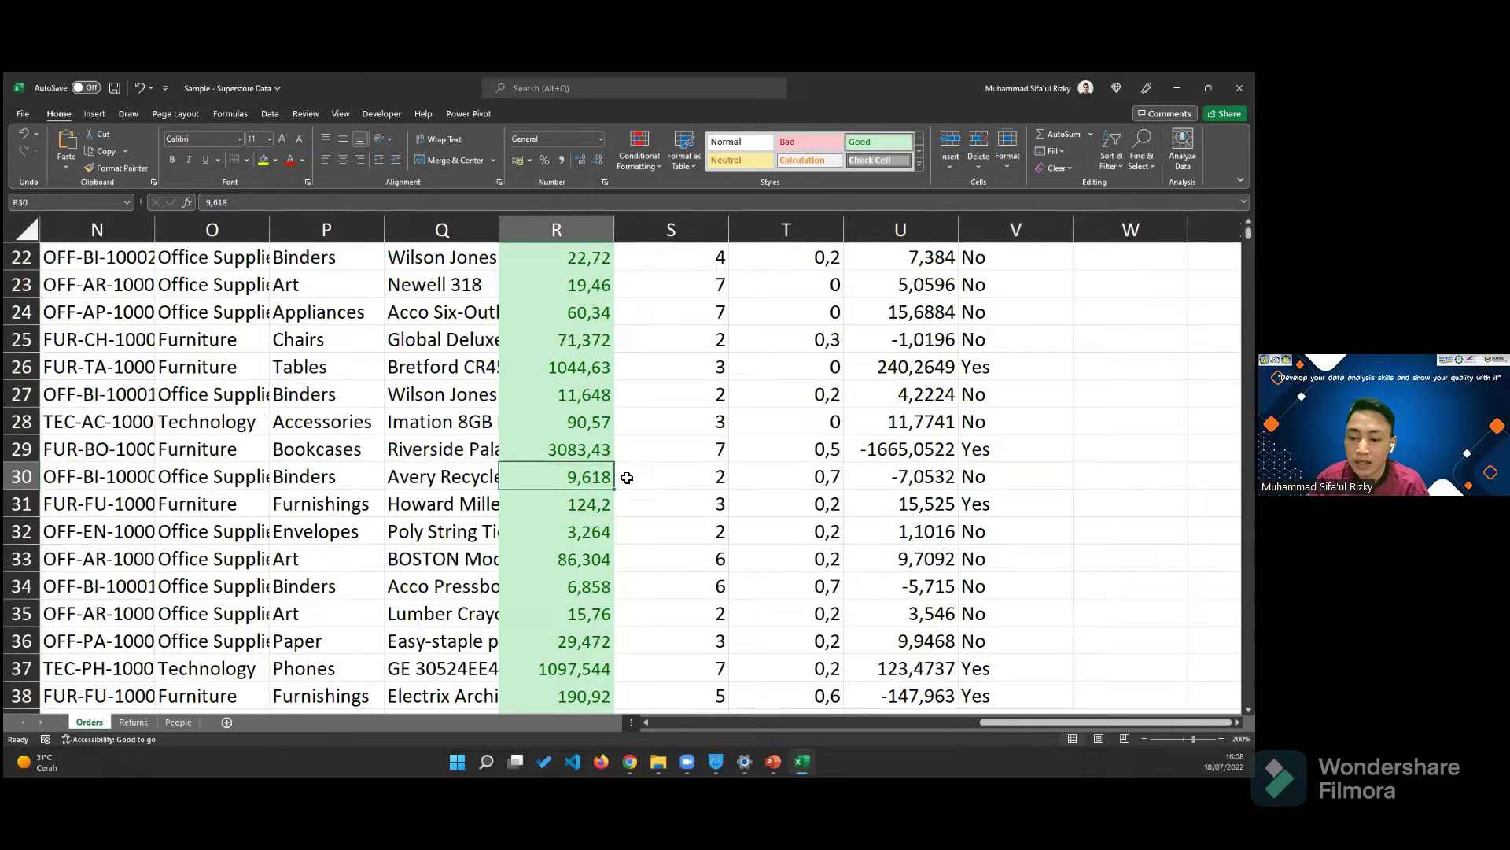
click(996, 477)
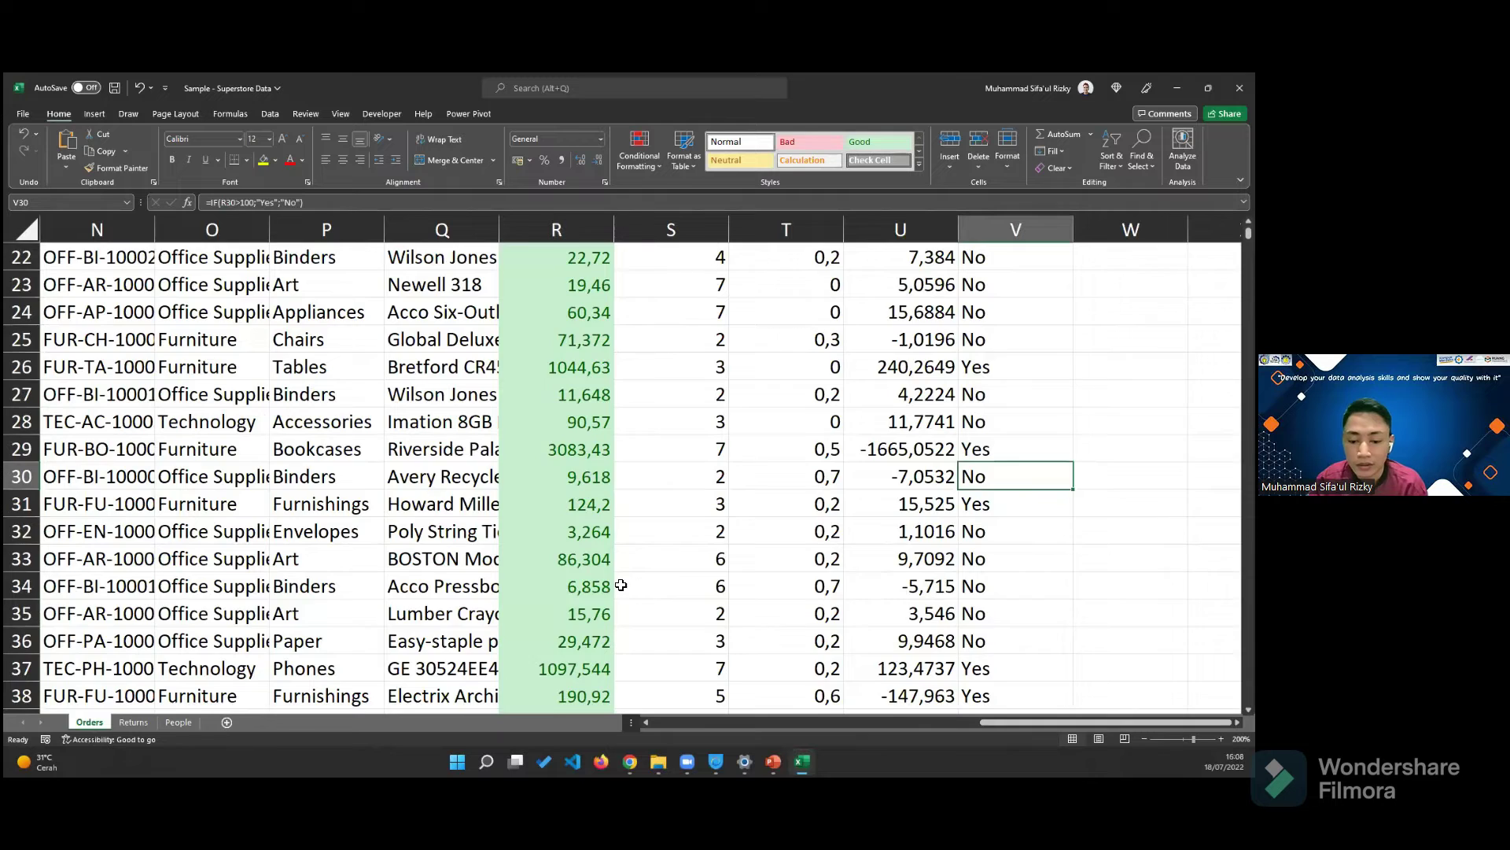
scroll(621, 585, down, 2)
click(594, 480)
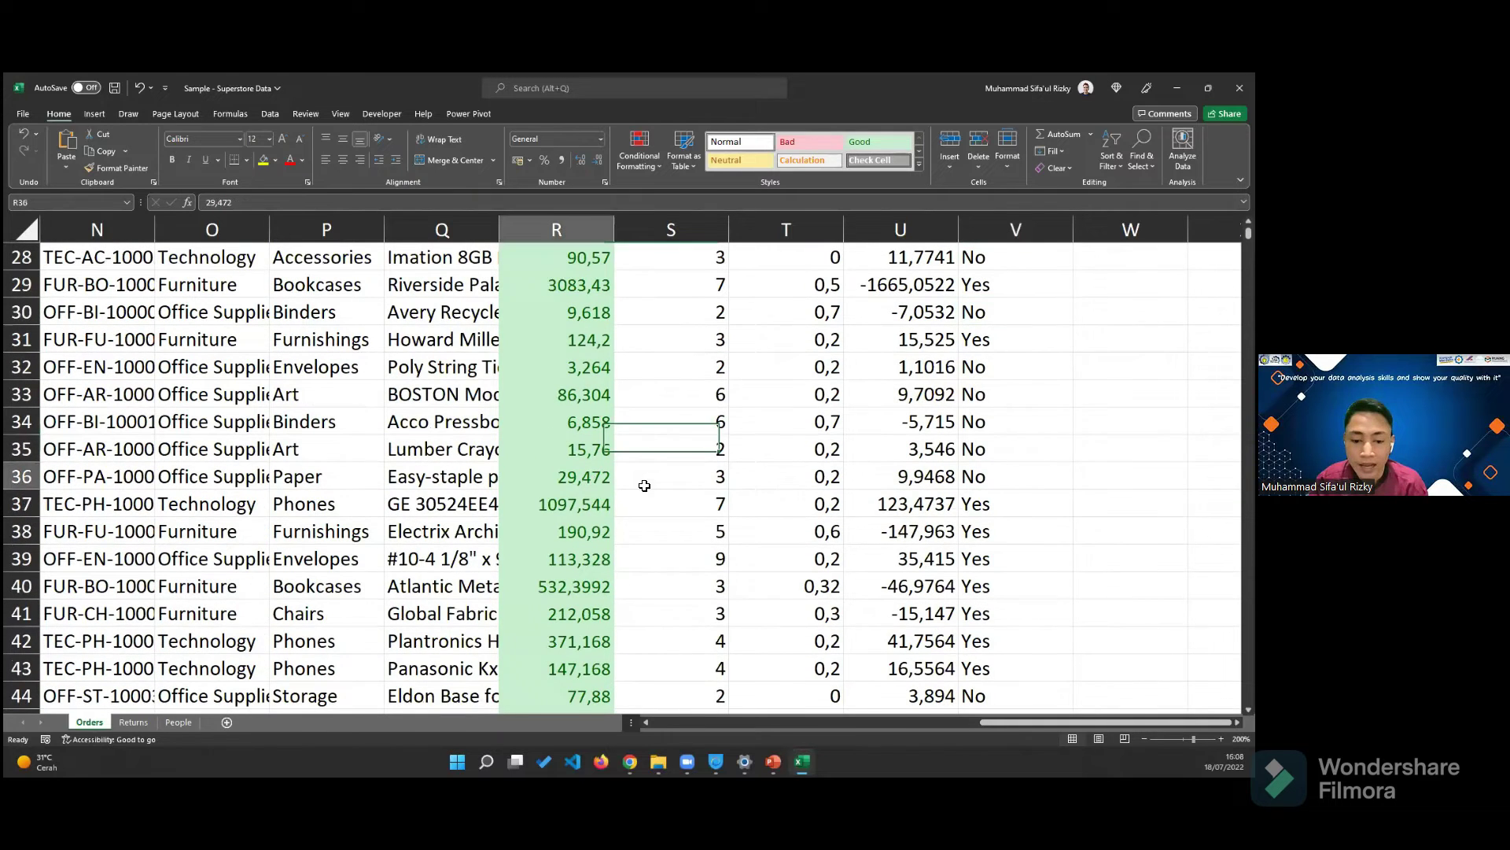
click(1009, 480)
scroll(566, 594, down, 3)
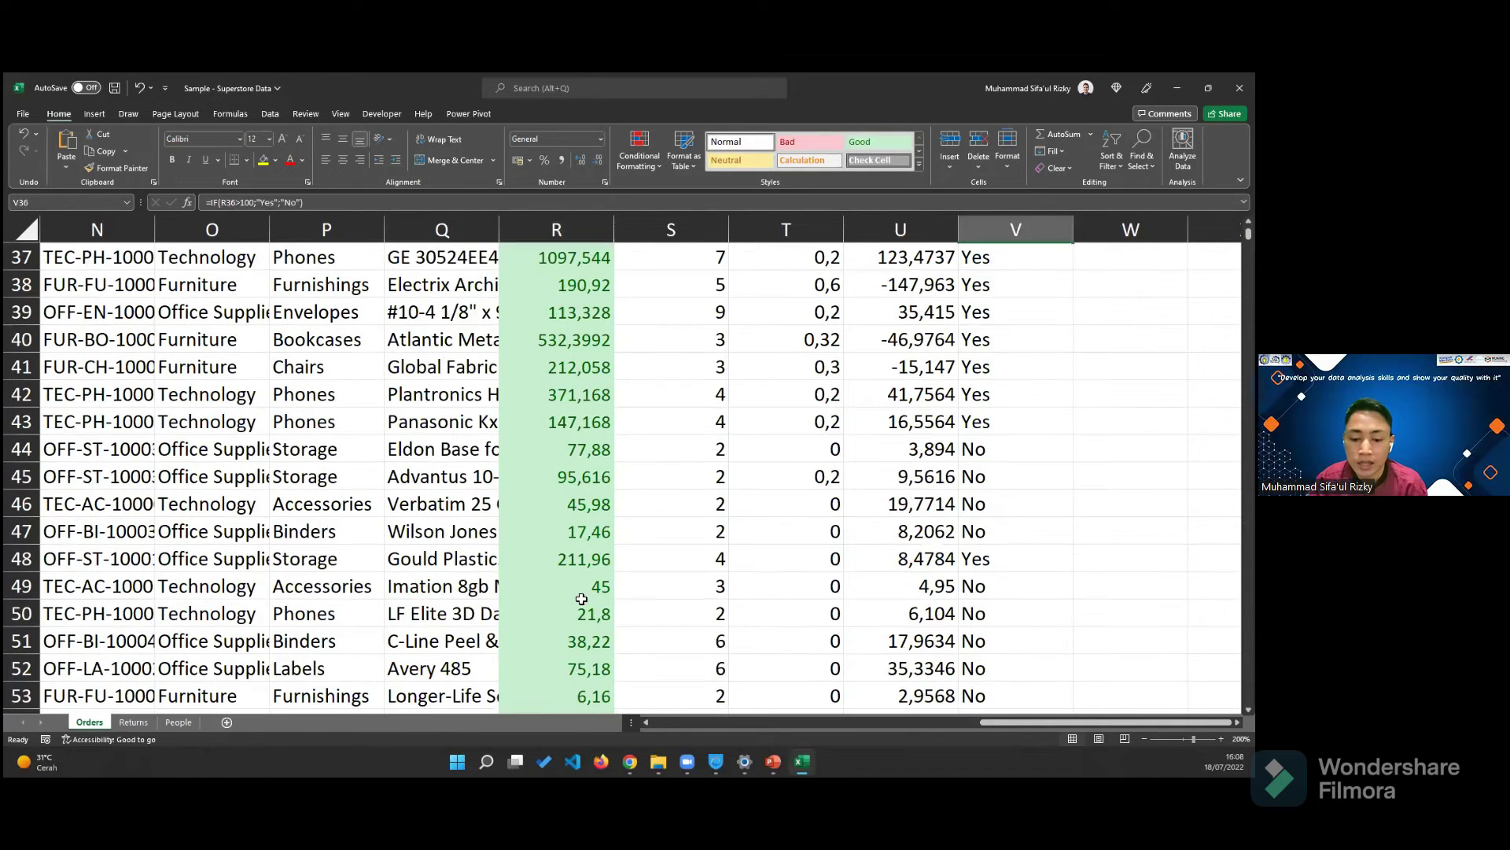
click(593, 590)
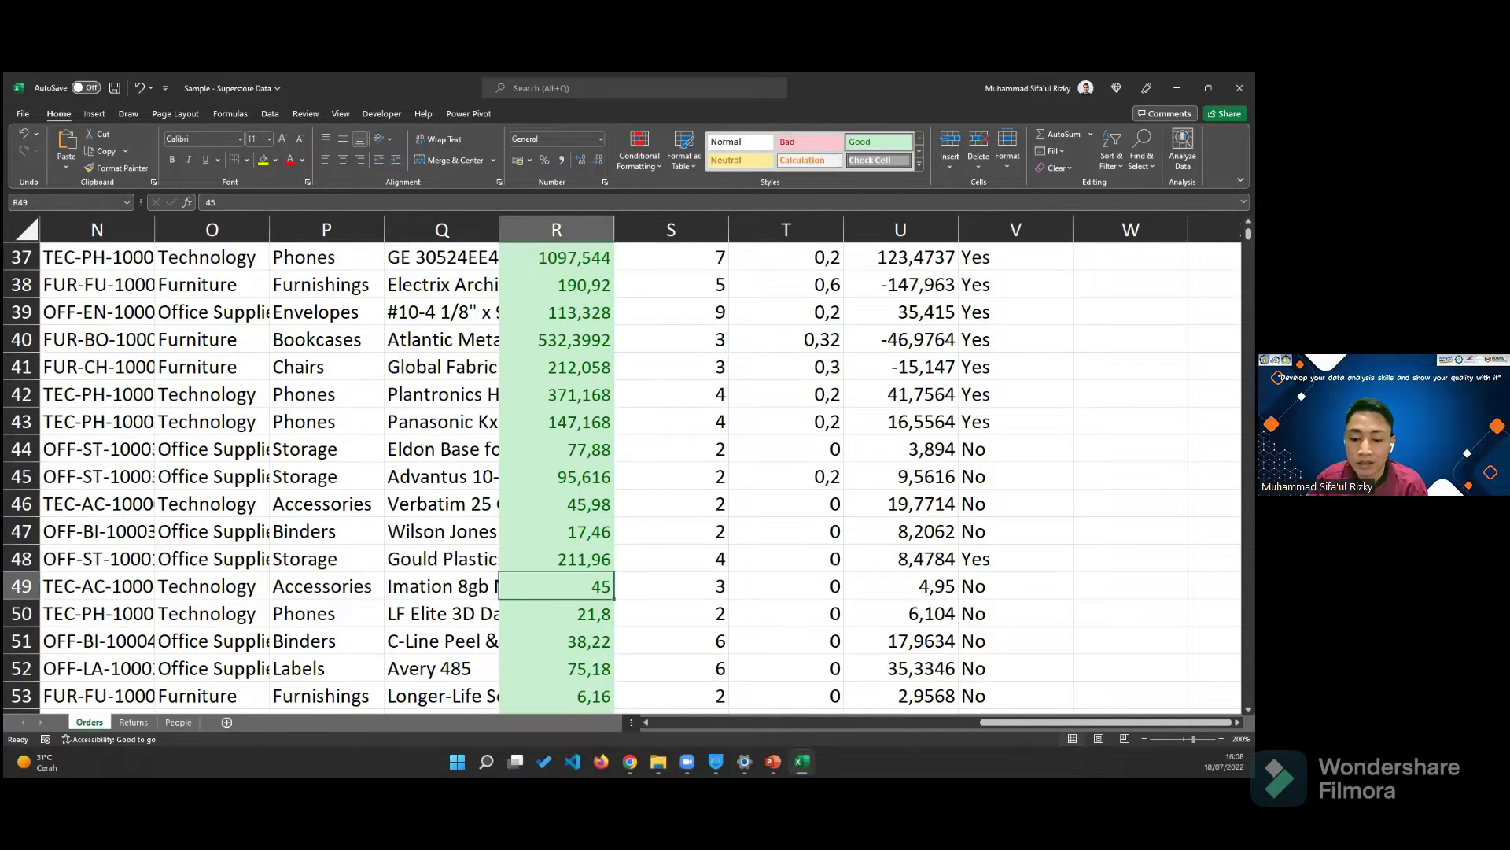
click(1006, 590)
- Add a new column header "Category" in cell W1, beside the Sales > 100 column
scroll(1007, 590, up, 1)
scroll(1006, 589, up, 12)
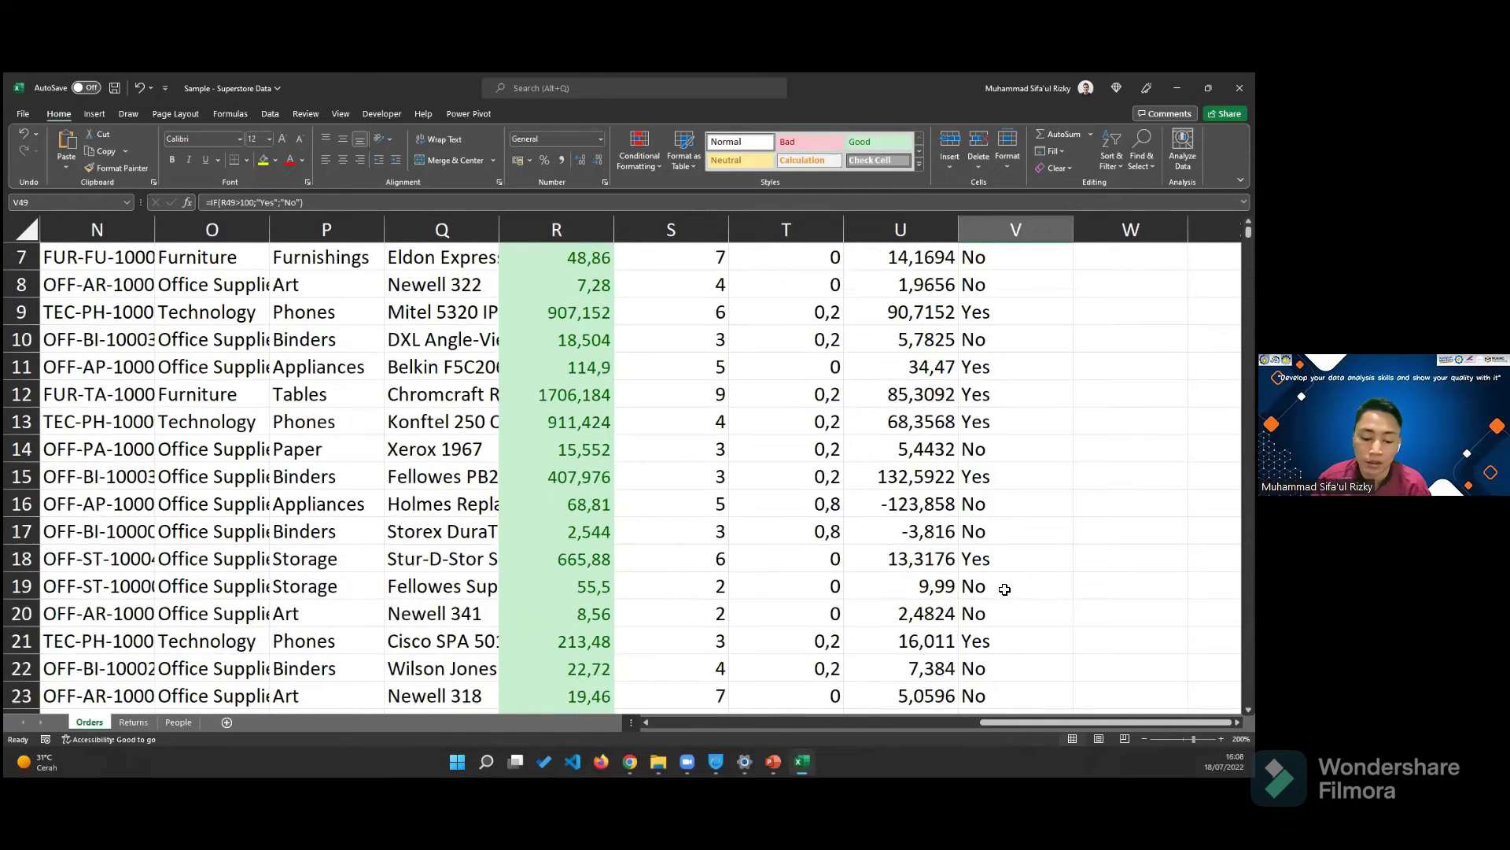
click(990, 288)
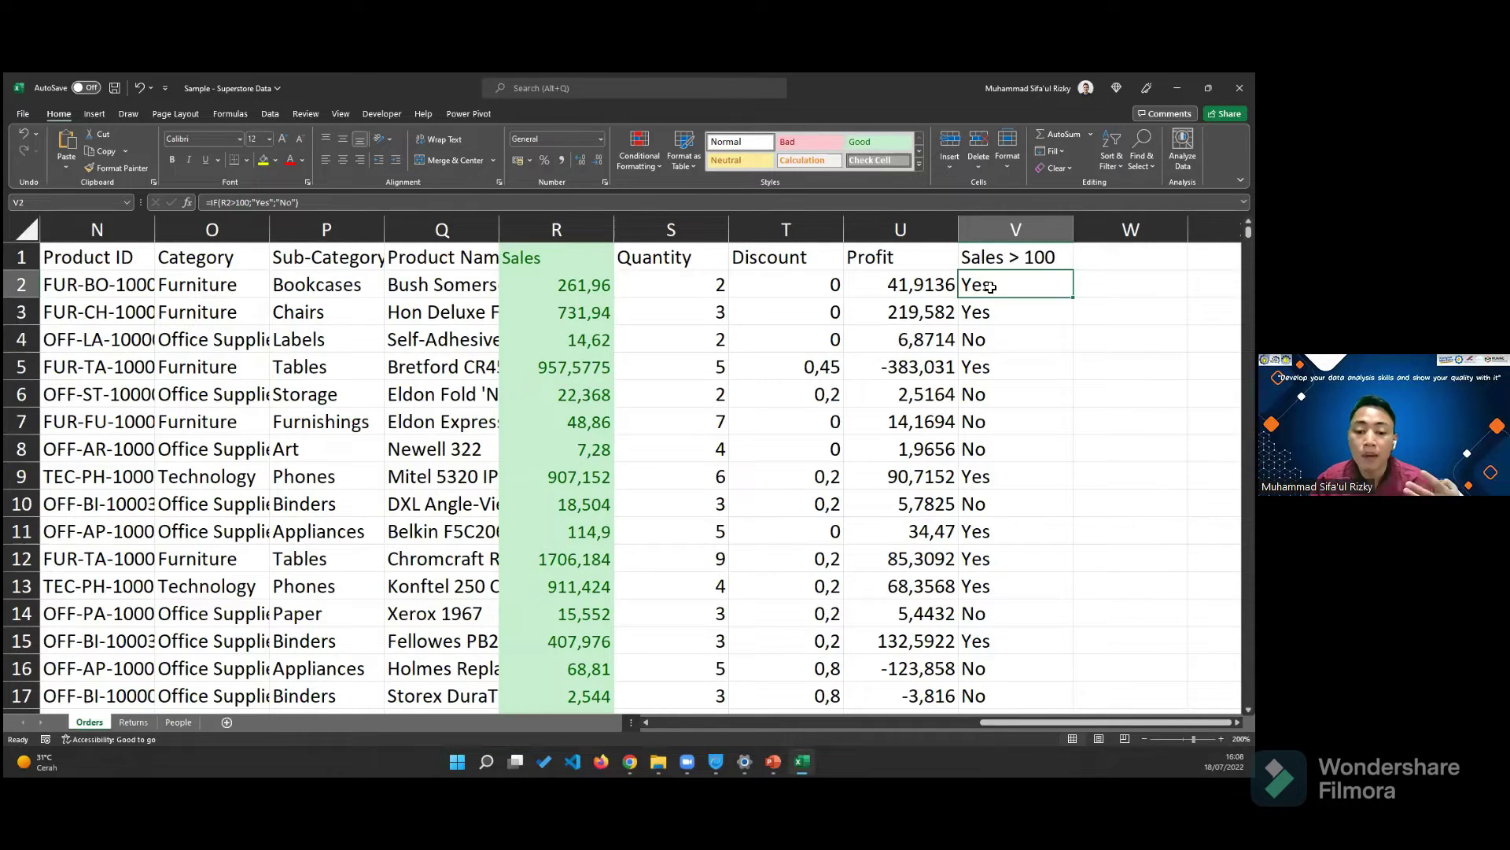
key(Right)
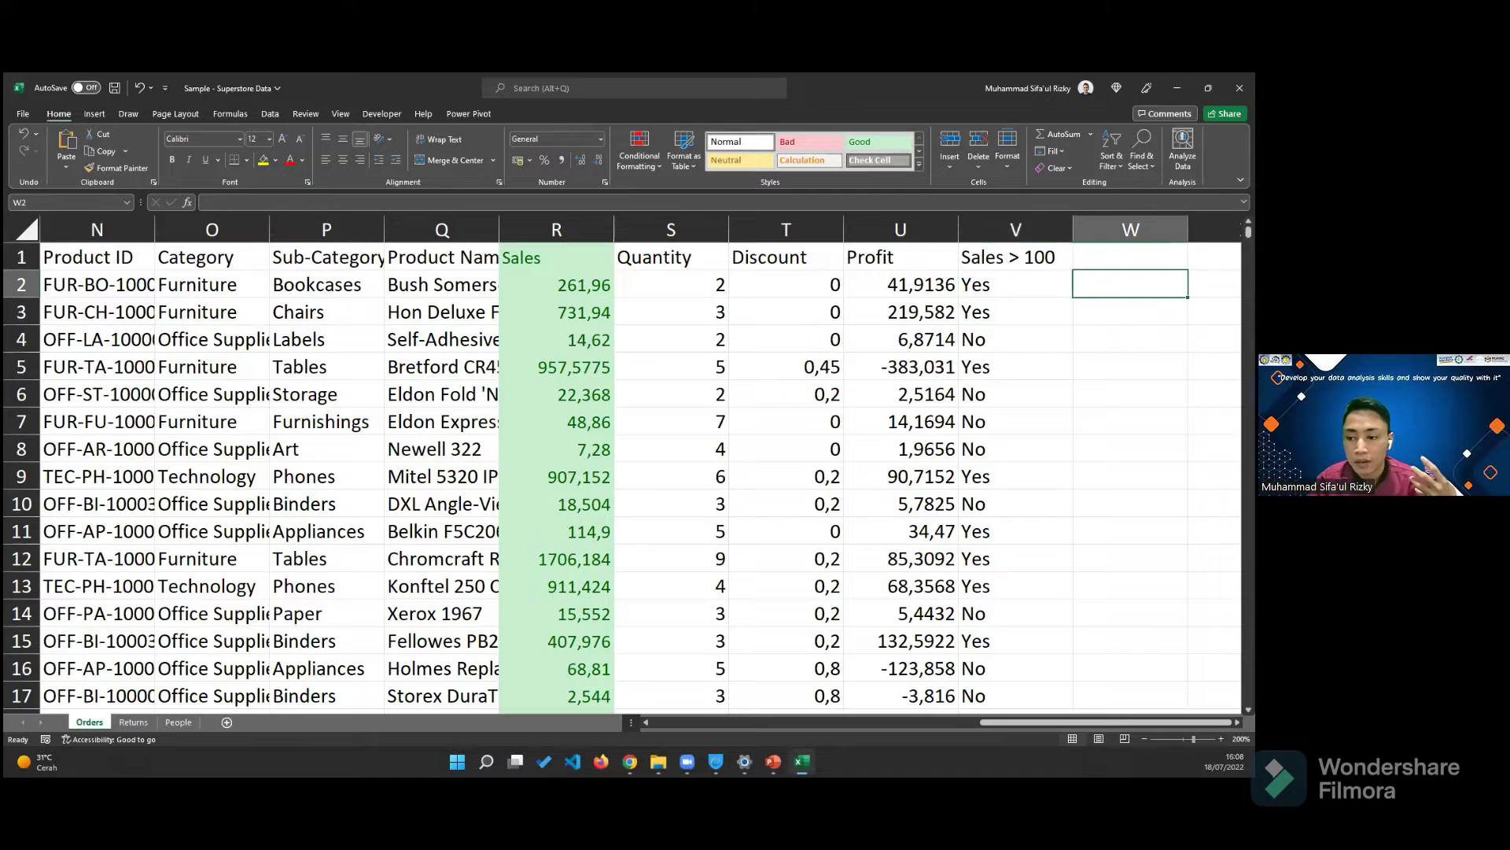
key(Up)
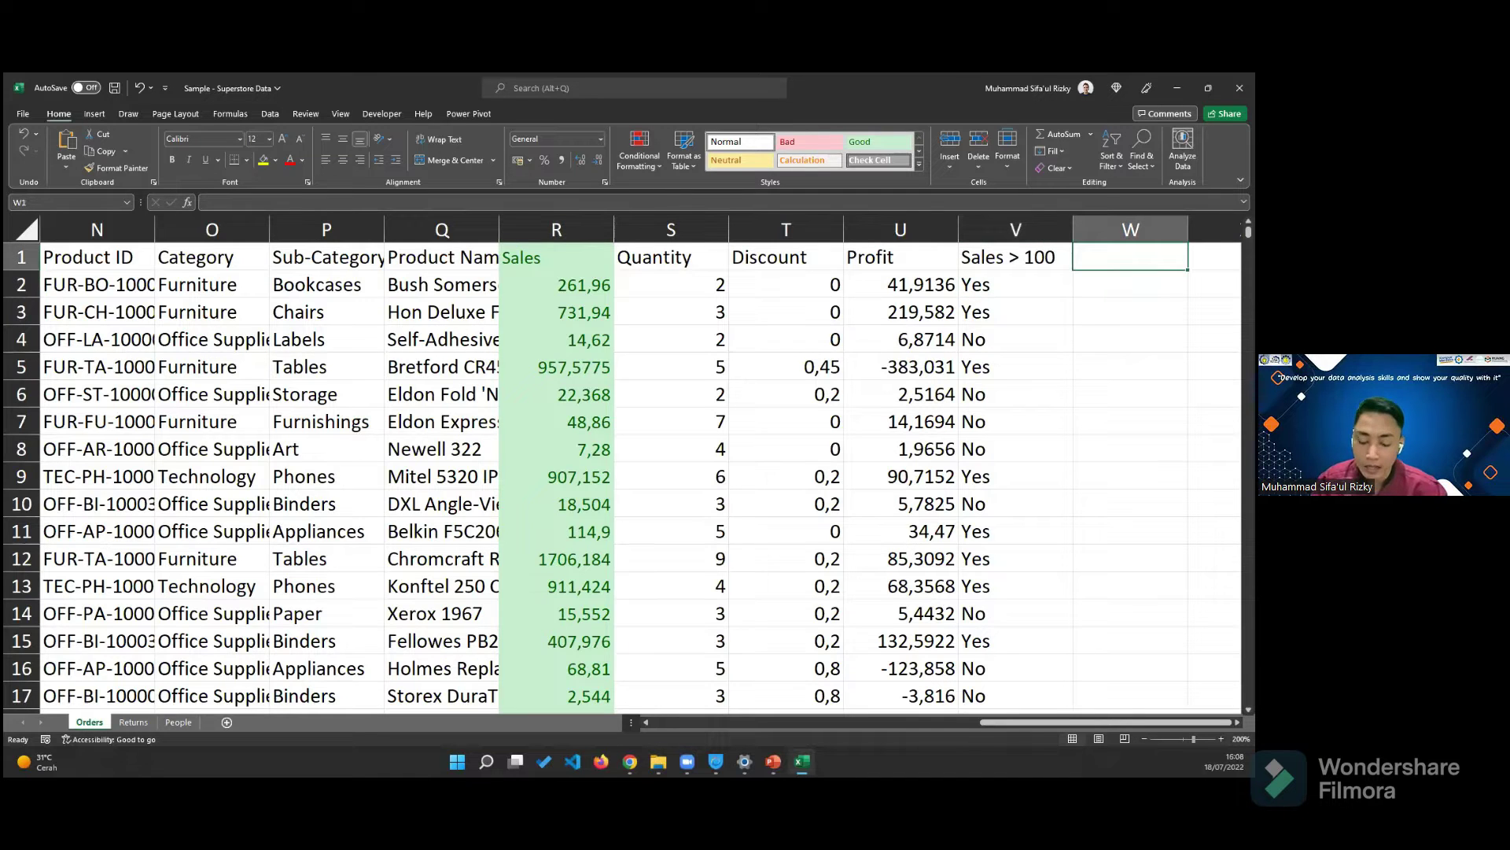
text(Categ)
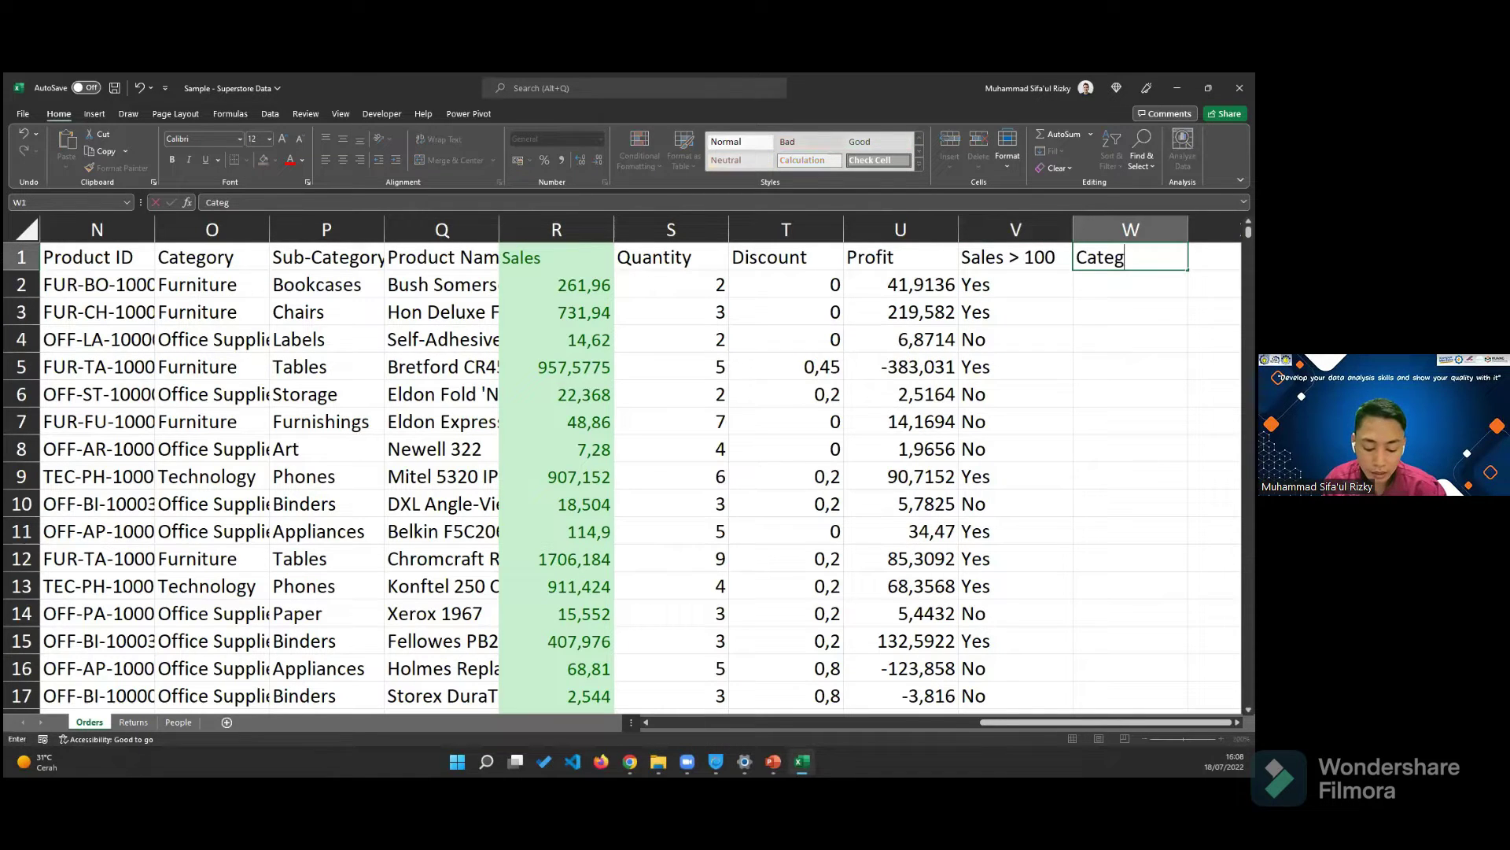
text(ory)
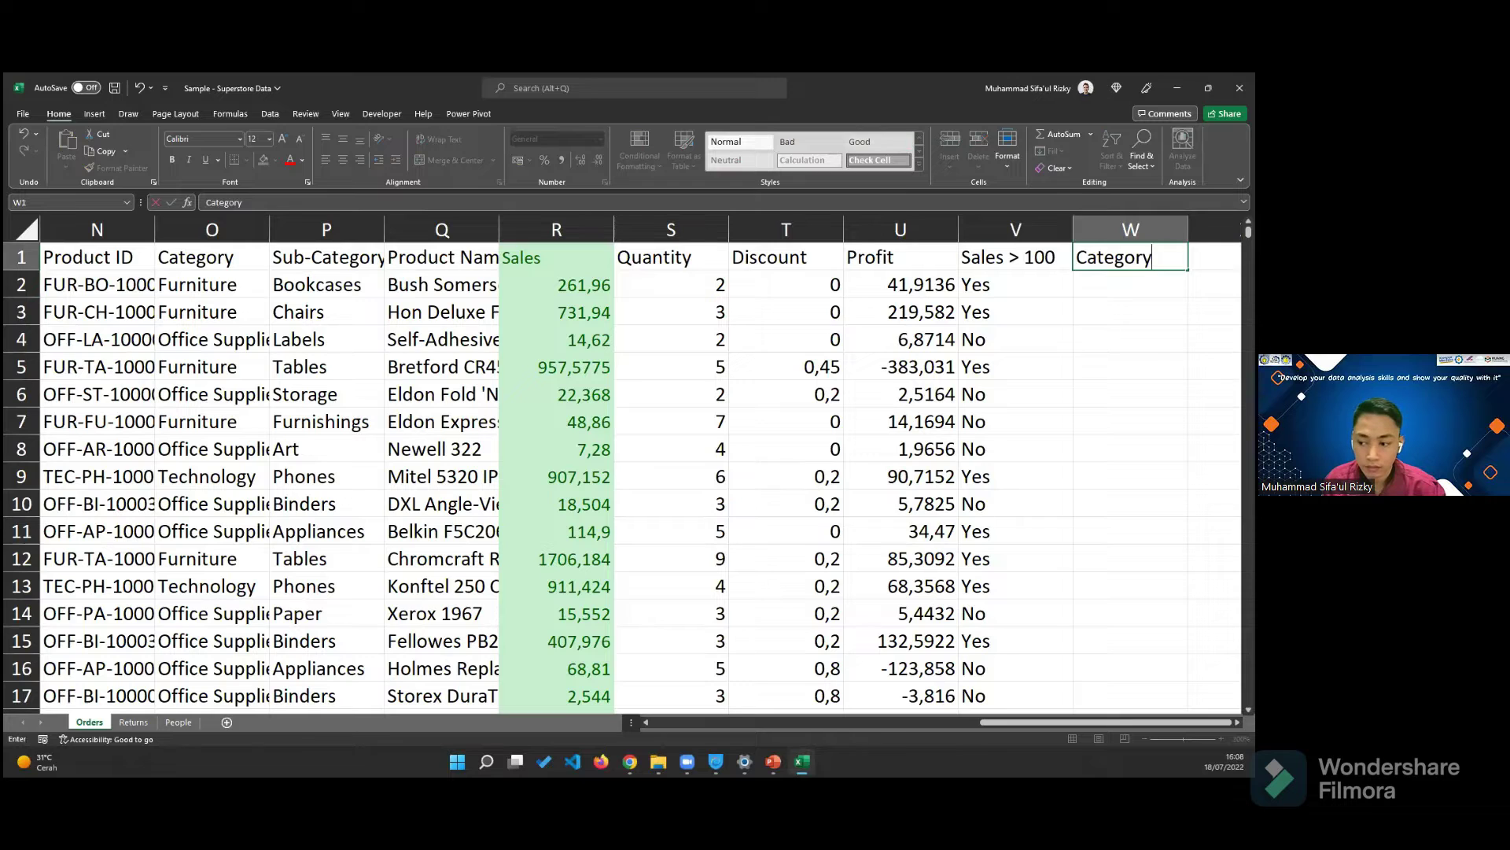
key(Return)
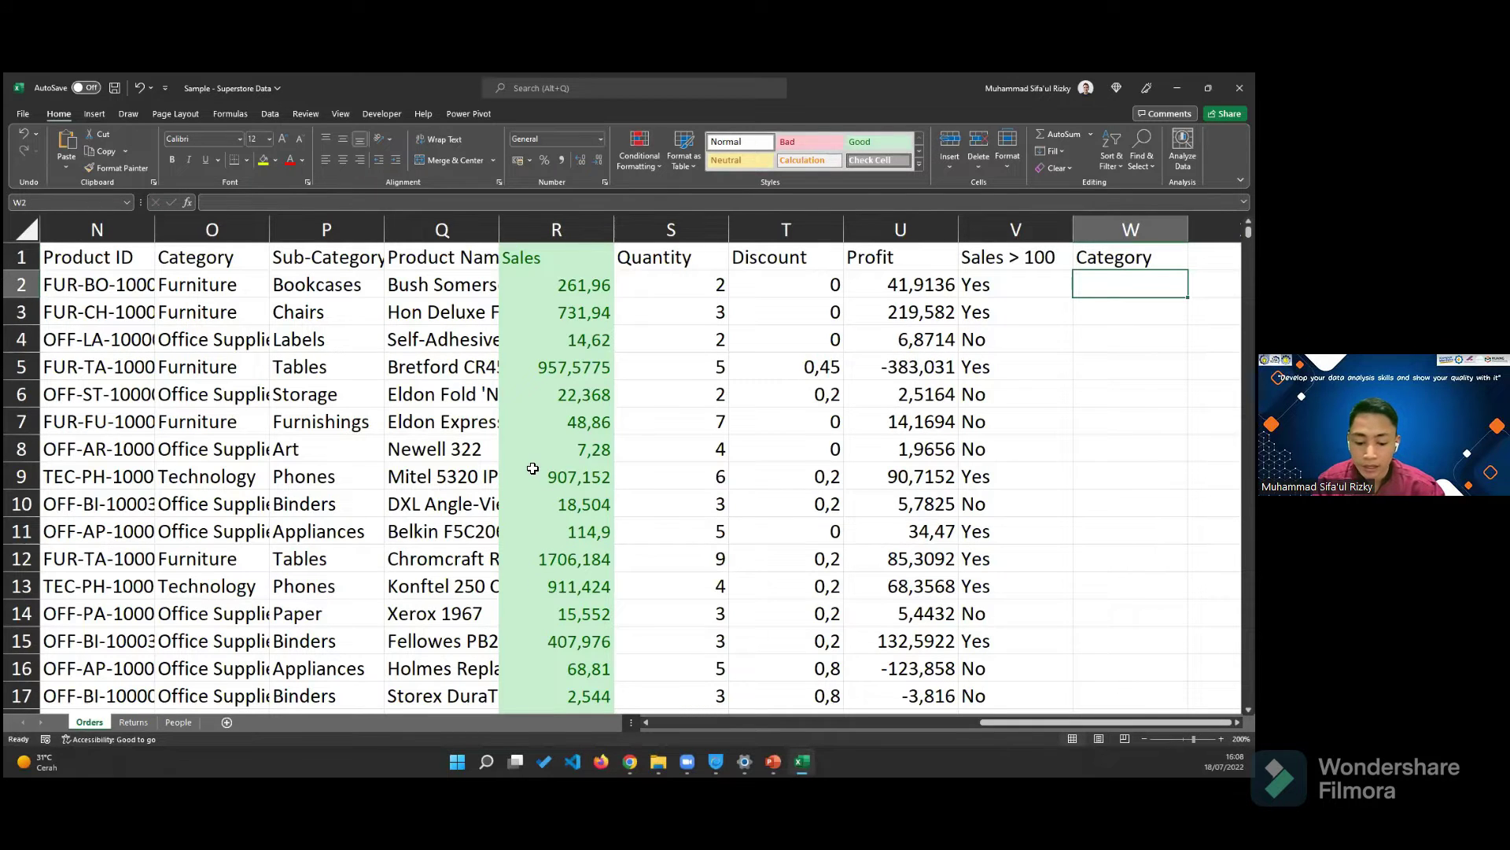
- Examine the different category values in the existing Category column O
click(233, 341)
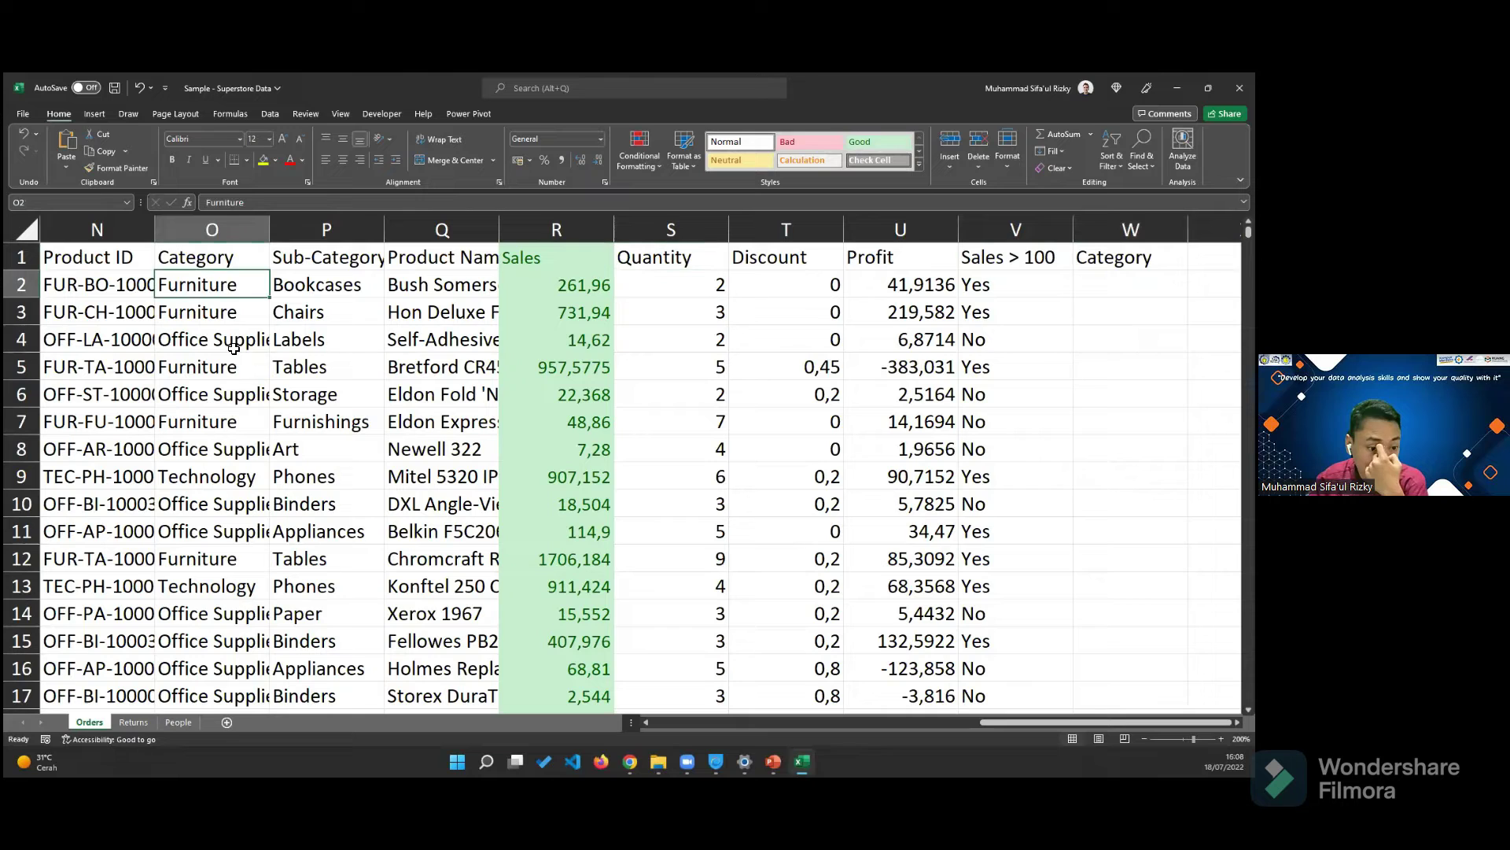
click(243, 498)
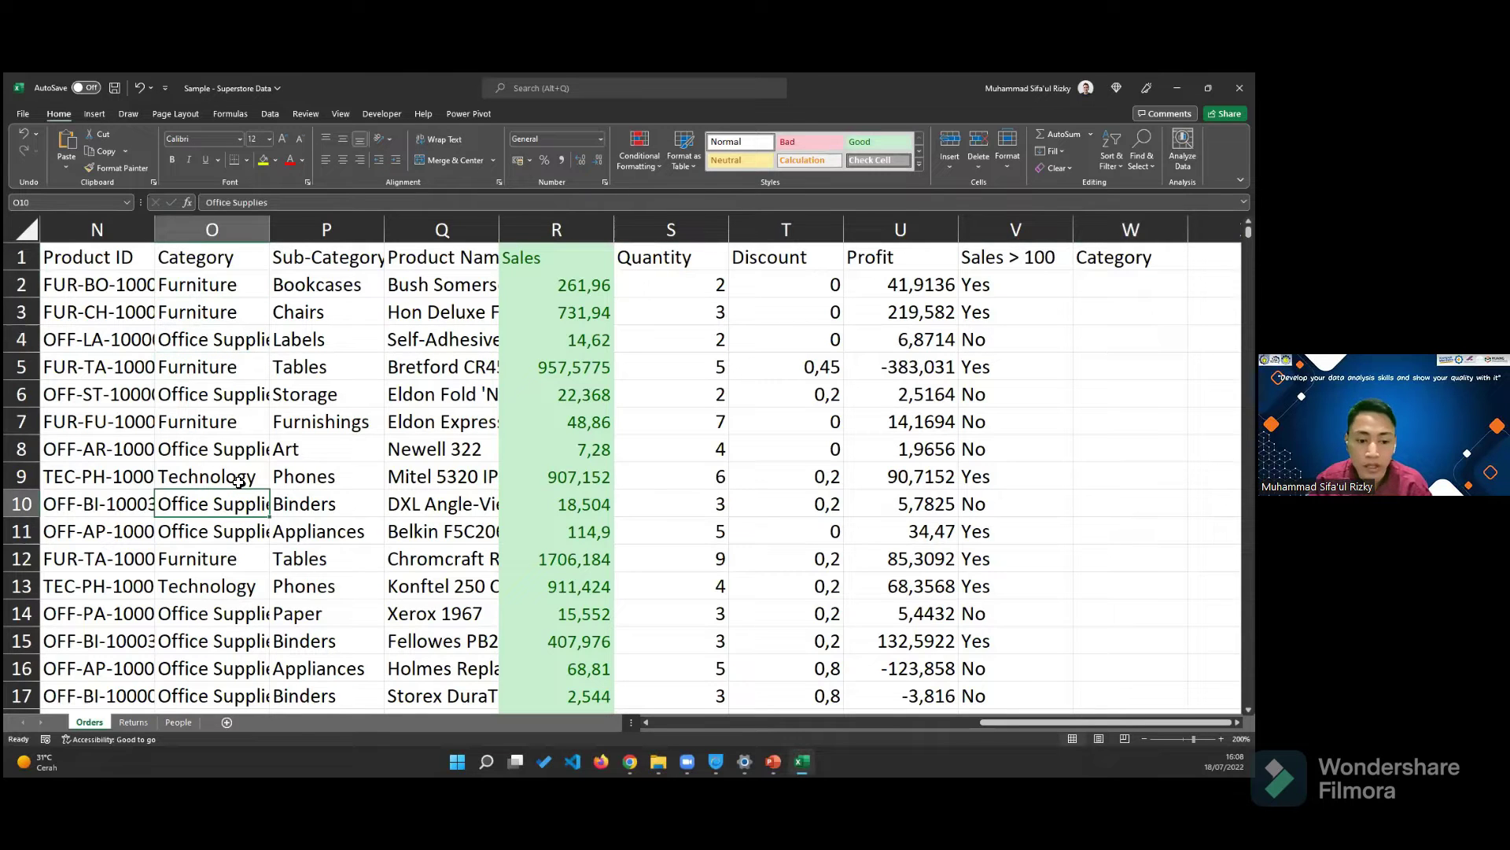
click(238, 483)
click(246, 288)
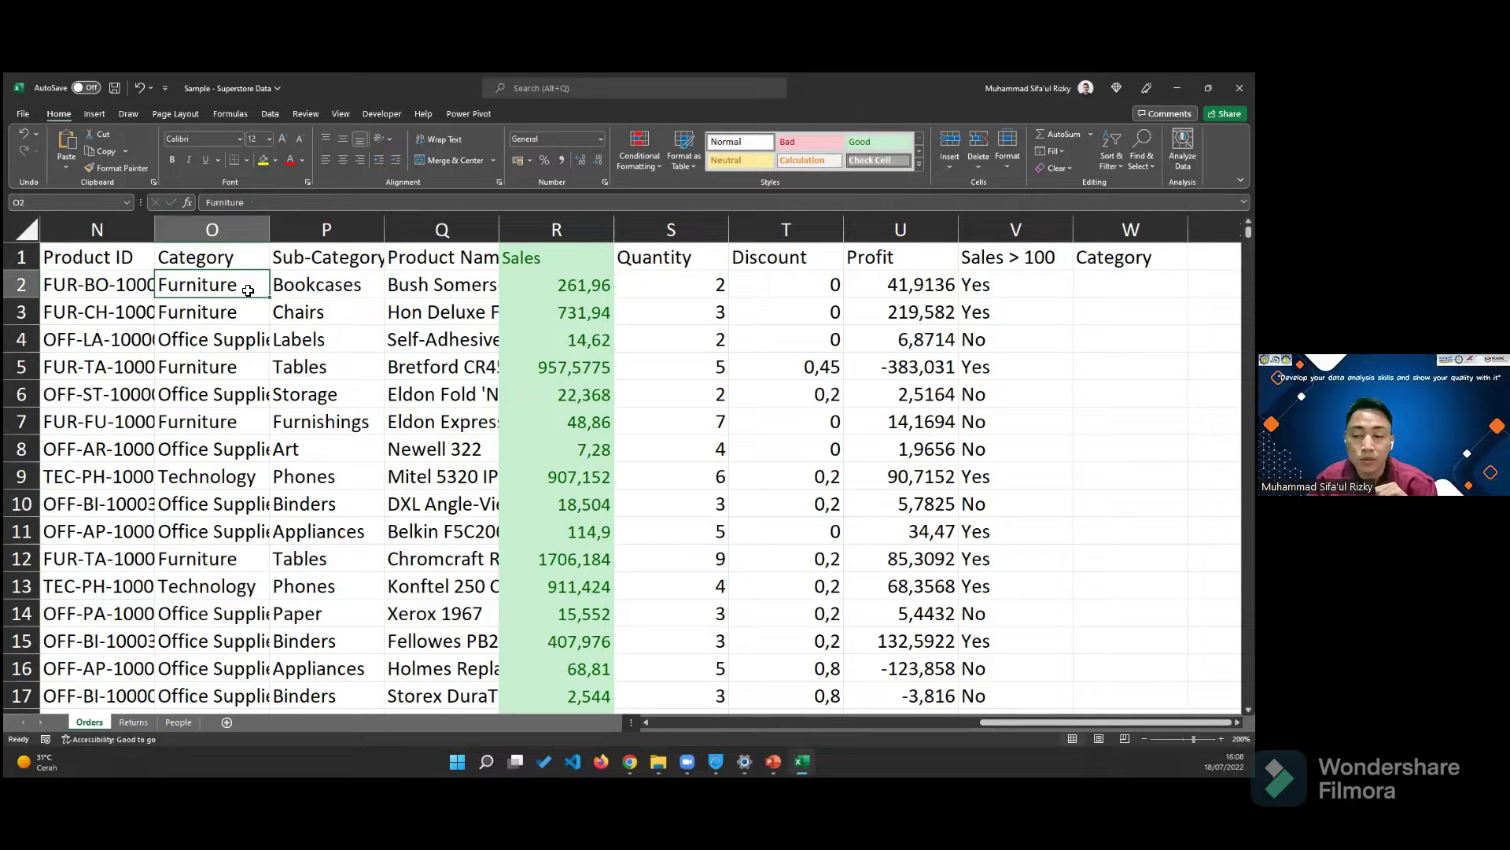
click(243, 340)
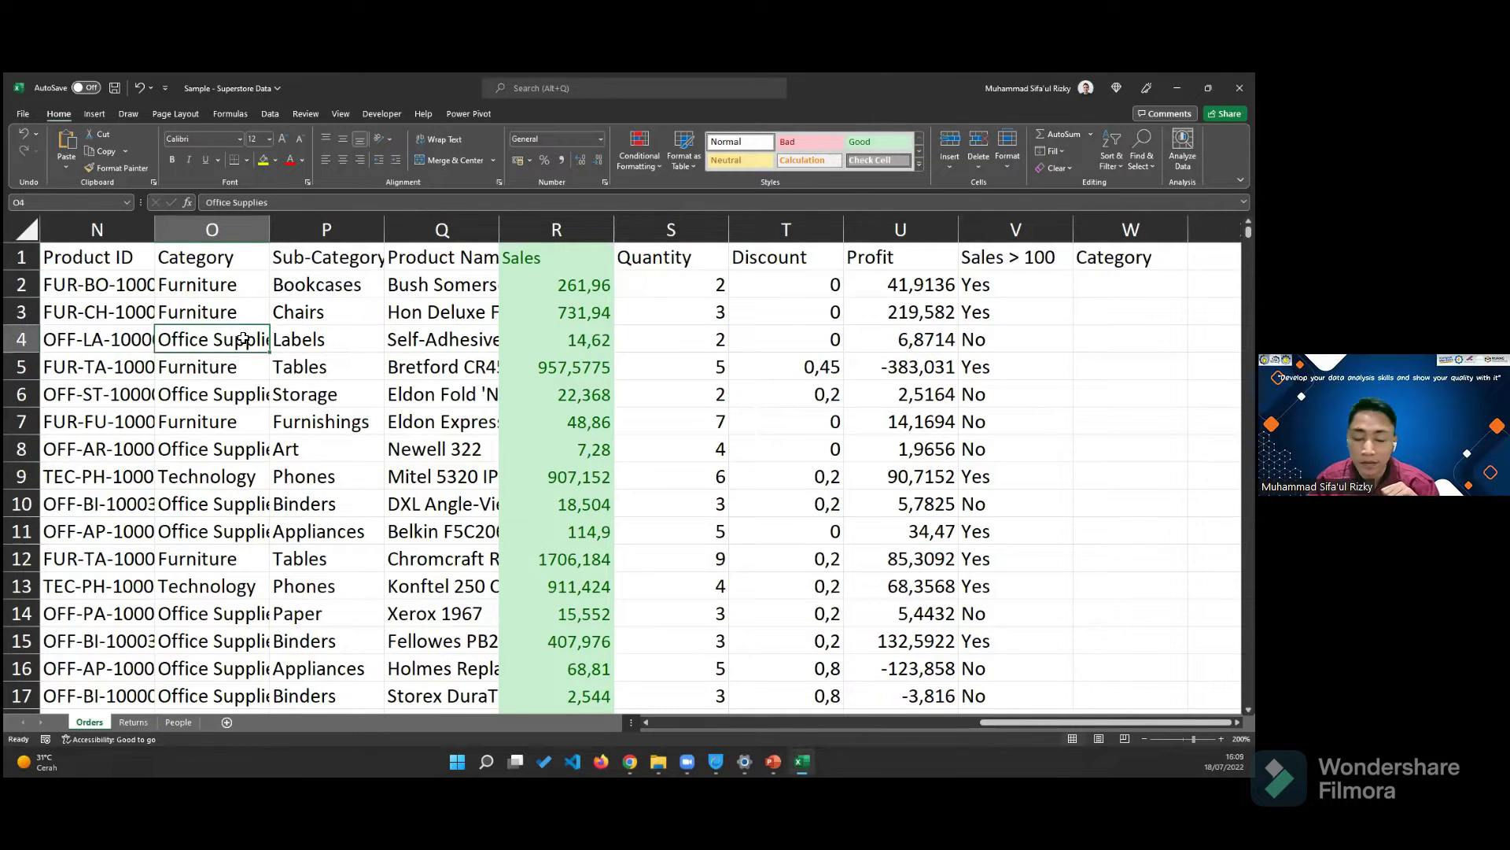
click(250, 476)
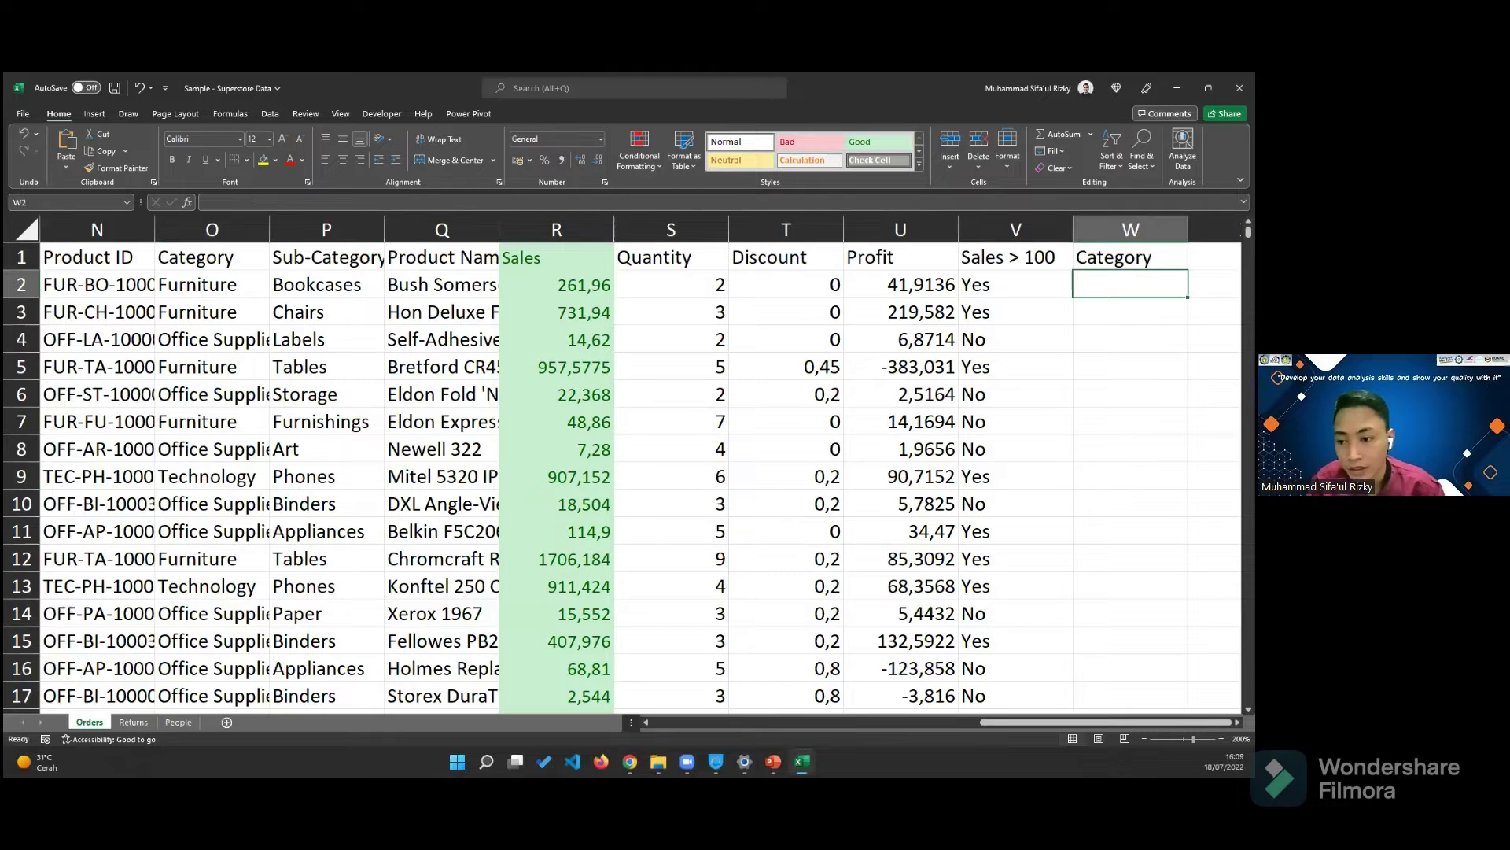
- Begin an IFS formula in cell W2 under the new Category header
text(=i)
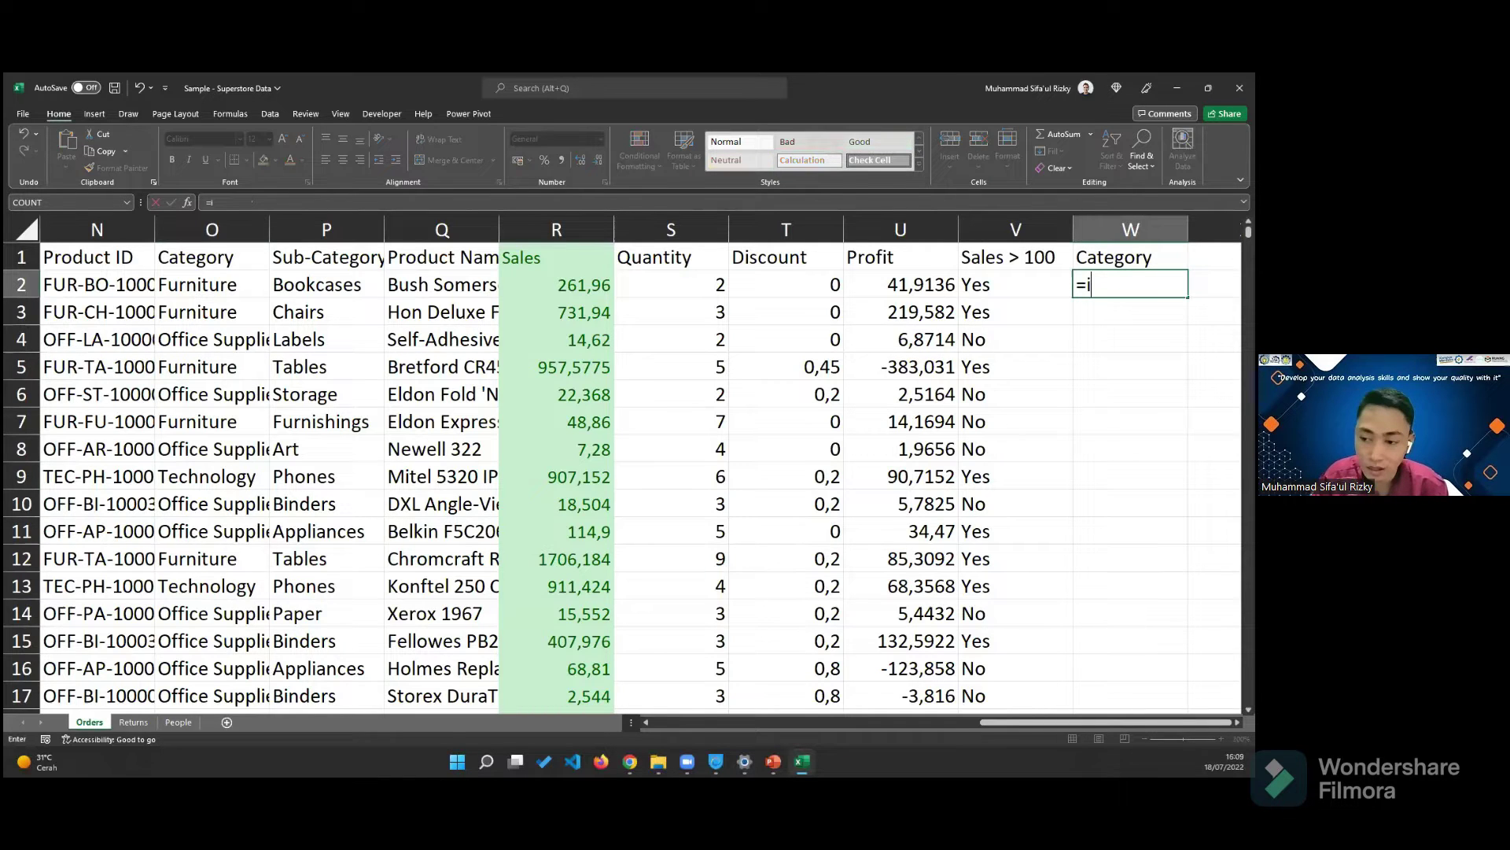
text(fs)
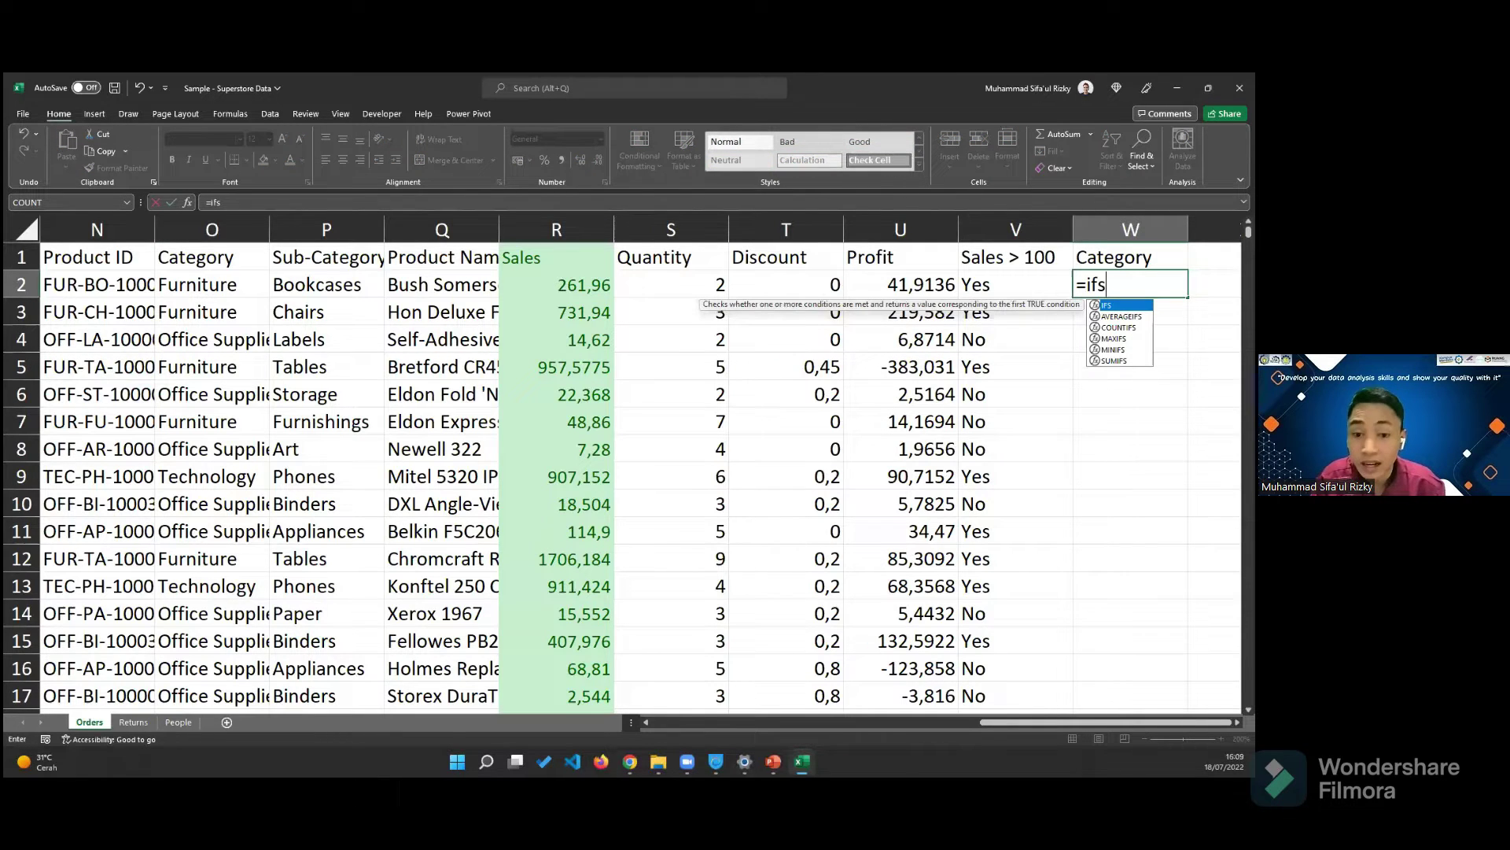
key(Tab)
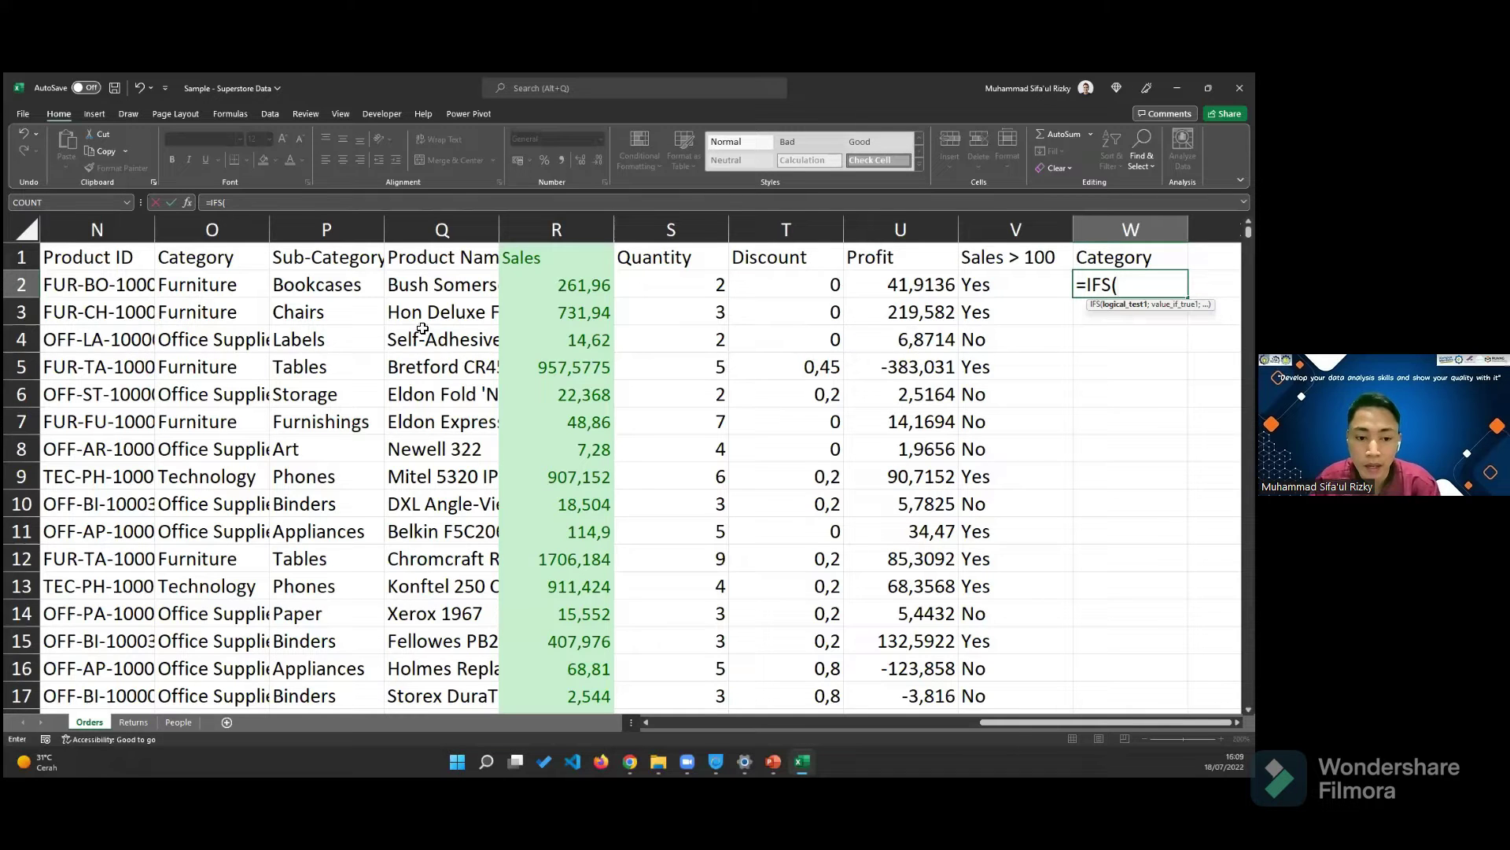
text(gf)
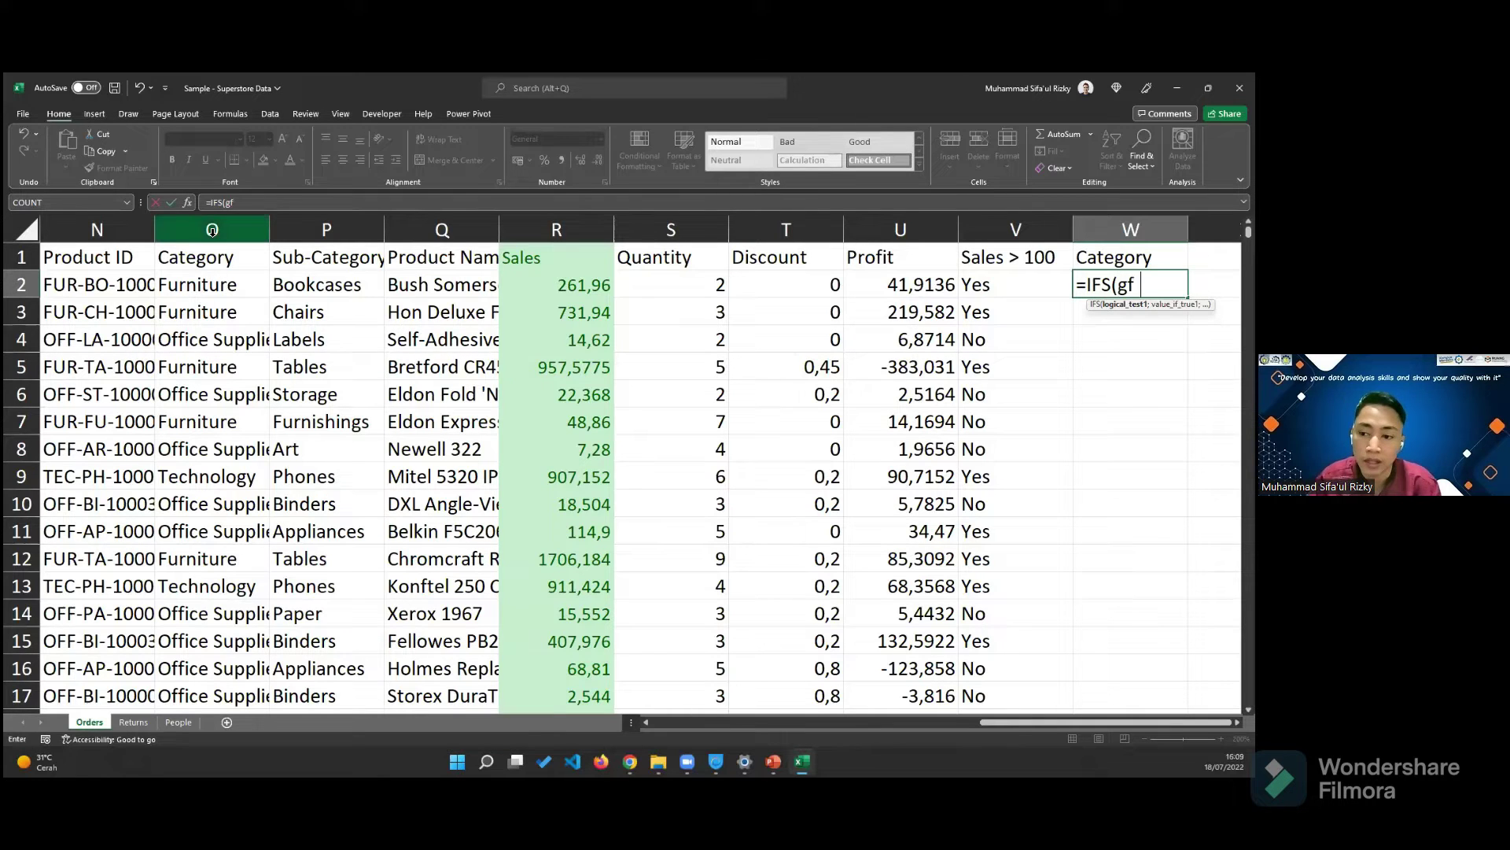
text(fffffffff)
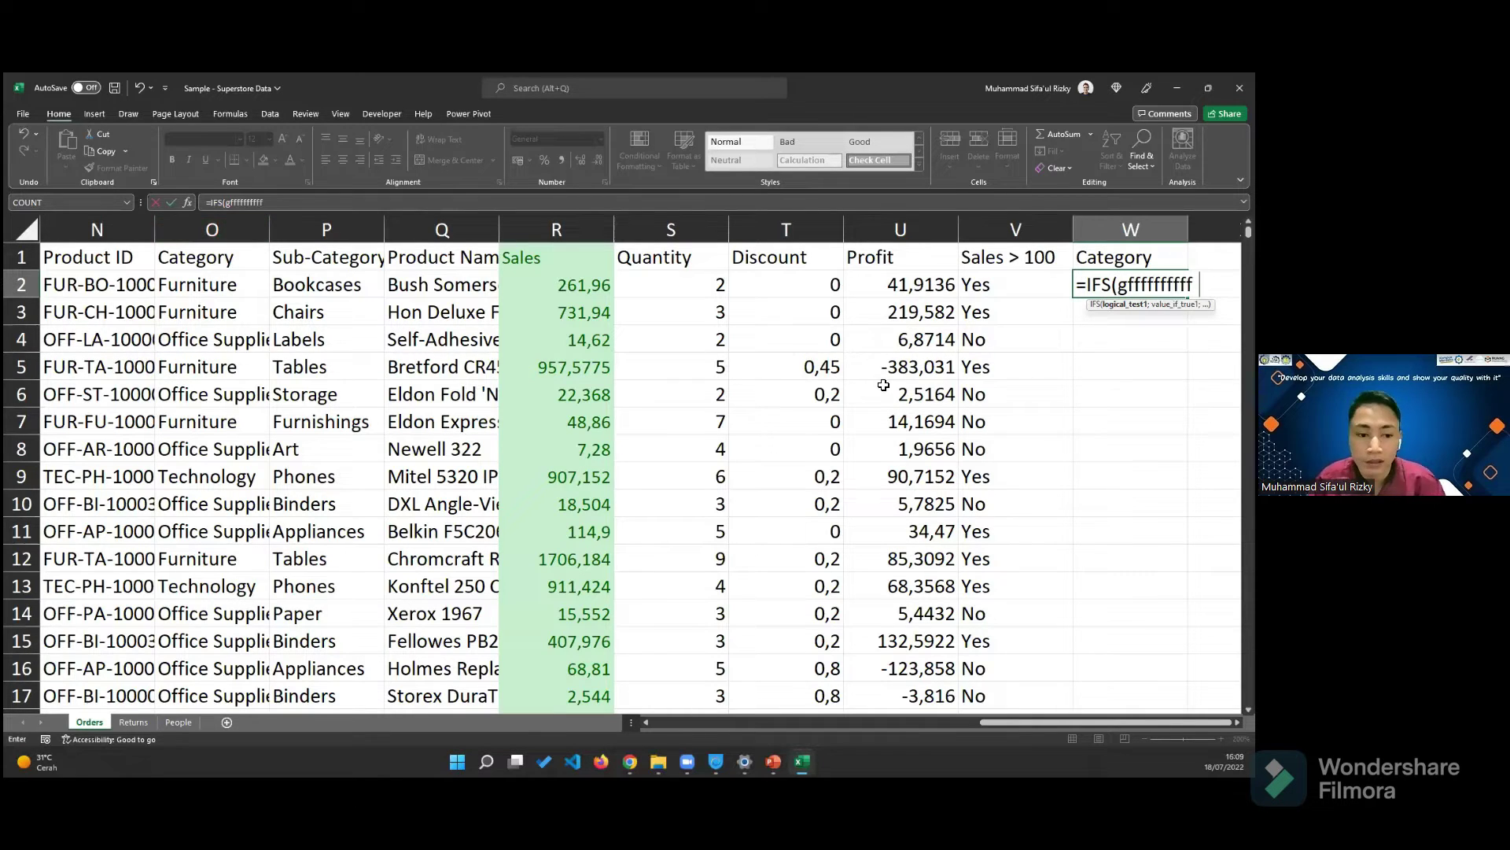
text(ffff)
text(vp)
text(;)
key(BackSpace)
key(BackSpace)
text(=======)
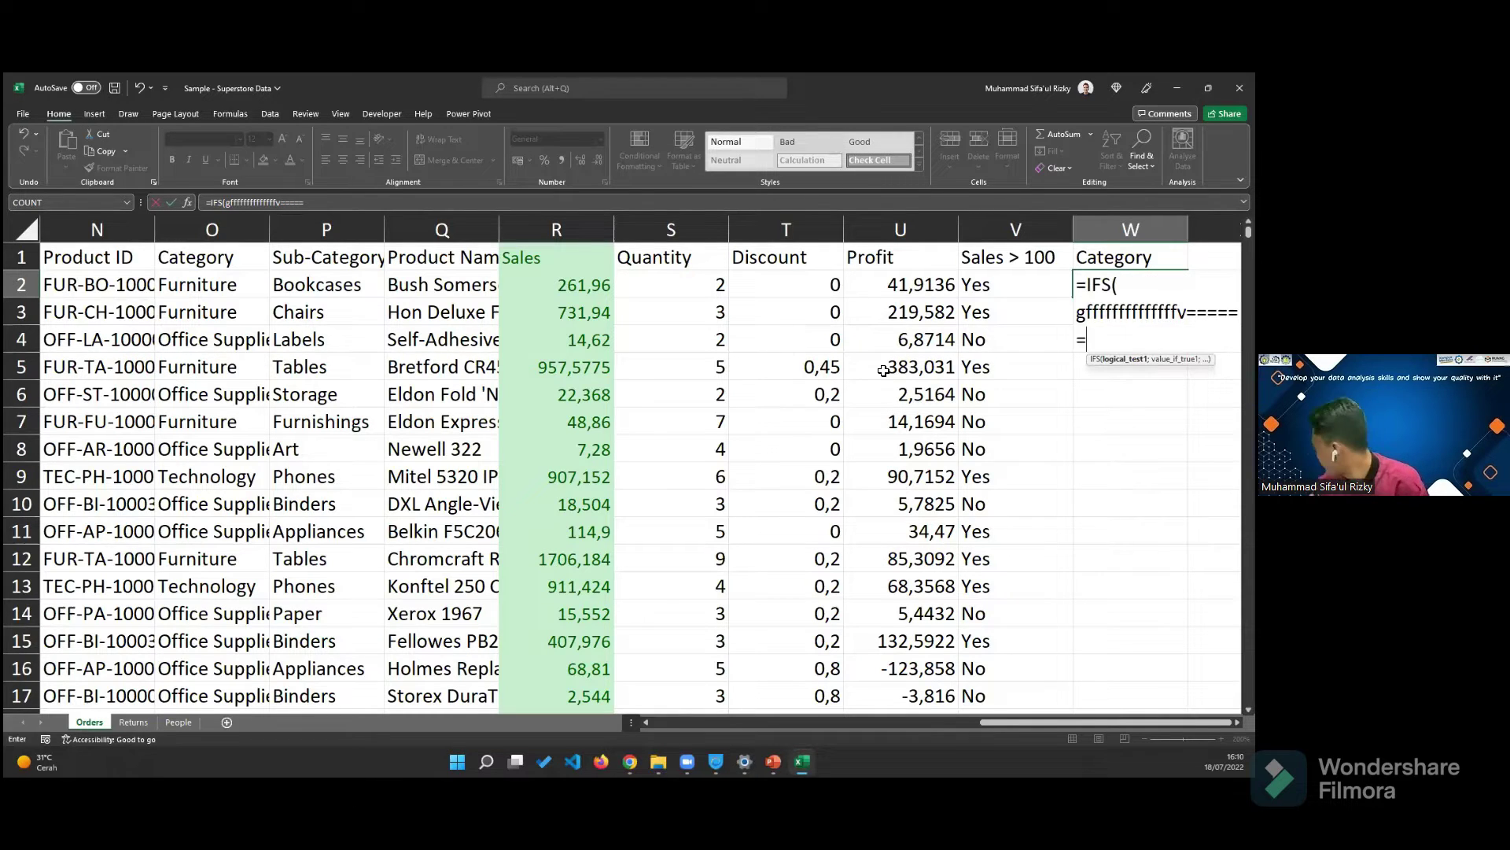
text(===========)
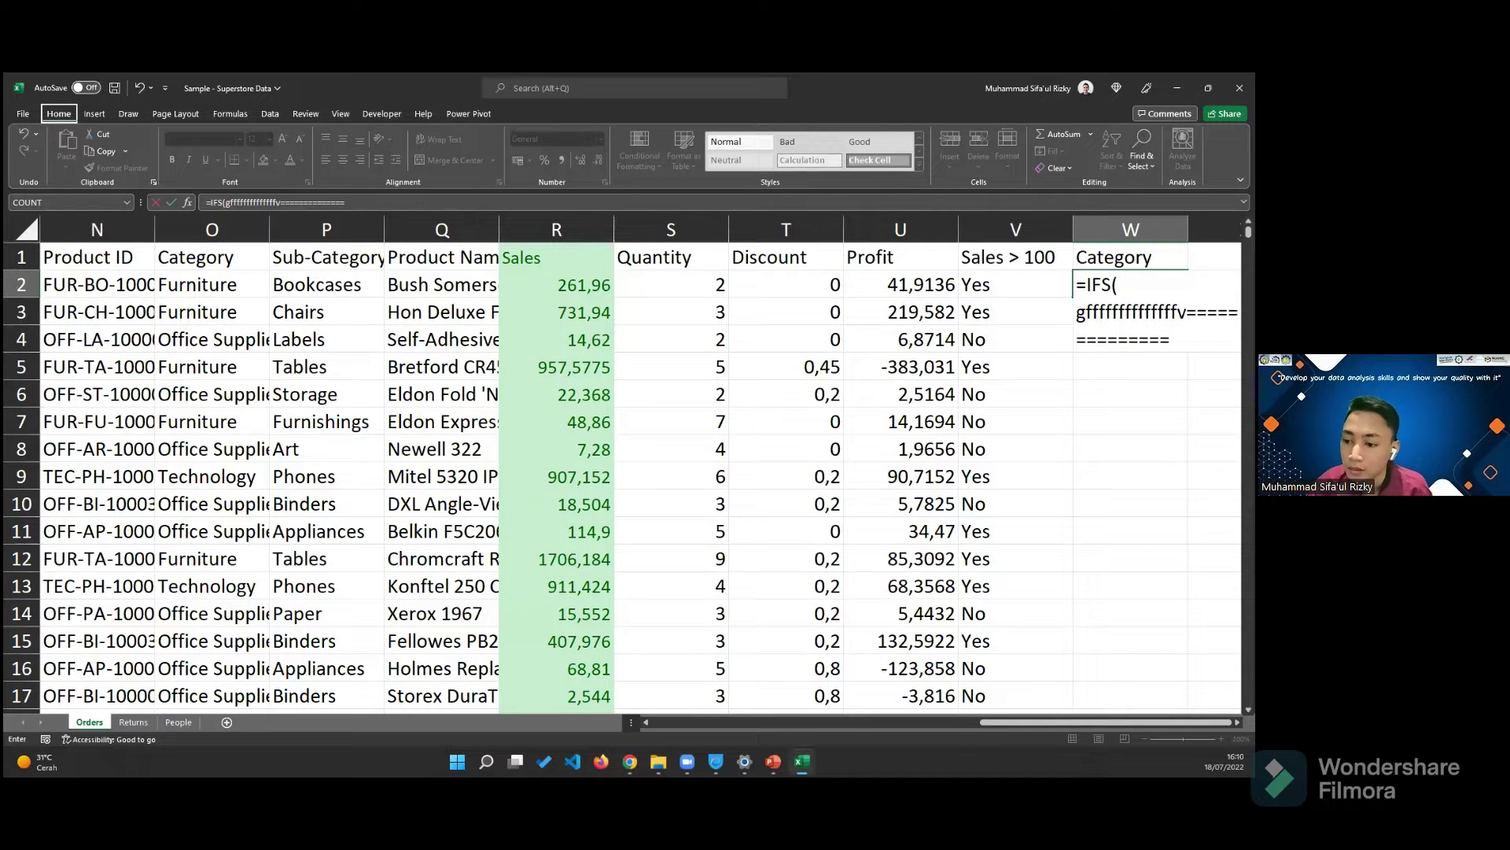
key(Escape)
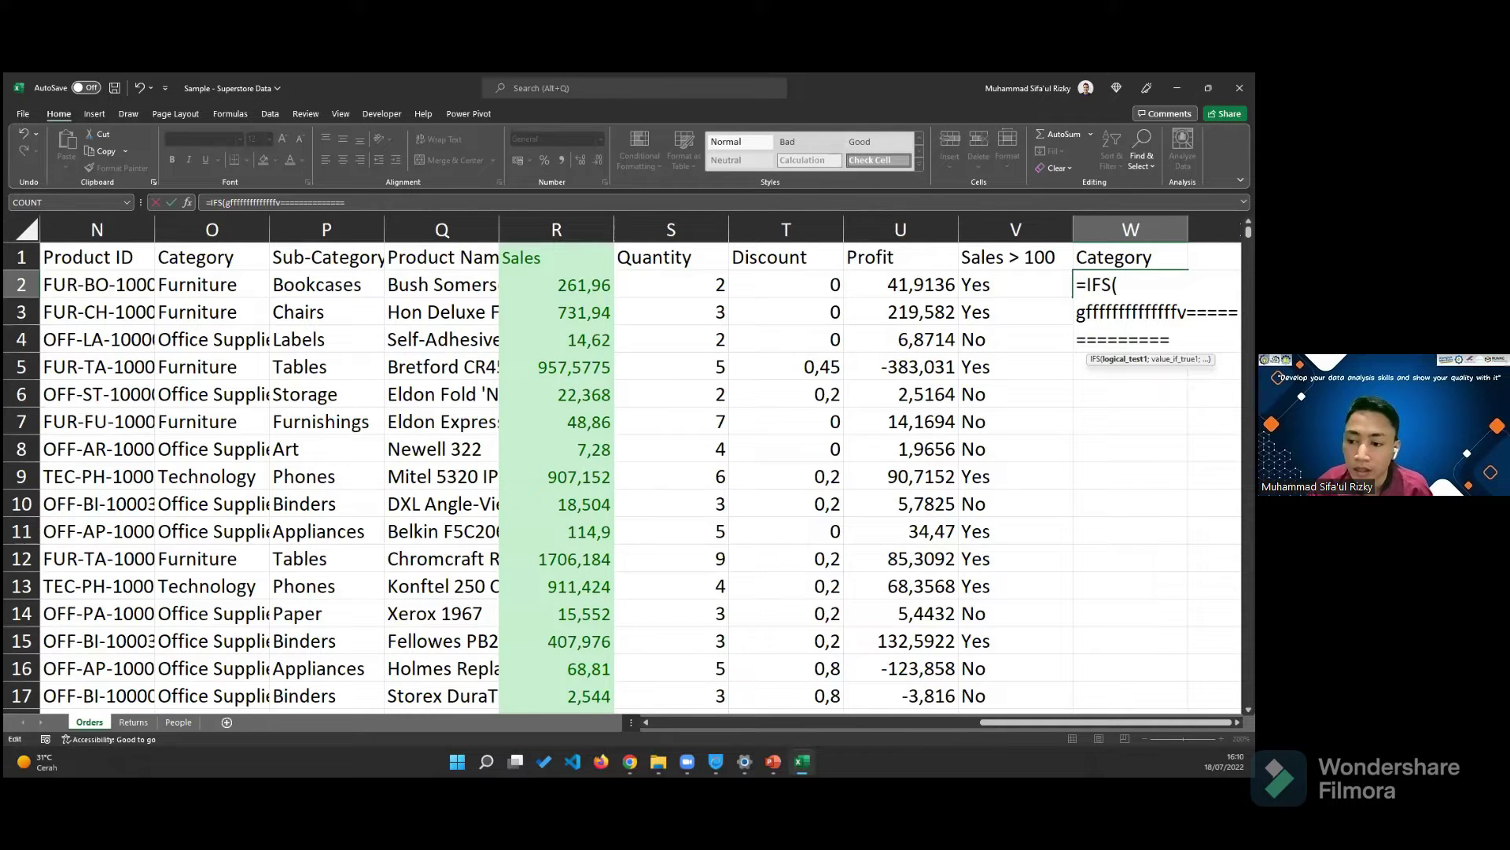
drag(1170, 340, 1076, 313)
key(BackSpace)
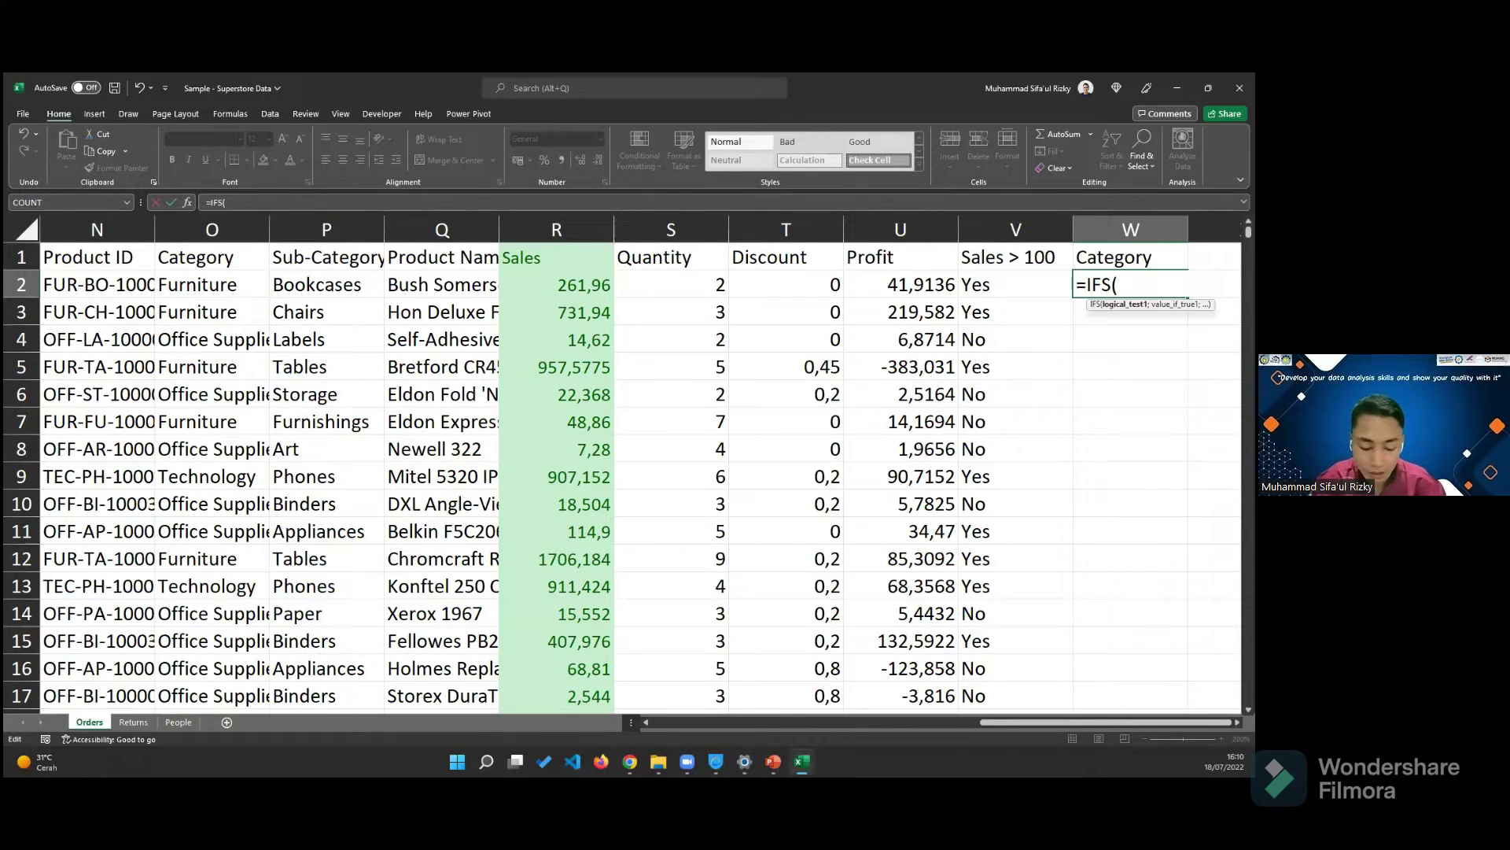
- Add the first condition to the IFS formula in W2, returning "FU" when O2 equals "Furniture"
click(240, 284)
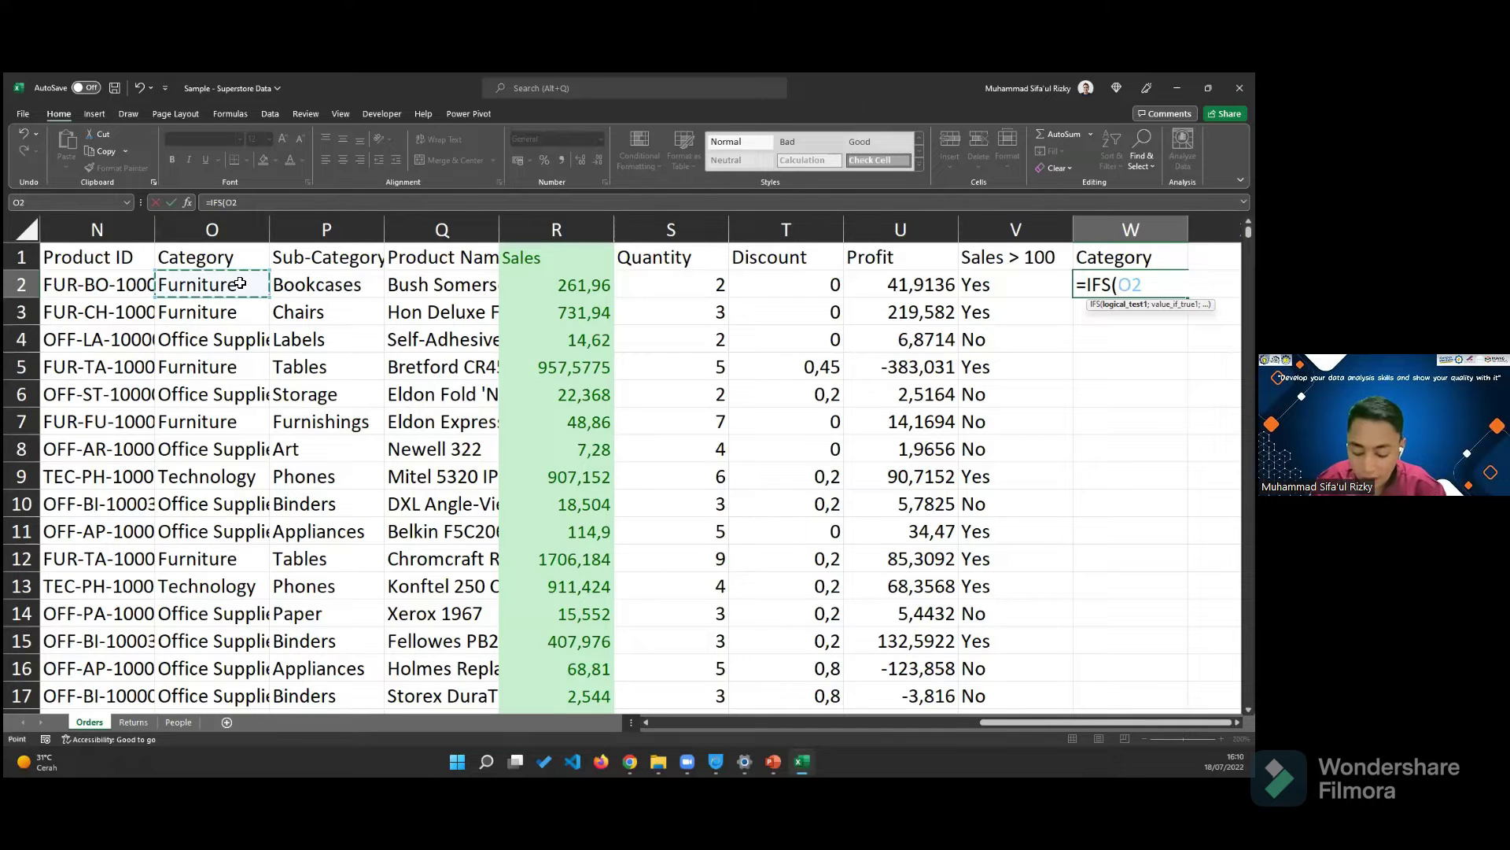
text(=)
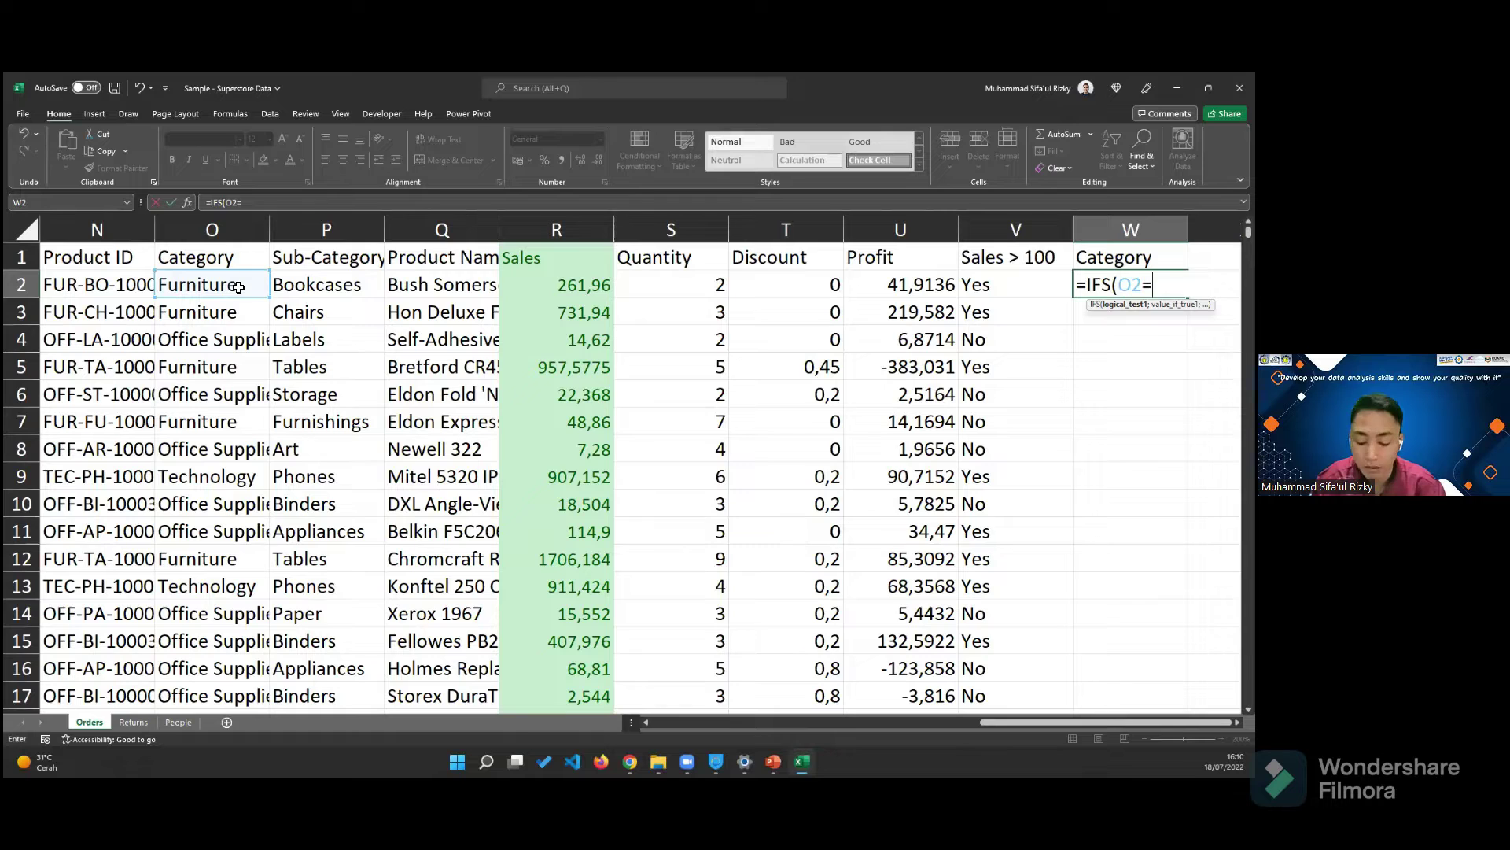
text("Furniture)
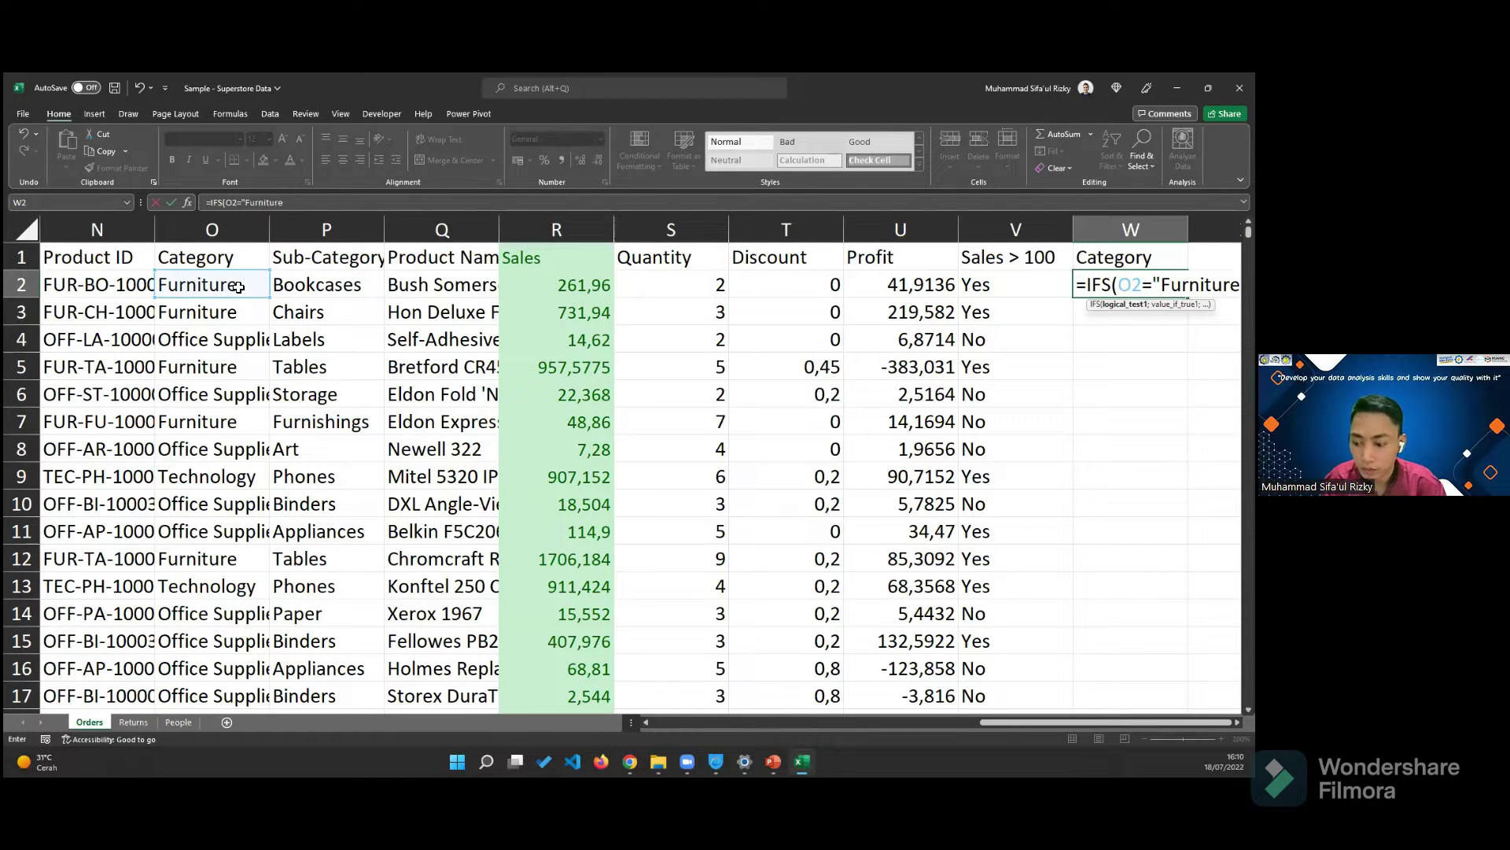
text(")
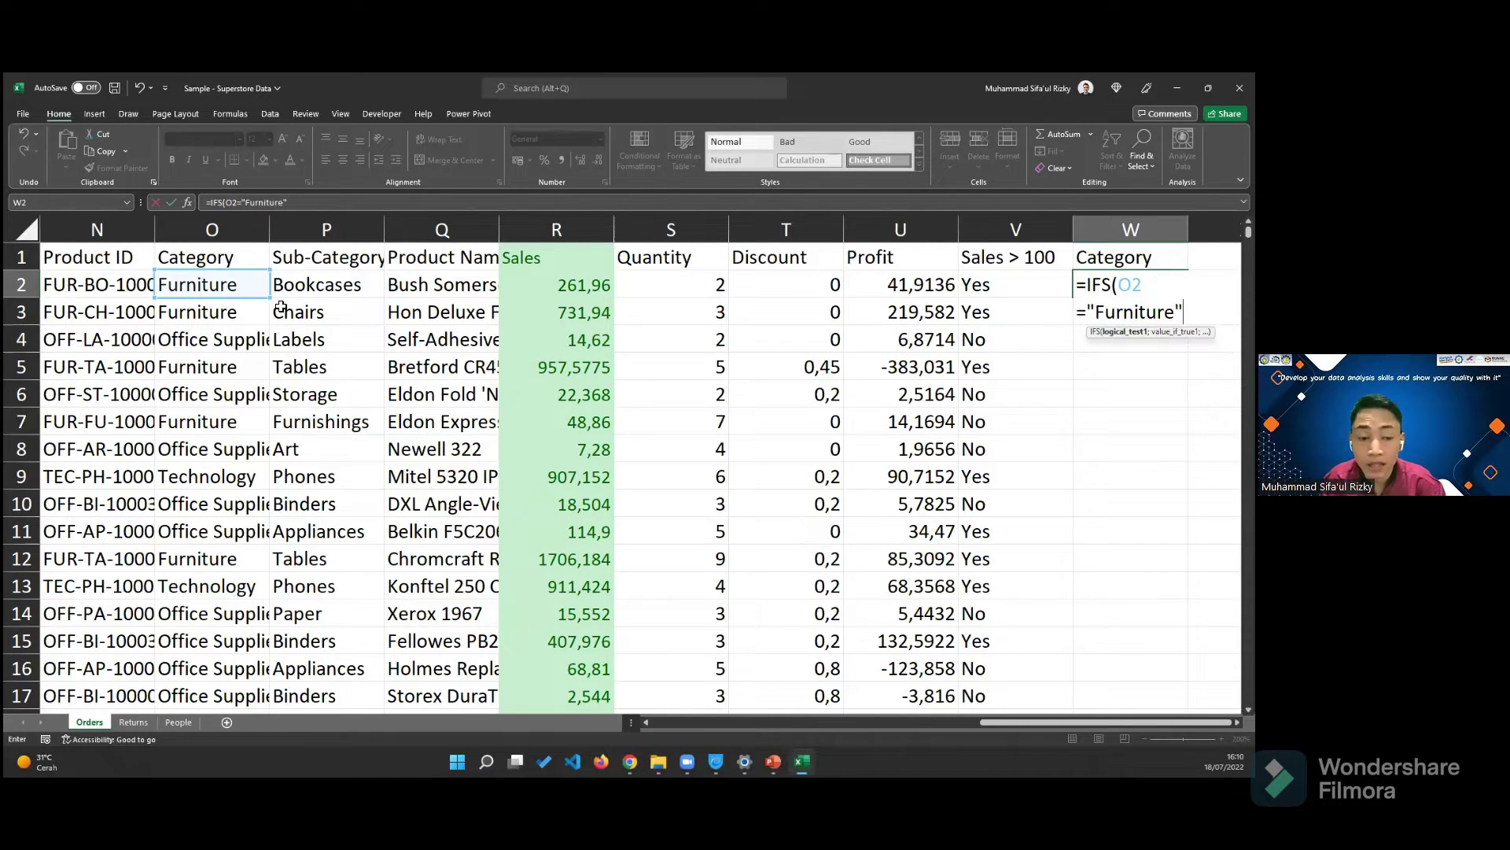
text(;)
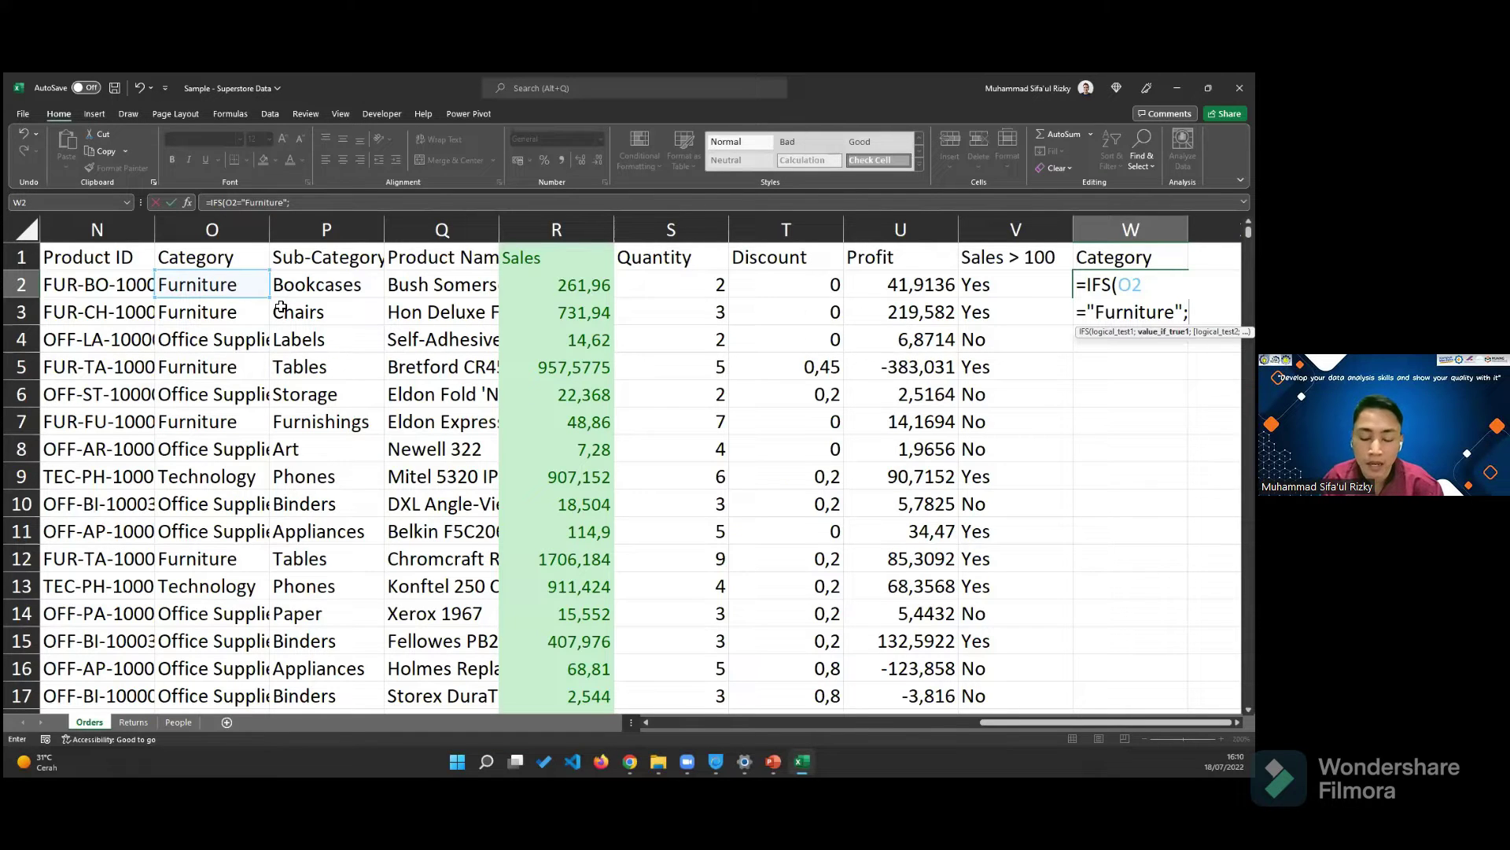
text("Fur)
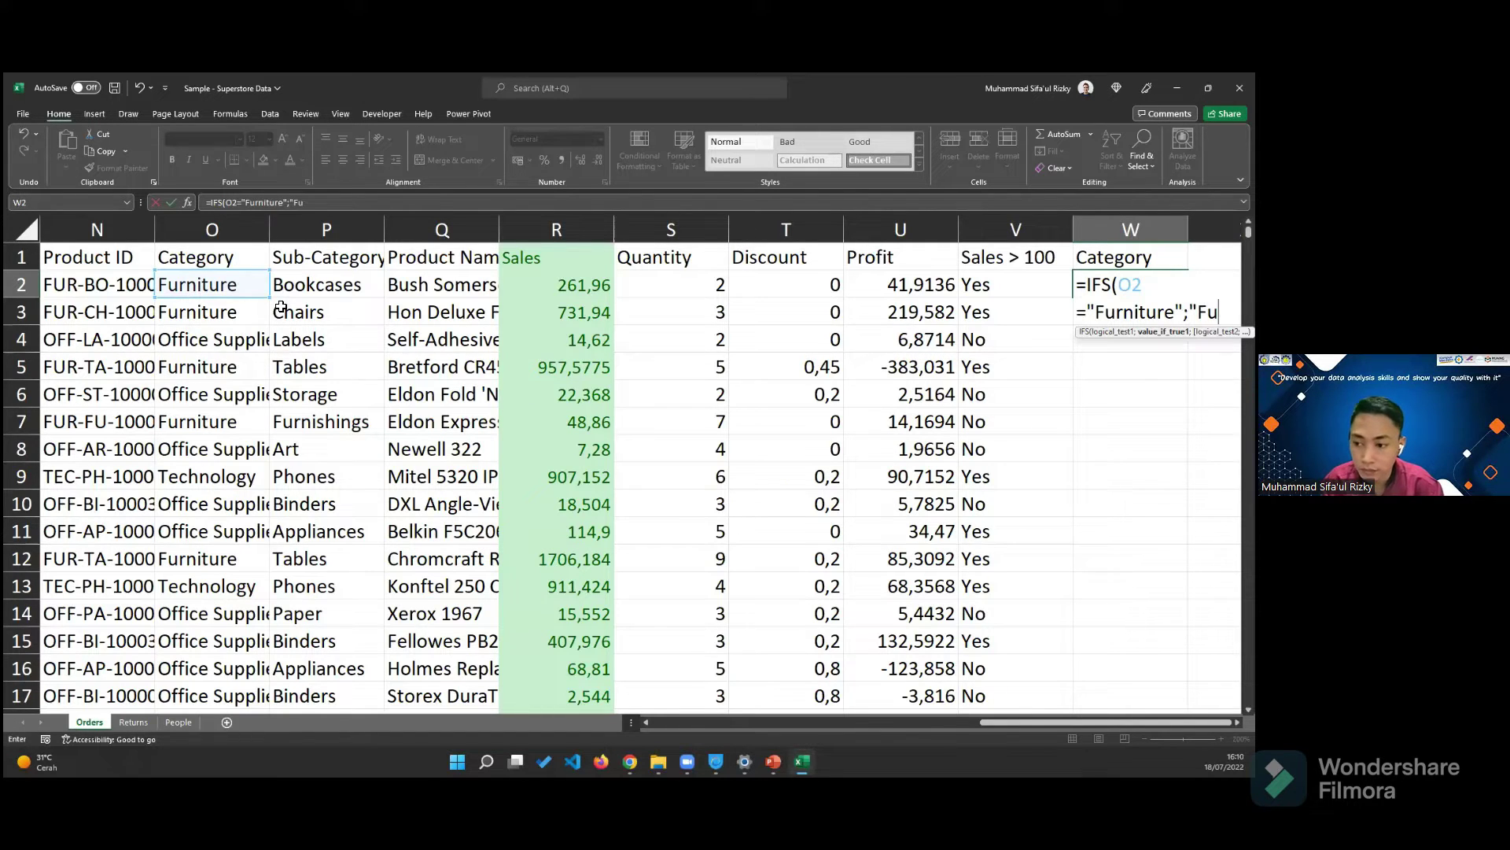
key(BackSpace)
key(BackSpace)
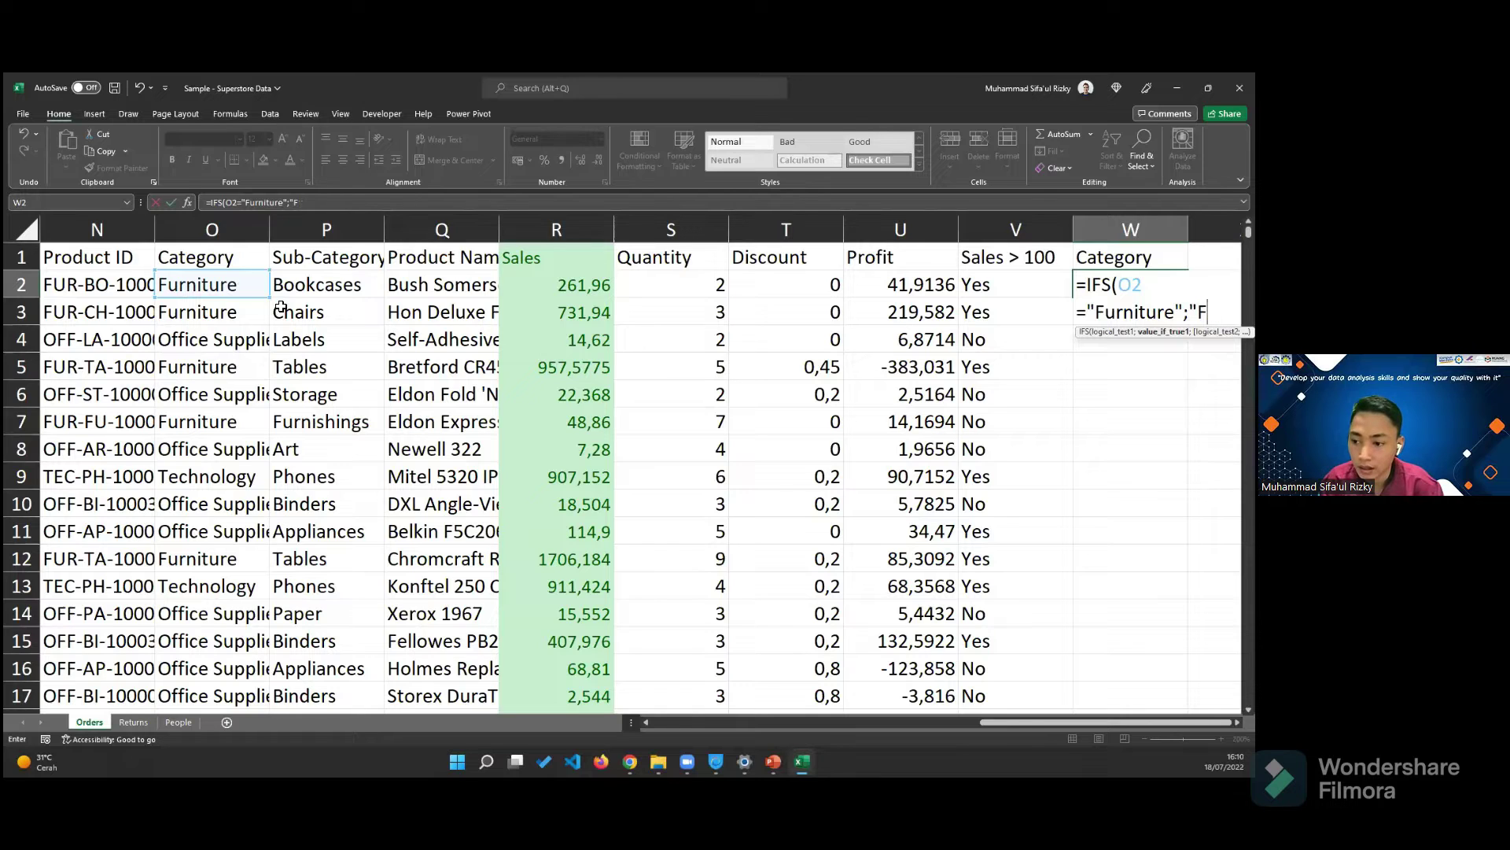
text(U")
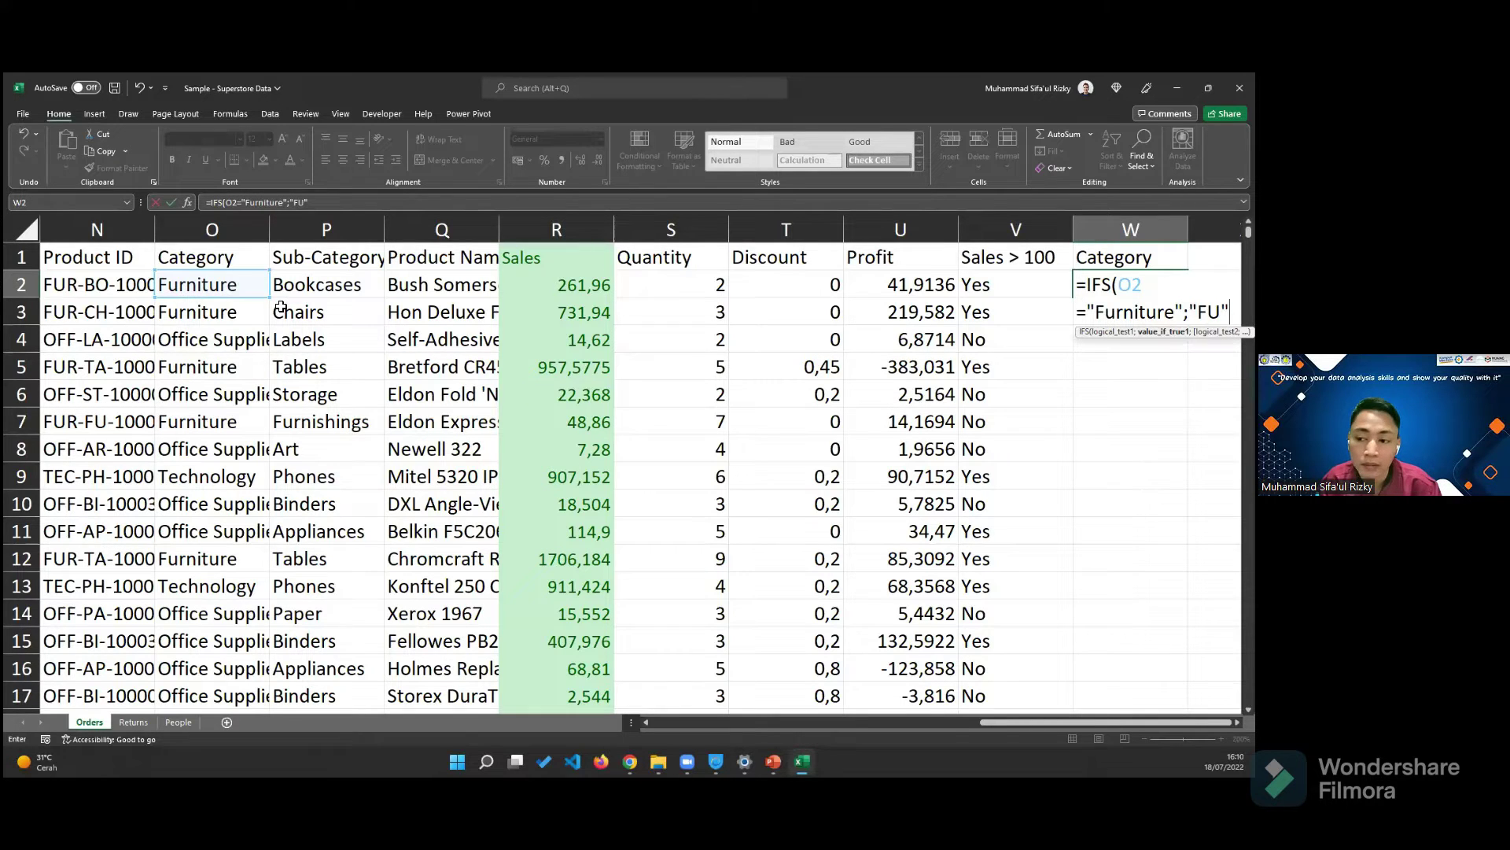
text(;)
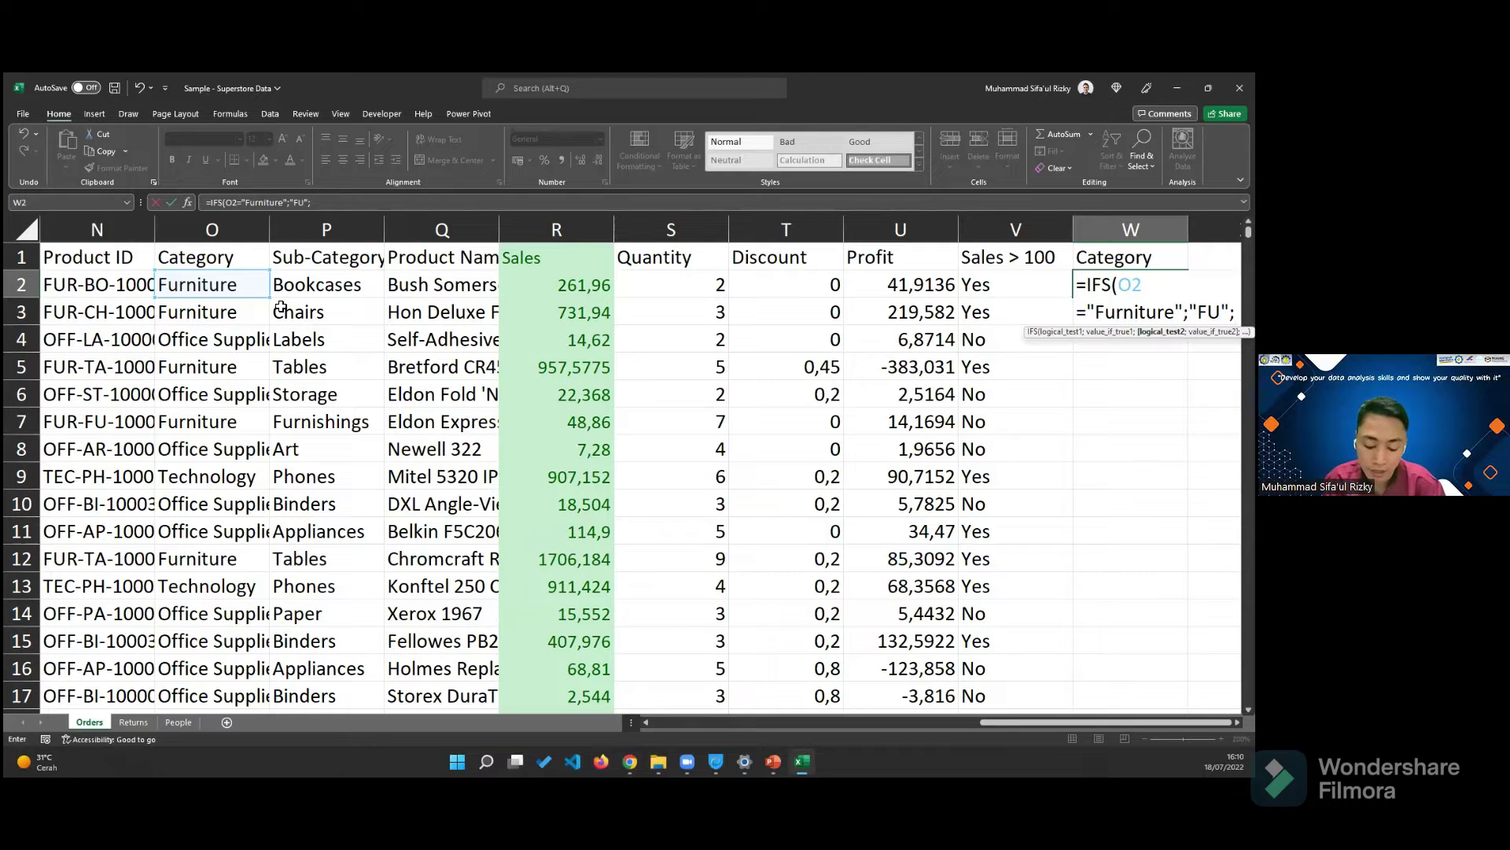
- Add a second condition to the IFS formula, returning "OF" when O2 equals "Office Supplies"
text(O2=)
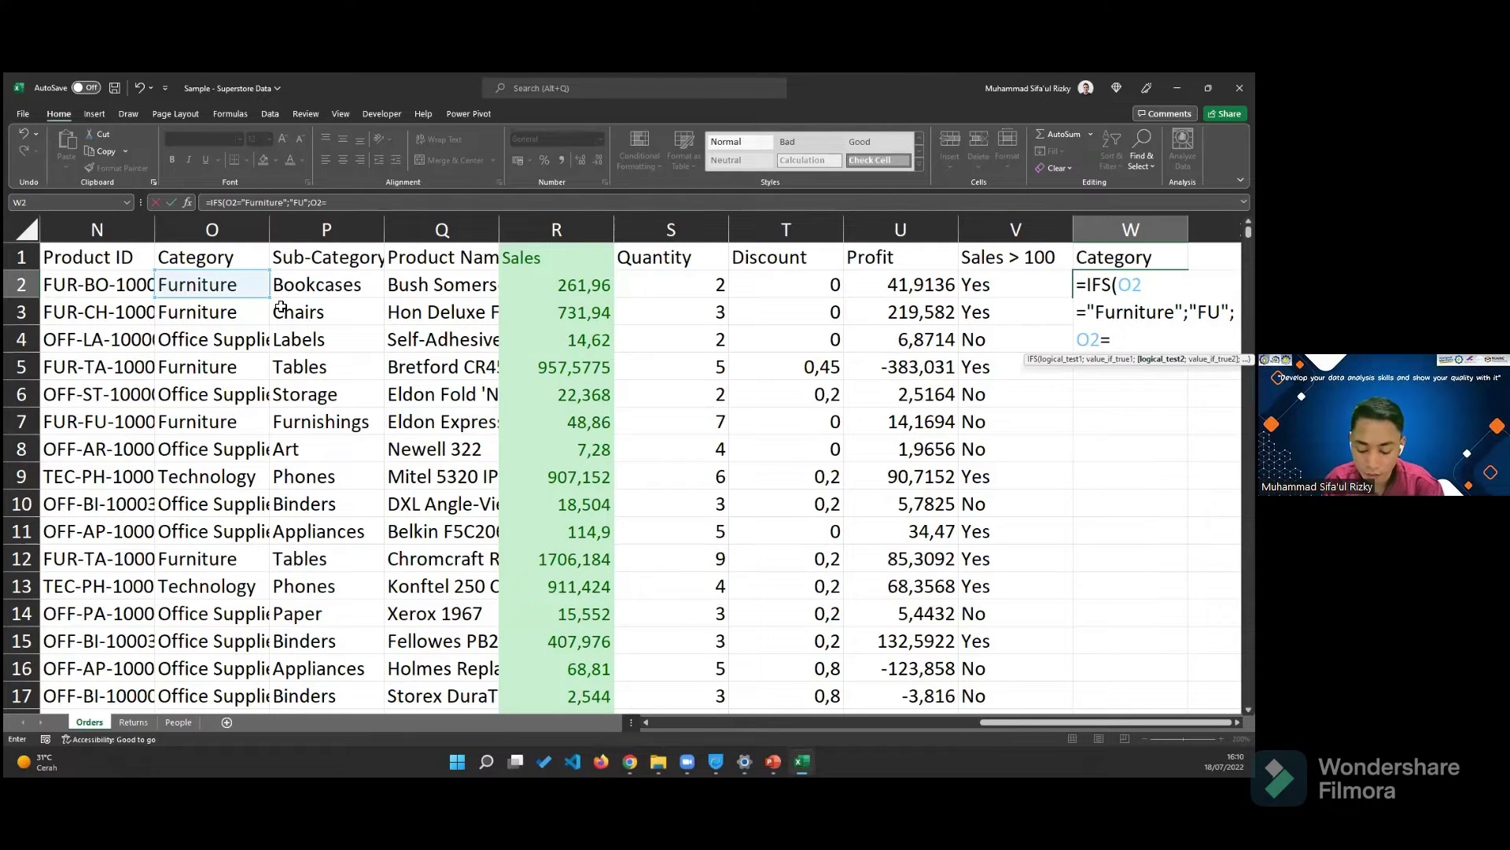
text("Offic)
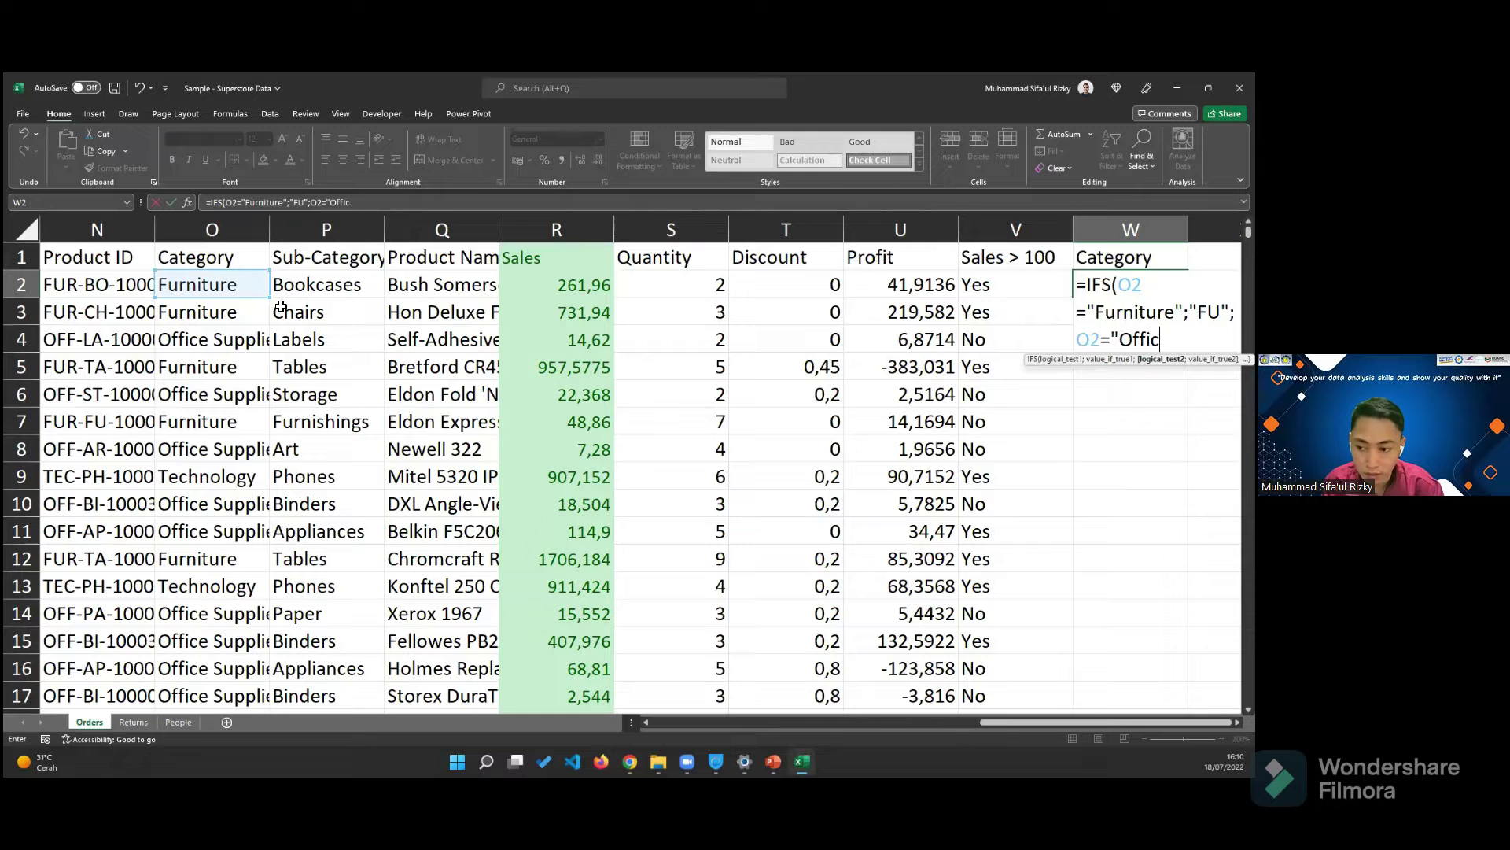
text(e Sup)
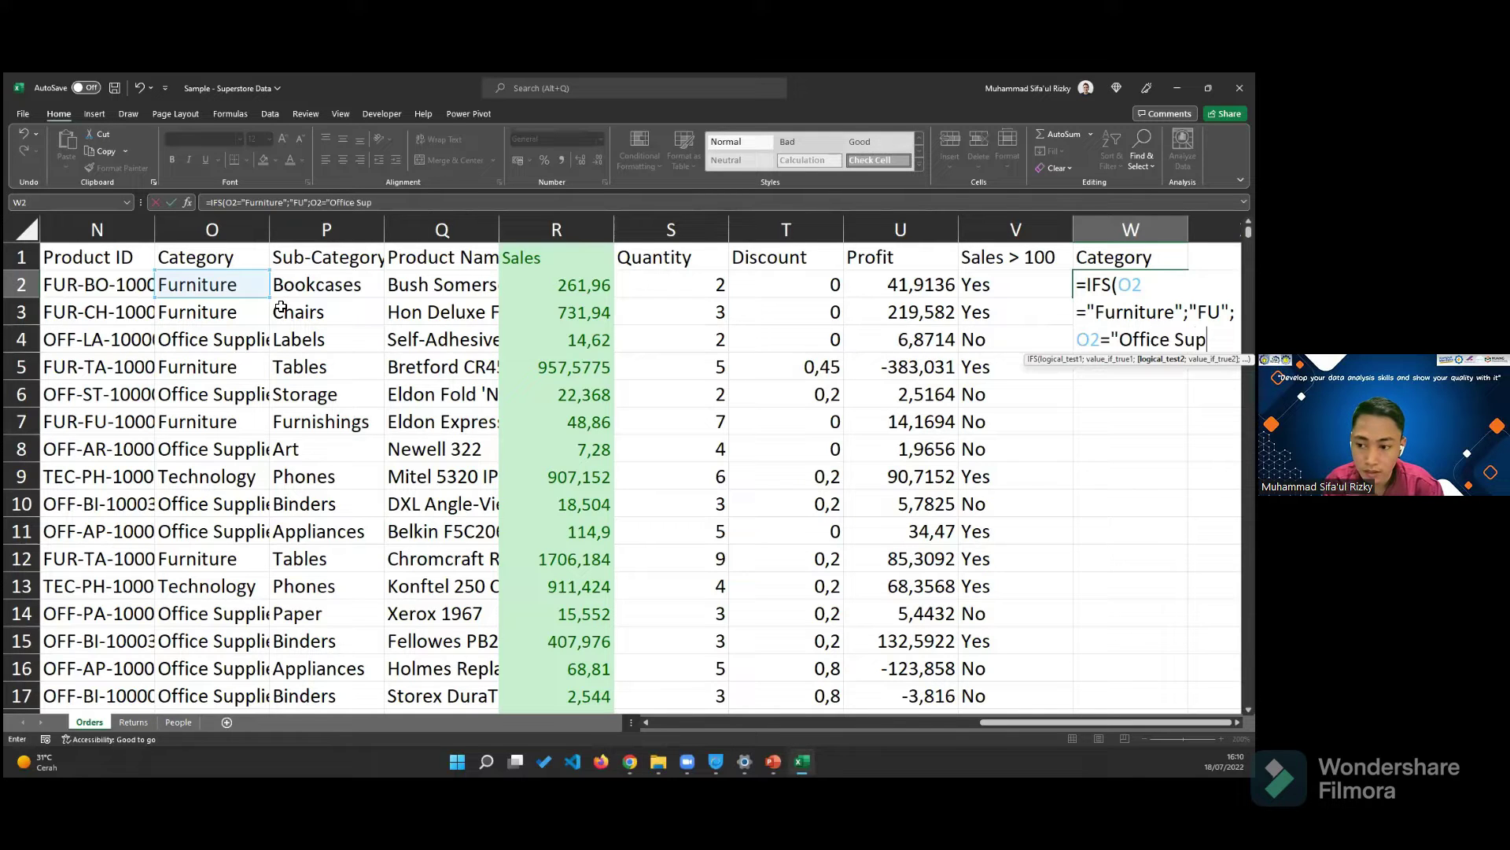
text(plue)
key(BackSpace)
key(BackSpace)
text(ie)
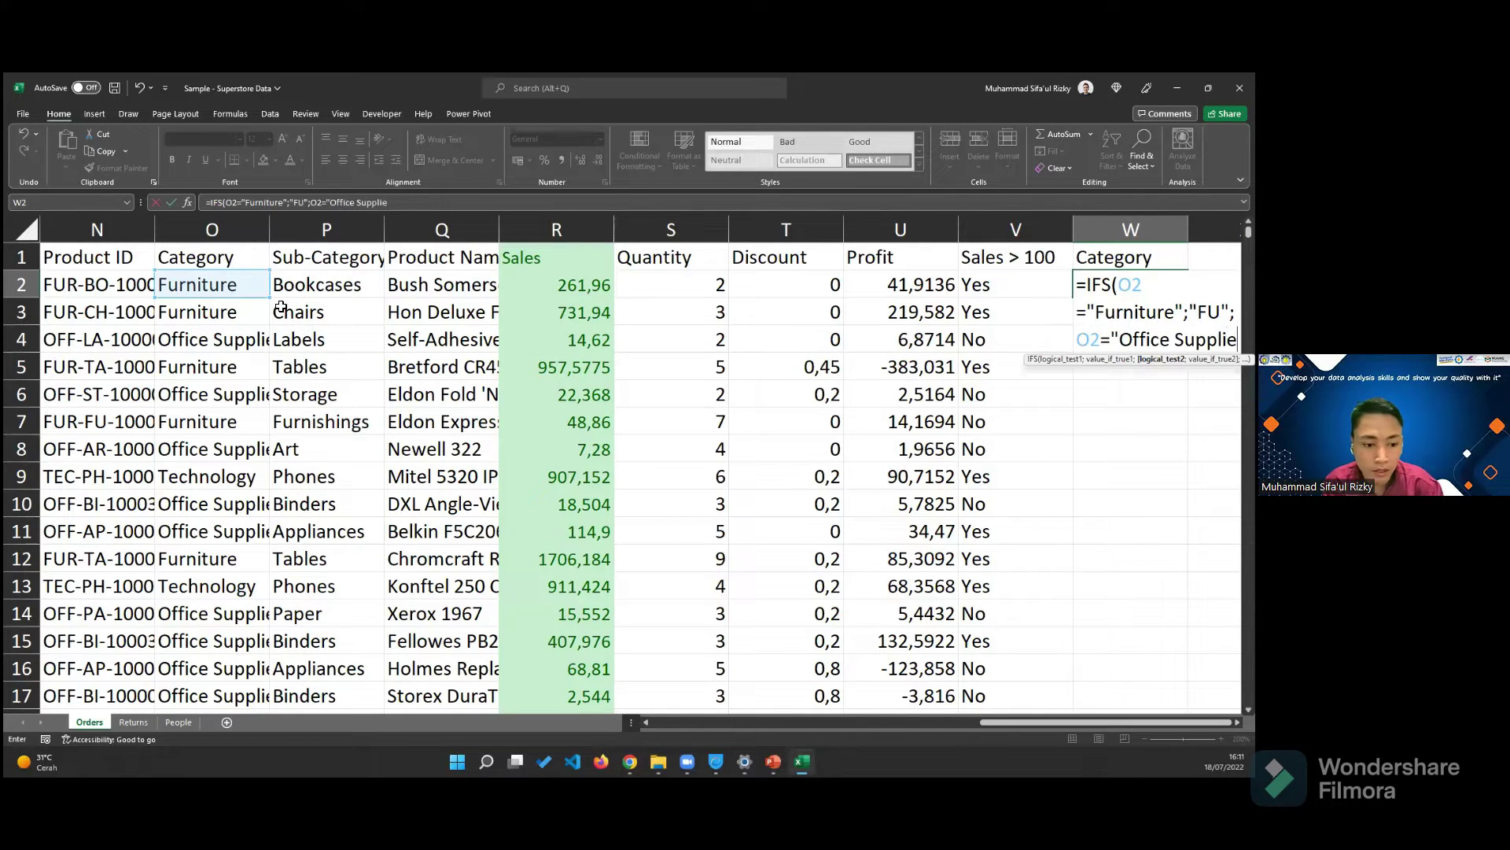
text(s")
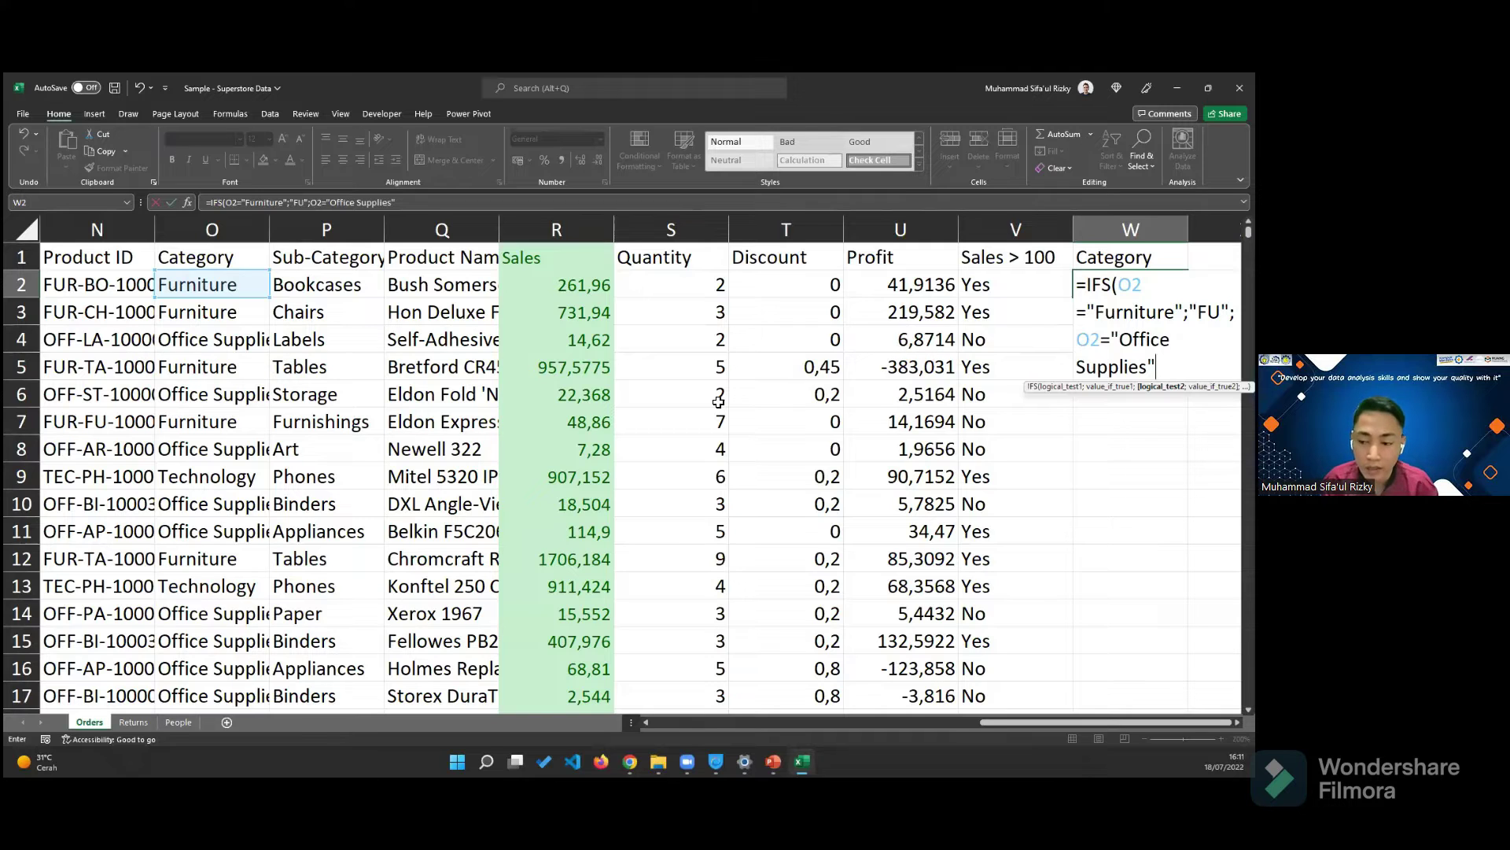
text(;"OF")
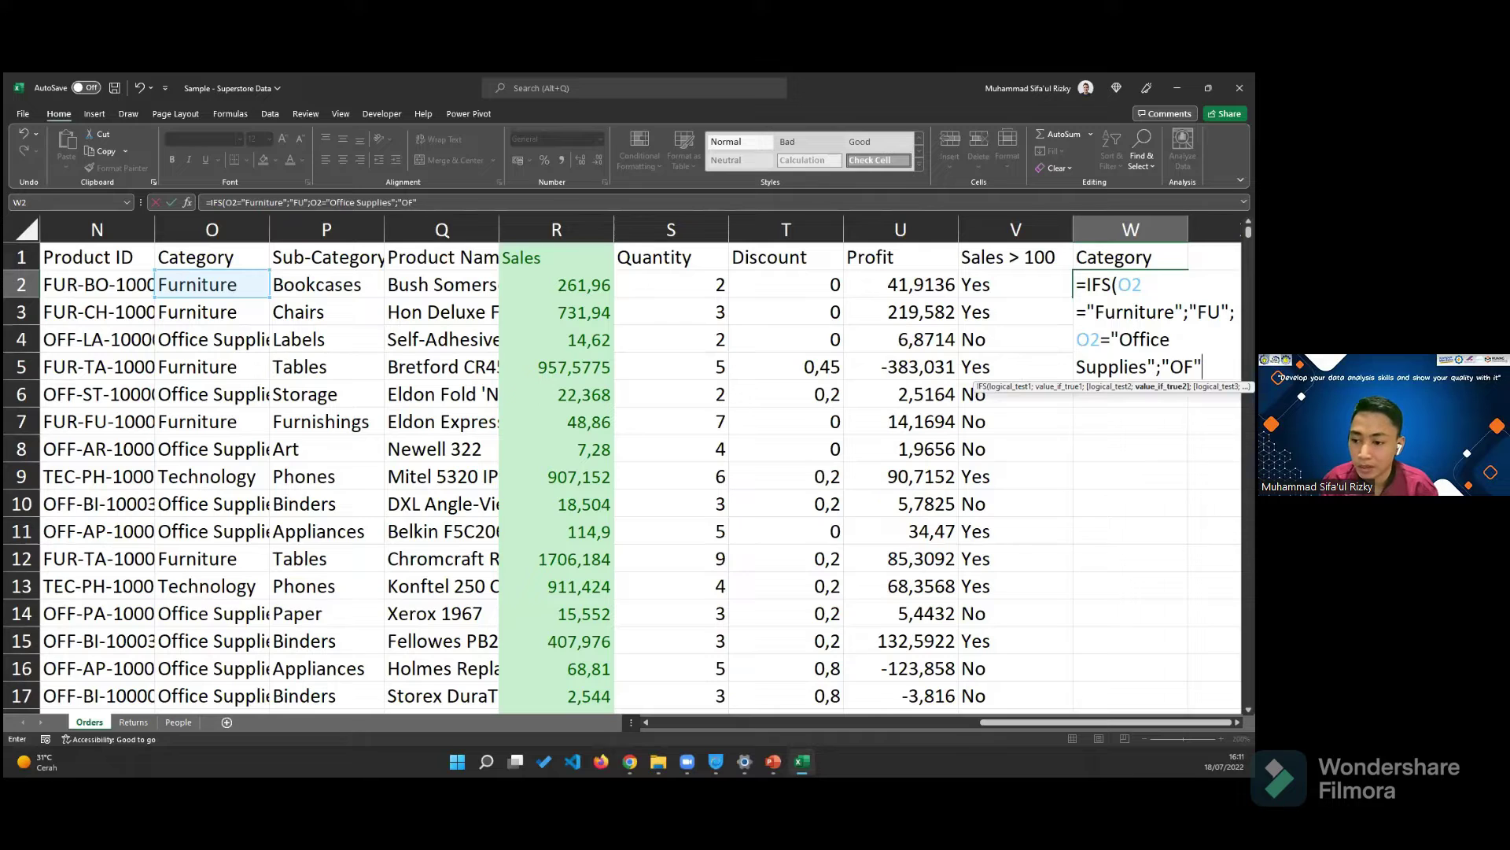
text(;)
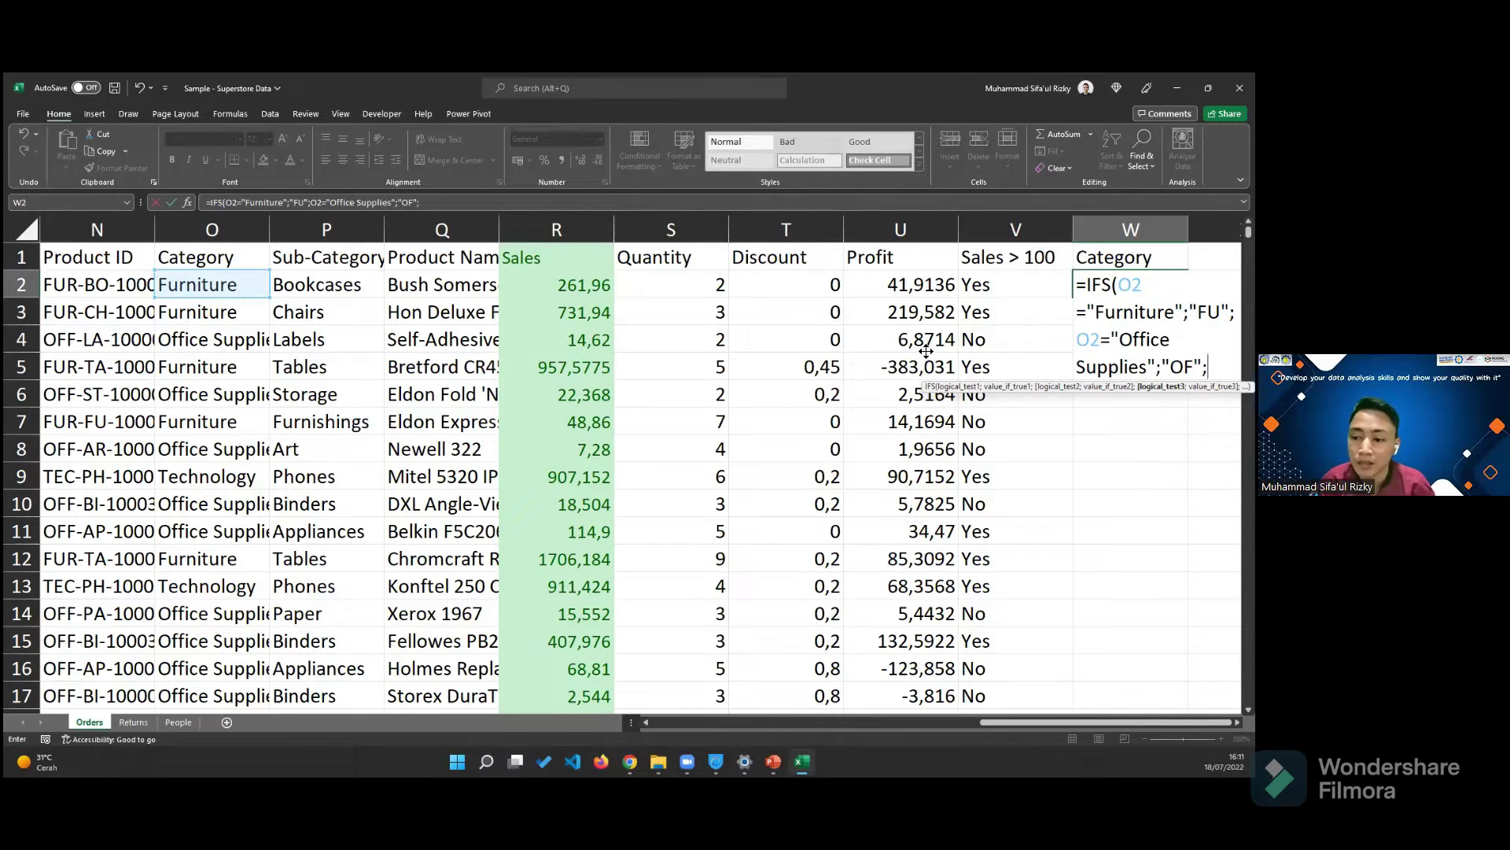
- Add a third condition returning "TE" when O2 equals "Technology", and close the IFS formula's parenthesis
text(O2=)
text(")
text(Tech)
key(BackSpace)
key(BackSpace)
key(BackSpace)
key(BackSpace)
text(Tec)
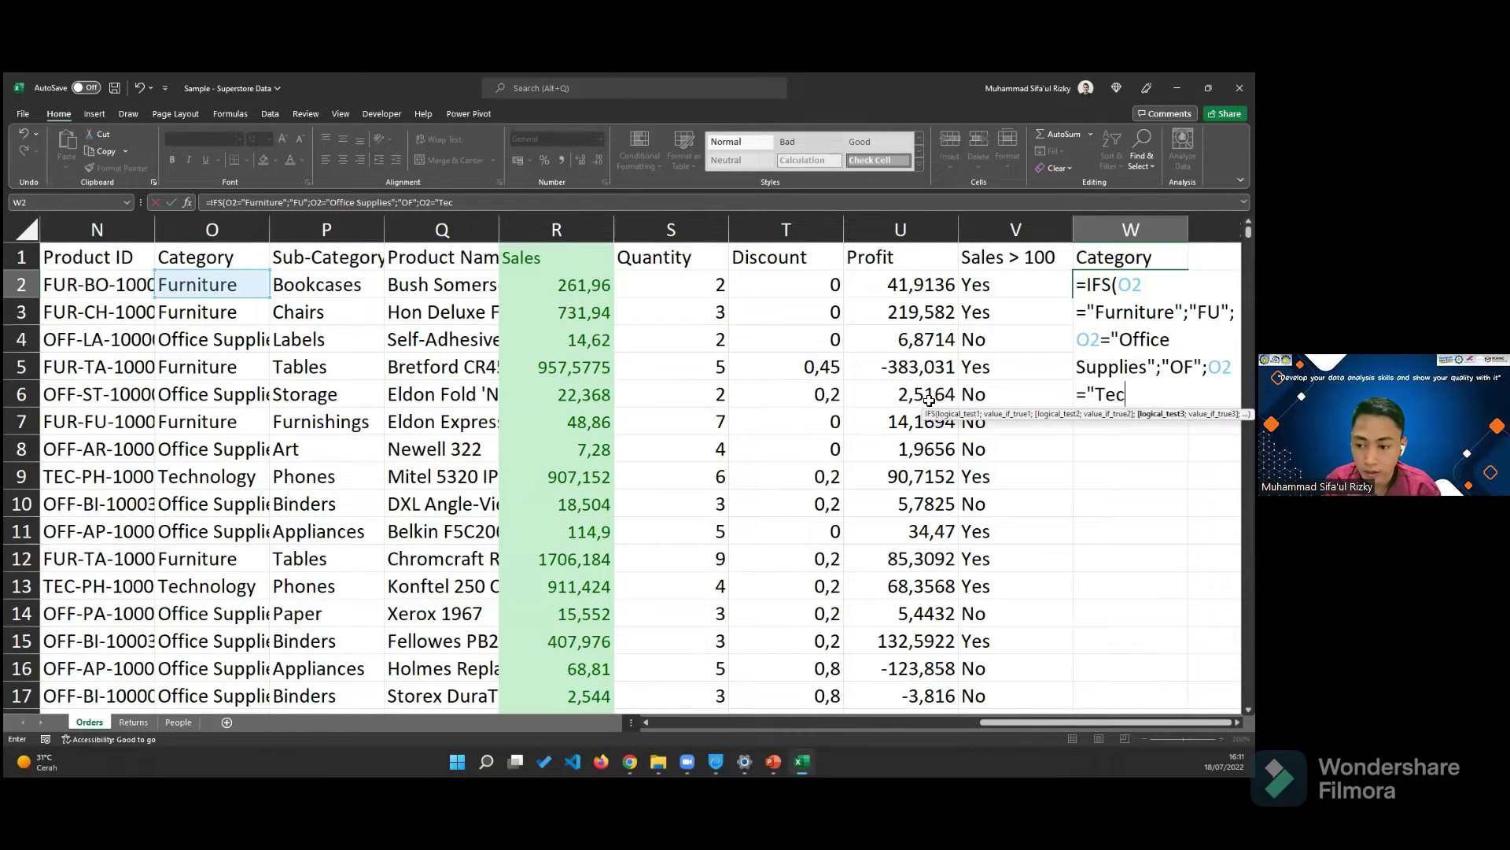
text(hnolog)
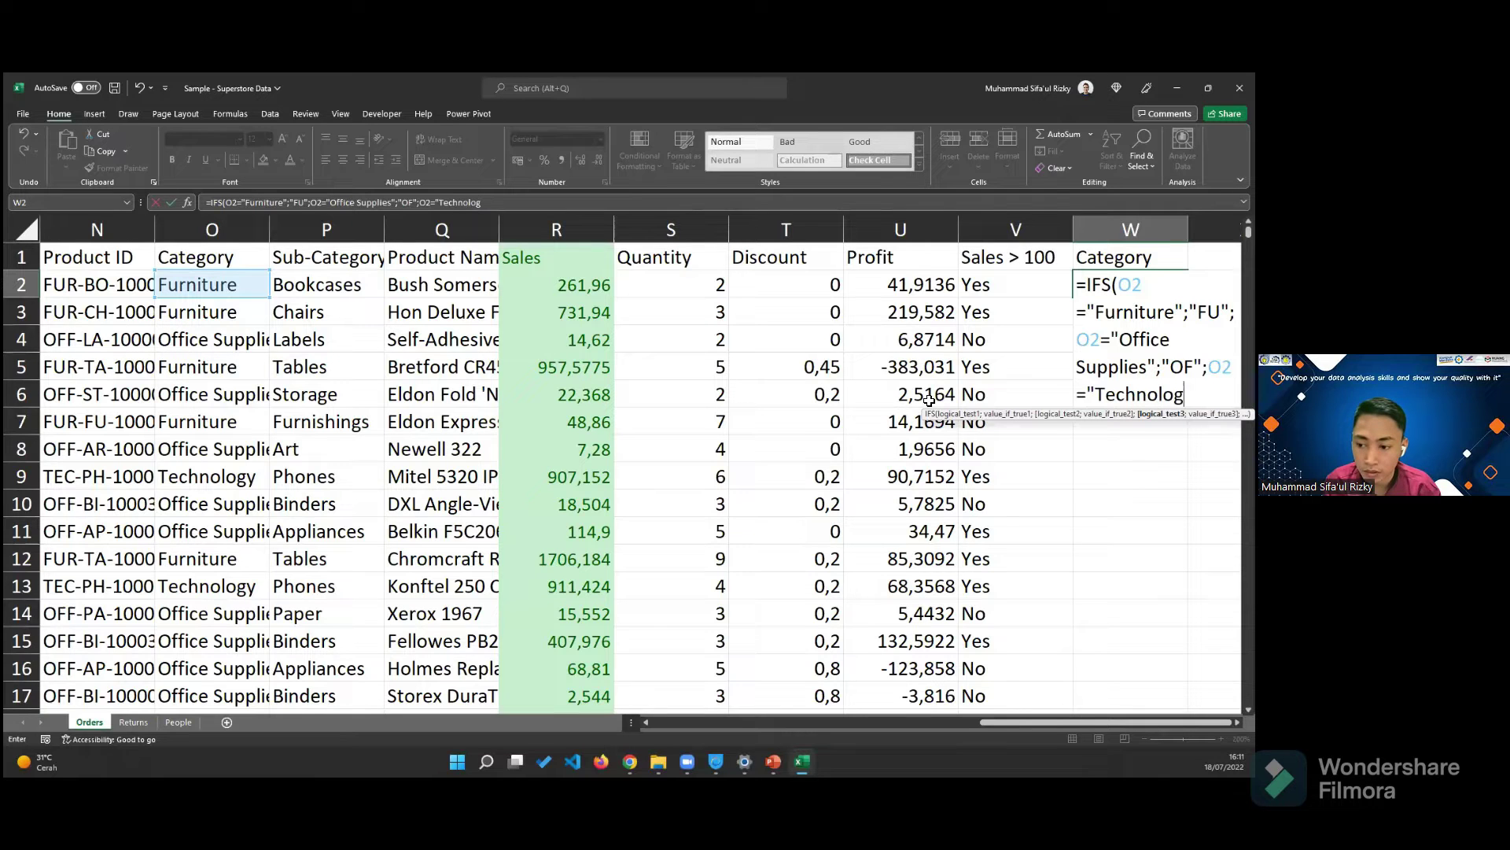
text(y")
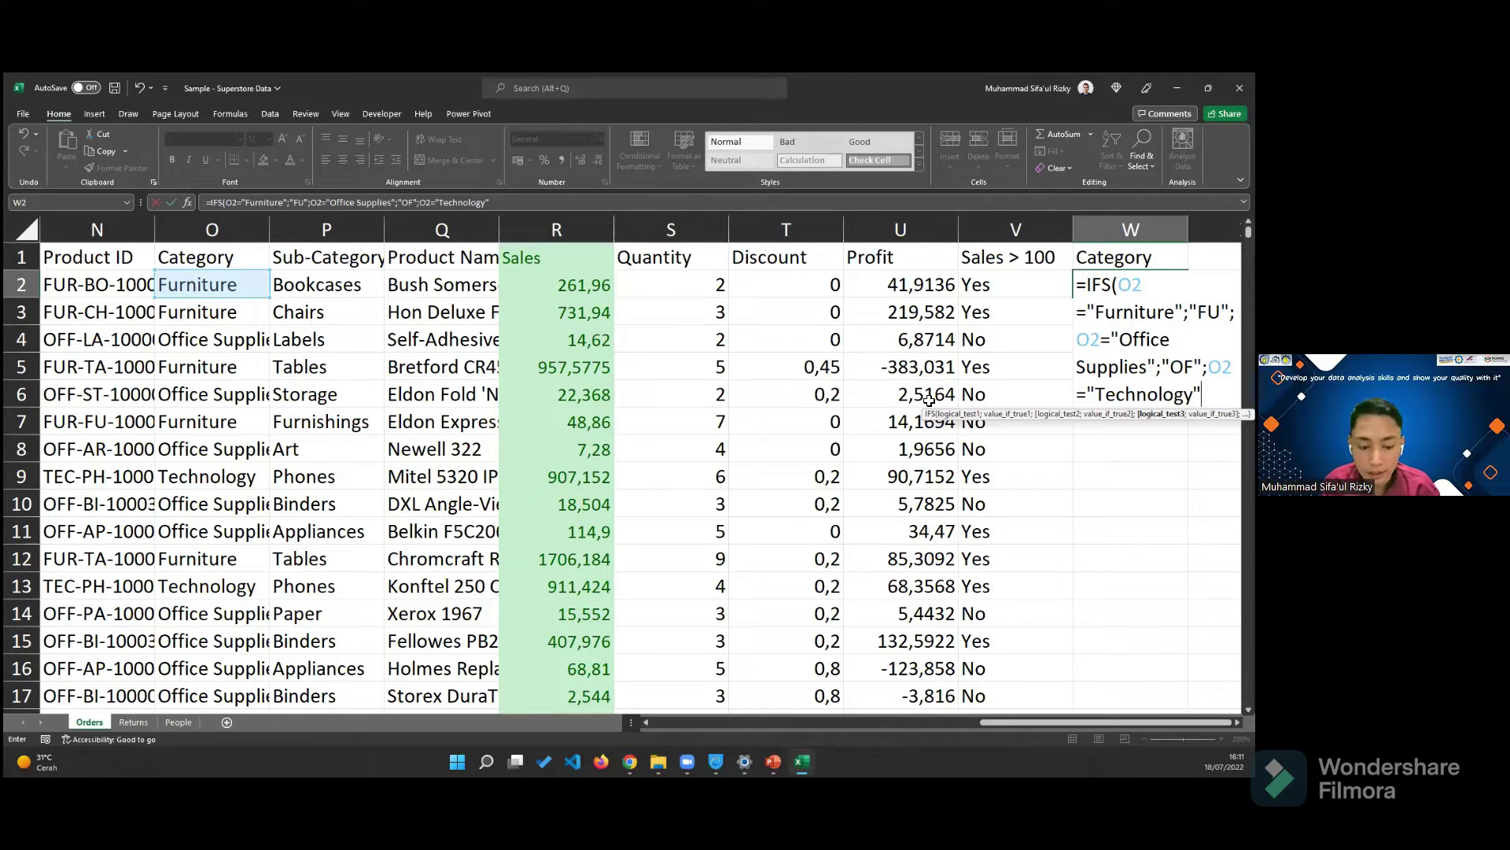
text(;")
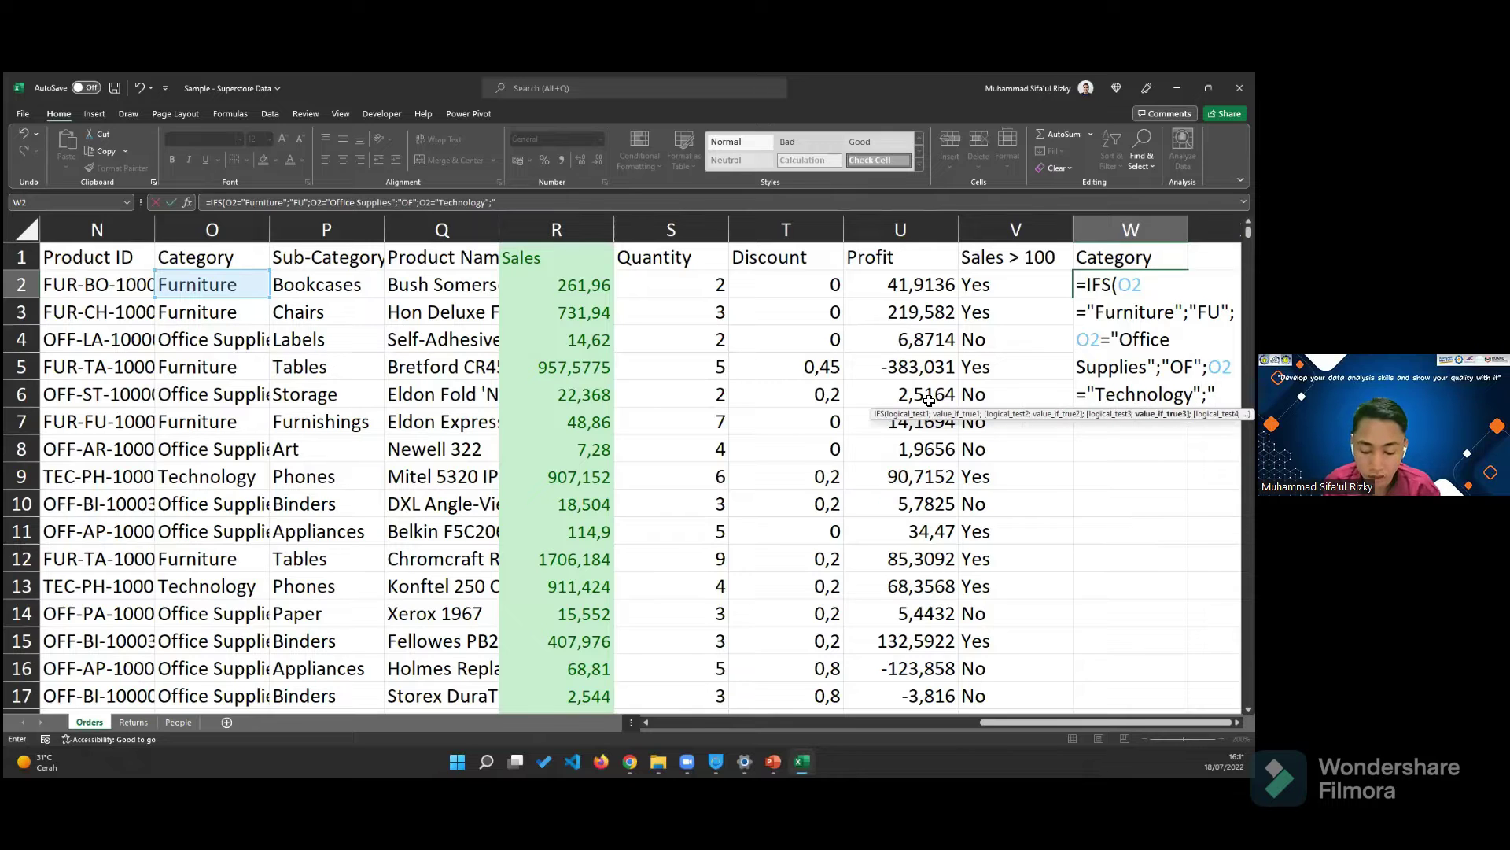
text(TE")
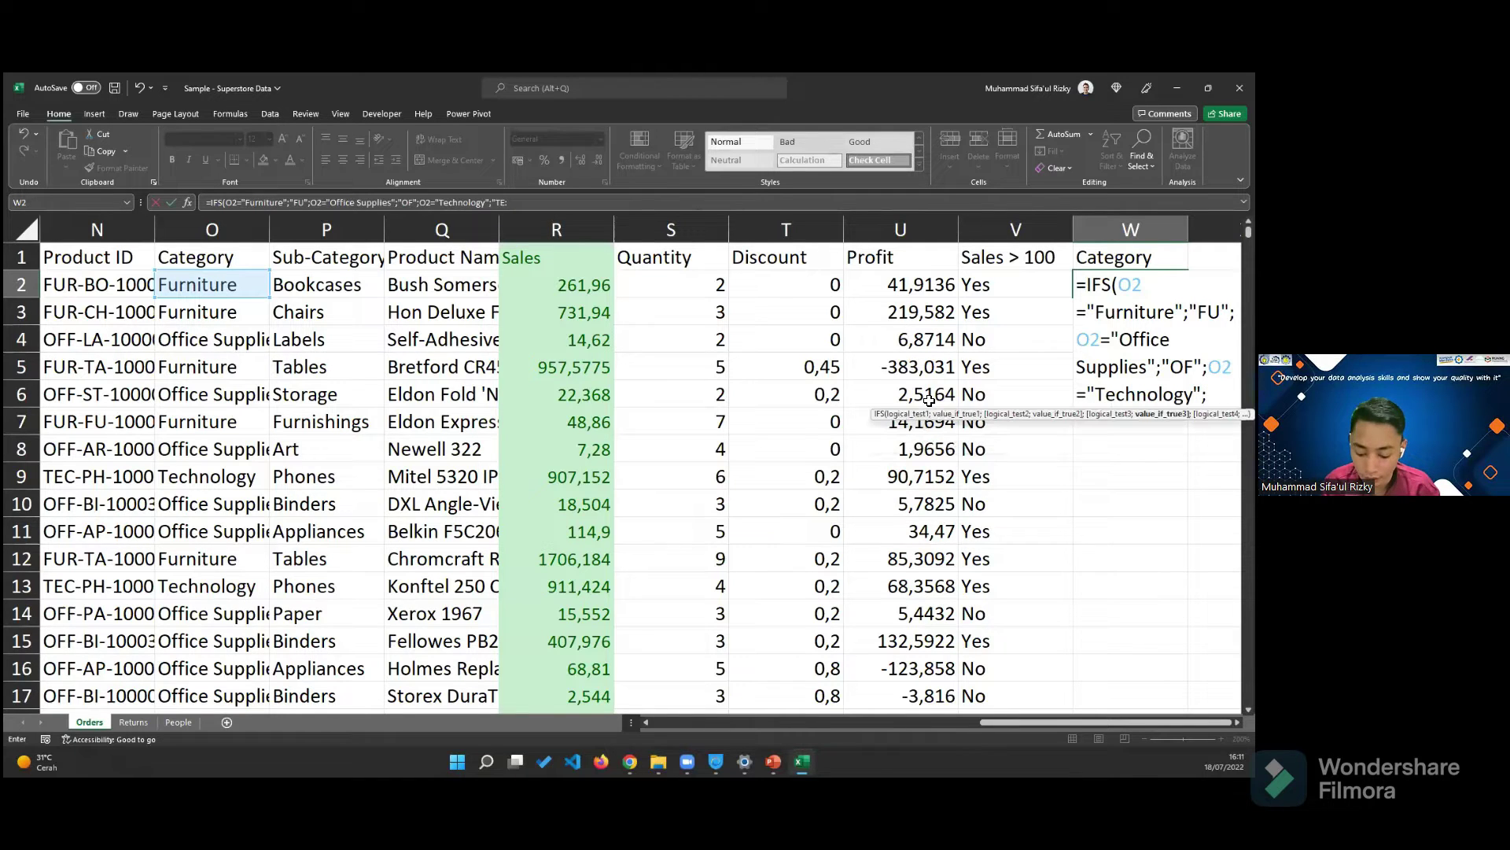
text())
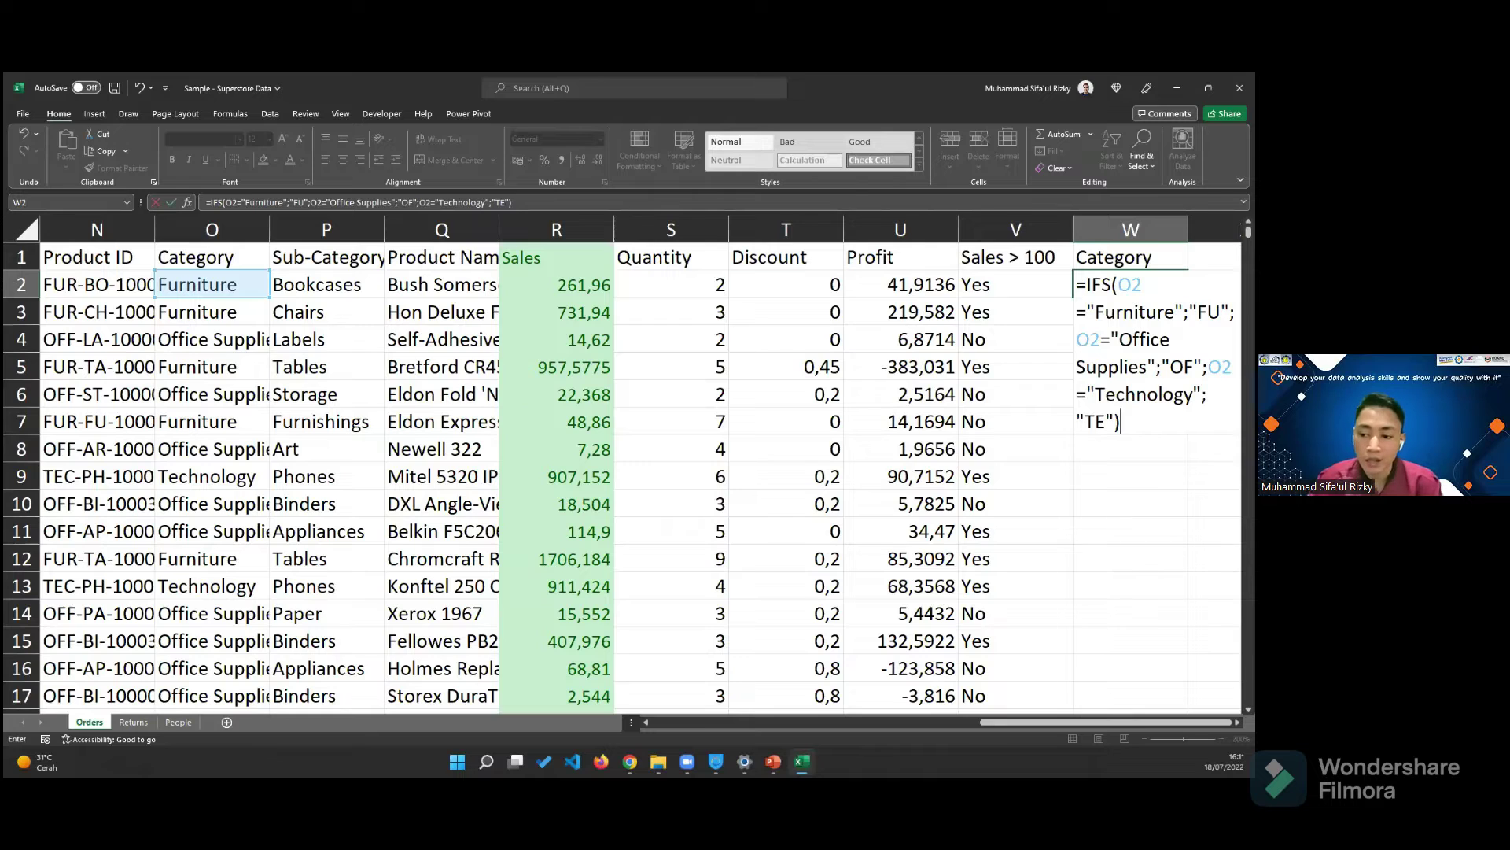
- Review each condition and its result in the W2 IFS formula, and commit the formula
drag(1119, 285, 1182, 312)
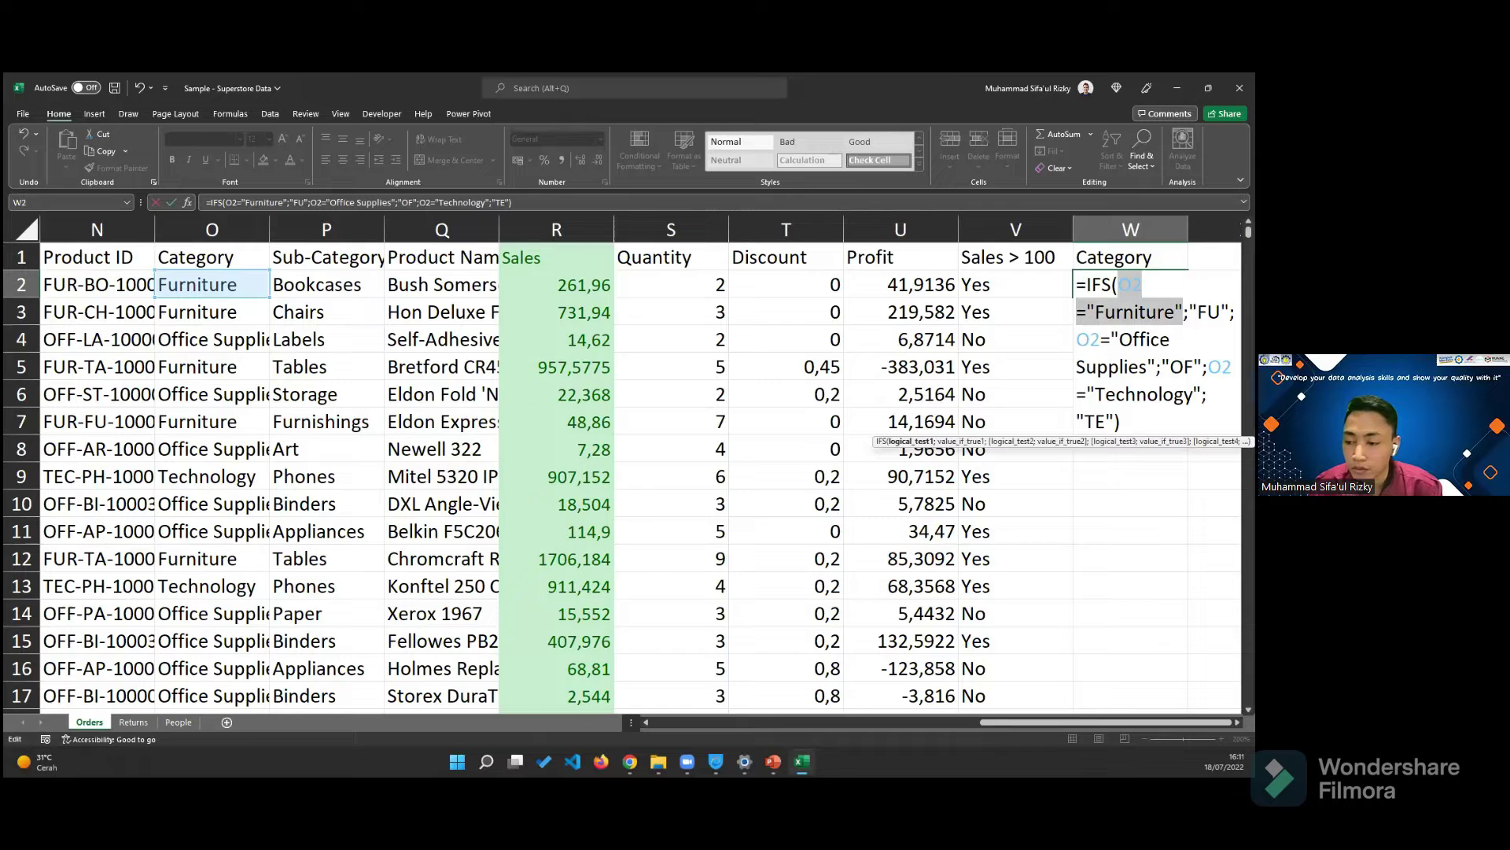
drag(1190, 312, 1231, 312)
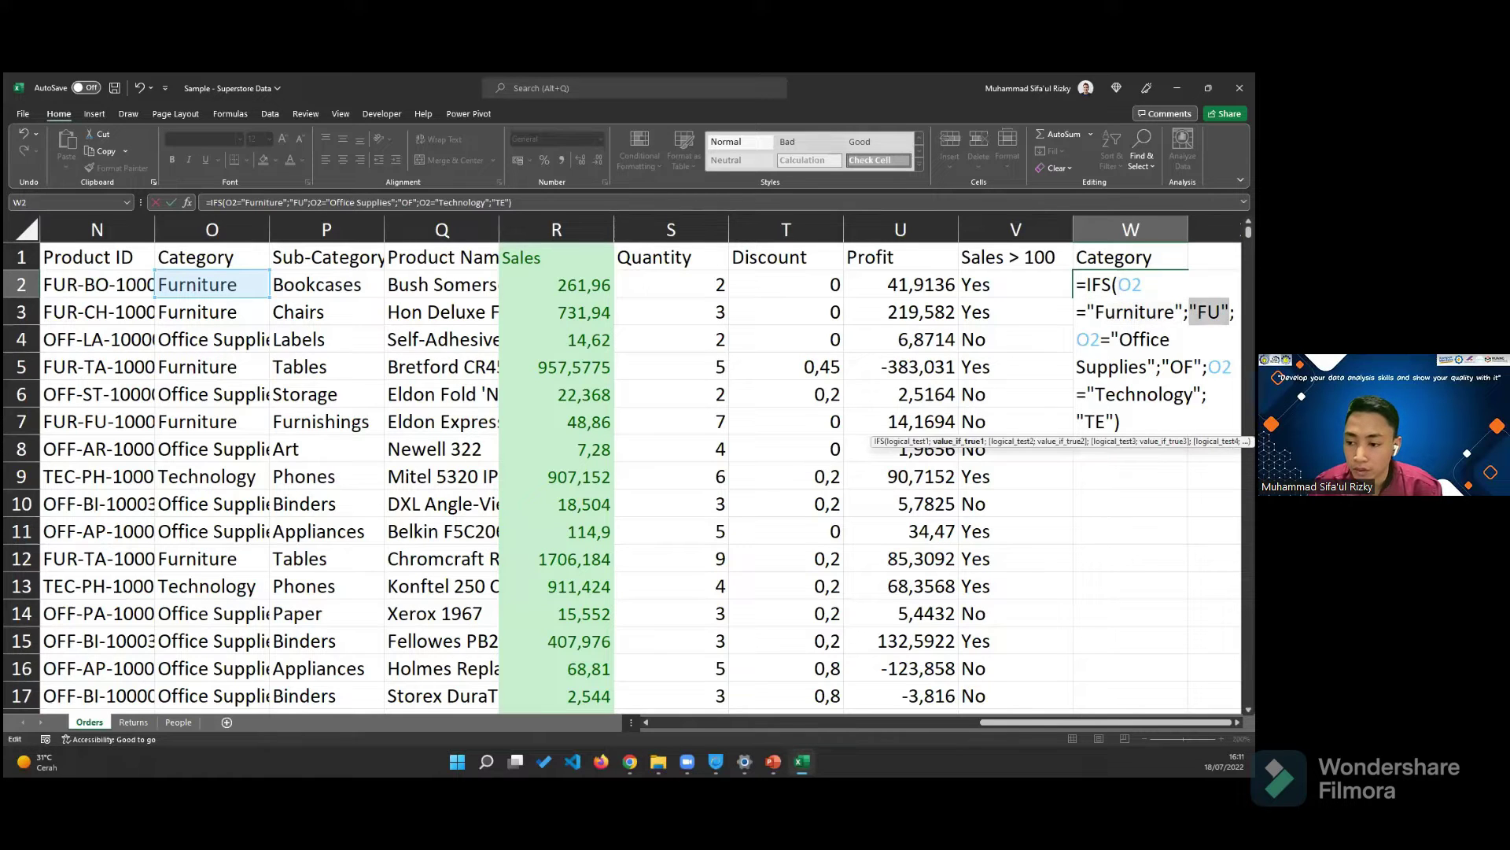
drag(1078, 339, 1203, 367)
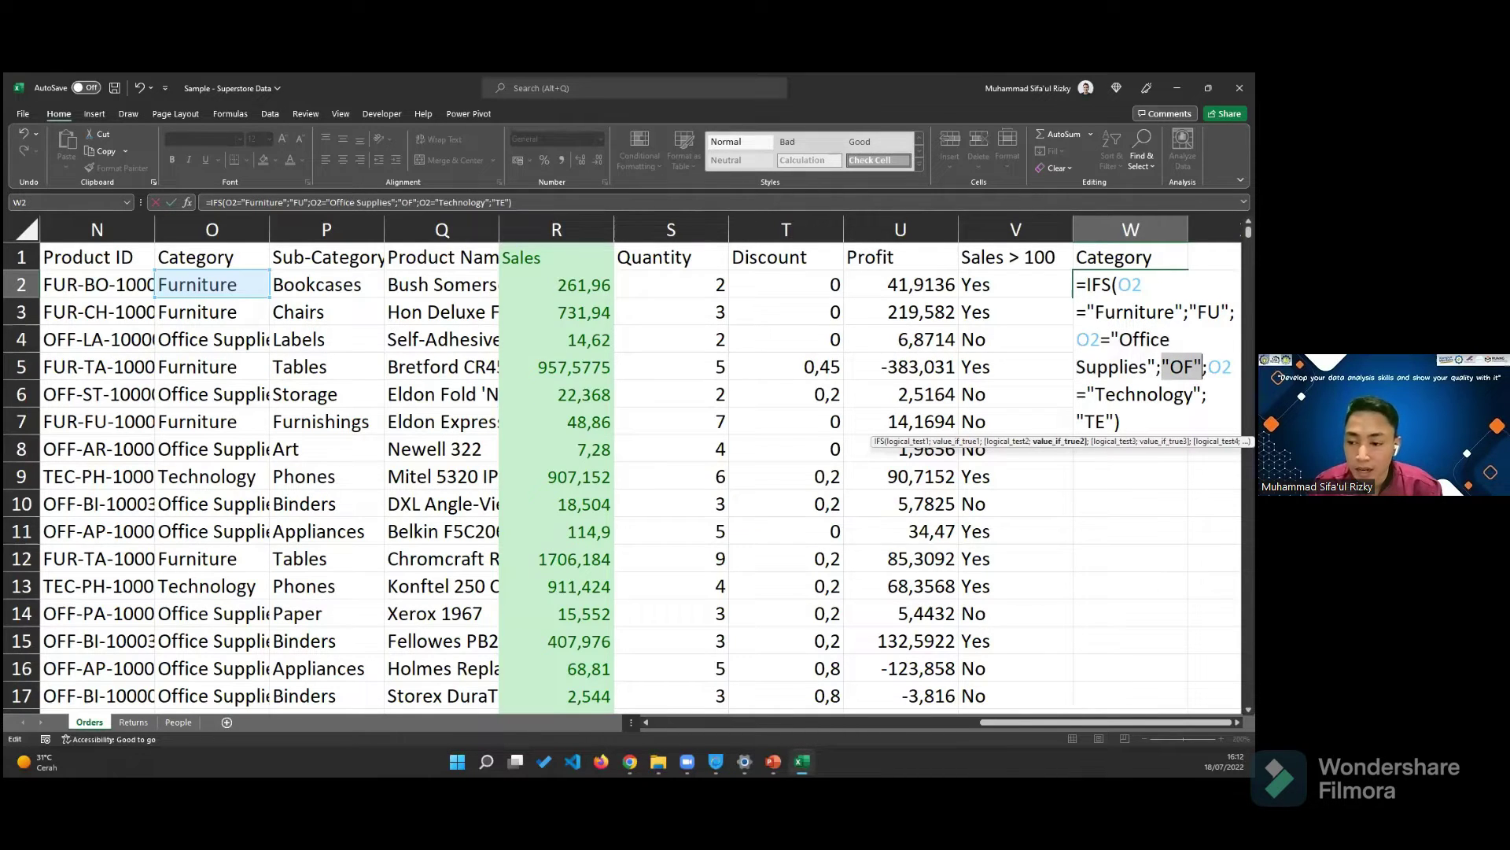
click(1207, 367)
drag(1209, 367, 1202, 394)
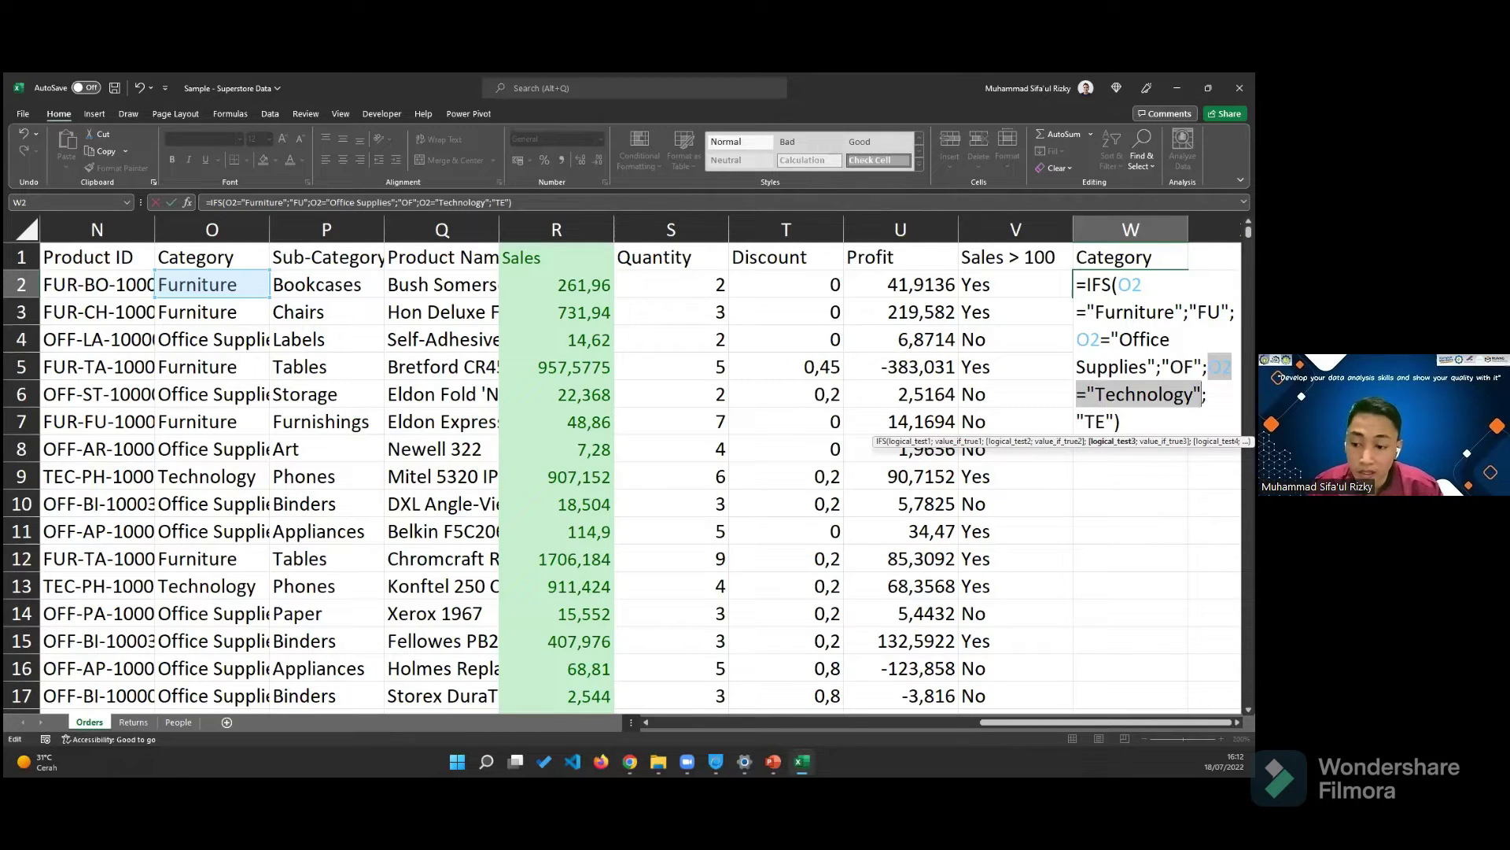
key(Right)
drag(1114, 422, 1076, 421)
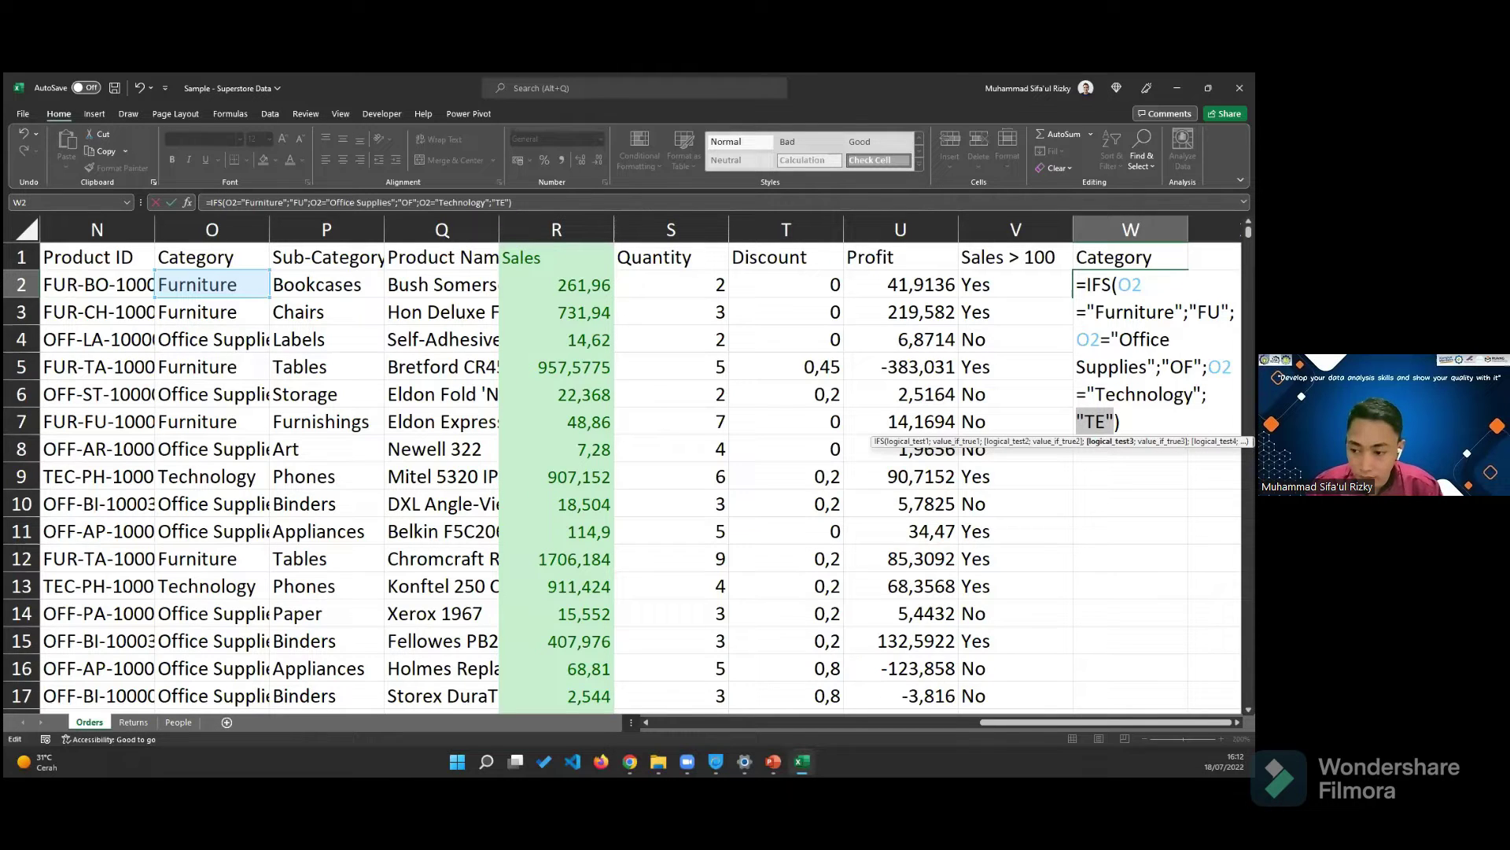
key(Return)
key(Up)
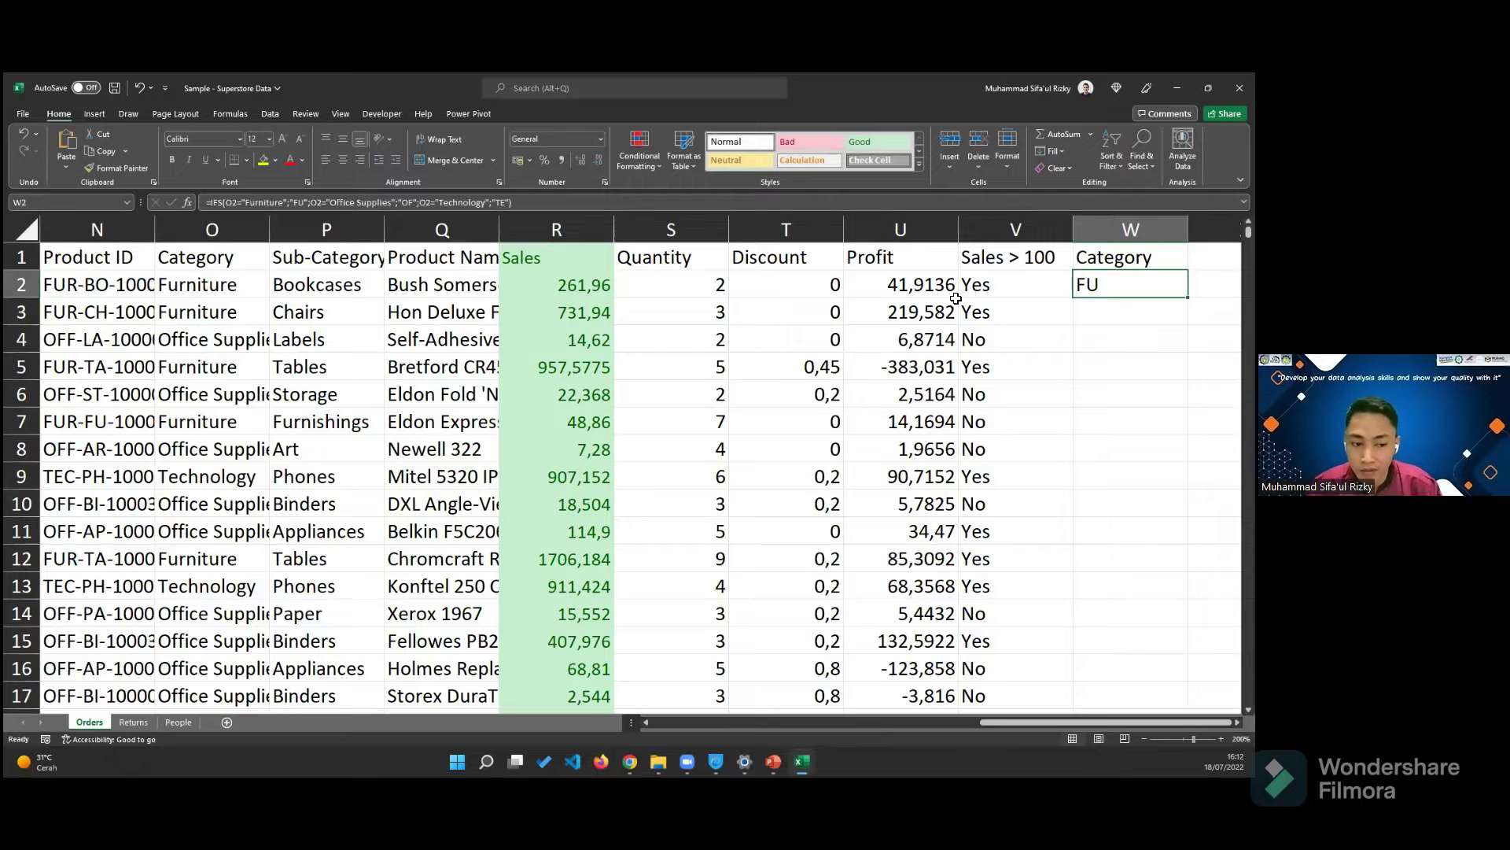
- Compare the W2 result with the category in O2 and examine the "Office Supplies" condition in the formula
click(216, 287)
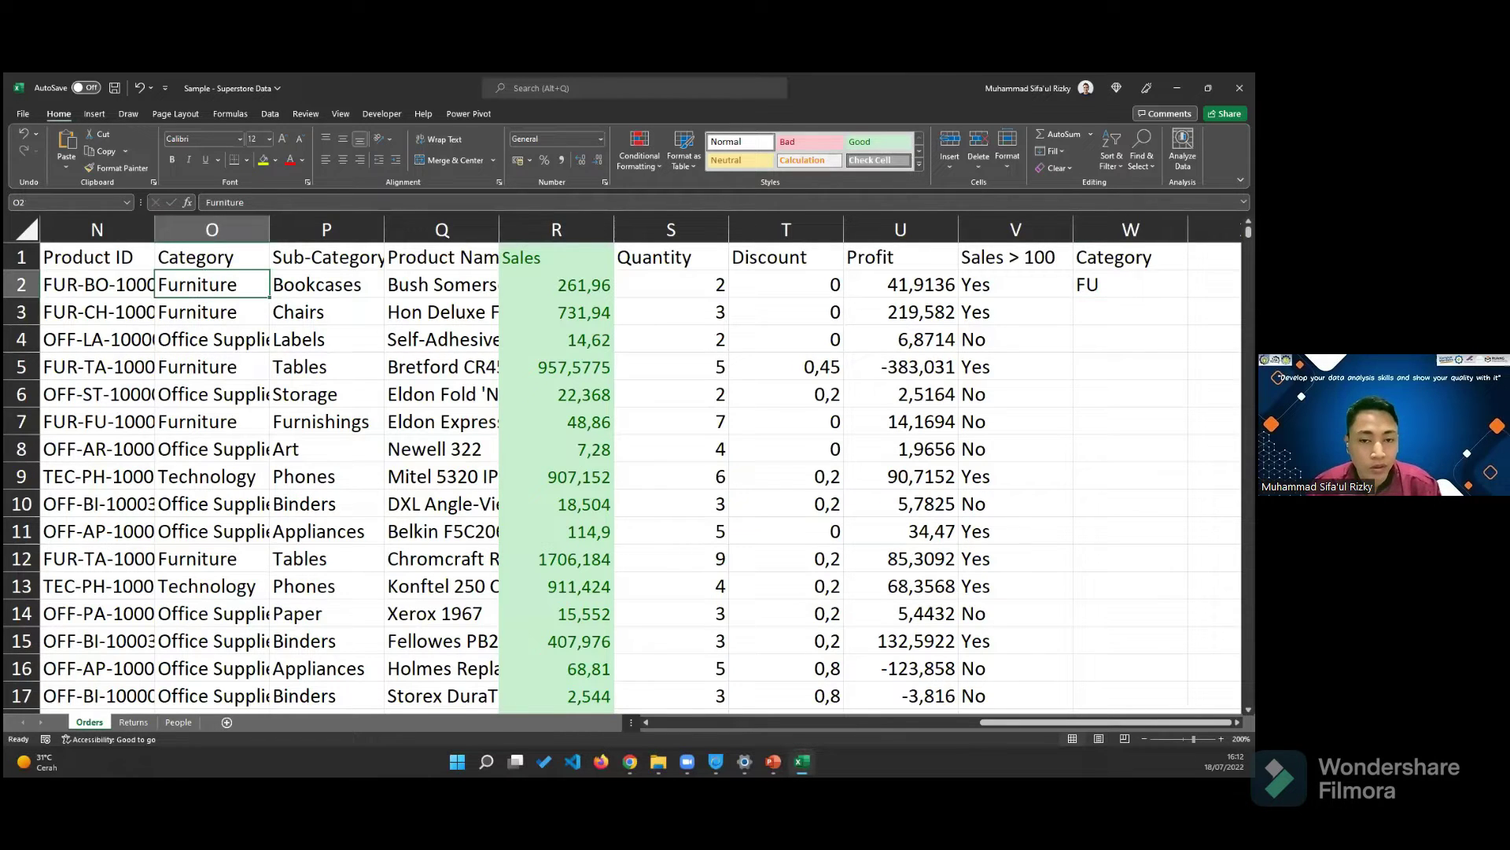
click(1130, 284)
mouse_move(686, 211)
mouse_down()
mouse_move(685, 236)
mouse_move(685, 215)
mouse_up()
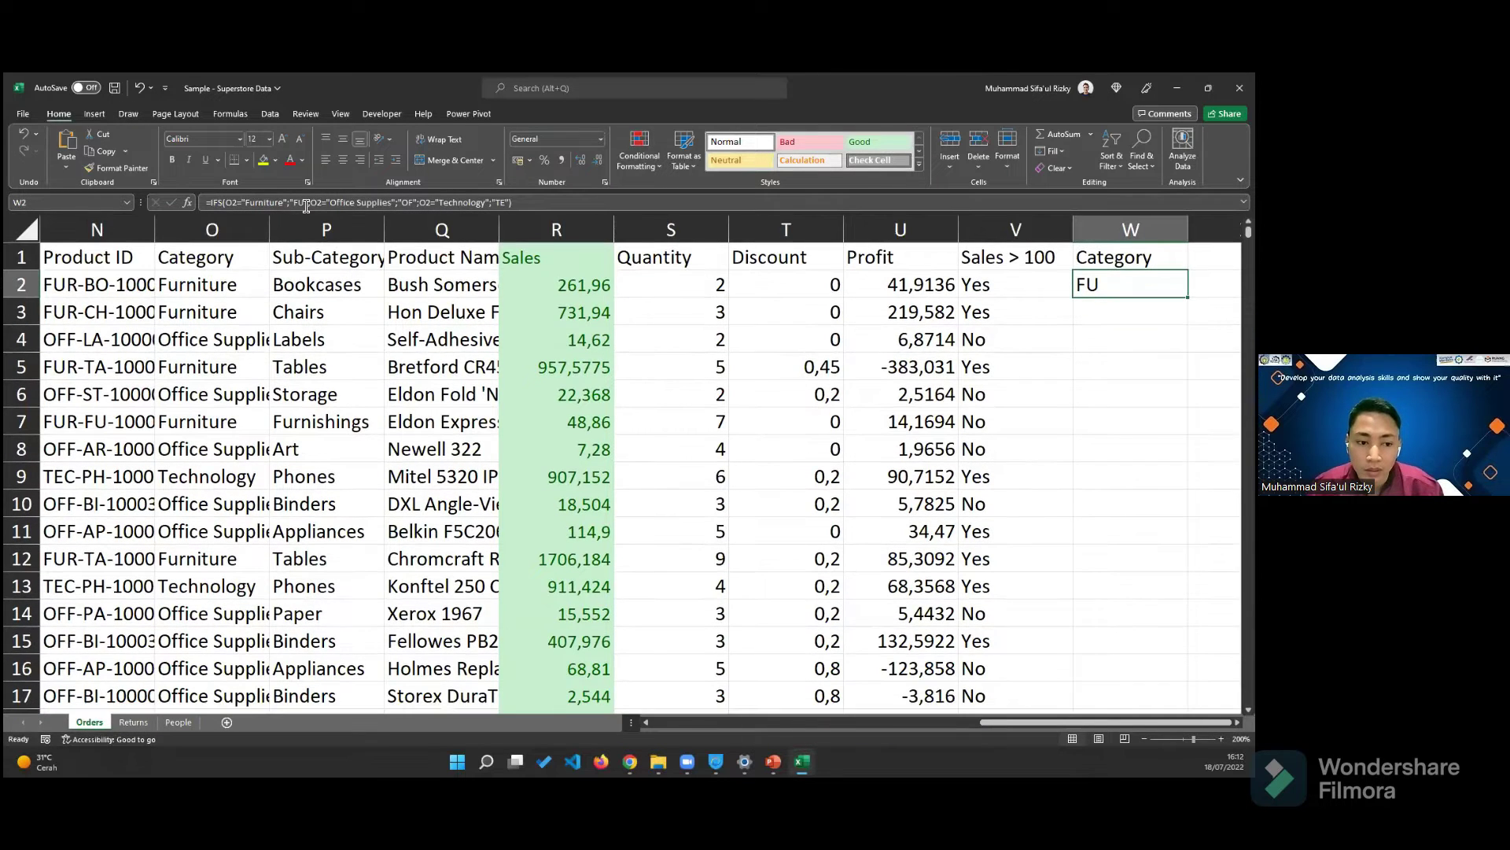
click(371, 208)
drag(311, 203, 410, 203)
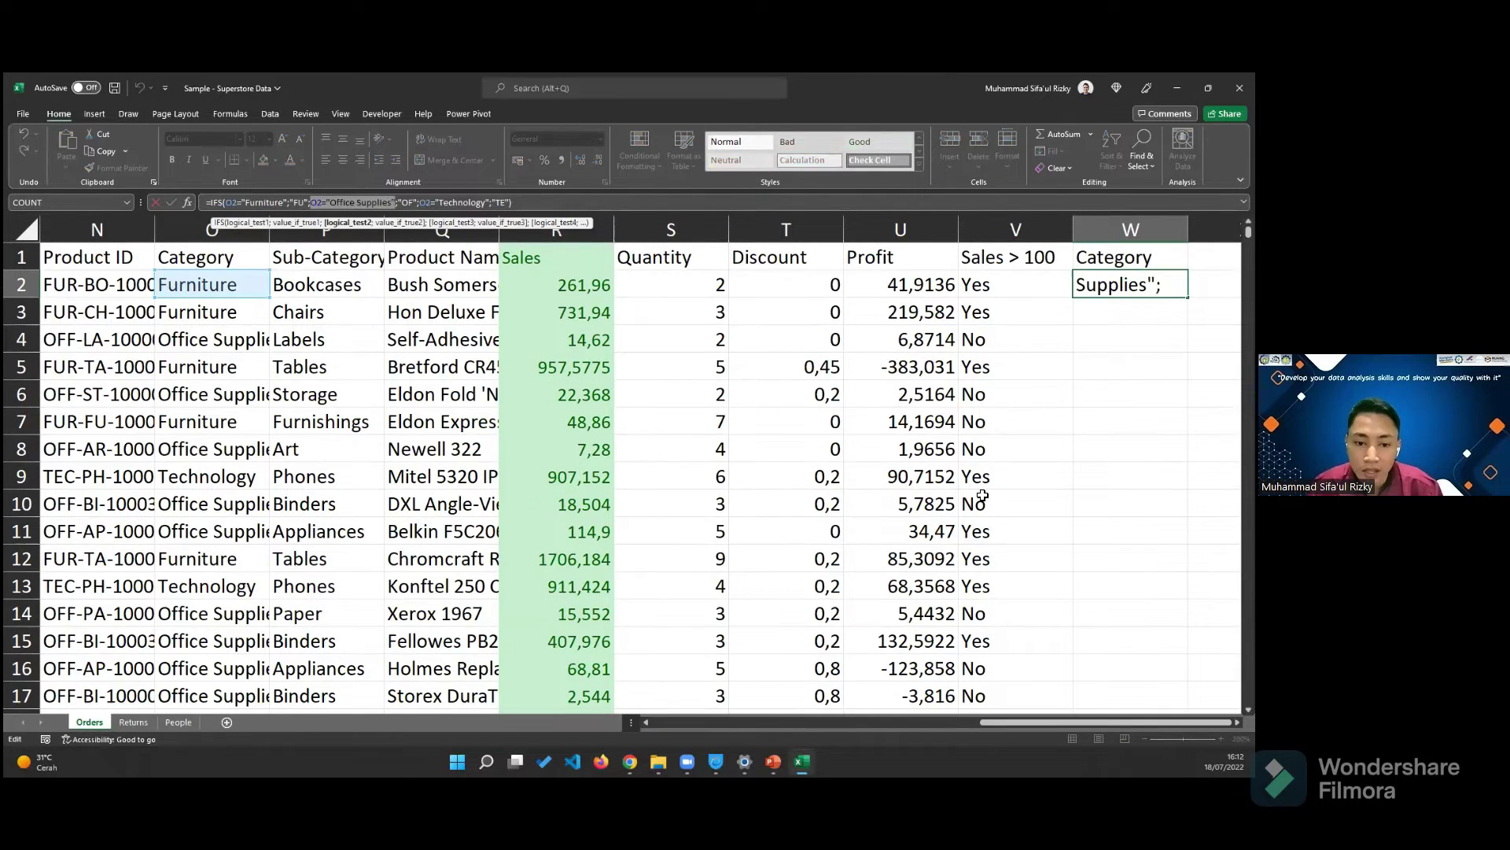
key(Escape)
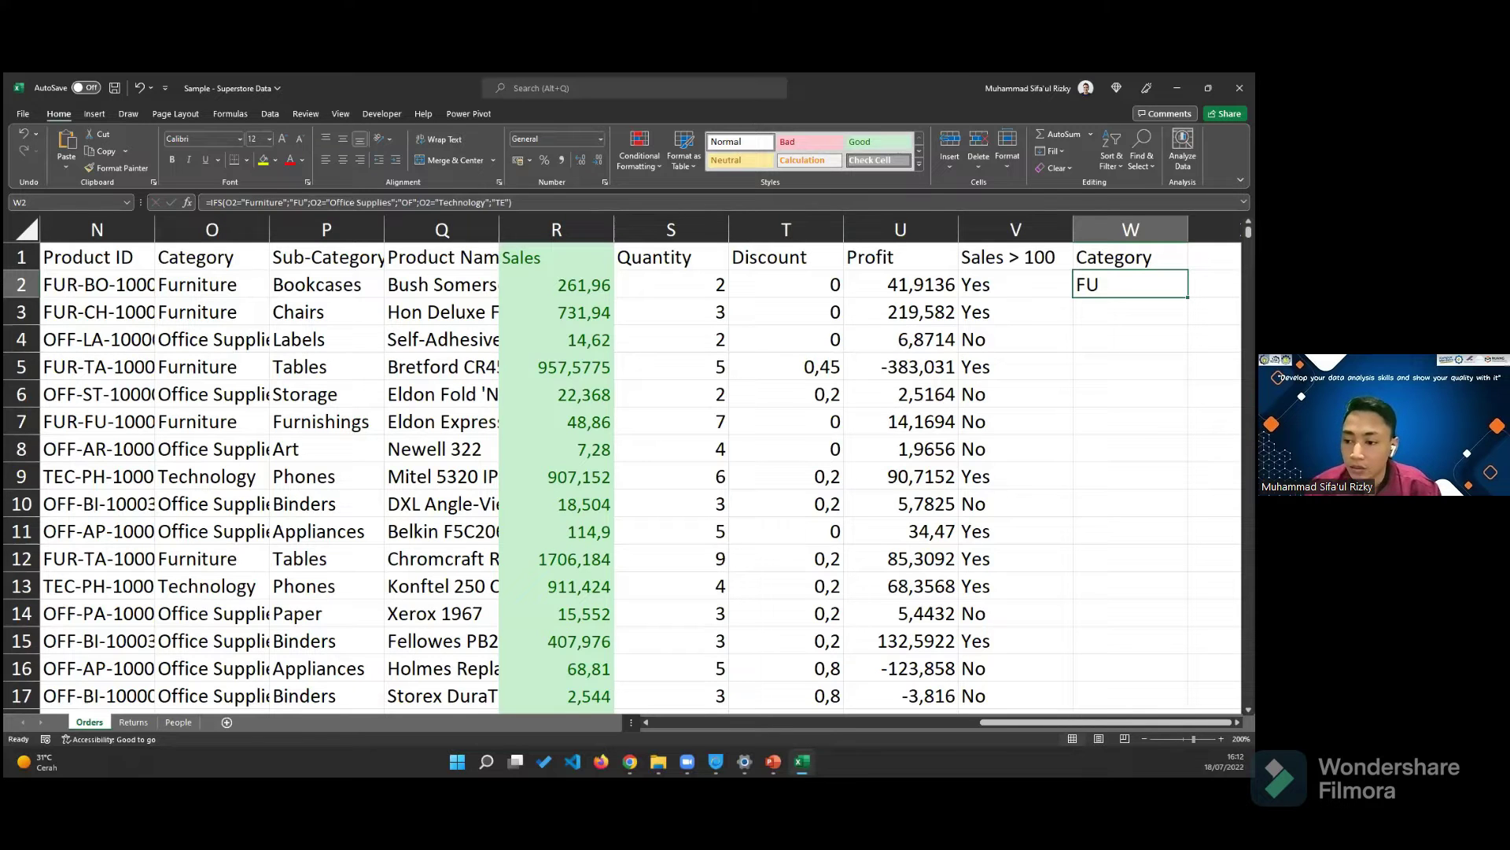
- Fill the IFS formula from W2 down the whole Category column and check the resulting codes against column O
double_click(1188, 297)
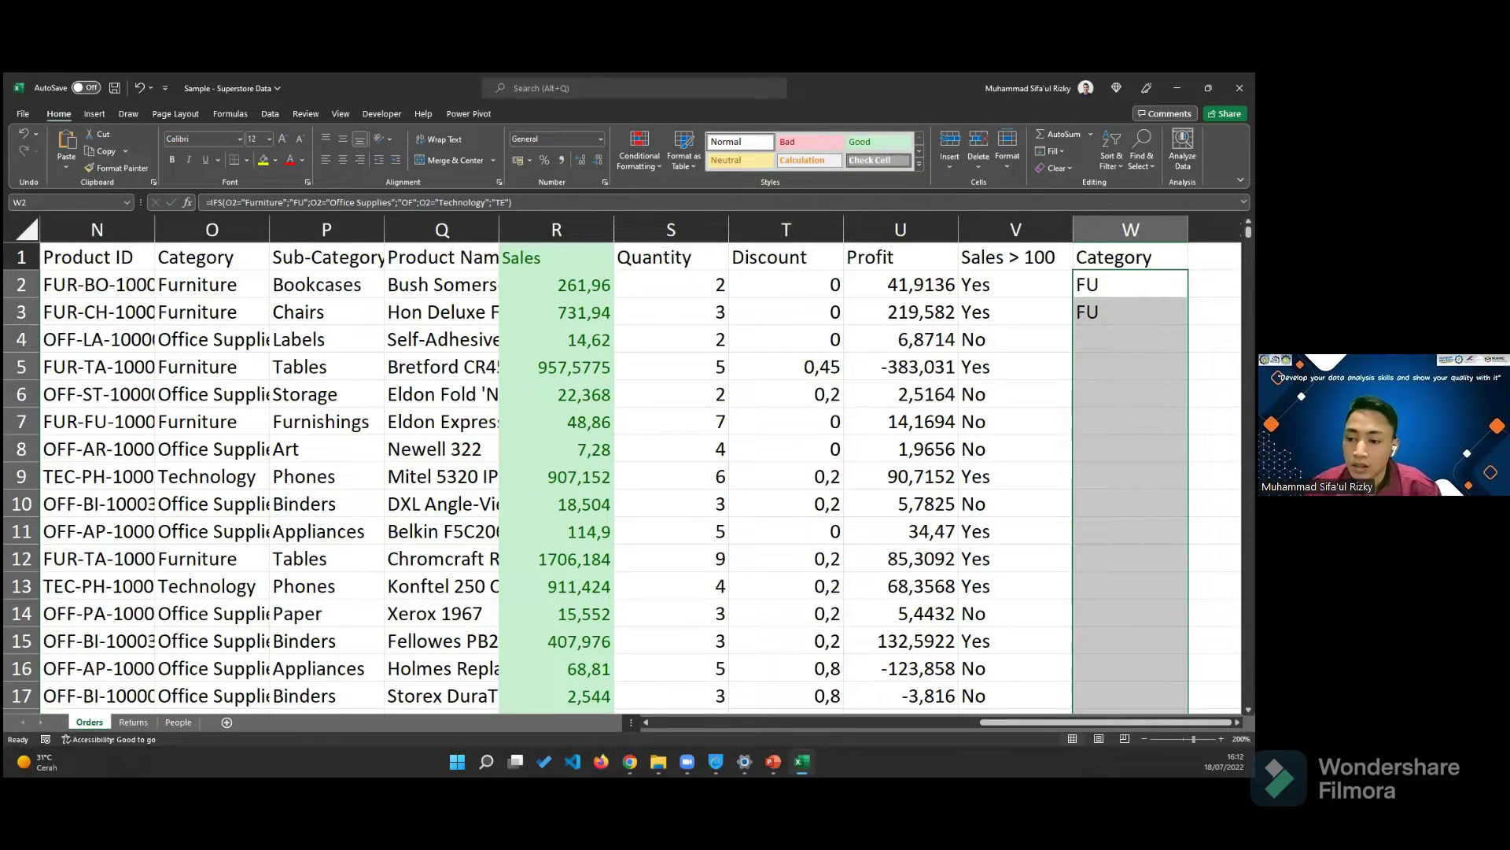
scroll(630, 472, down, 2)
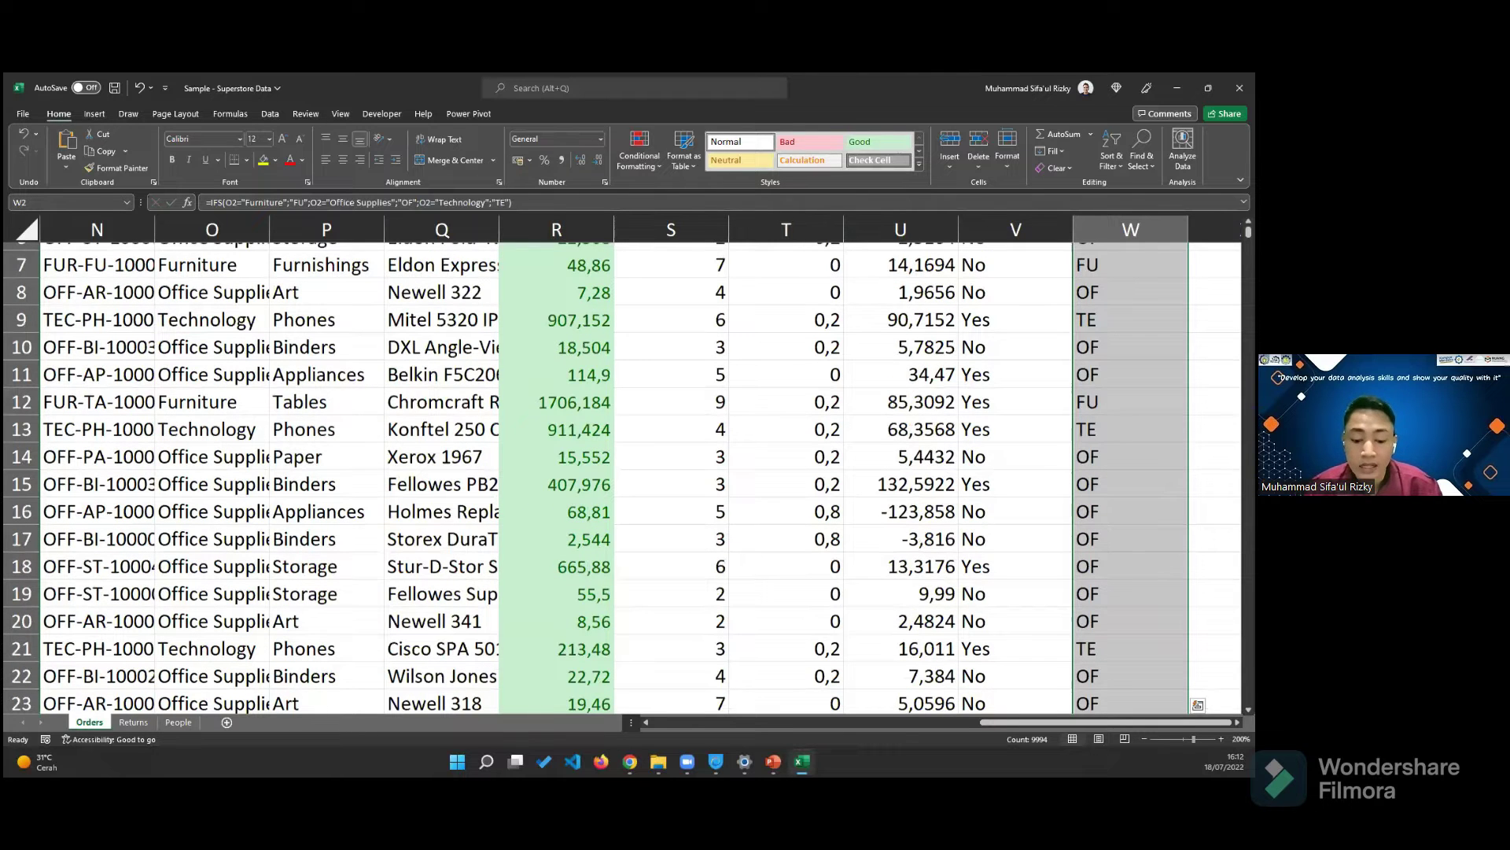
scroll(629, 472, down, 8)
scroll(739, 338, up, 10)
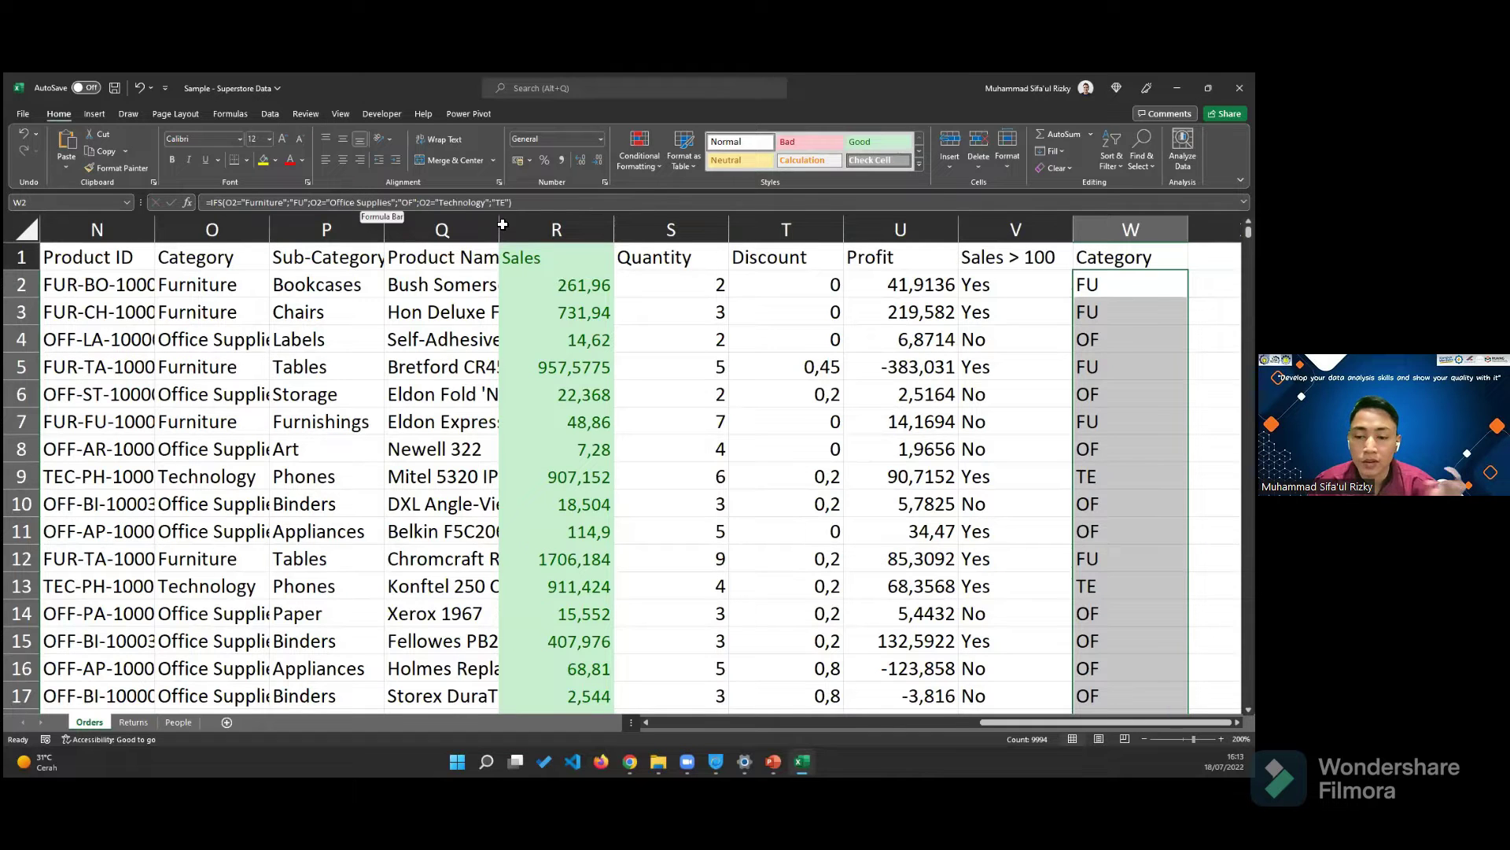
- Examine the IFS formulas in W2 and W3 of the Category column, leaving them as they are
click(1112, 309)
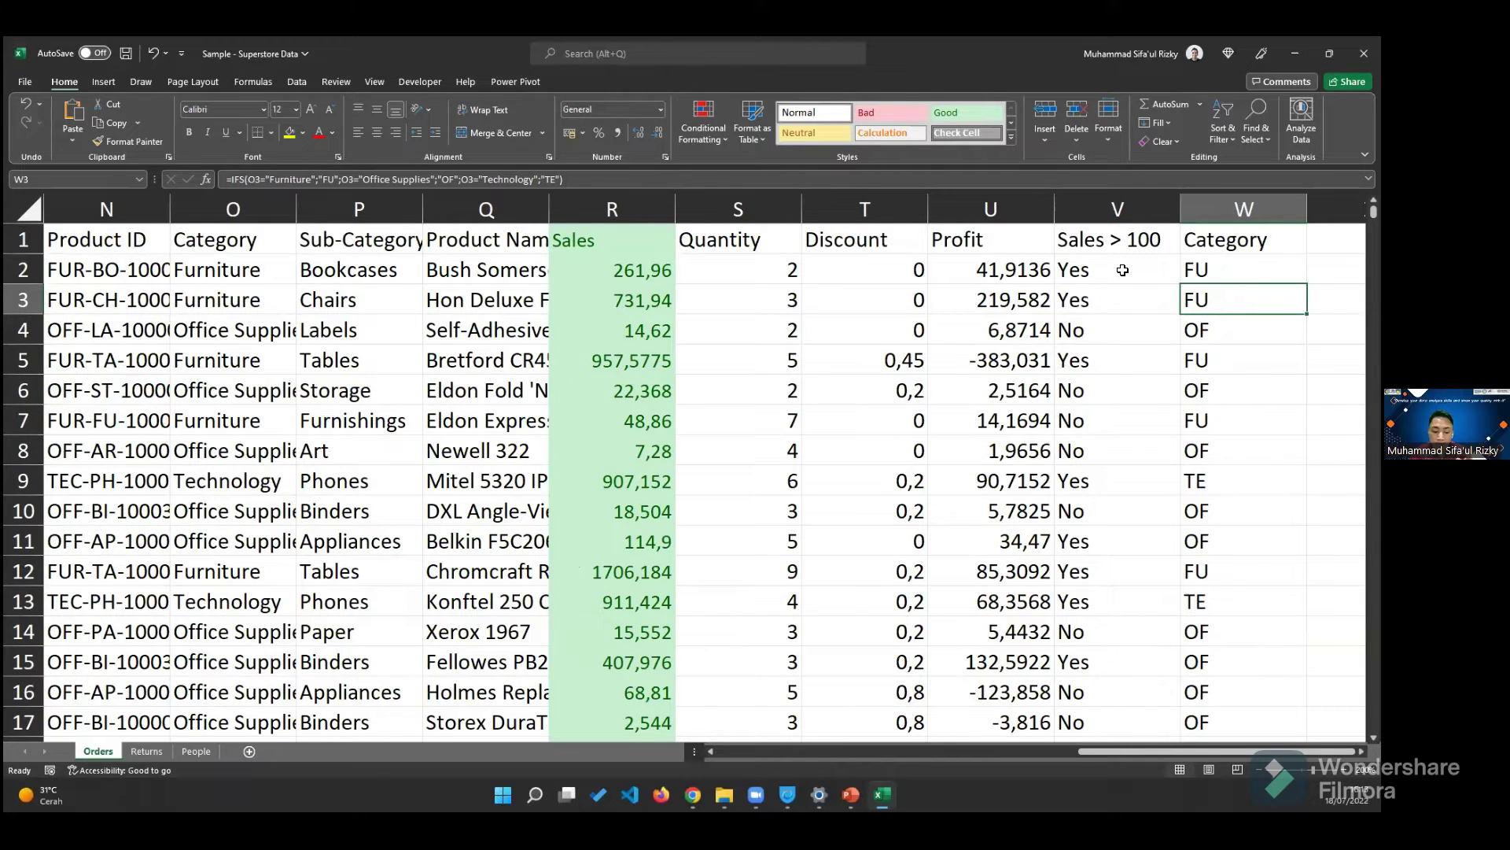
click(1219, 275)
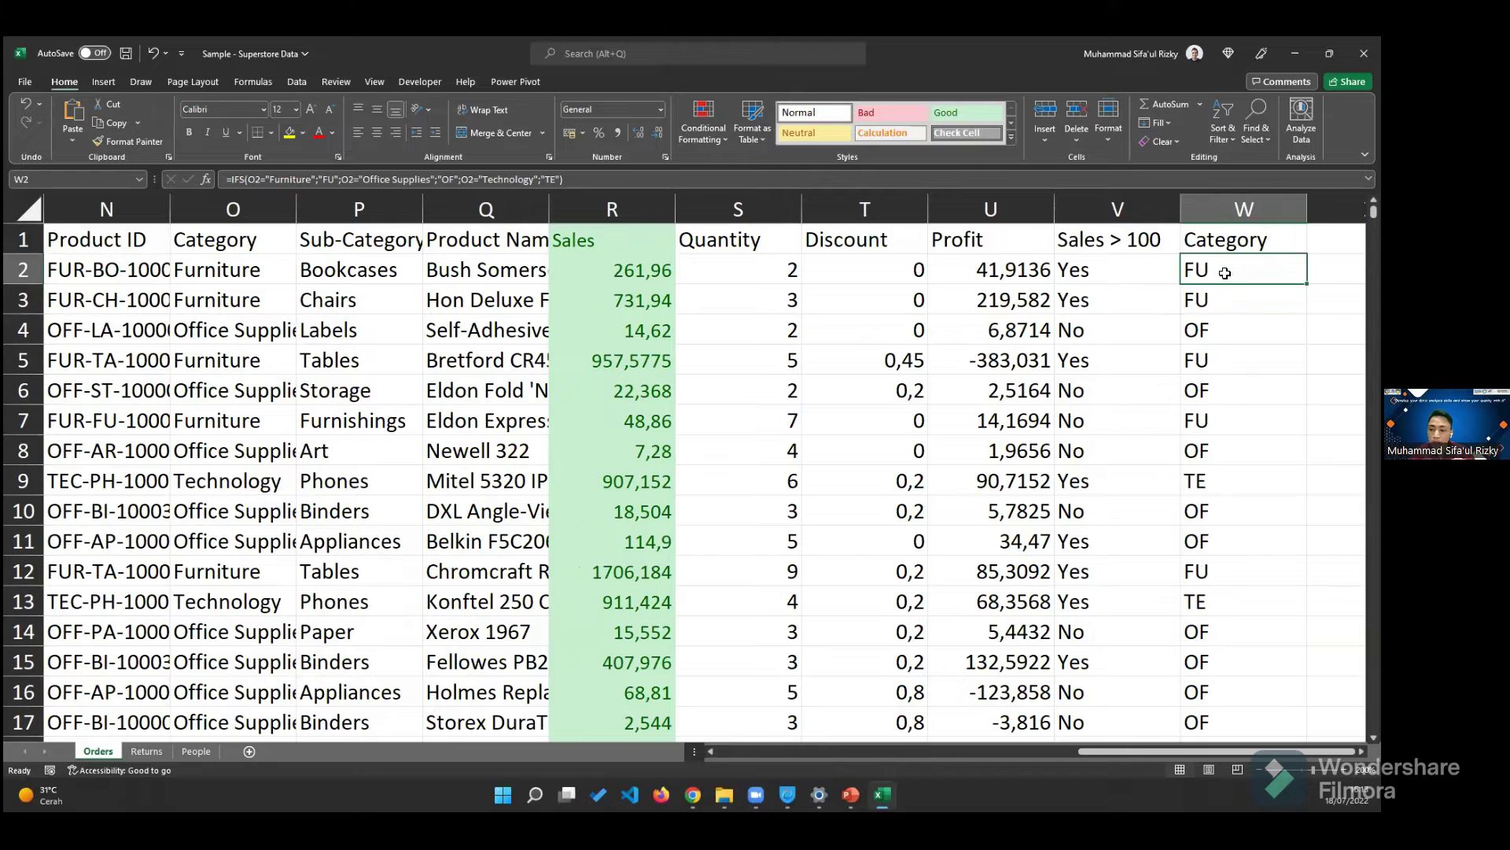
click(1215, 299)
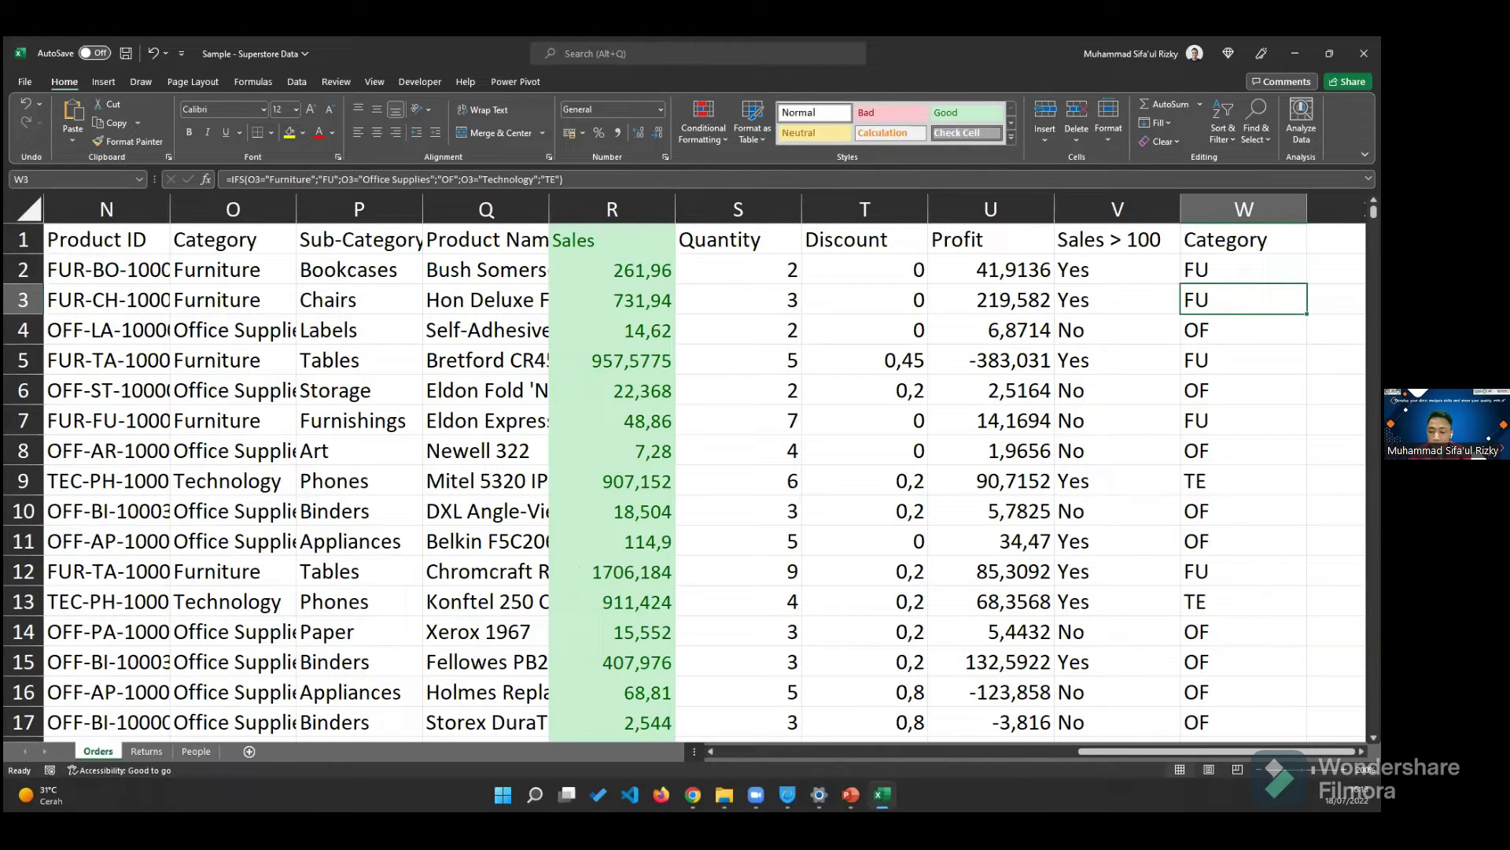
click(1333, 270)
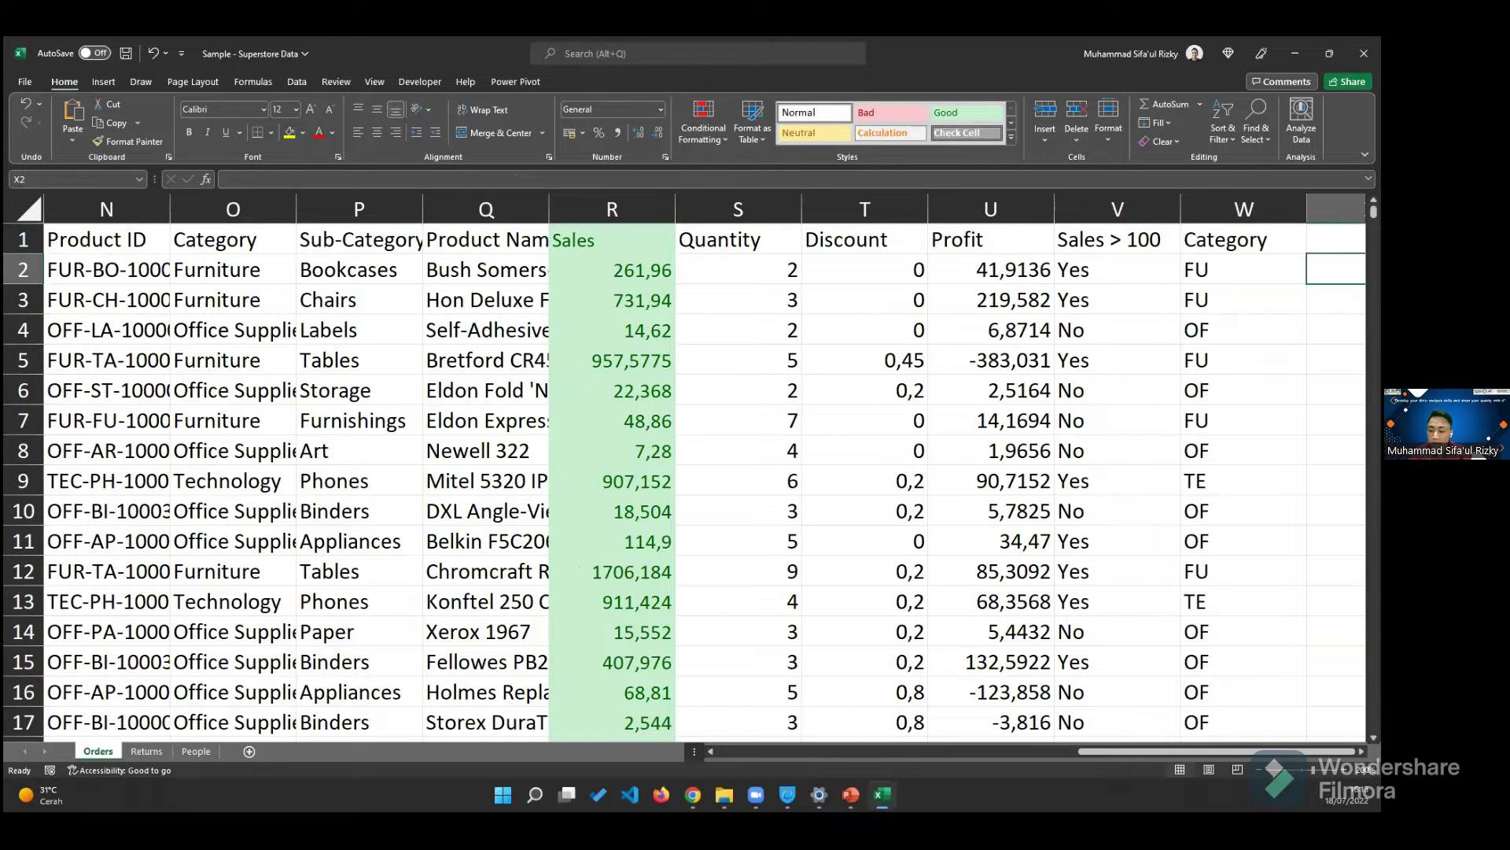
scroll(1058, 299, right, 2)
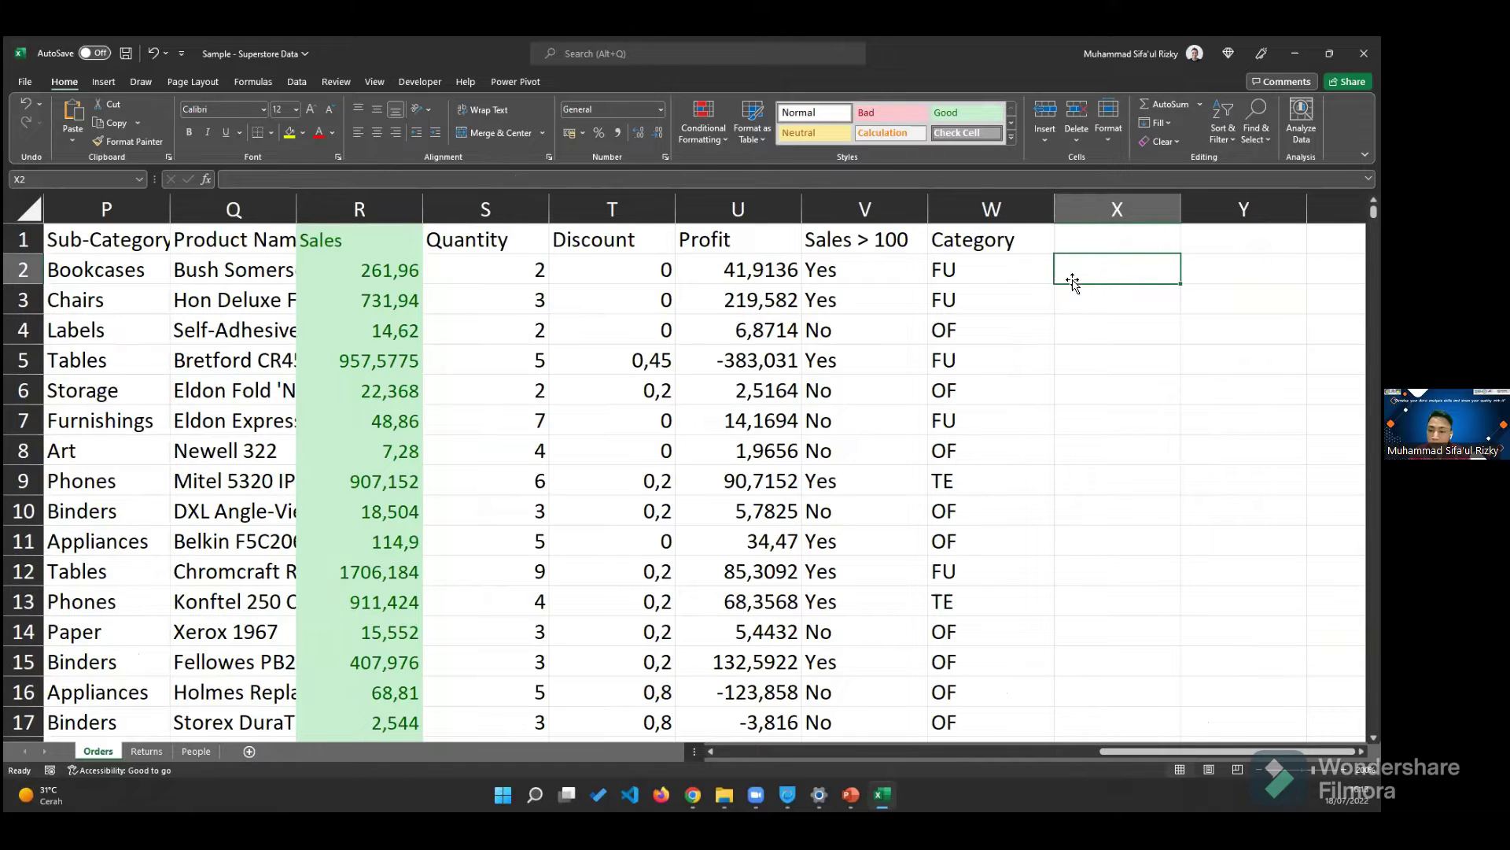
double_click(1027, 270)
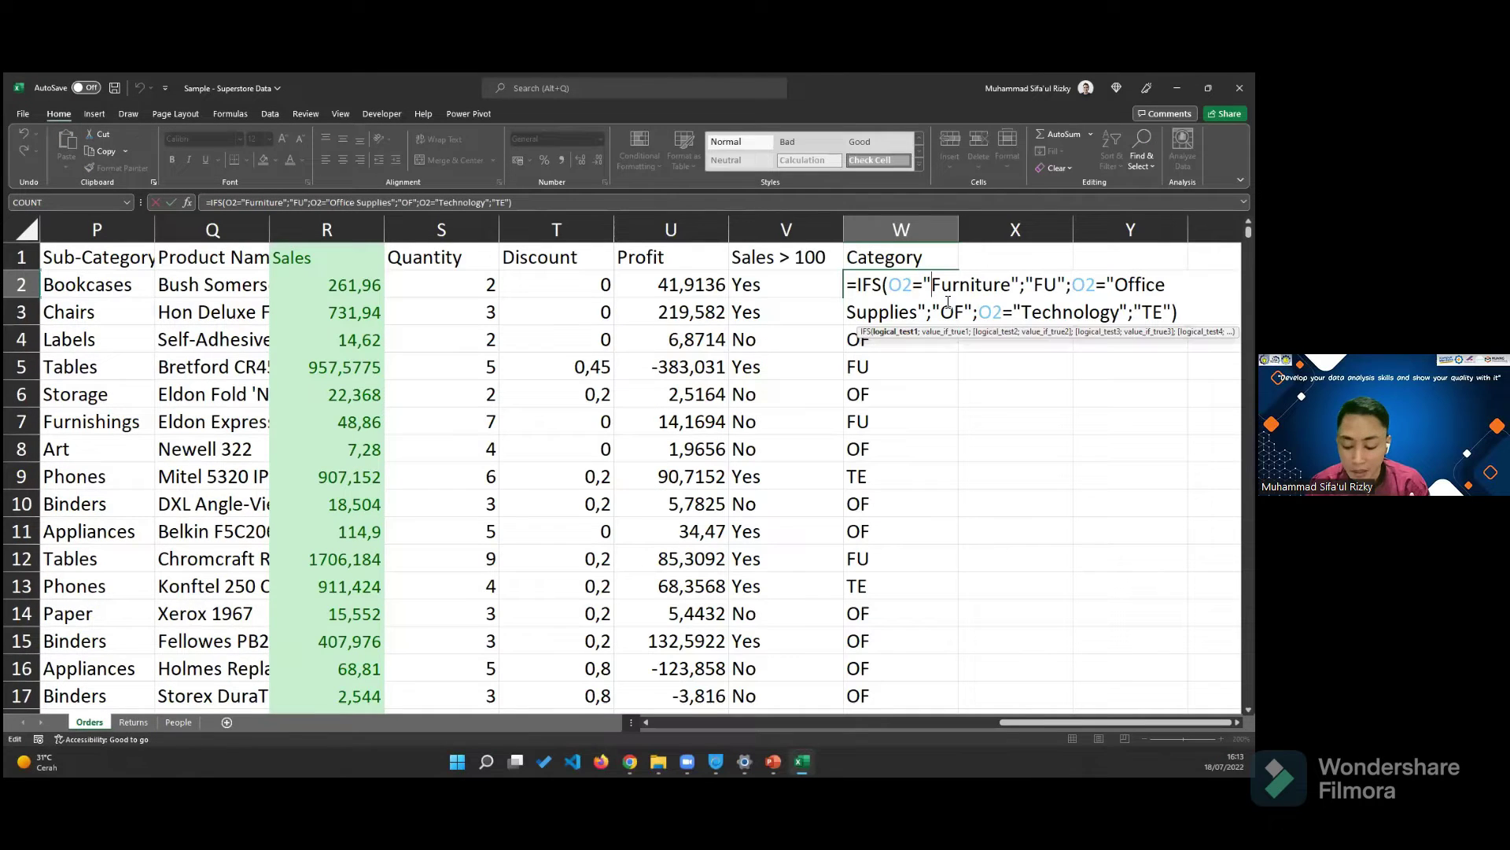
key(Return)
- Start an IF formula in cell X2, beside the IFS-based Category column
click(1016, 284)
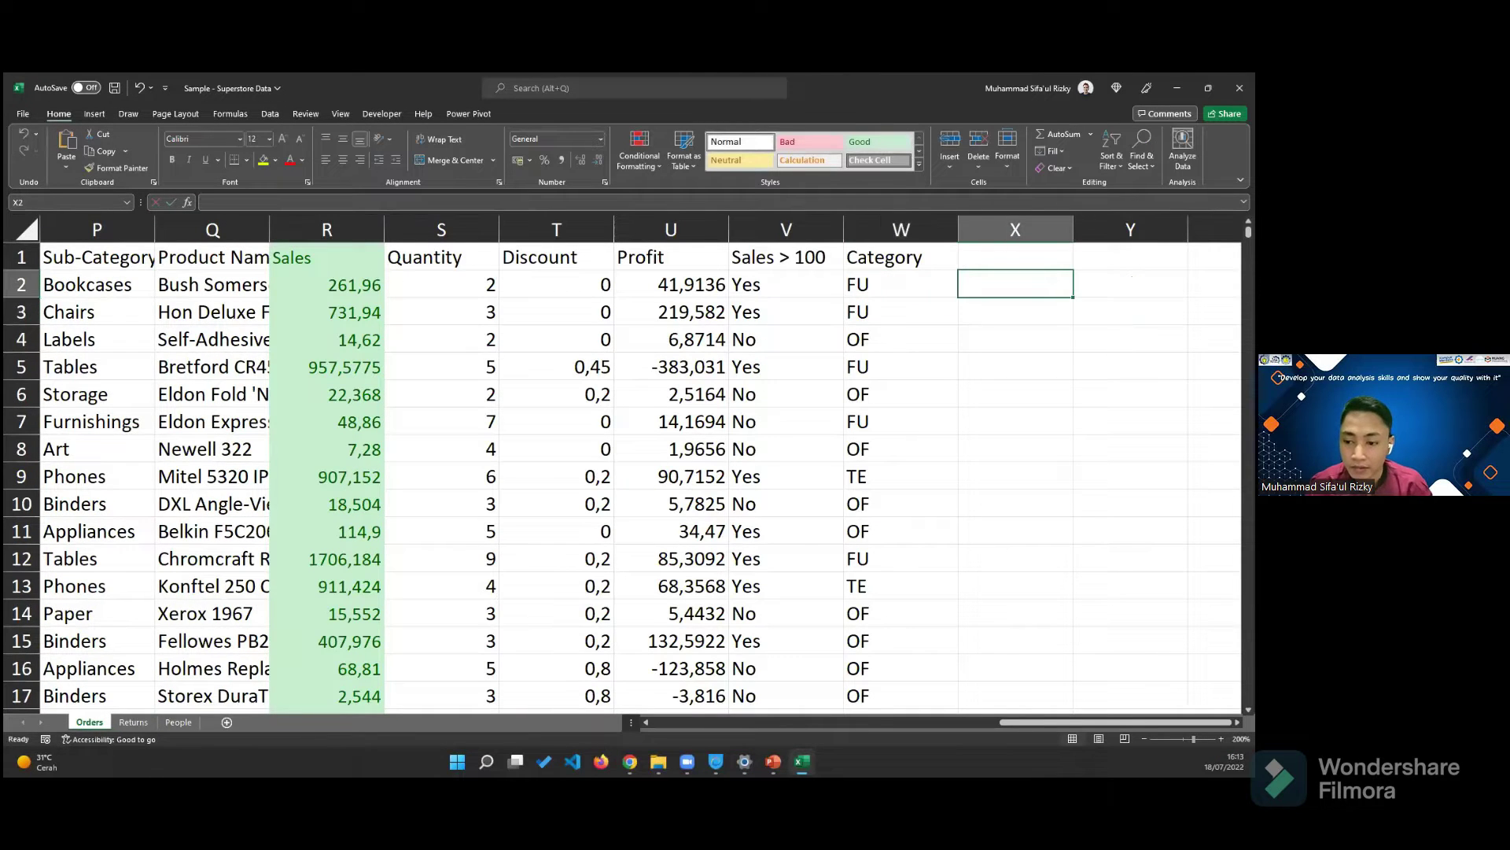
text(=IF()
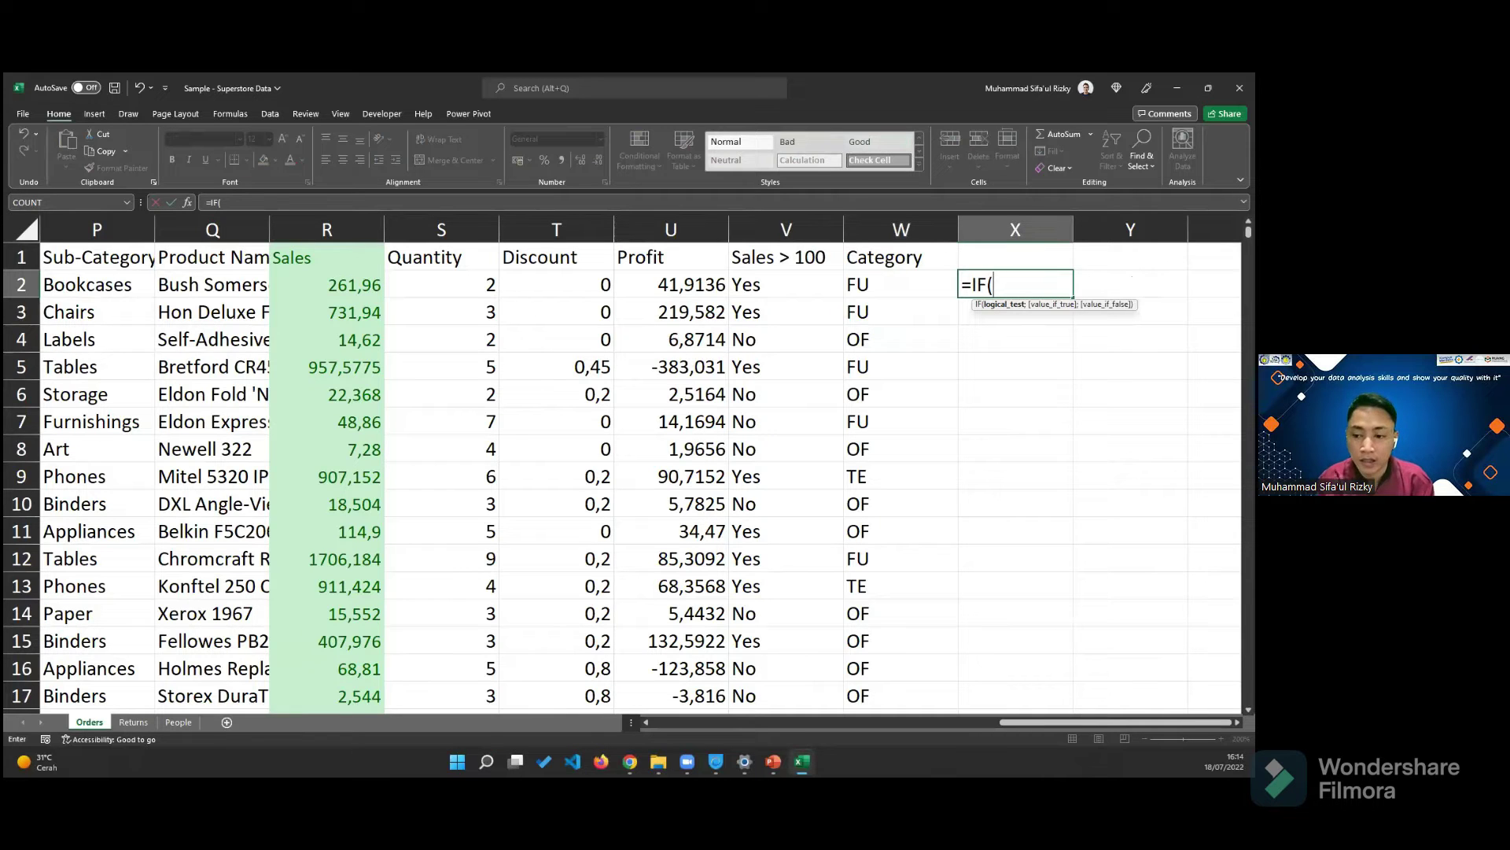
text(IF()
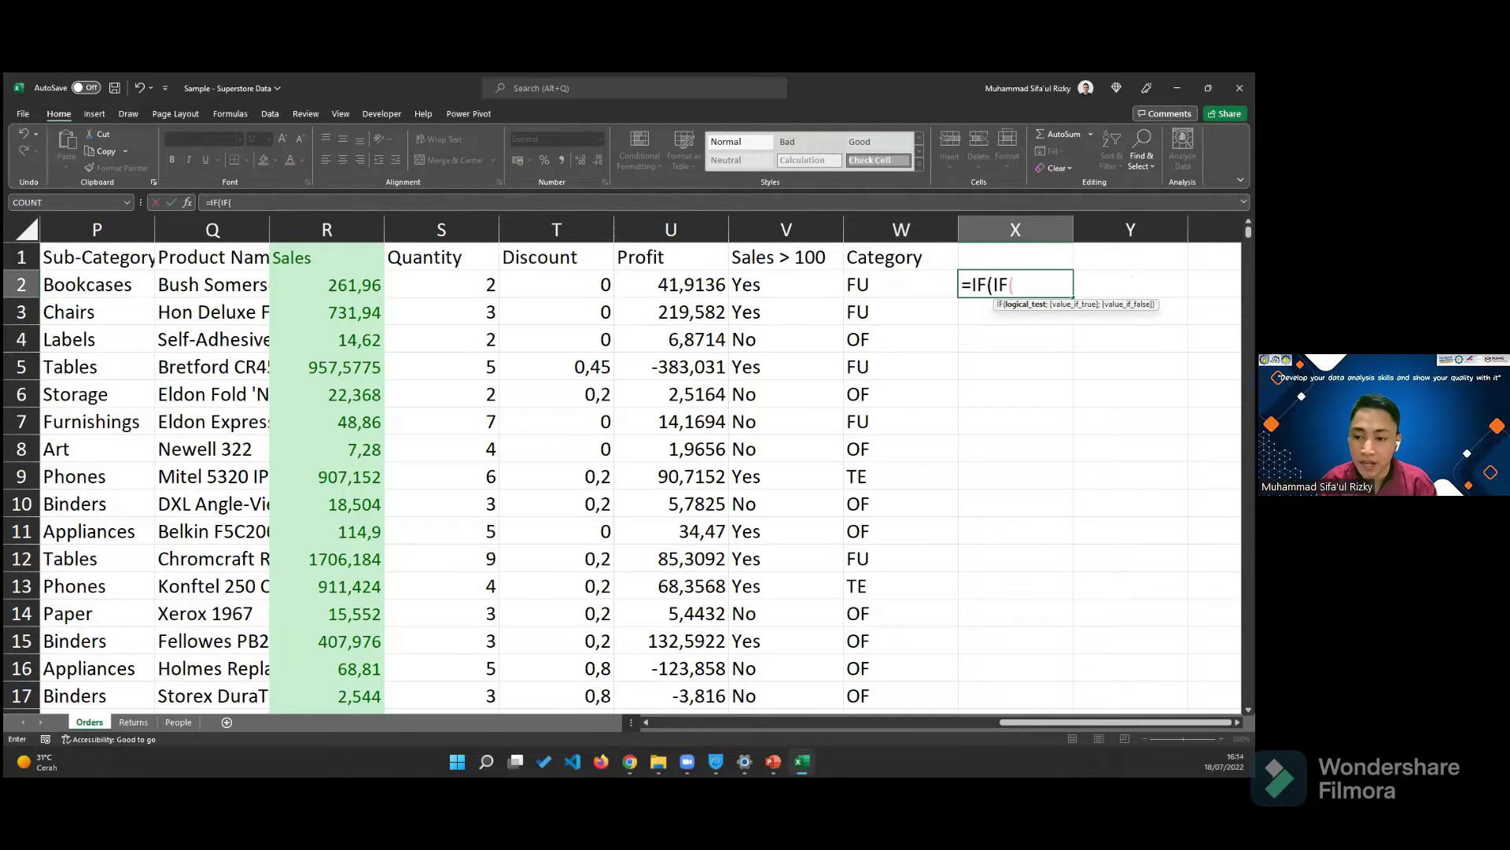
text(IF()
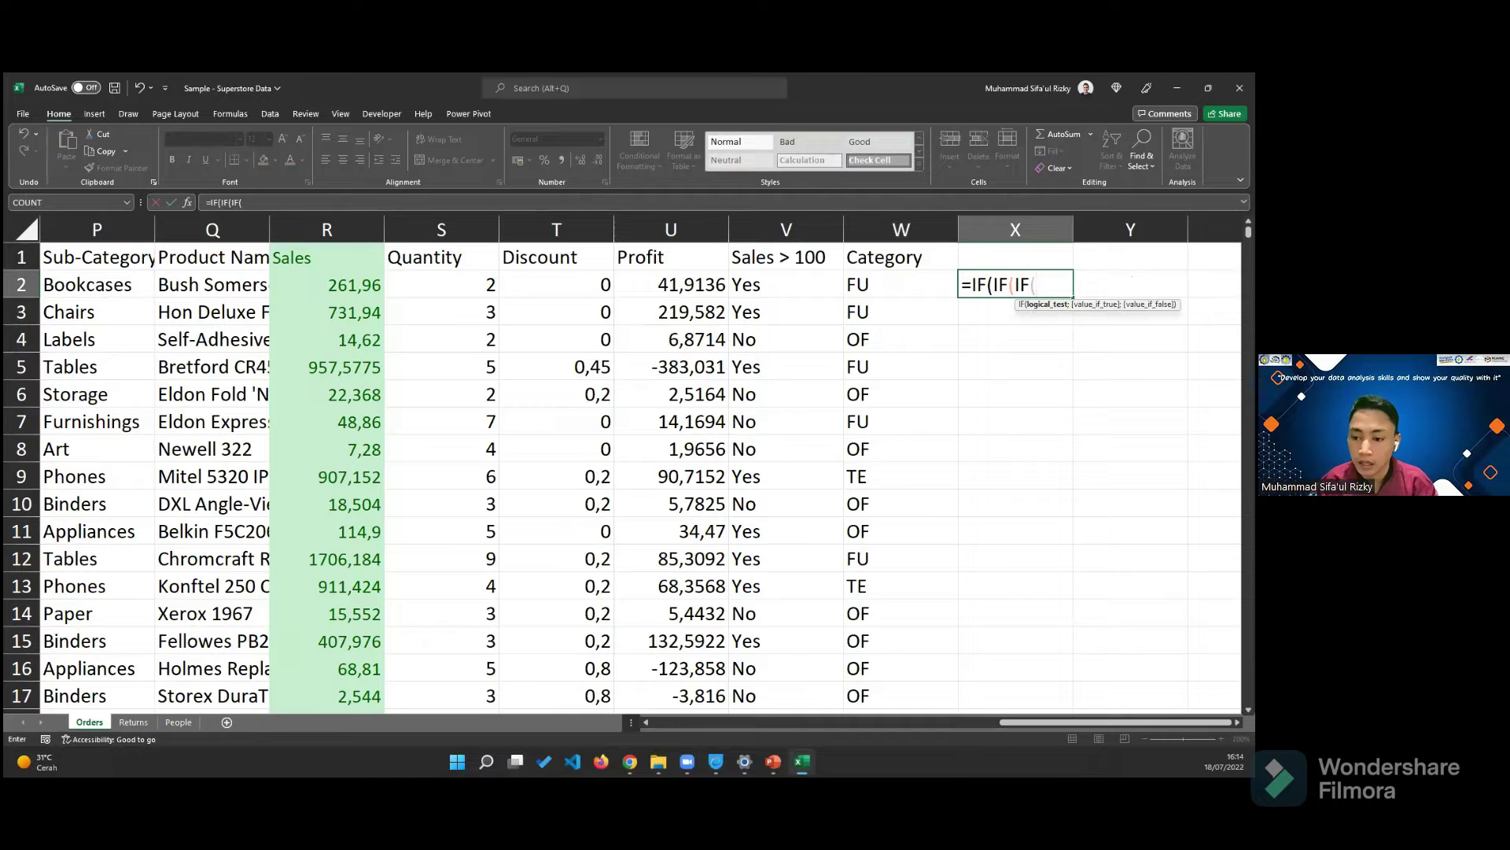
text(IF()))))
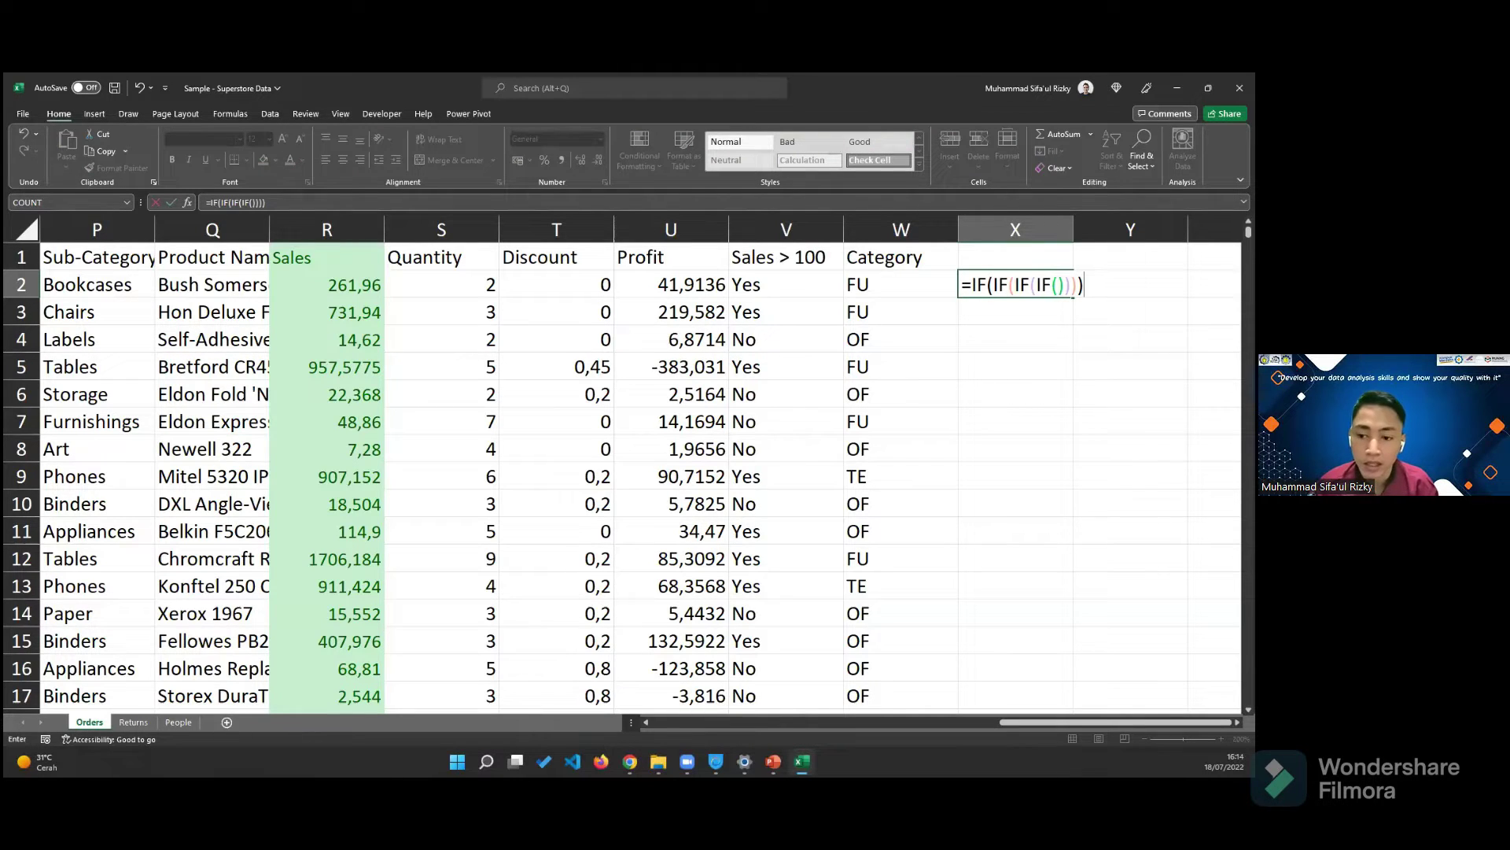
key(BackSpace)
key(BackSpace)
key(BackSpace)
key(BackSpace)
key(BackSpace)
key(BackSpace)
key(BackSpace)
key(BackSpace)
key(BackSpace)
key(BackSpace)
key(BackSpace)
key(BackSpace)
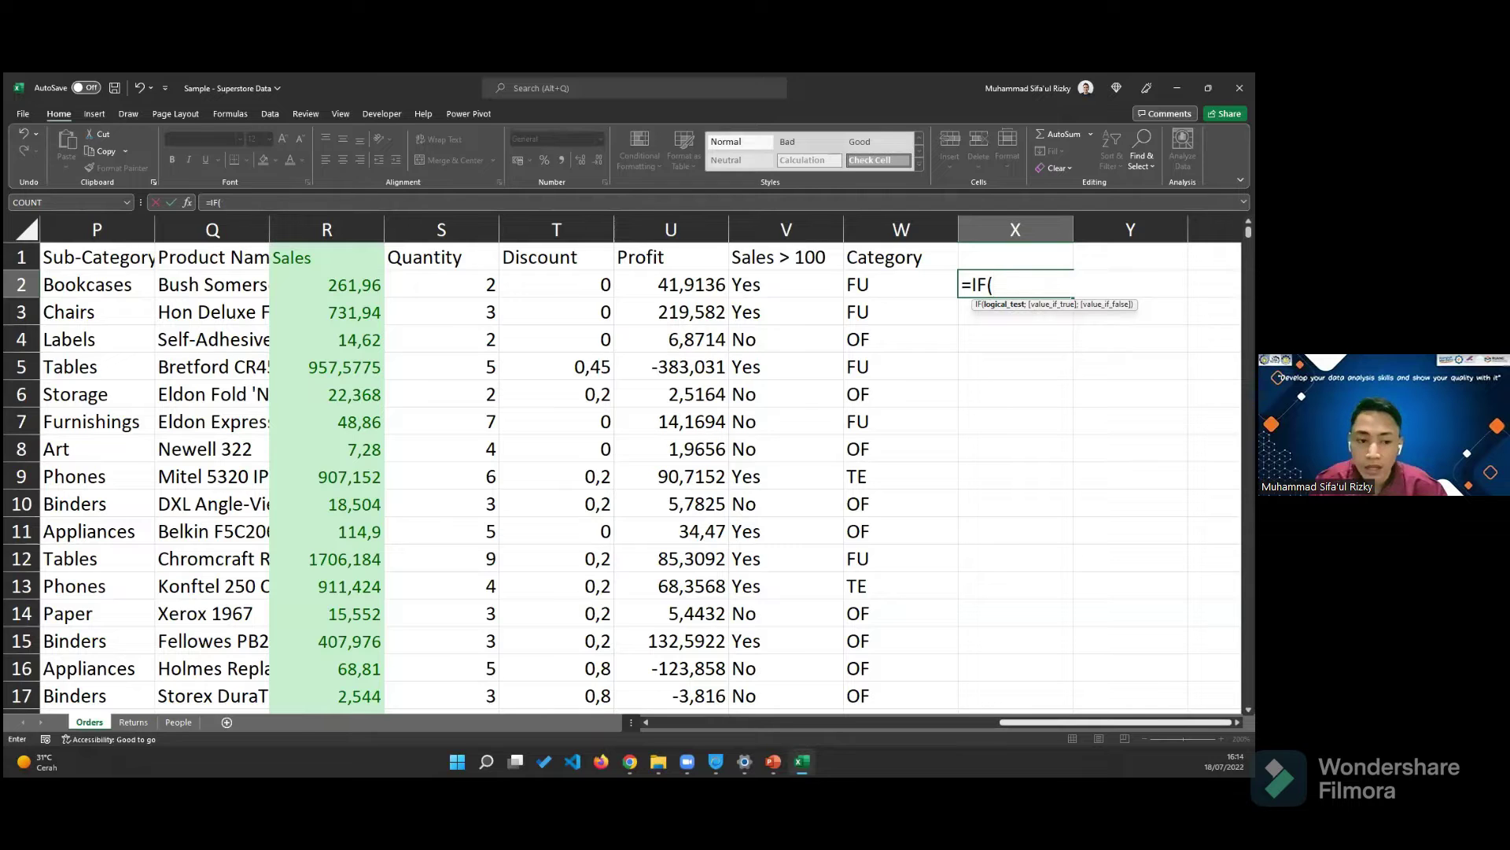
- Make the IF formula in X2 return "FU" when O2 equals "Furniture", and continue to its value-if-false argument
scroll(482, 317, left, 3)
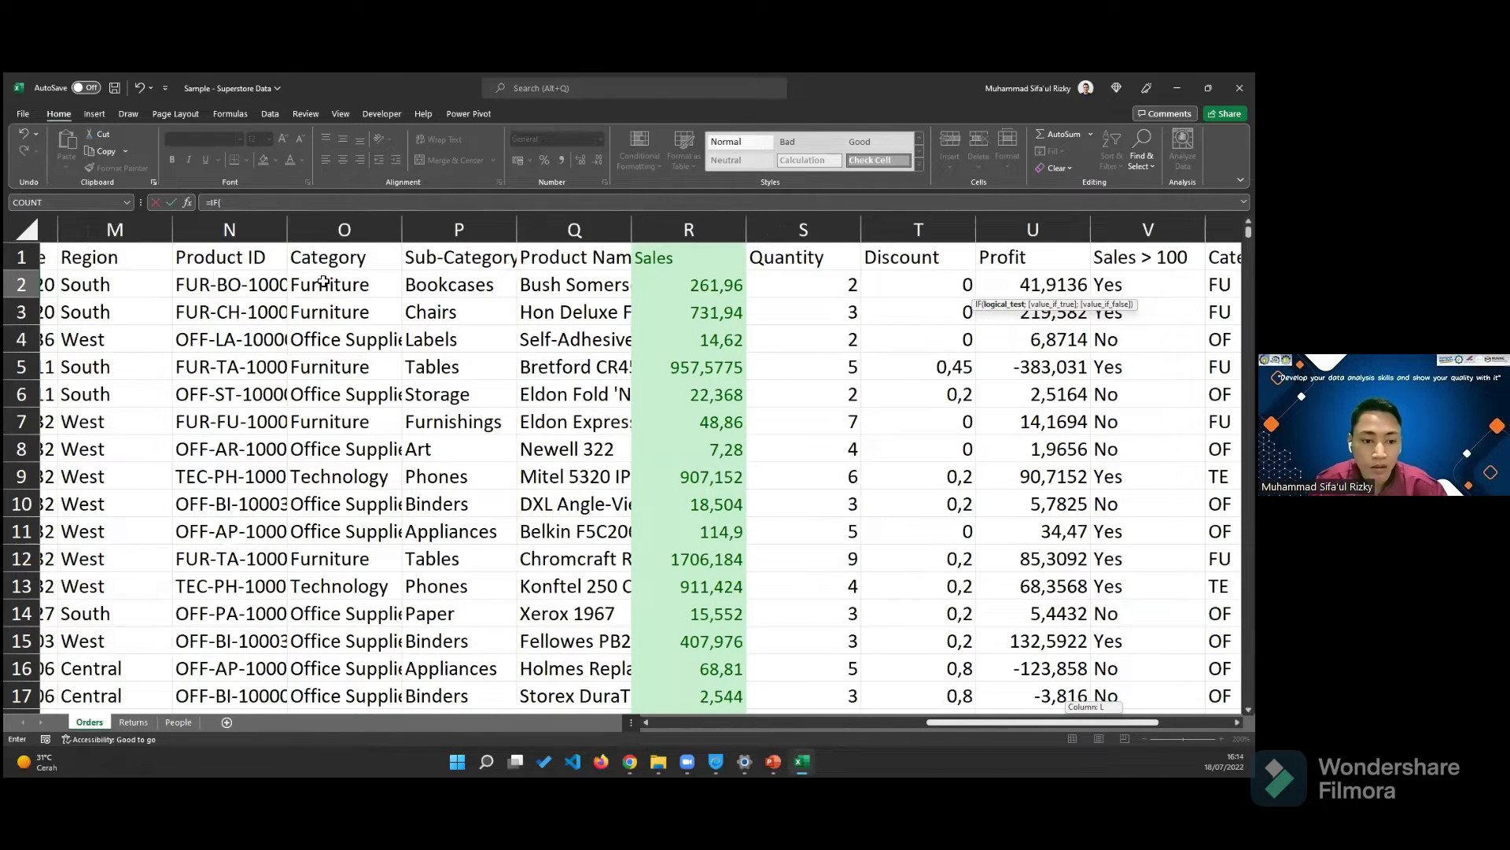
click(323, 284)
drag(999, 722, 1022, 722)
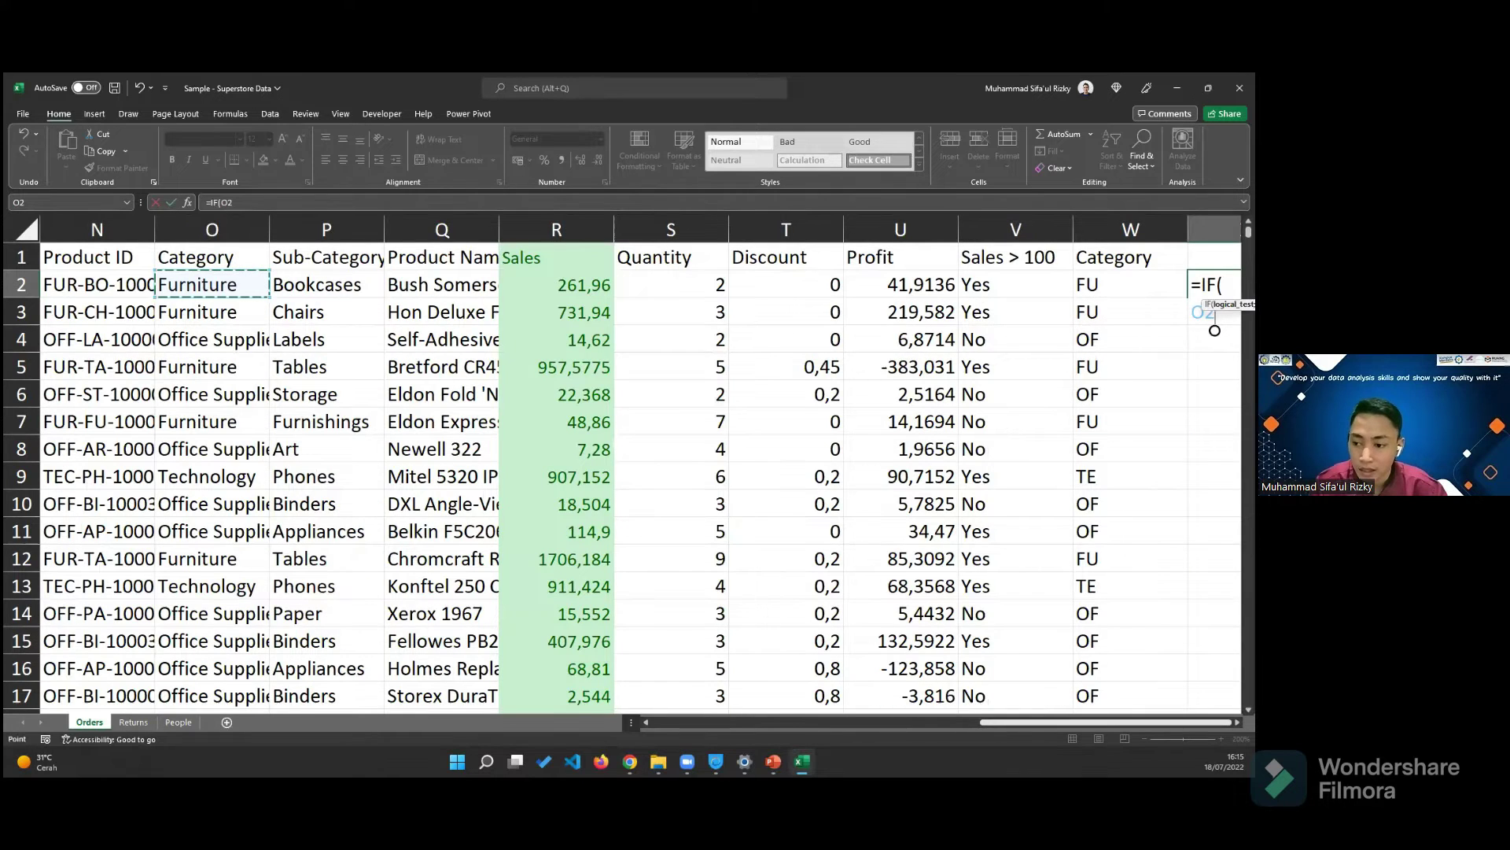
scroll(798, 282, right, 4)
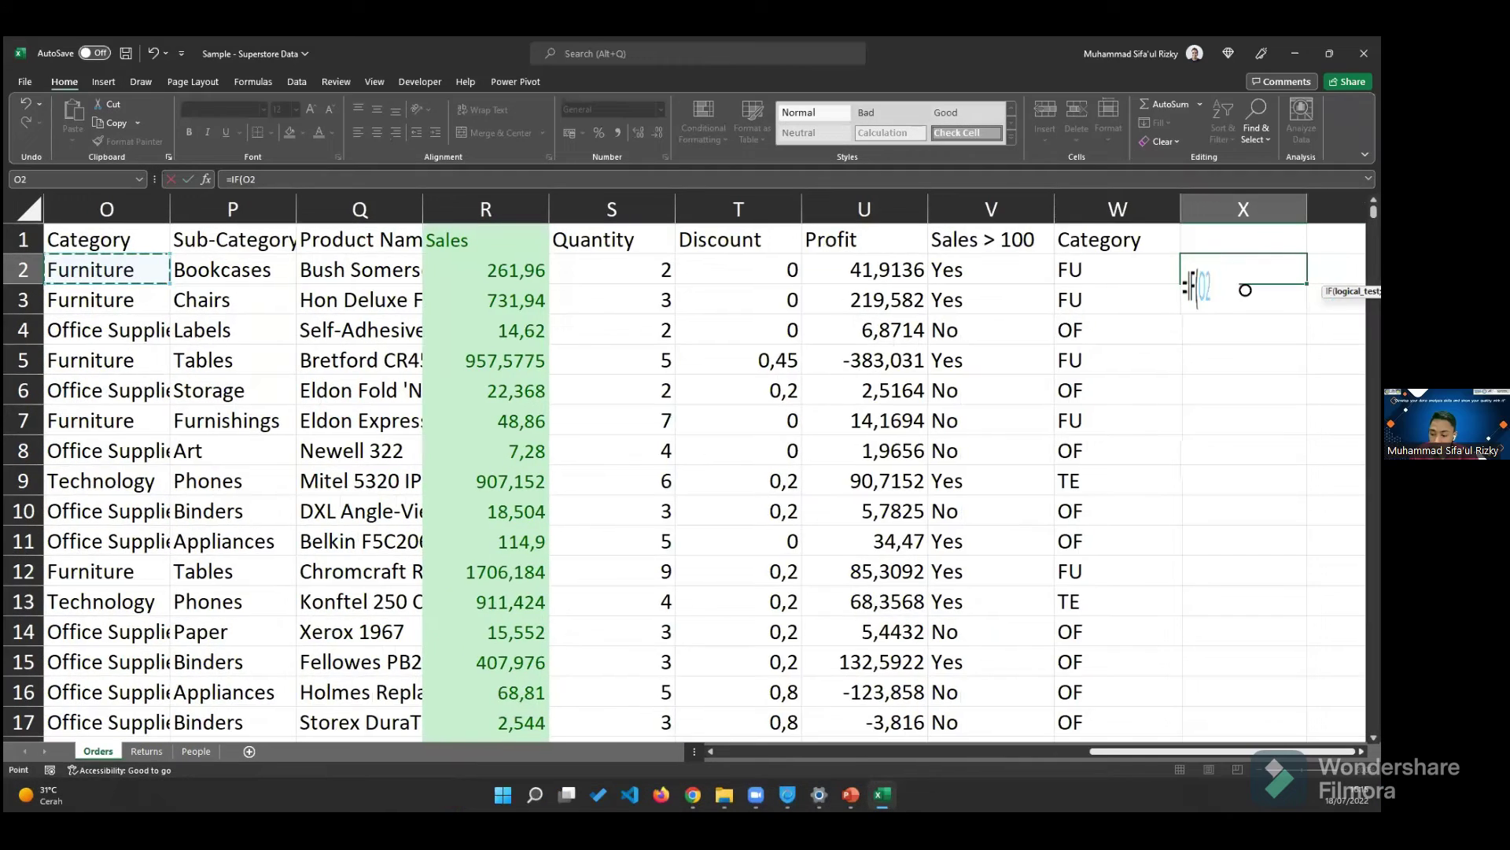
text(=")
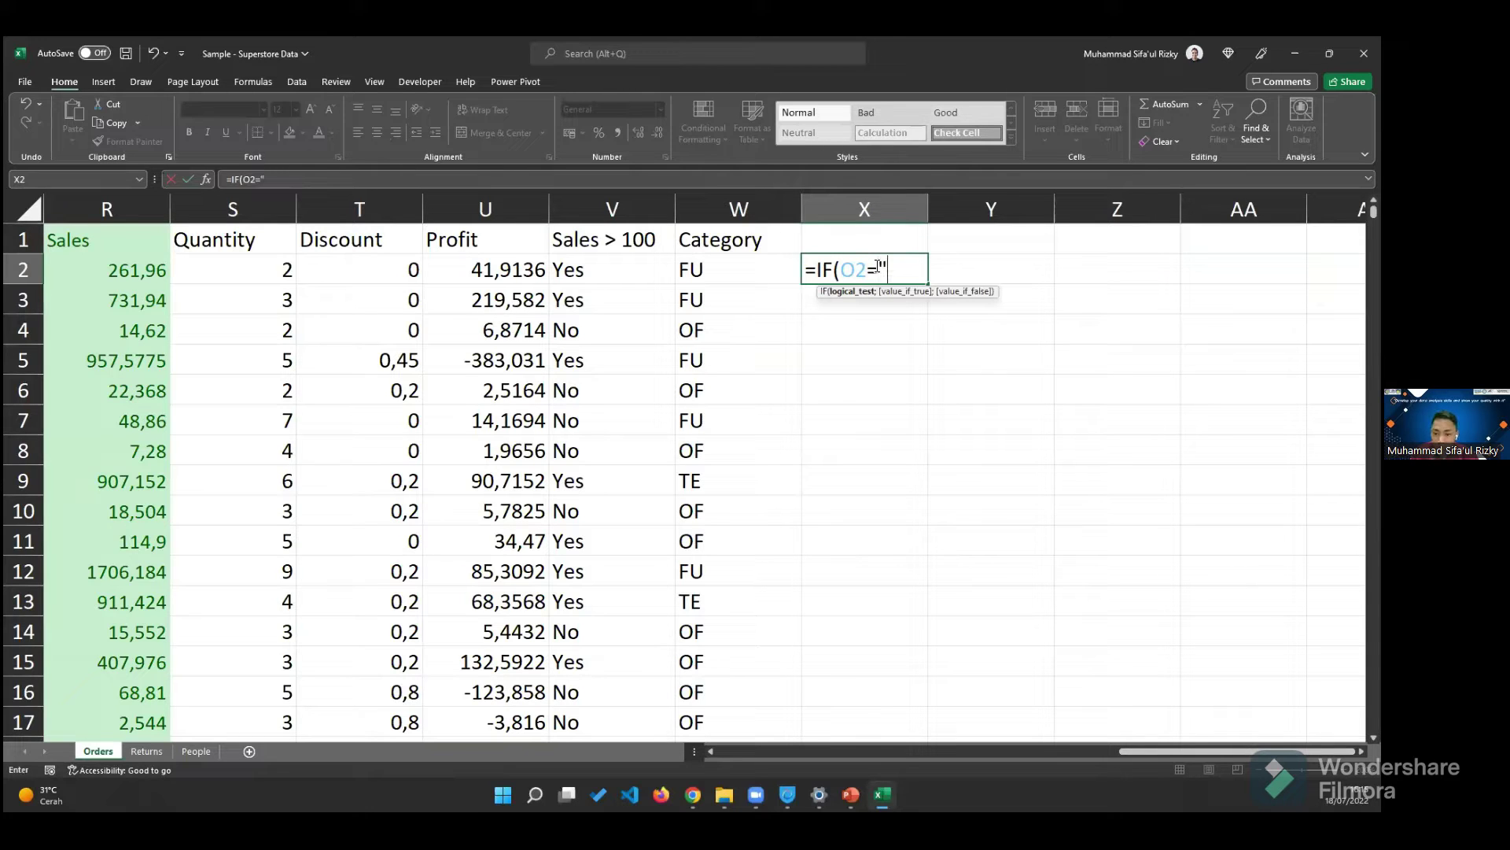
text(Furnitu)
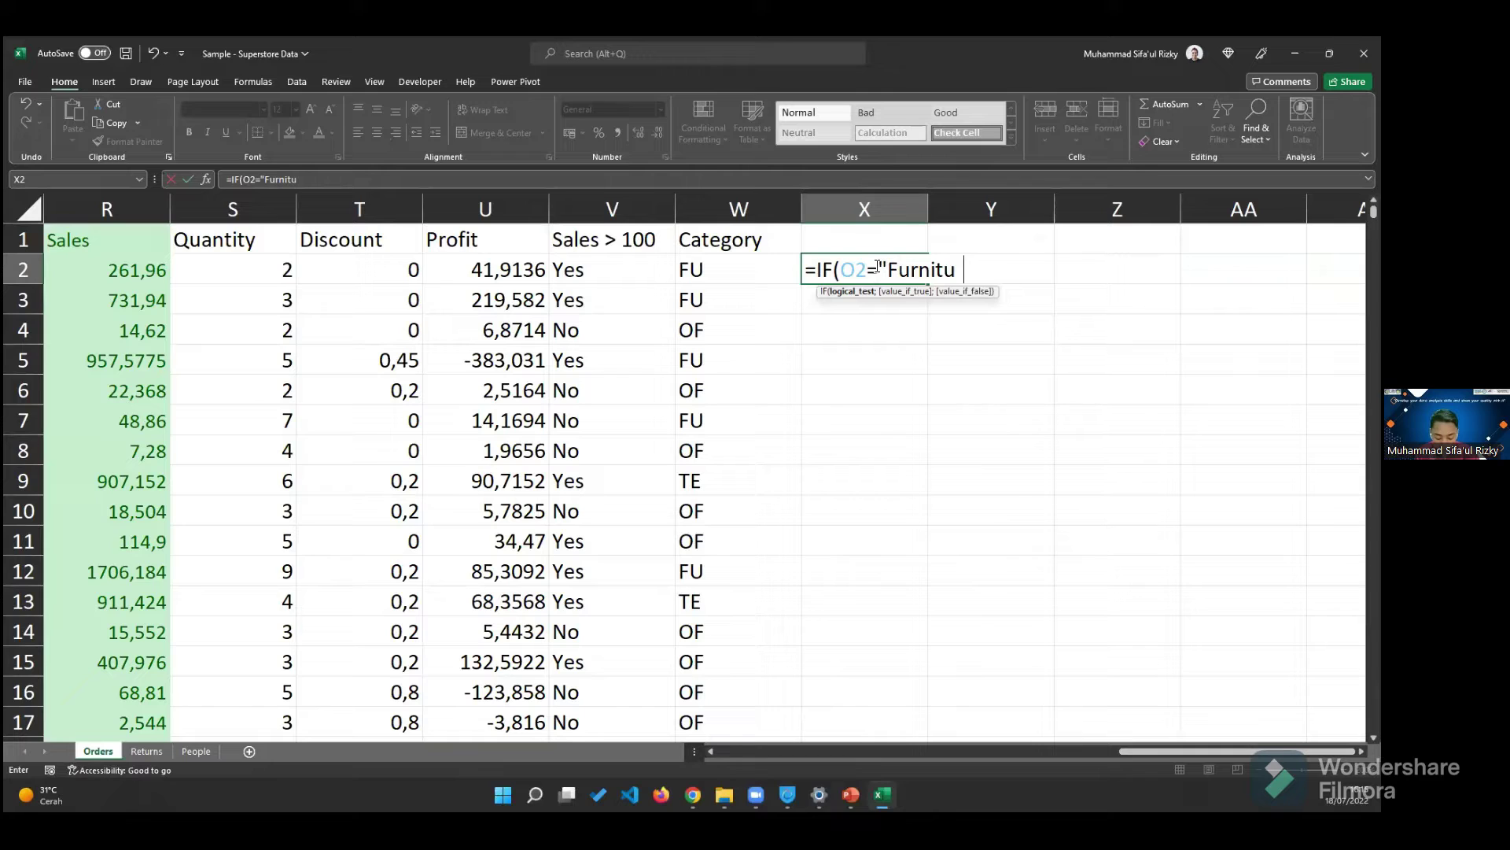
text(re")
text(;"FU)
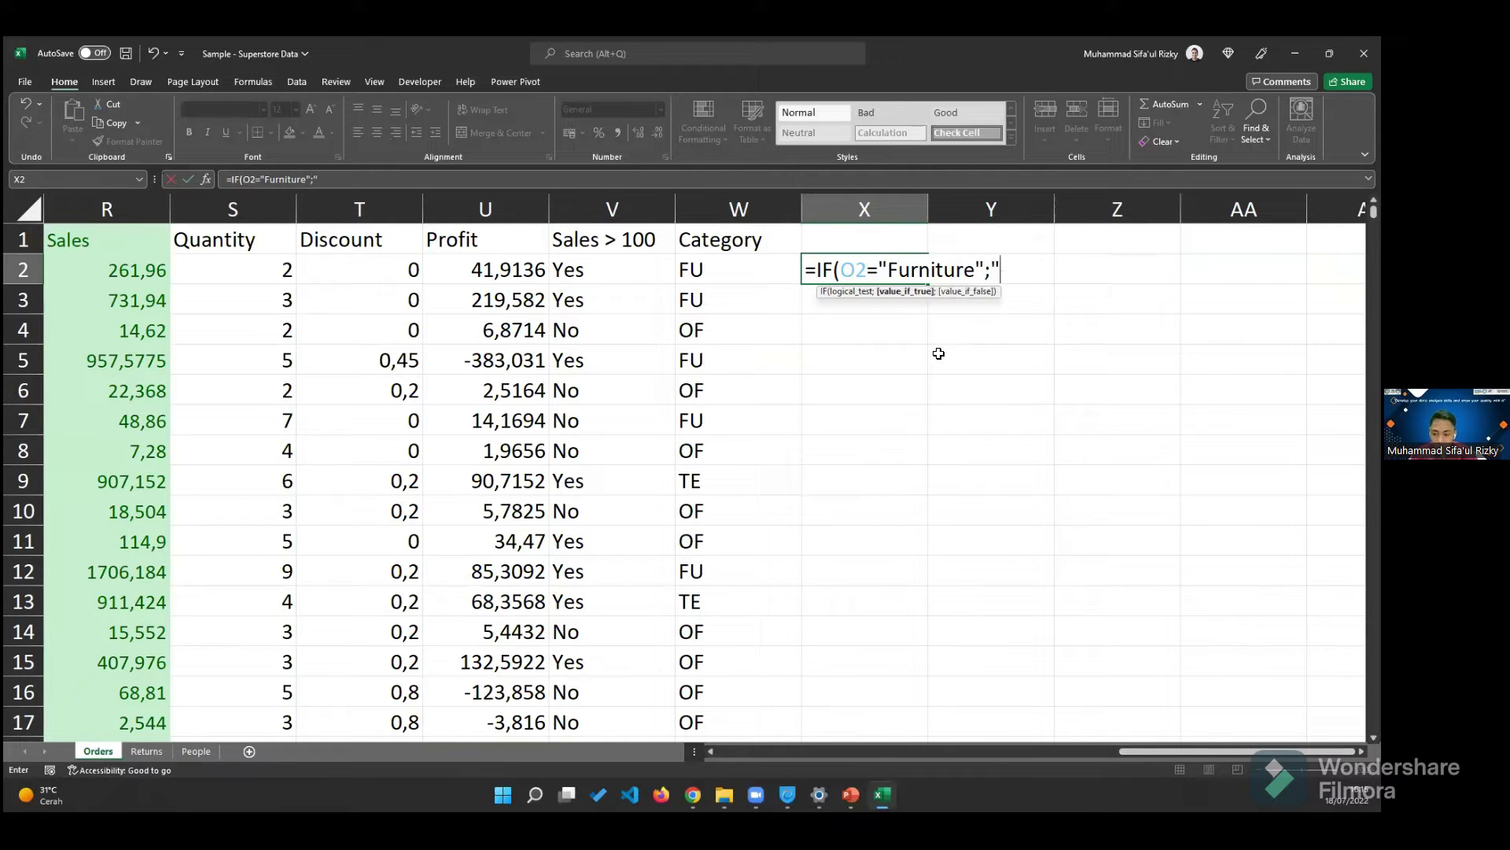
text(")
text(;)
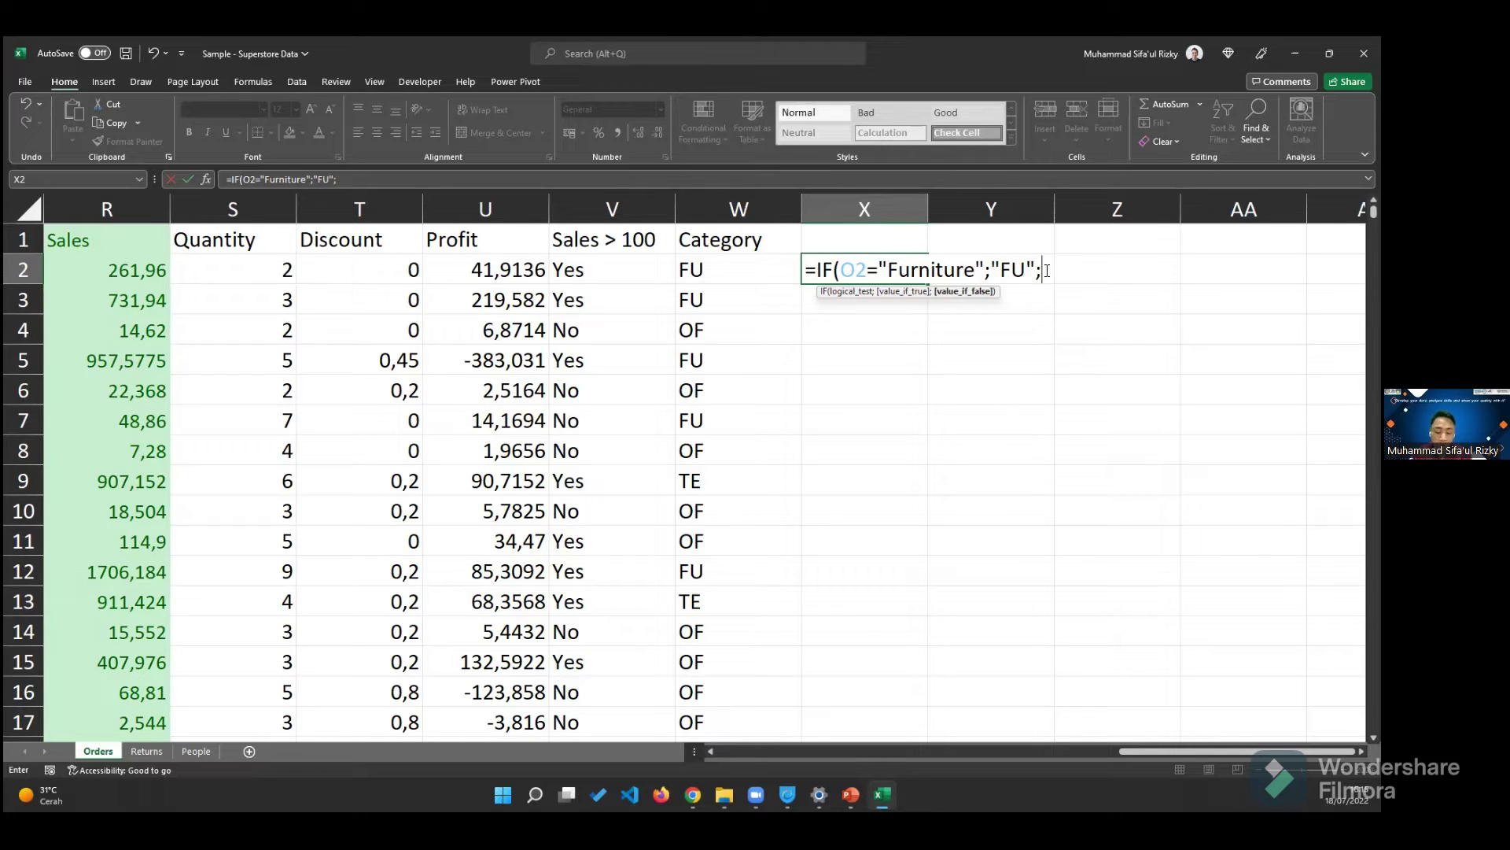
- Nest a second IF as the value-if-false, returning "OF" when O2 equals "Office Supplies"
text(I)
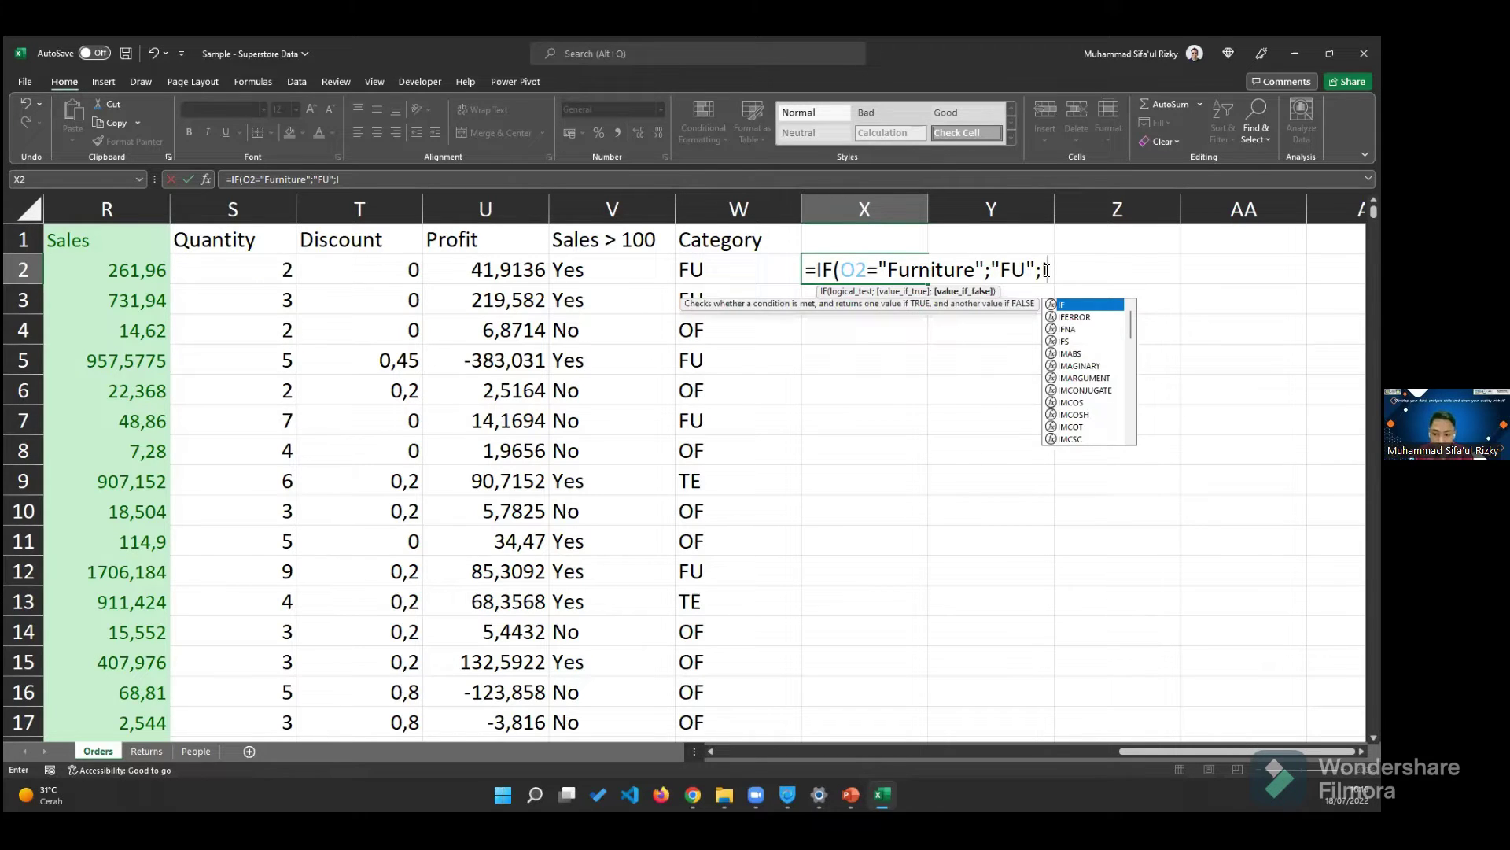
text(F()
text(()
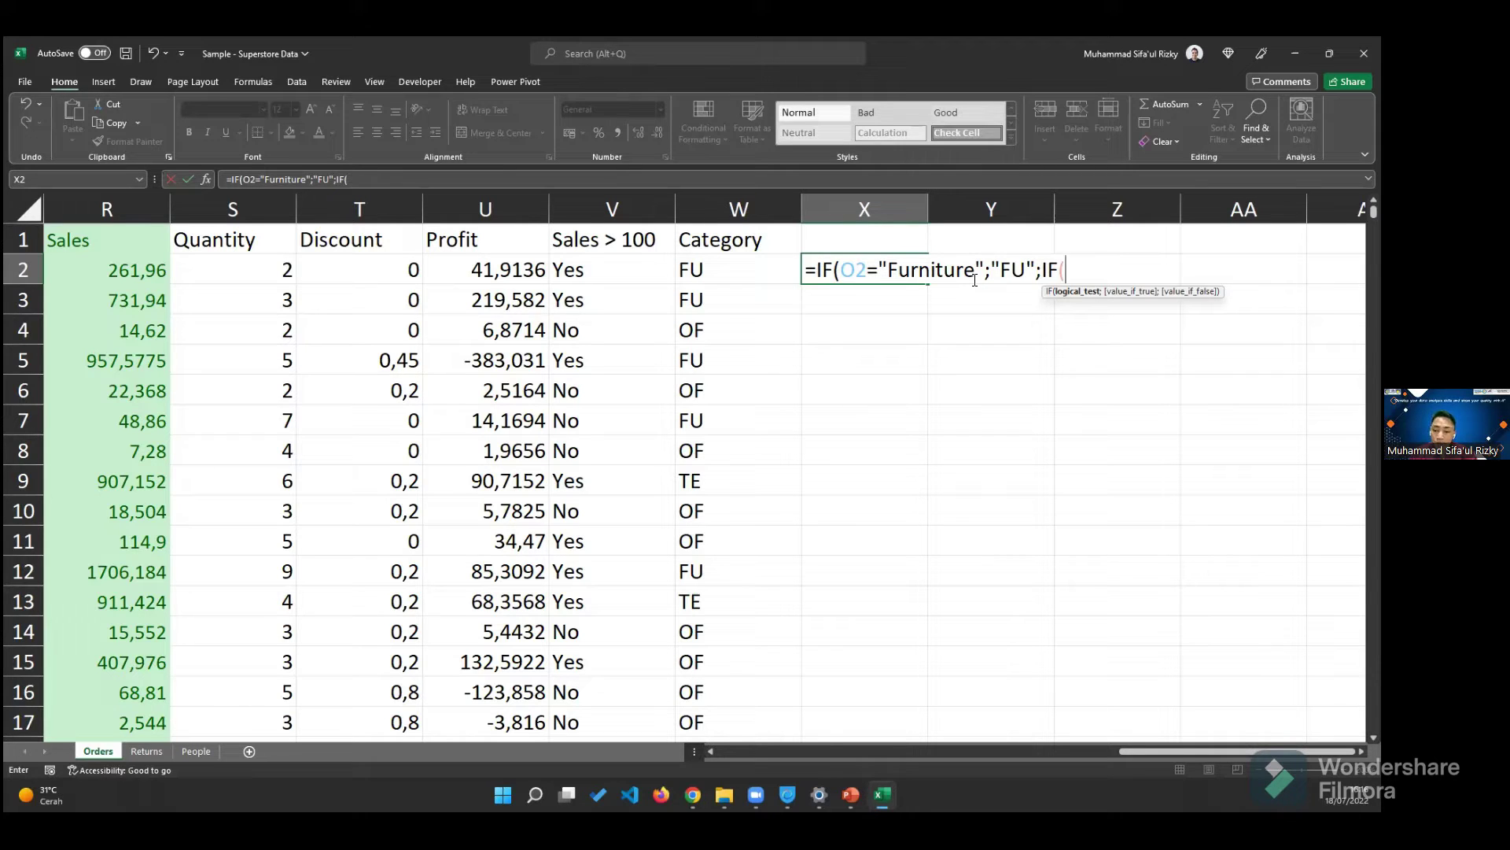
text(O2="Office)
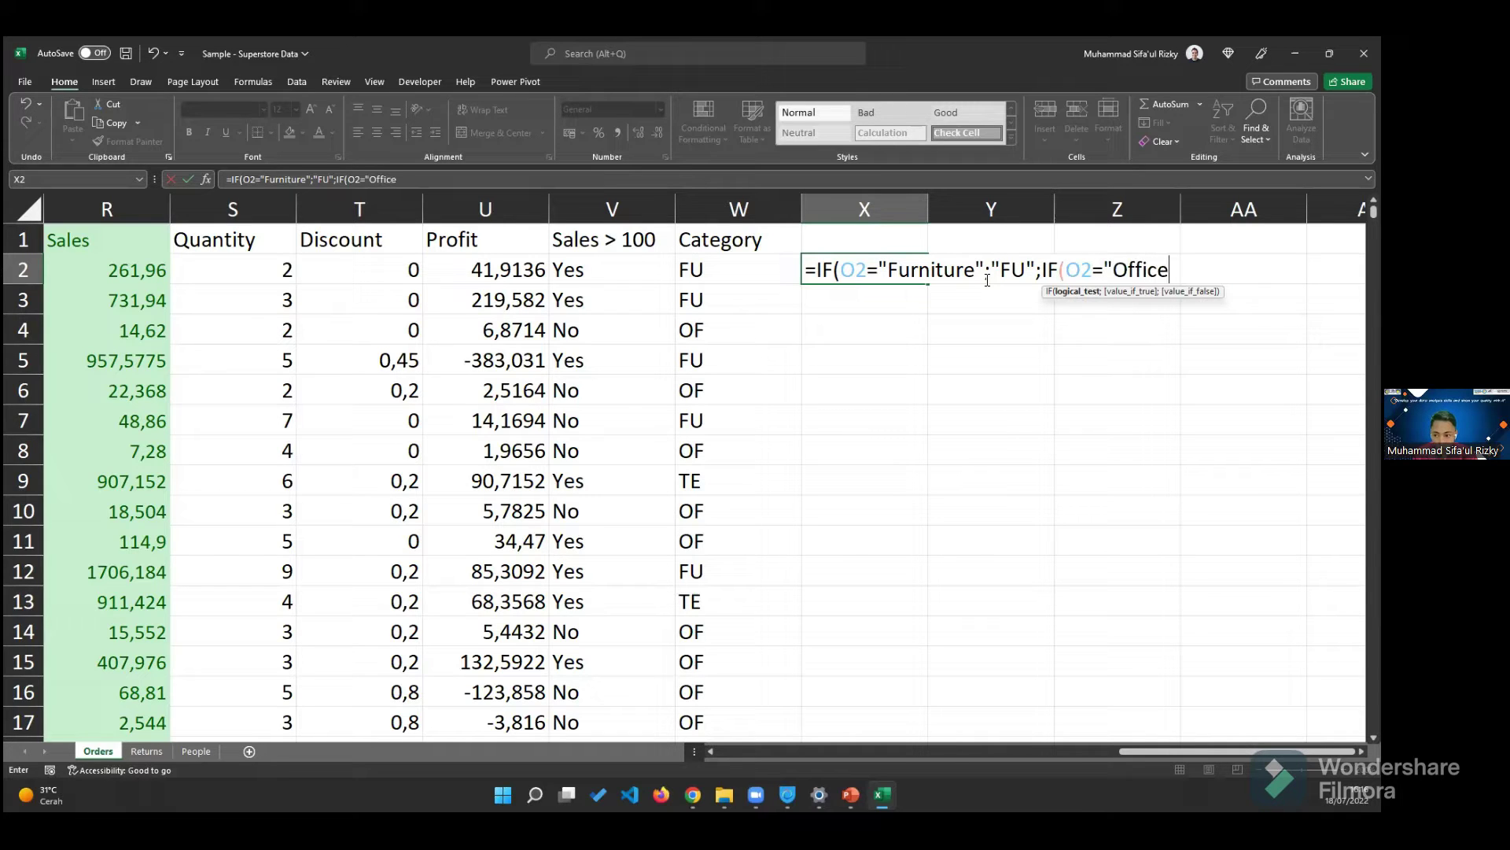
text( Suppli)
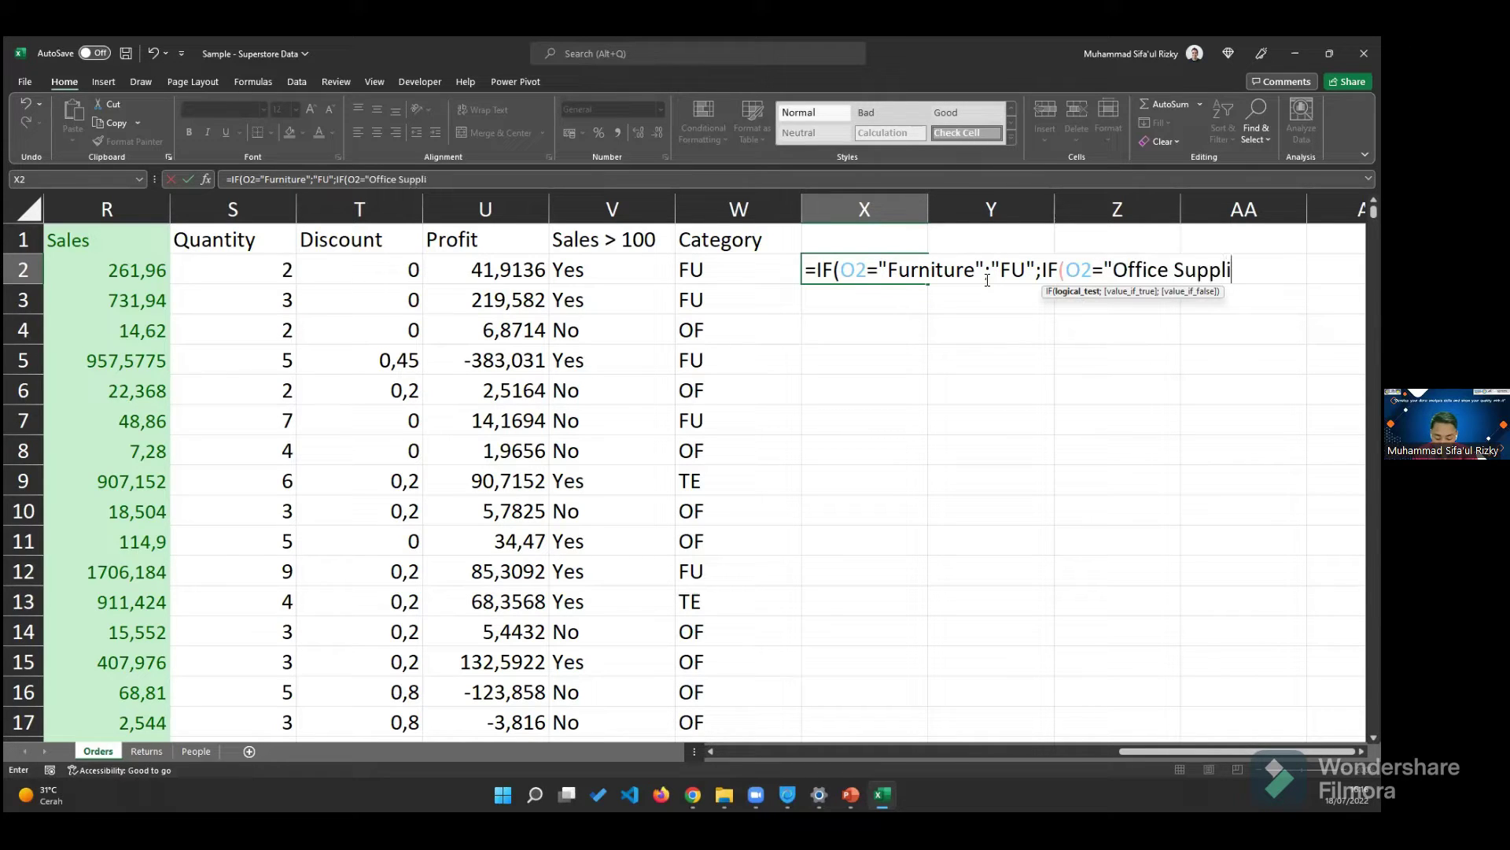
text(es")
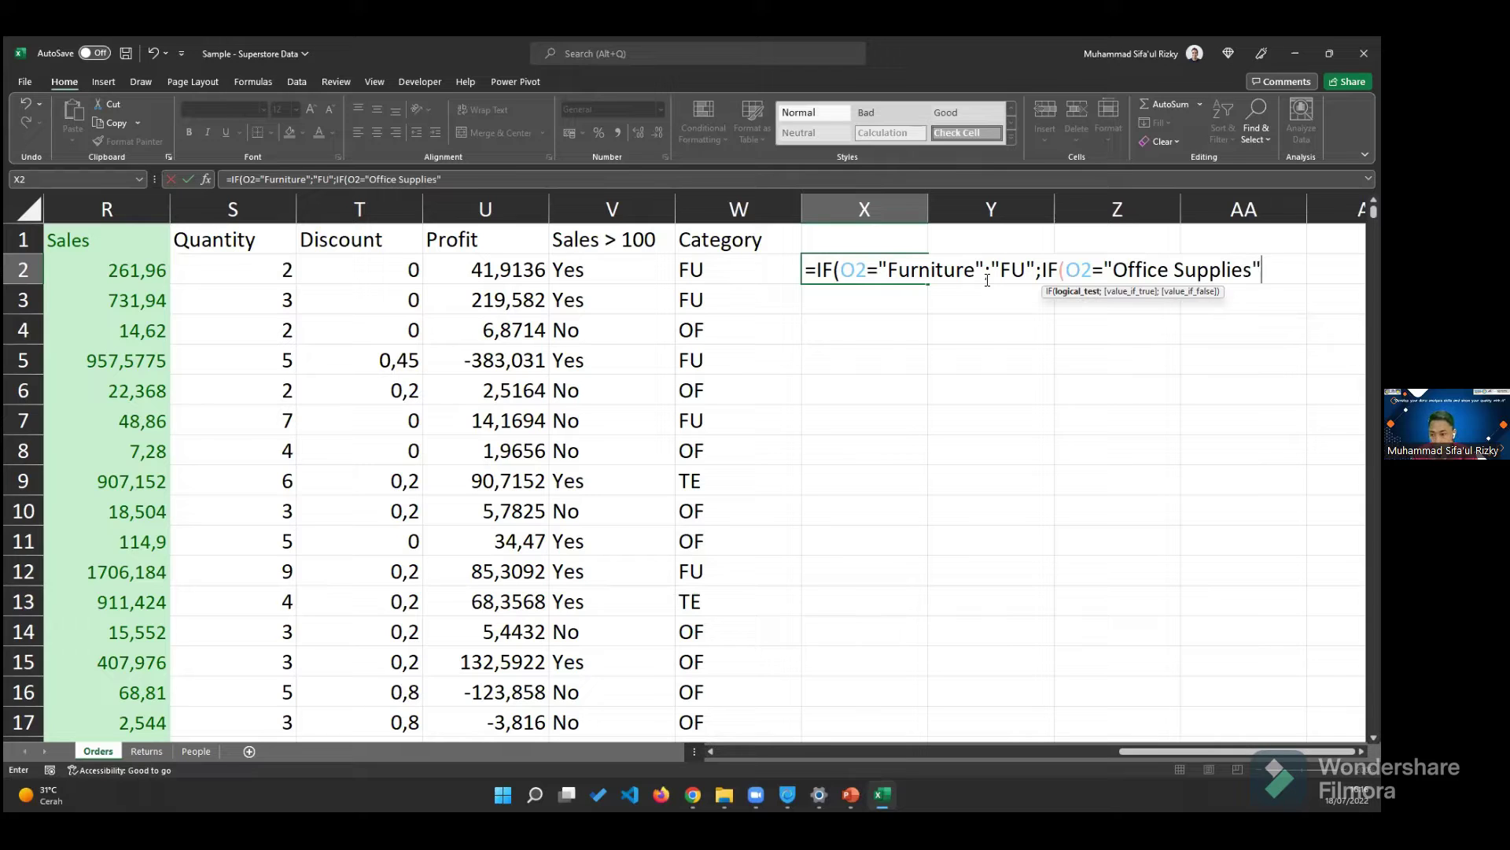
text(;)
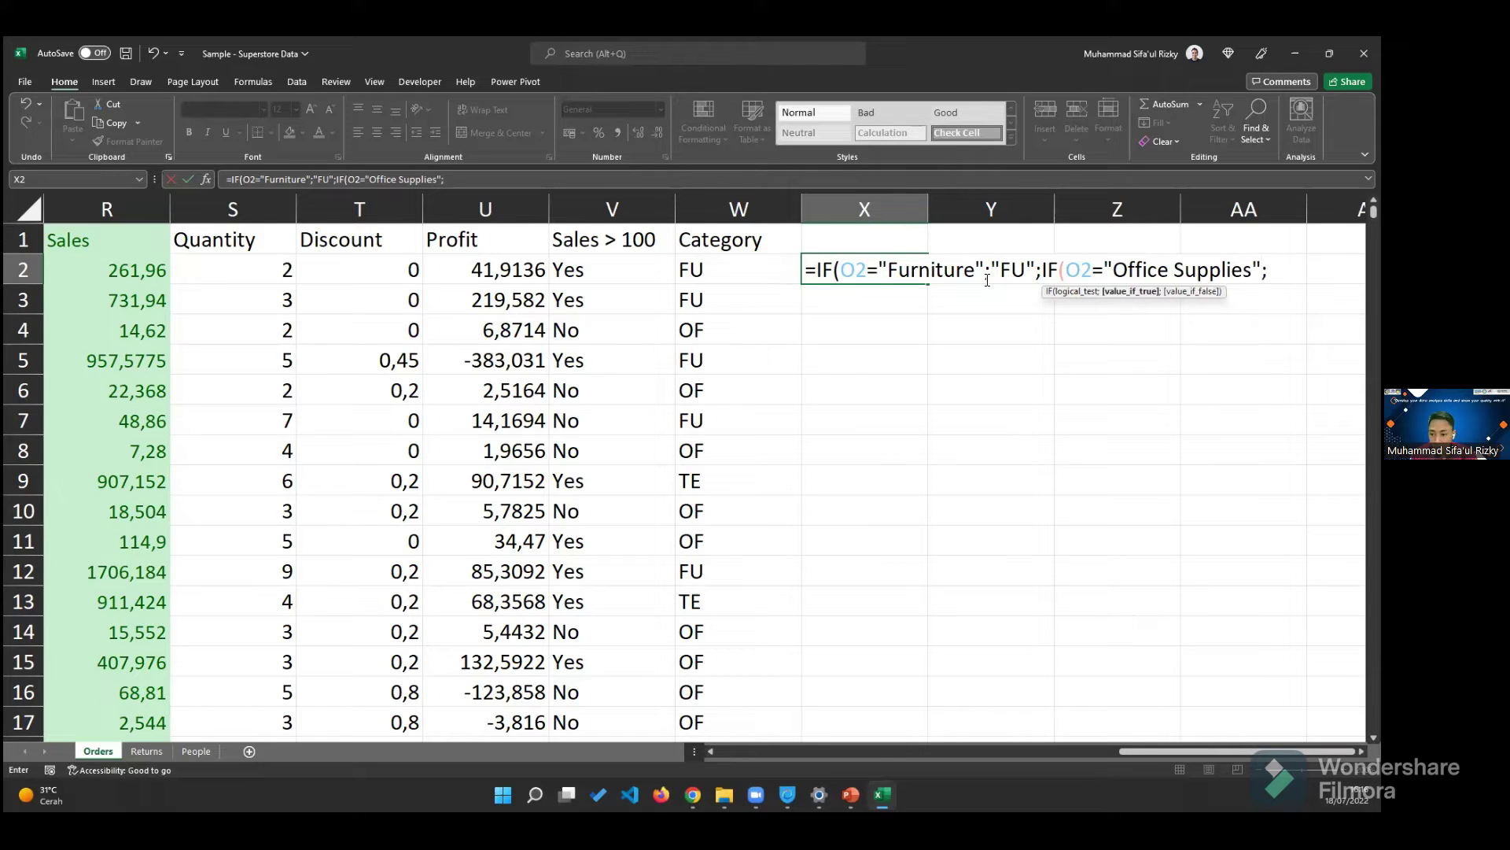
text("OF")
- Review the "Furniture" condition with its result and the nested "Office Supplies" IF in the X2 formula
key(alt+Tab)
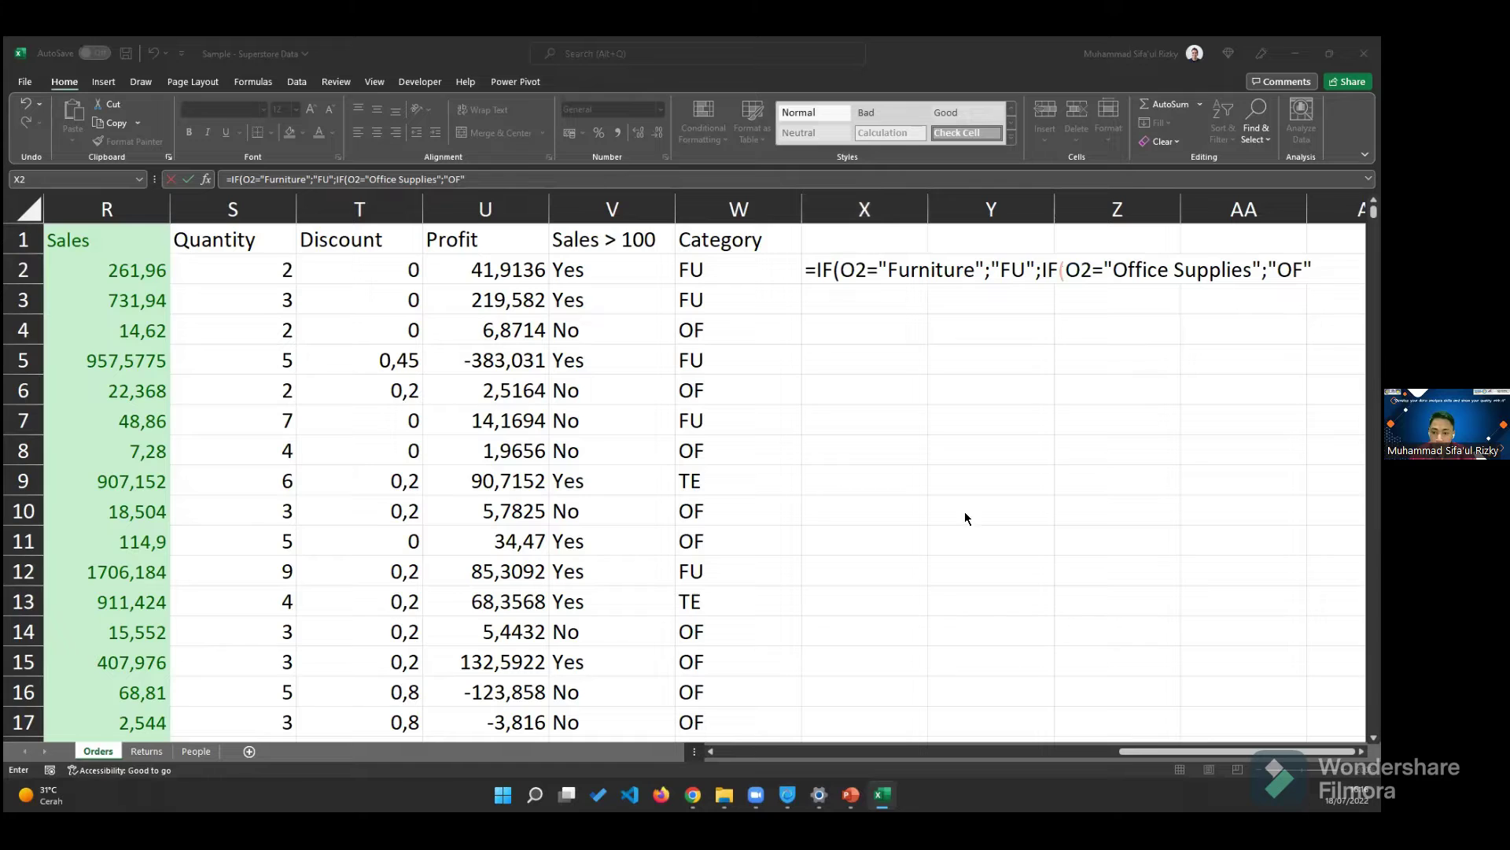
click(879, 269)
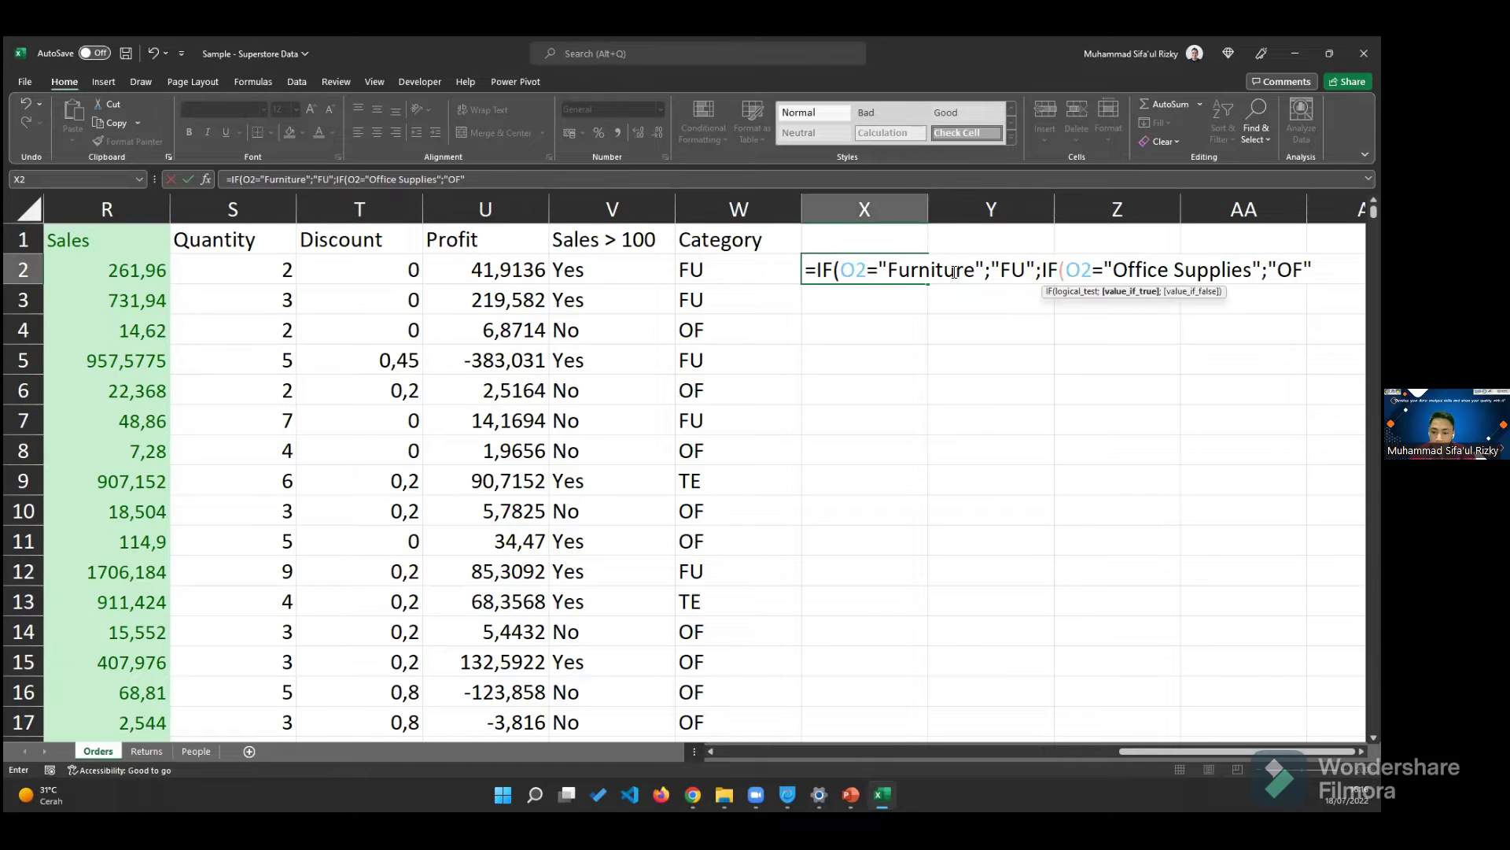
click(1034, 270)
key(ctrl+shift+Left)
key(ctrl+shift+Left)
key(ctrl+shift+Left)
key(ctrl+shift+Left)
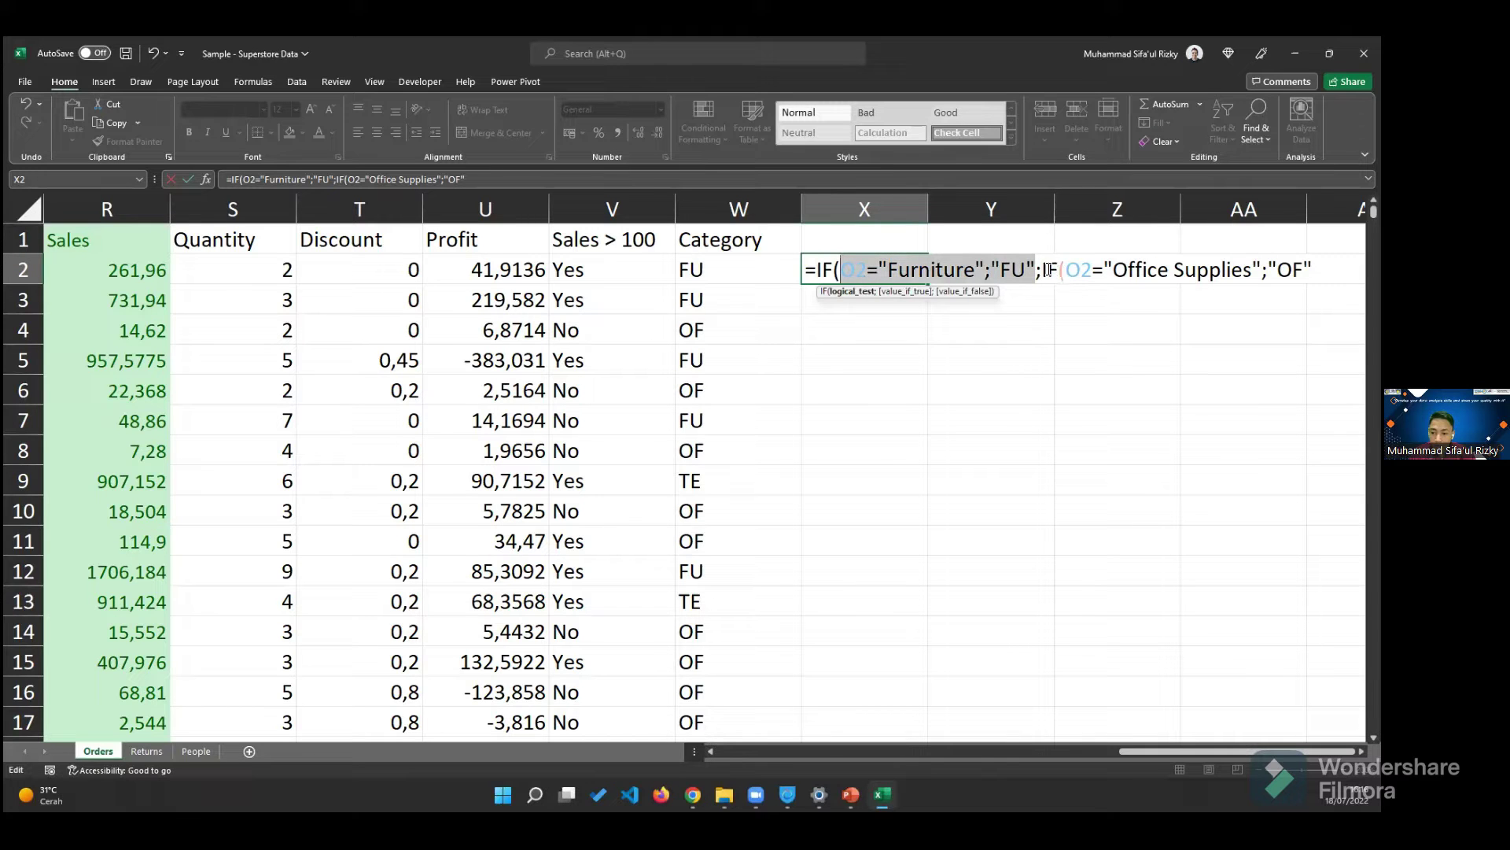
drag(1041, 270, 1314, 274)
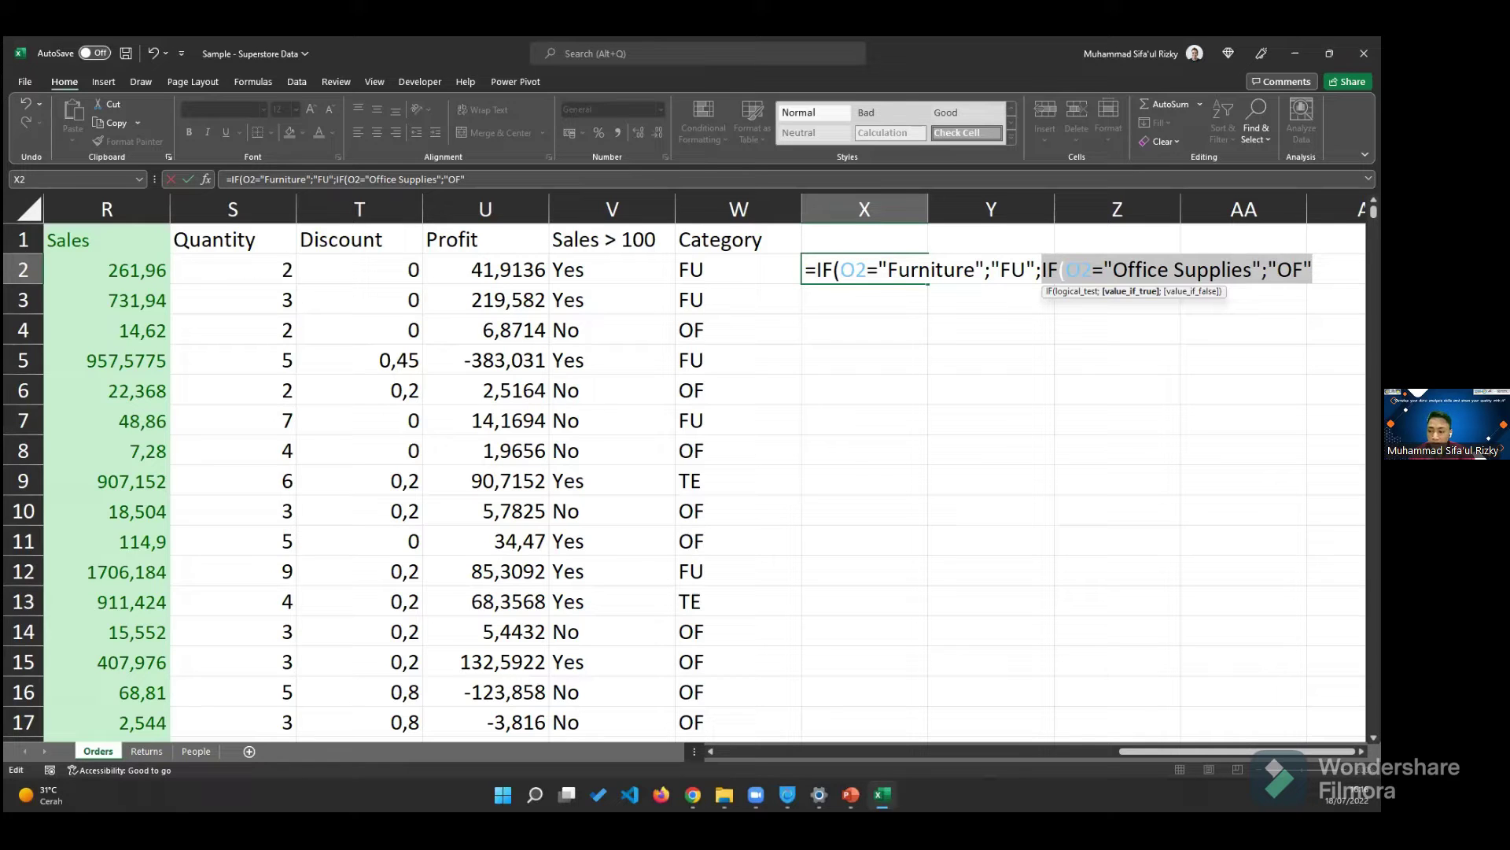
key(Right)
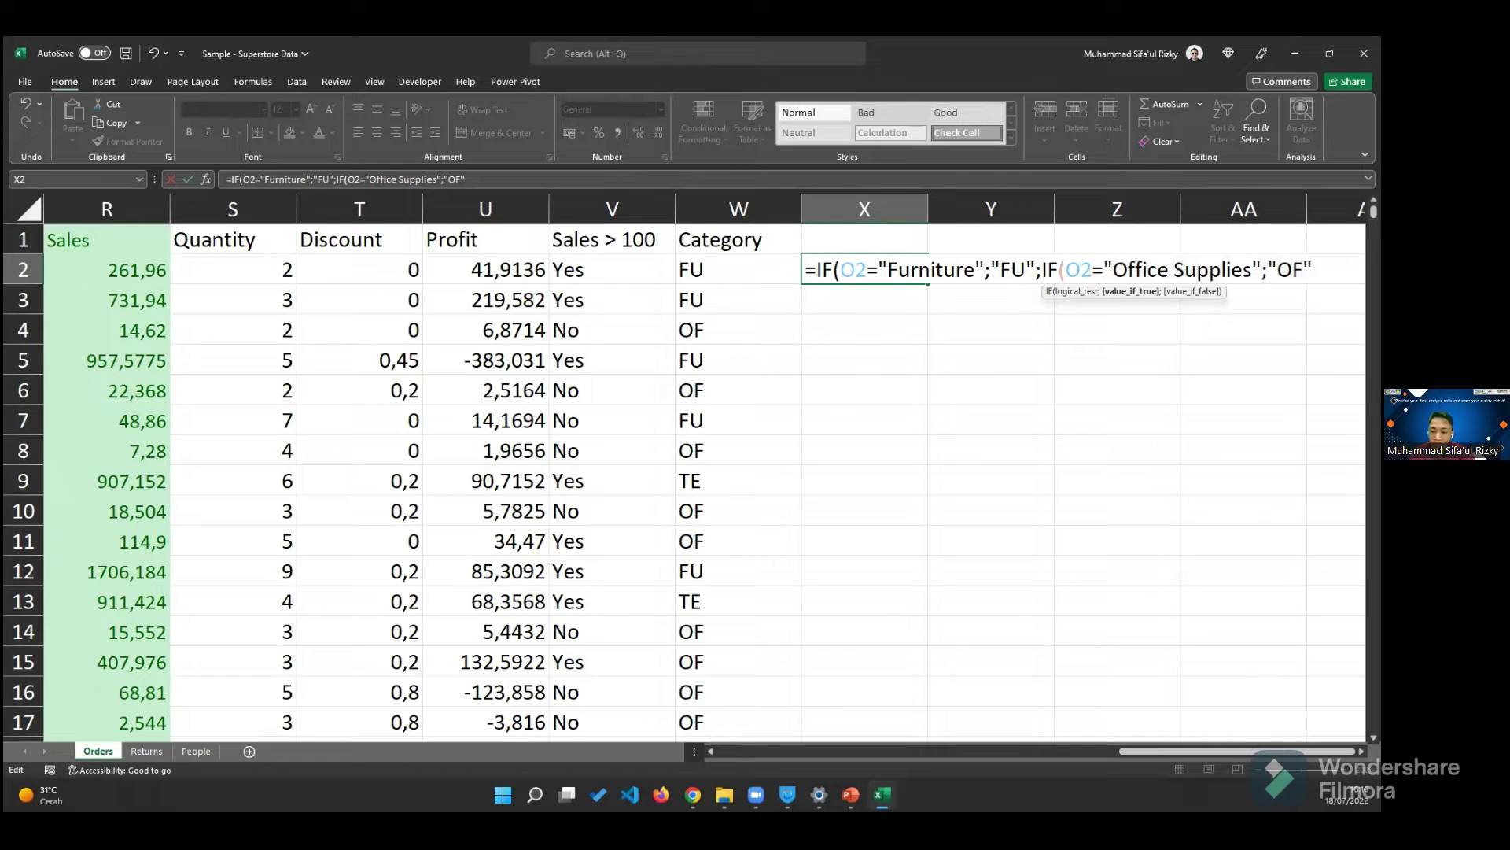
- Set the nested IF's value-if-false to "TE" and close the parentheses of both IF functions
text(;)
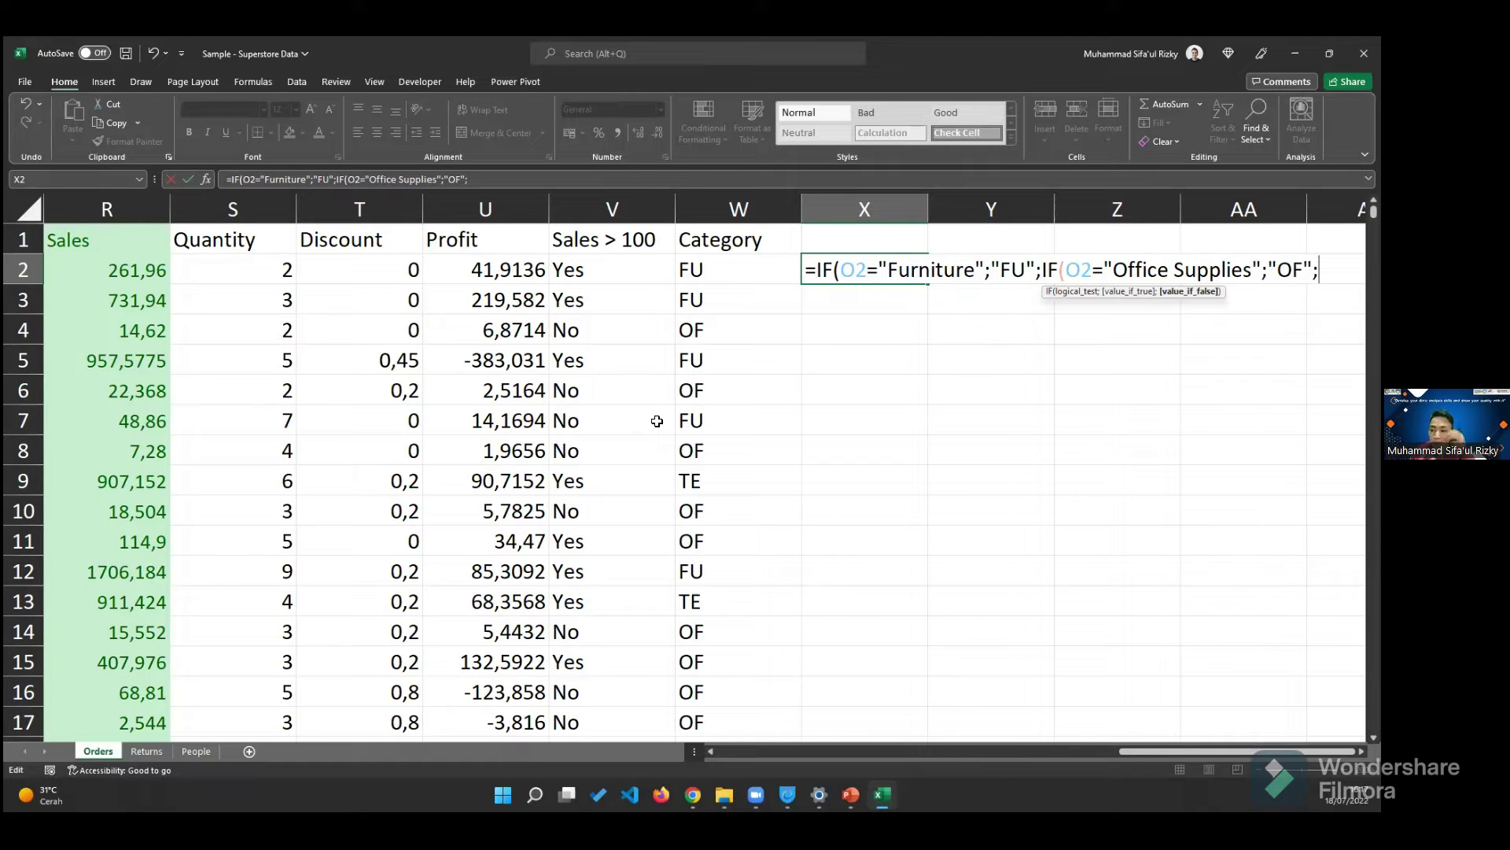
text("TE)
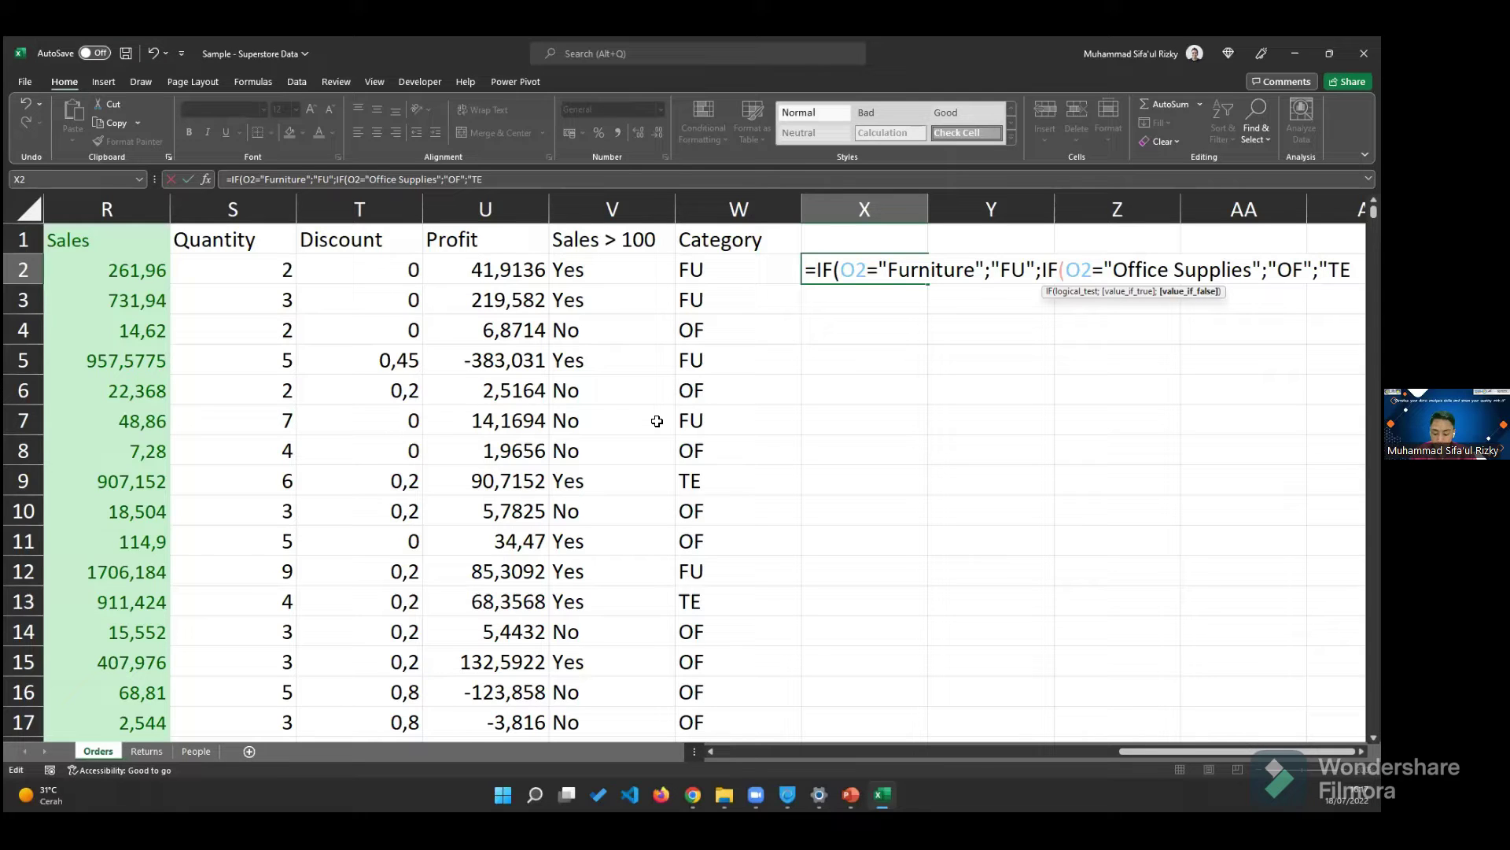
text(")
text()))
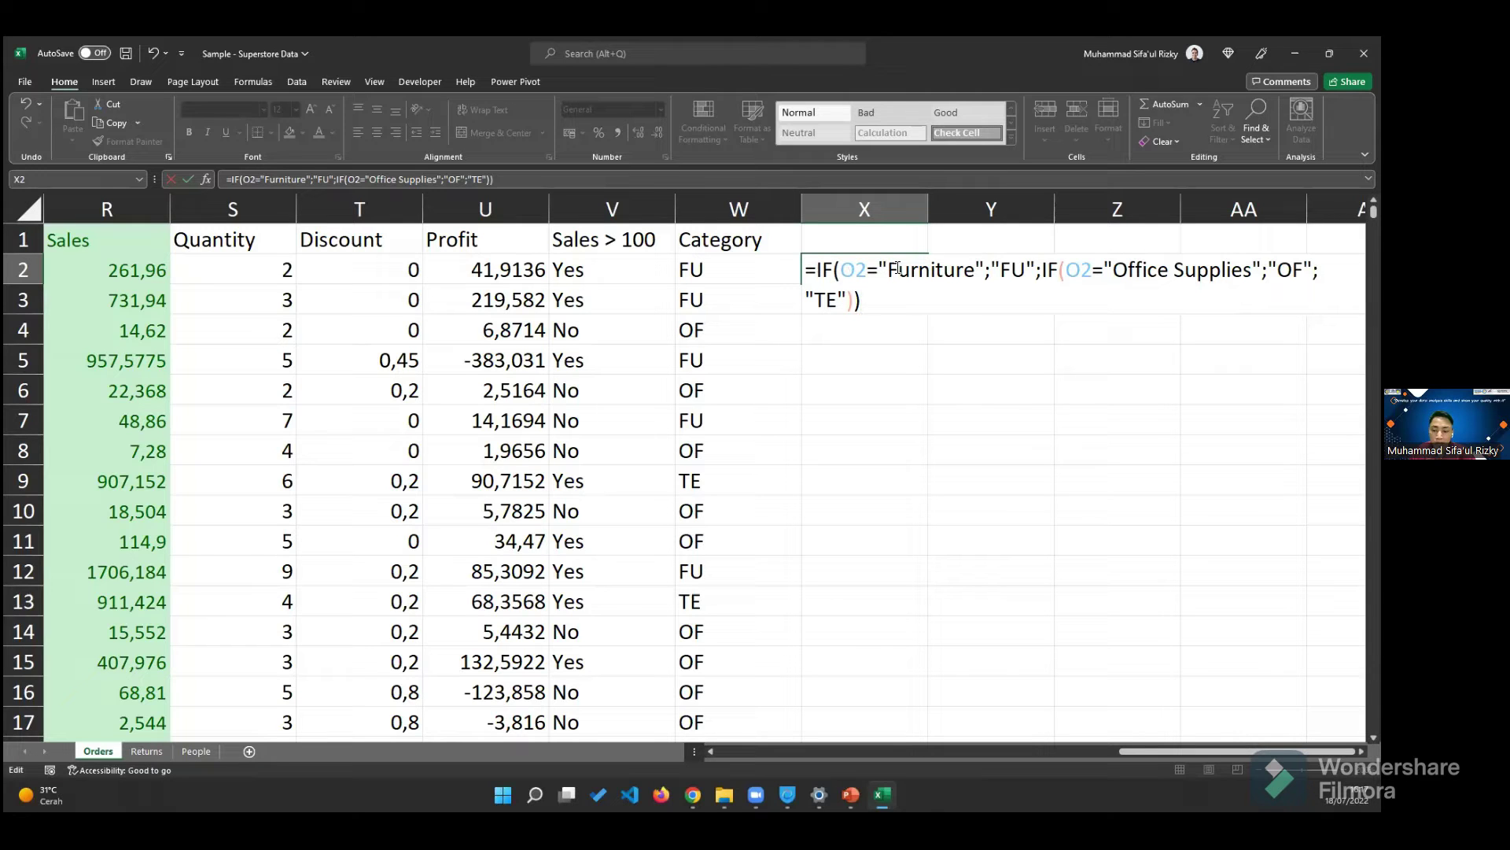
- Review the nested IF formula in X2, confirm it and fill it down the data rows of column X
drag(984, 269, 852, 260)
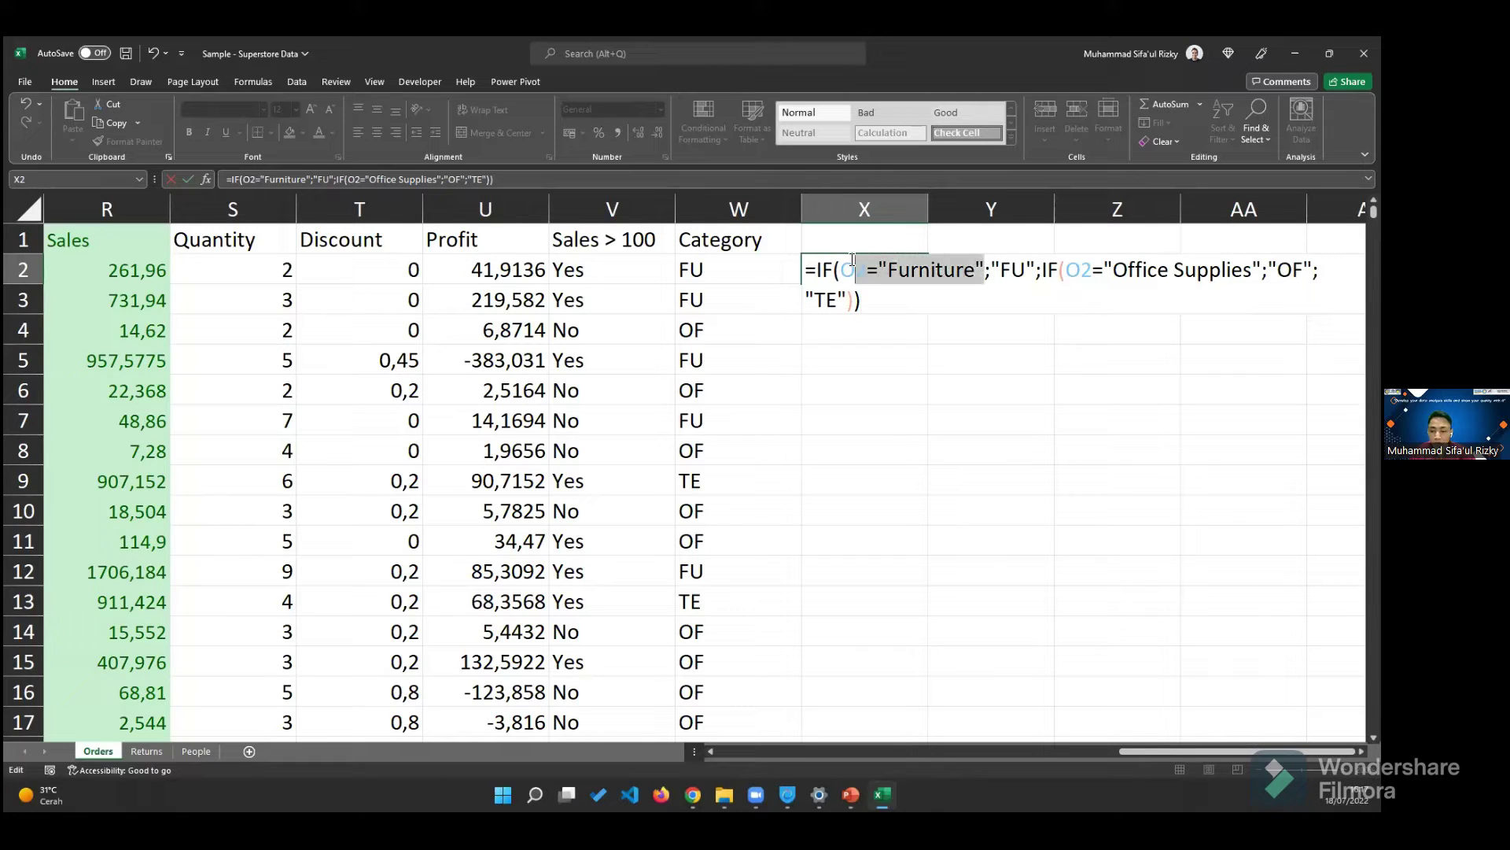
drag(992, 267, 1312, 272)
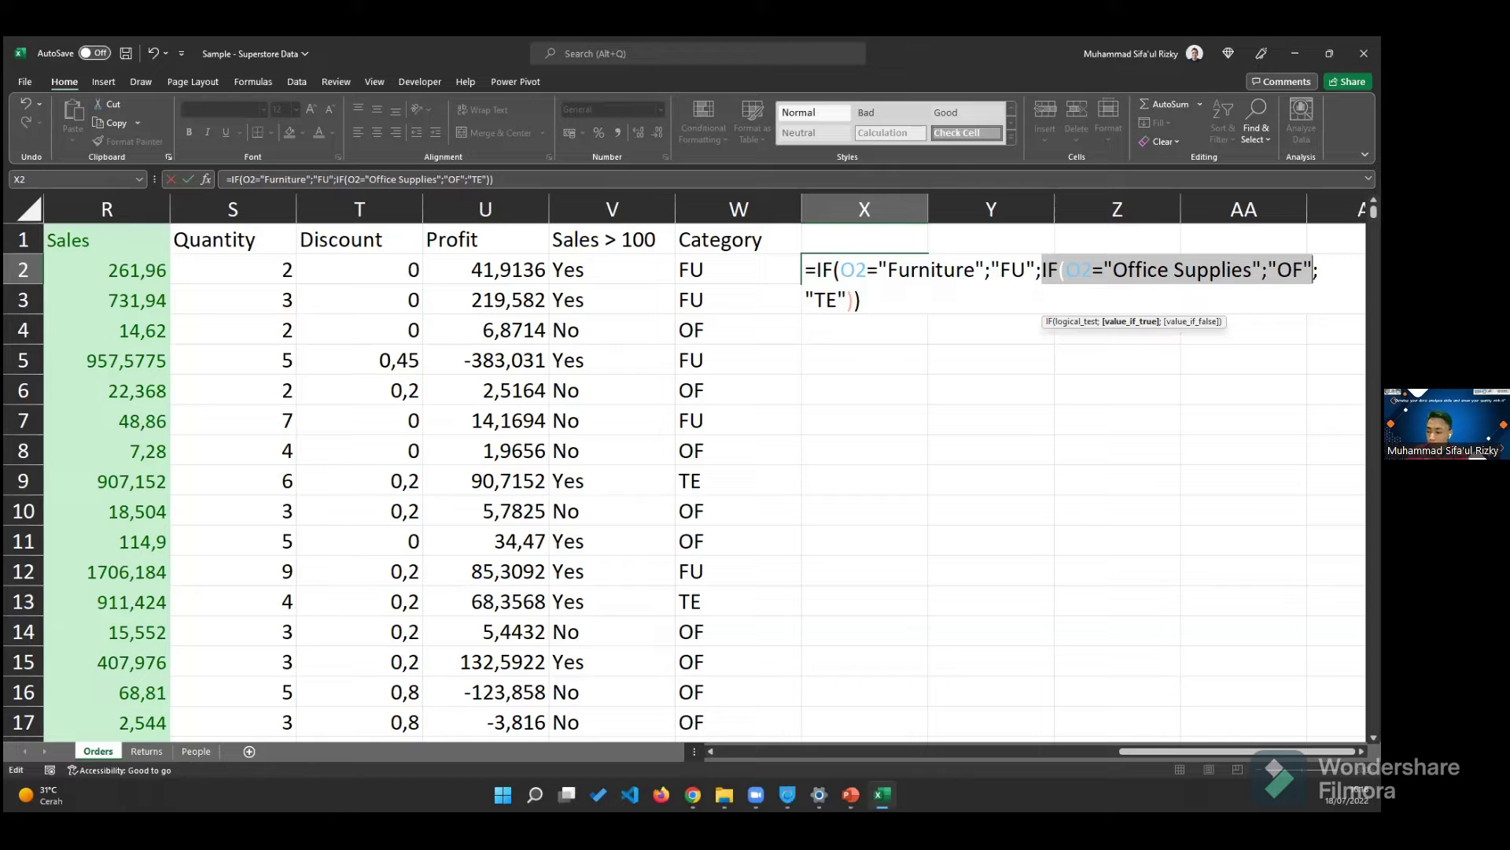
click(848, 301)
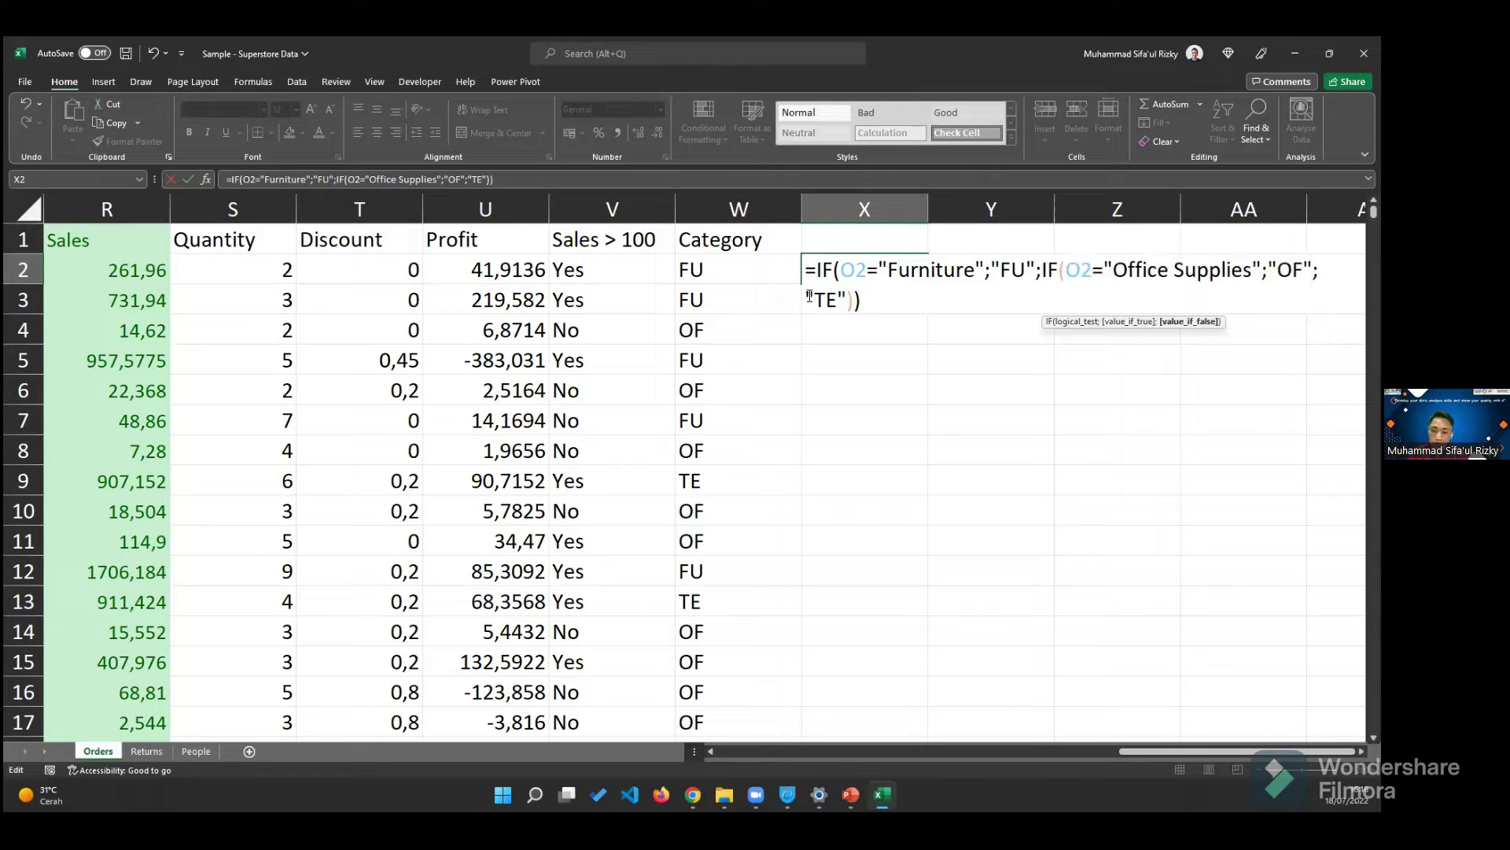
text())
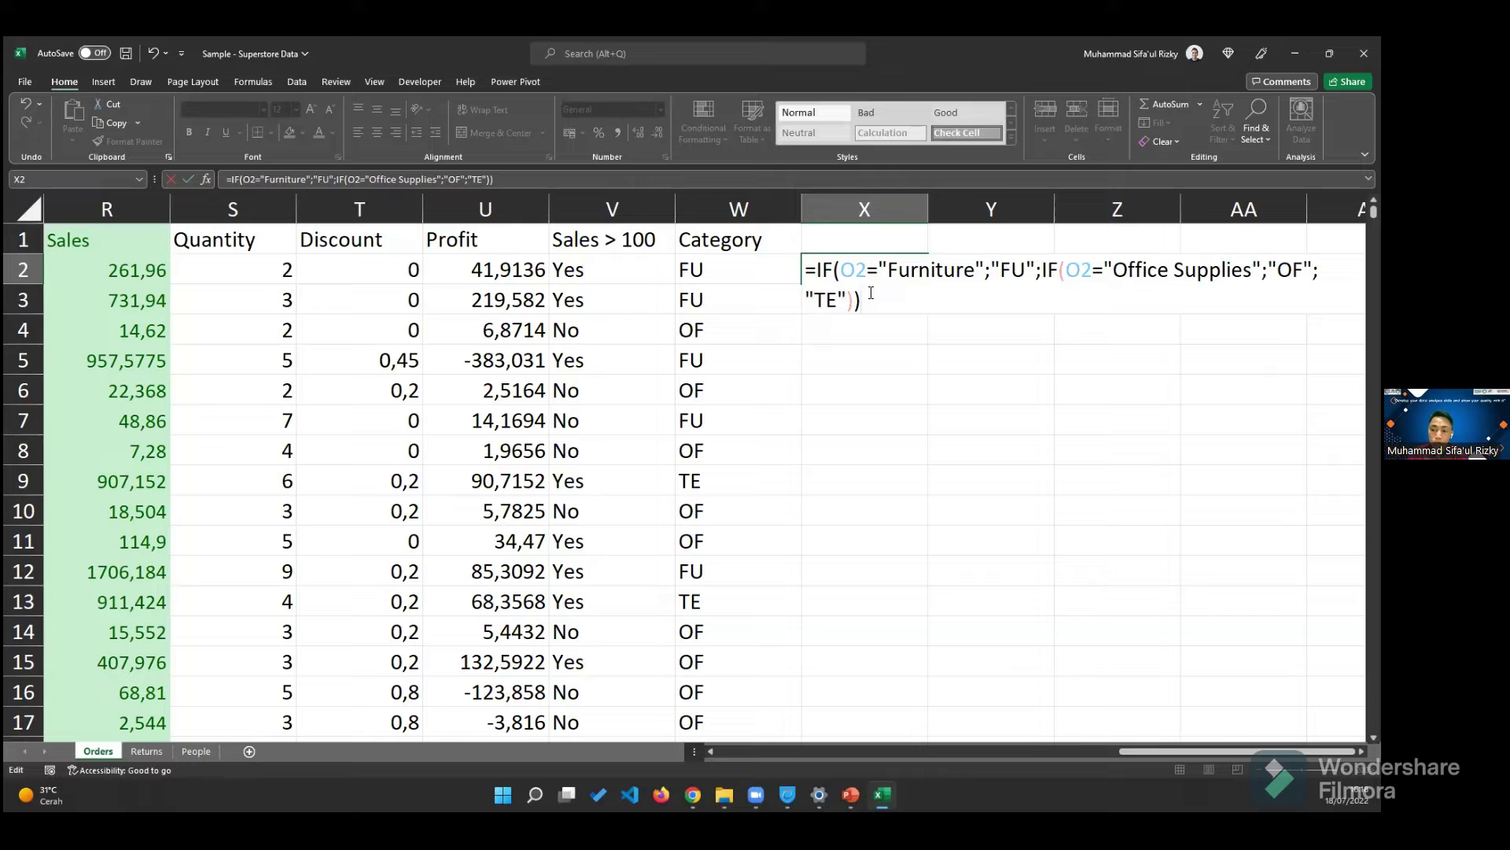
key(Return)
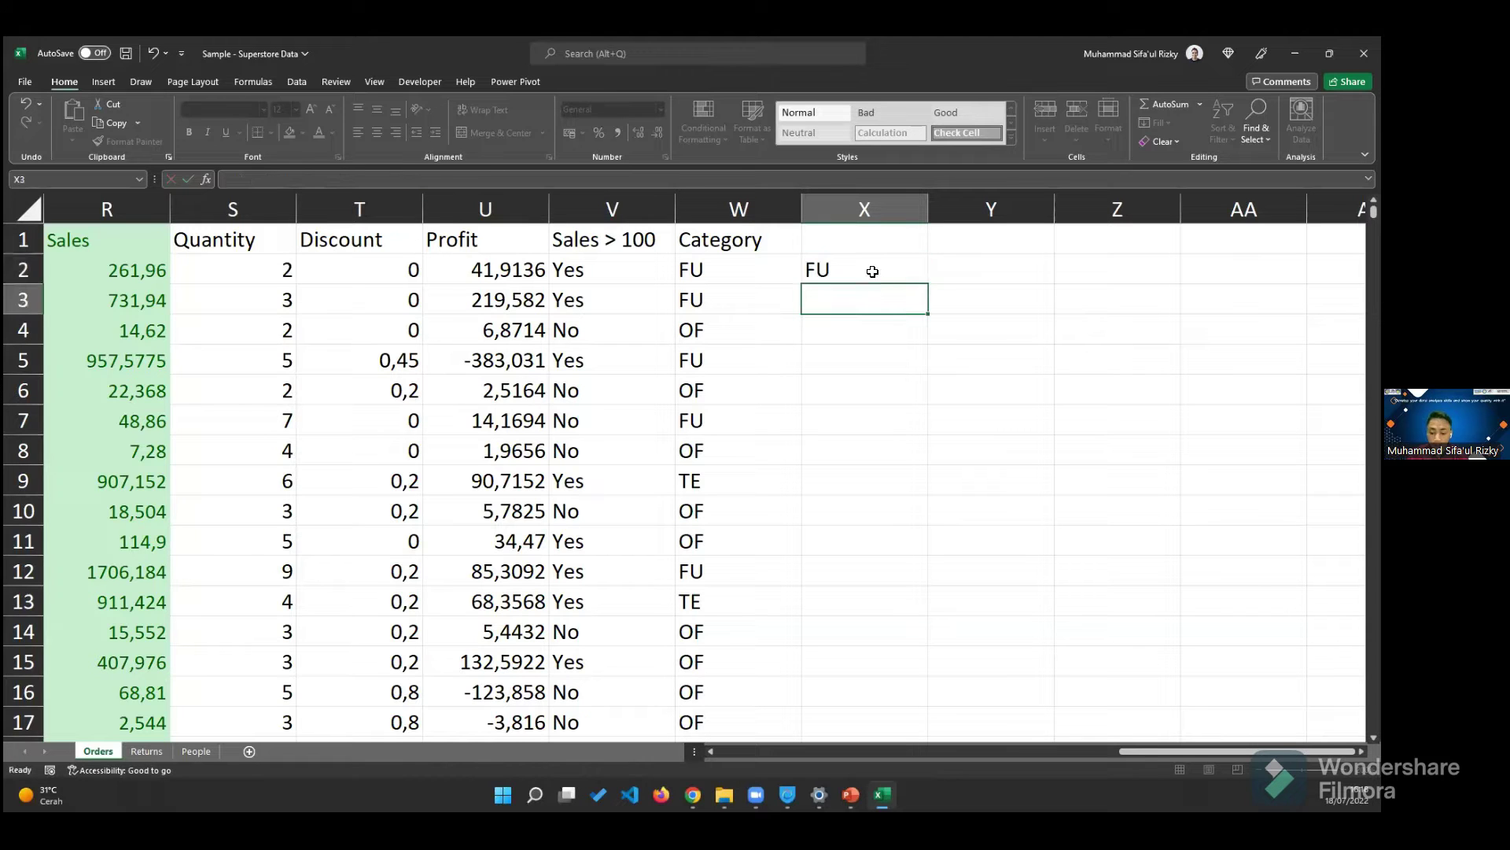
click(871, 274)
double_click(928, 283)
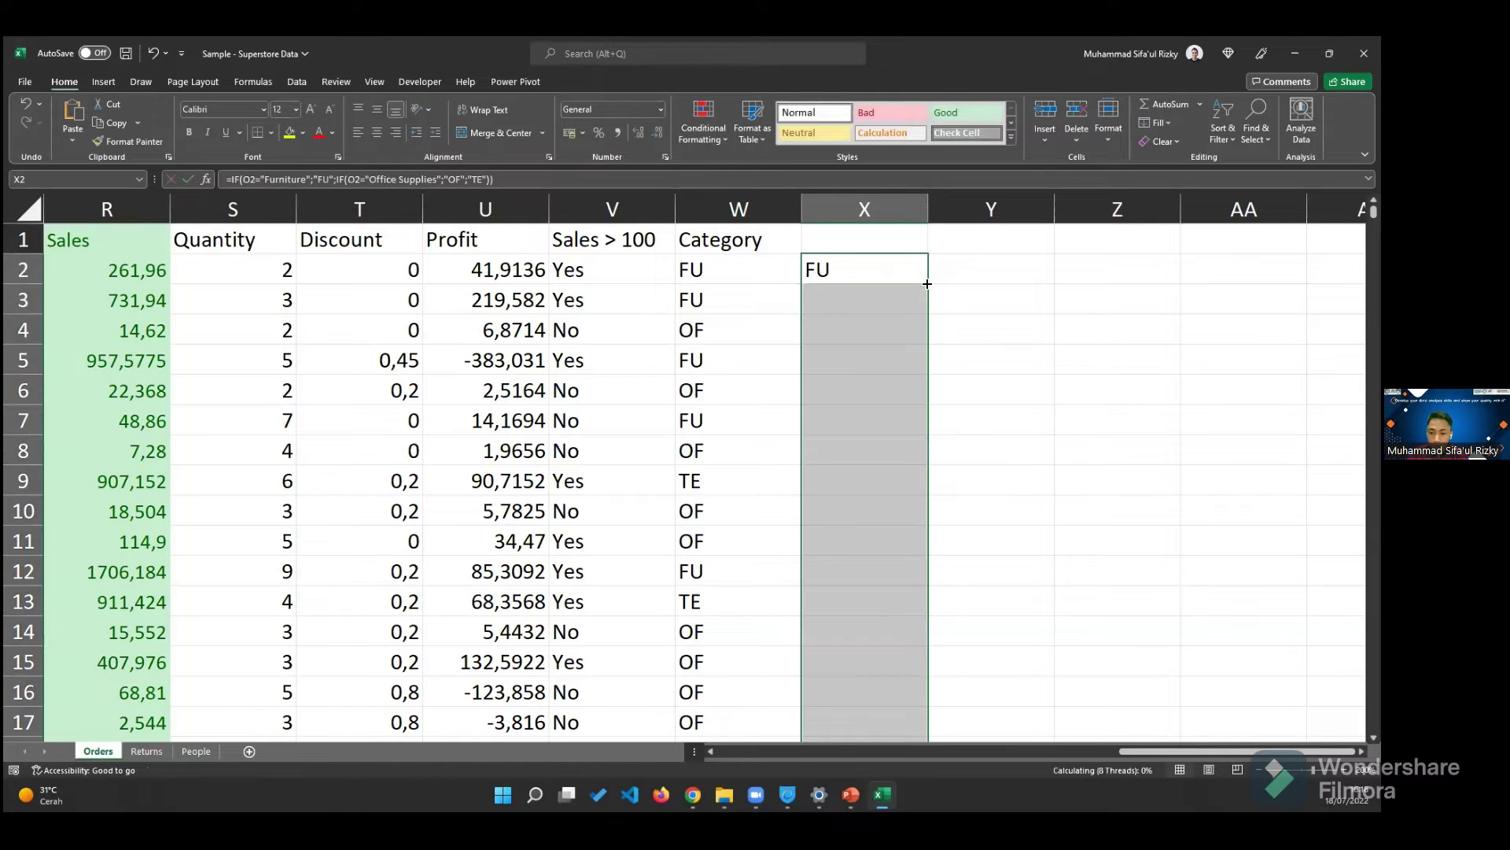
- Compare the filled codes in columns W and X, and copy the "Category" header from W1 to X1
click(880, 391)
scroll(787, 354, down, 7)
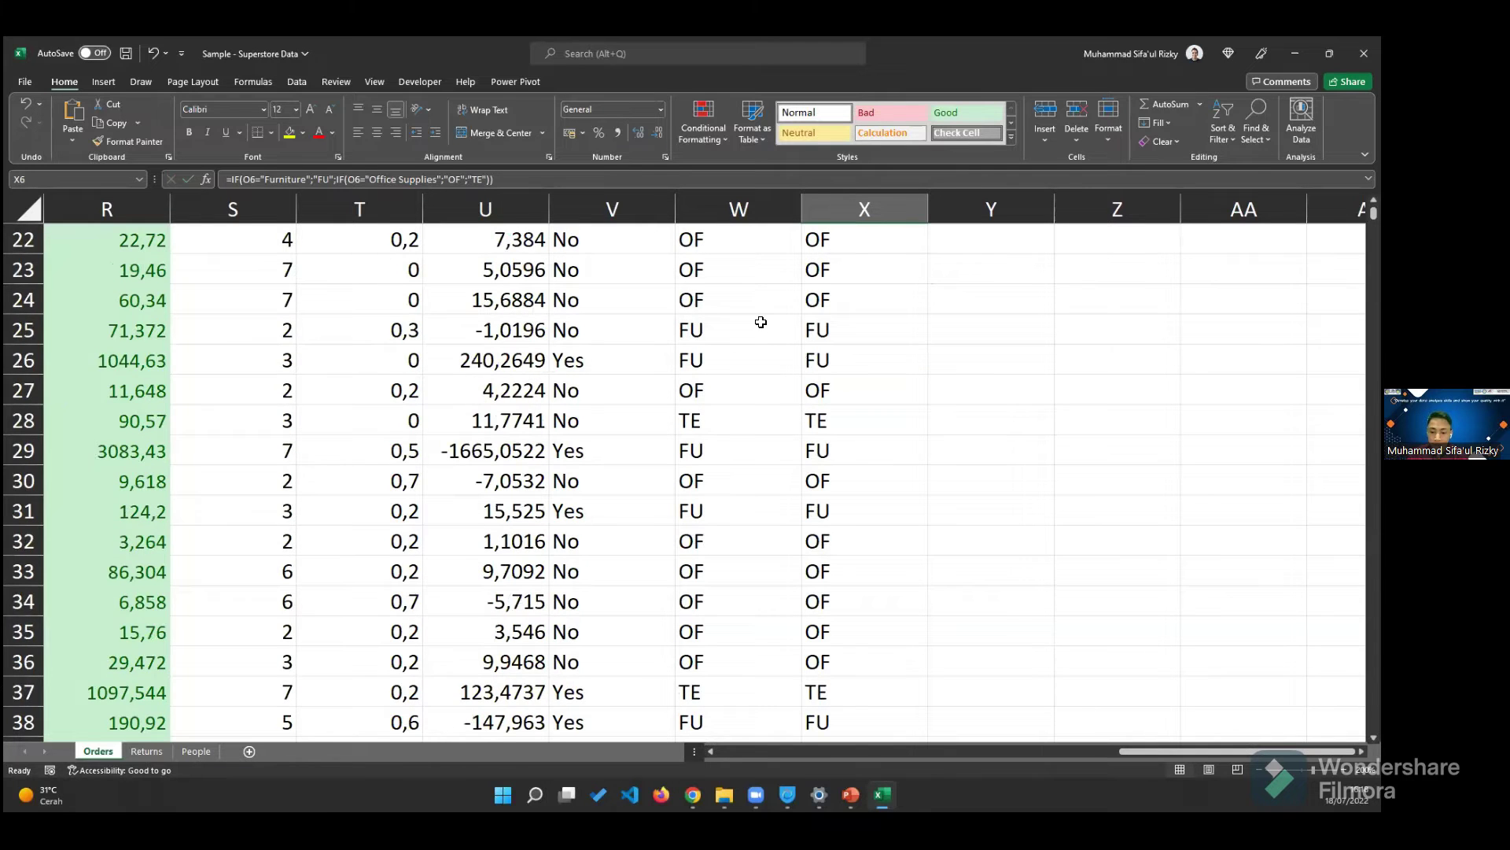
scroll(761, 322, up, 7)
click(791, 244)
drag(802, 253, 869, 251)
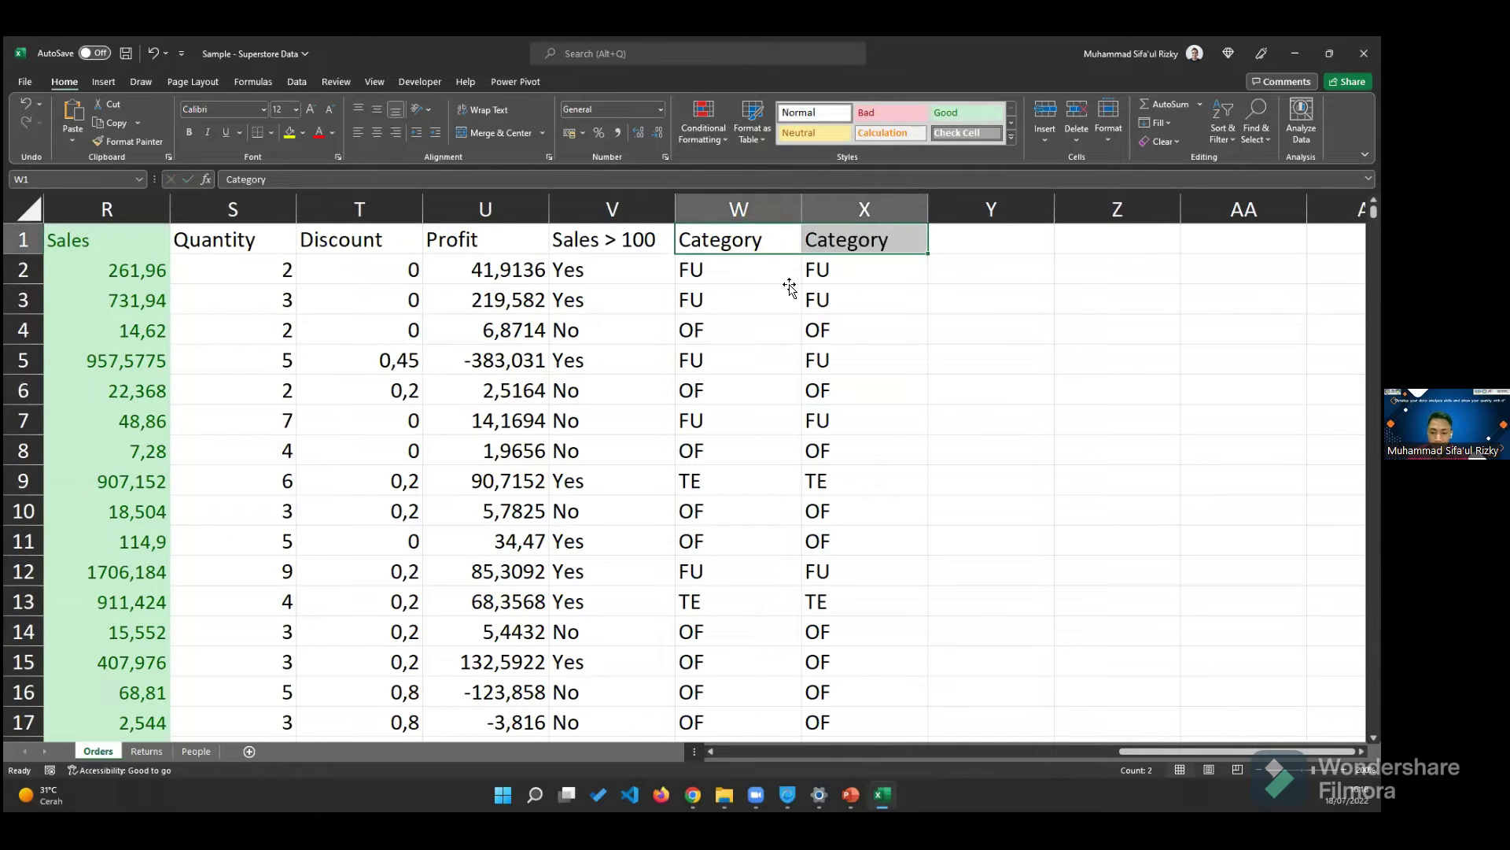
- Compare the IFS formula in W2 with the nested IF formula in X2, leaving both as they are
click(743, 303)
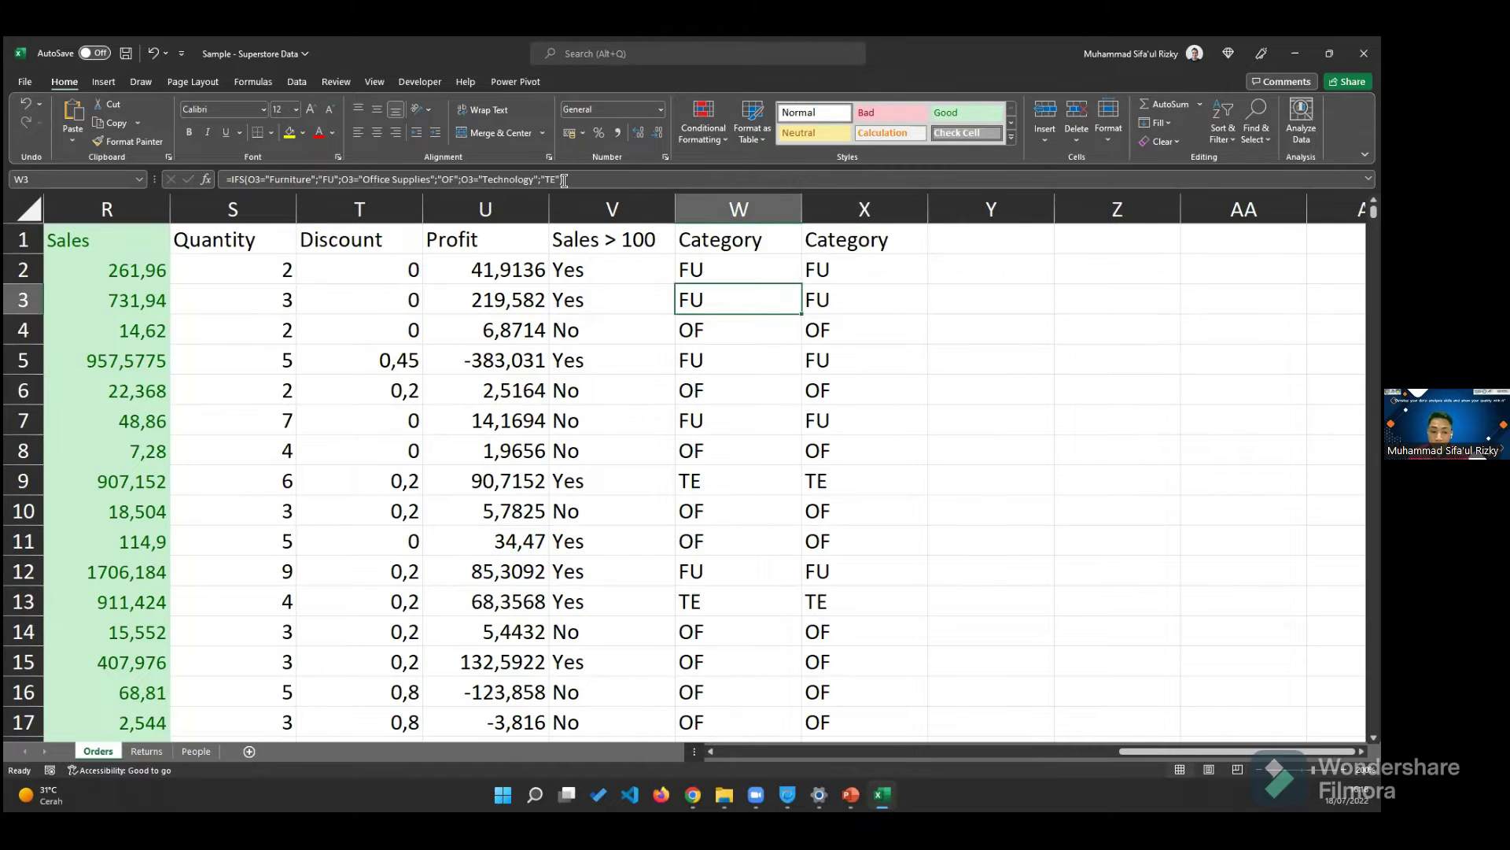
click(759, 274)
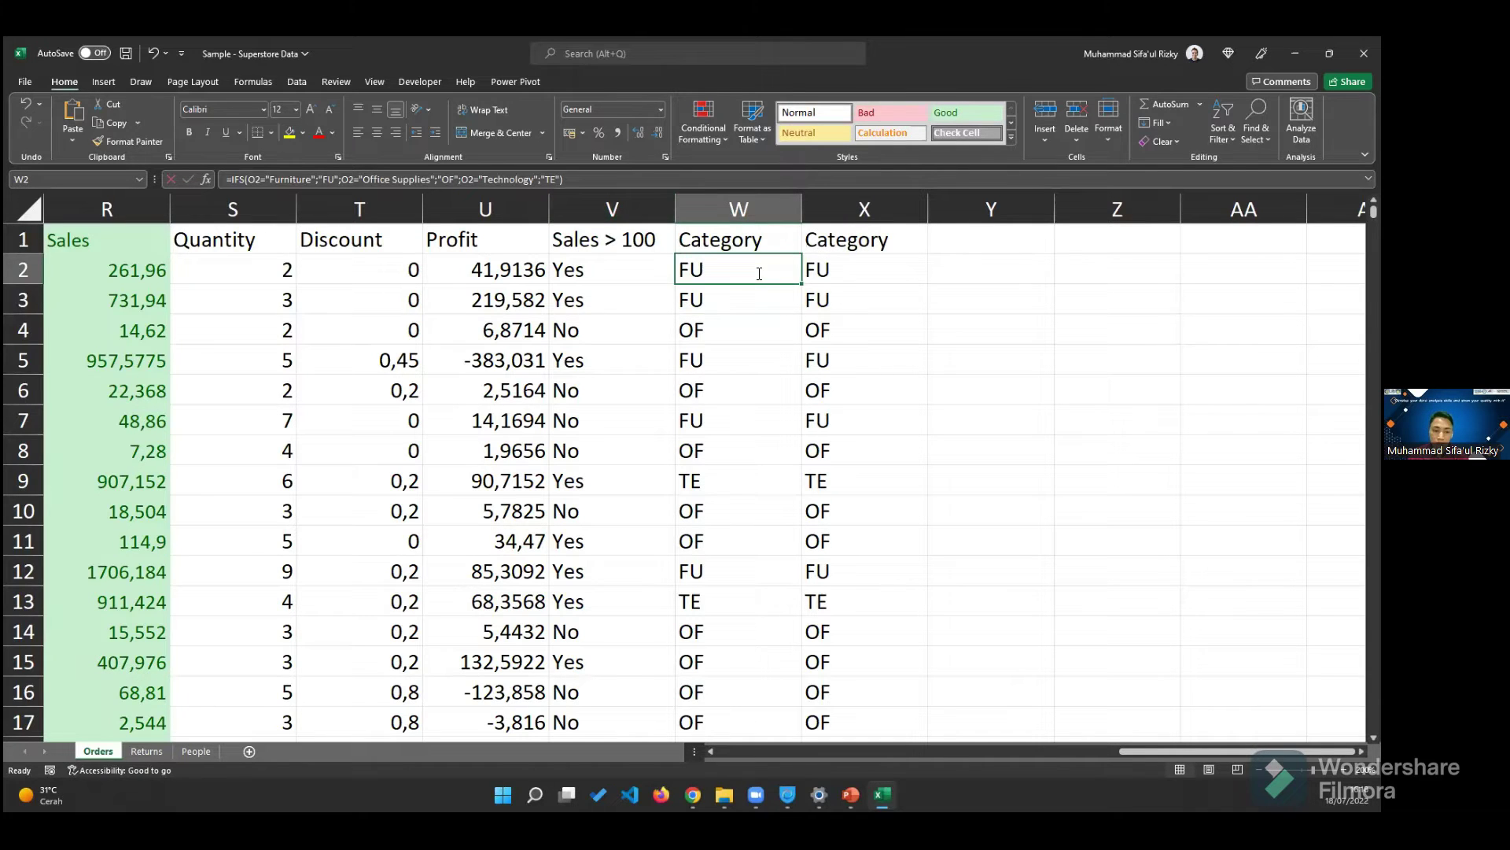
double_click(759, 273)
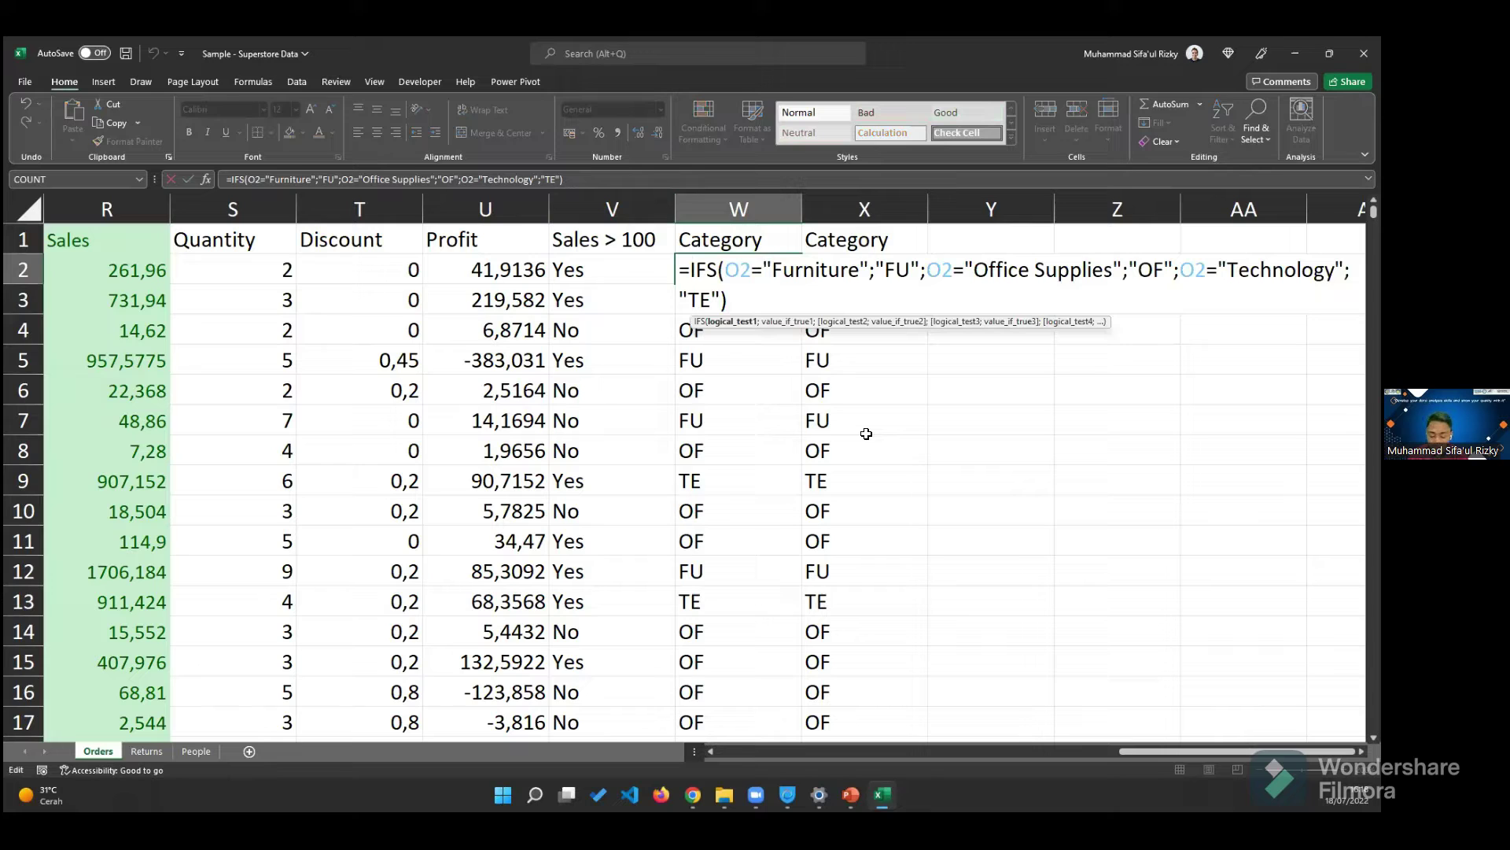
key(Return)
double_click(852, 274)
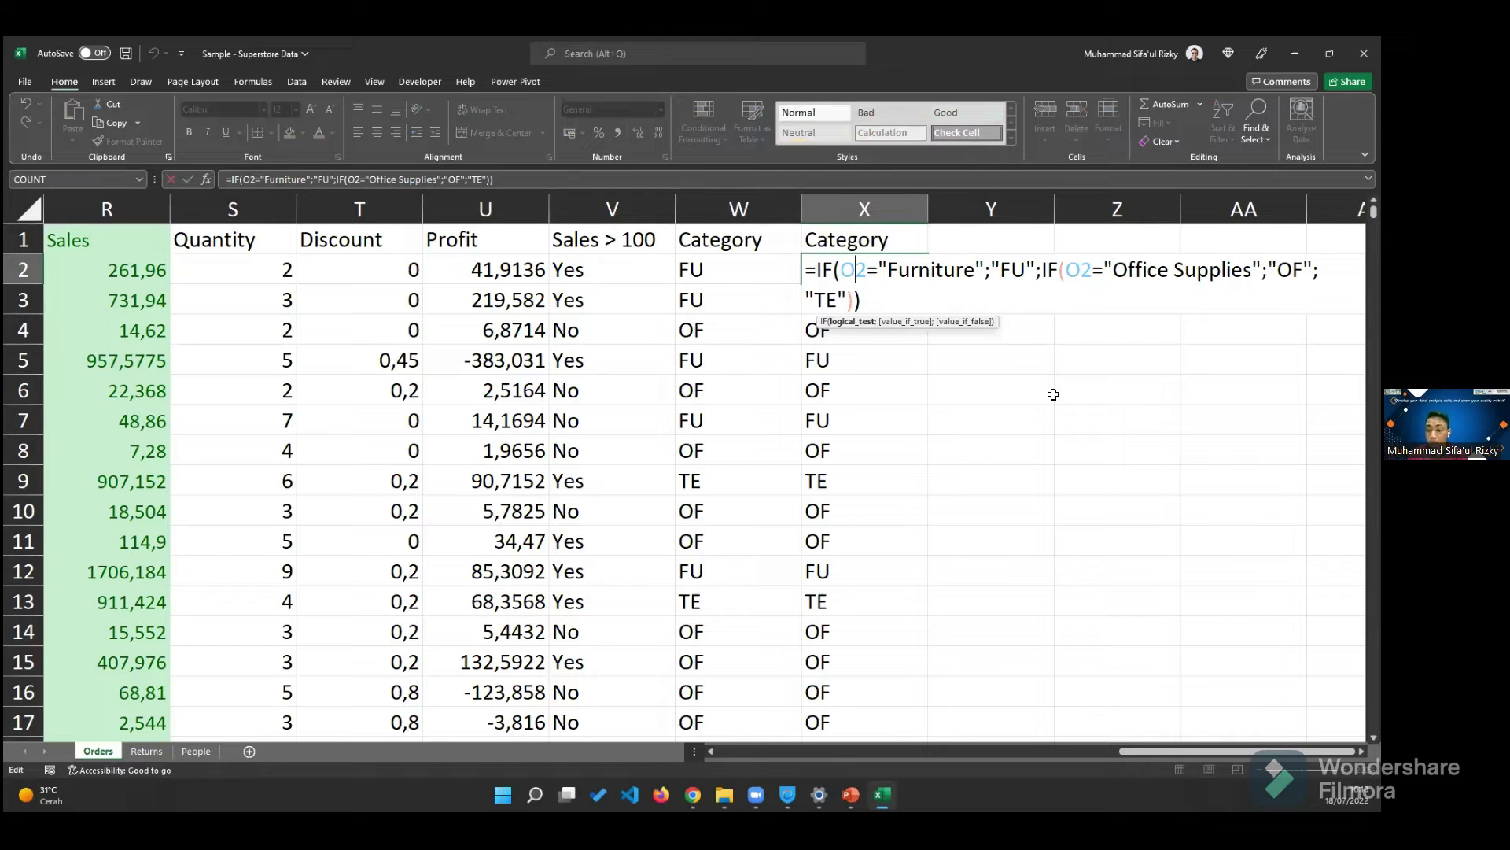
key(Return)
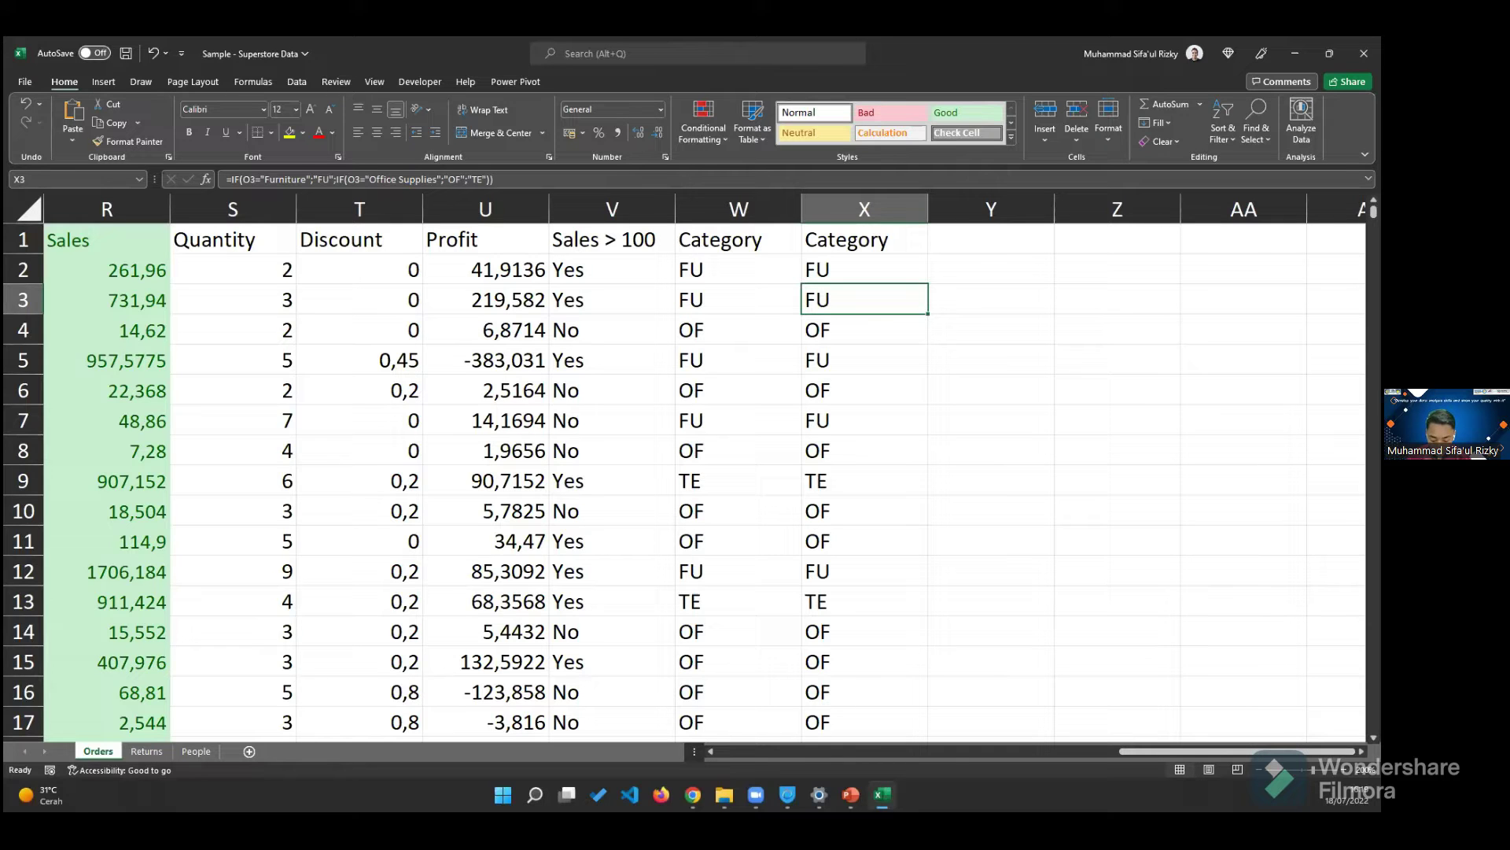
- Switch to the PowerPoint slide show and advance from "IF and IFS" to the "Implementation" slide
key(alt+Tab)
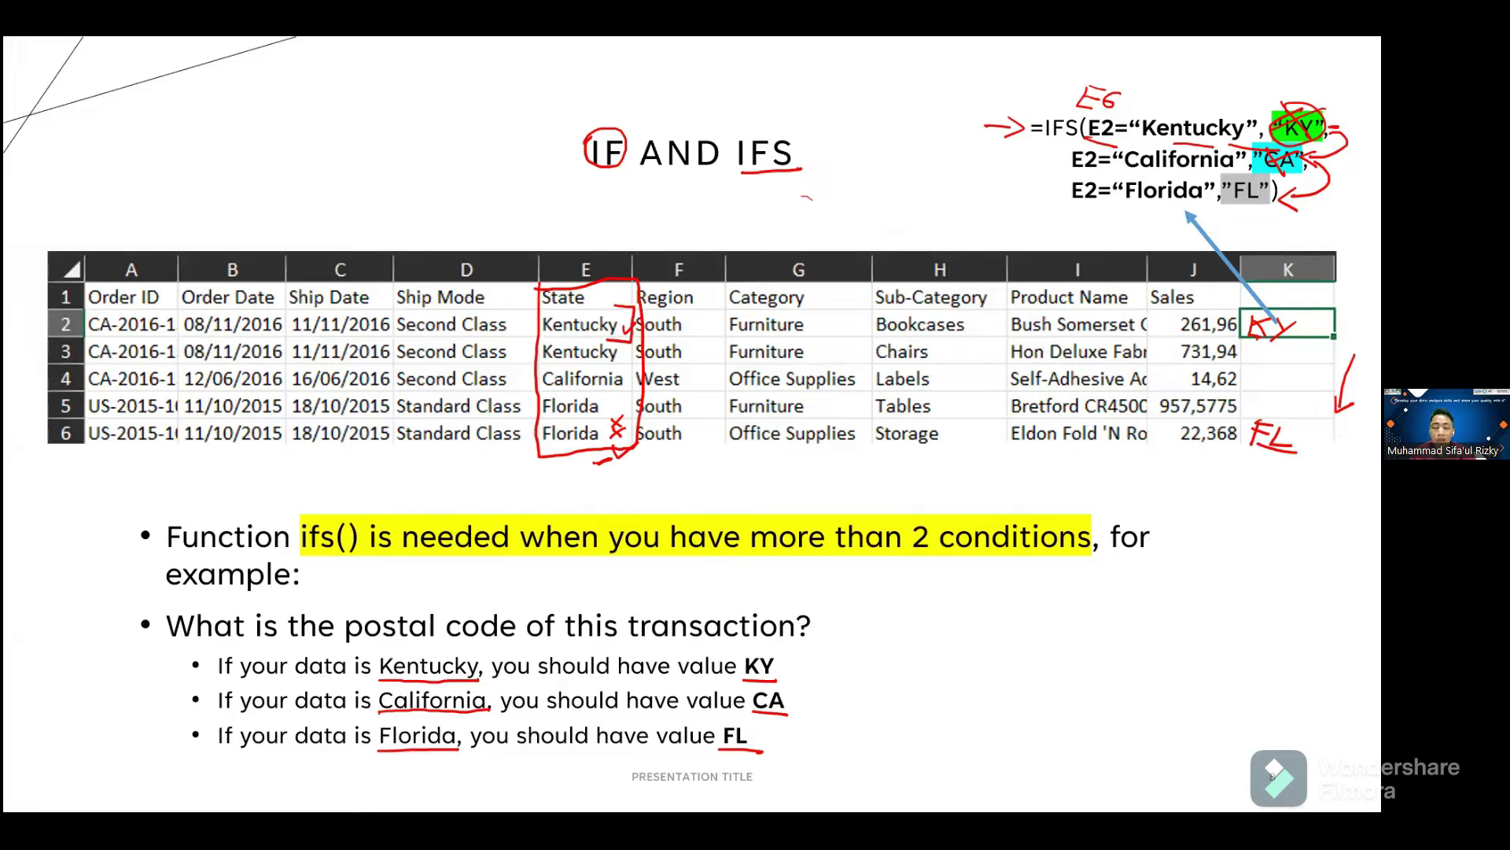
key(Right)
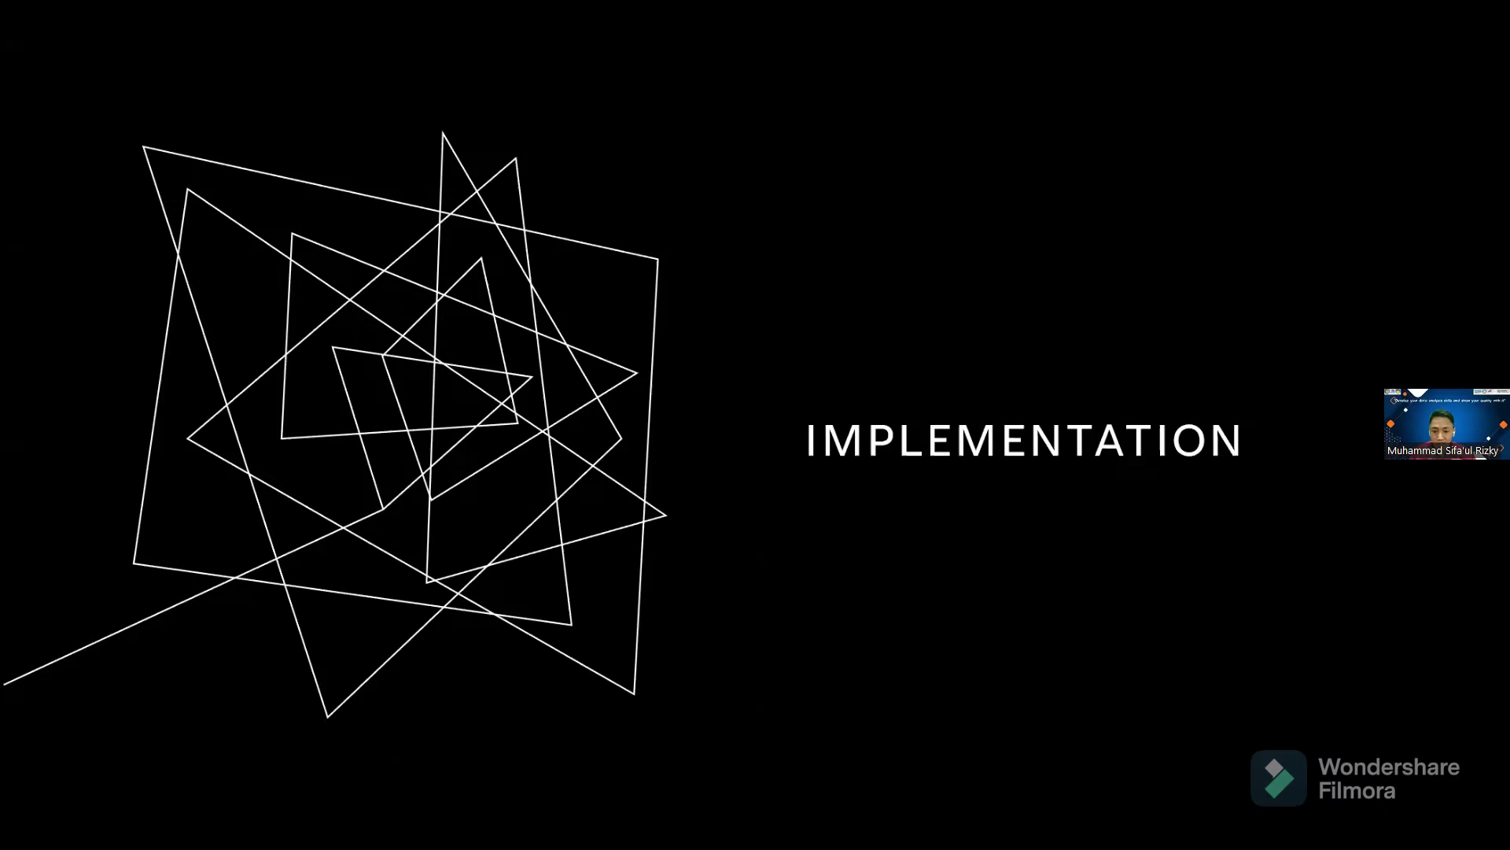
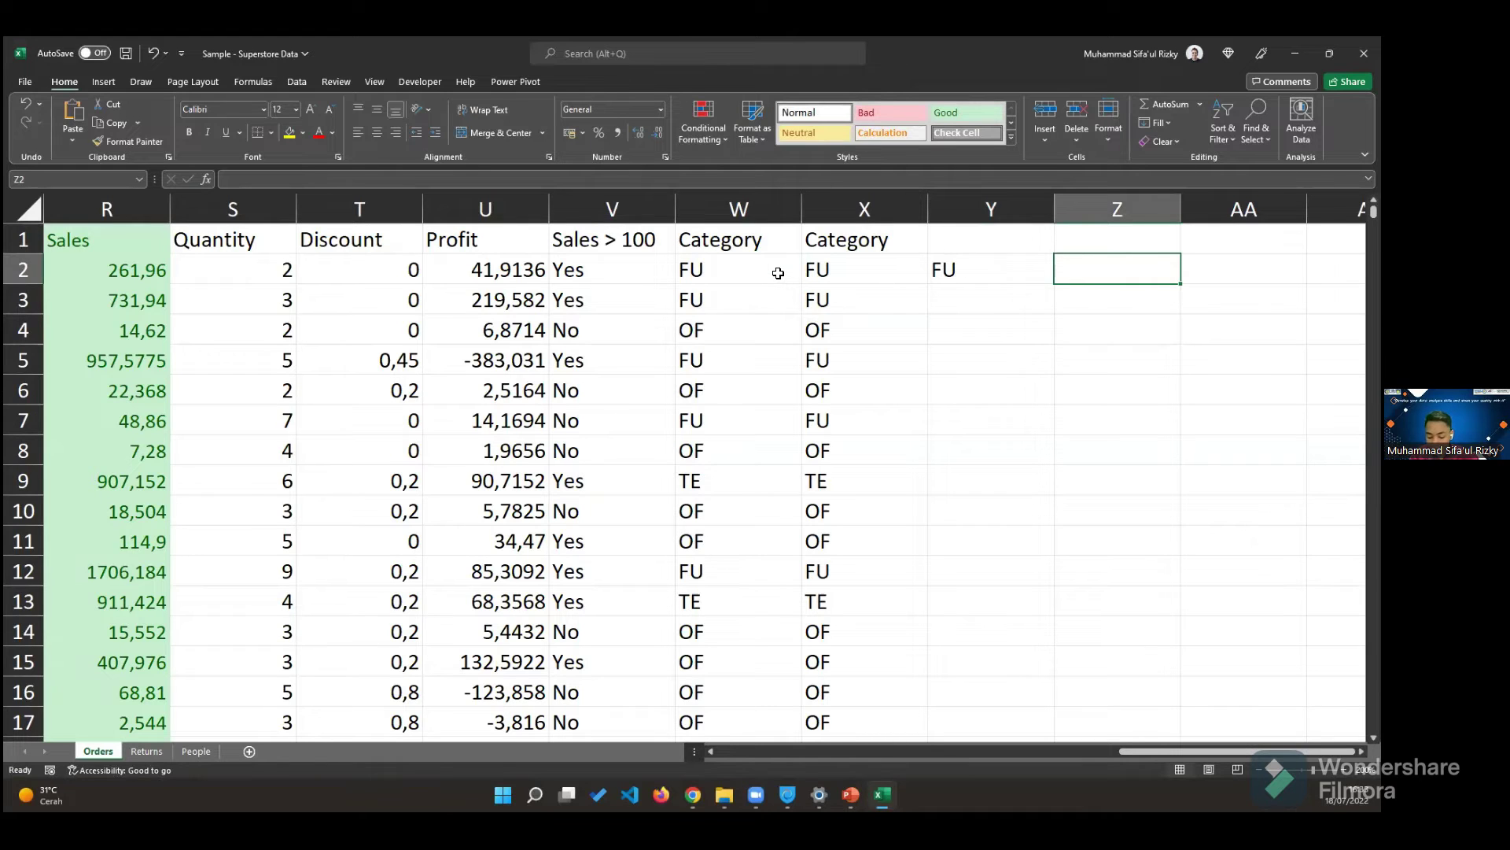
click(751, 277)
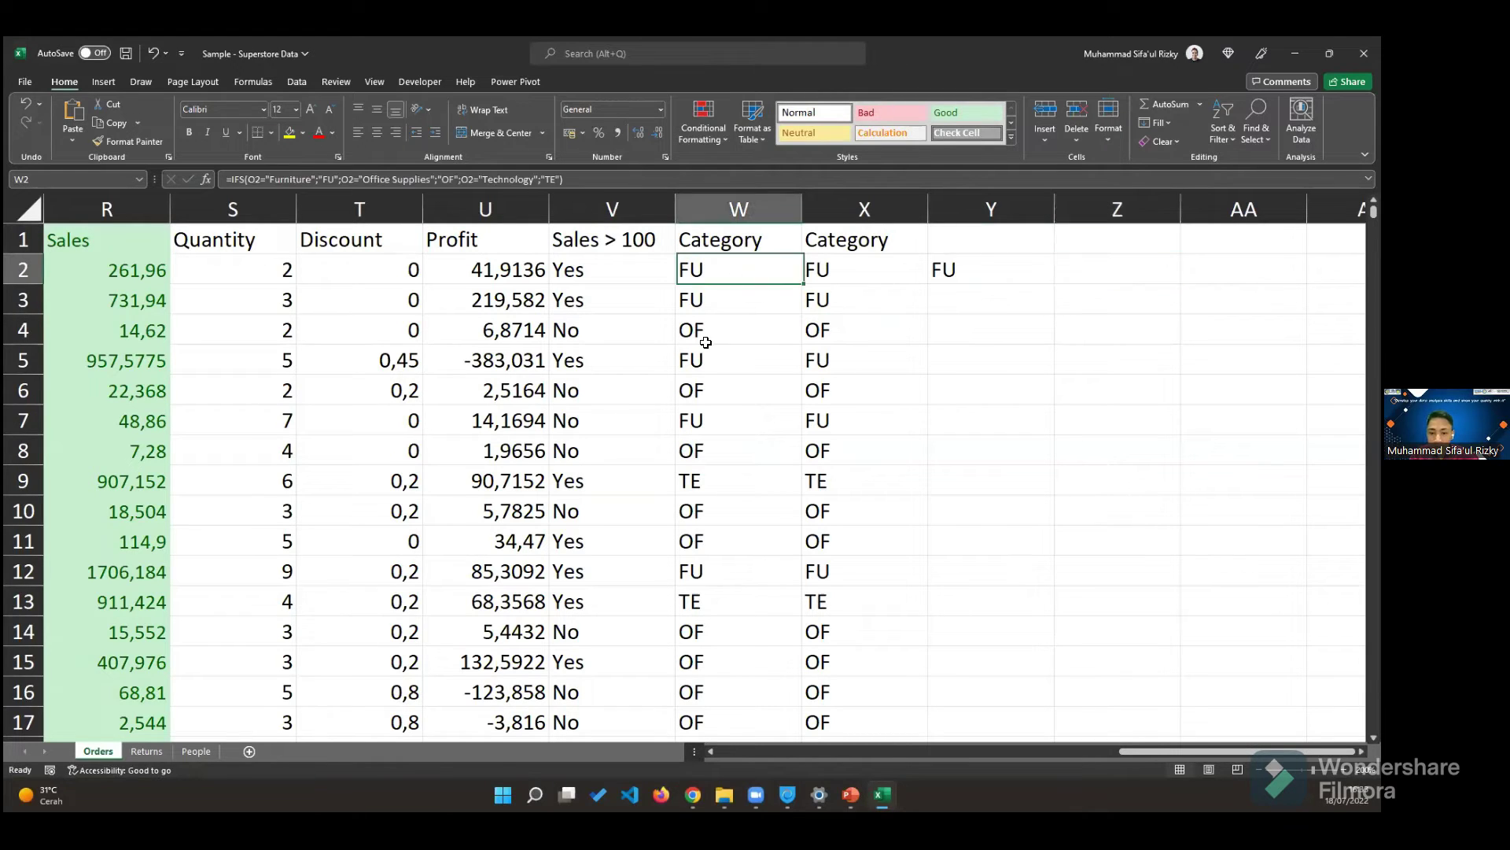
click(971, 276)
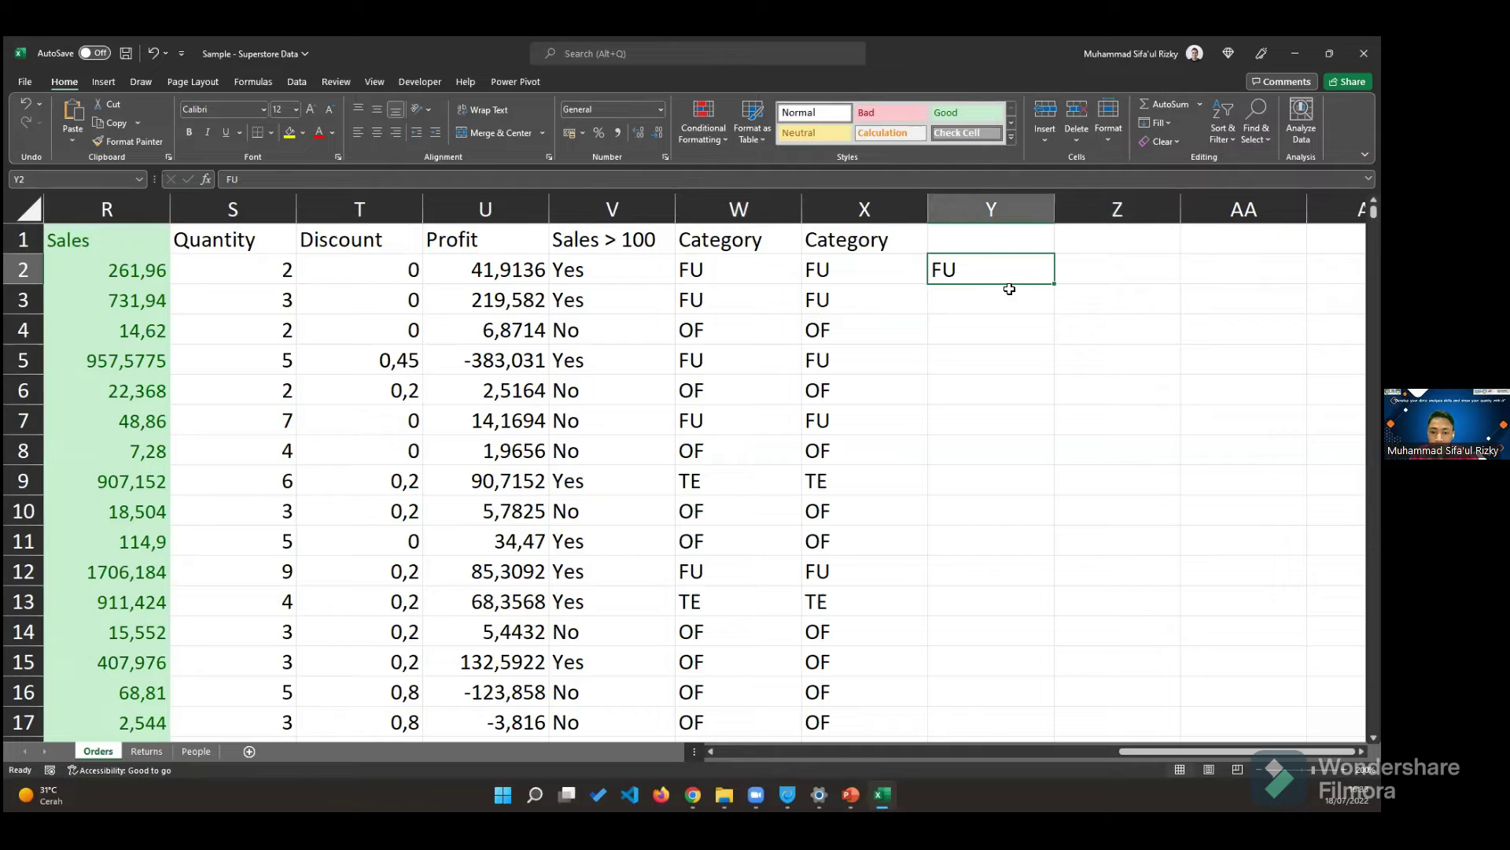
click(1168, 276)
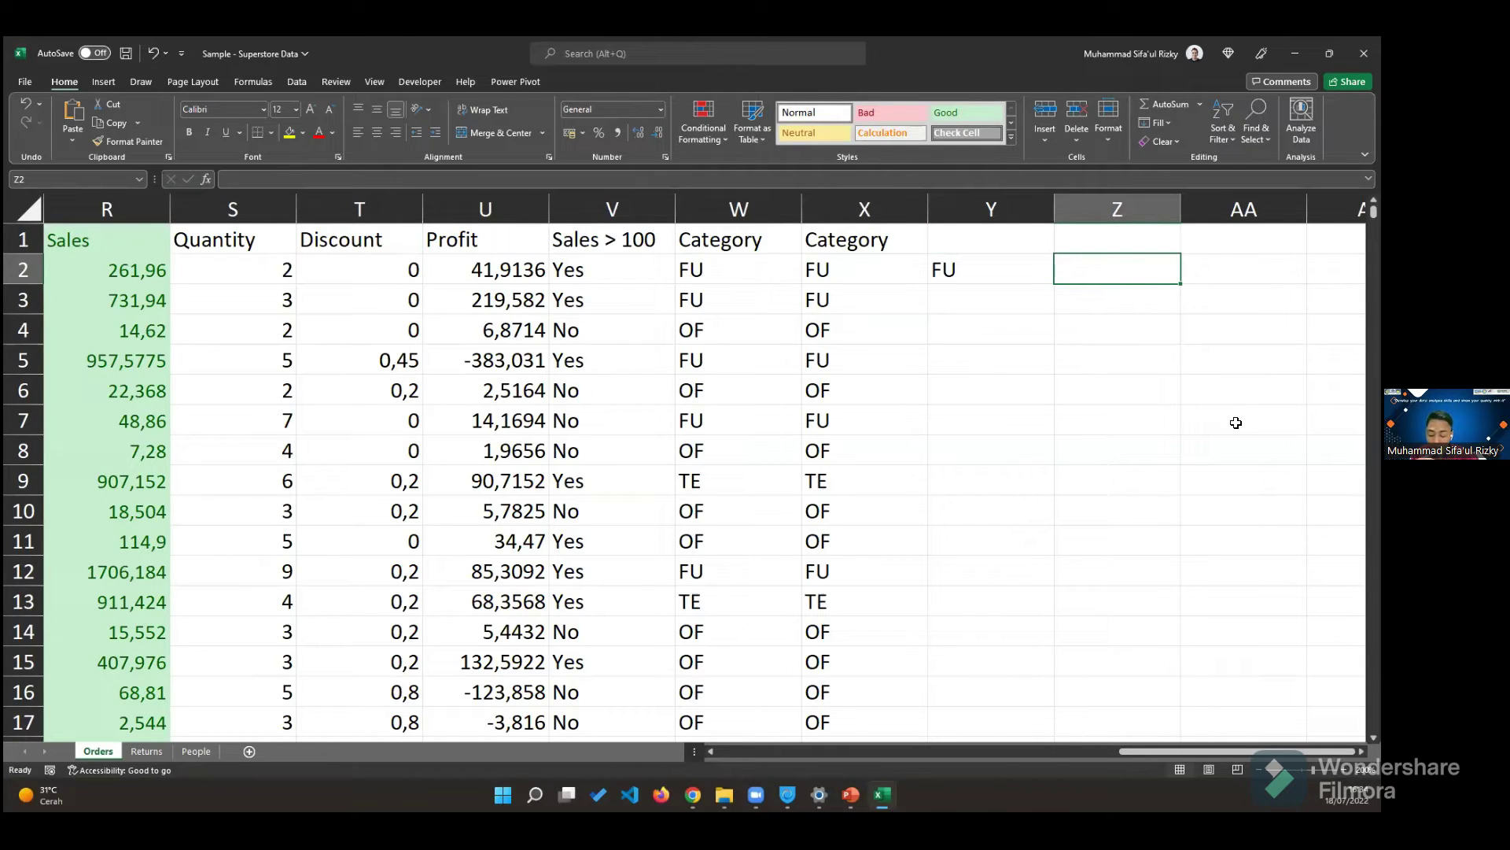
text(=)
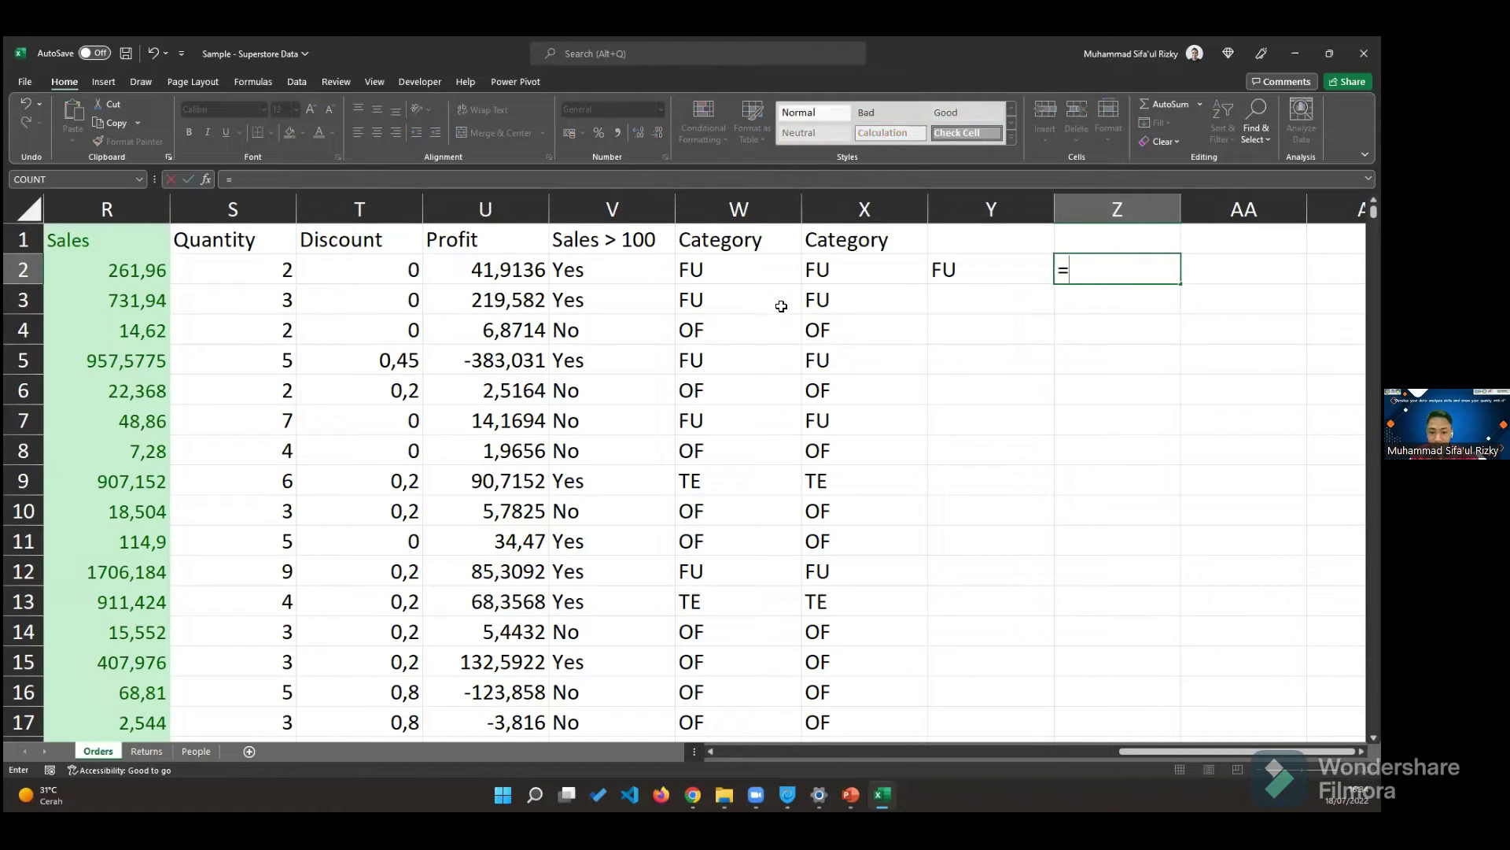
click(754, 262)
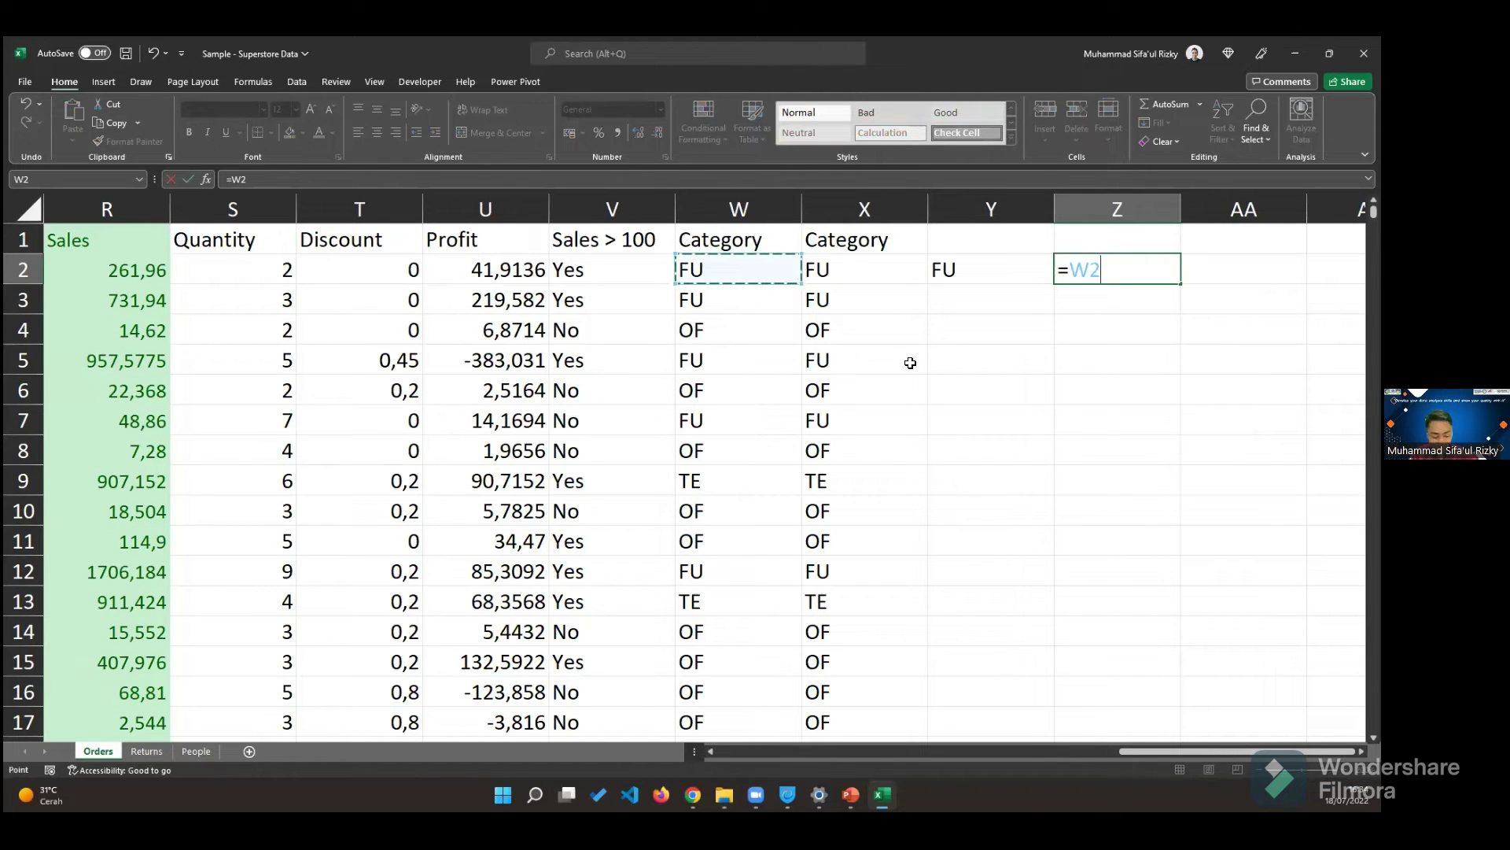
key(Escape)
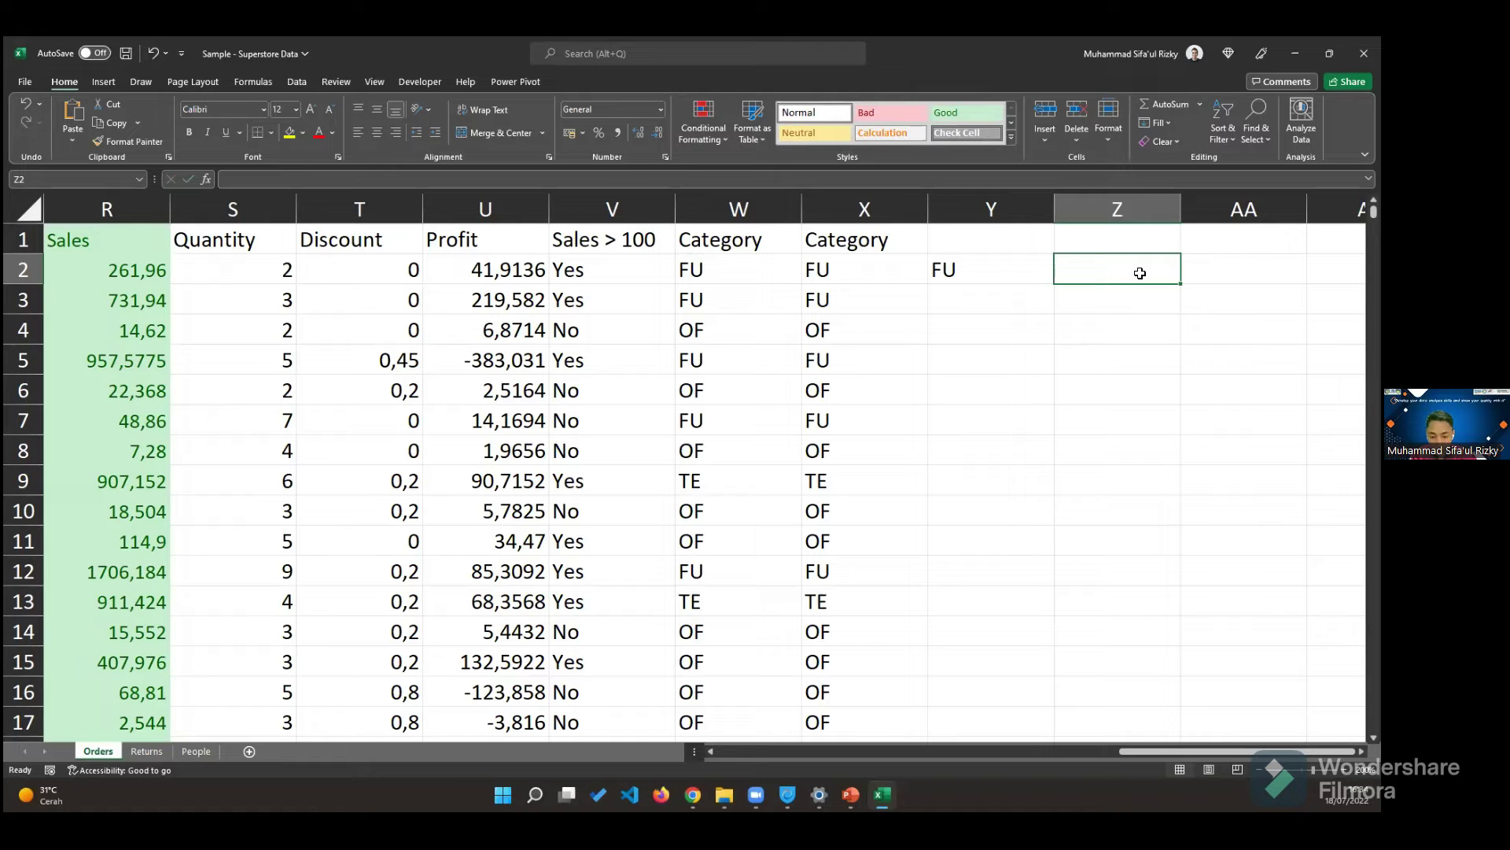
scroll(1140, 434, down, 4)
scroll(1140, 432, down, 6)
scroll(1070, 419, up, 10)
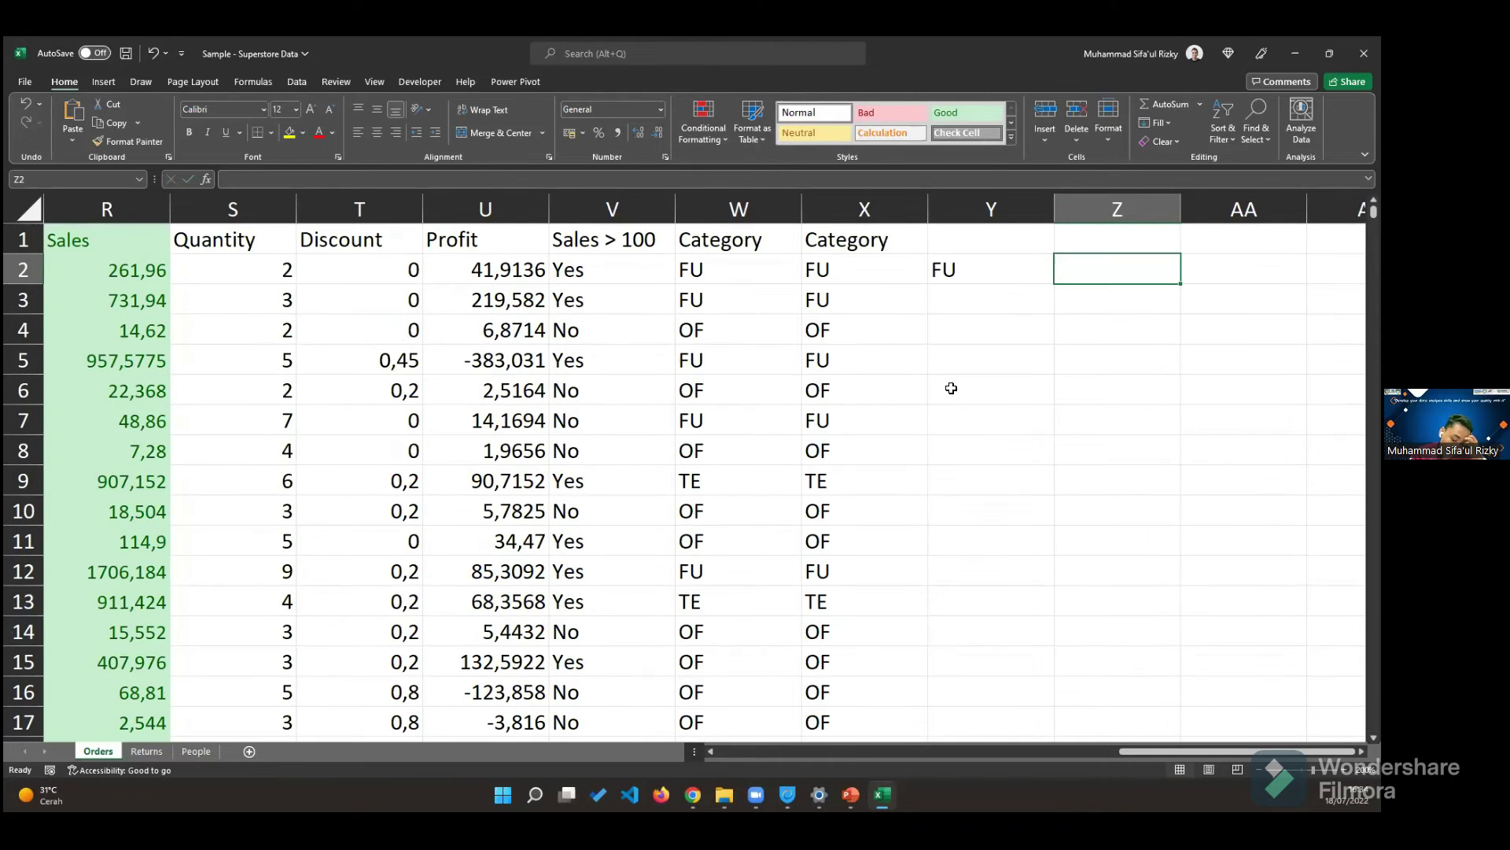
scroll(951, 388, down, 11)
scroll(953, 388, up, 11)
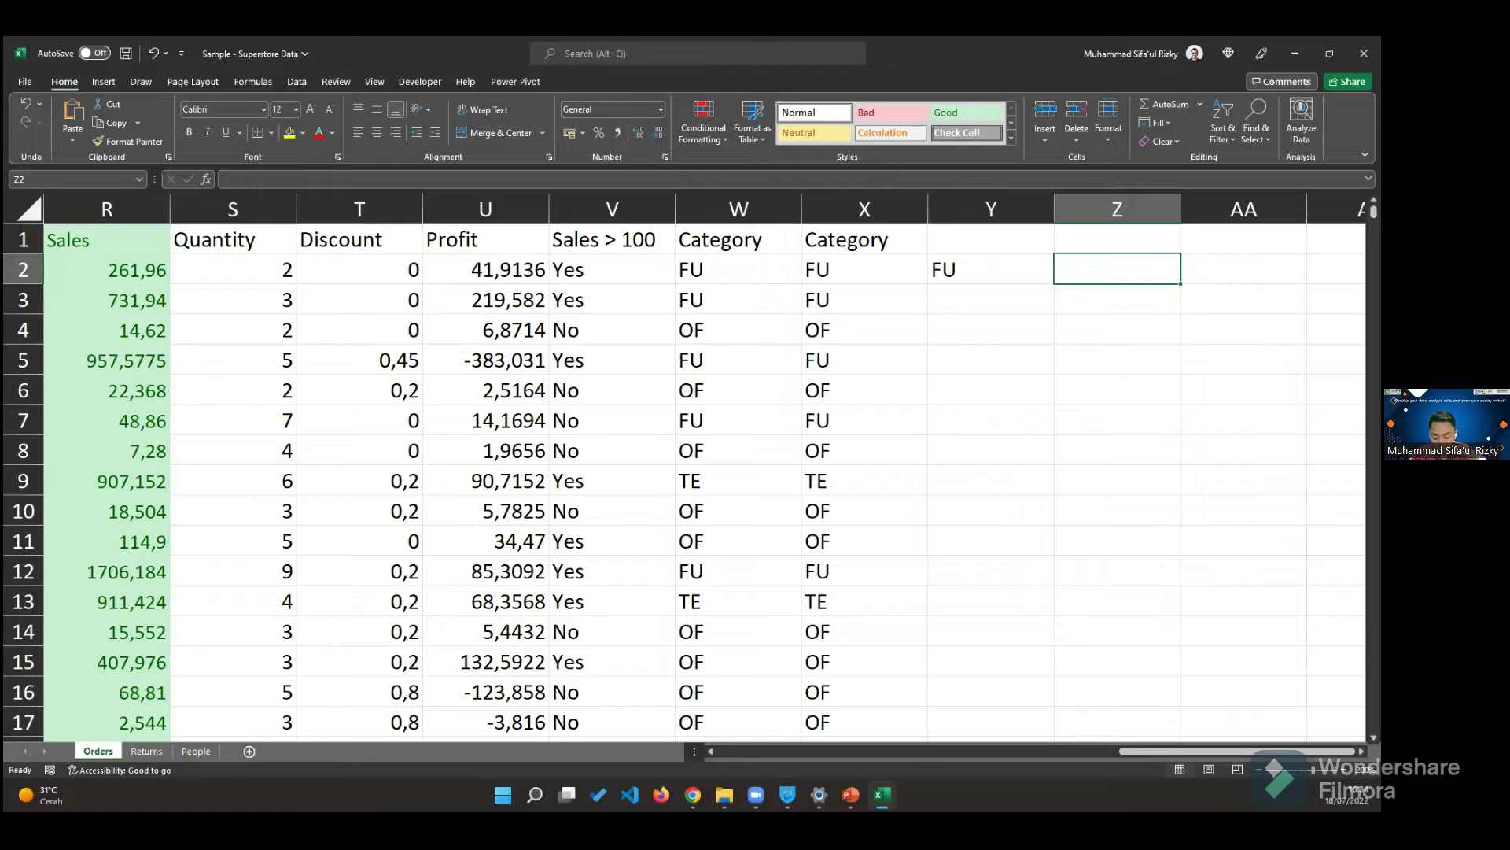
key(alt+Tab)
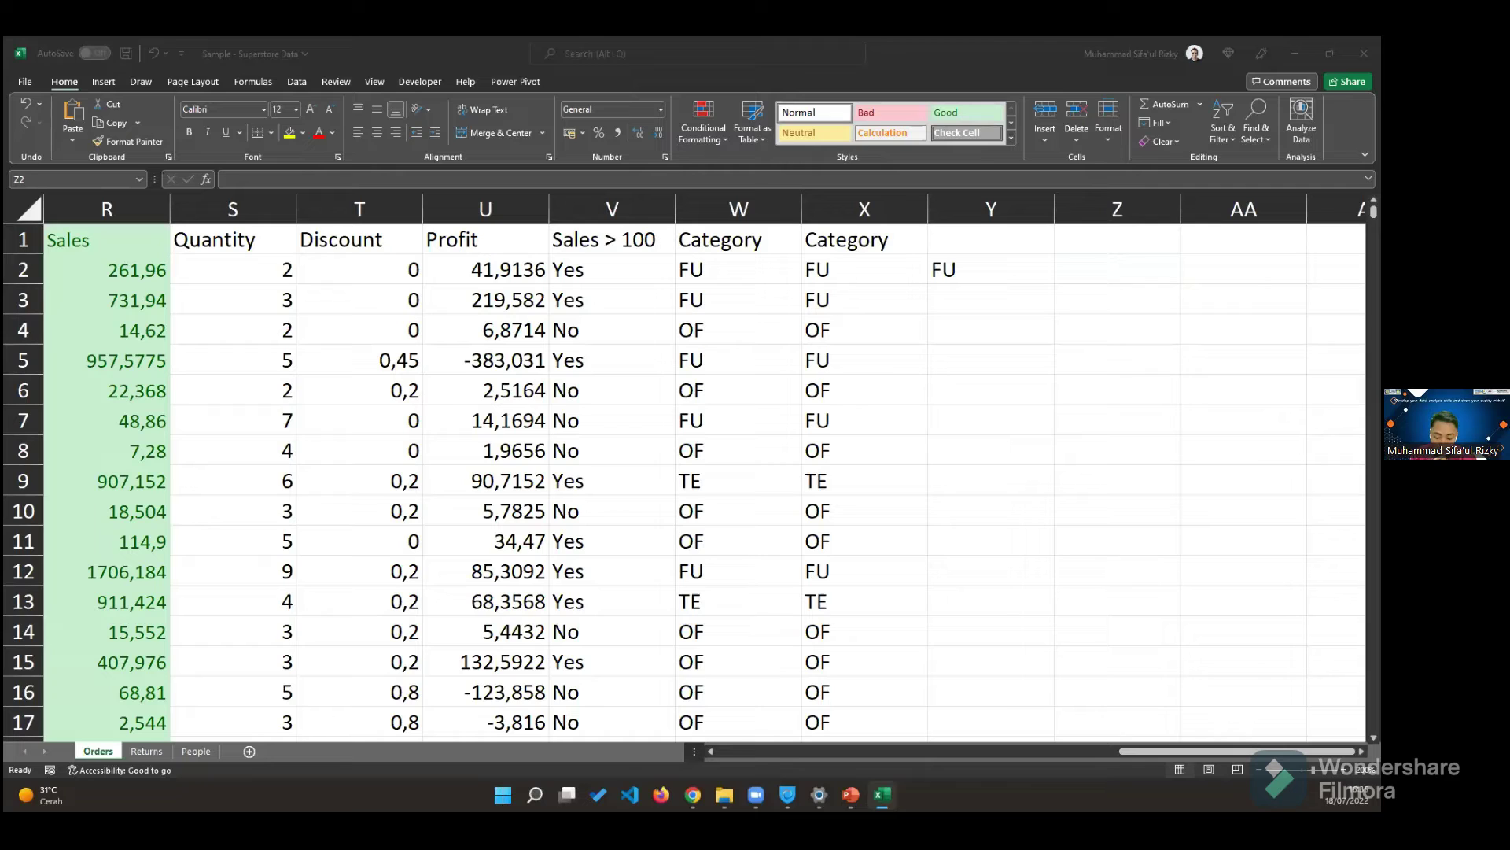
- Enter a COUNTIF formula in Z2 that counts the "FU" entries in the whole of column W
click(1120, 276)
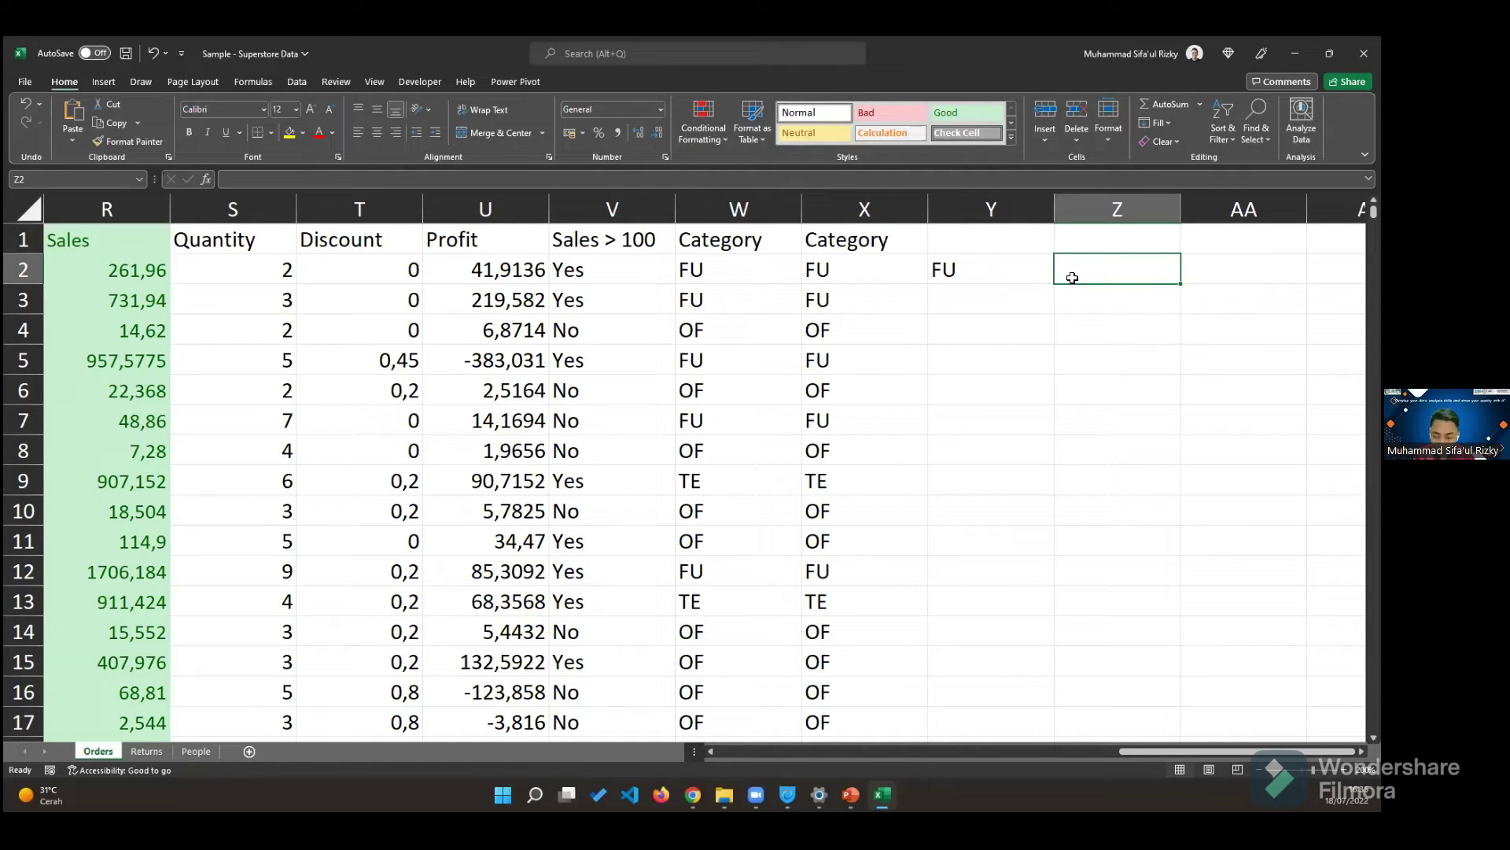
text(=)
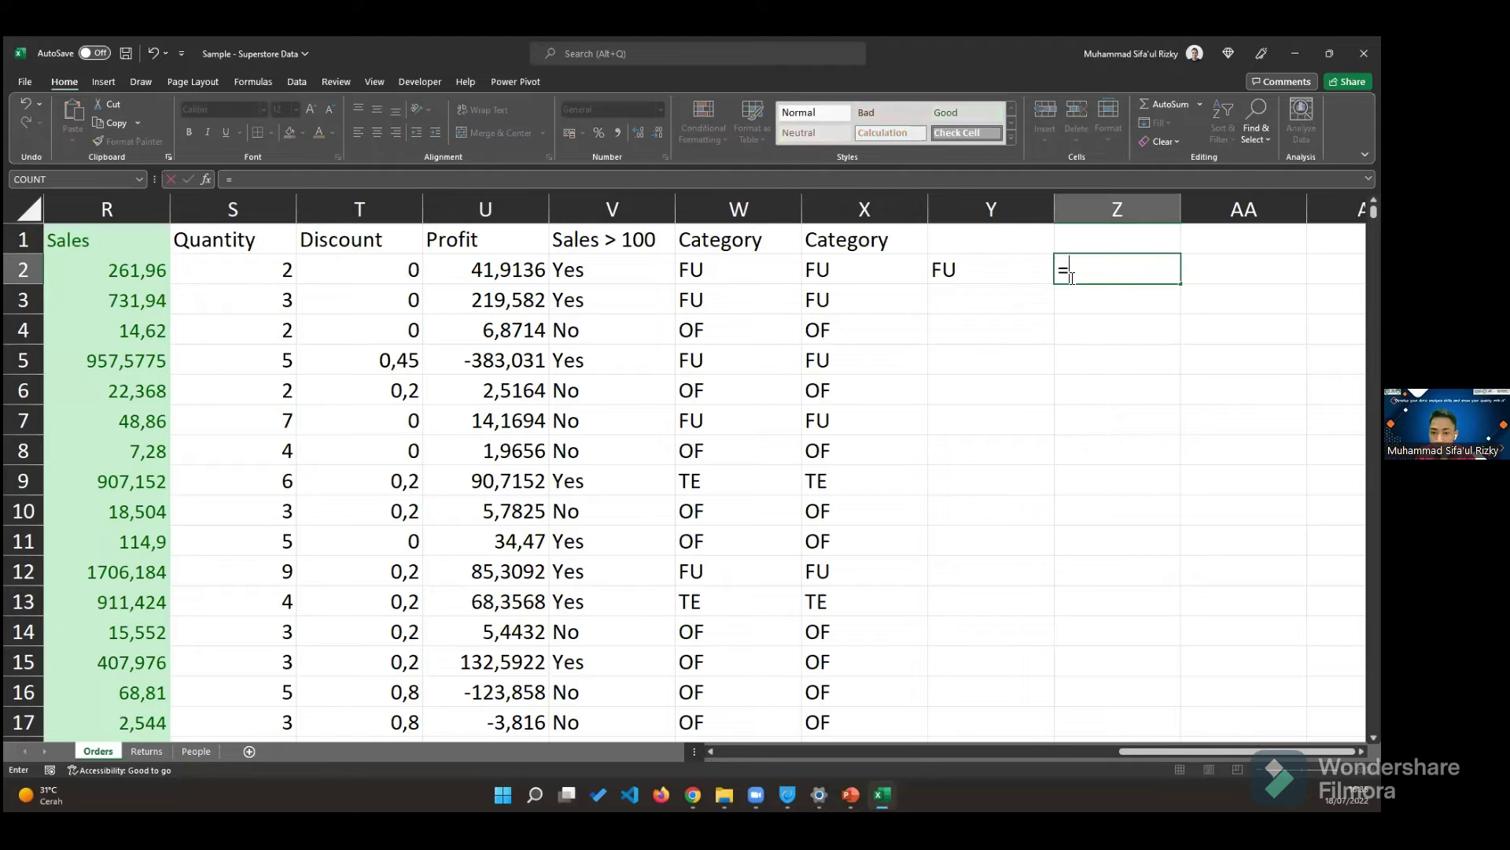
text(COUNT)
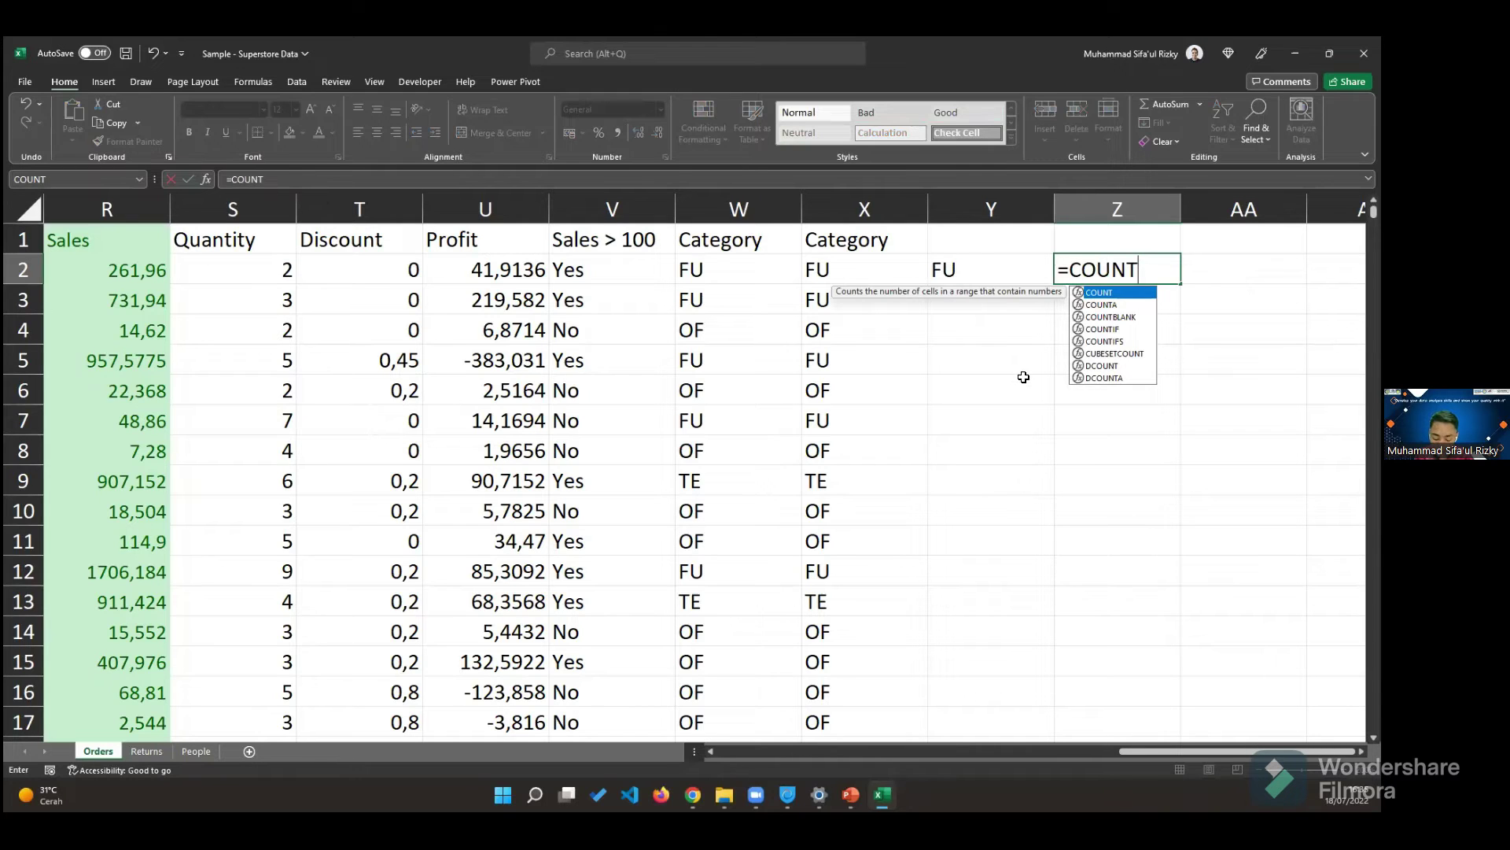
text(IF)
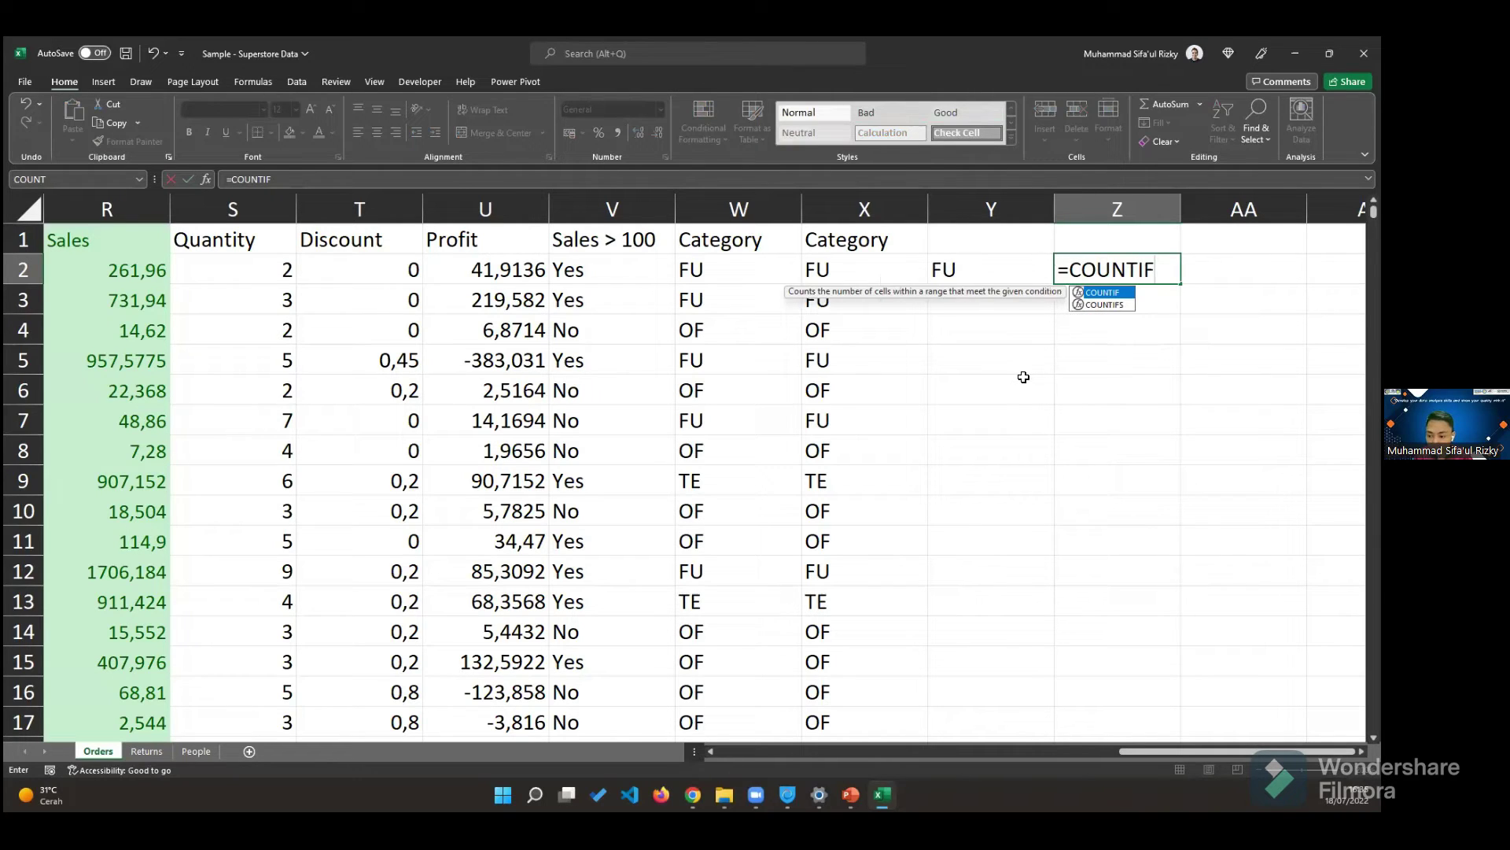
text(()
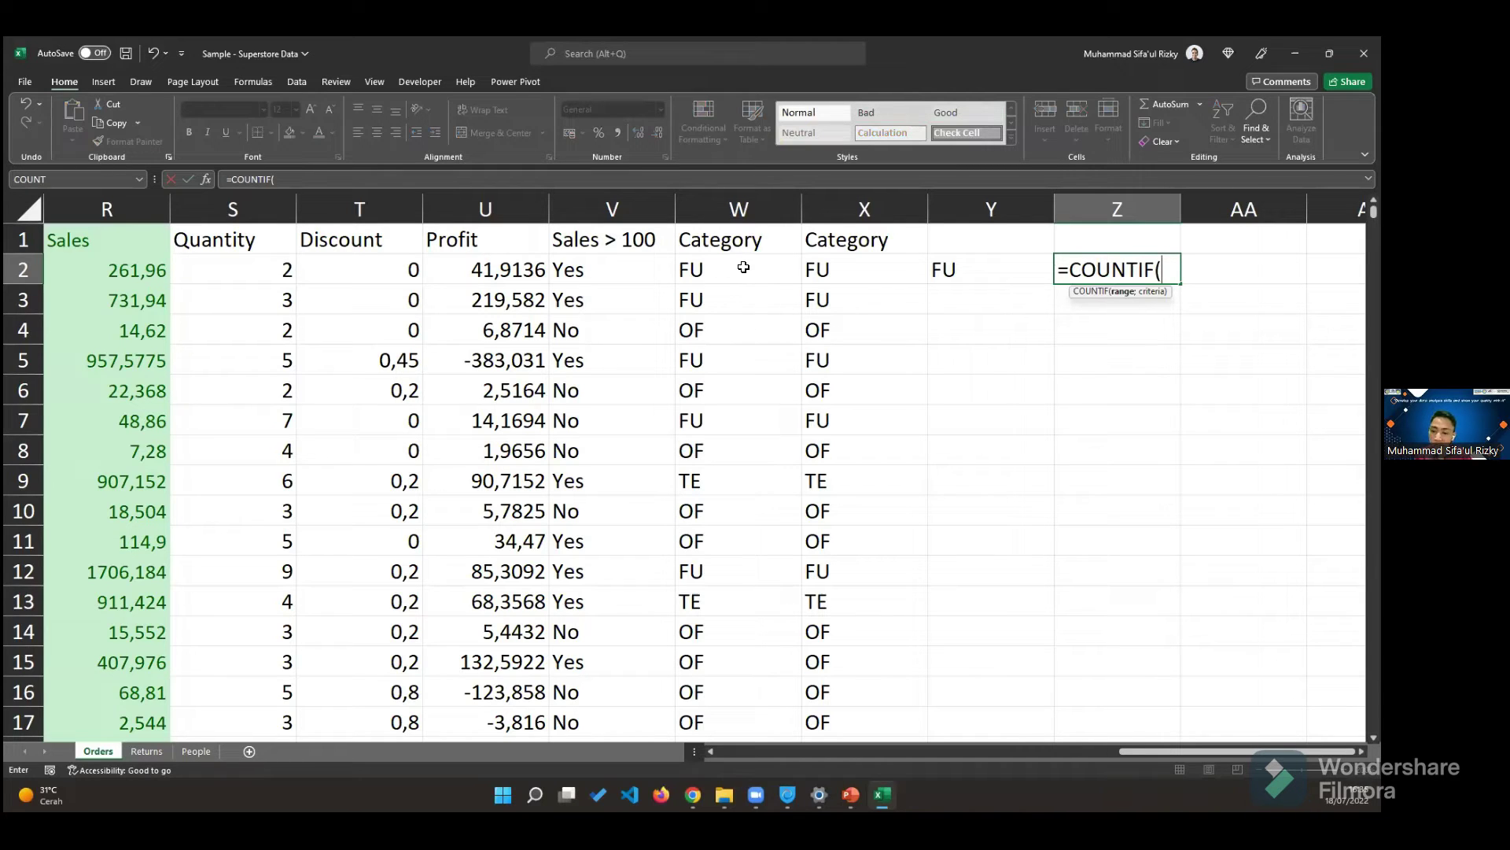
click(728, 203)
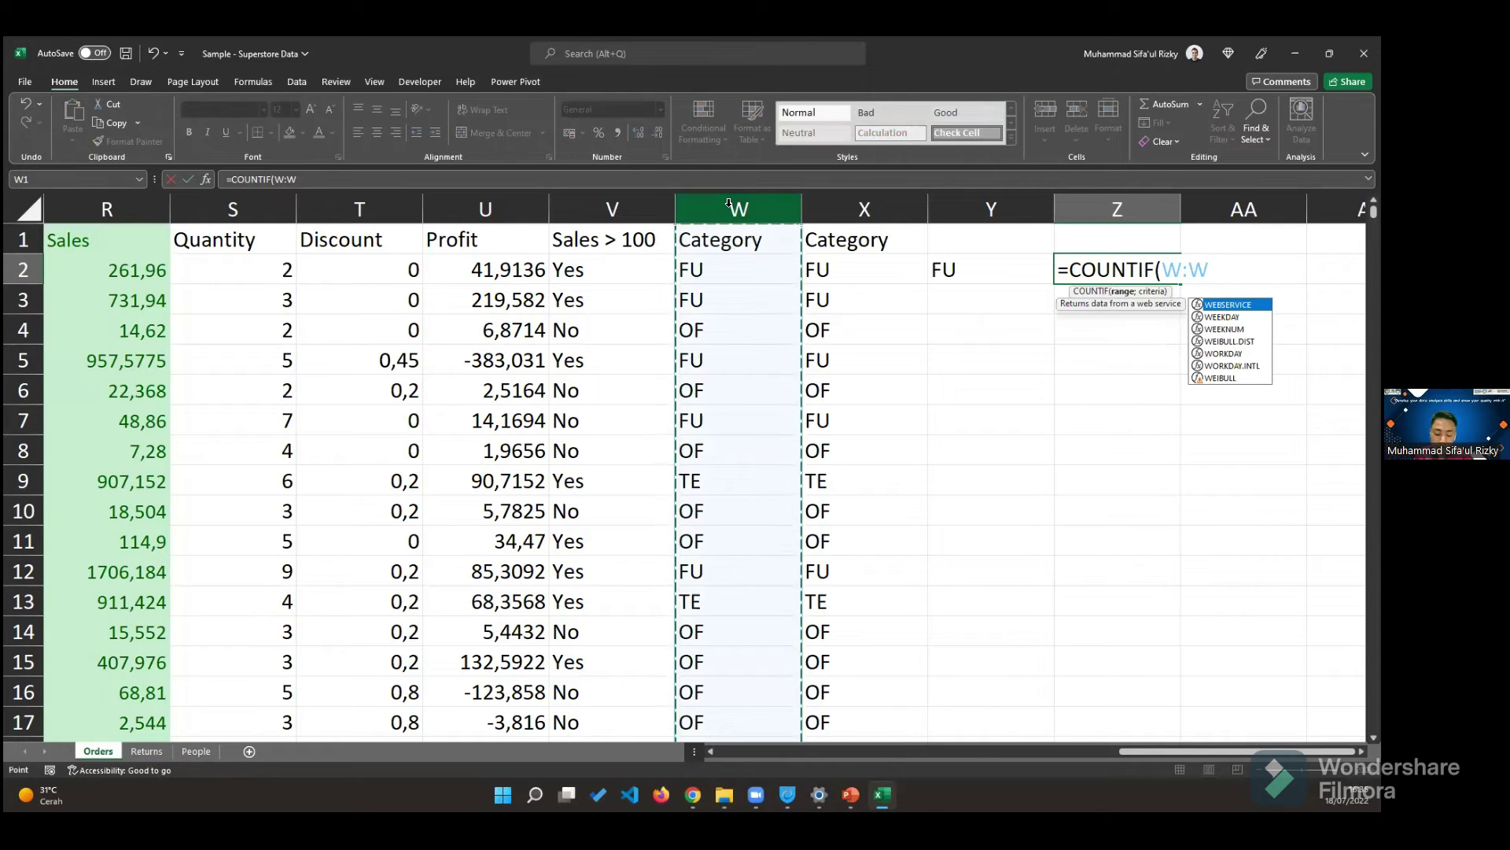
text(;)
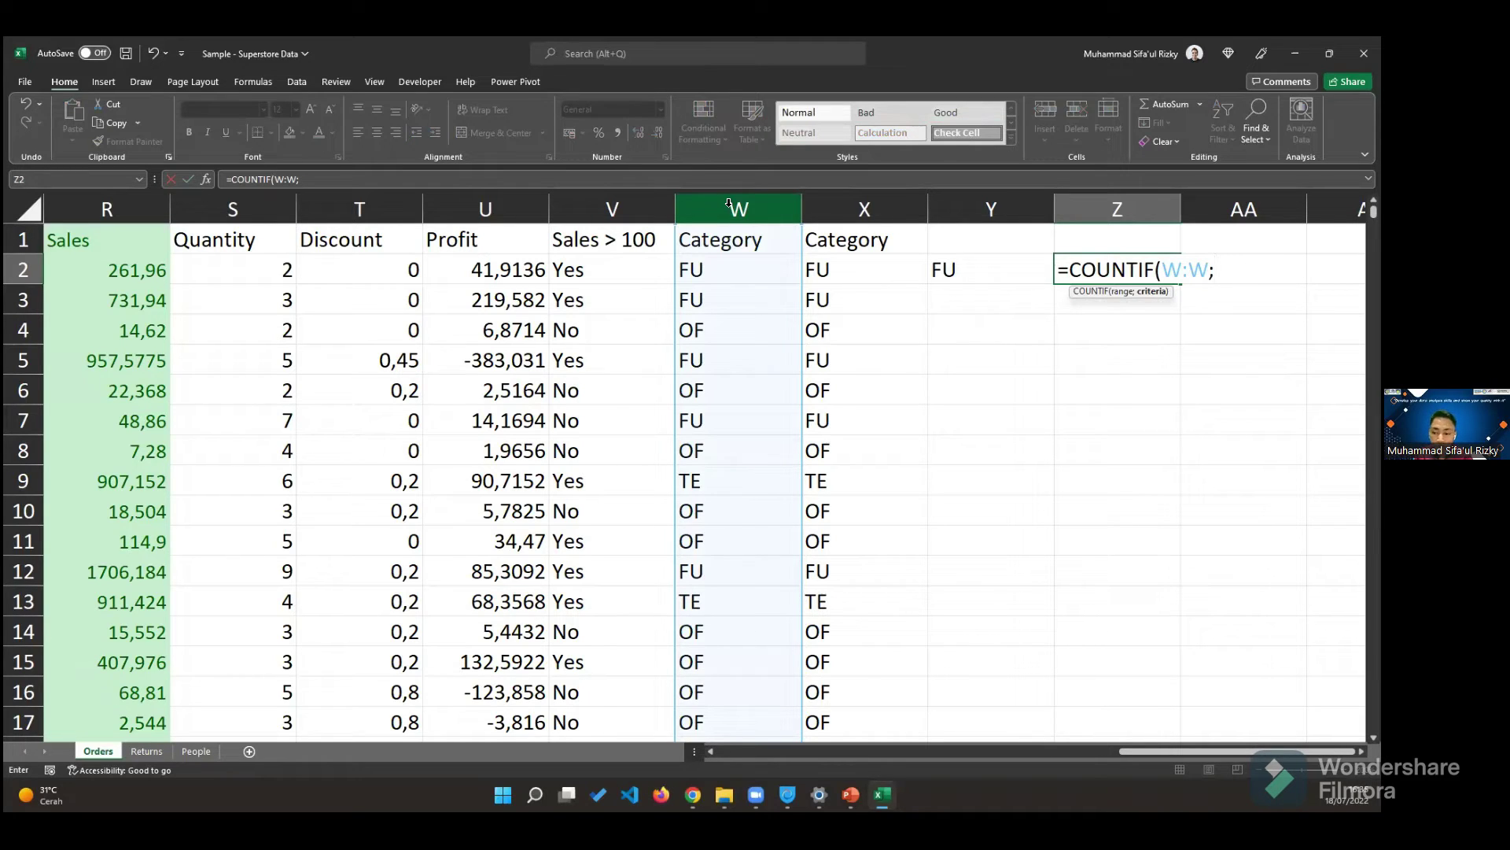
text("FU"))
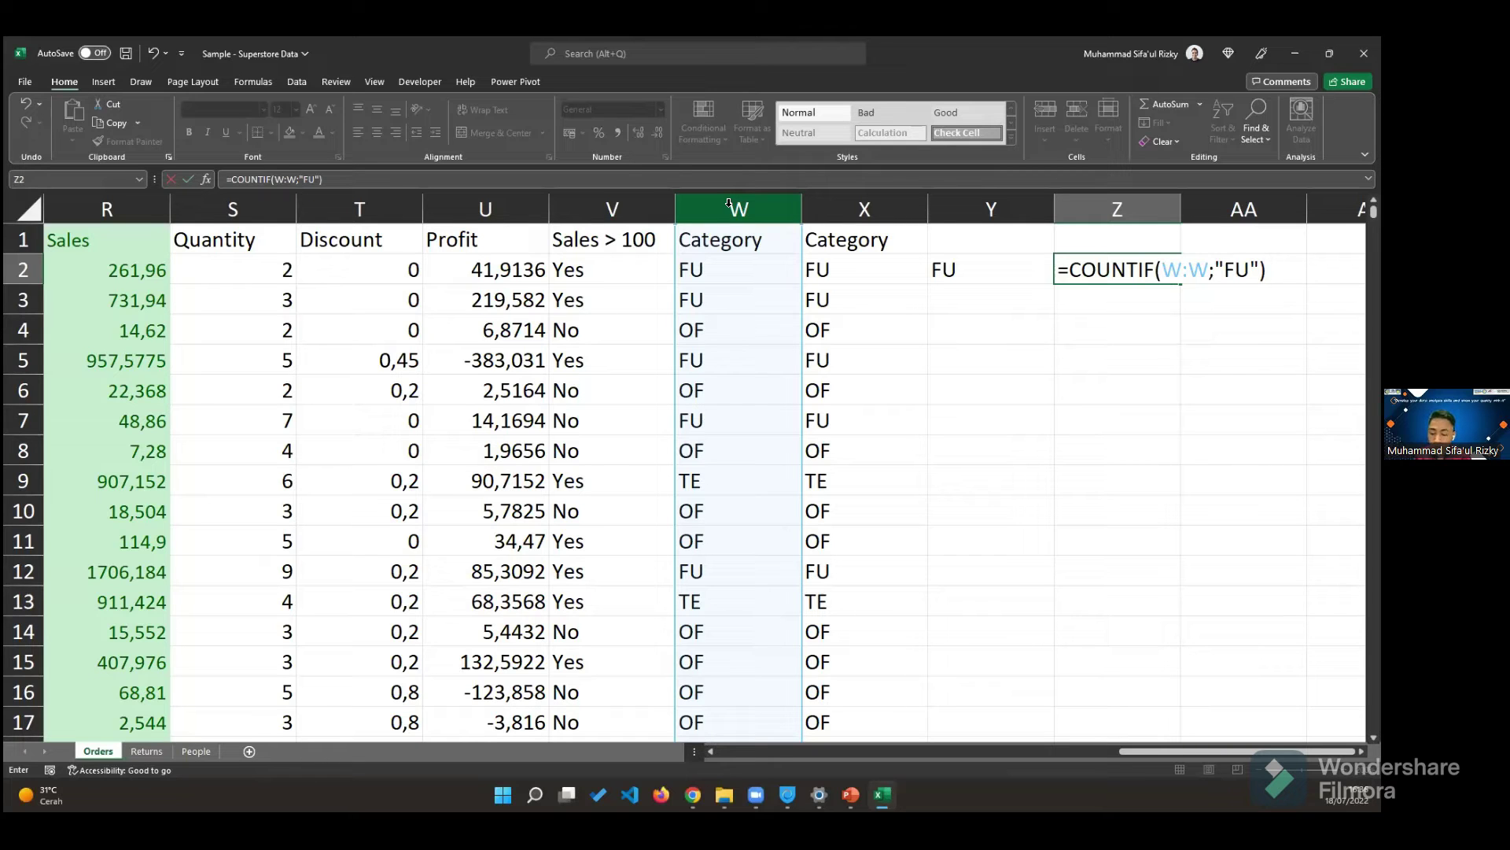
key(Return)
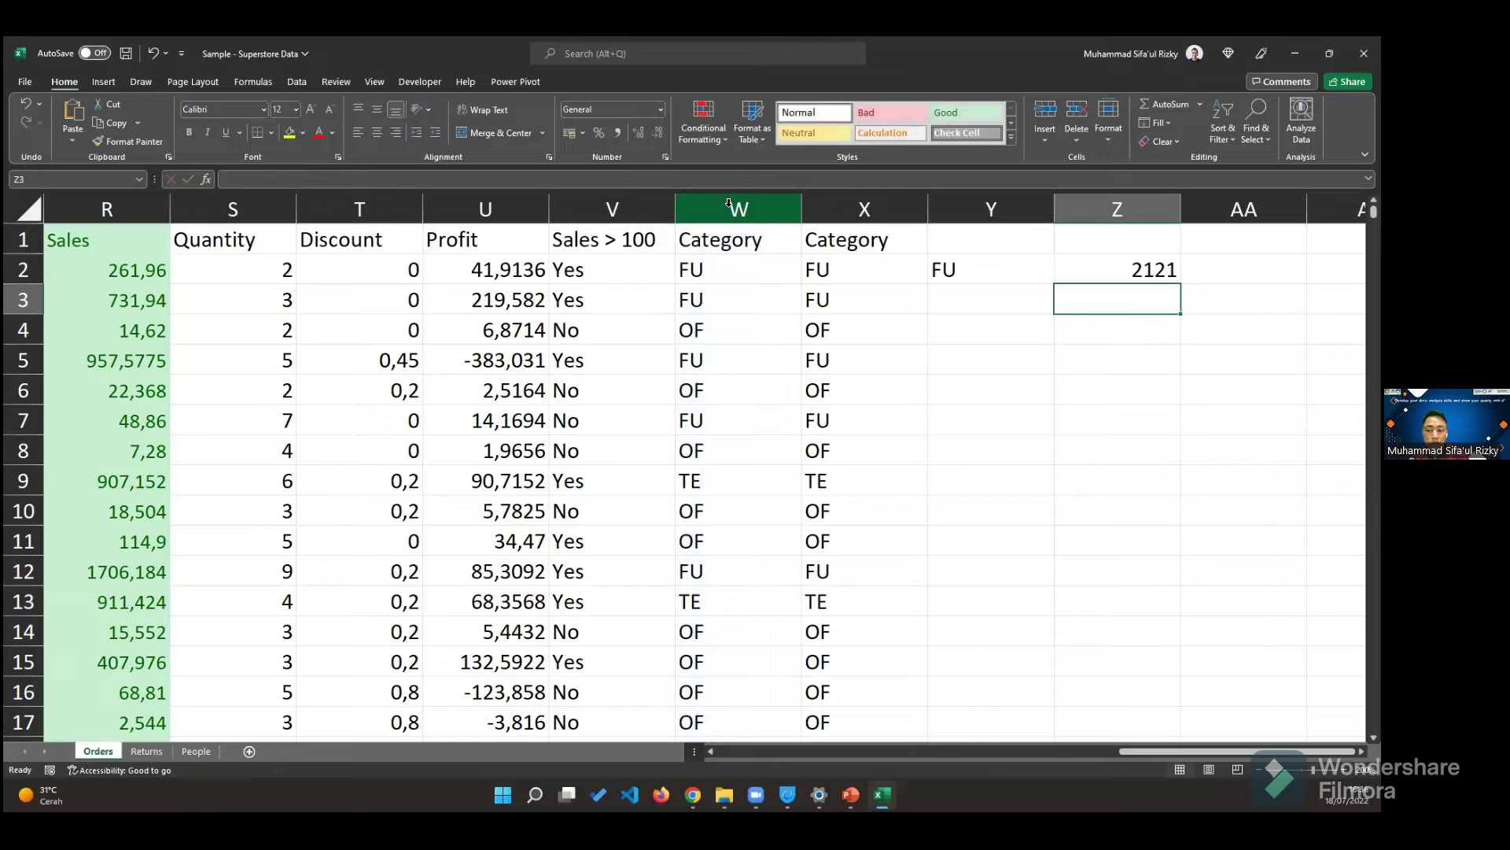
key(Up)
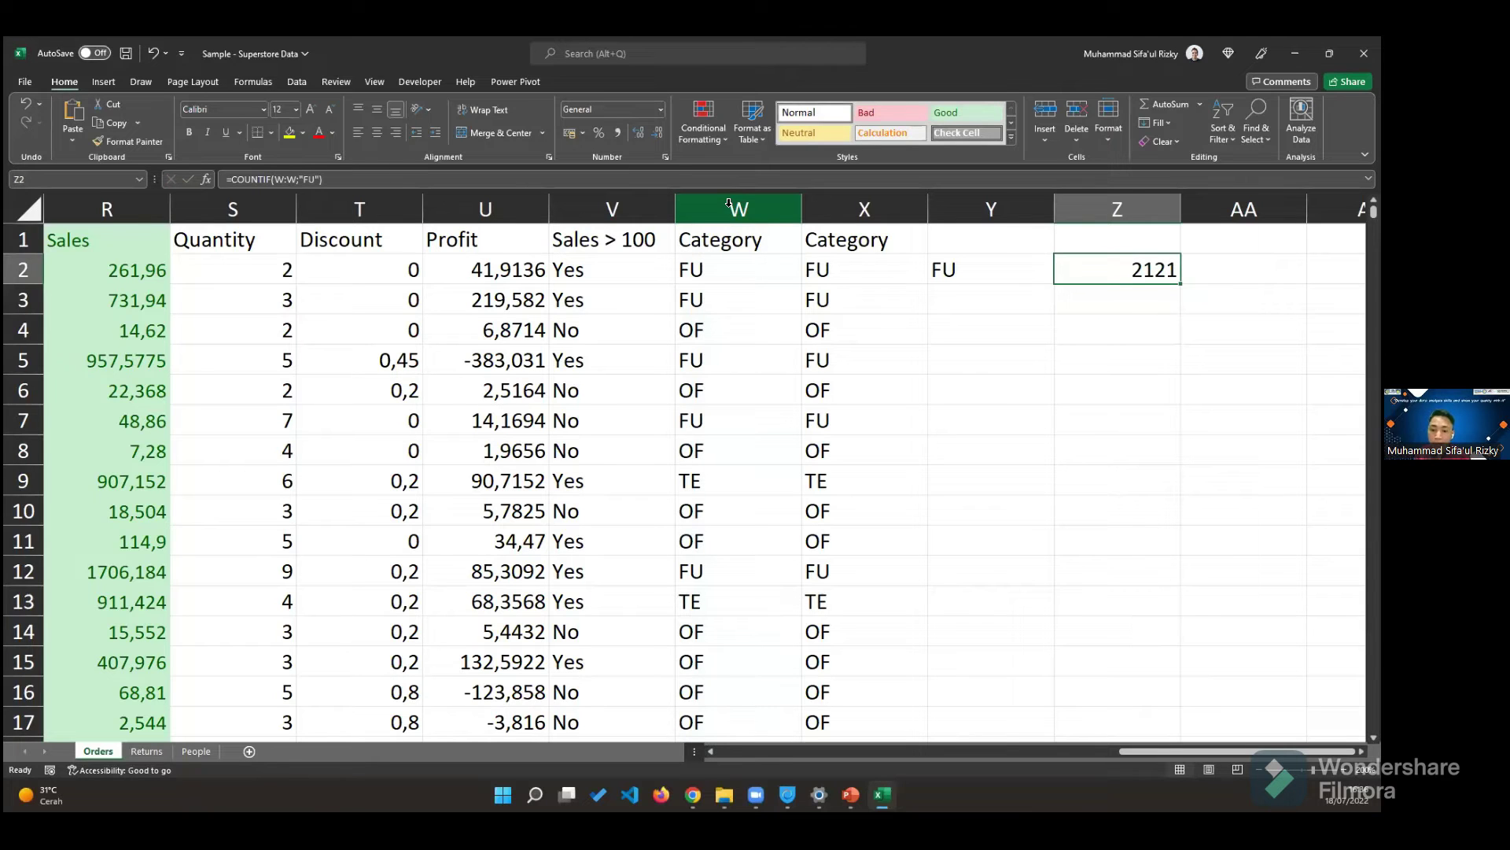
- Check the COUNTIF formula in Z2 against the category codes in column W, leaving the formula as it is
click(755, 274)
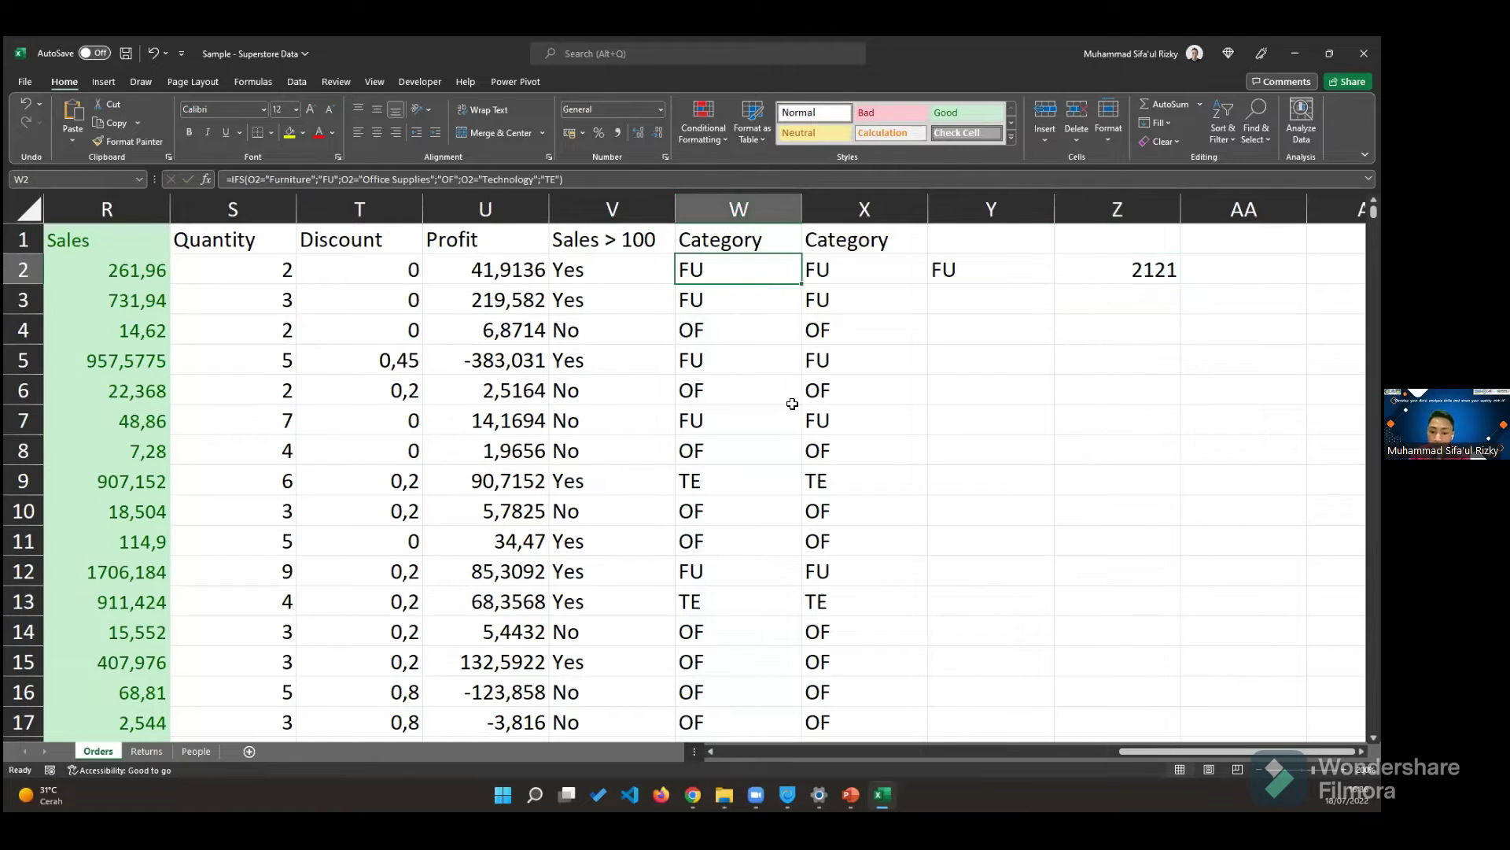
click(789, 399)
click(742, 364)
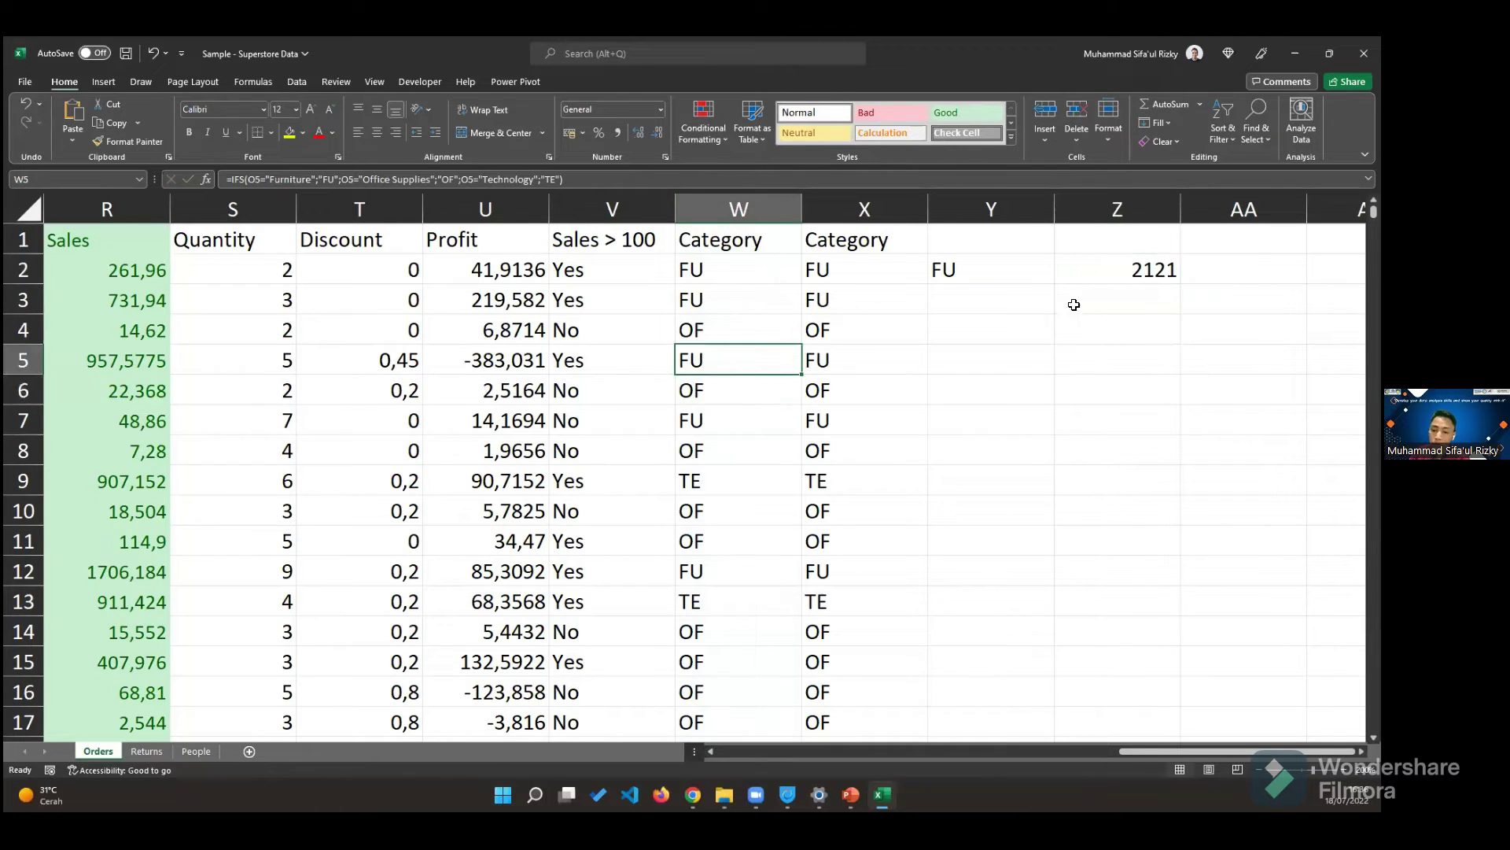
click(1092, 281)
double_click(1109, 270)
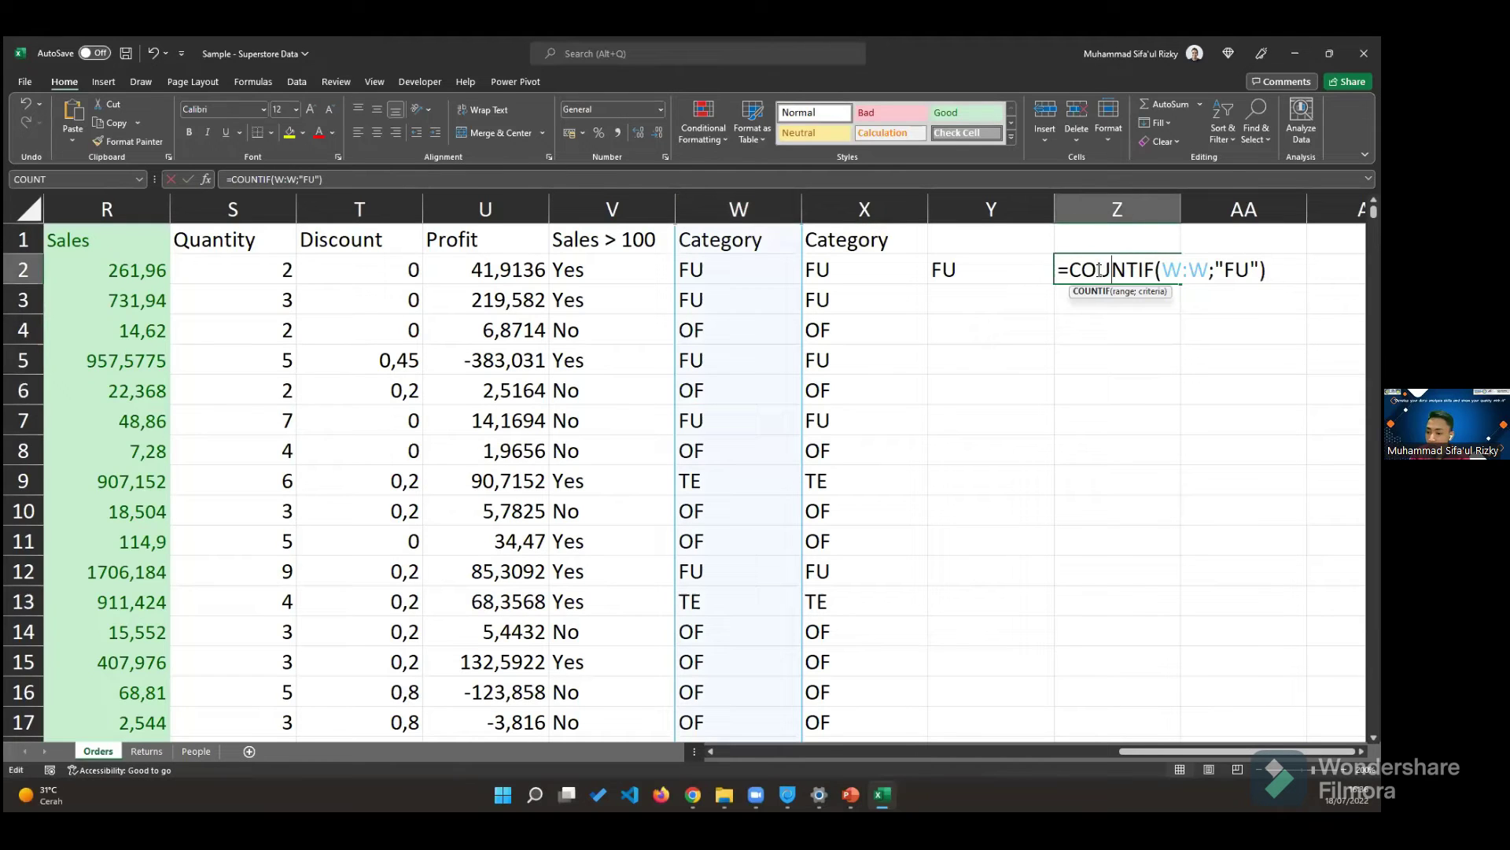
drag(1070, 270, 1156, 268)
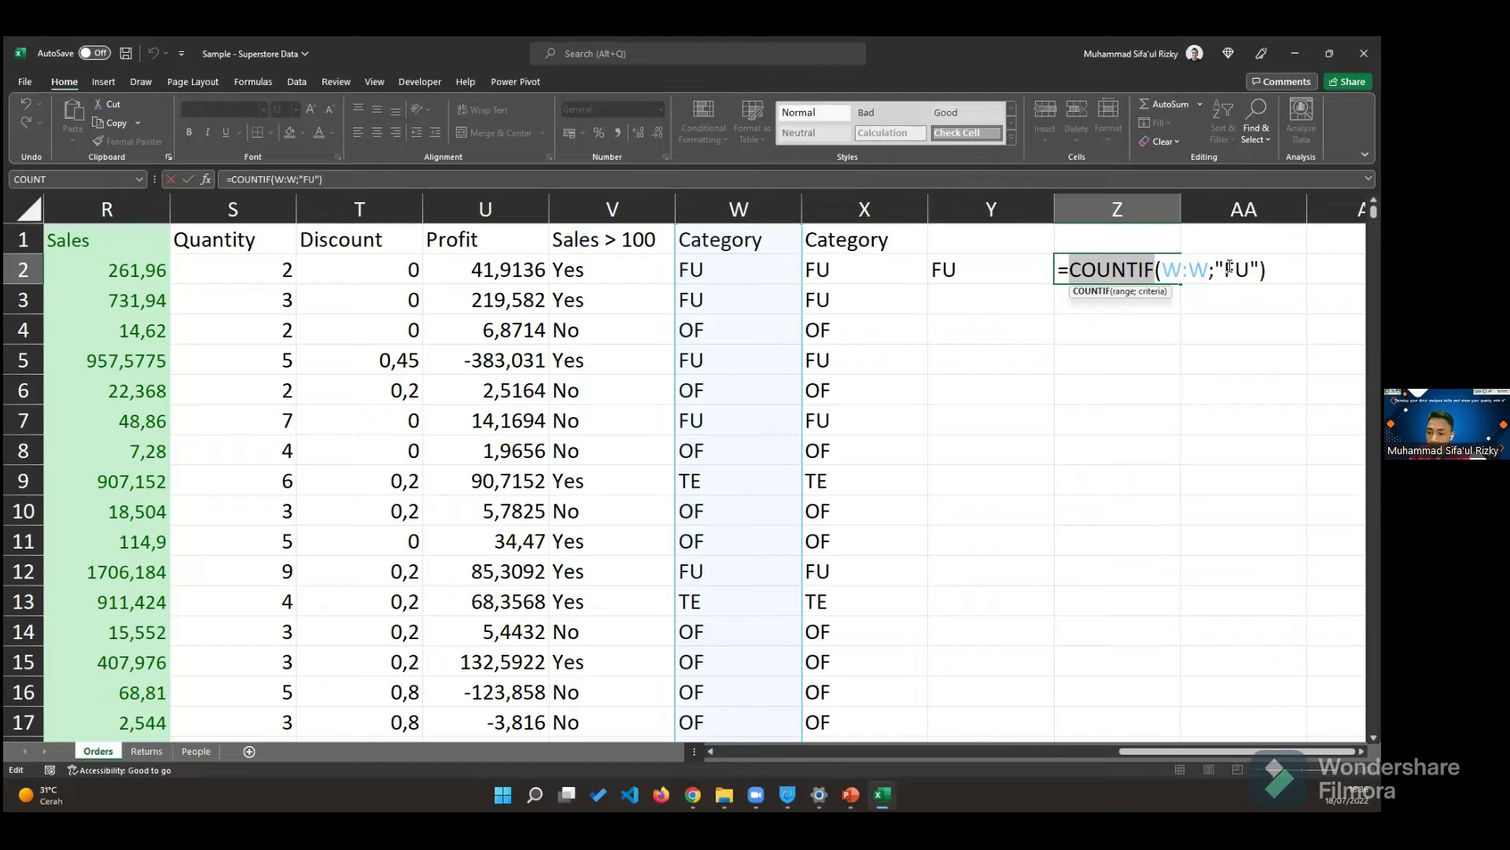
key(Return)
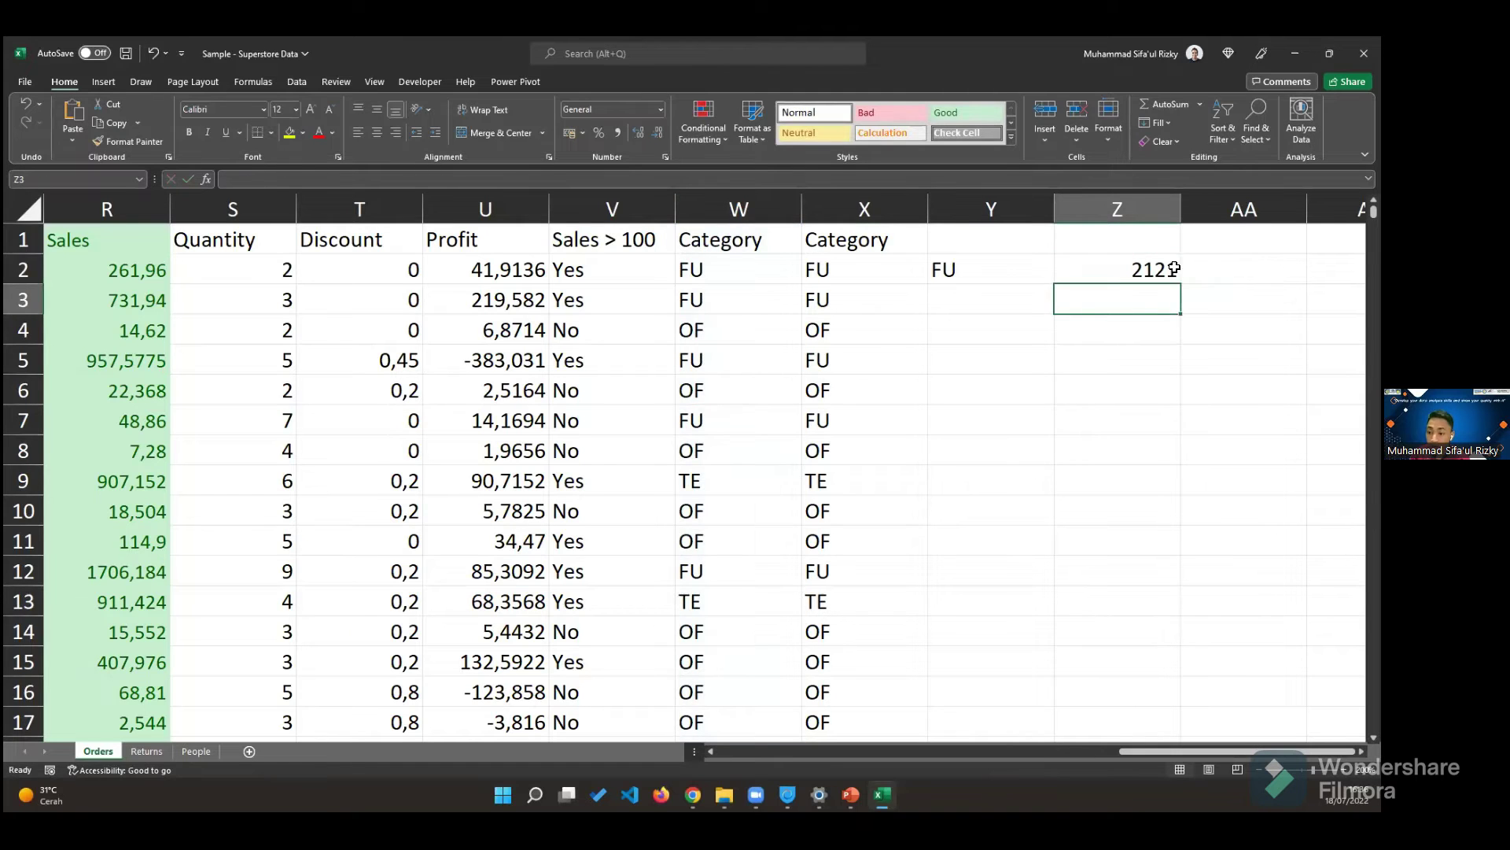
click(1176, 274)
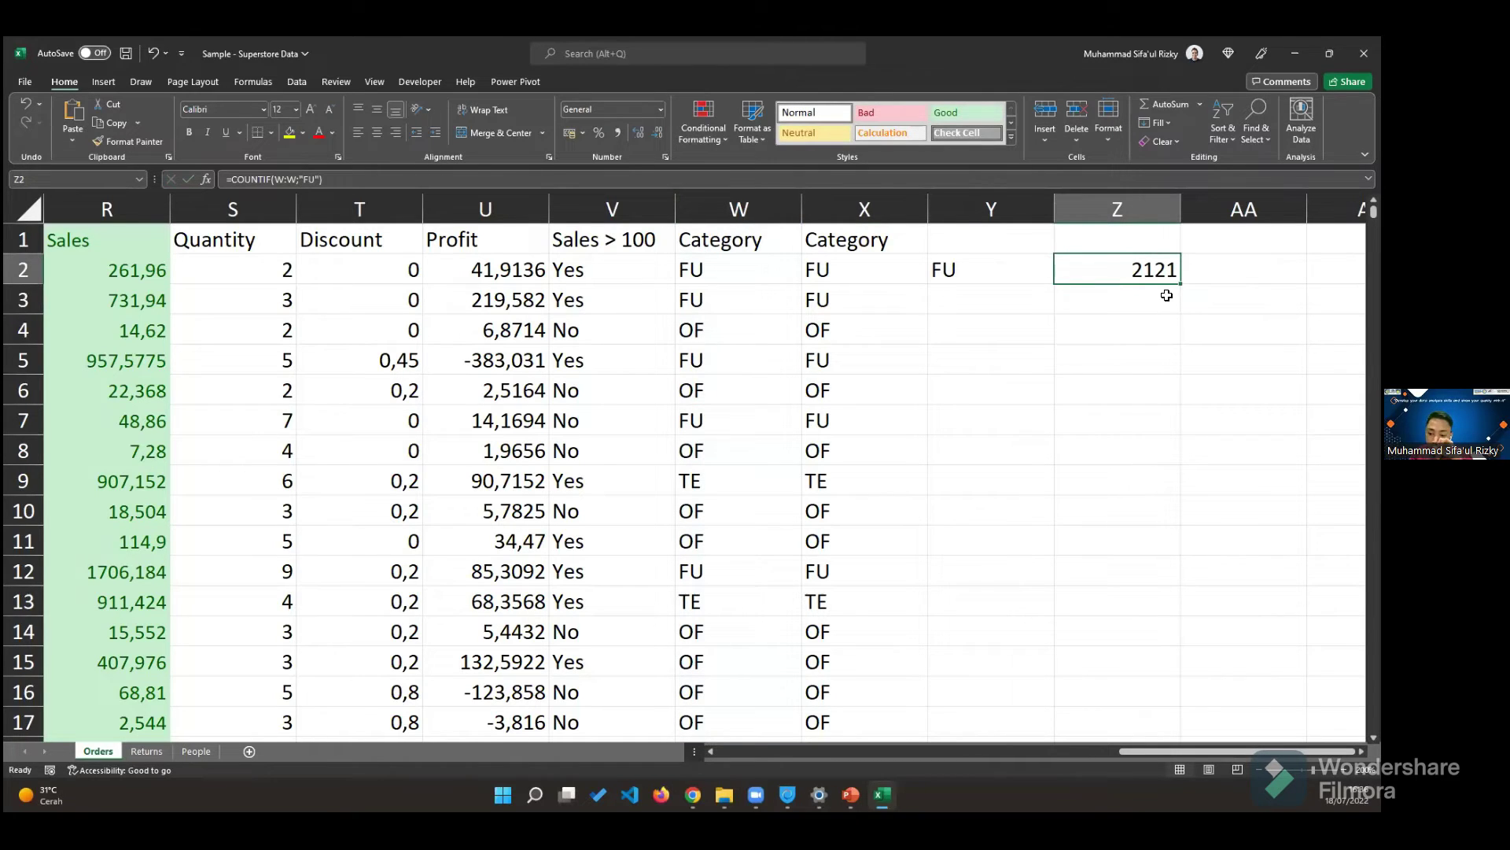
- Turn on filtering for the whole Orders data range
click(667, 273)
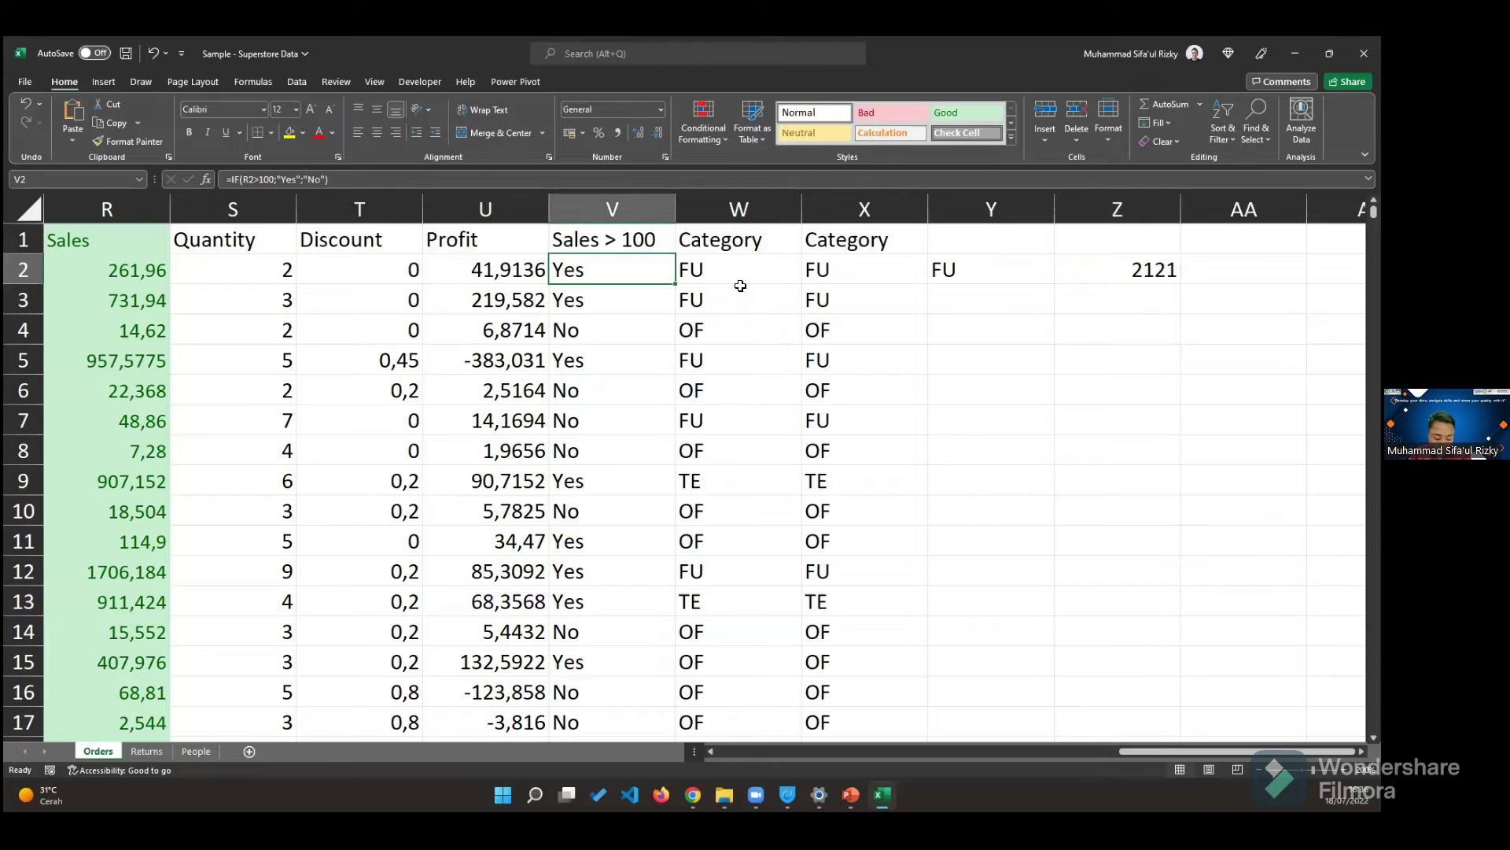
key(ctrl+a)
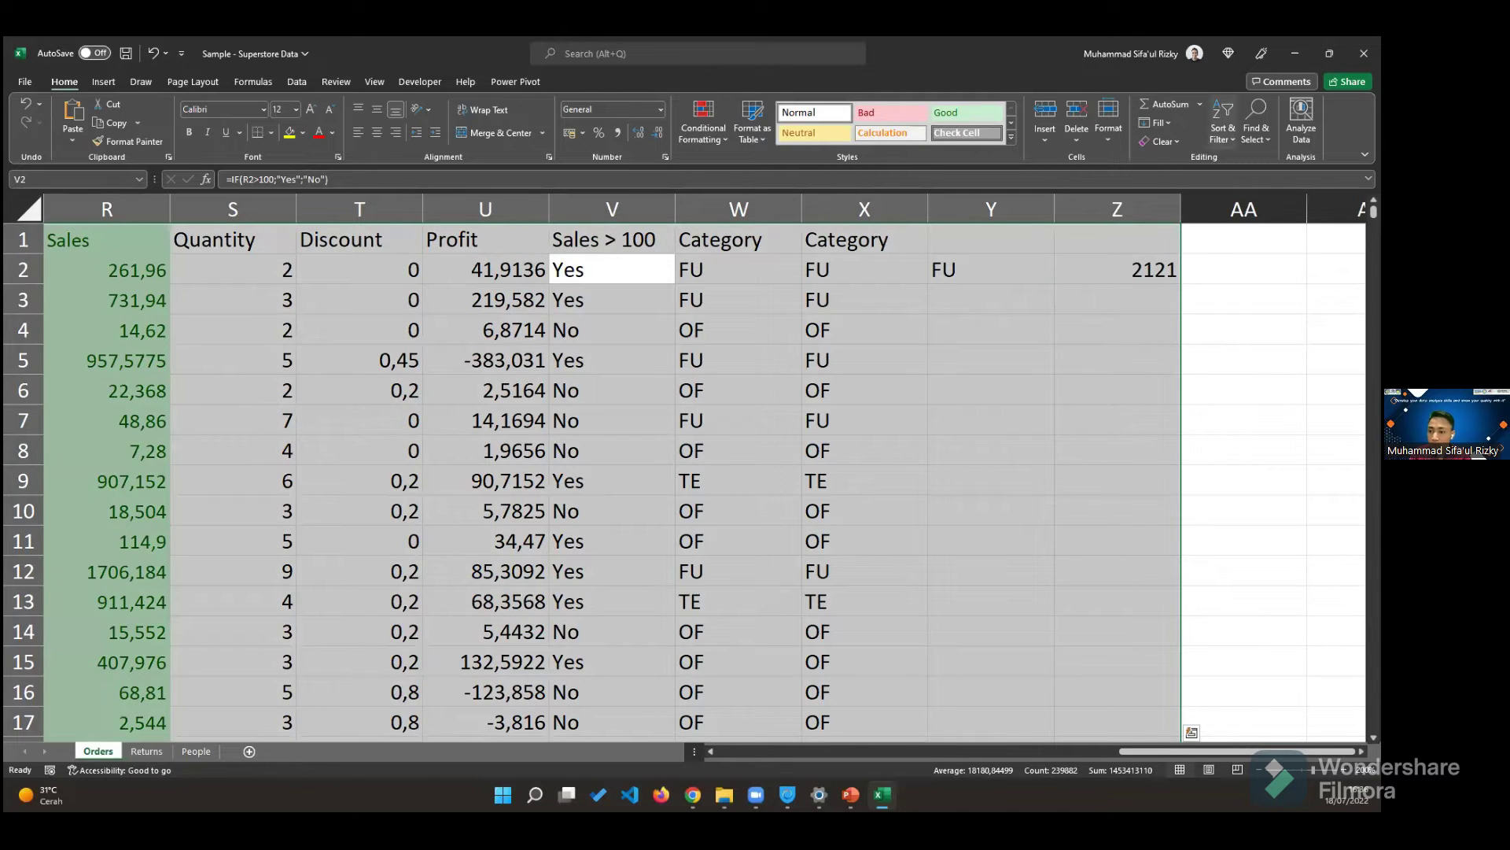
click(1223, 130)
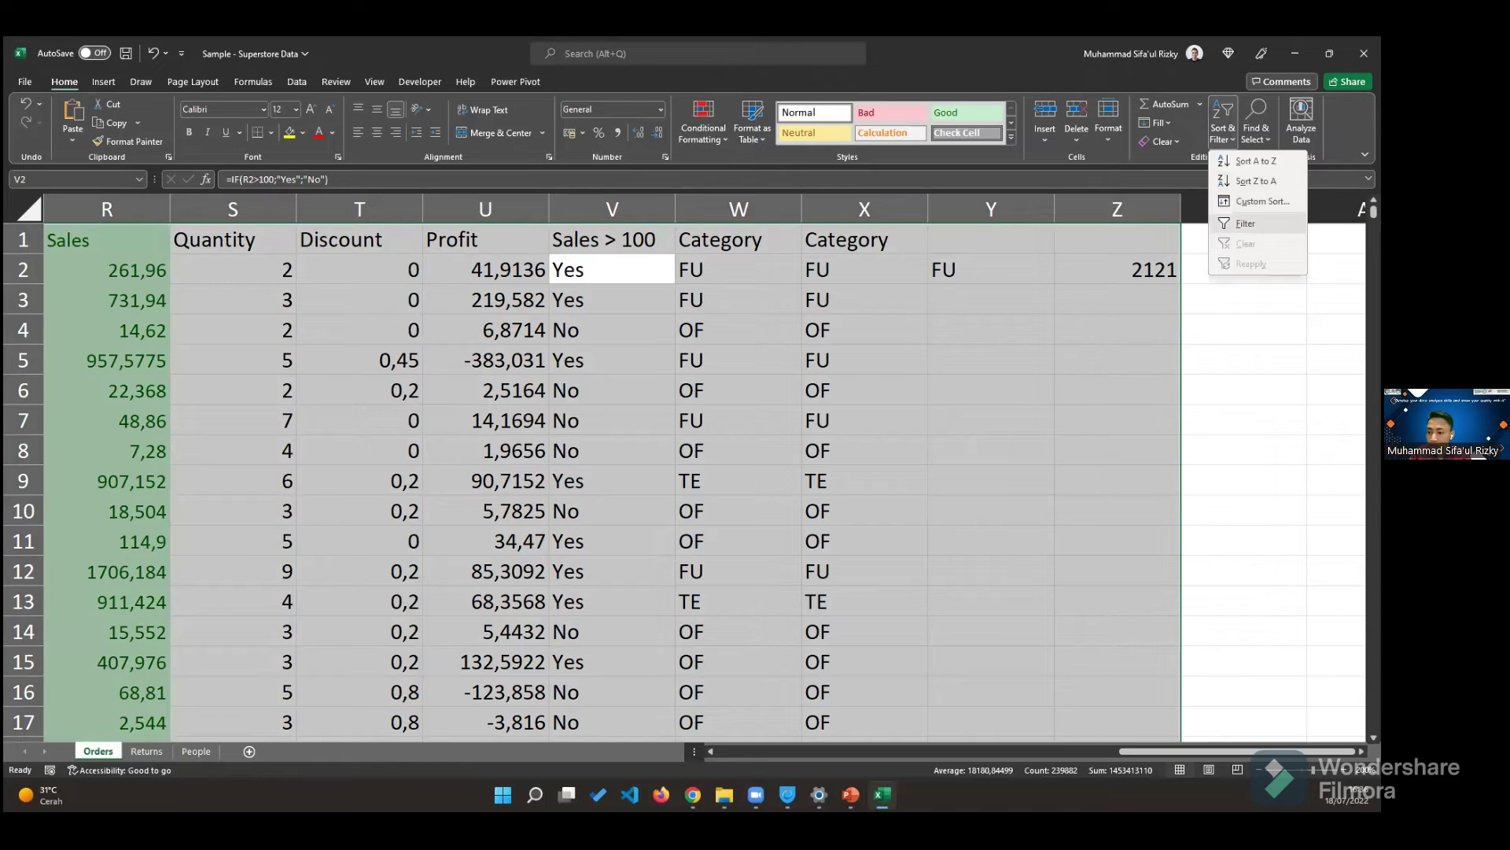
click(1251, 222)
click(991, 322)
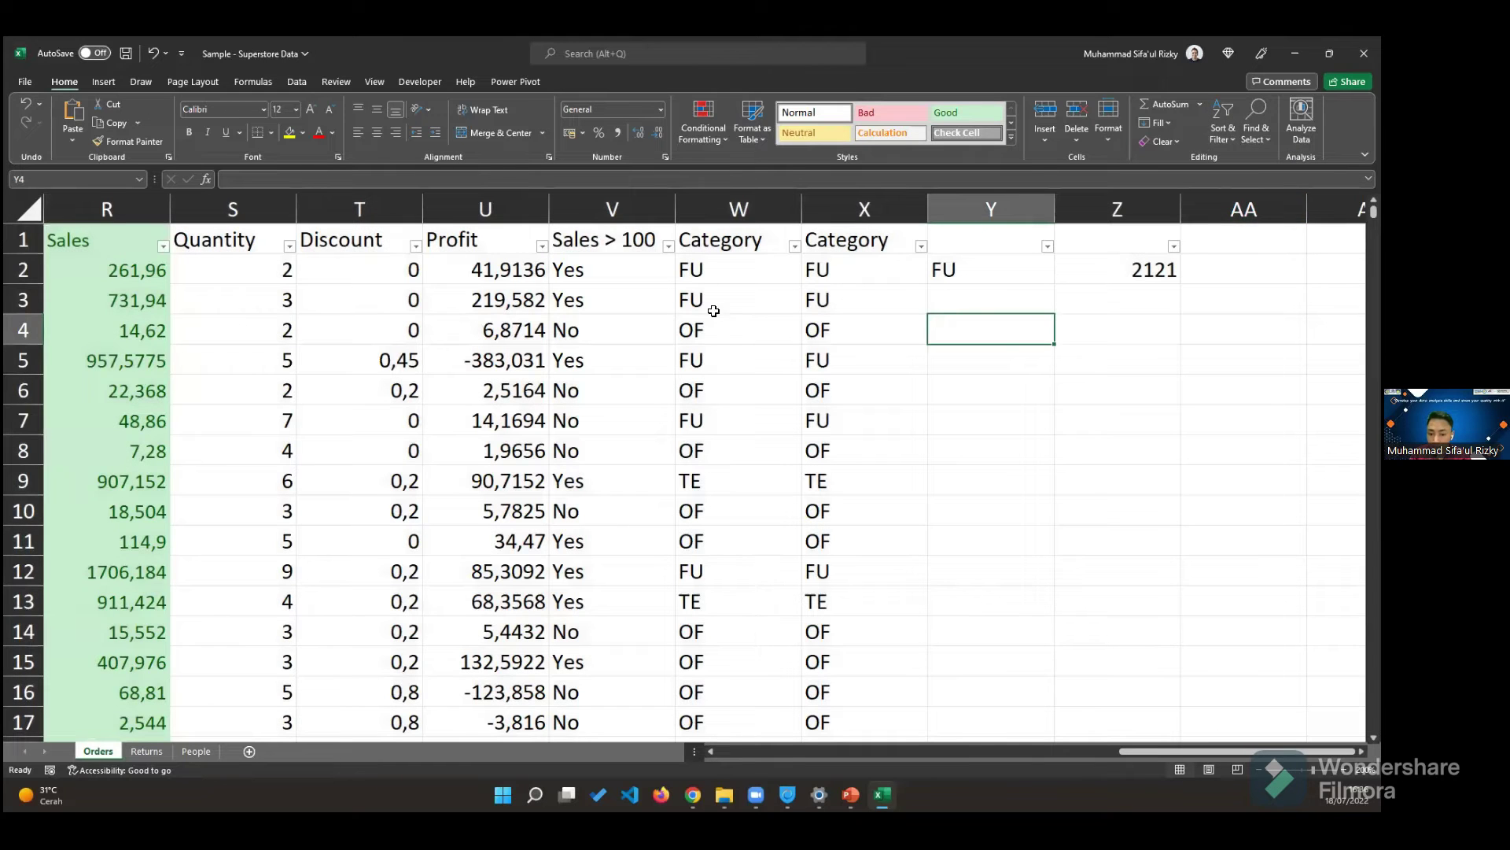
- Filter the Category codes in column W to show only "FU" and compare with the FU row in Y2:Z2
click(795, 247)
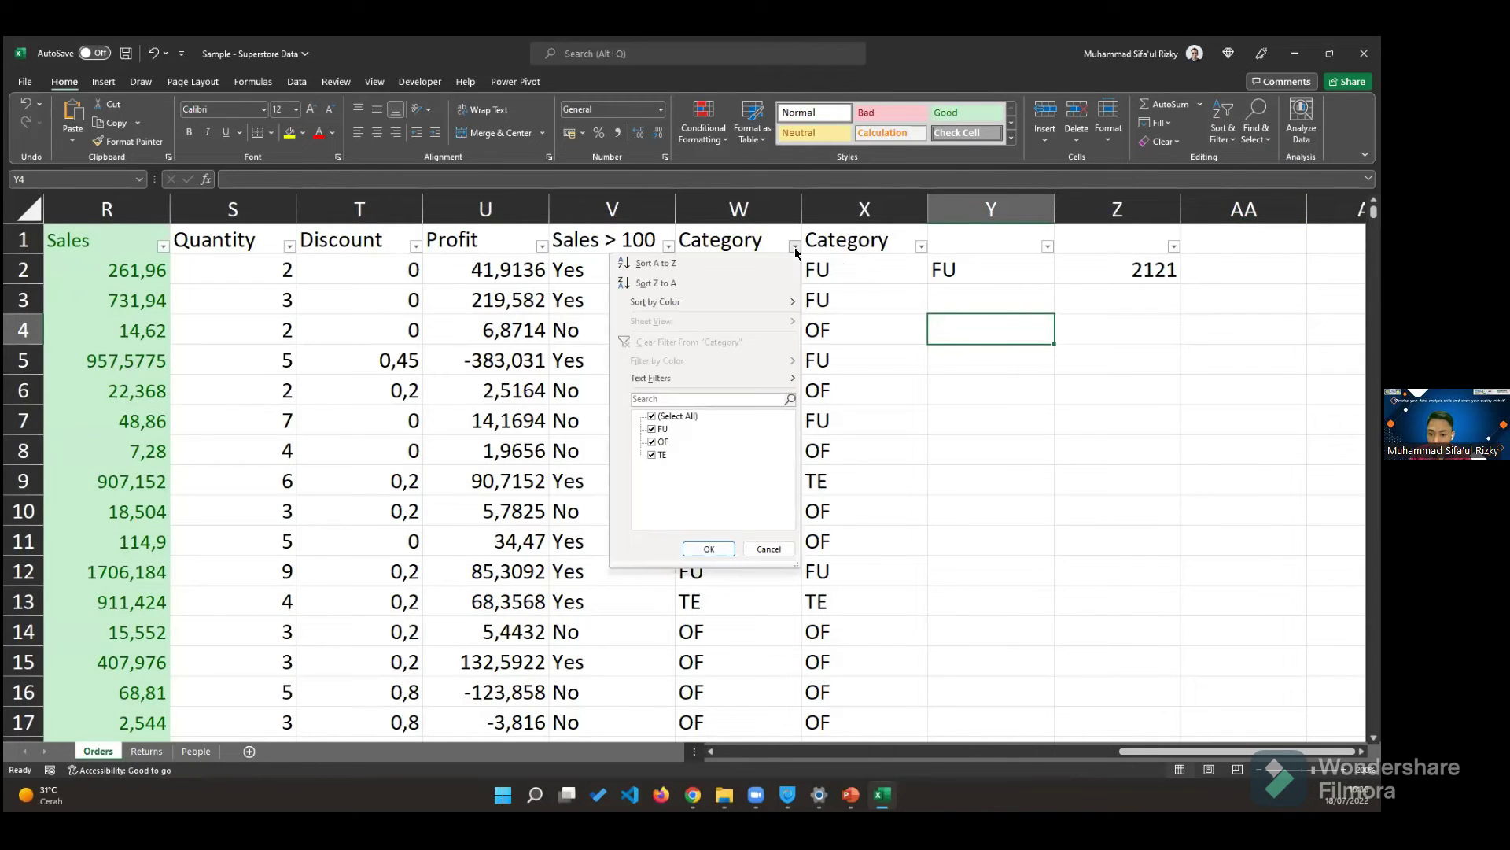
click(651, 417)
click(651, 428)
click(707, 549)
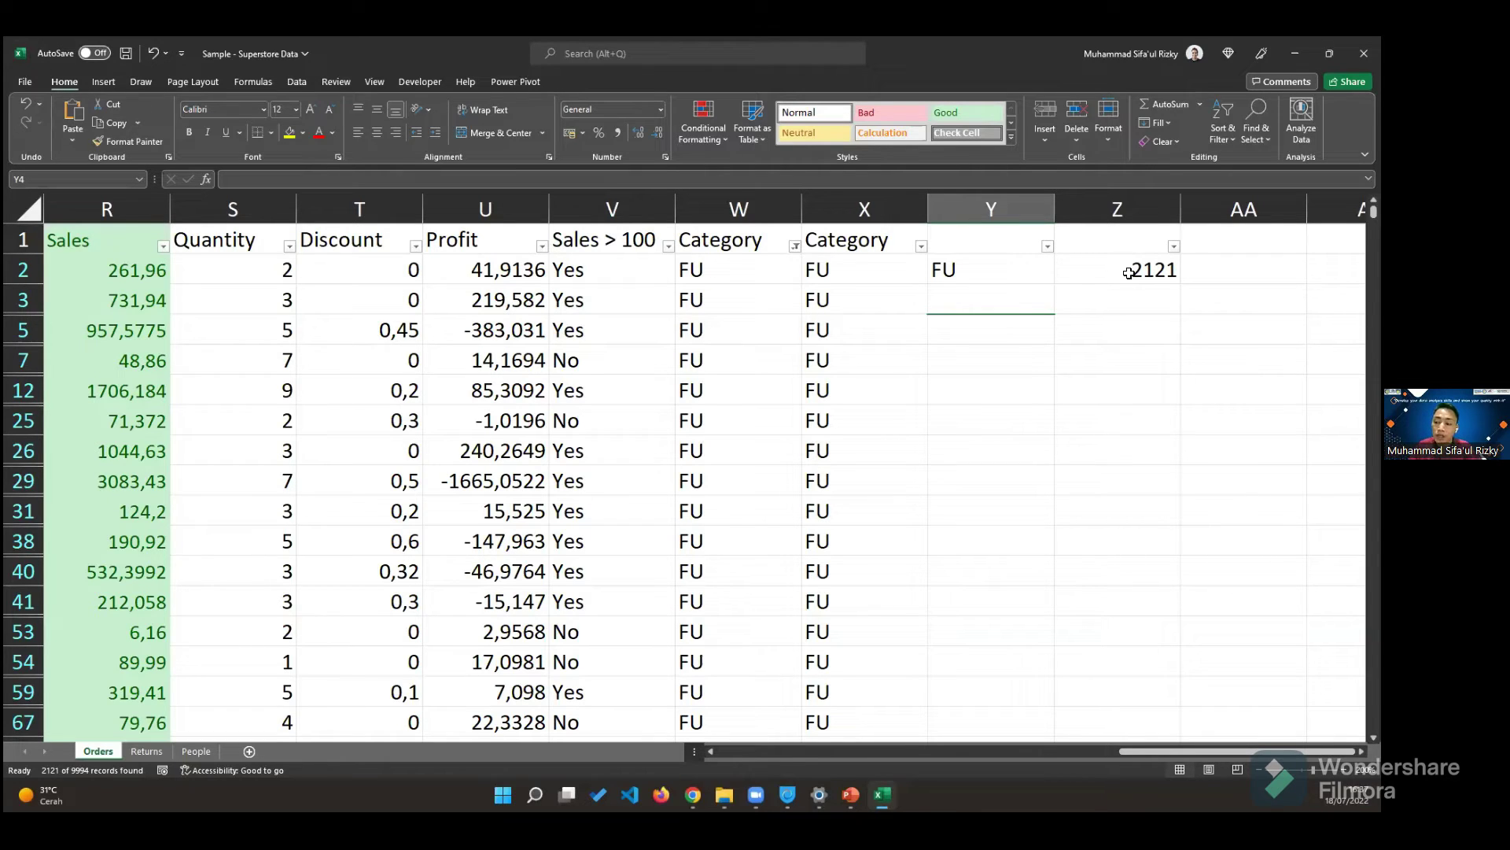
click(992, 270)
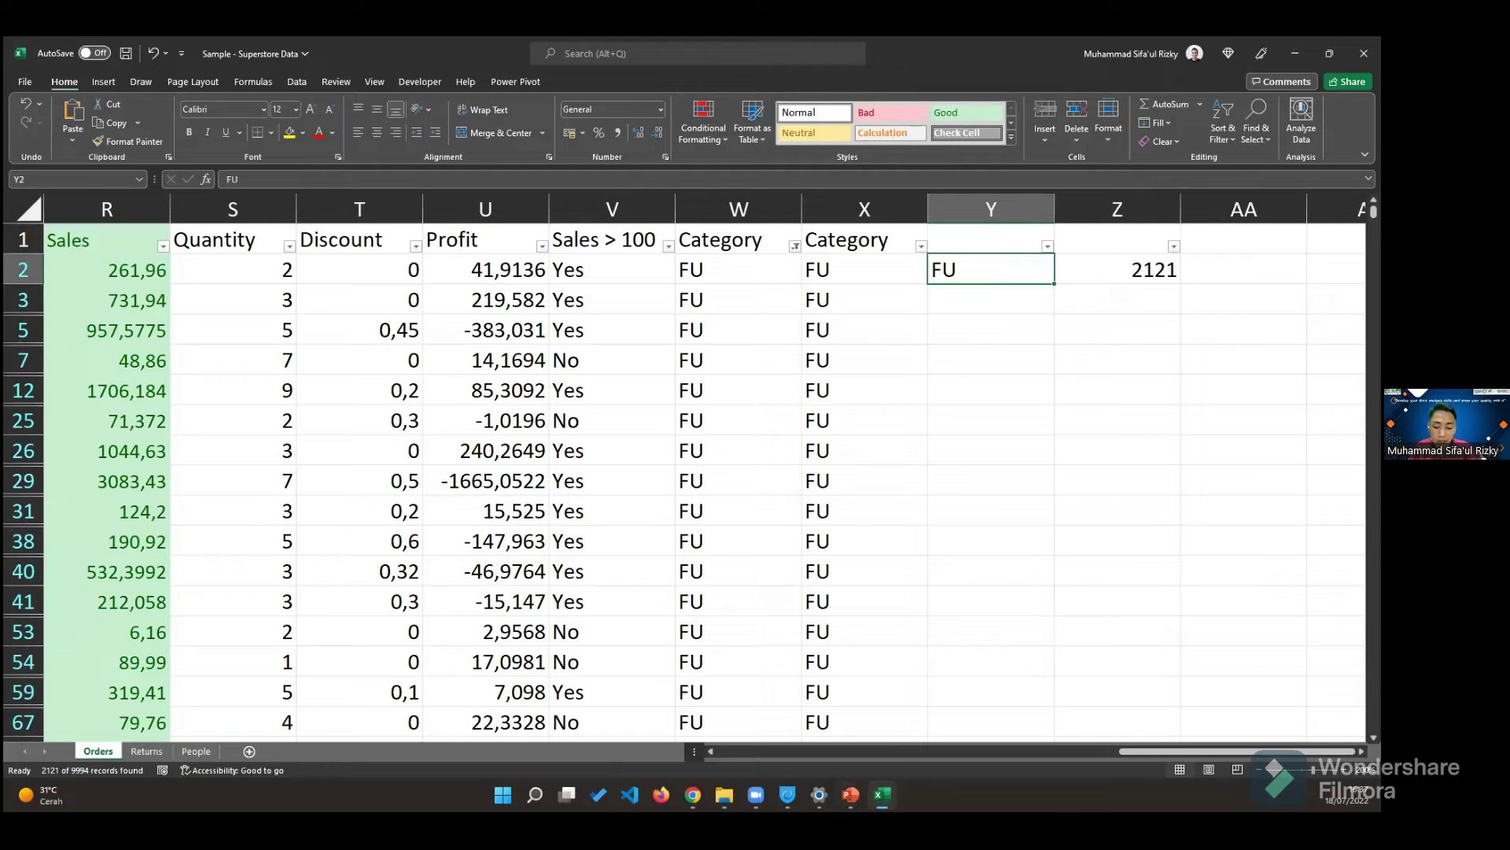
- Switch to the PowerPoint slide show and go back to the "COUNTIF and COUNTIFS" slide that explains counting with many conditions
click(850, 794)
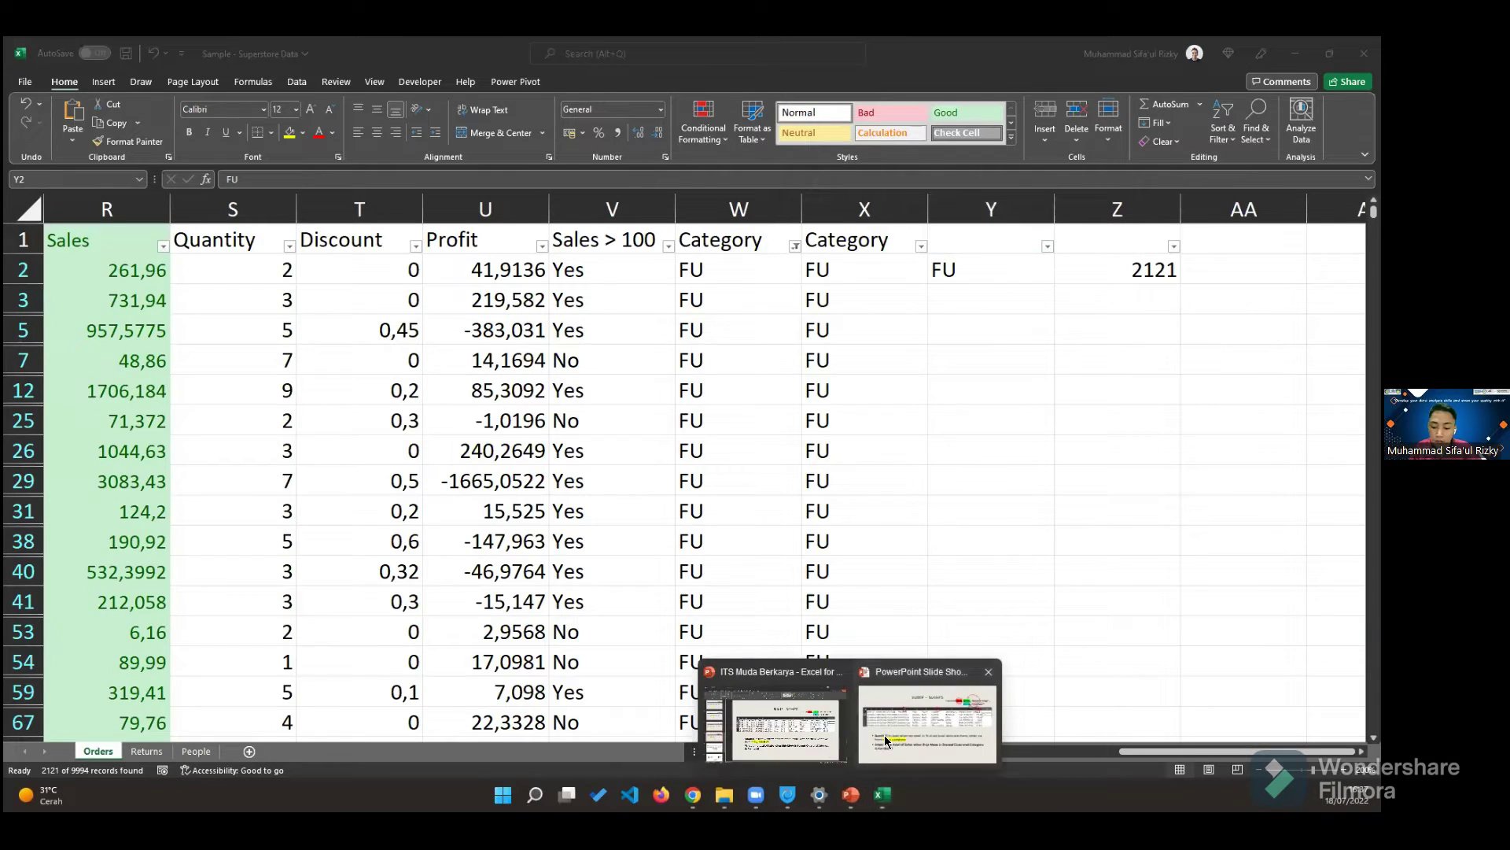
click(885, 740)
click(727, 545)
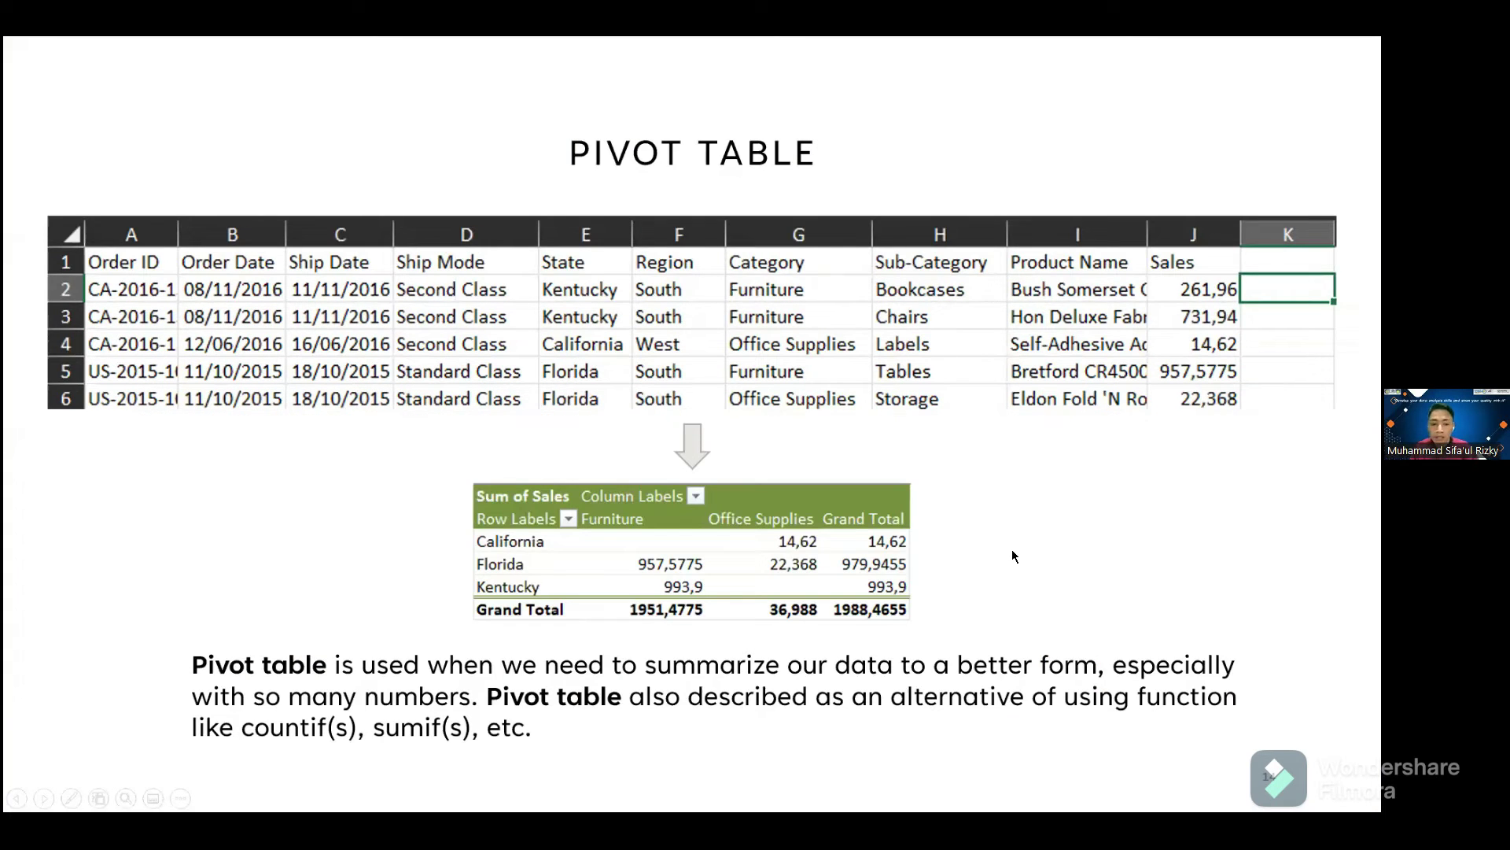
key(Left)
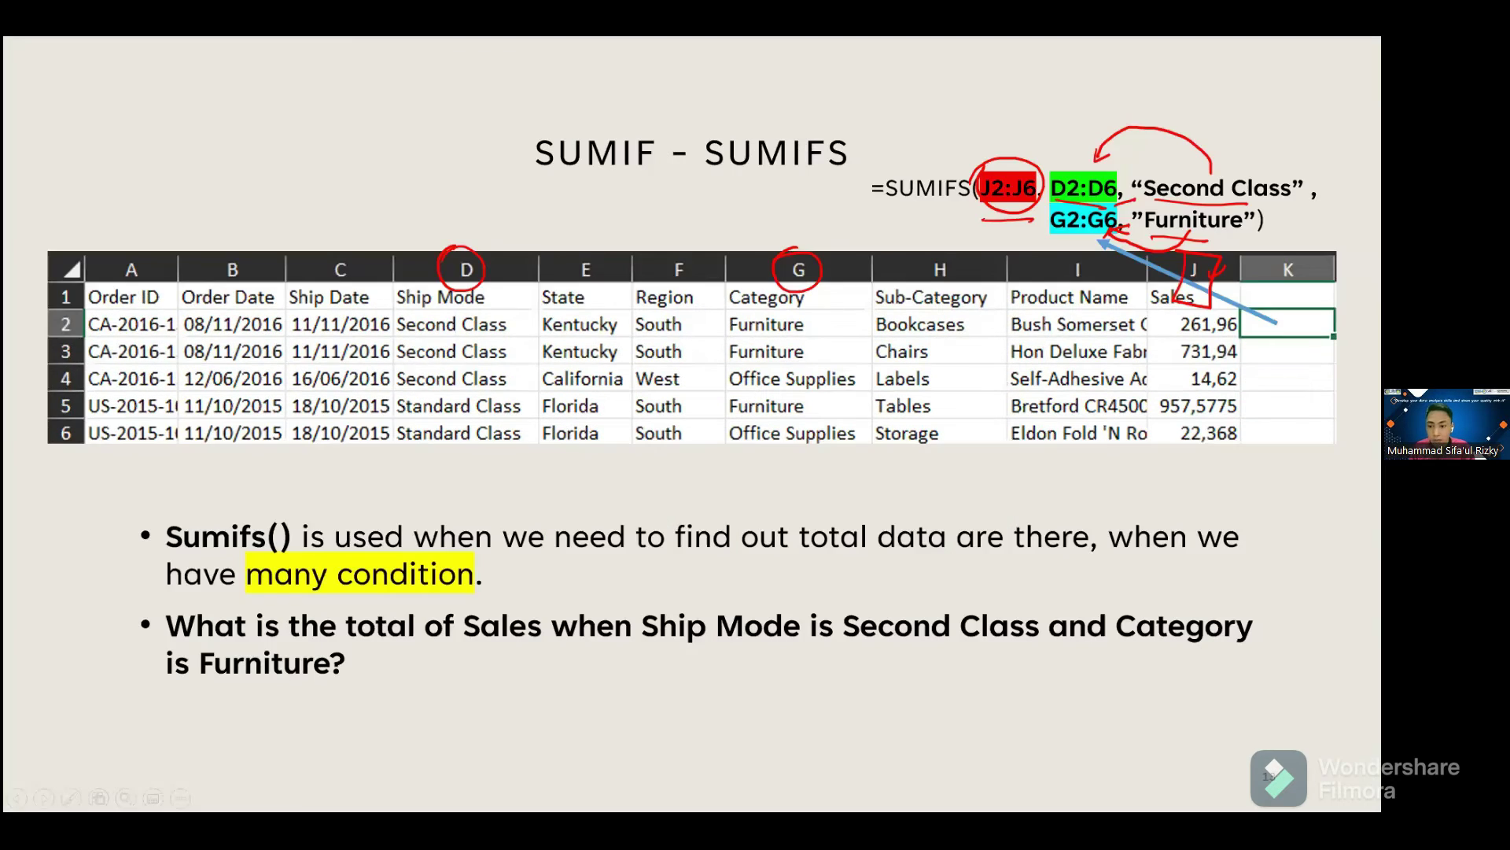
key(Left)
key(Left)
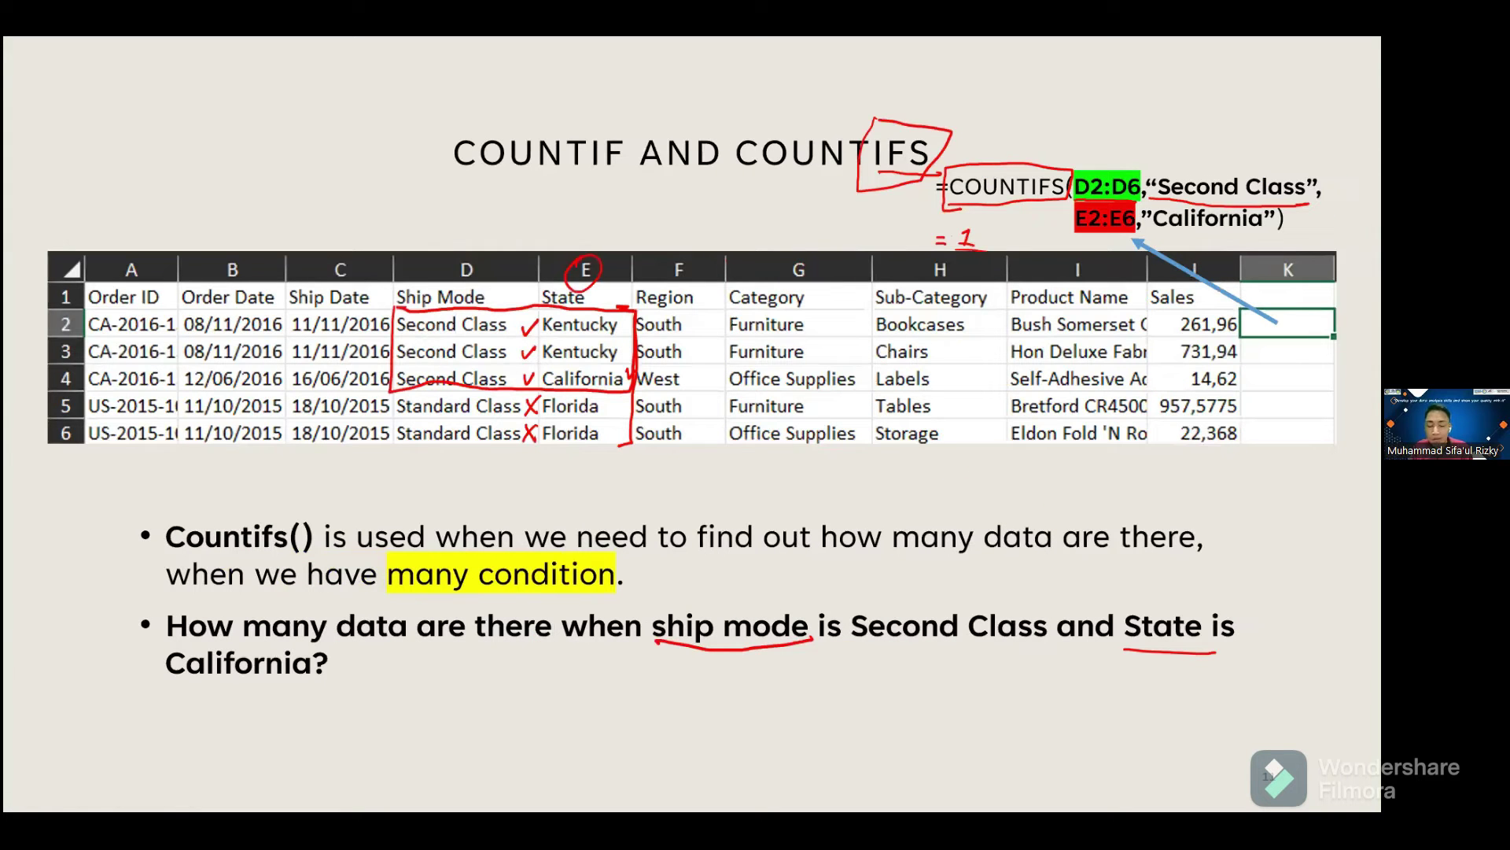
- Advance past the SUMIFS slide to the "Pivot Table" slide and underline the word "summarize" in its description
key(Right)
key(Right)
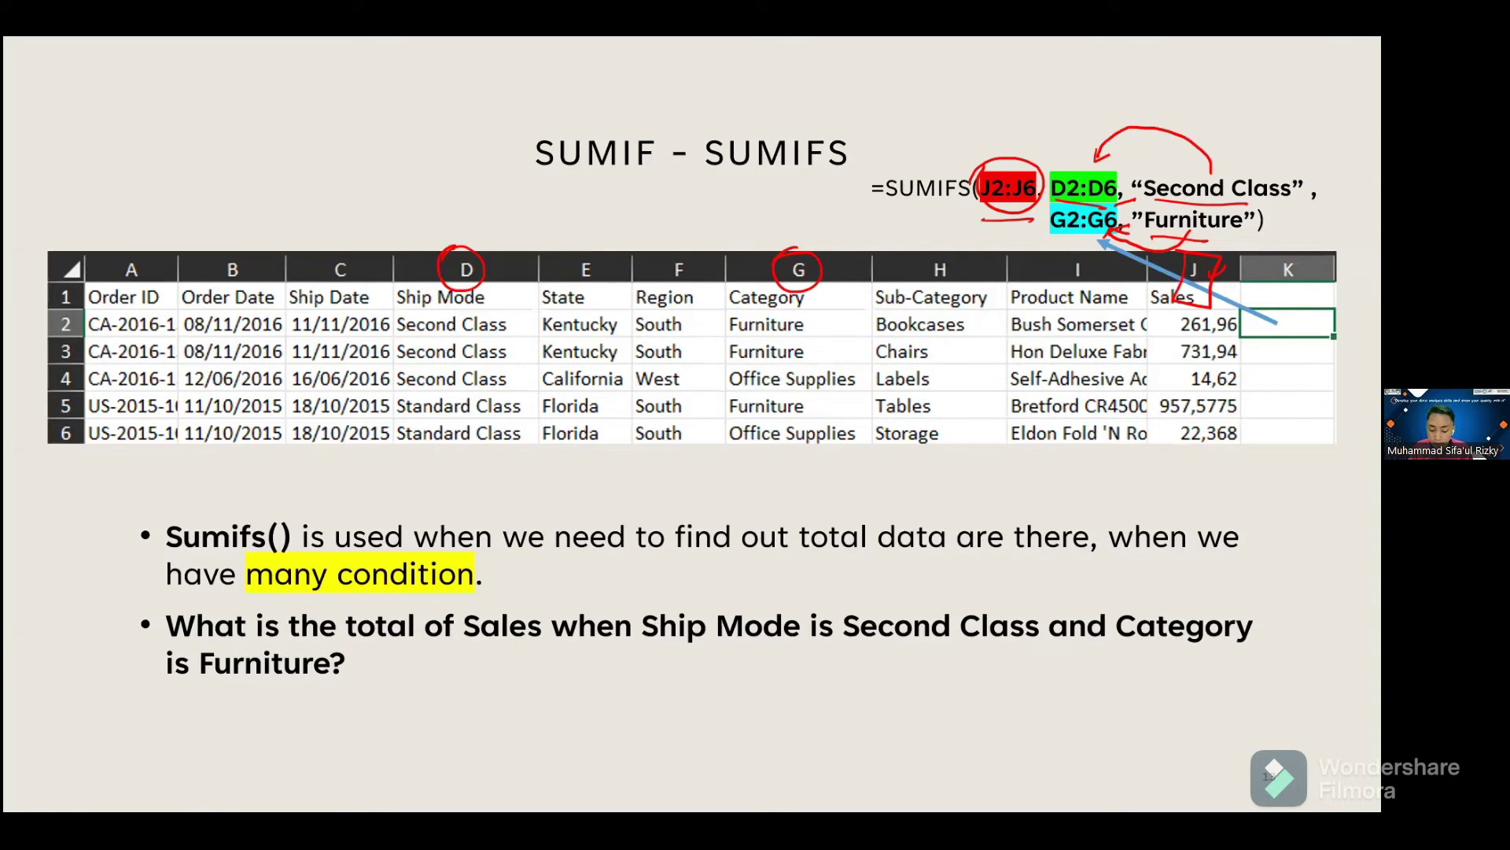
key(Right)
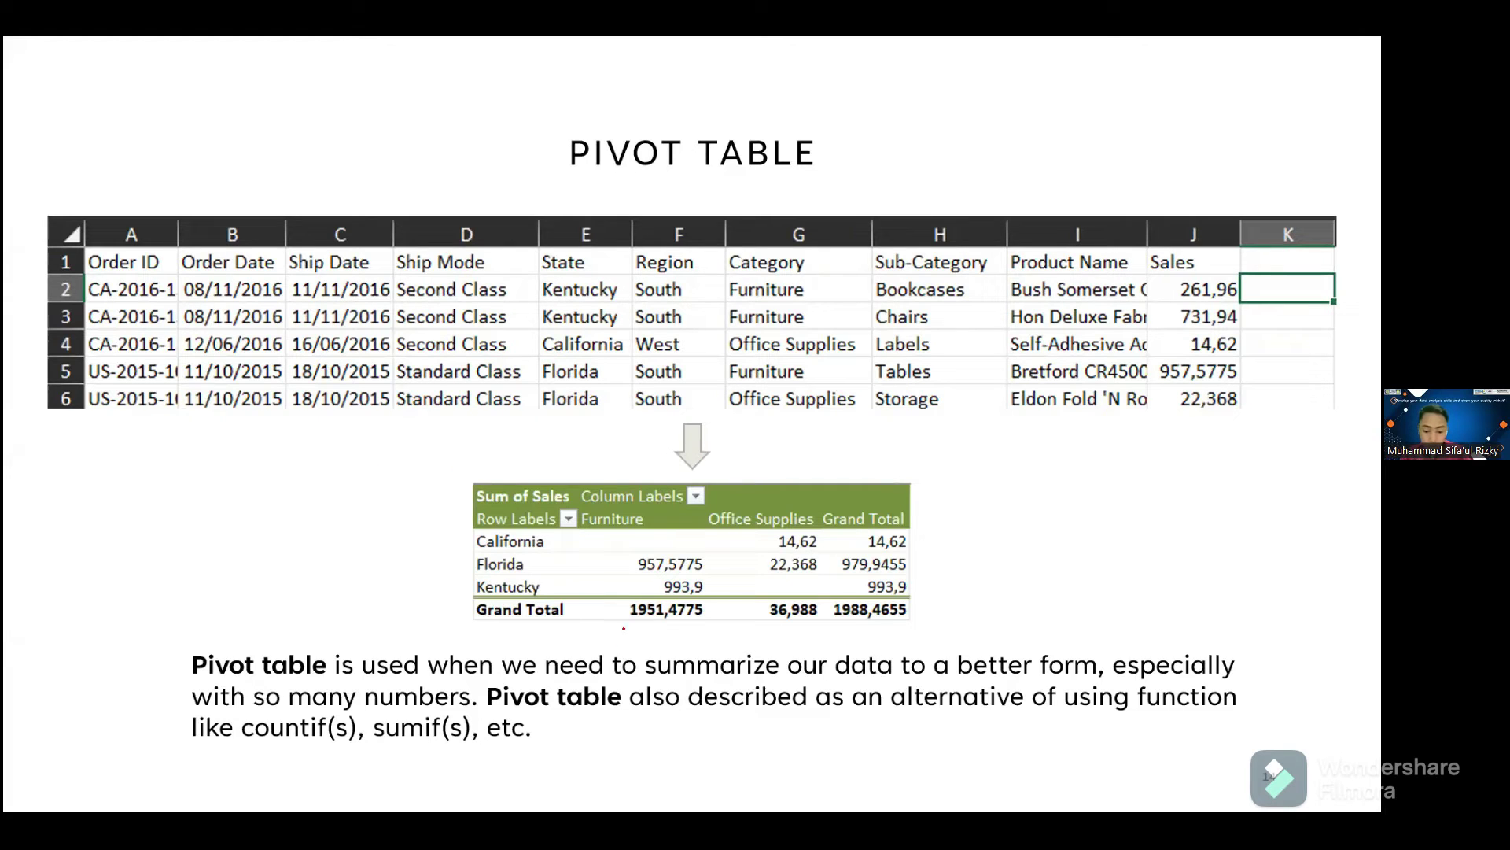
drag(779, 672, 782, 674)
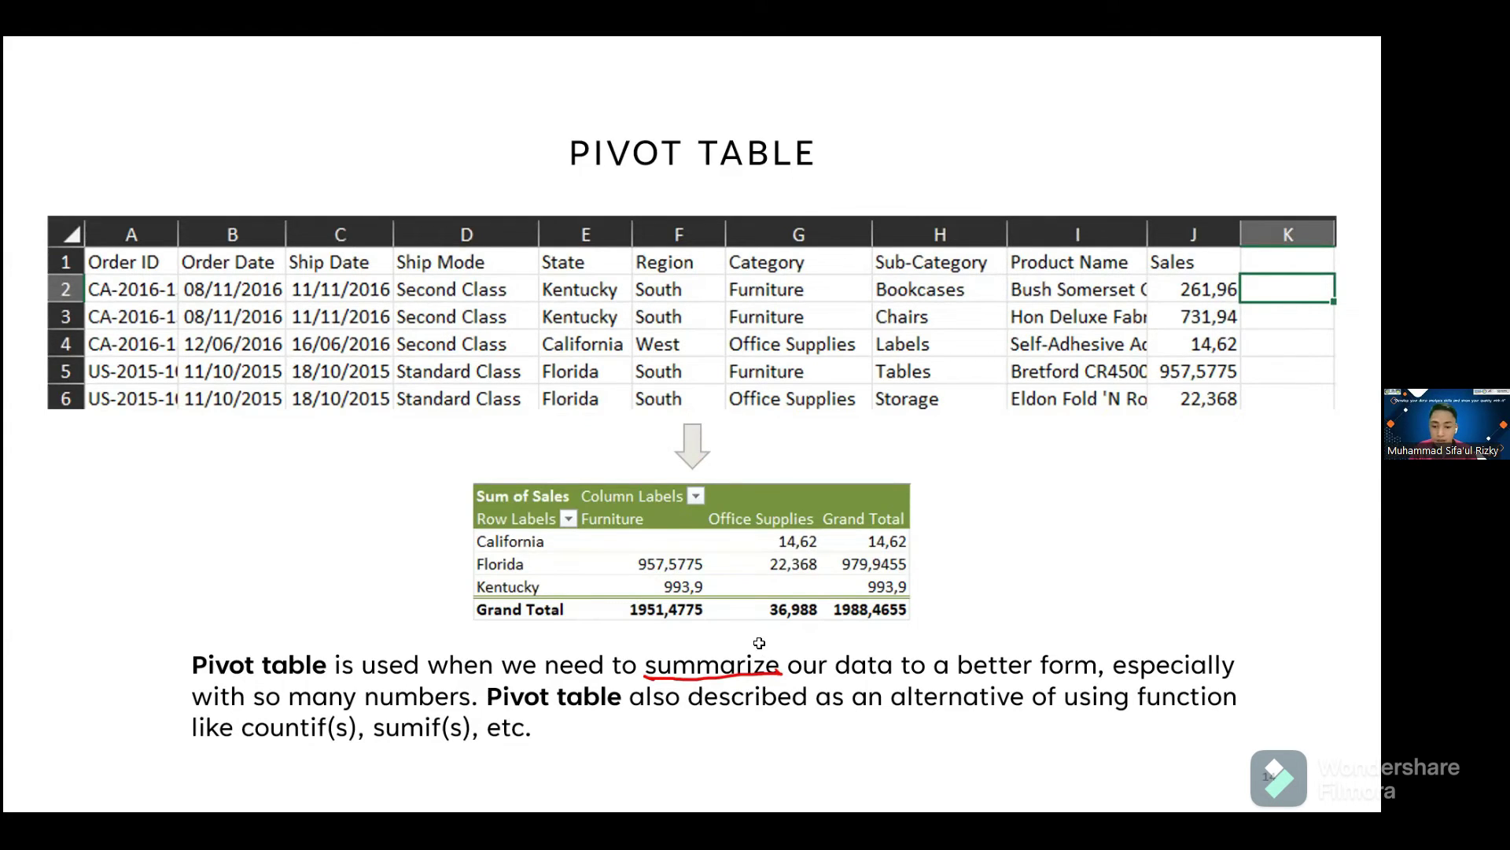
- Switch back to the Excel workbook and review the FU label in Y2 and its count in Z2
key(alt+Tab)
click(1078, 298)
click(1081, 272)
click(1010, 277)
click(1096, 270)
click(1014, 300)
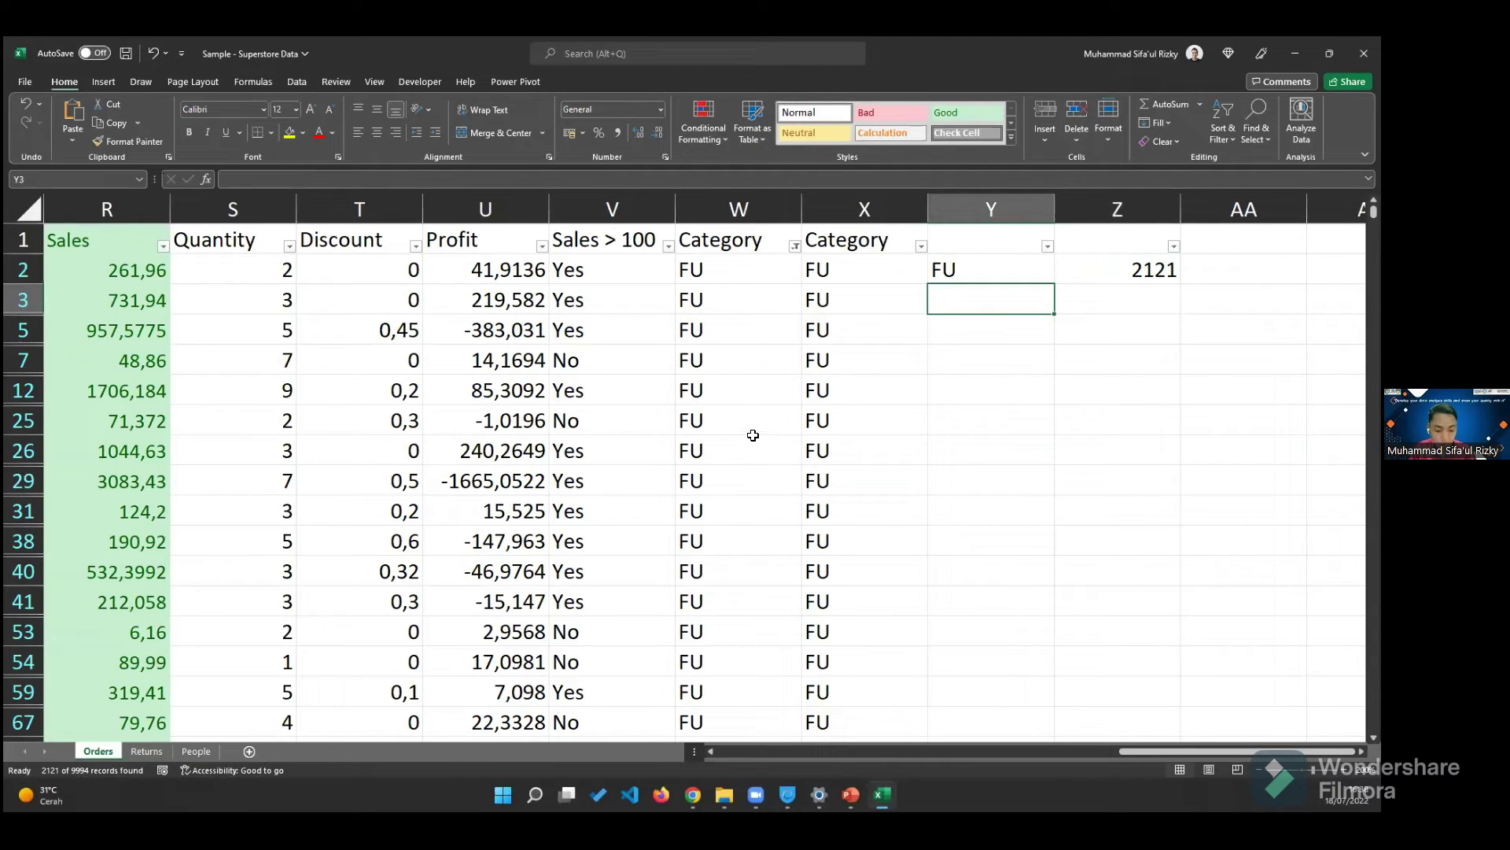
- Reset the column W Category filter so that all category codes are selected
click(794, 247)
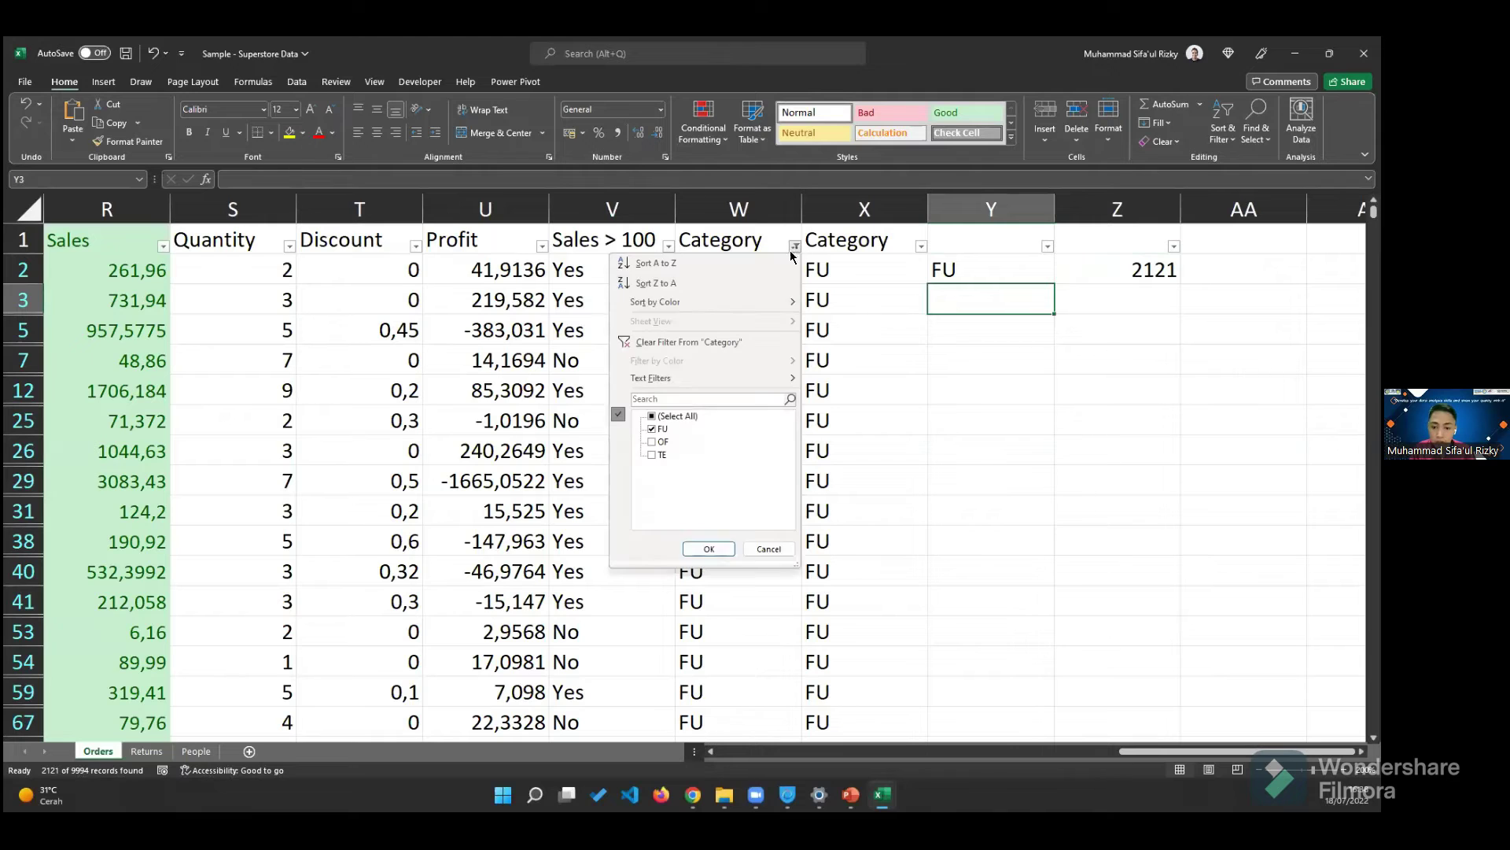
click(653, 416)
click(709, 548)
click(808, 331)
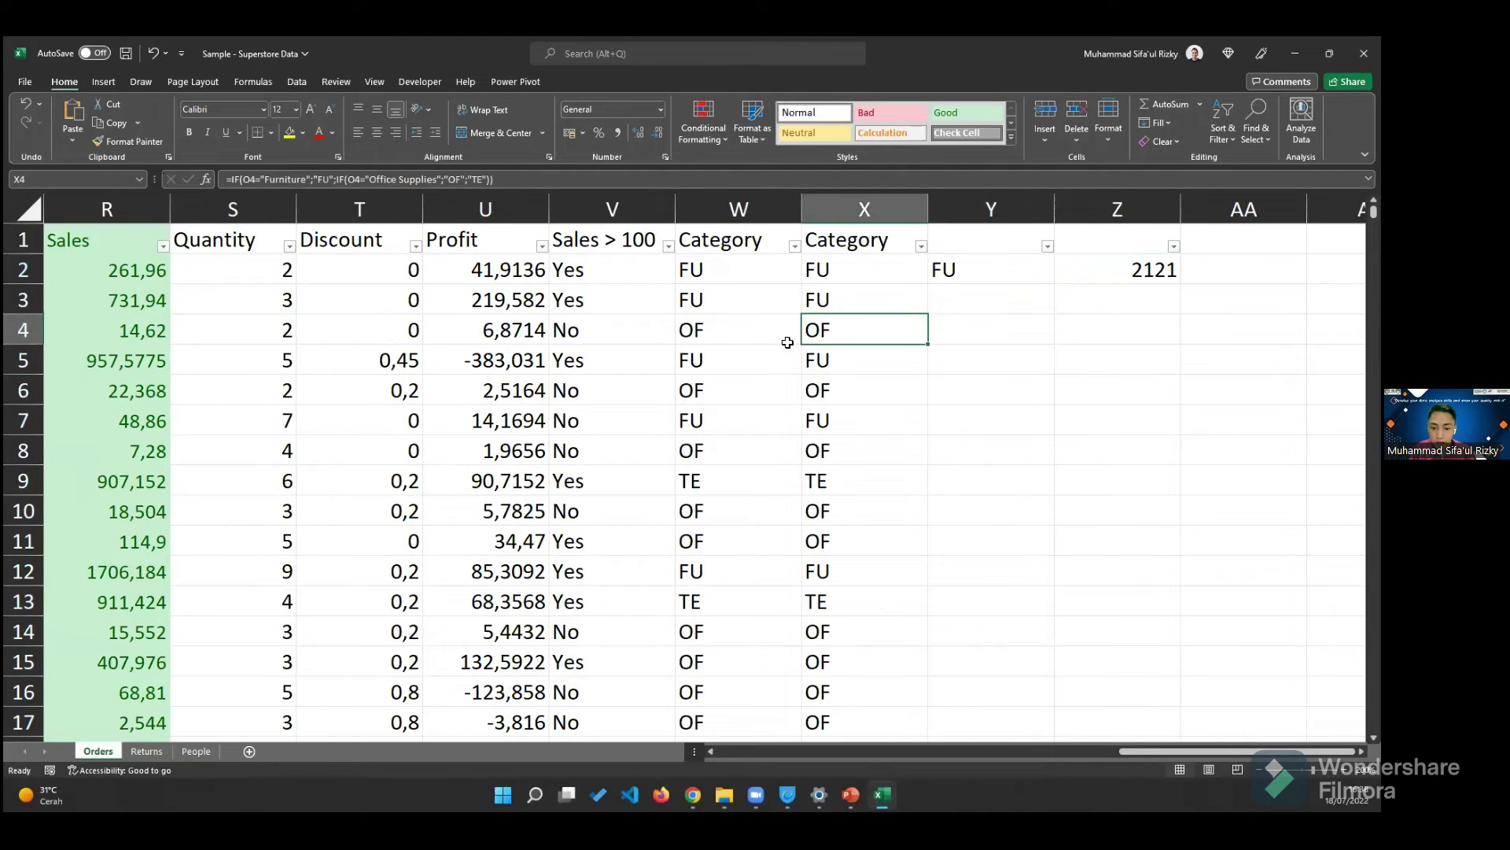
- Enter the category codes "OF" in Y3 and "TE" in Y4
click(991, 311)
text(OF)
key(Return)
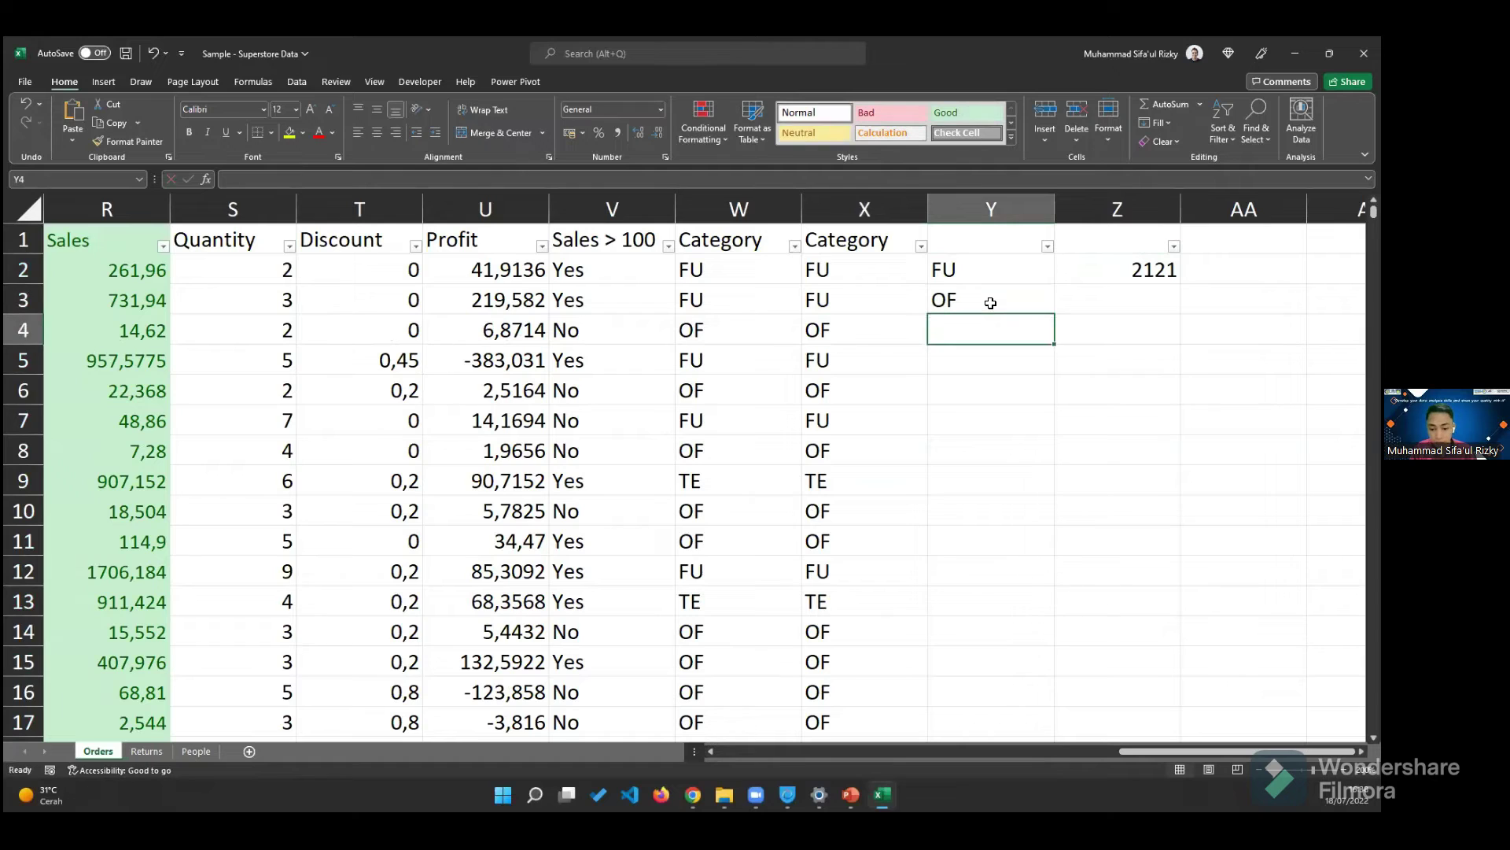
text(TE)
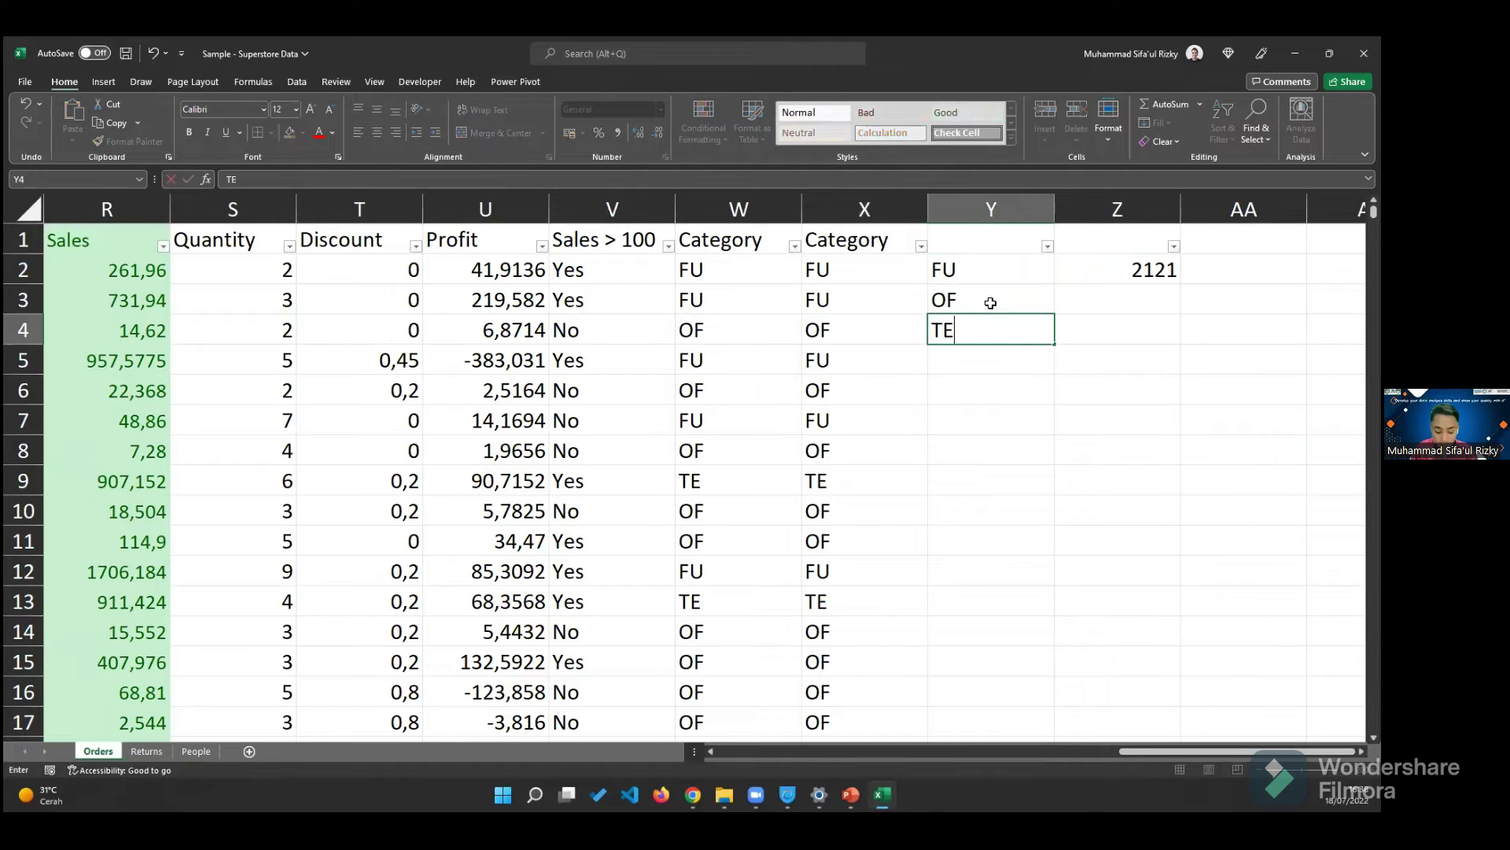
key(Return)
- Fill the COUNTIF formula from Z2 down to Z4 and change the criterion in Z3 to "OF"
click(1090, 294)
click(1113, 274)
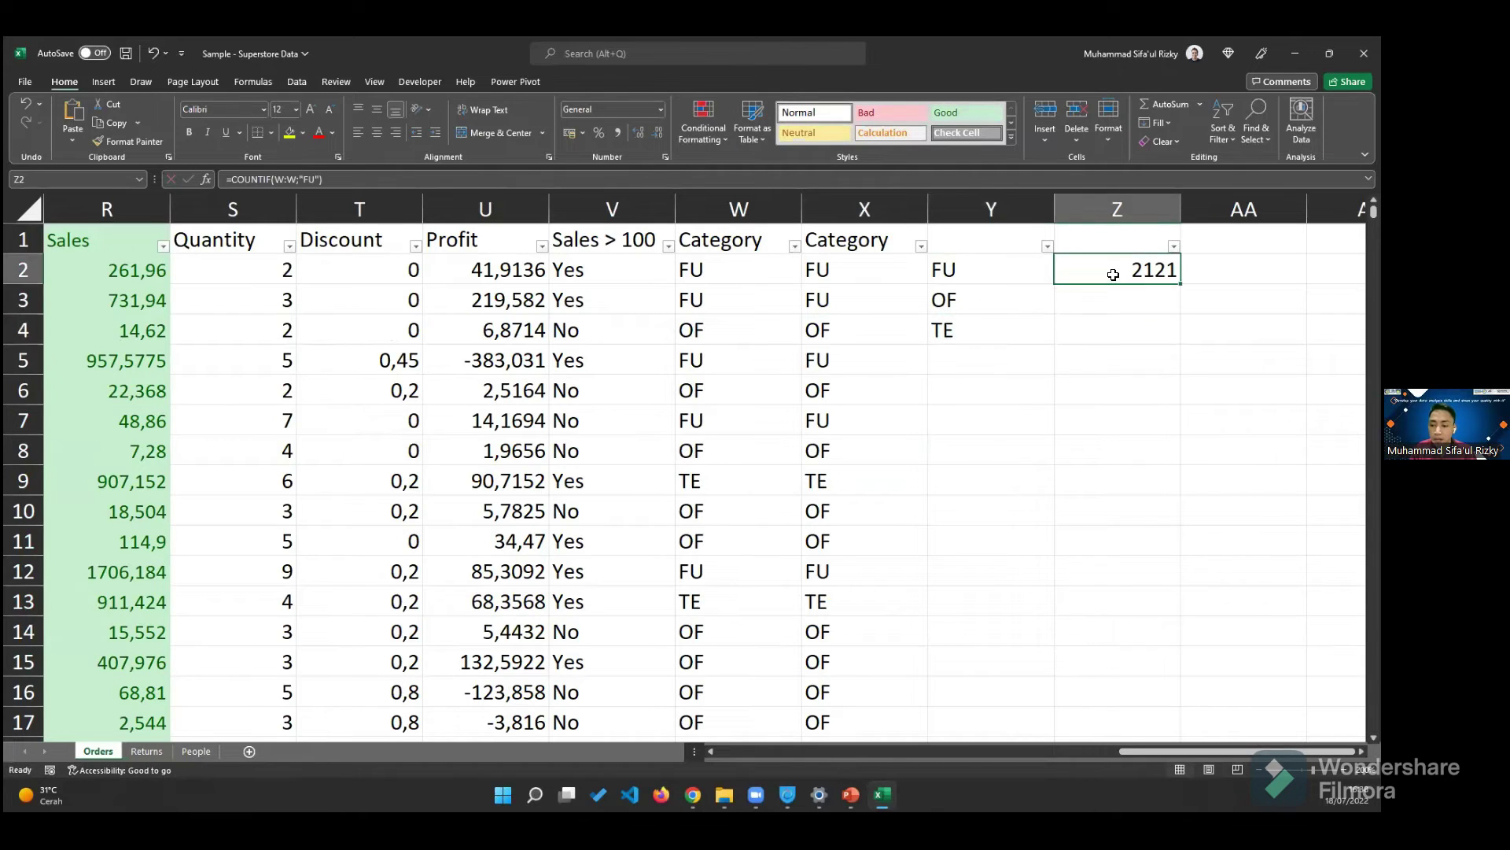
drag(1181, 285, 1250, 306)
double_click(1153, 301)
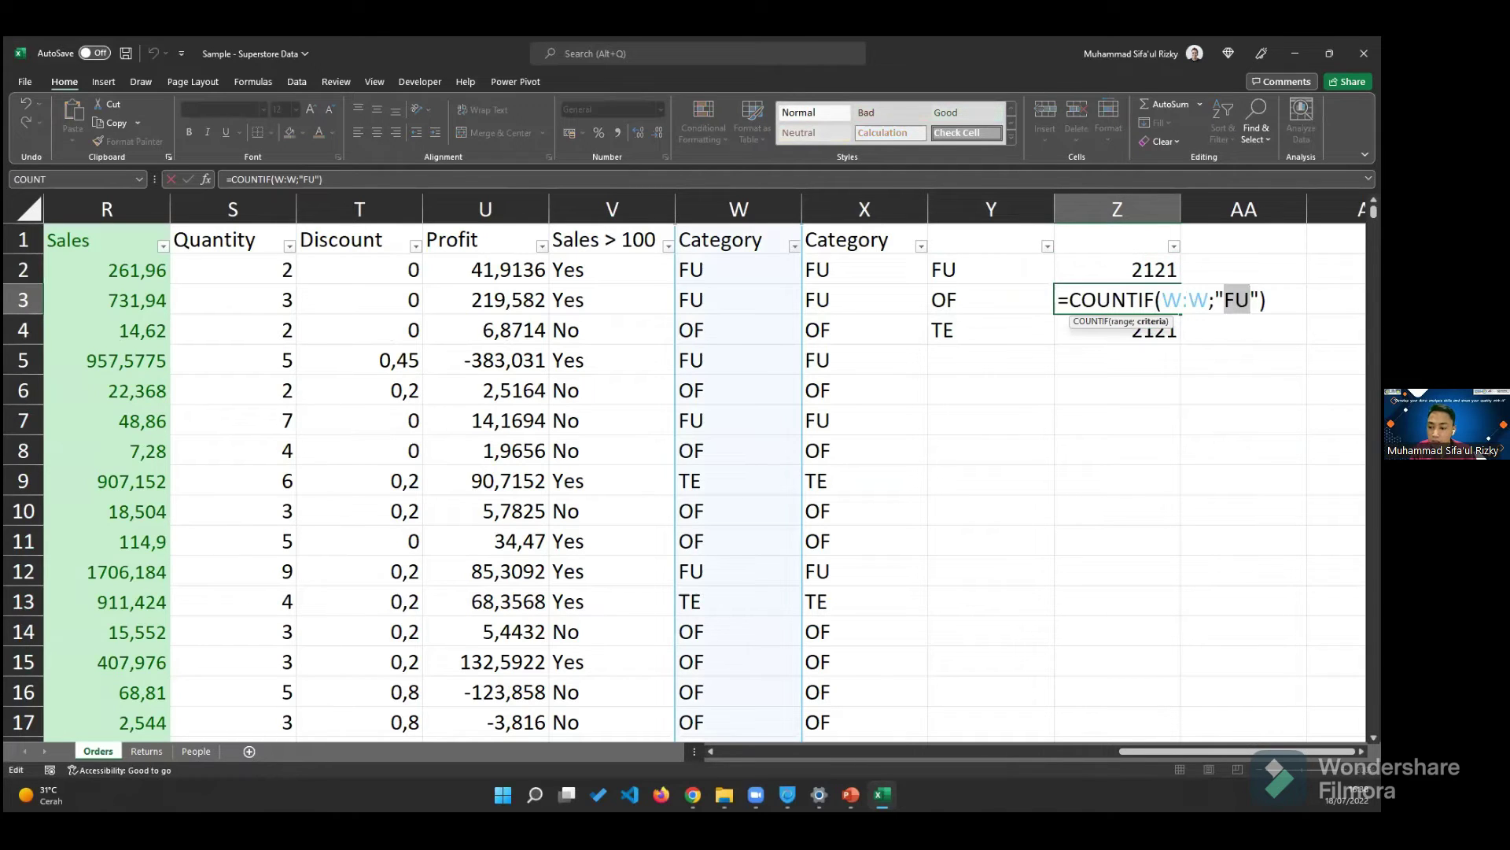
text(OF)
key(Return)
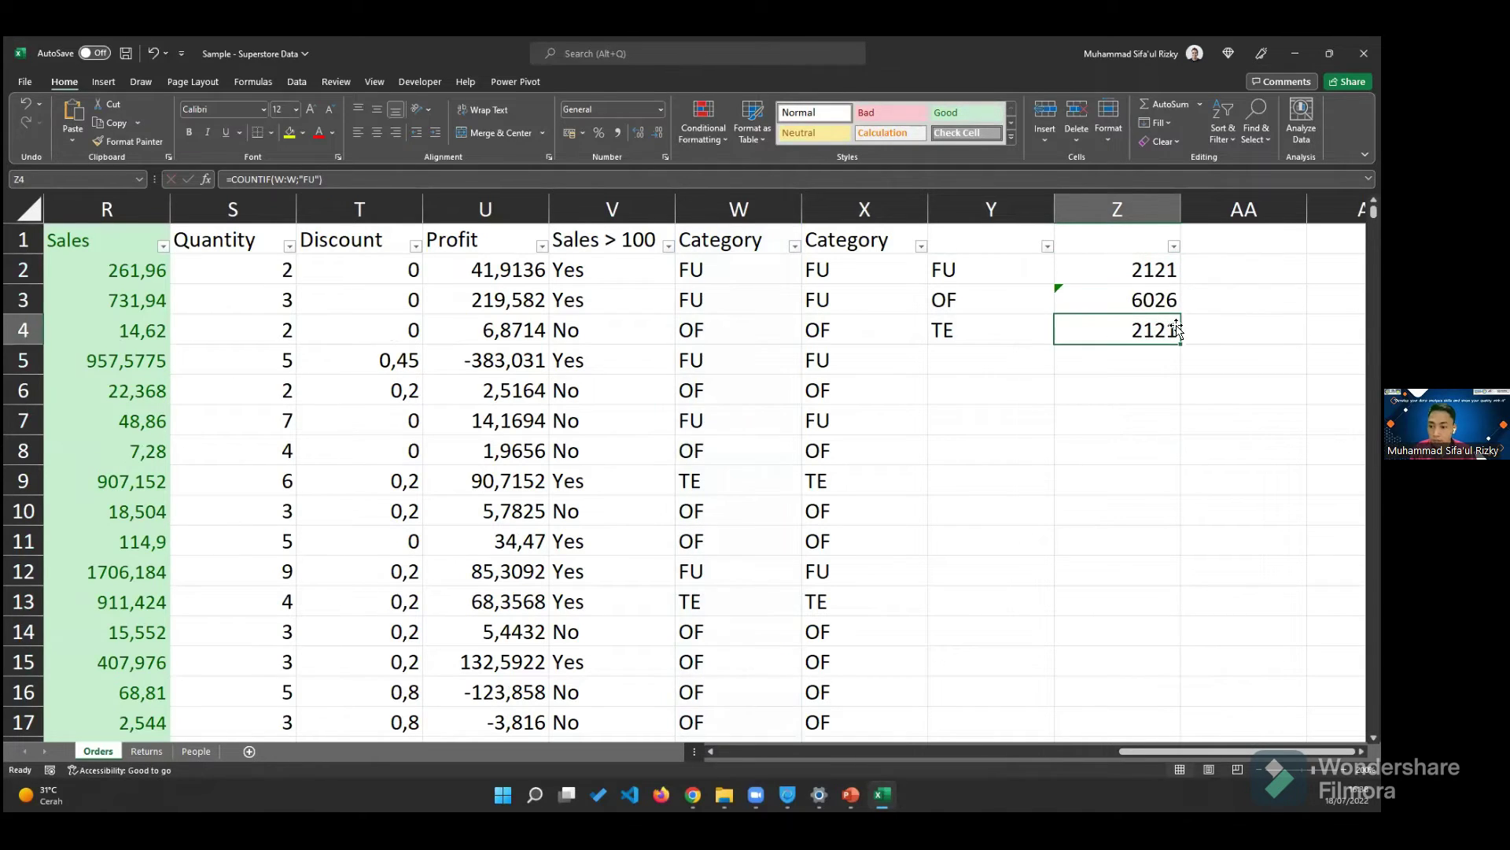
- Change the criterion of the COUNTIF formula in Z4 to "TE"
double_click(1172, 330)
double_click(1229, 330)
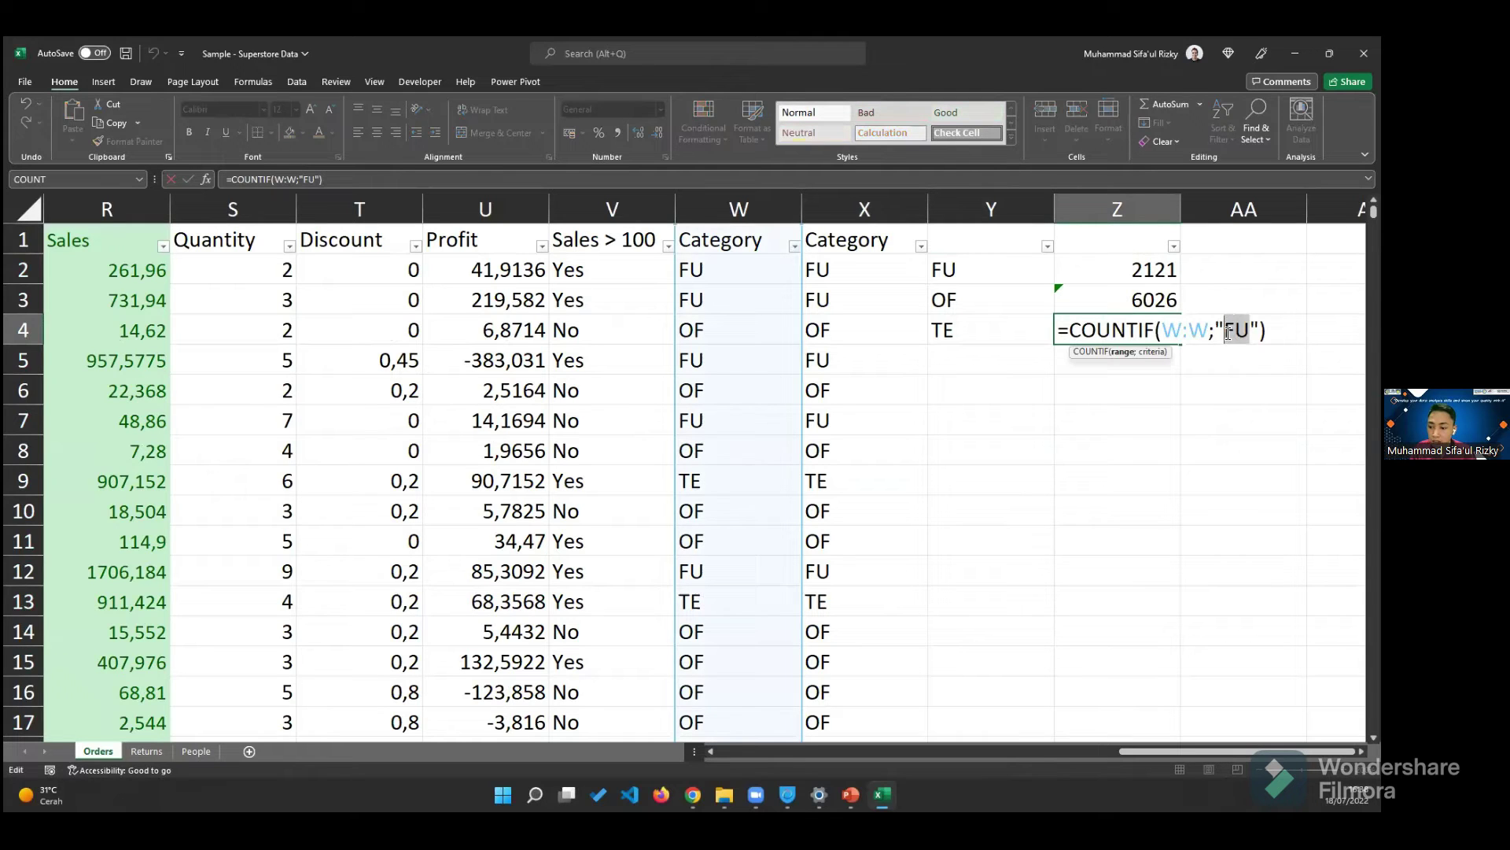
text(TE)
key(Return)
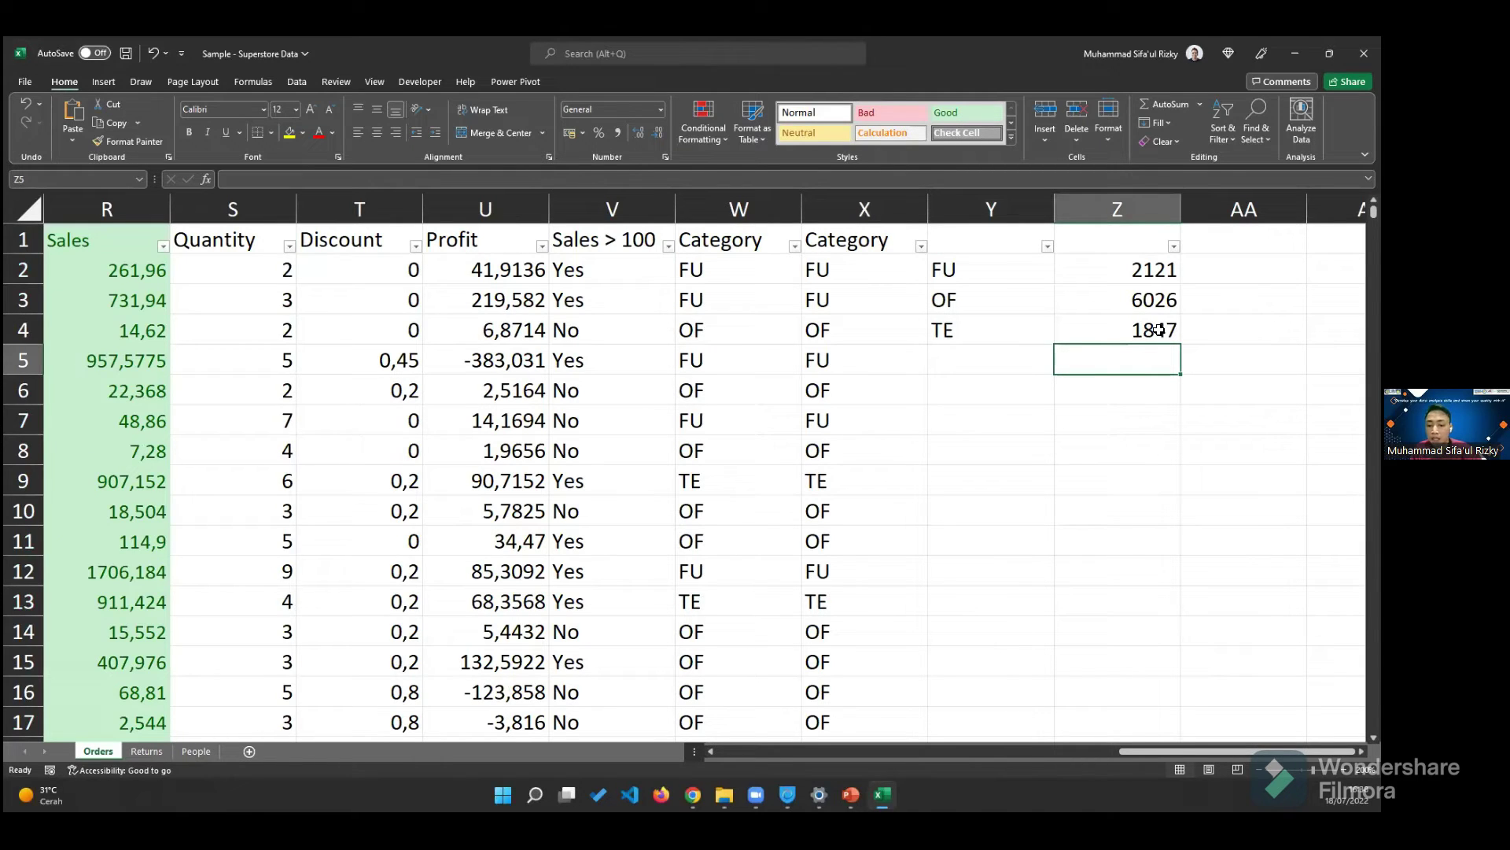
click(1003, 324)
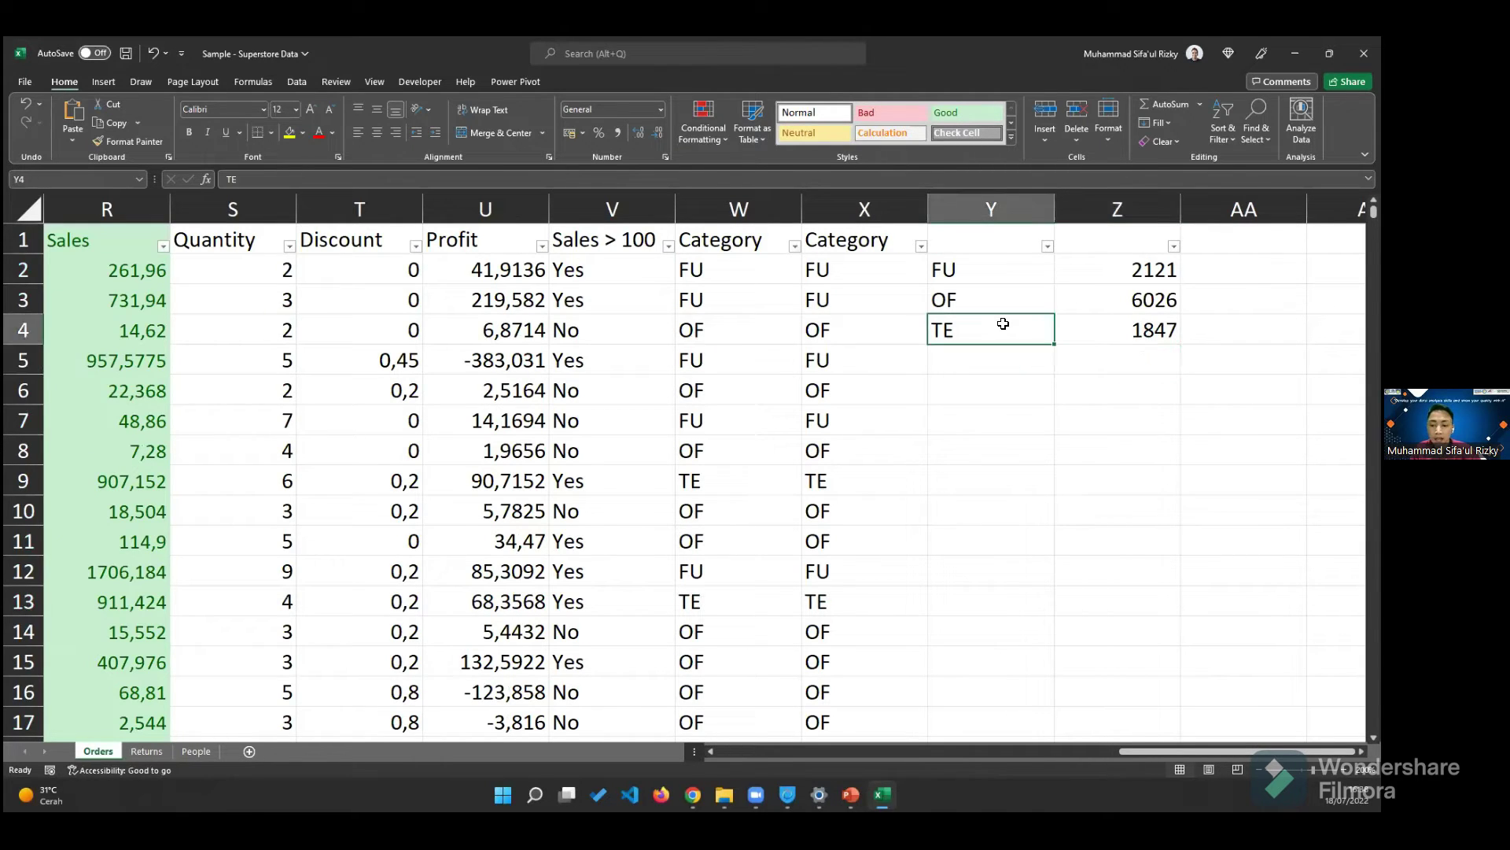
click(972, 423)
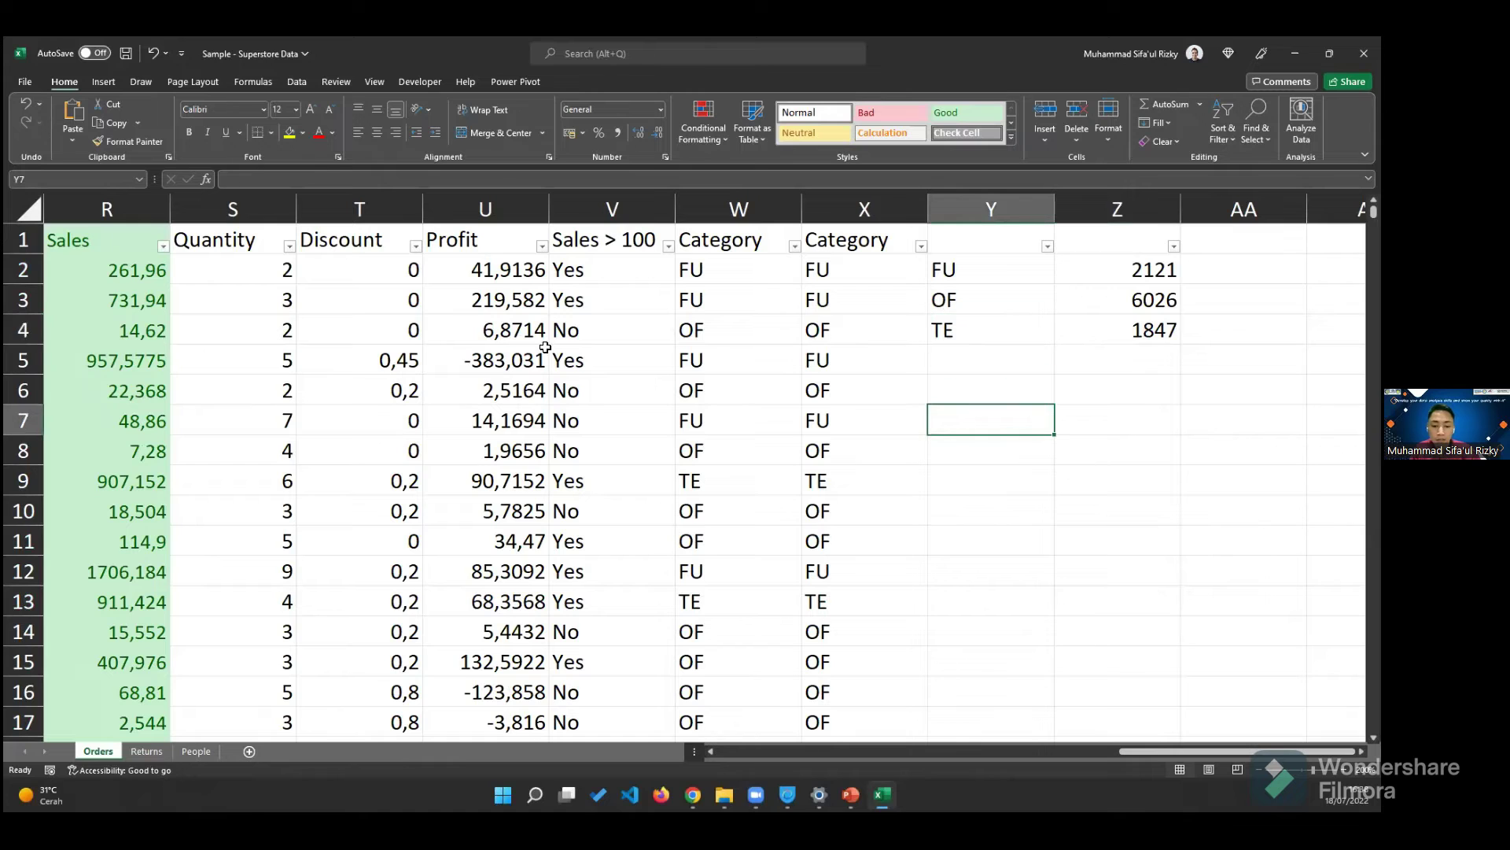
- Create a PivotTable on a new worksheet from the Orders data in A1:X9995
click(571, 349)
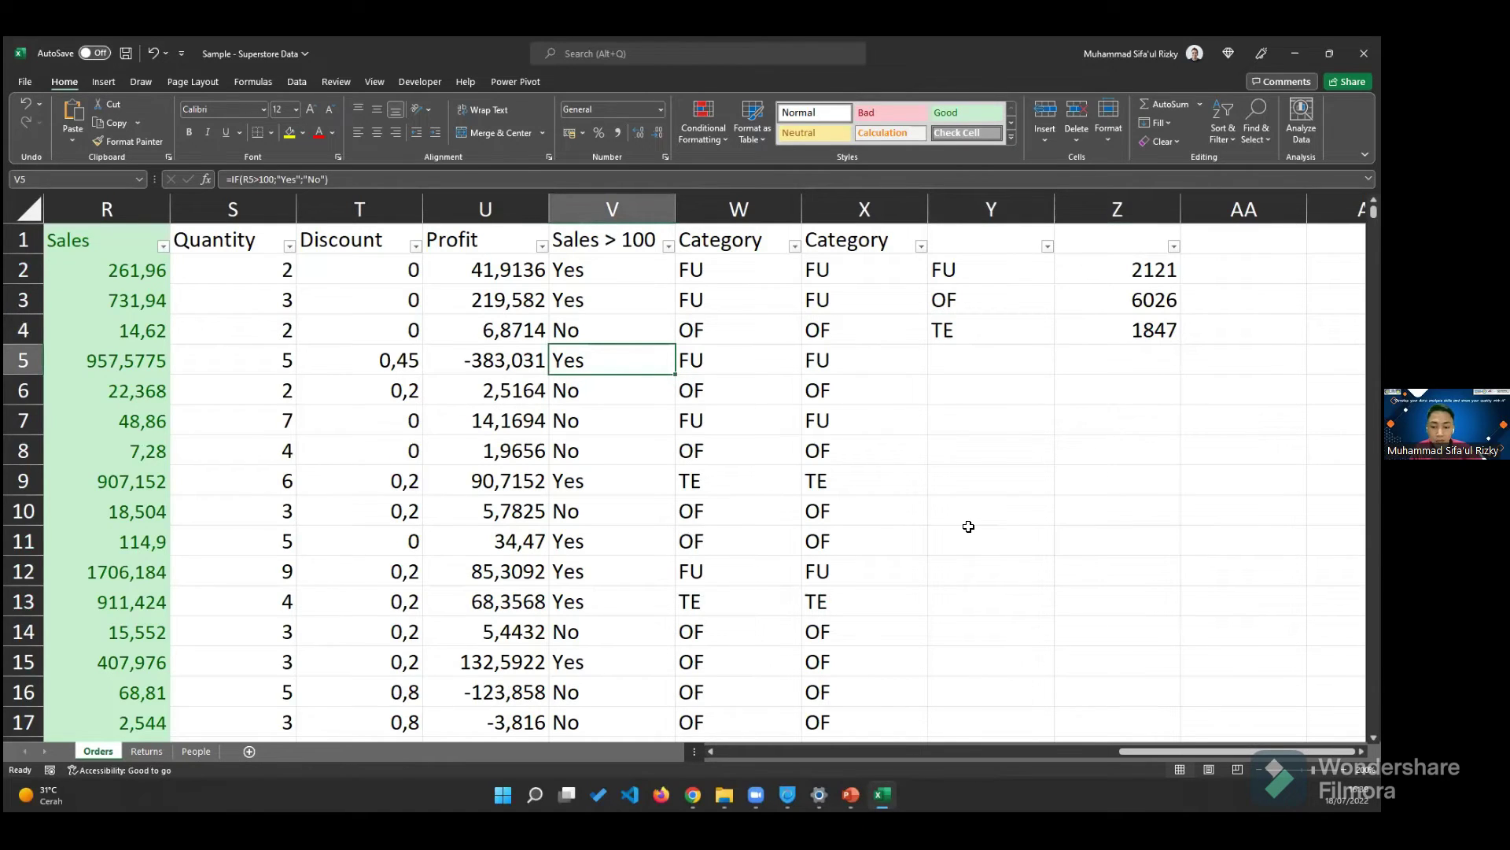
key(ctrl+a)
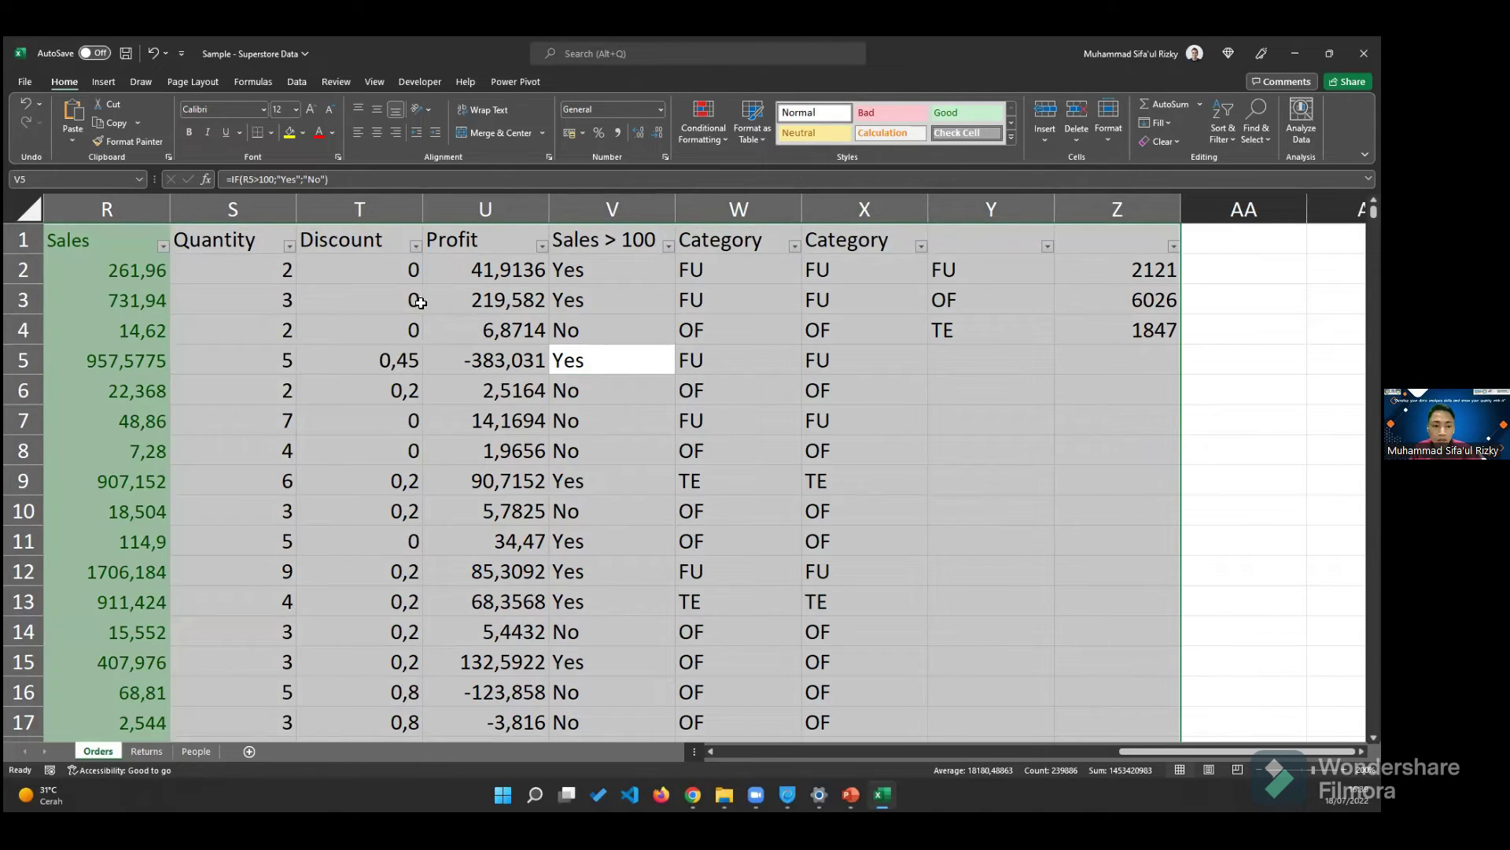
click(106, 84)
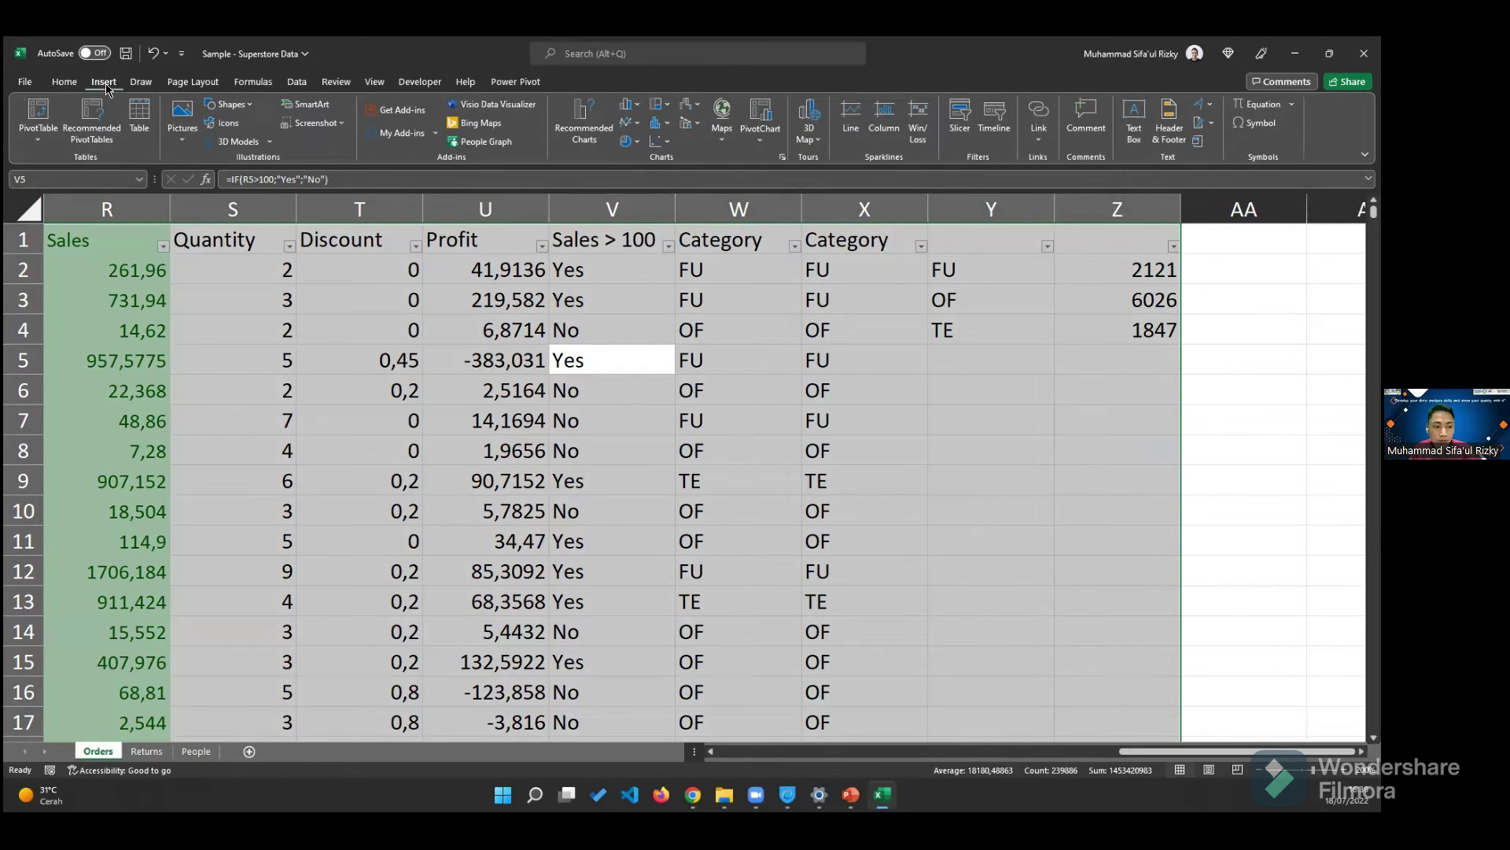
click(45, 112)
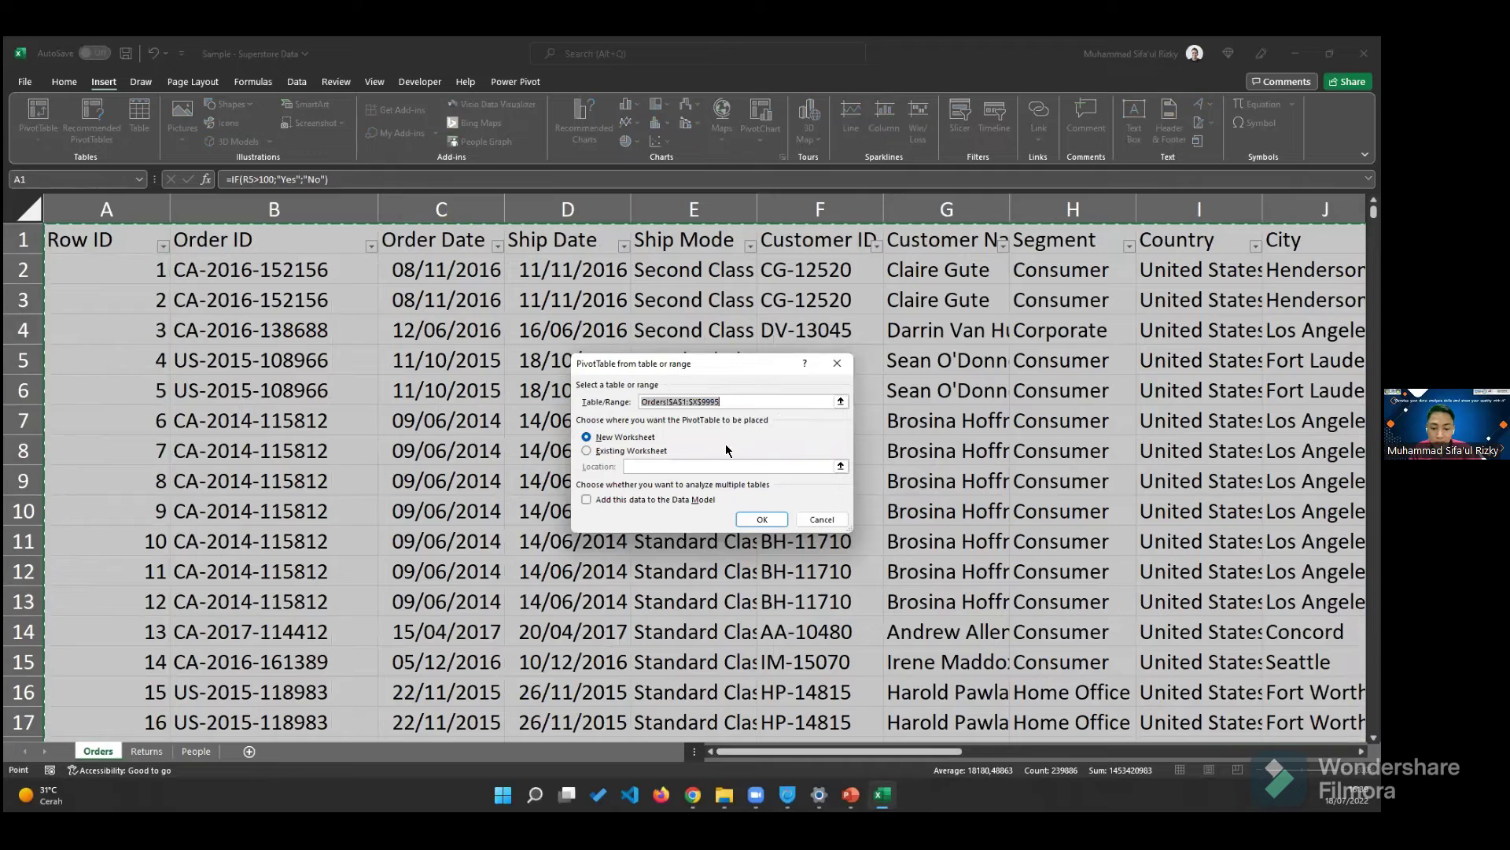
click(781, 521)
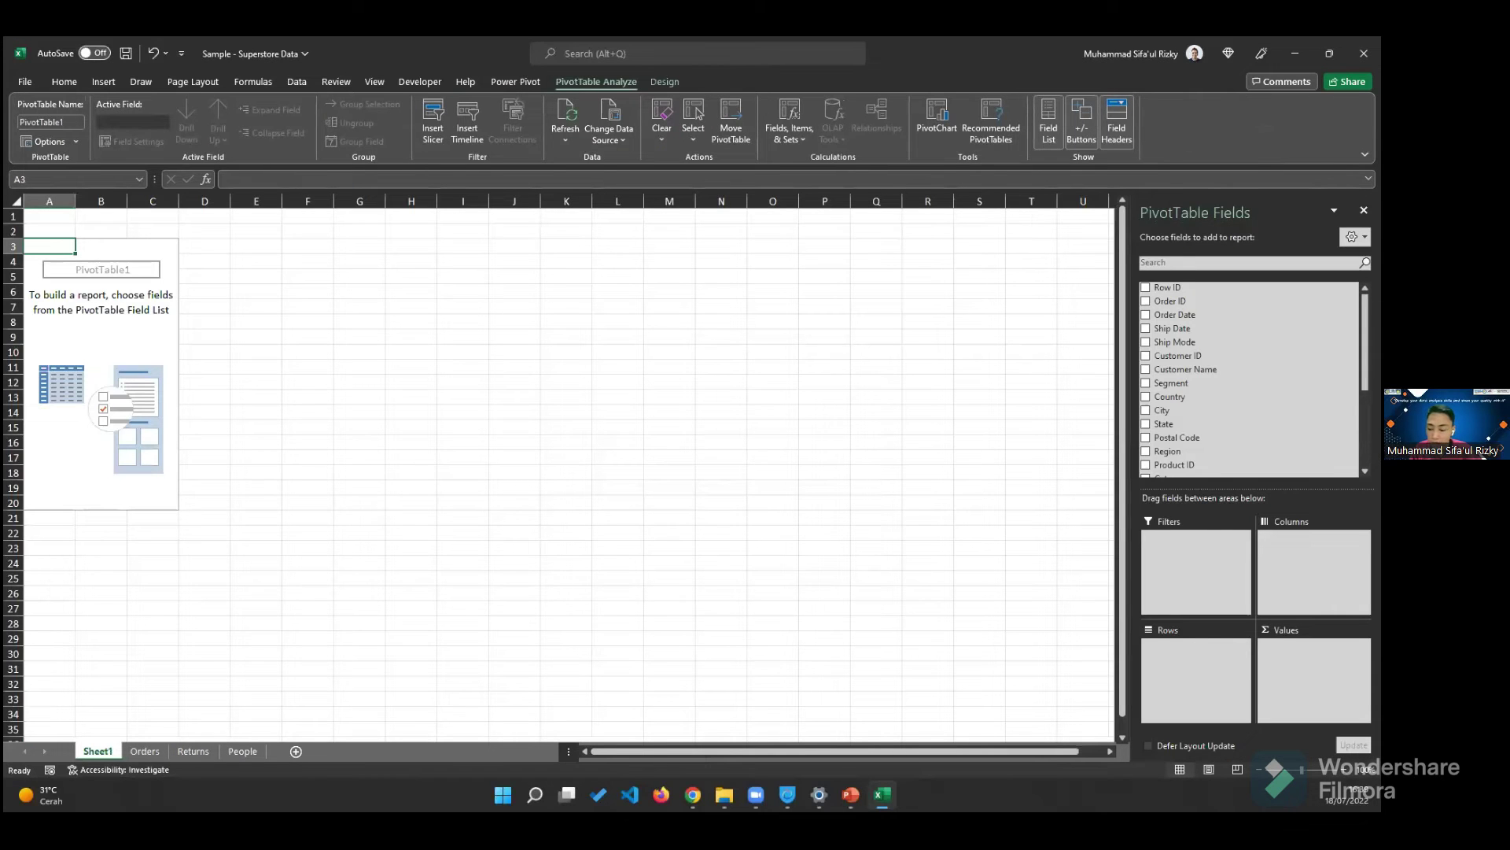
- Review the COUNTIF results in Z2:Z4 of the Orders sheet and compare its columns with the empty PivotTable on Sheet1
click(1344, 770)
click(1343, 770)
click(1344, 770)
click(1343, 770)
click(1344, 770)
click(1344, 770)
click(1344, 770)
click(1343, 770)
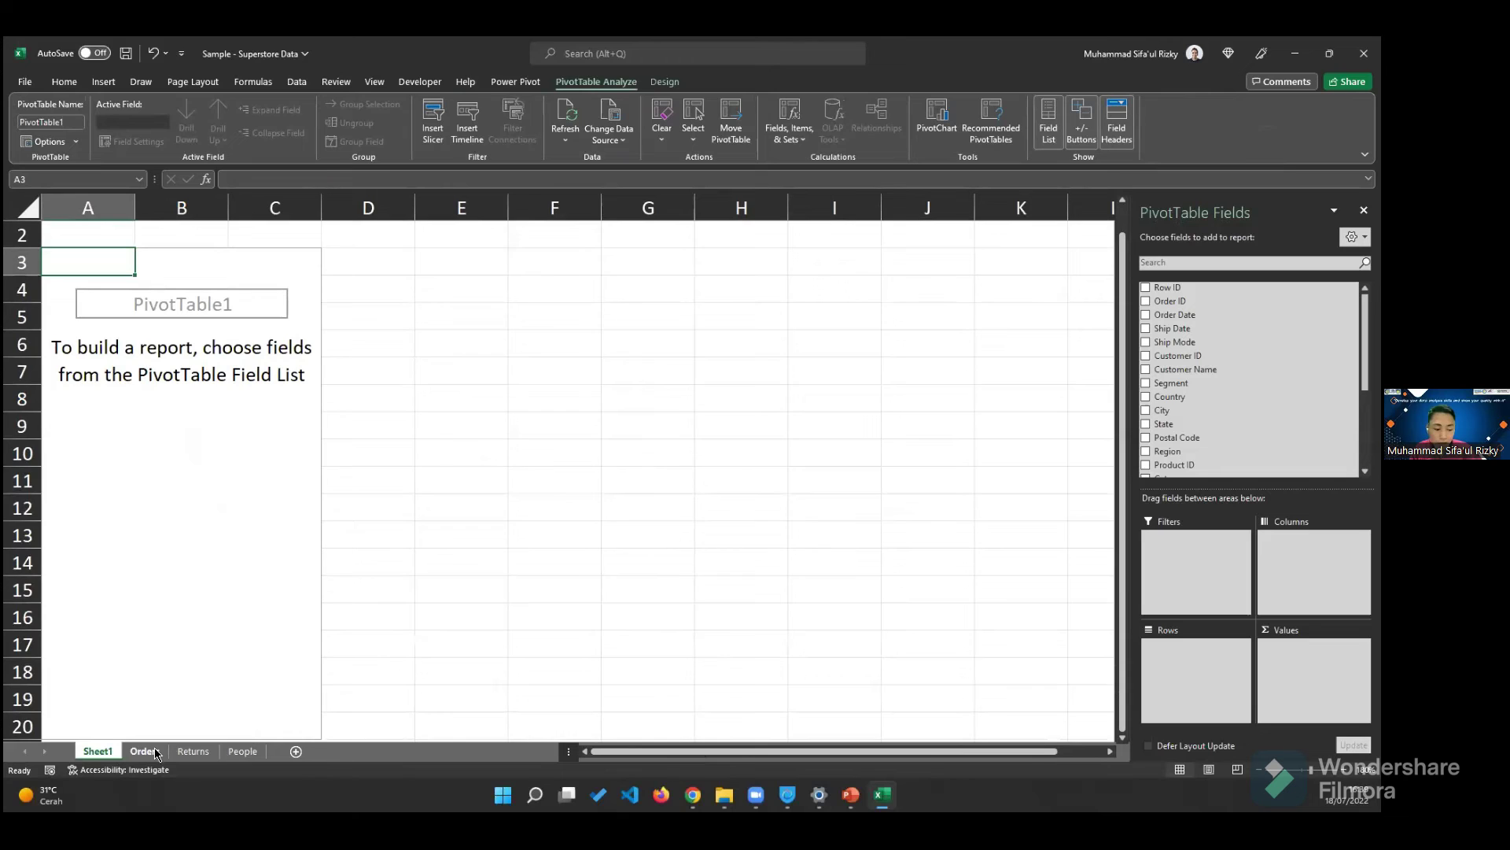
key(ctrl+Page_Down)
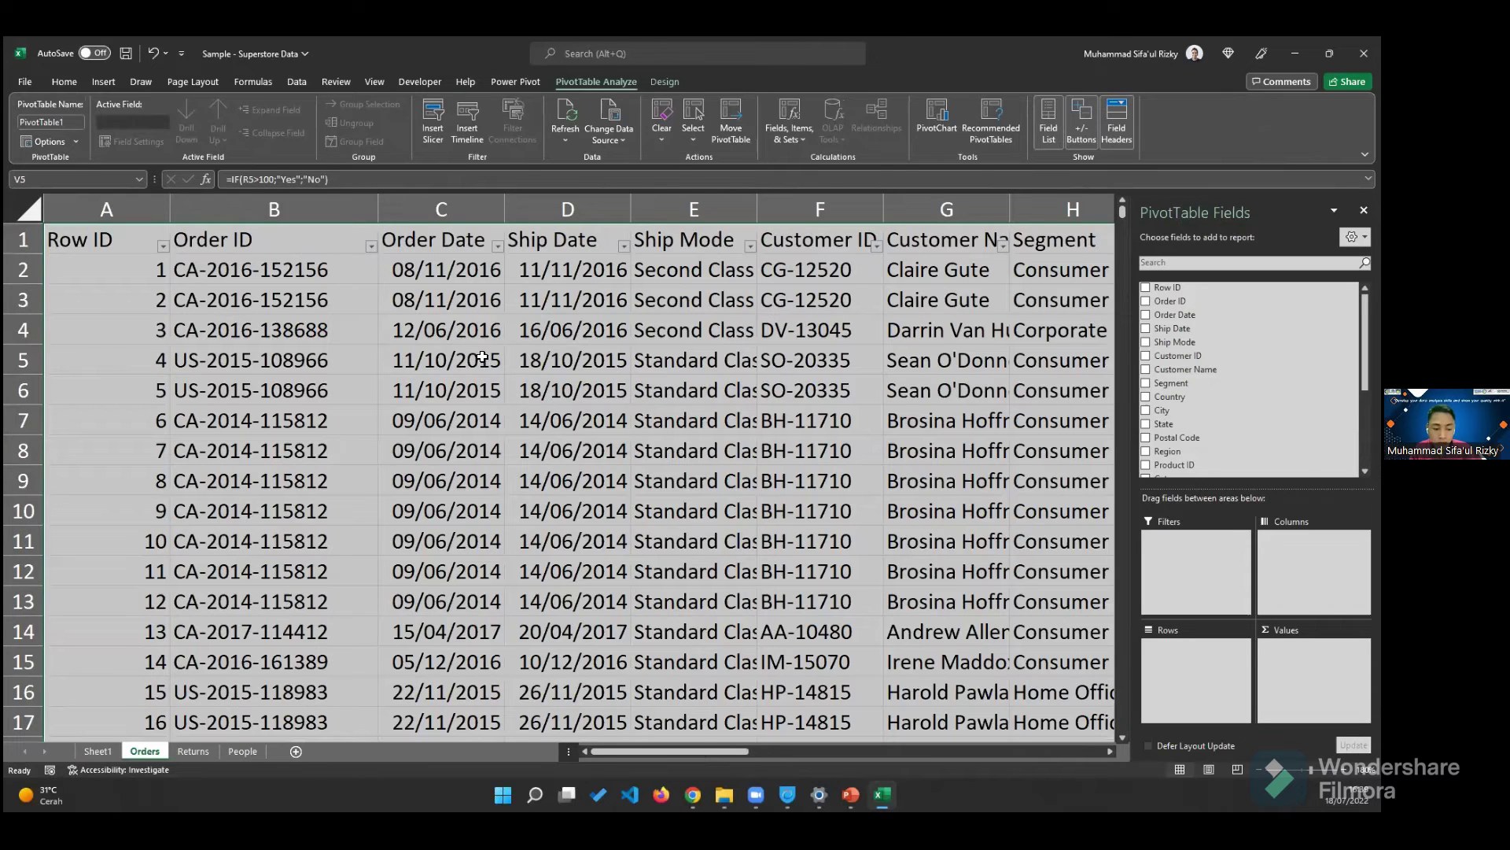
click(103, 82)
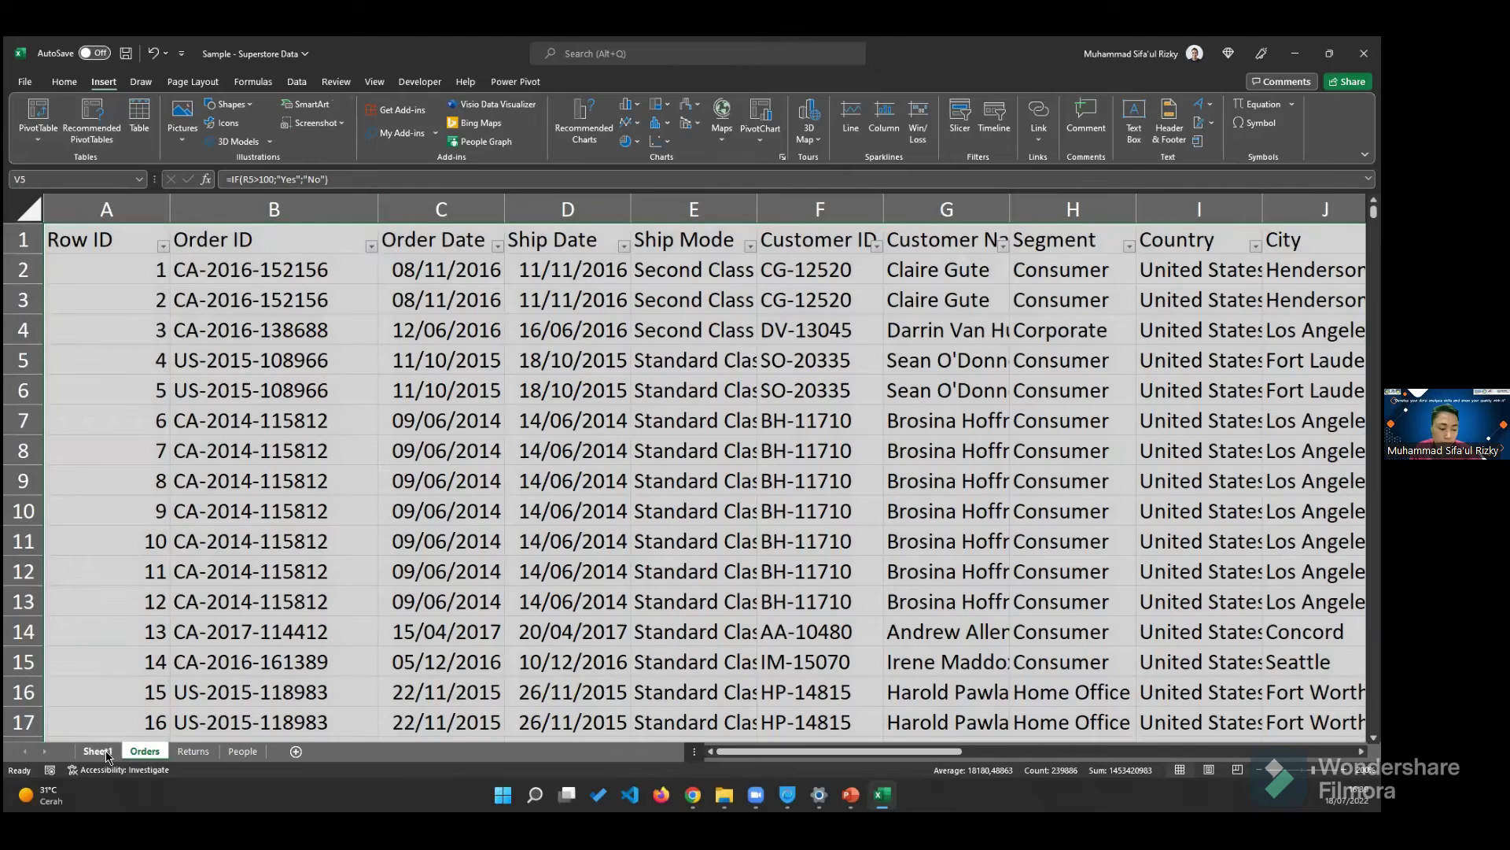
click(97, 751)
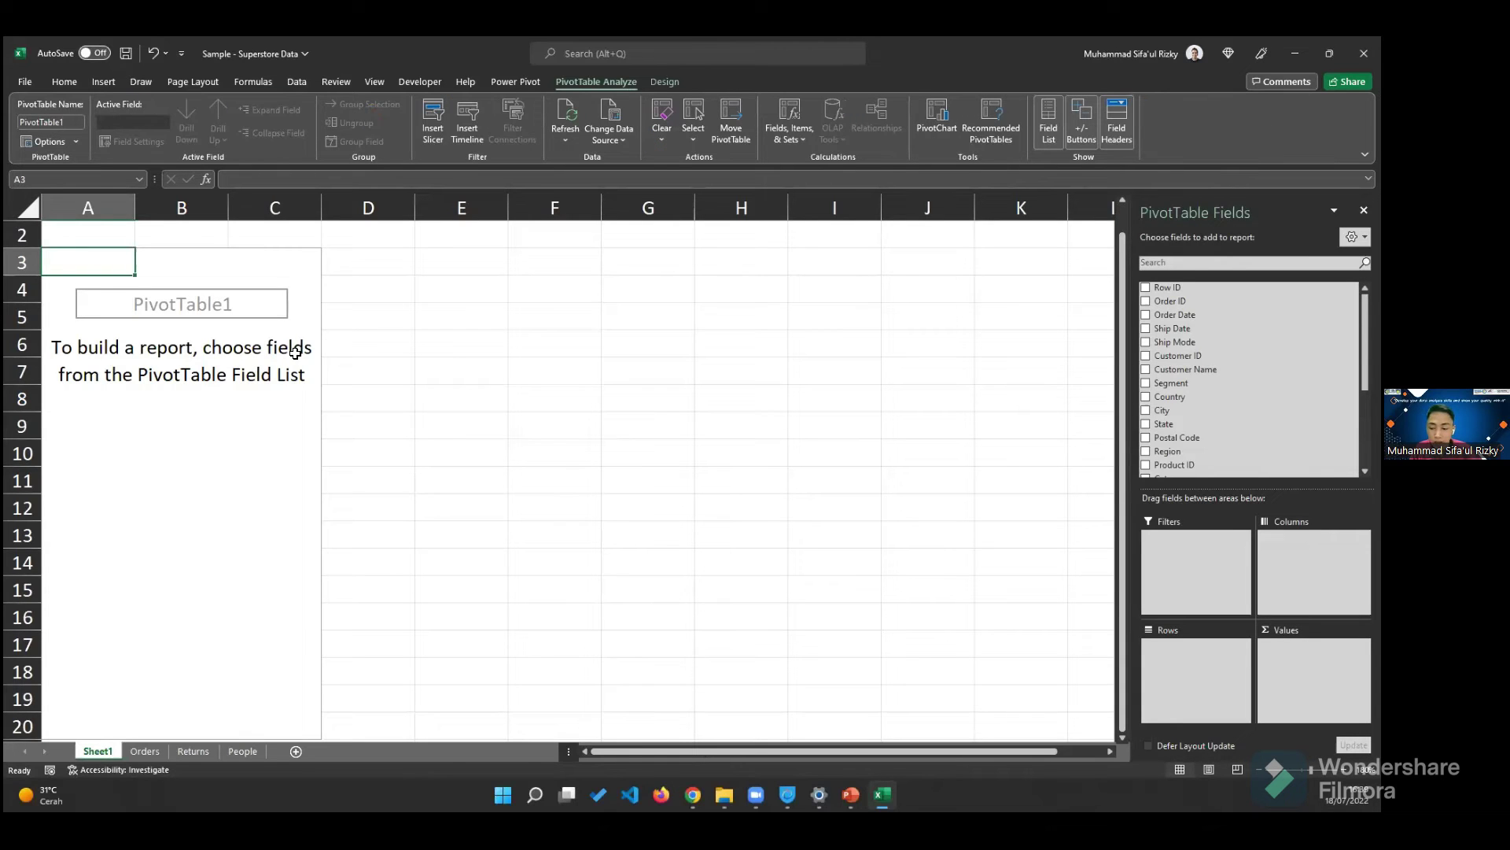
click(145, 751)
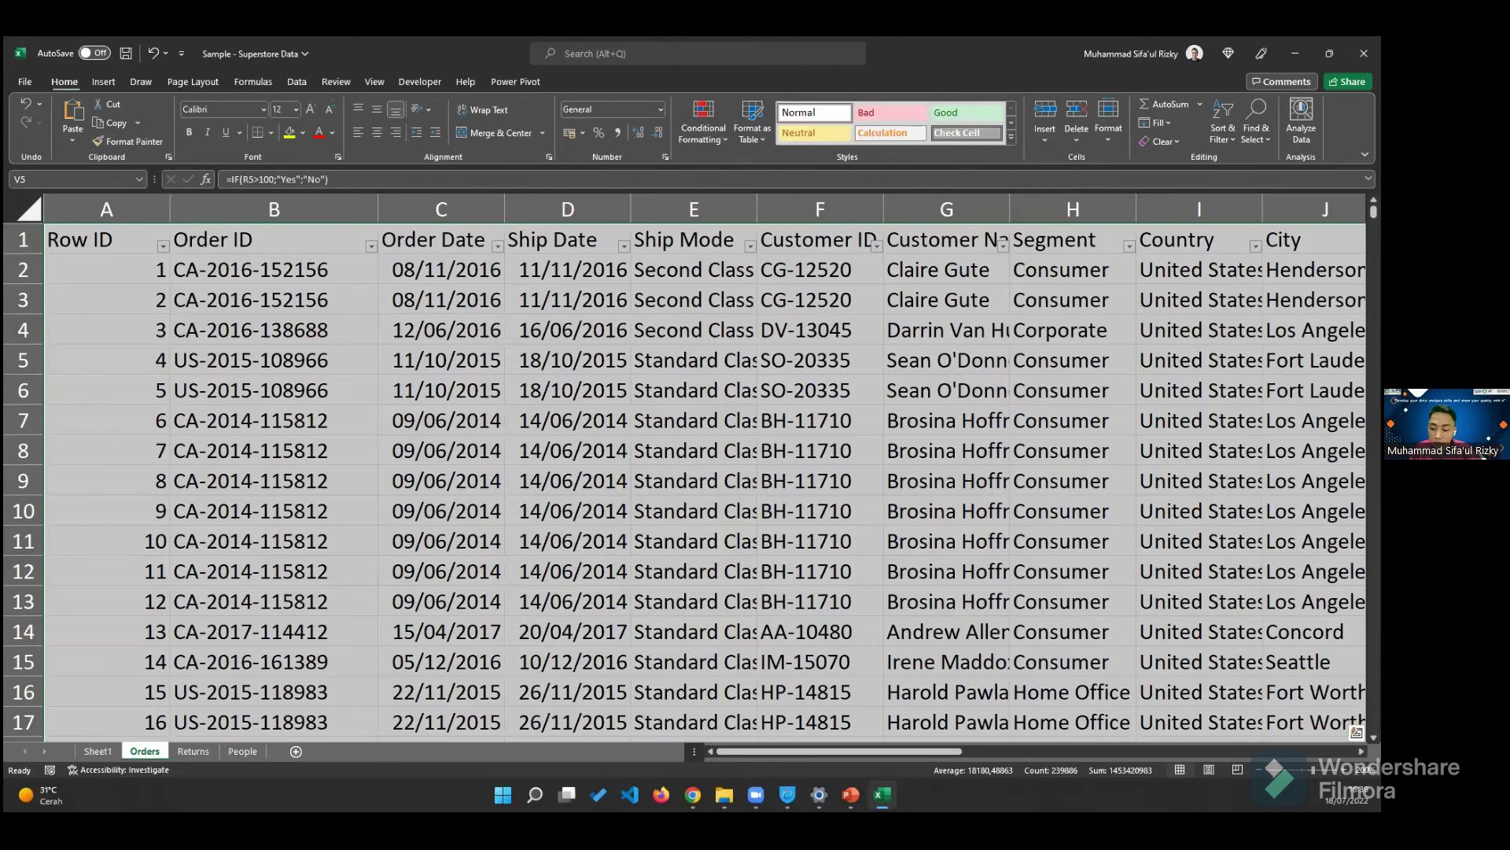
click(1110, 331)
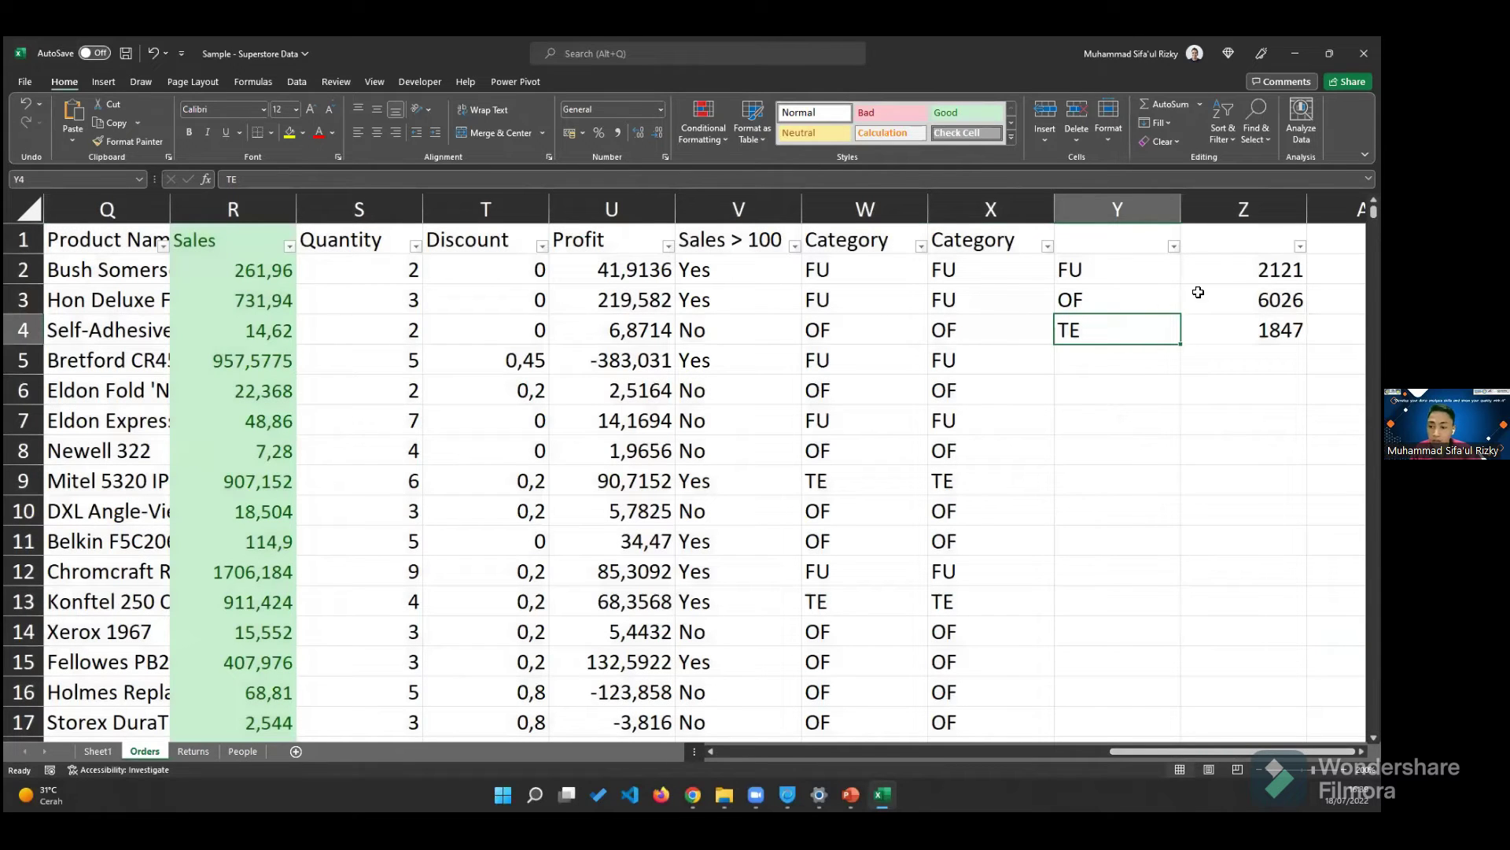
drag(1234, 277, 1224, 338)
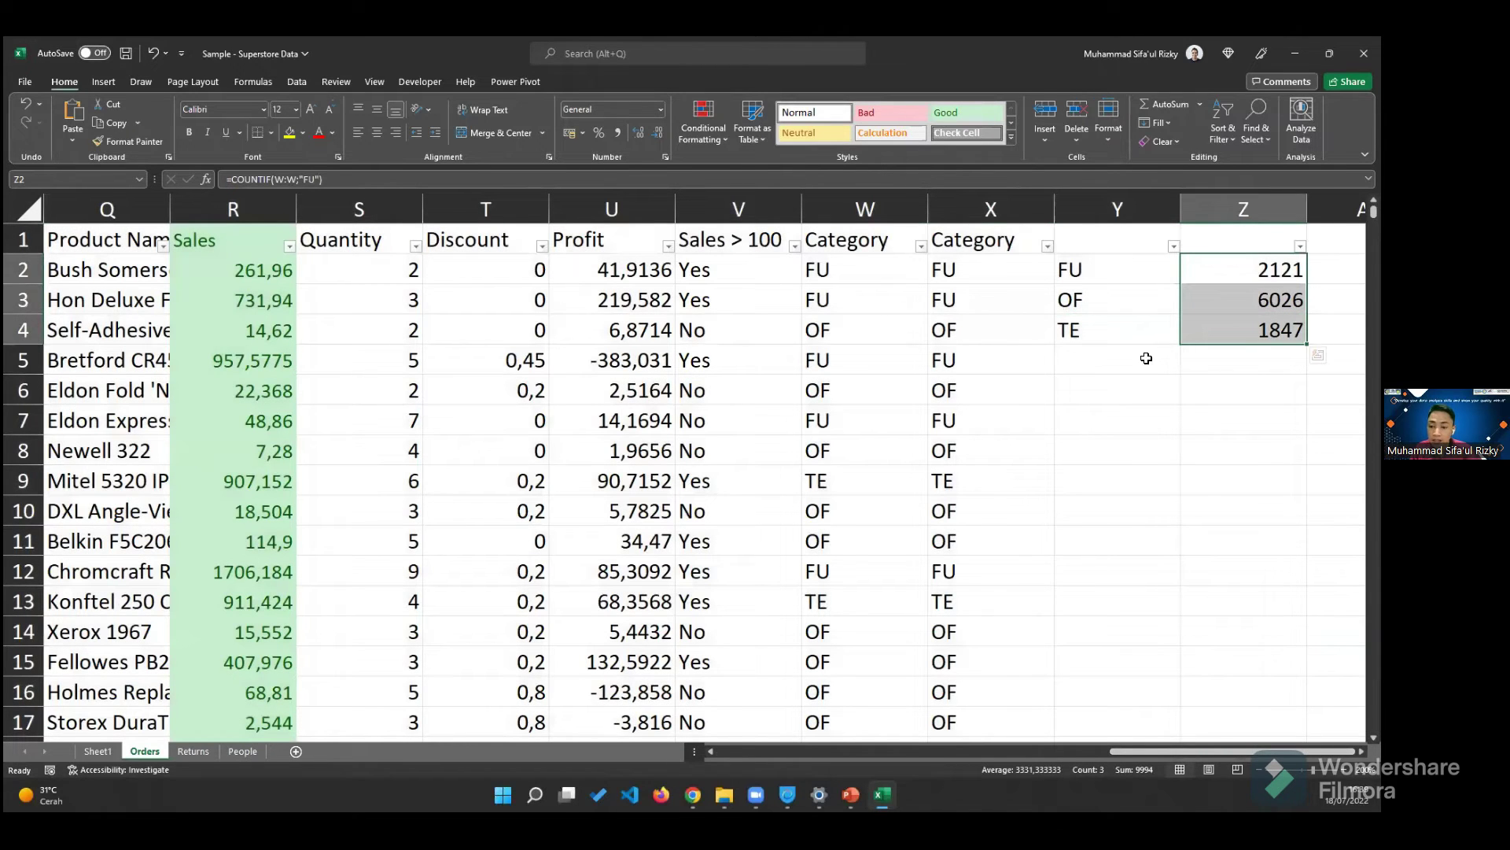
click(98, 752)
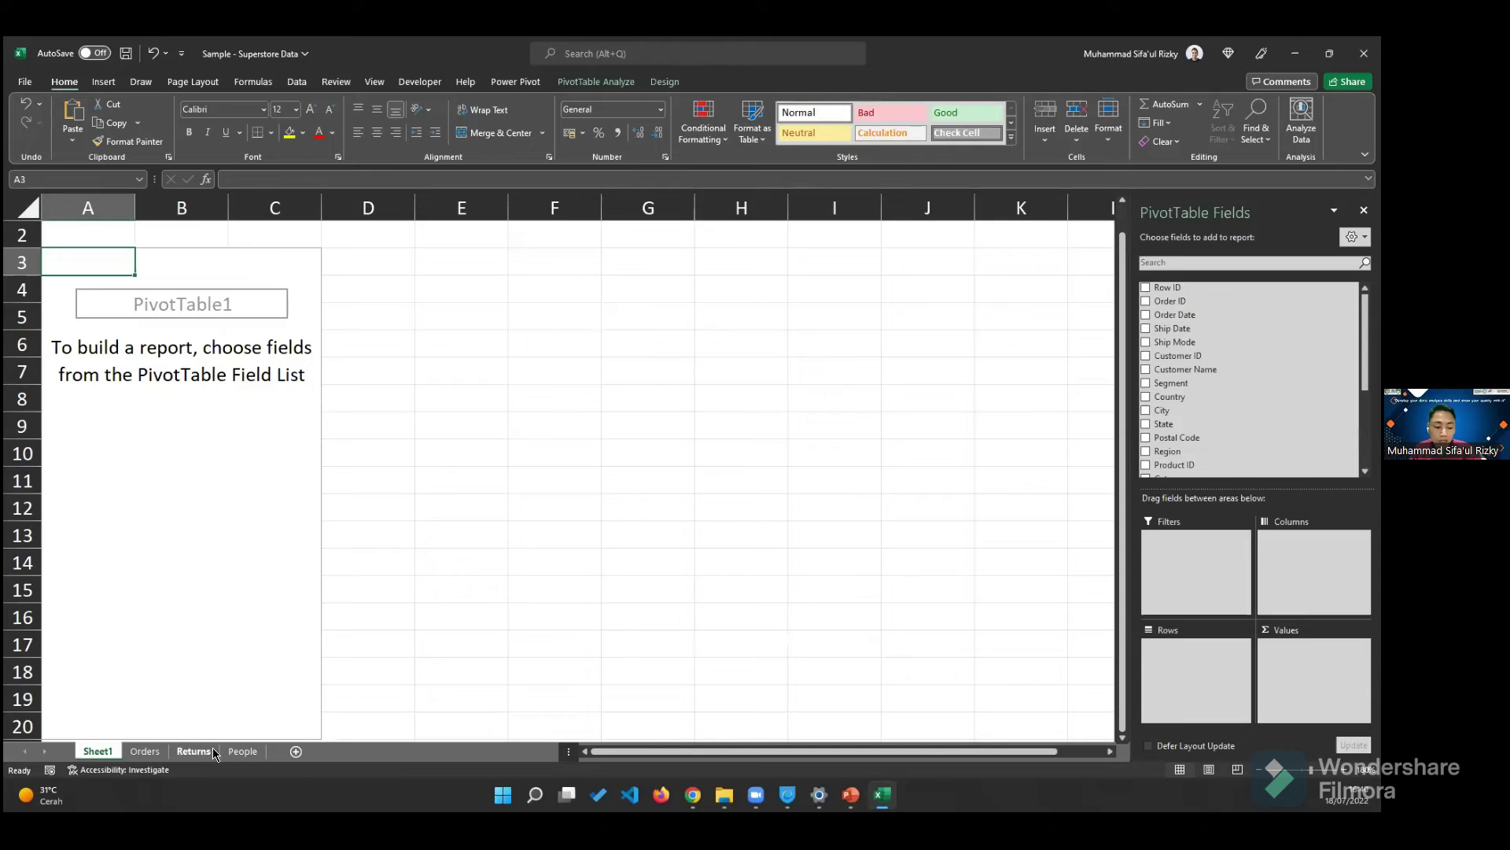
click(146, 752)
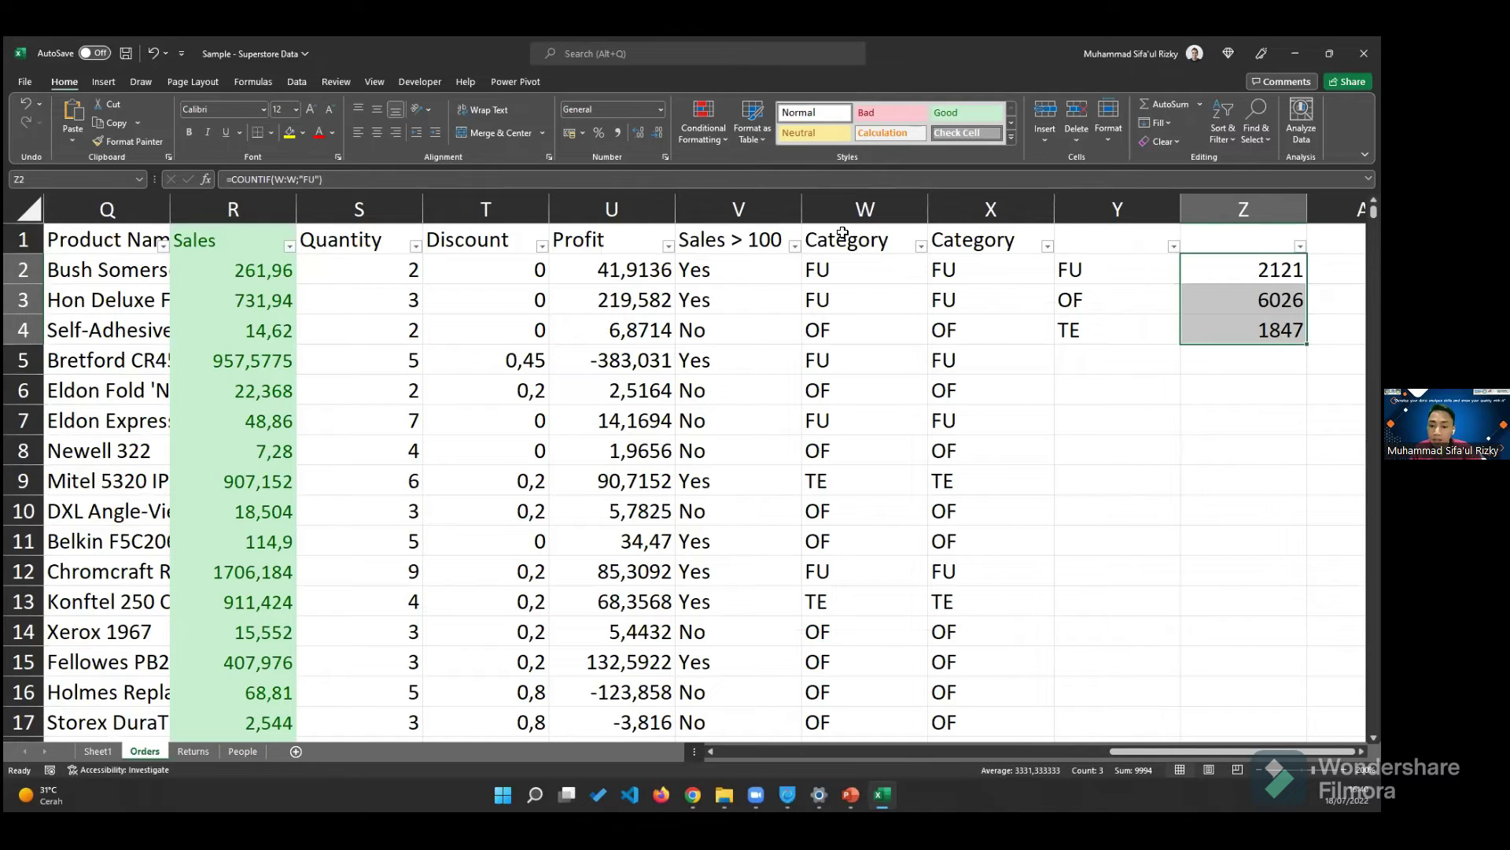
- Build the PivotTable on Sheet1 with Category2 as the row field and the count of Category2 as values
click(88, 752)
scroll(1171, 446, down, 4)
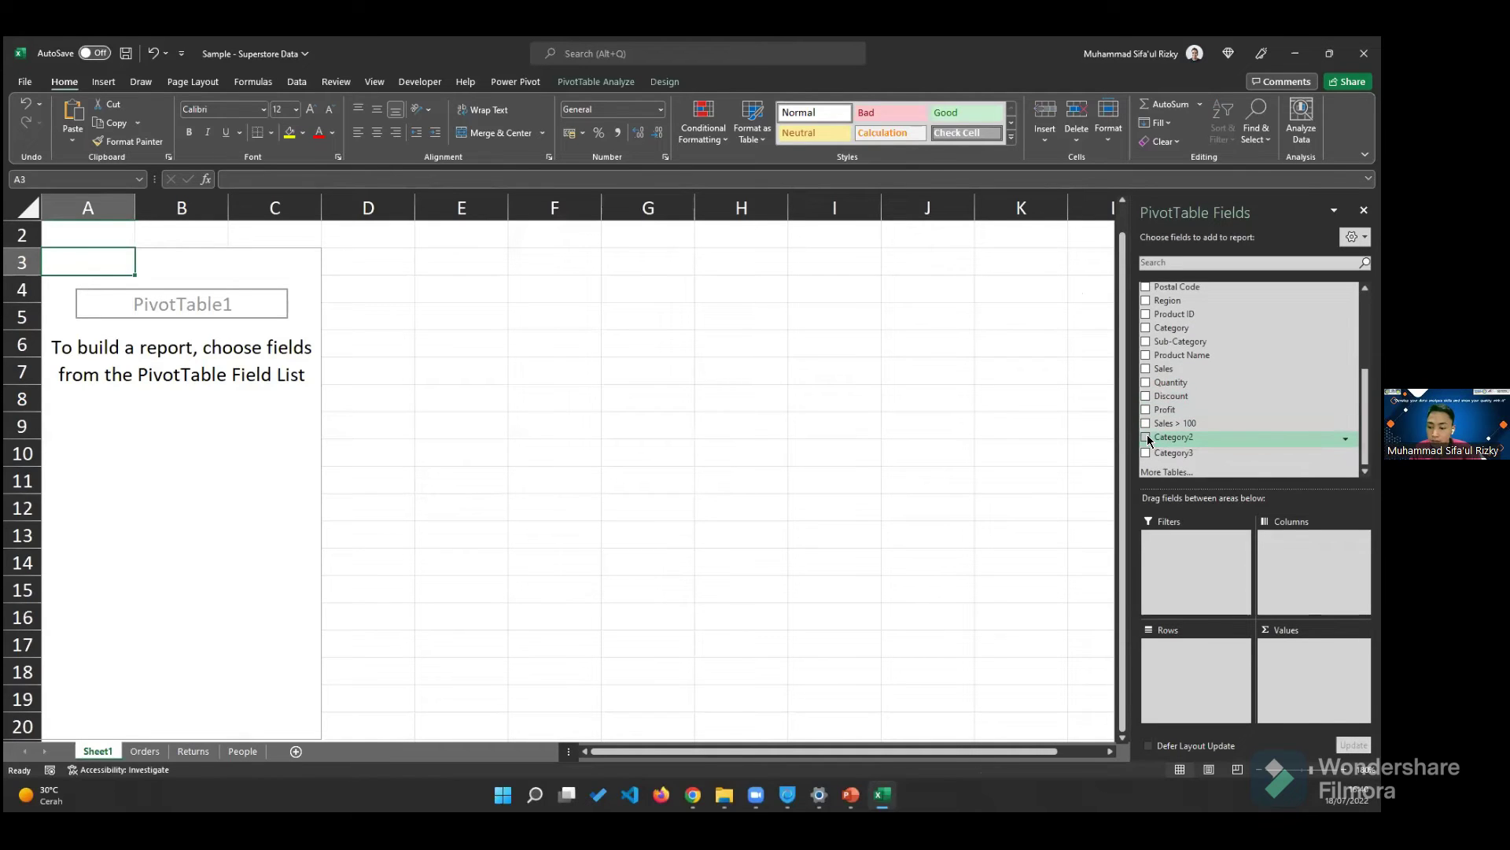
drag(1150, 441, 1199, 658)
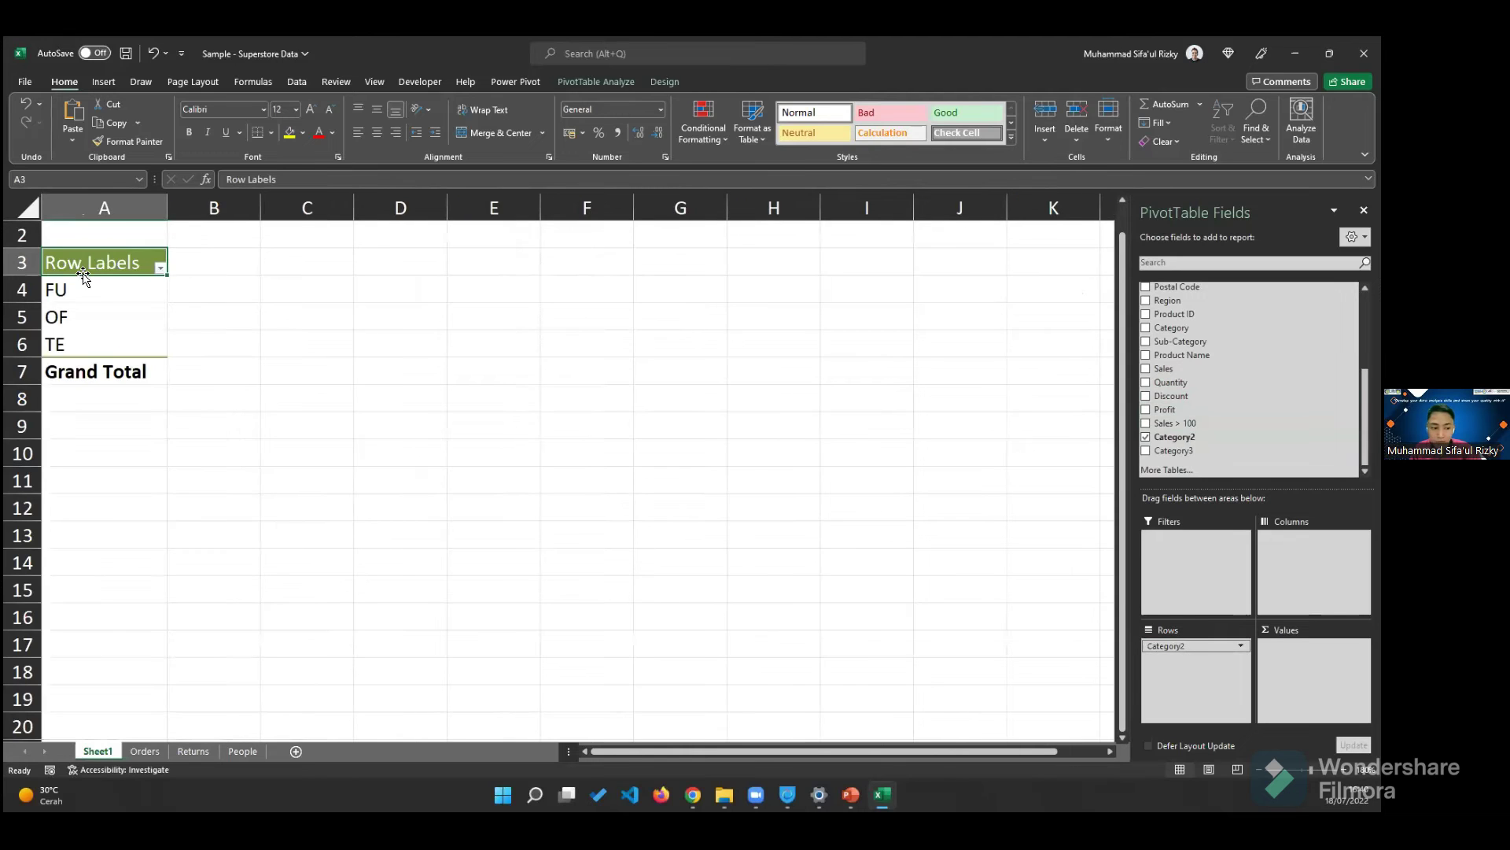
click(145, 751)
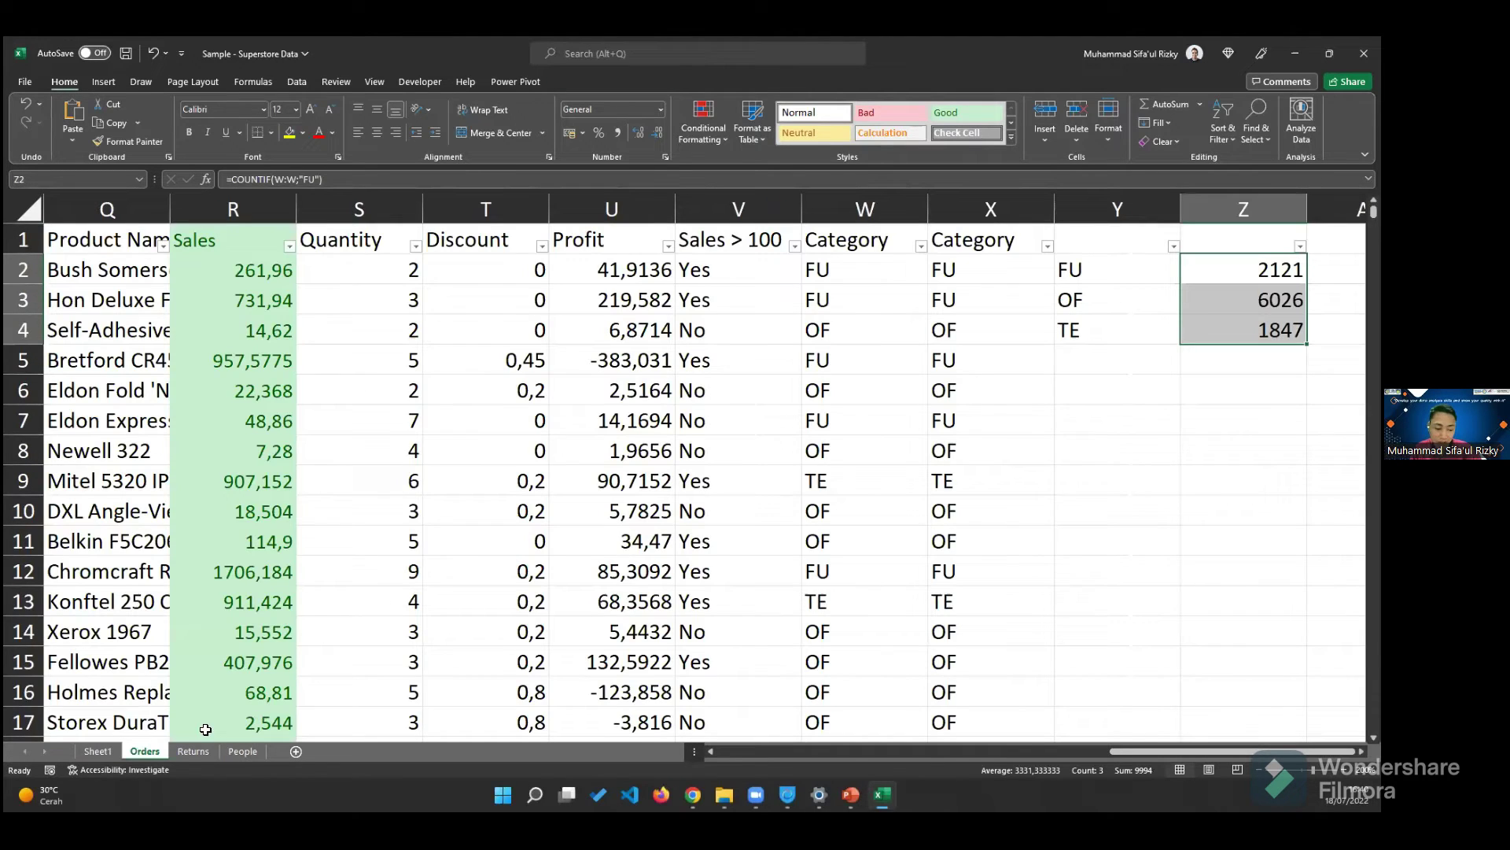
click(98, 751)
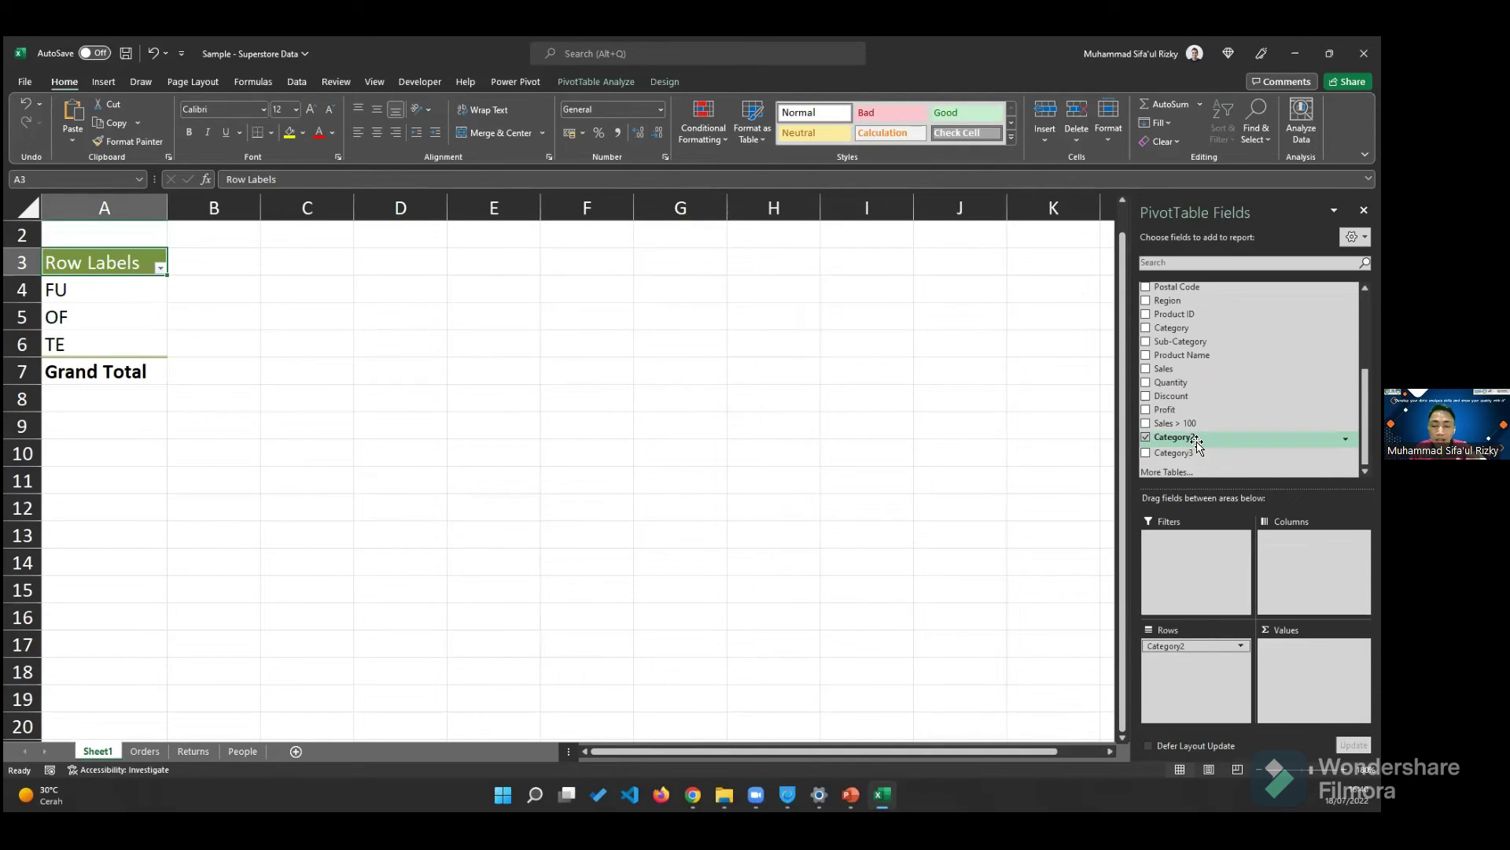
drag(1192, 440, 1313, 676)
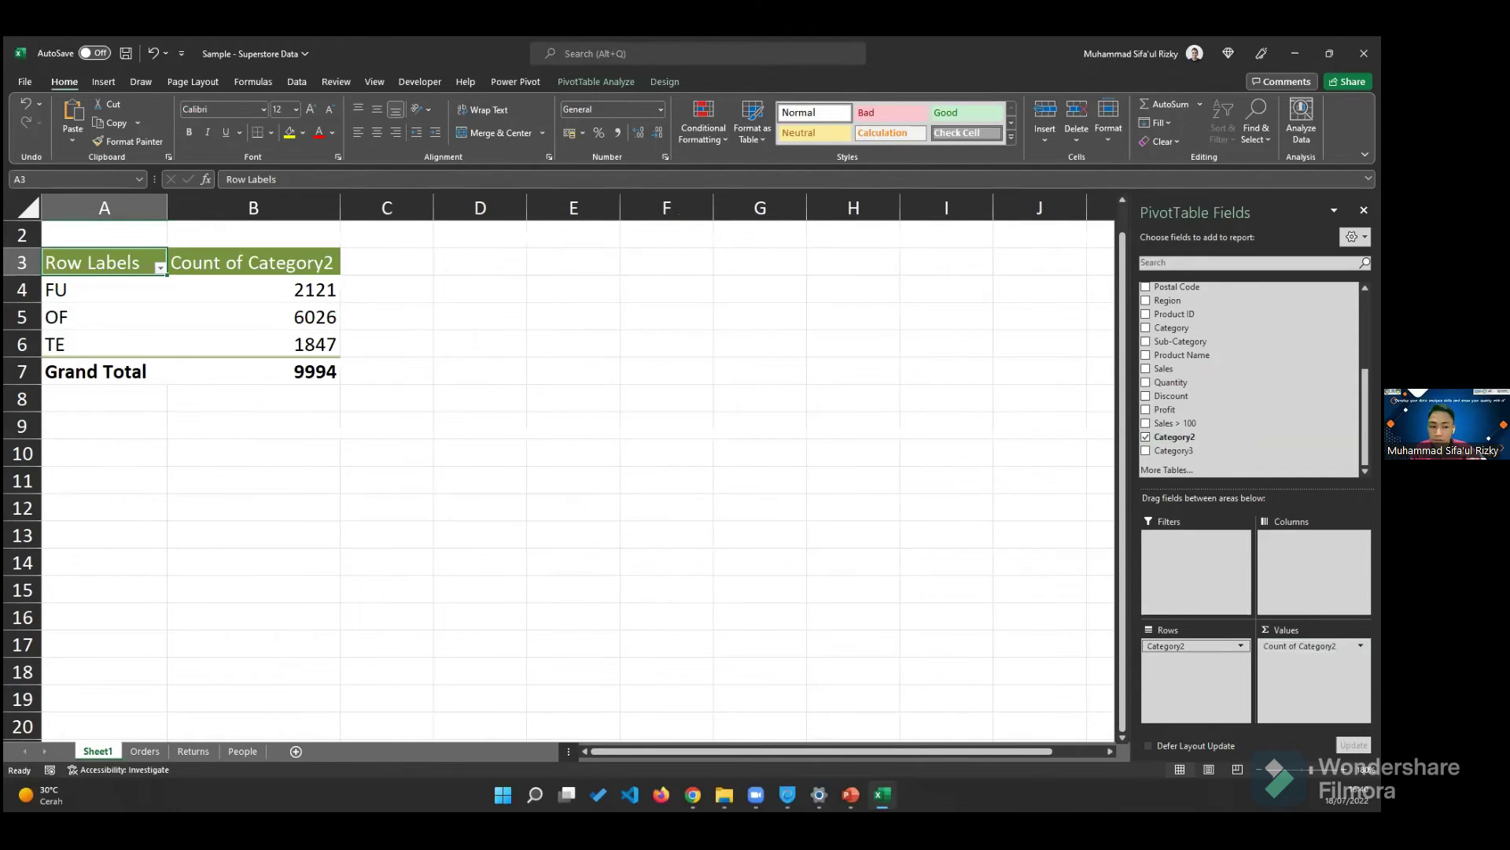
- Compare the PivotTable counts for FU, OF and TE with the COUNTIF results on the Orders sheet
drag(322, 287, 326, 345)
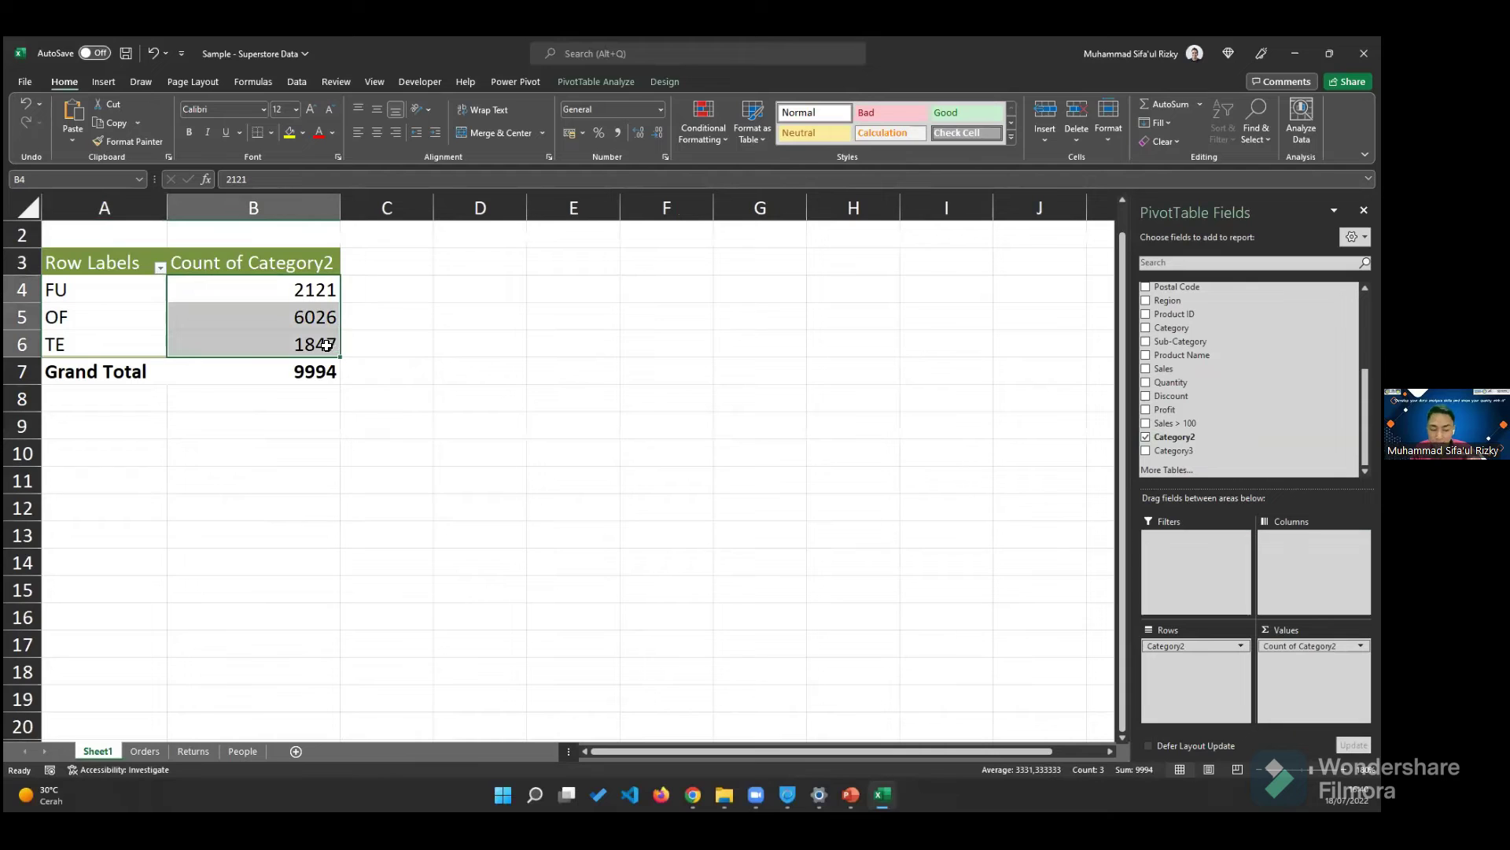
click(152, 750)
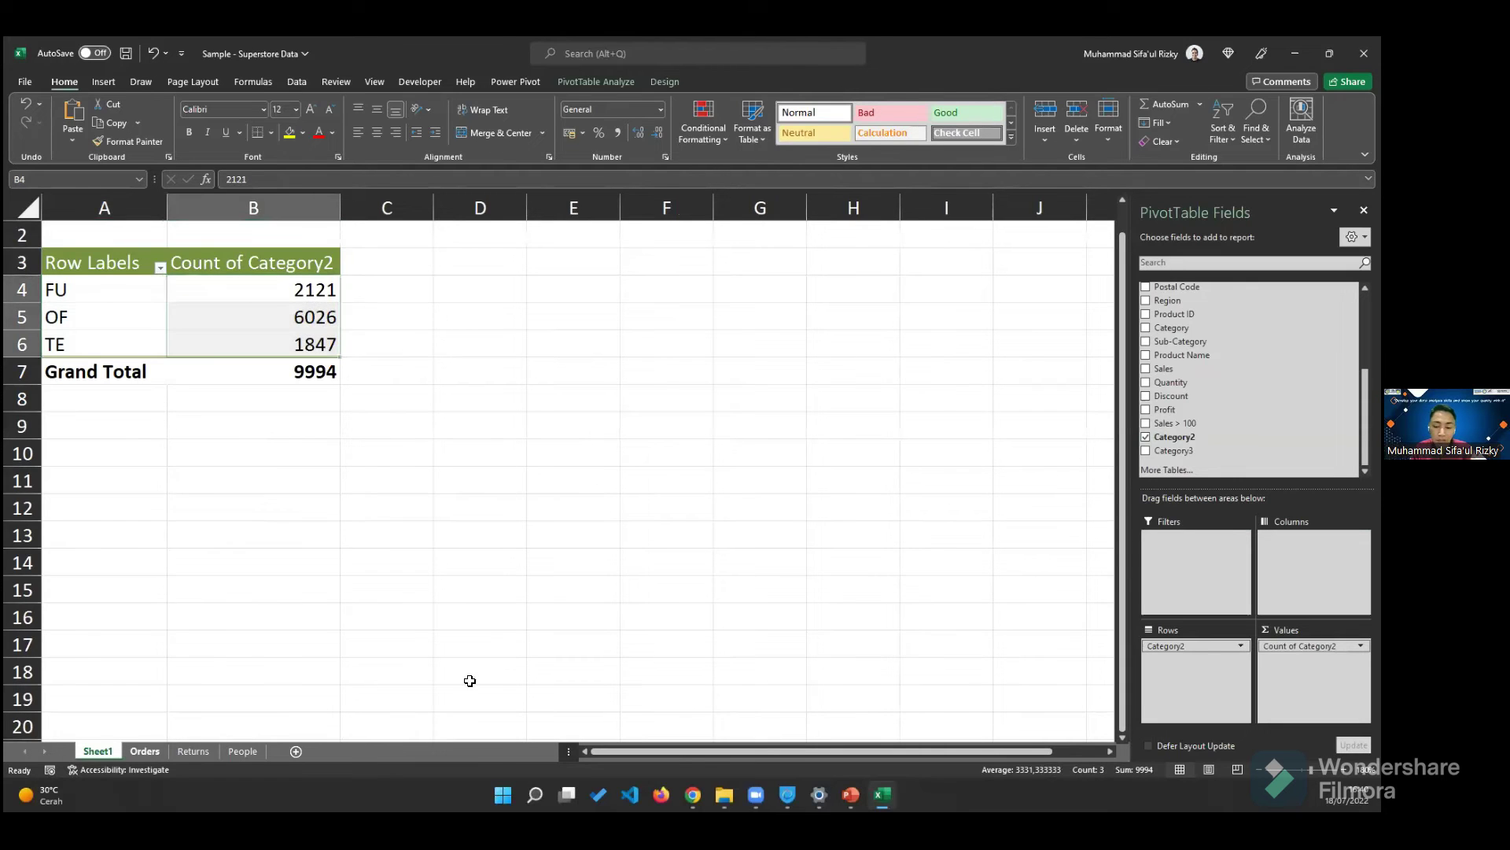
click(1189, 292)
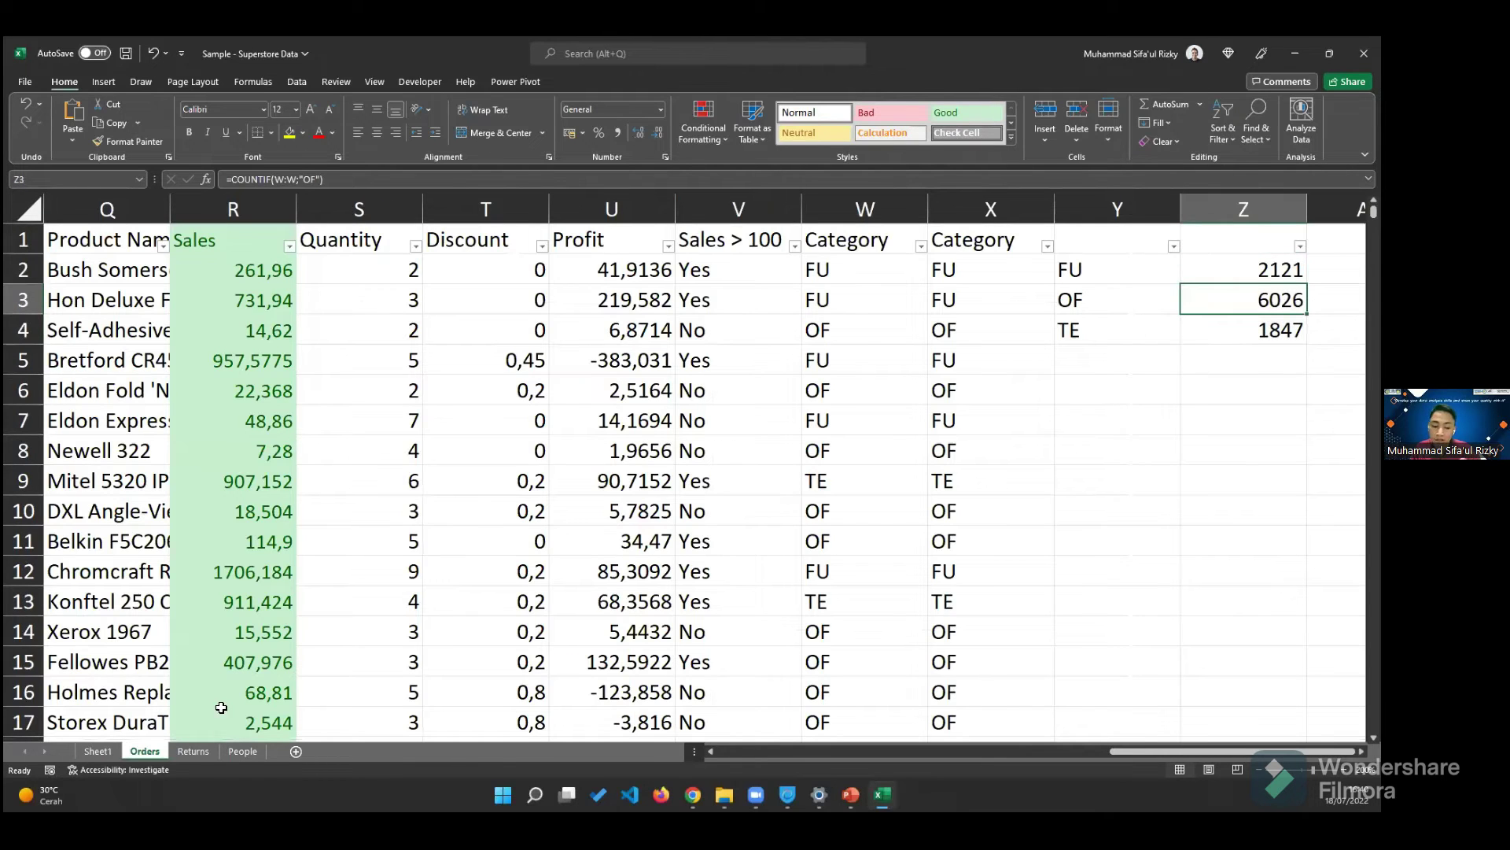
click(97, 751)
click(224, 319)
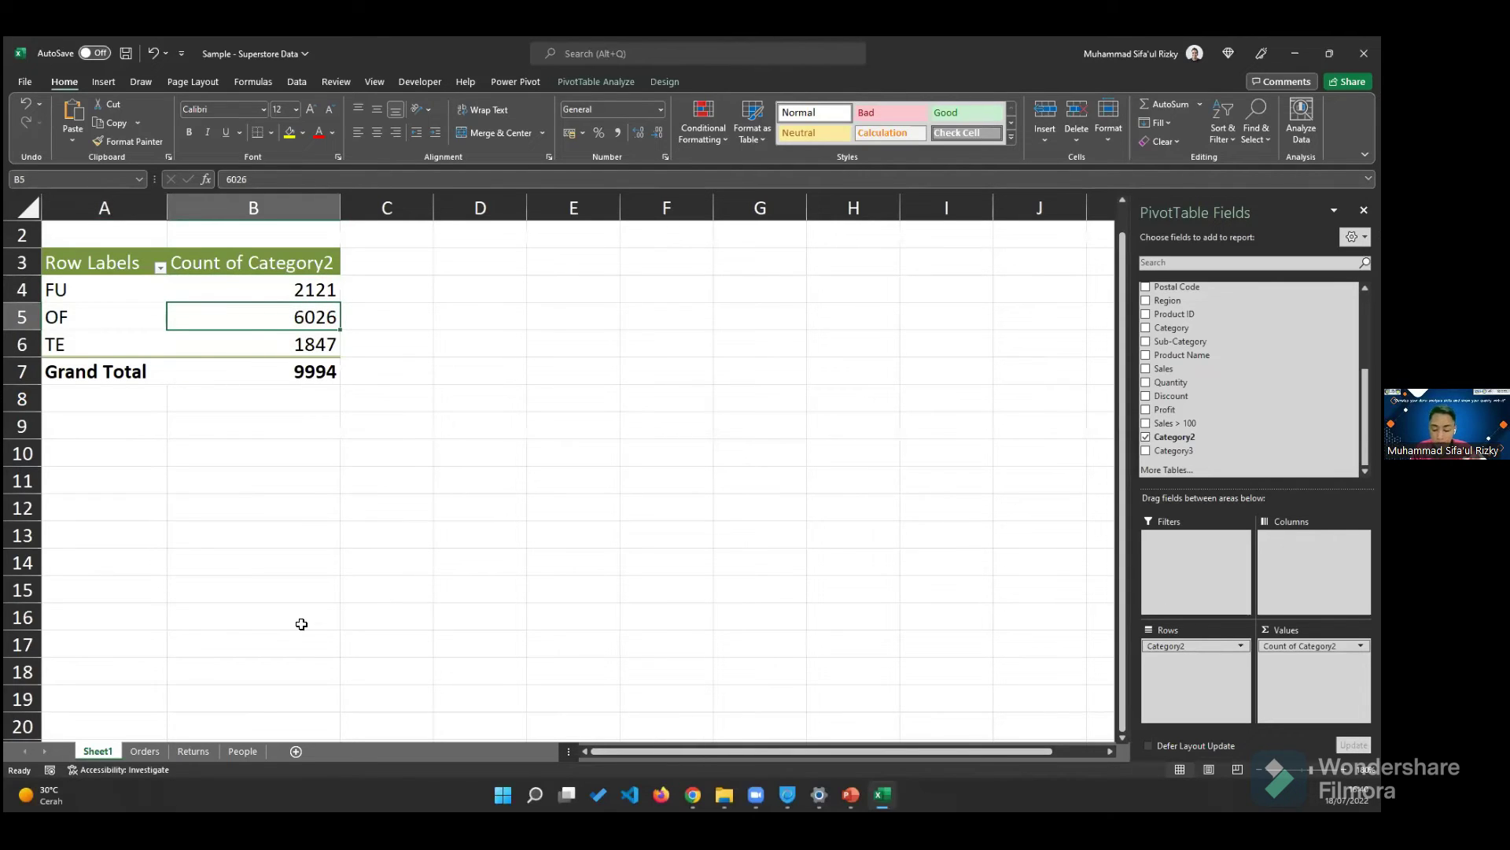
click(145, 751)
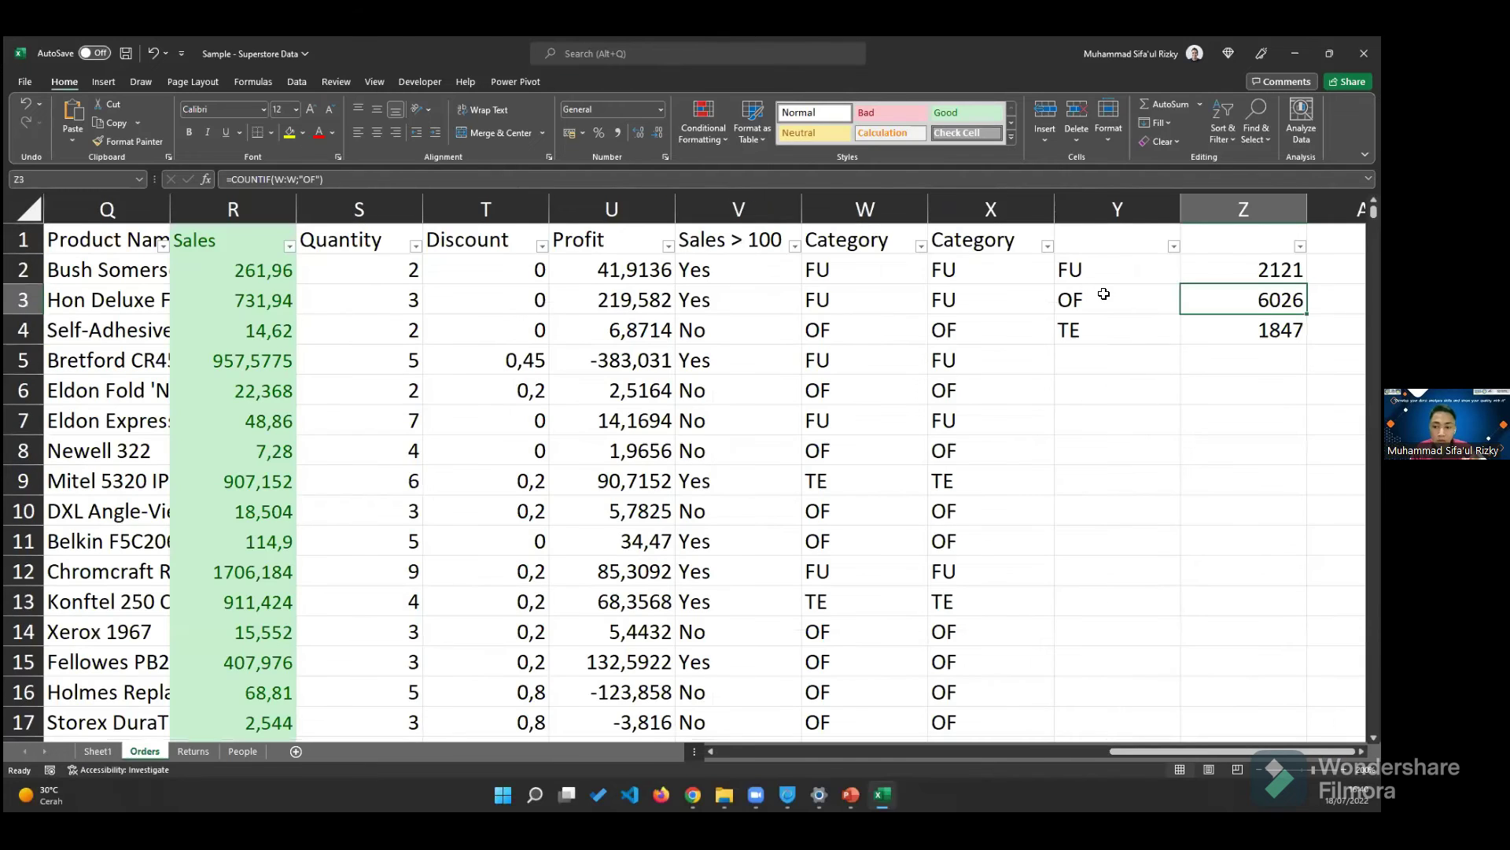
click(110, 752)
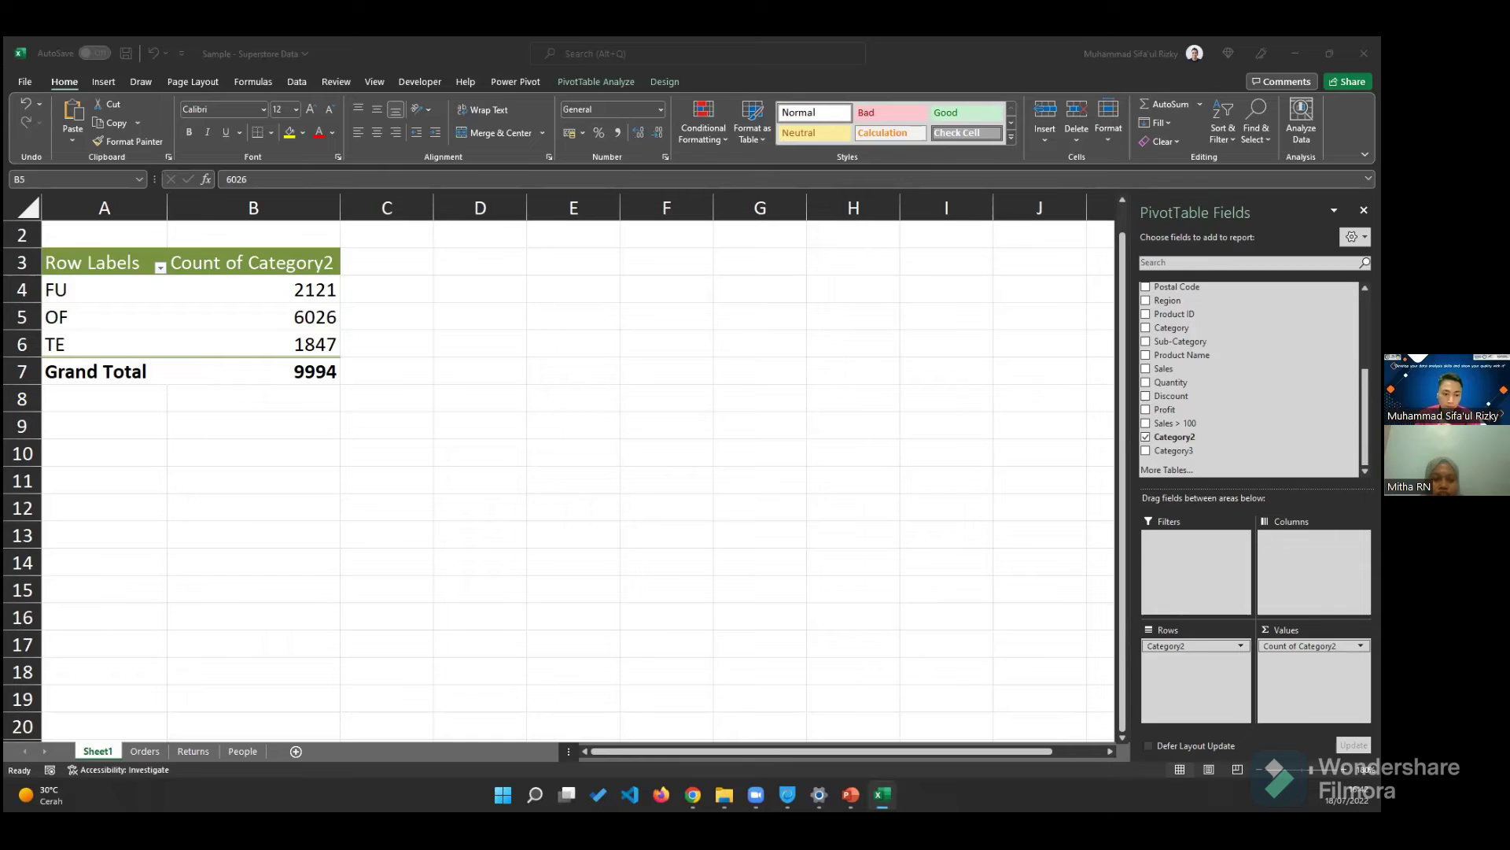
click(439, 440)
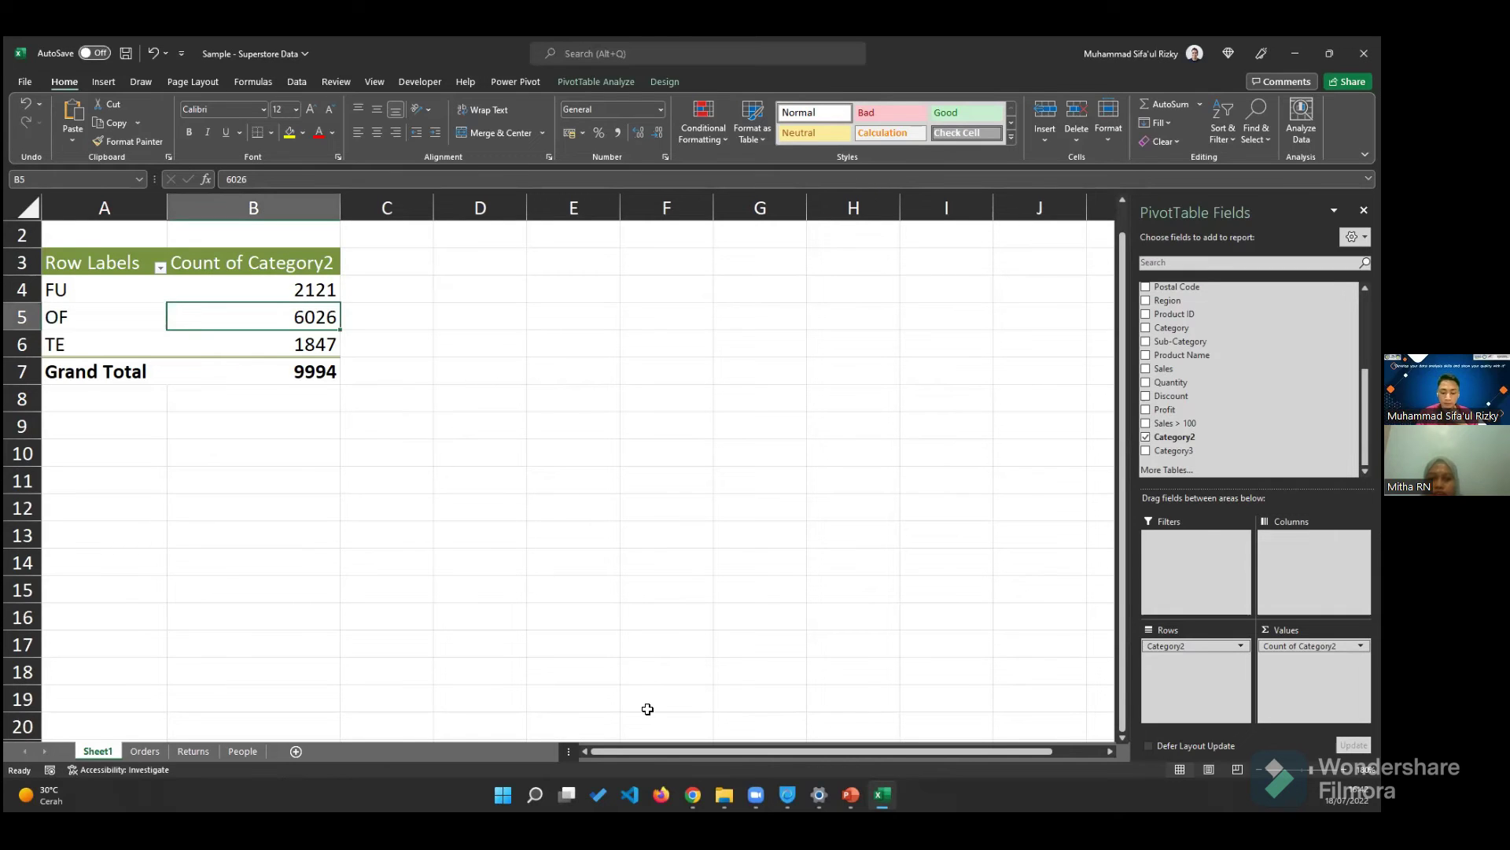
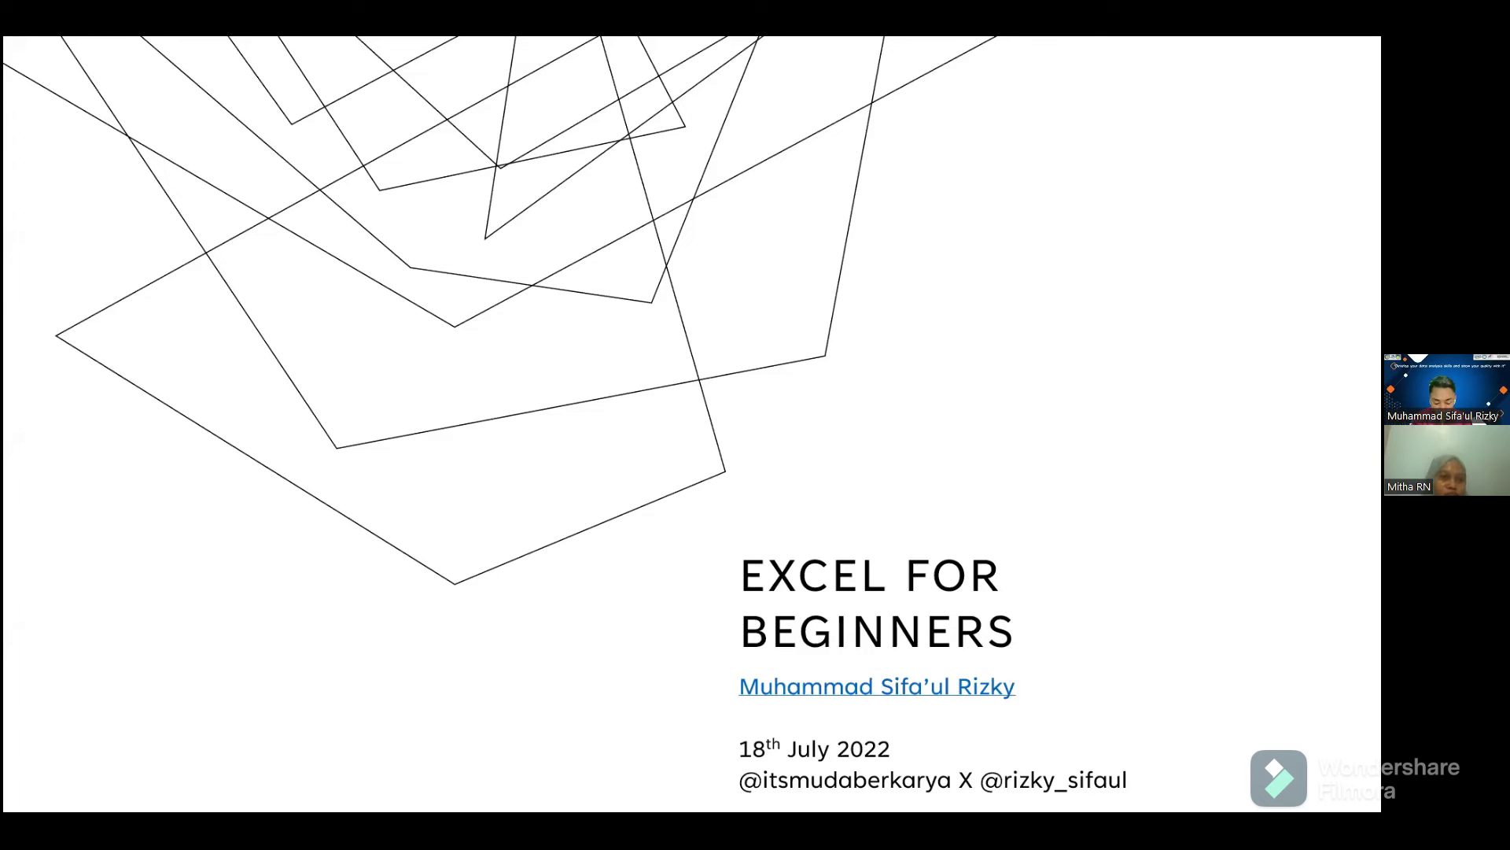
- Switch from the slide show back to the Excel workbook and return to the Orders sheet
key(alt+Tab)
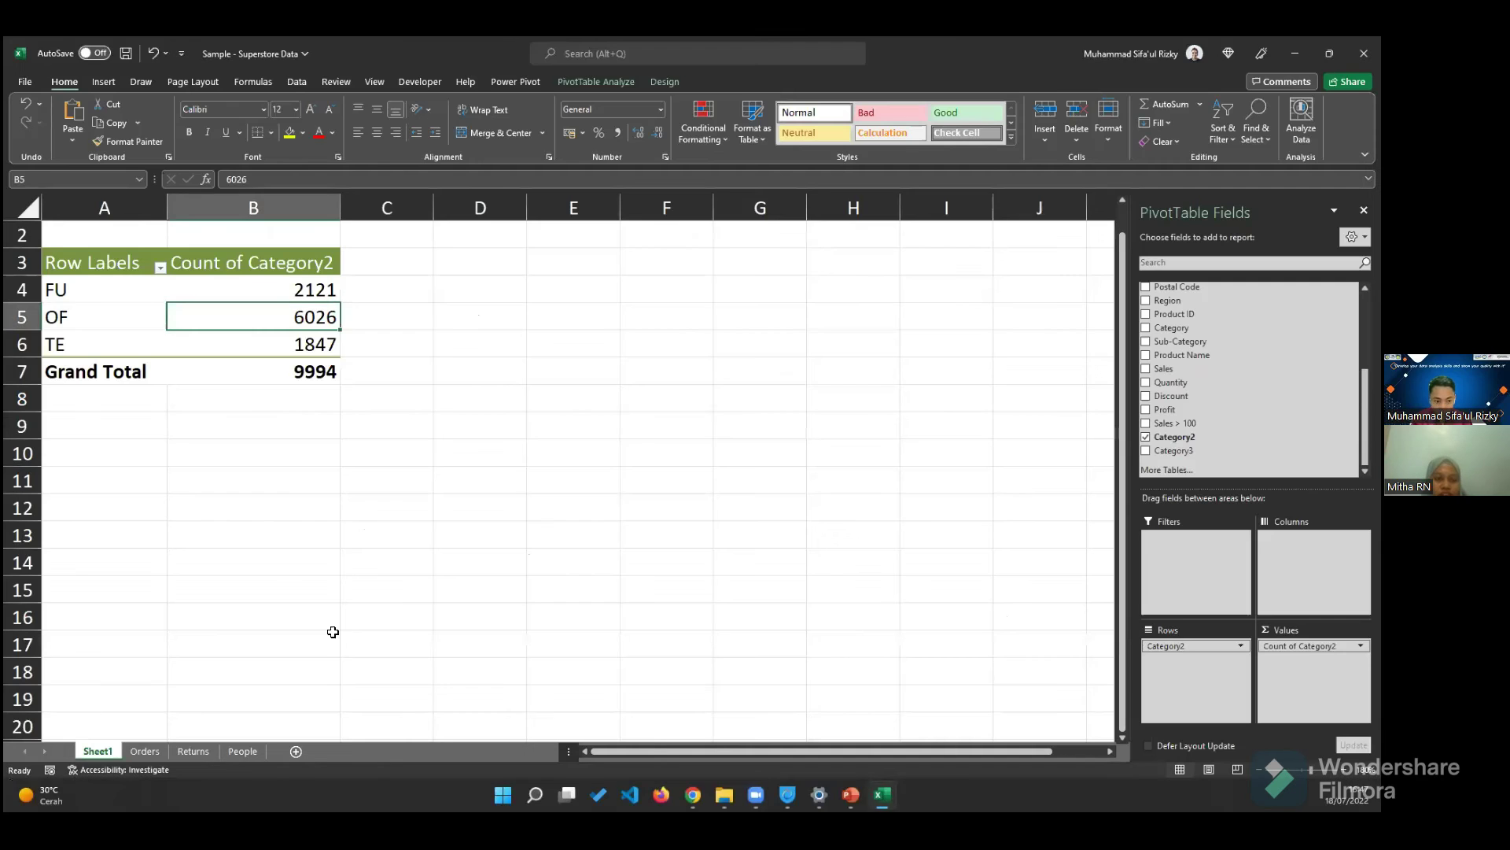
click(257, 526)
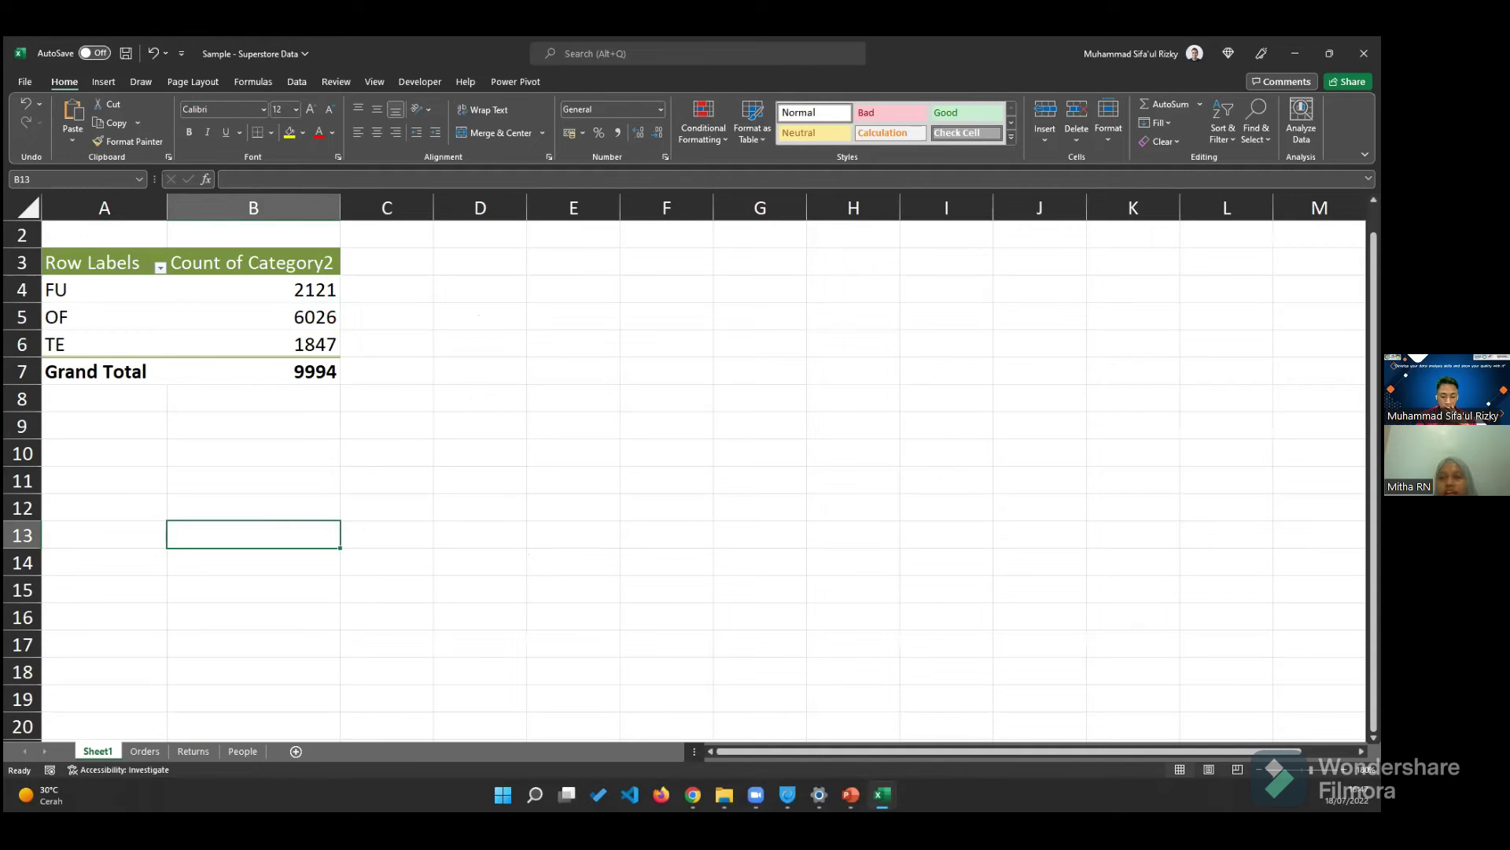
click(138, 751)
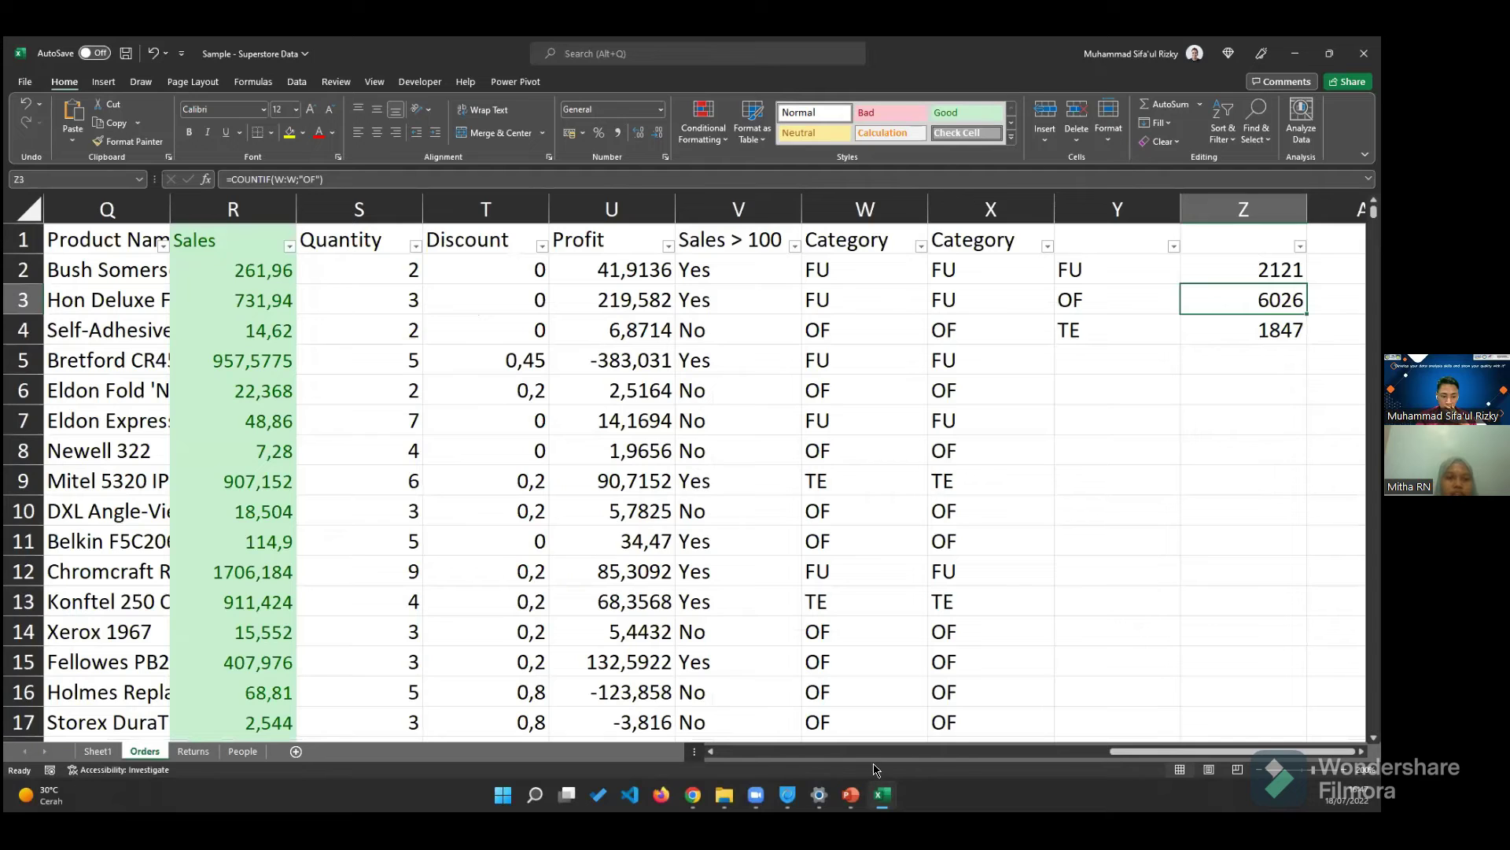
mouse_move(1138, 753)
mouse_down()
mouse_move(855, 749)
mouse_move(1150, 747)
mouse_up()
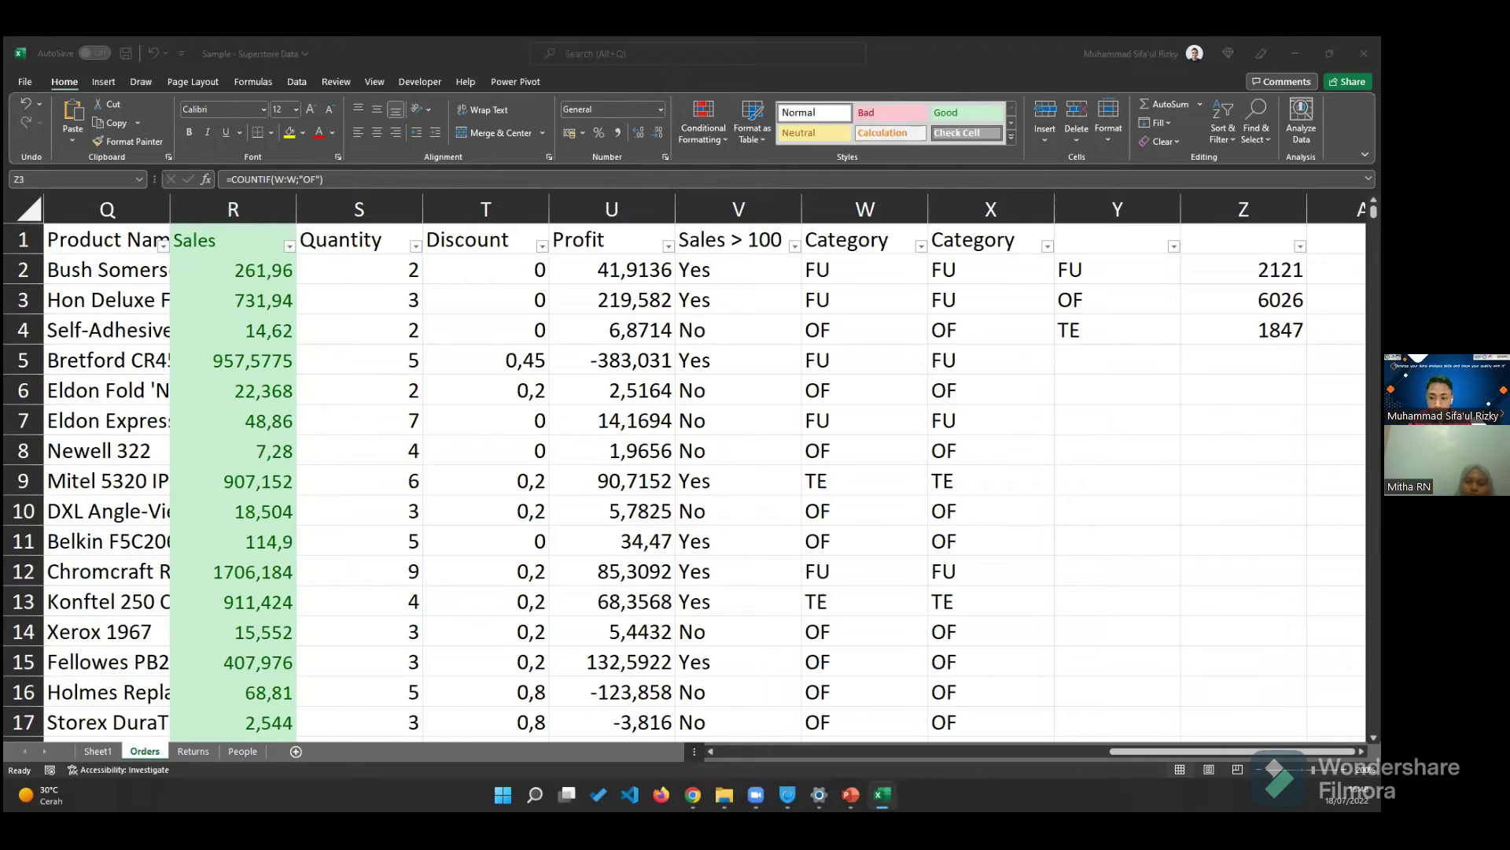
click(1137, 356)
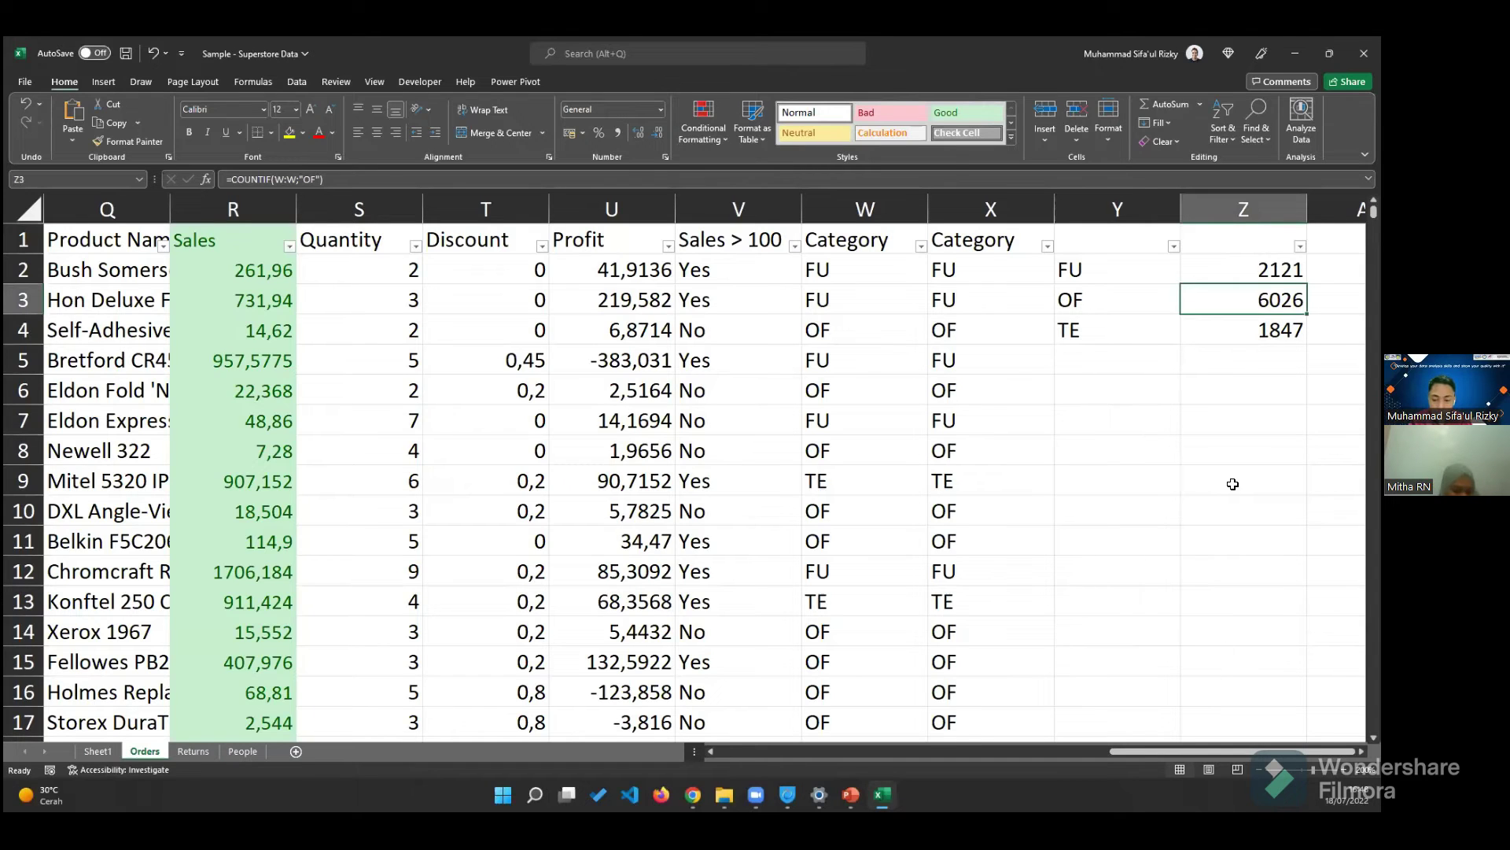
- Enter "Excel" in Y8 and "SPSS" in Y9 of the Orders sheet
click(1126, 446)
text(Excel)
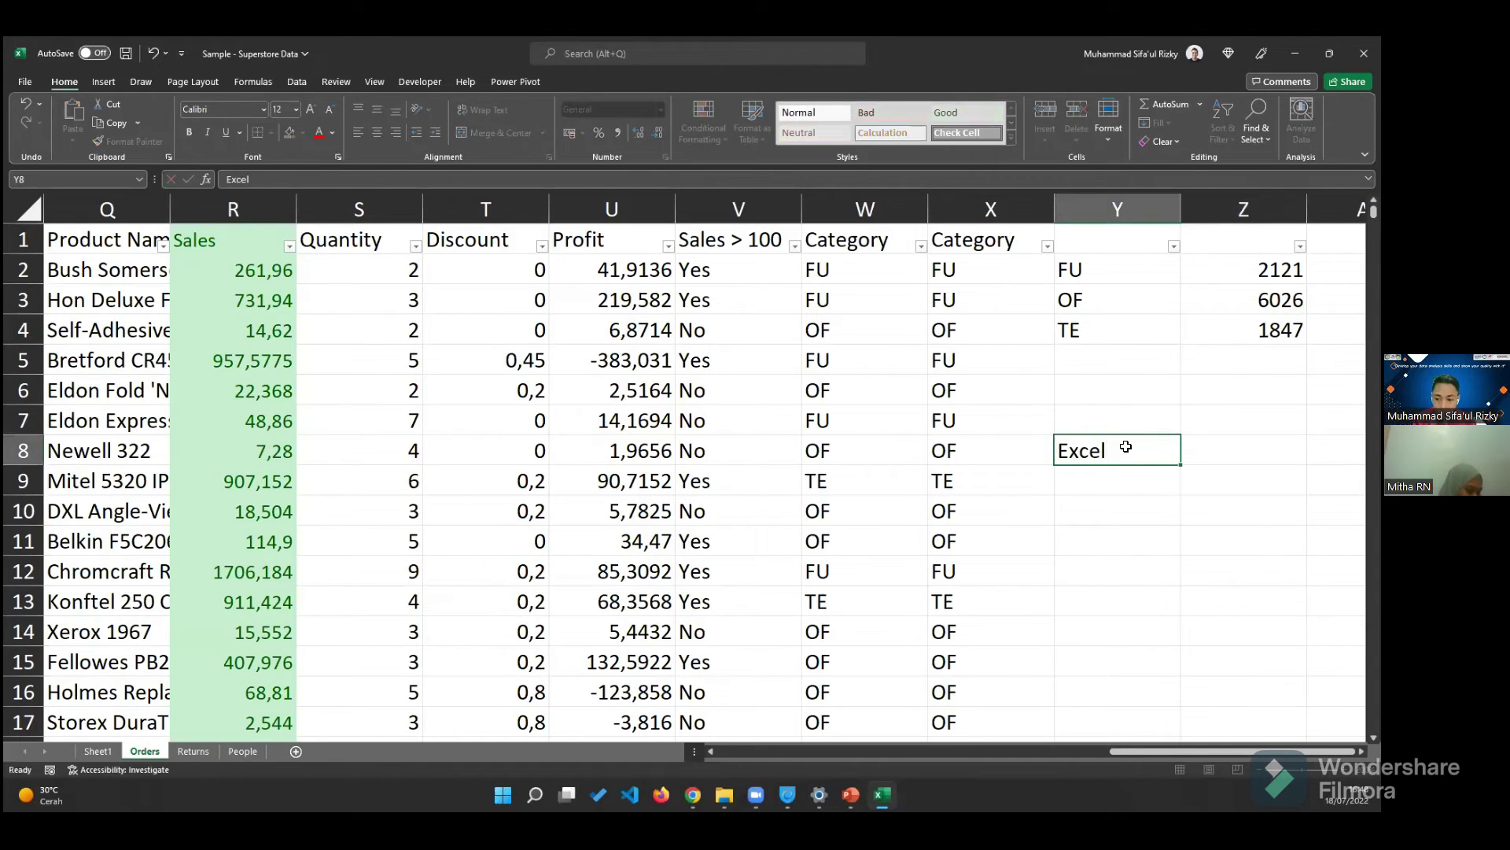
key(Return)
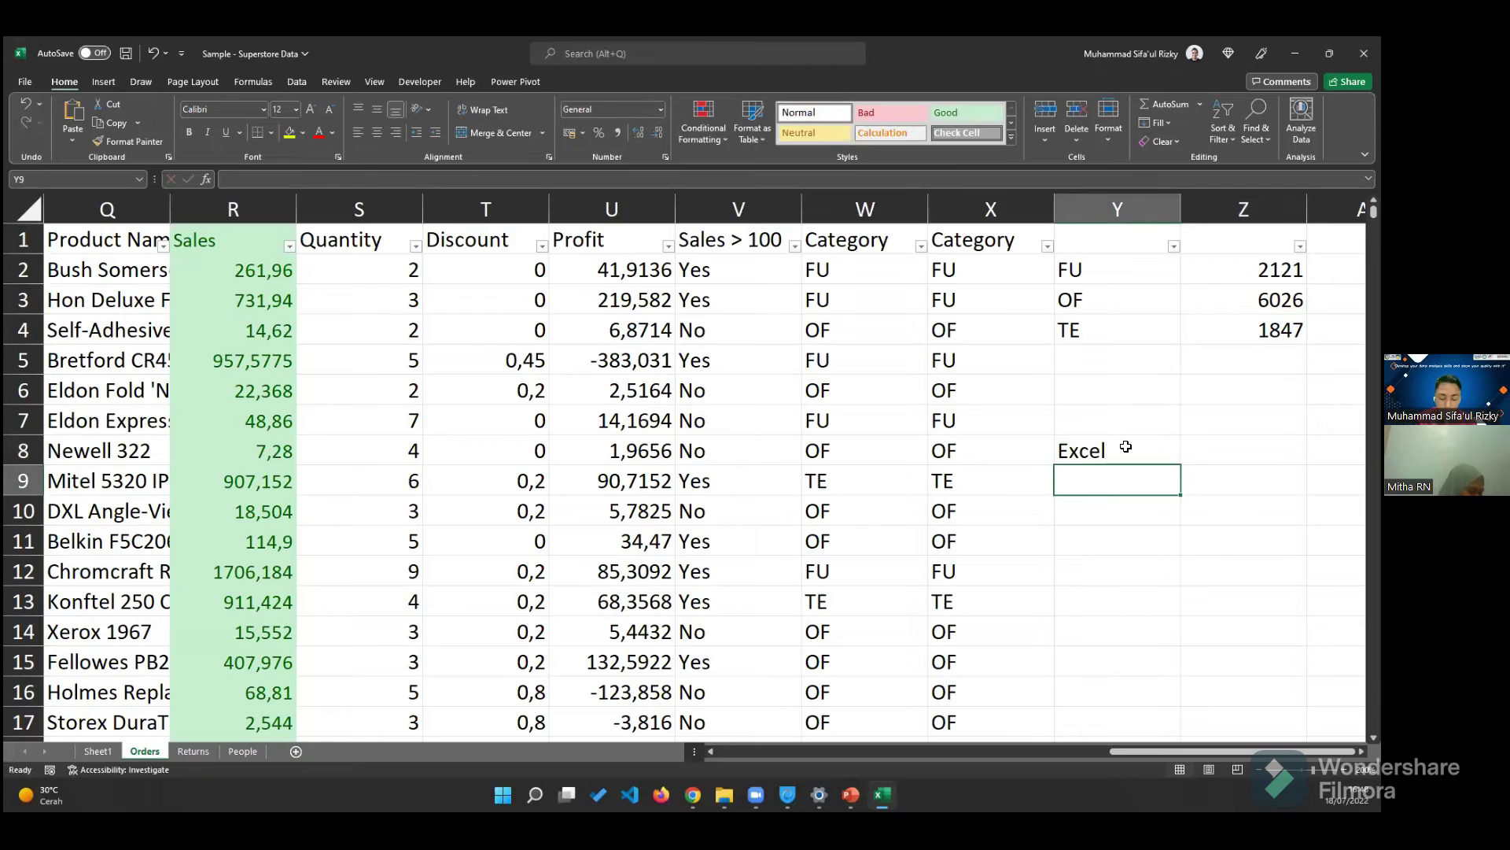
text(SPSS)
click(1126, 446)
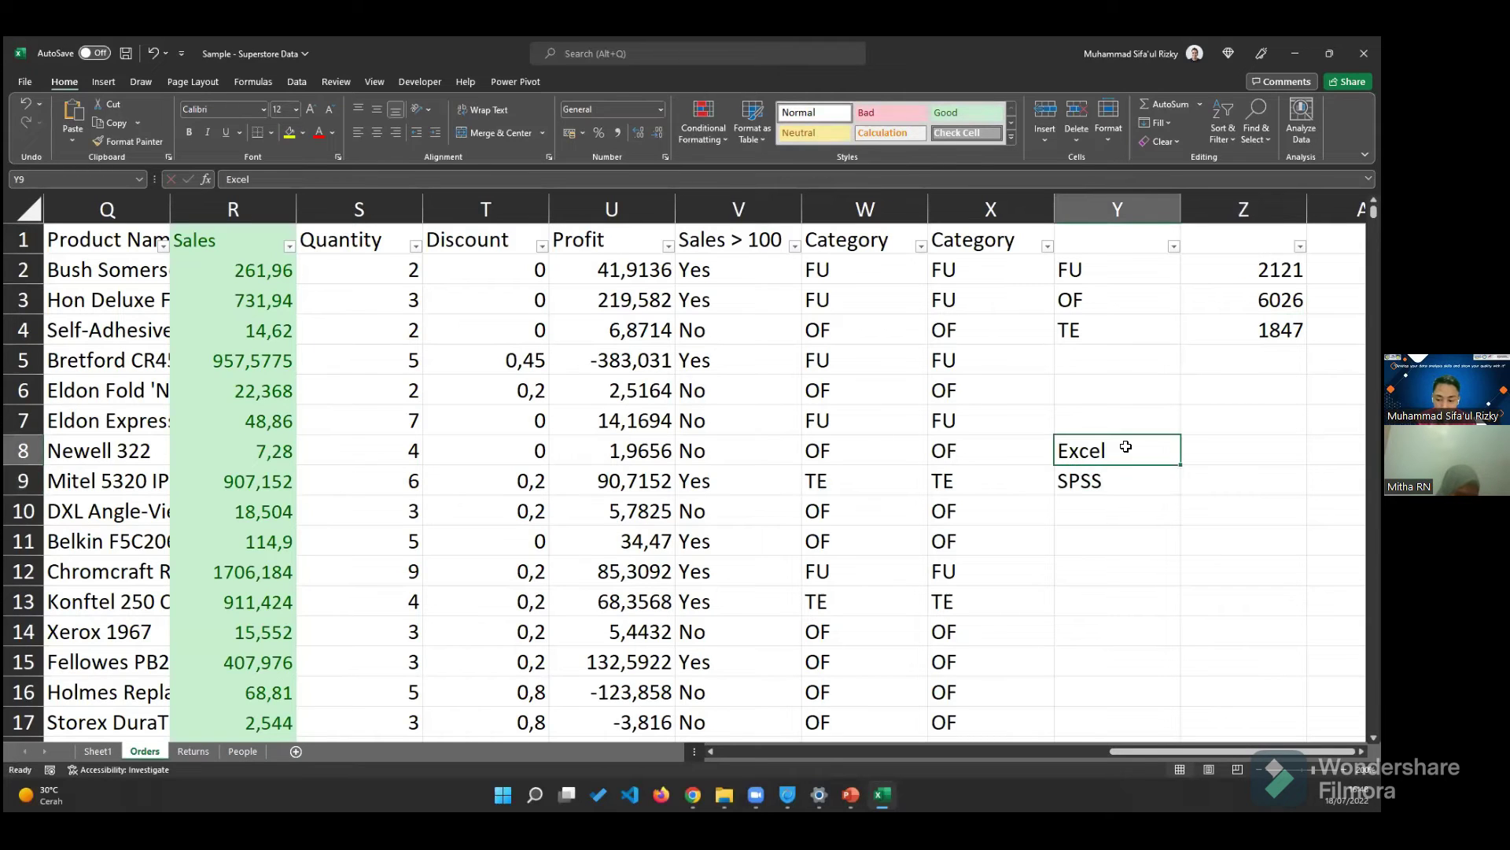
- Add "Google Sheet" to the list of tools in Y10, below SPSS
key(Down)
key(Down)
text(Goo)
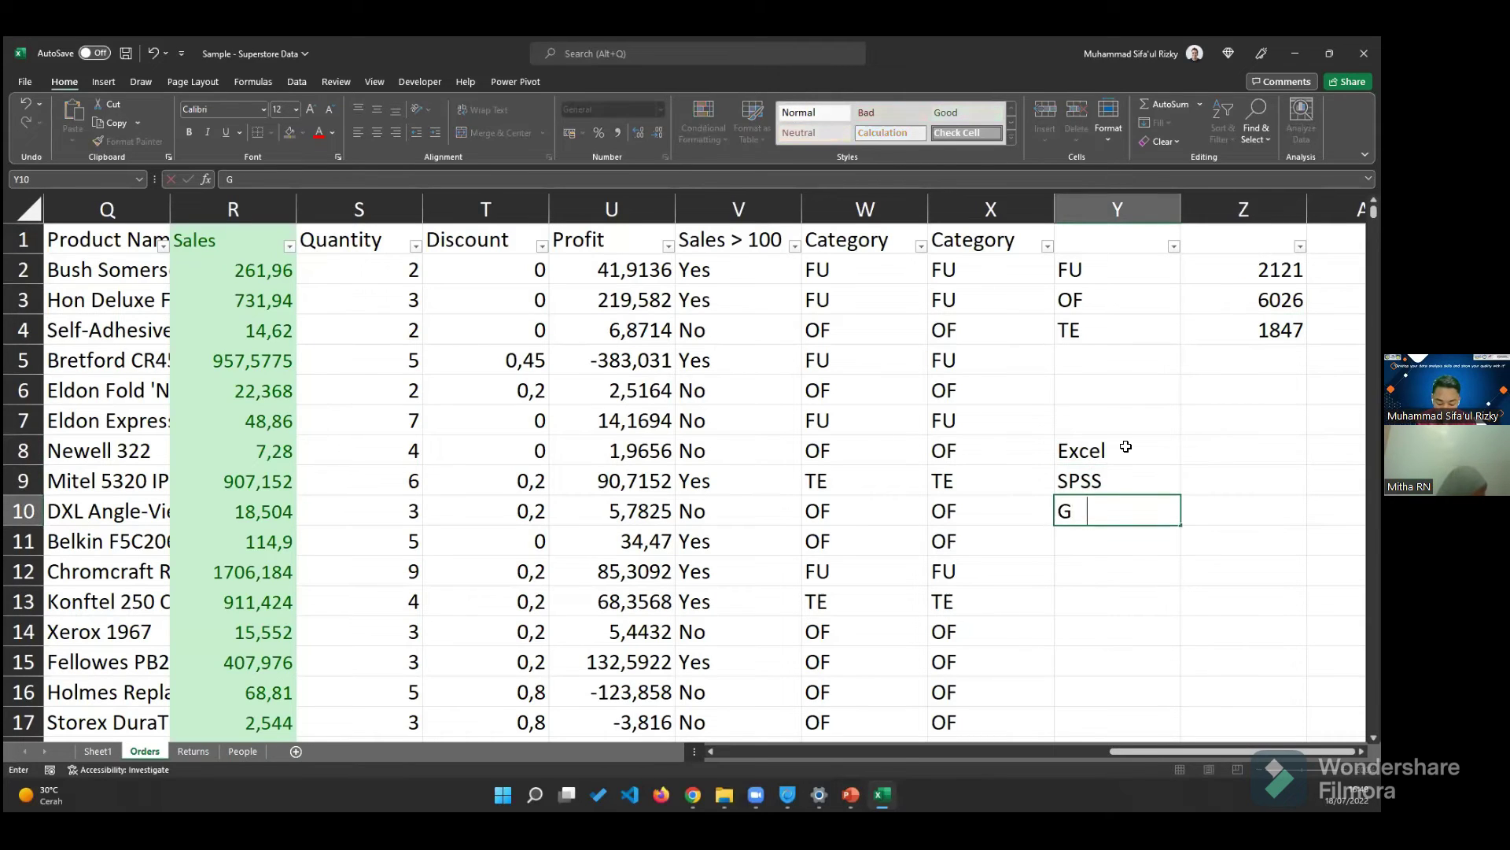
key(BackSpace)
key(BackSpace)
text(oogle Sheet)
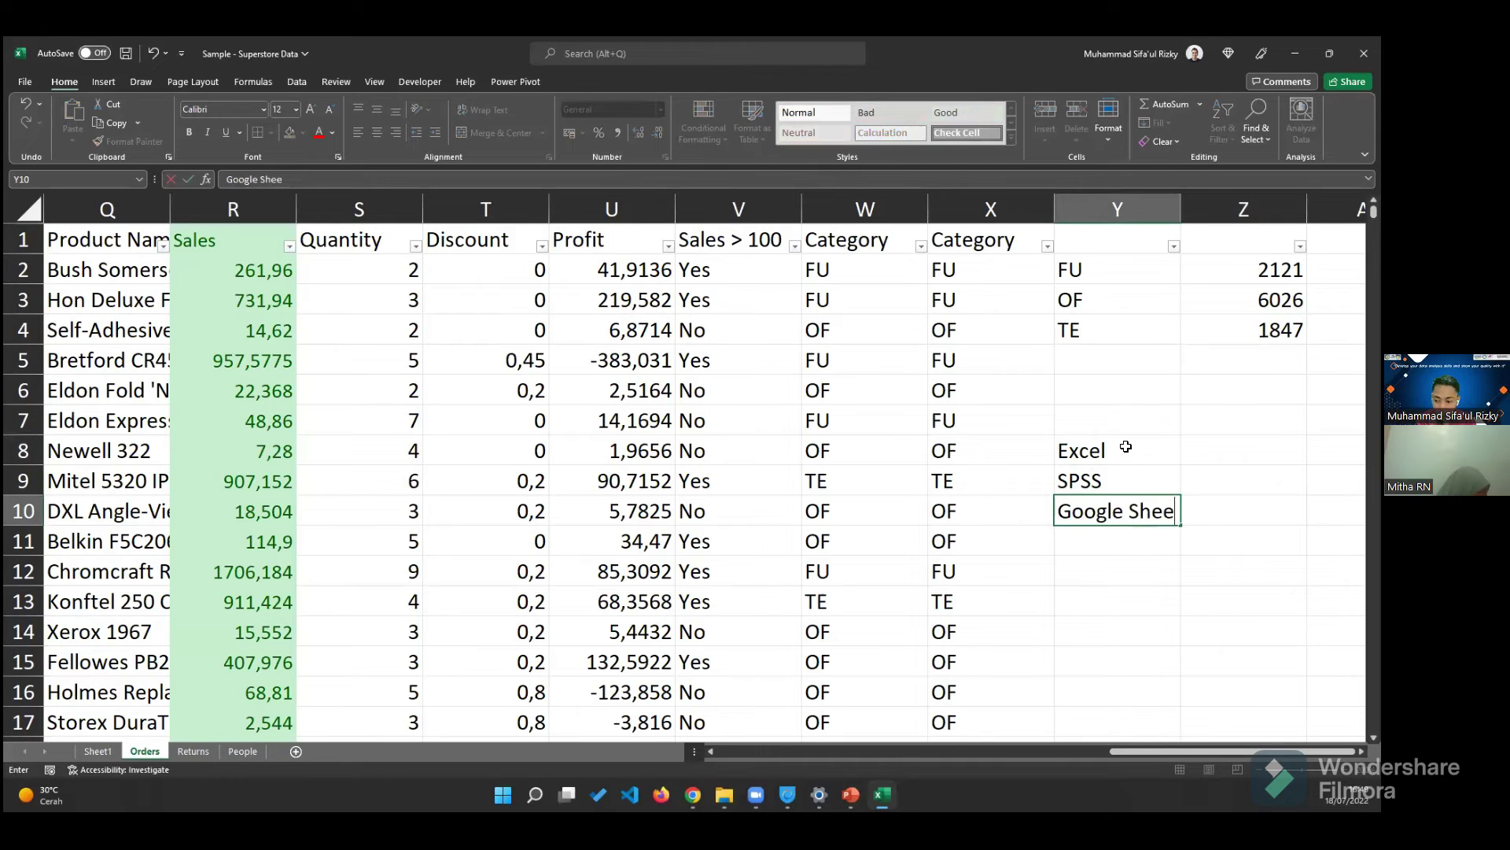
key(Return)
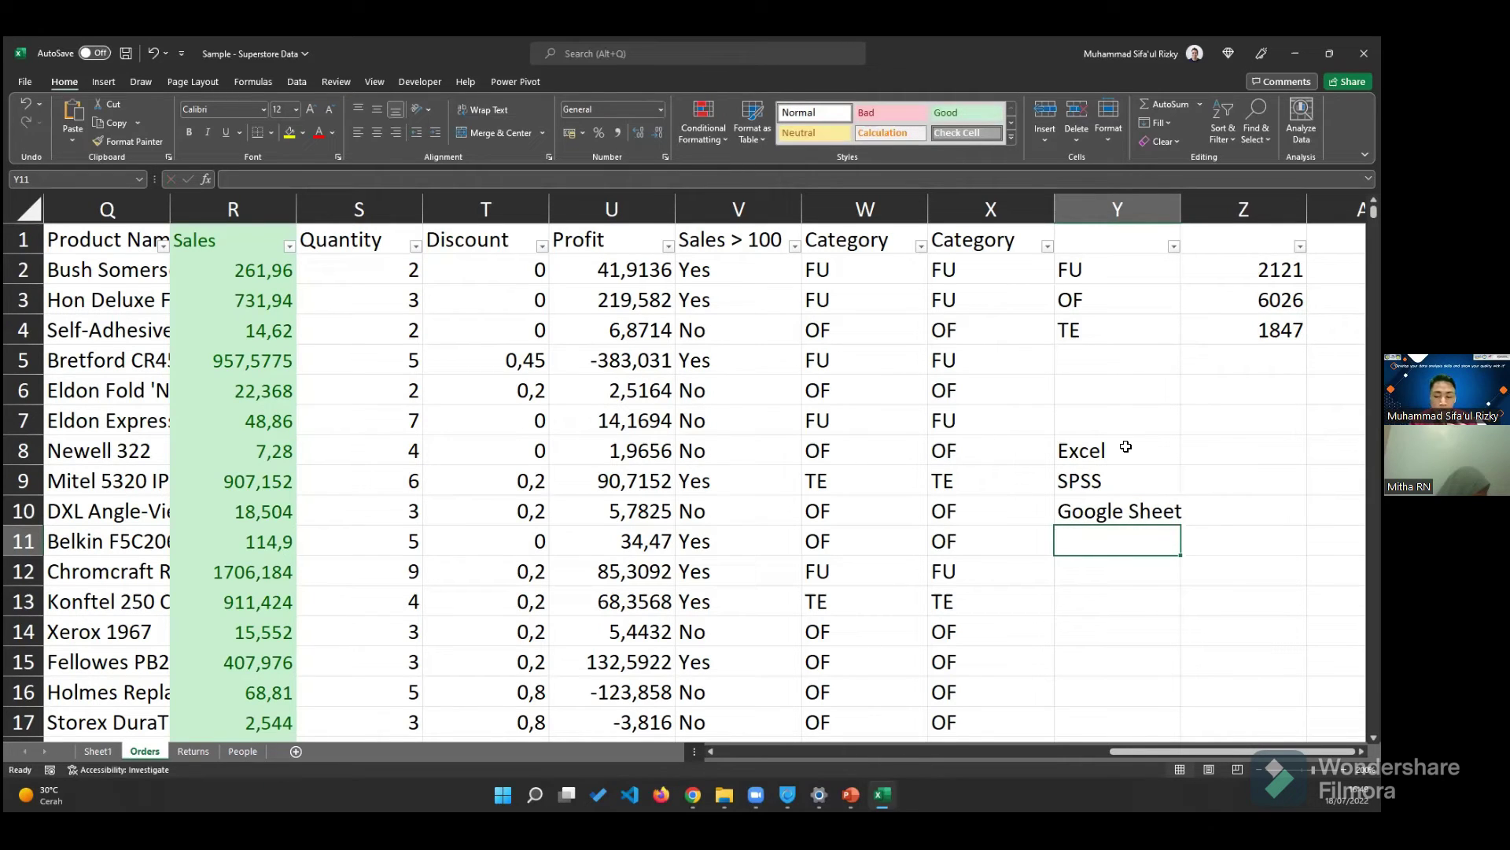
- Apply the Good cell style to the Excel cell Y8 and the Google Sheet cell Y10
click(1125, 447)
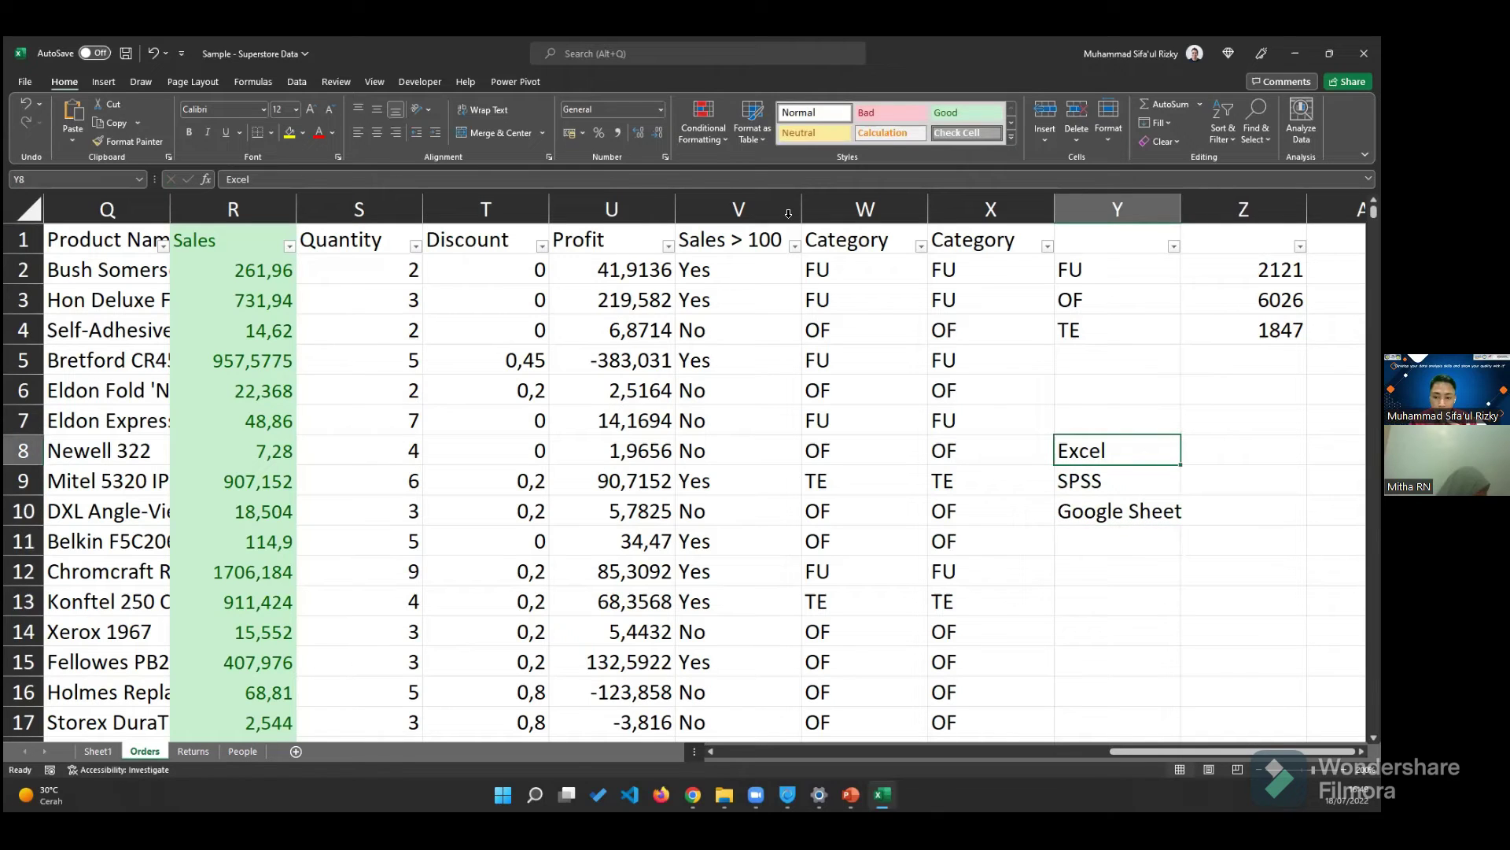
click(934, 112)
key(Down)
key(Down)
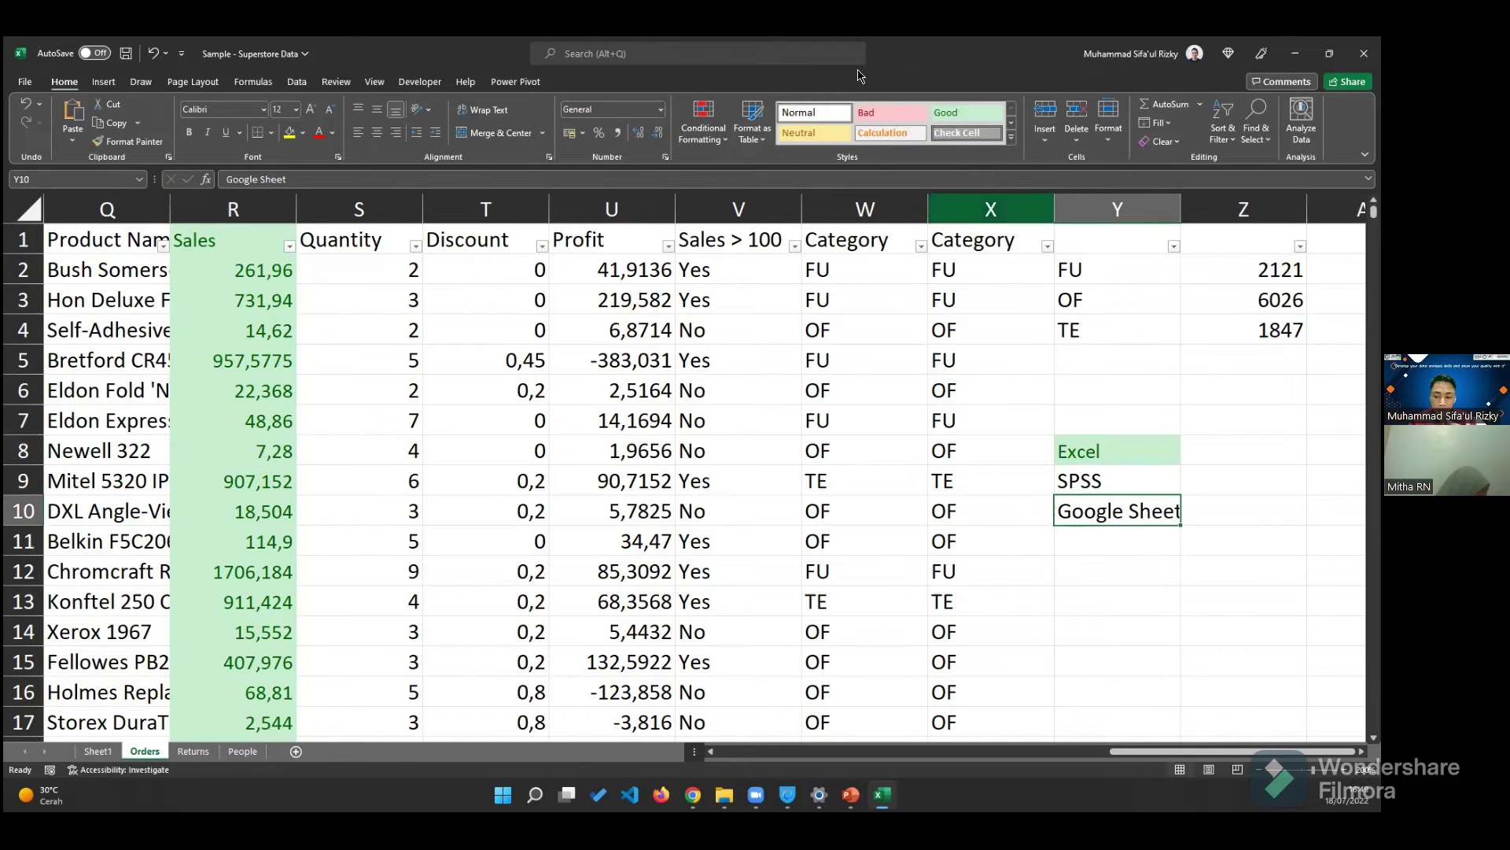
click(935, 112)
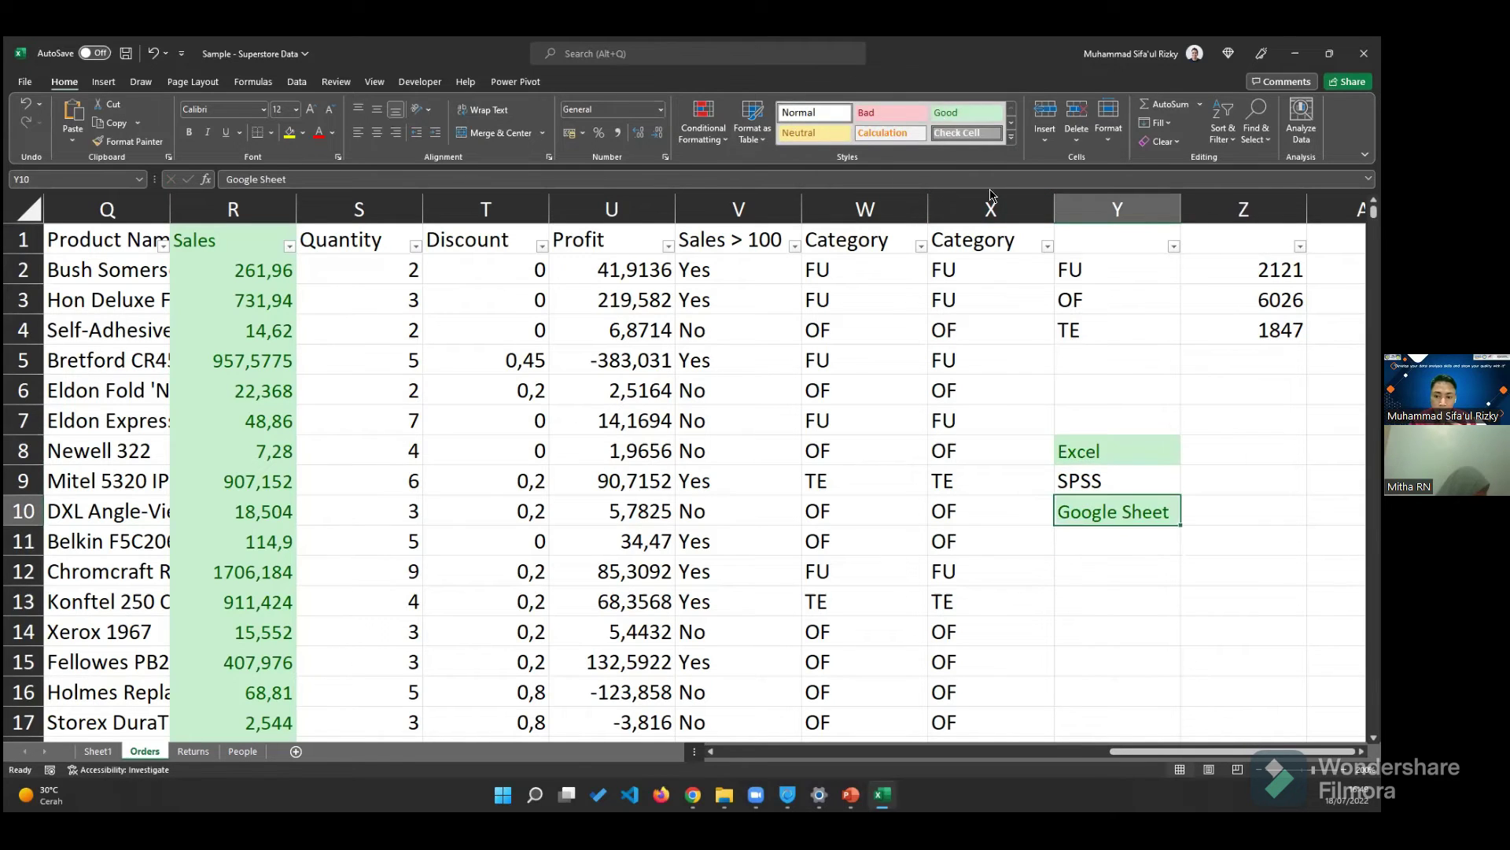
- Mark the SPSS cell Y9 with the Bad cell style
click(1041, 483)
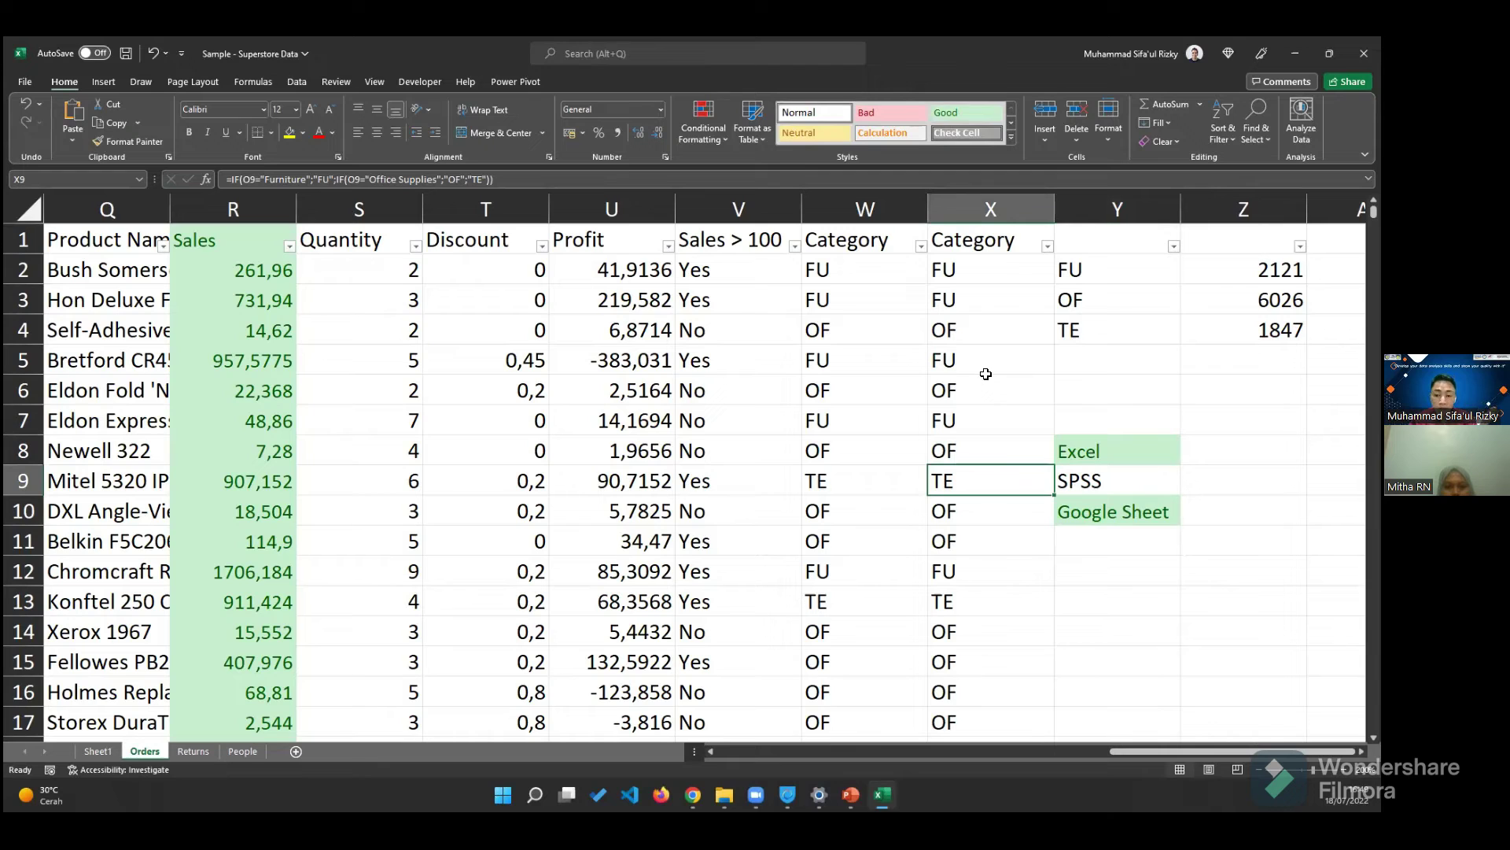
click(1139, 472)
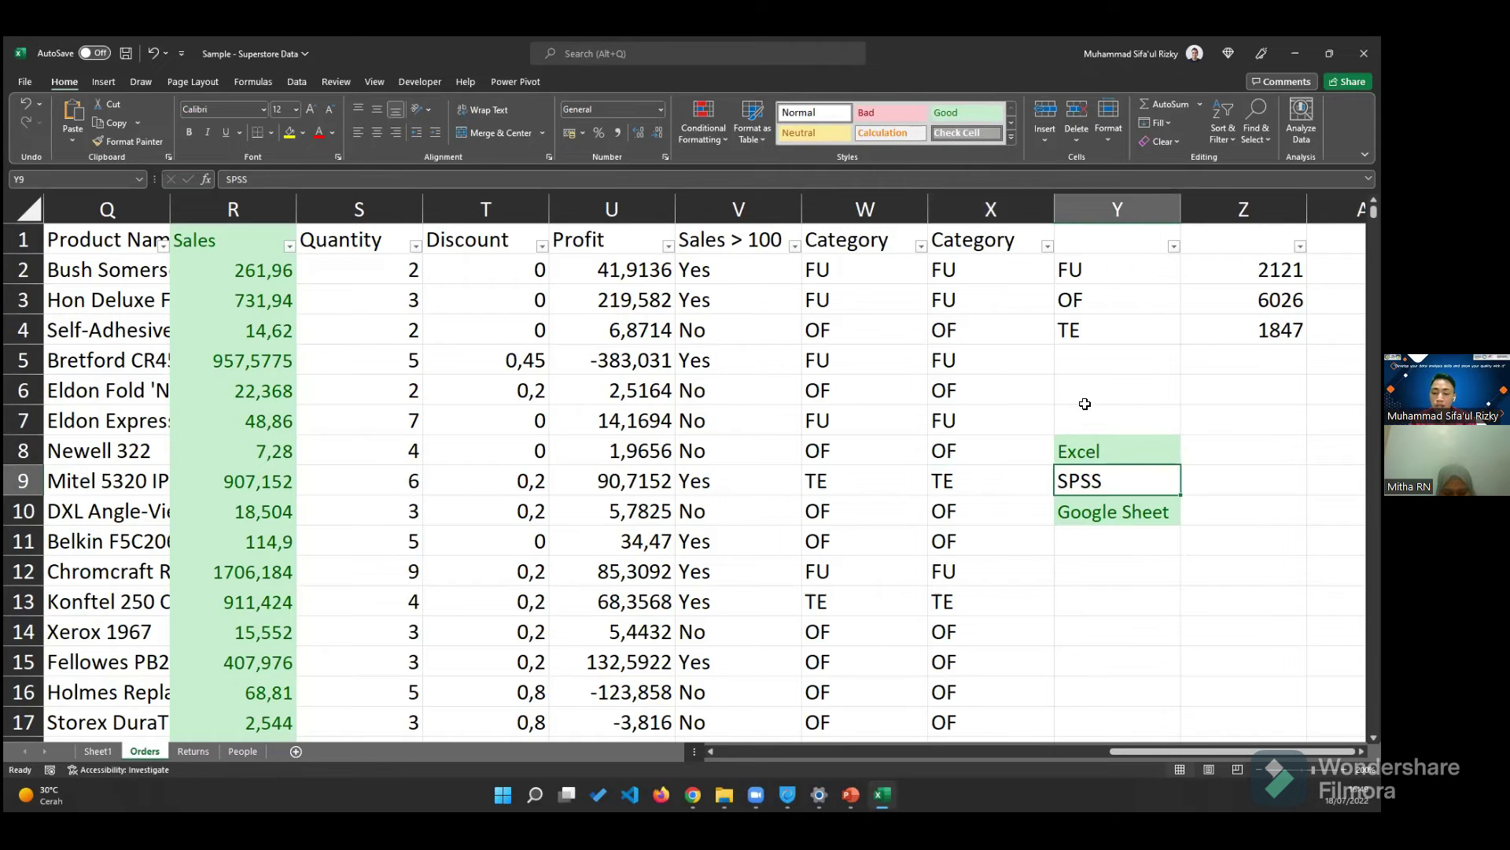
click(885, 115)
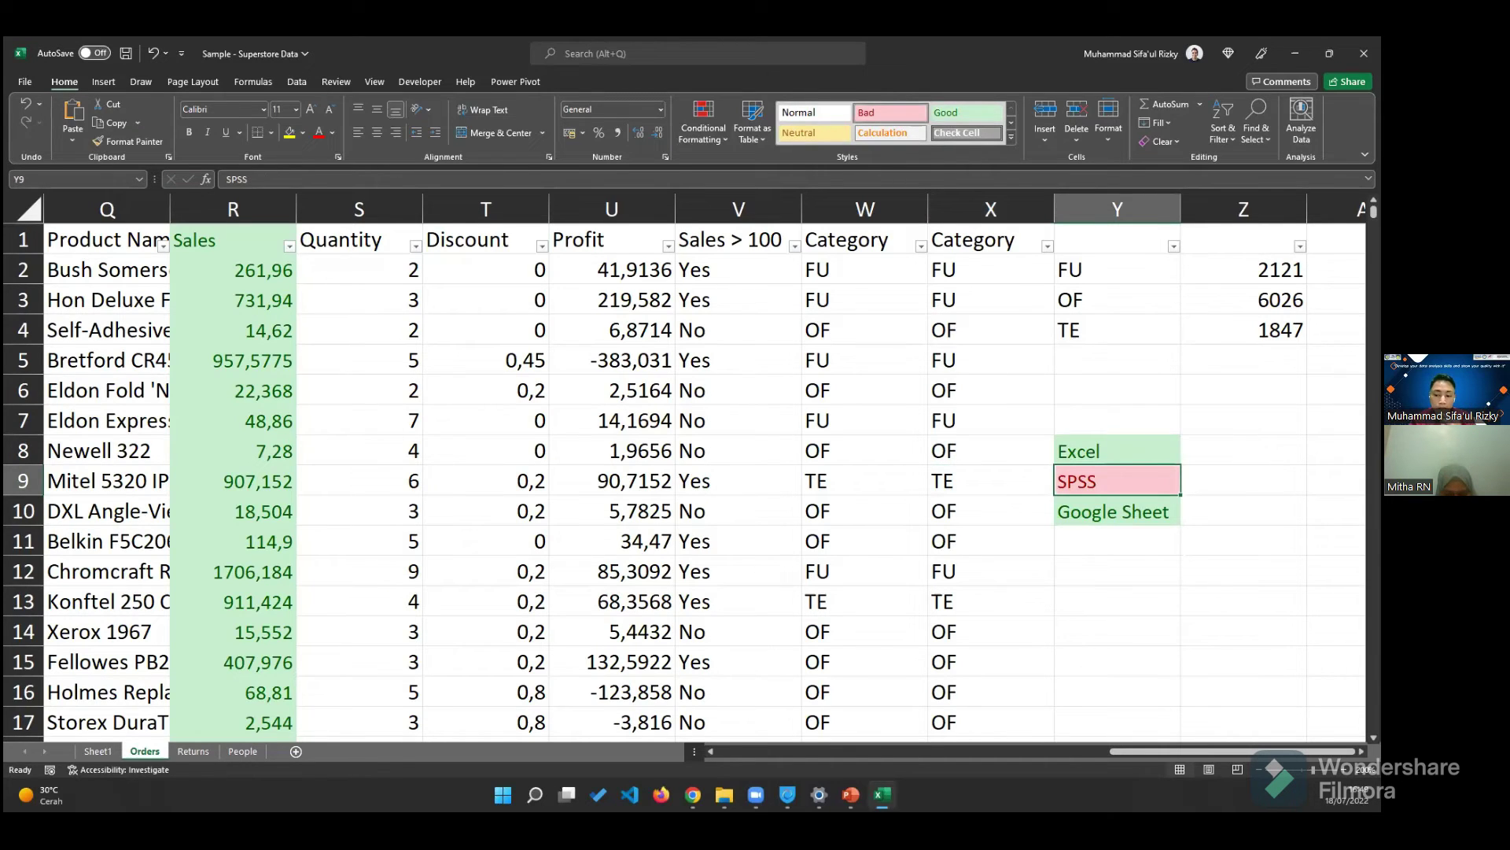
- Enter the note "advance statistical" in Z9, beside SPSS
click(1190, 477)
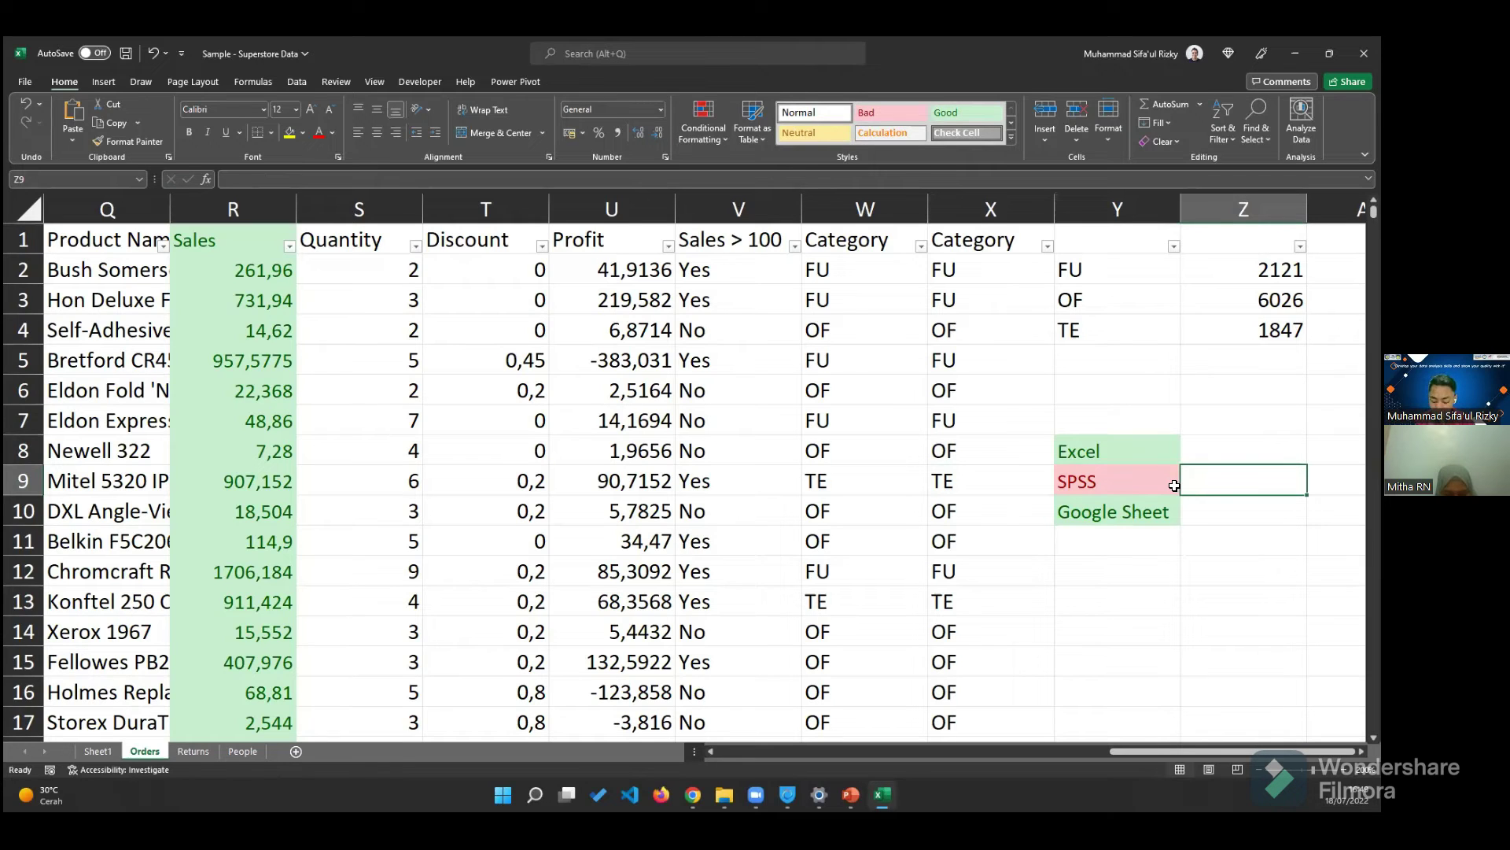
click(1175, 485)
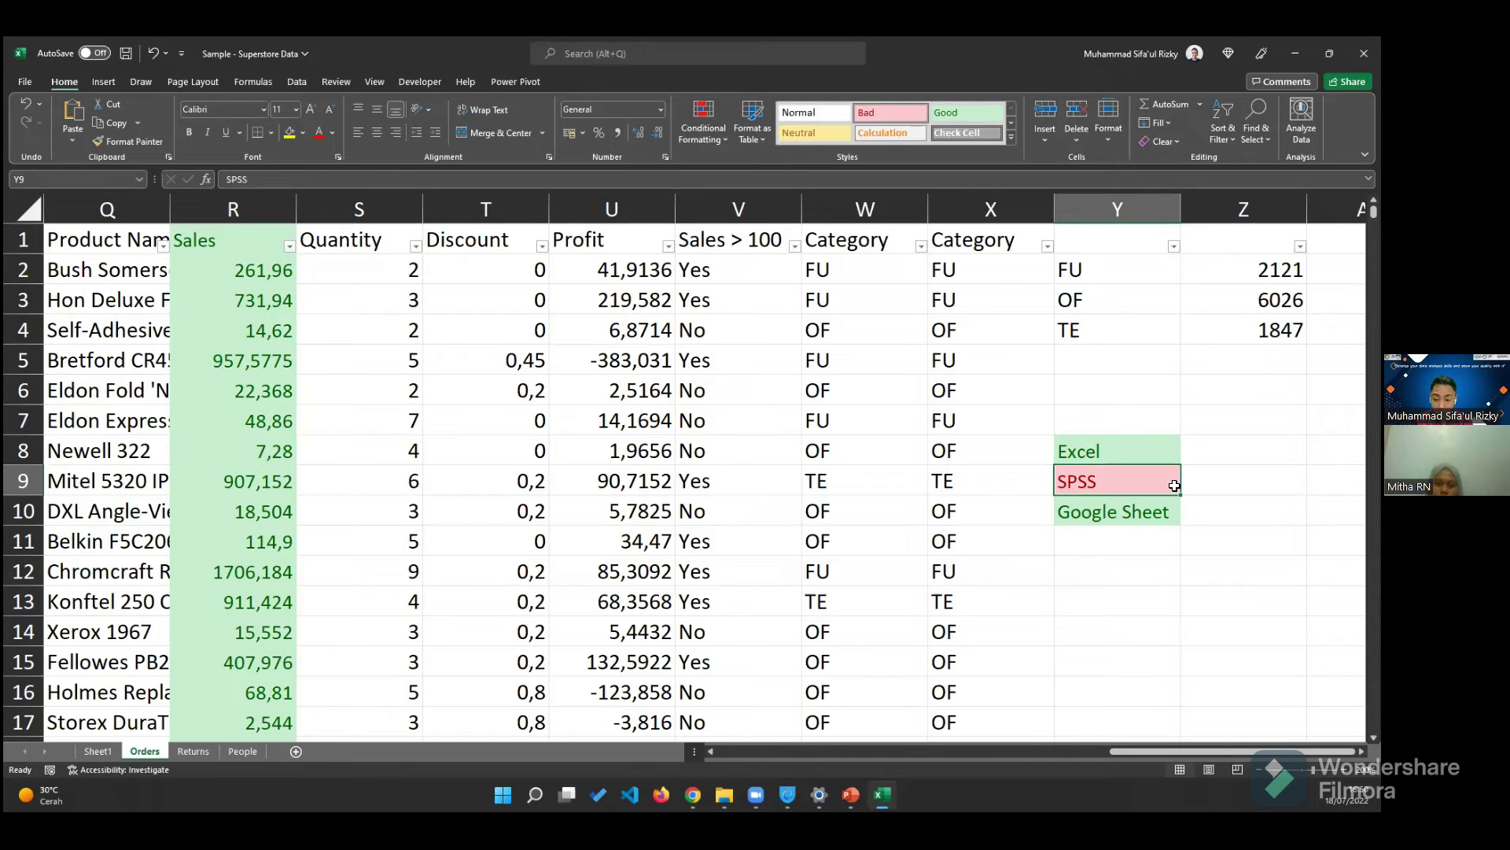
key(Right)
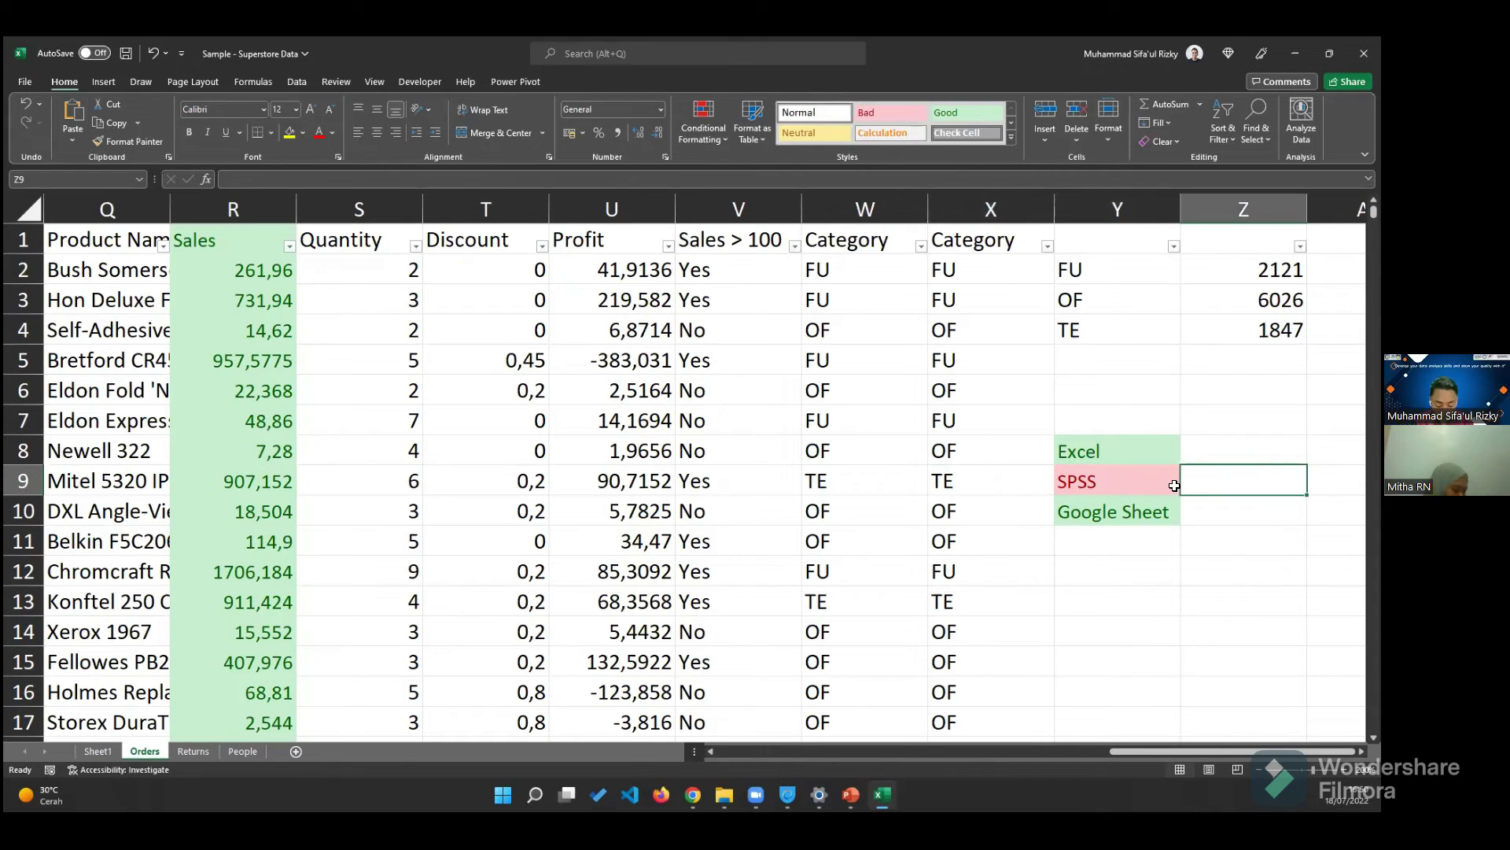
text(advance statis)
text(ical)
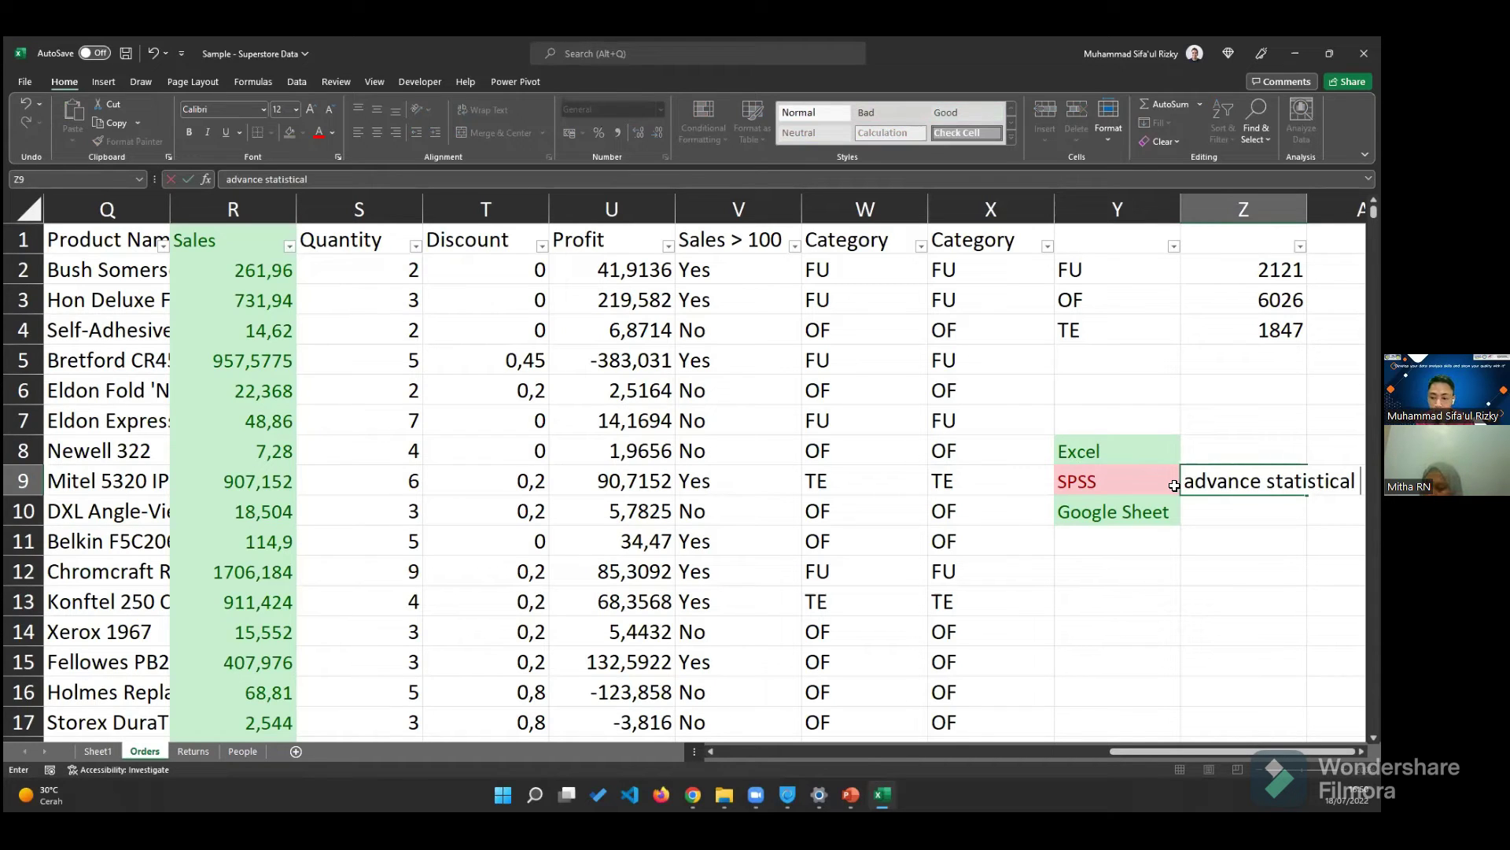
click(1174, 485)
key(Right)
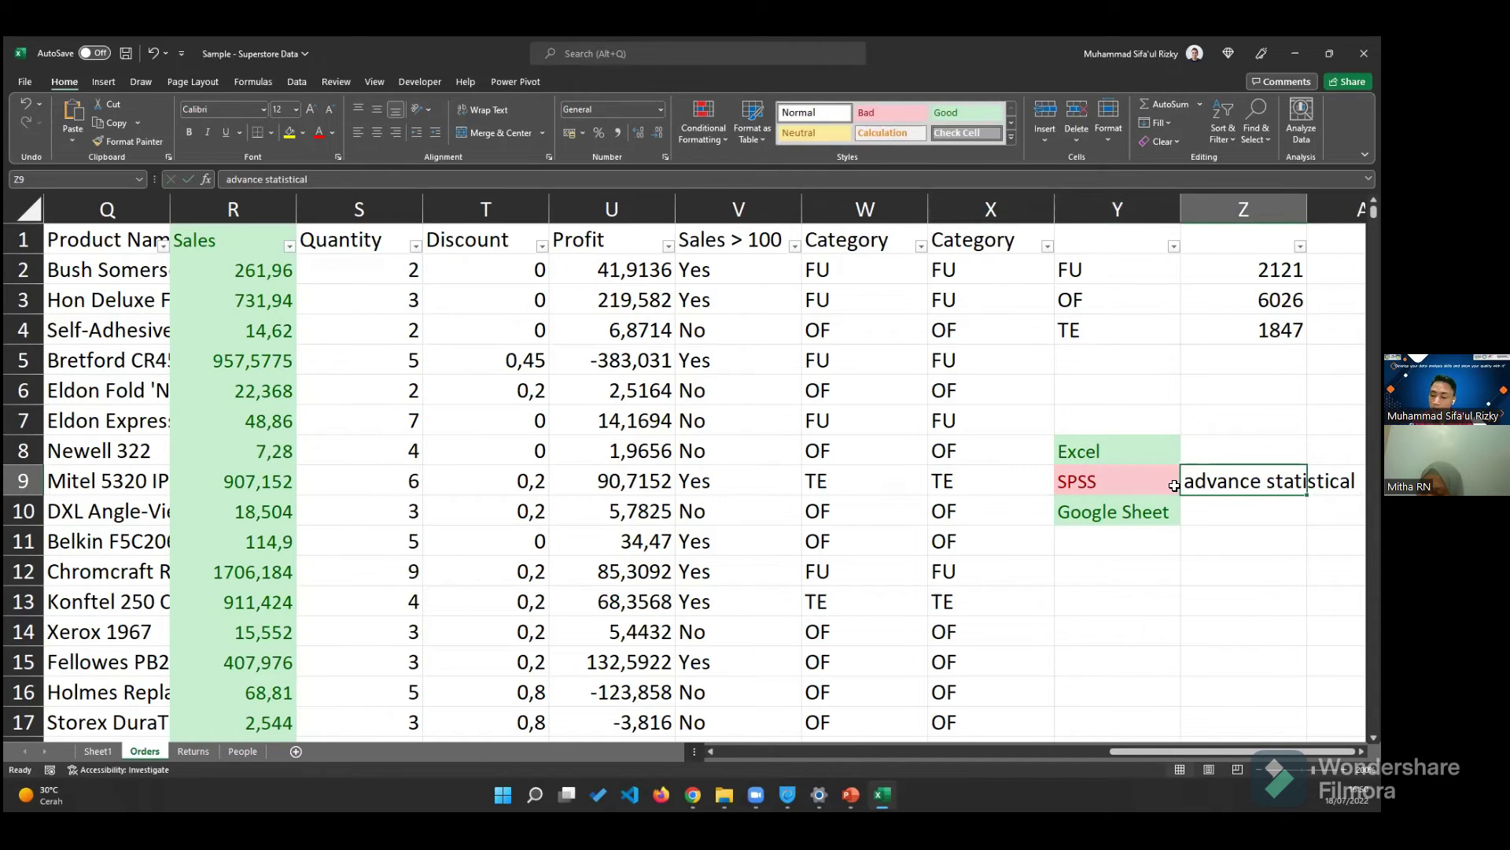
key(Down)
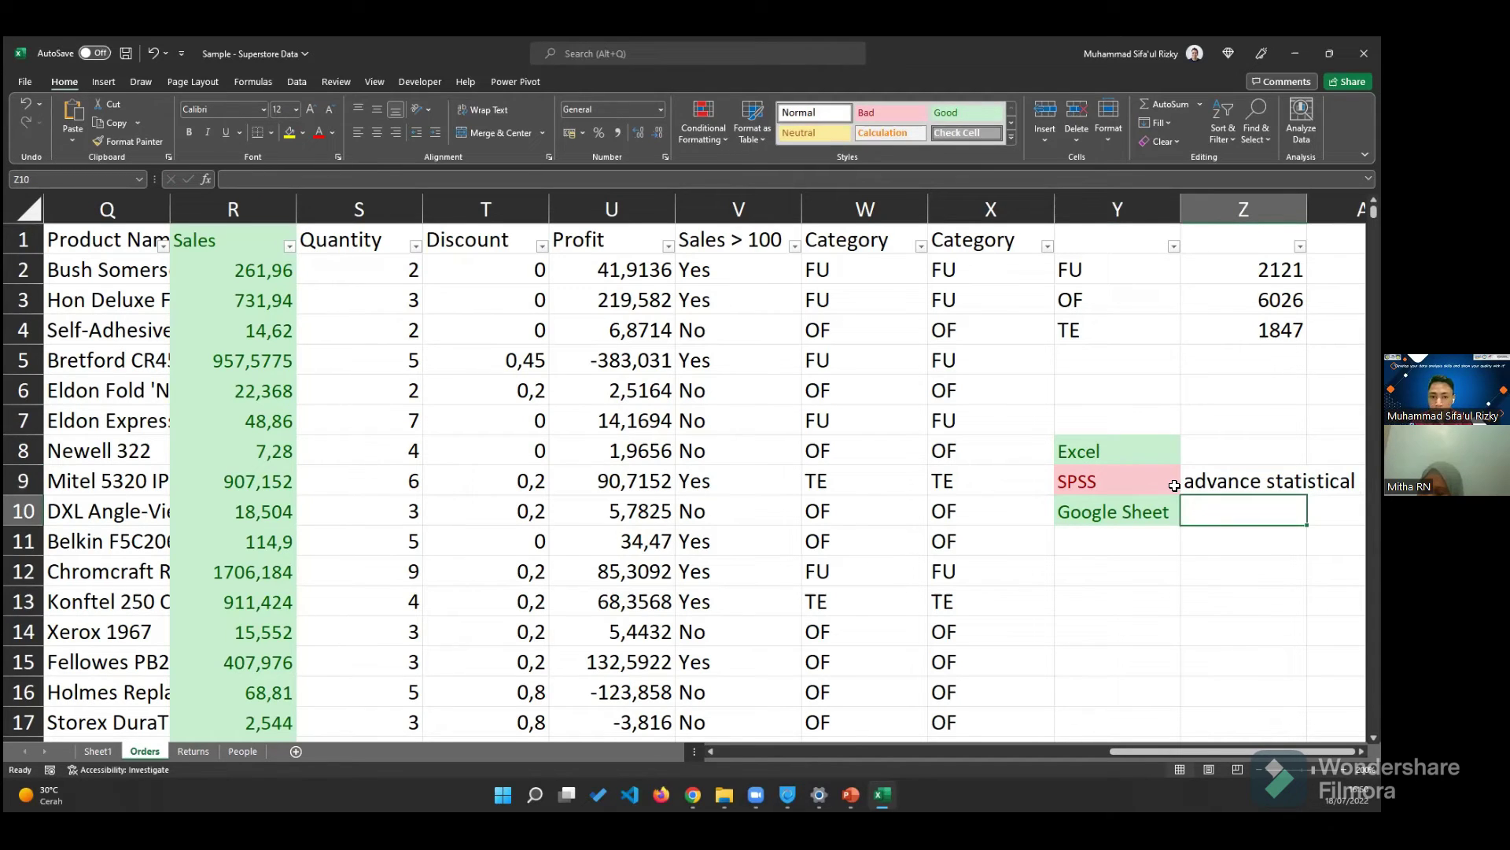
key(Up)
key(Up)
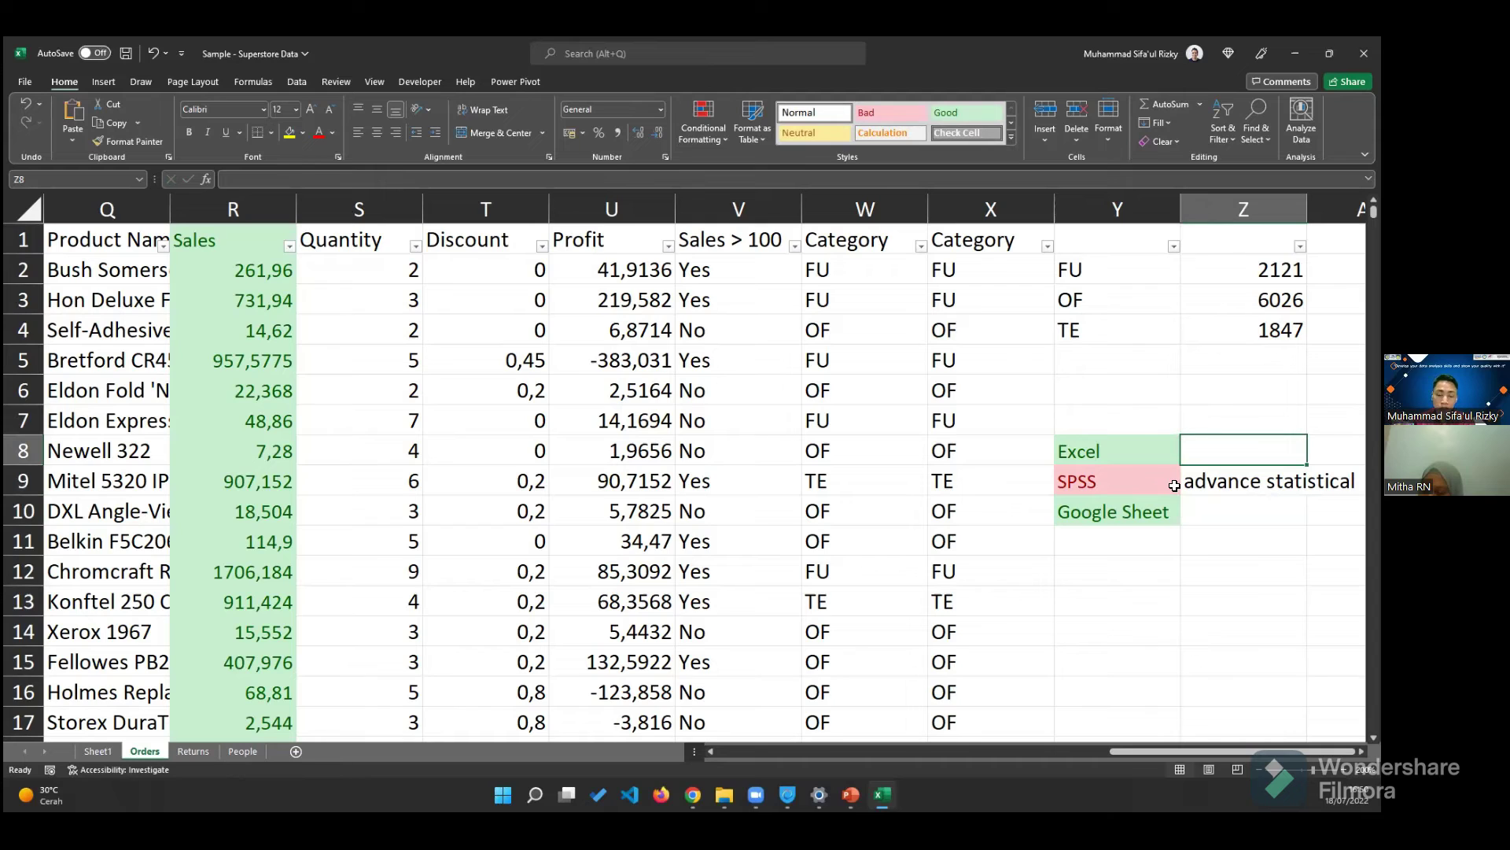
key(Left)
key(Left)
key(Right)
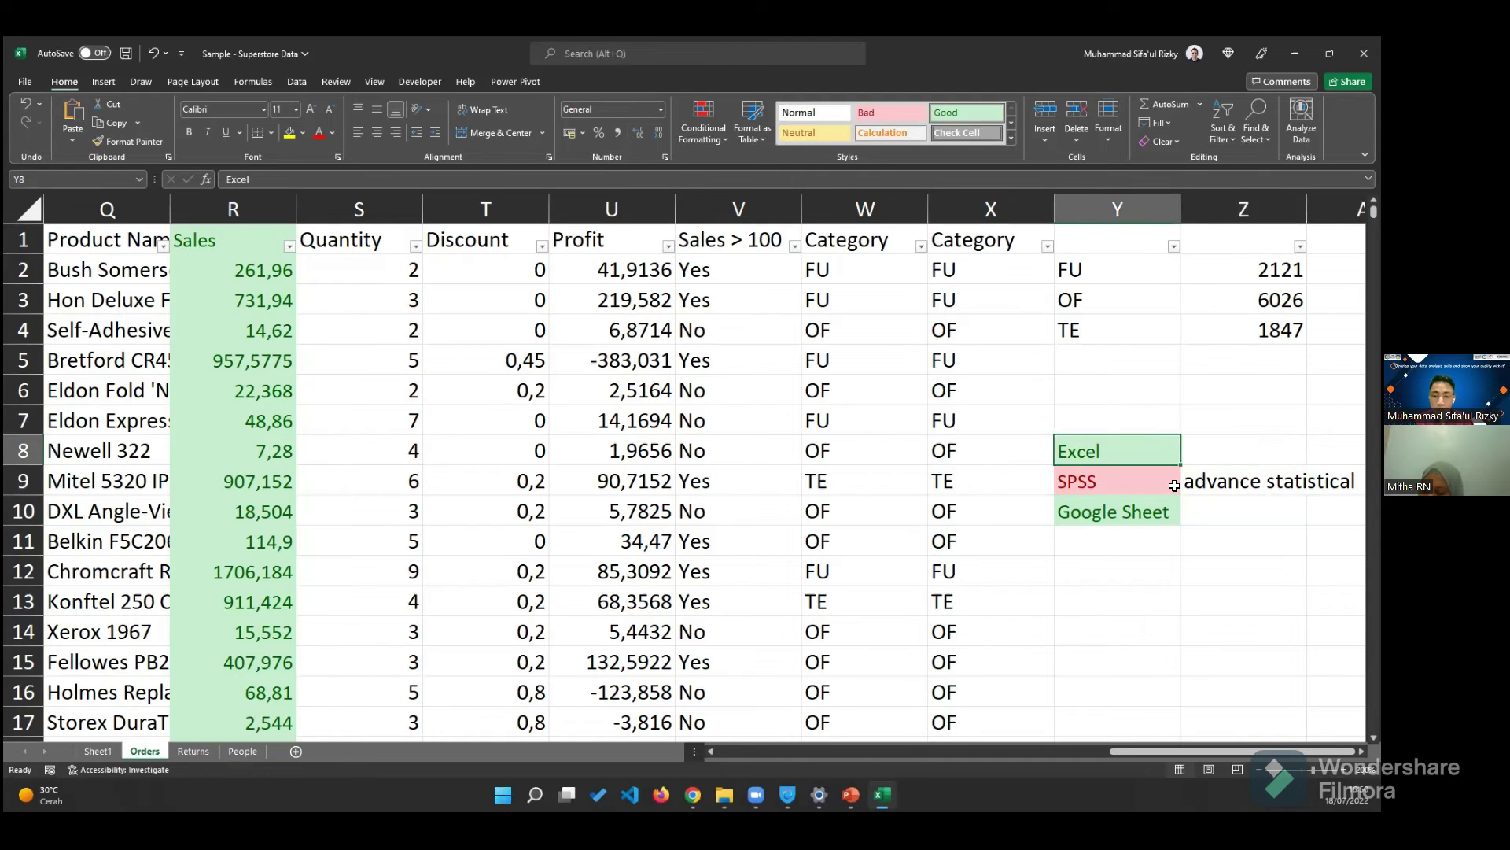
key(Down)
key(Down)
key(Up)
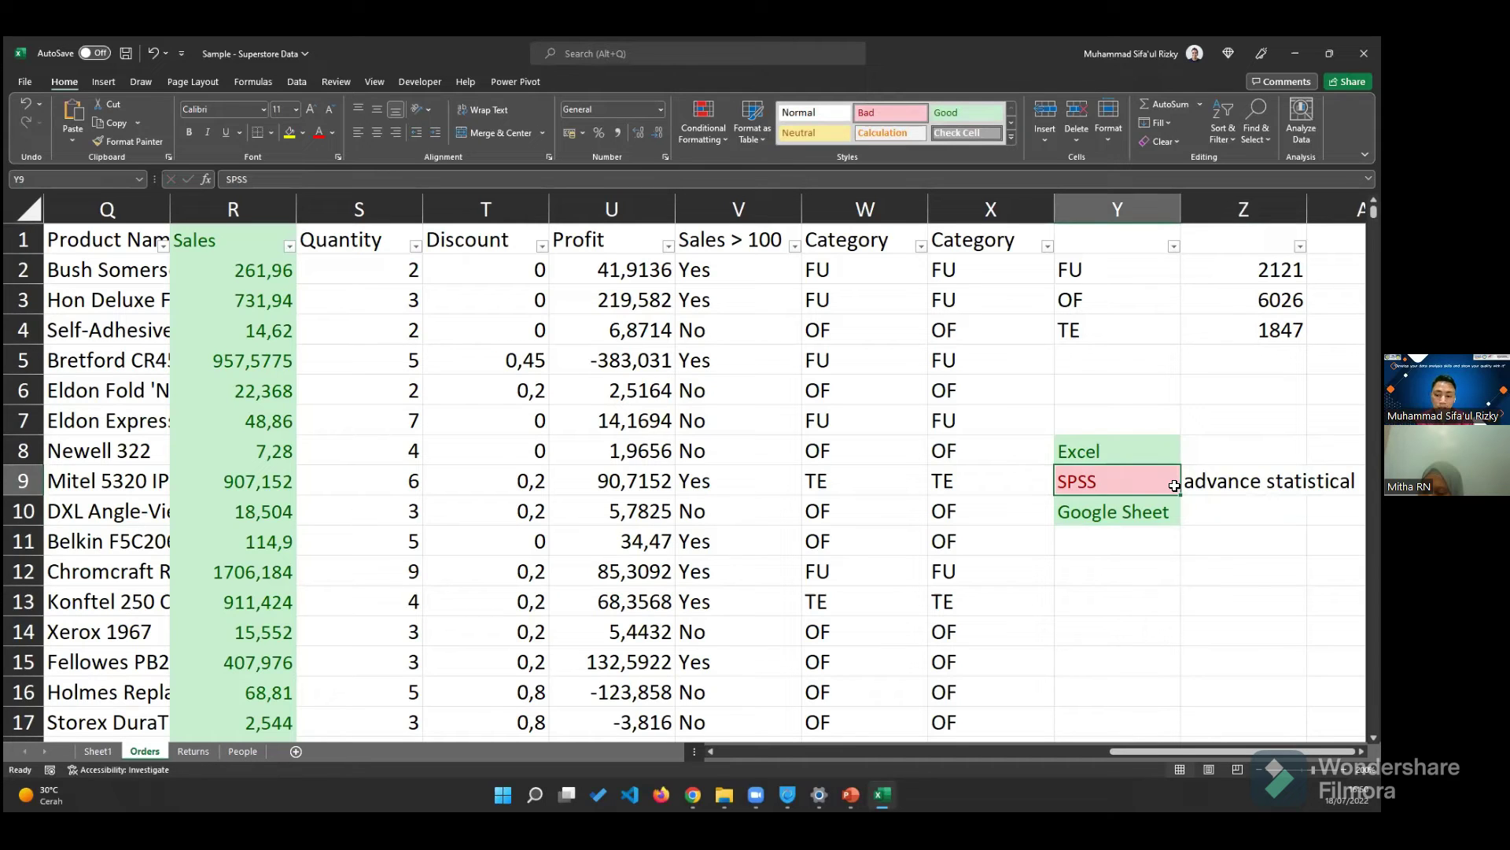
key(Up)
key(Down)
key(Down)
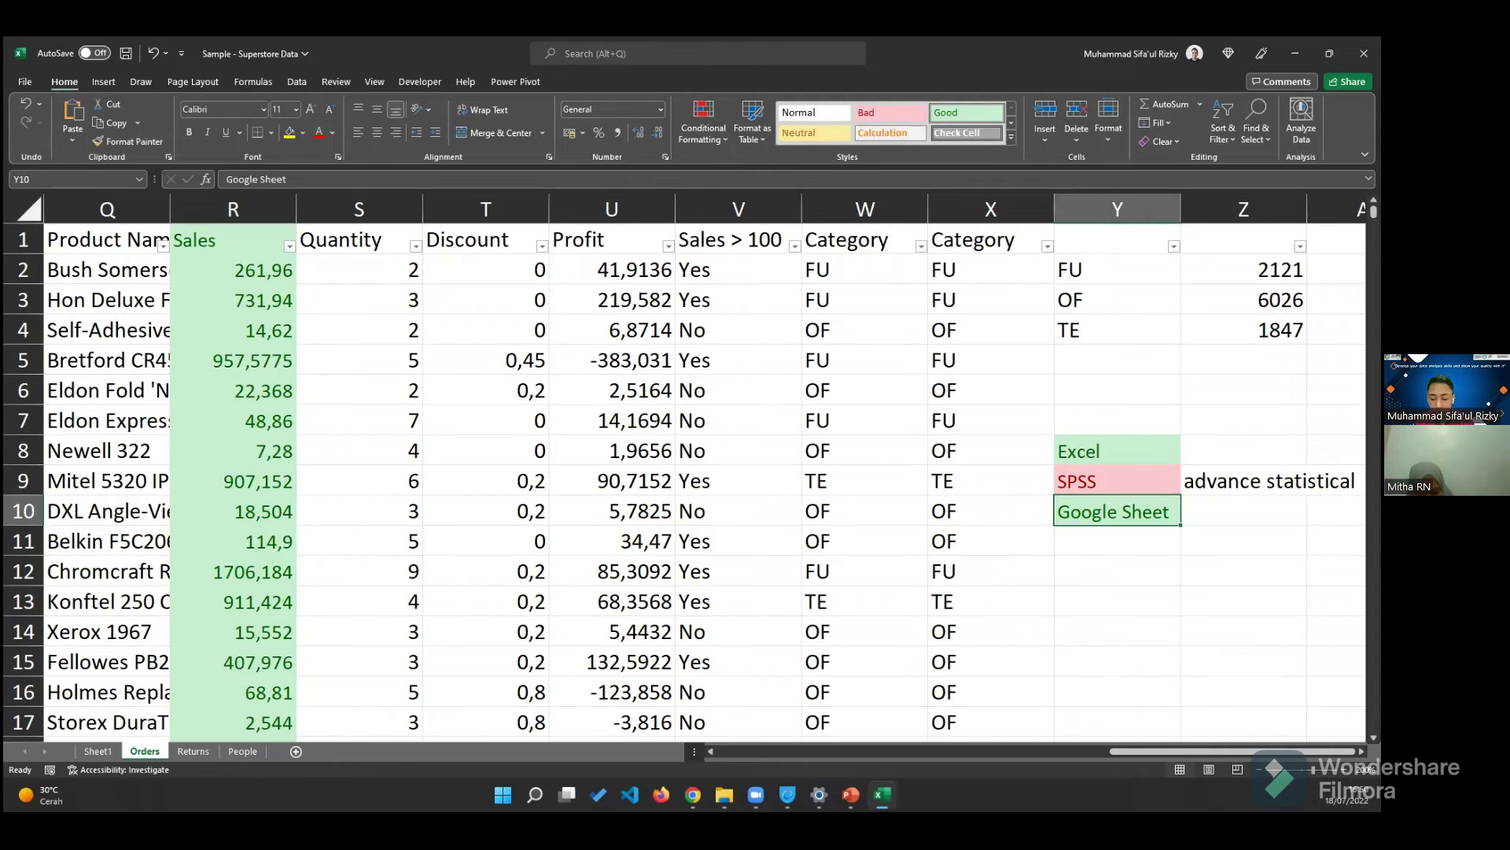
- Try counting the category cells W2:W4 with a COUNTA formula in Y6
click(1107, 388)
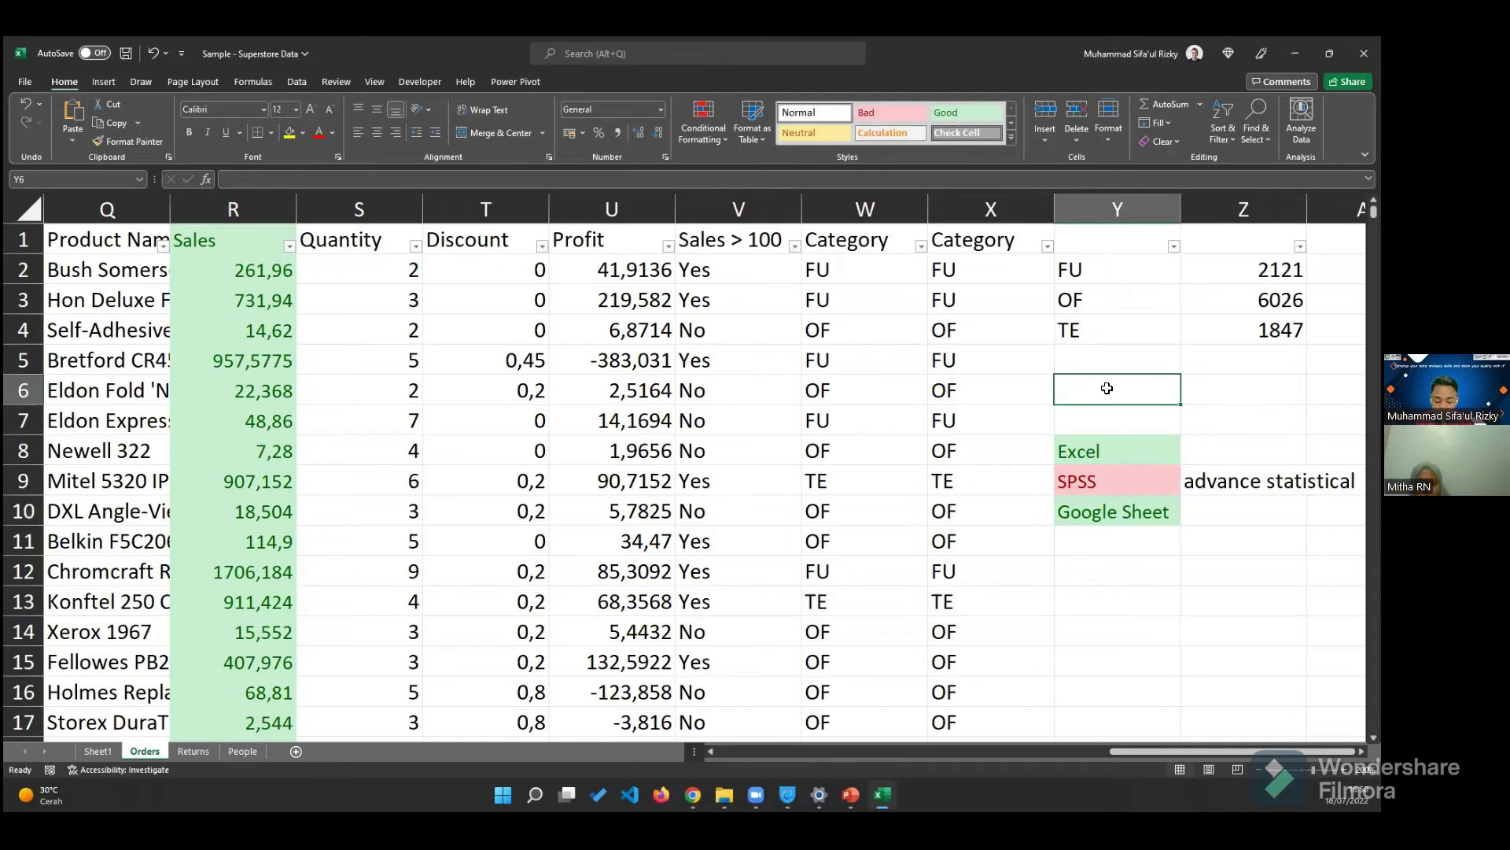
text(=co)
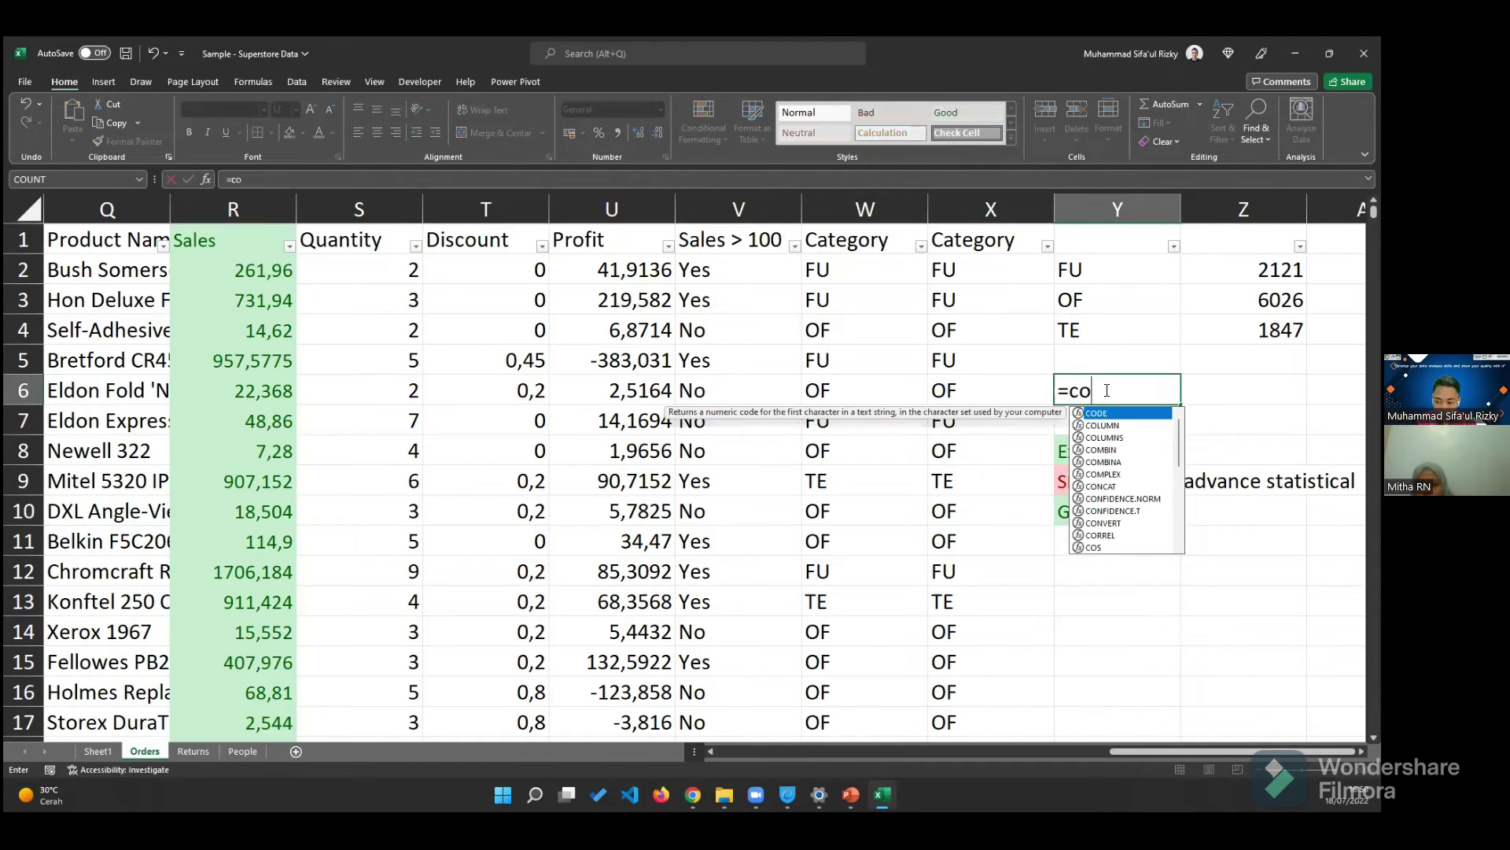
text(unra)
key(BackSpace)
key(BackSpace)
text(ta)
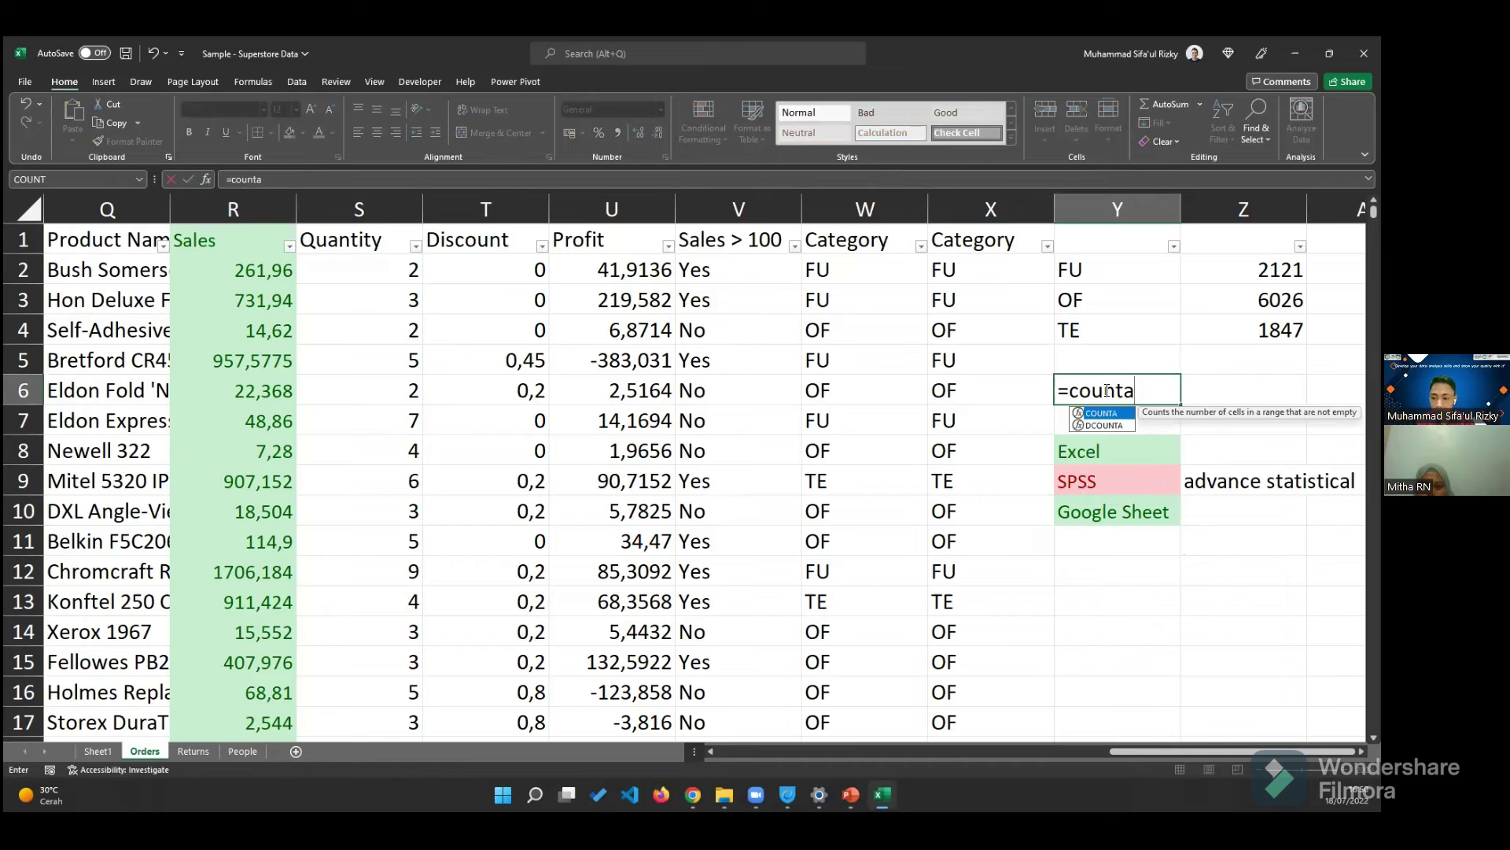
key(Tab)
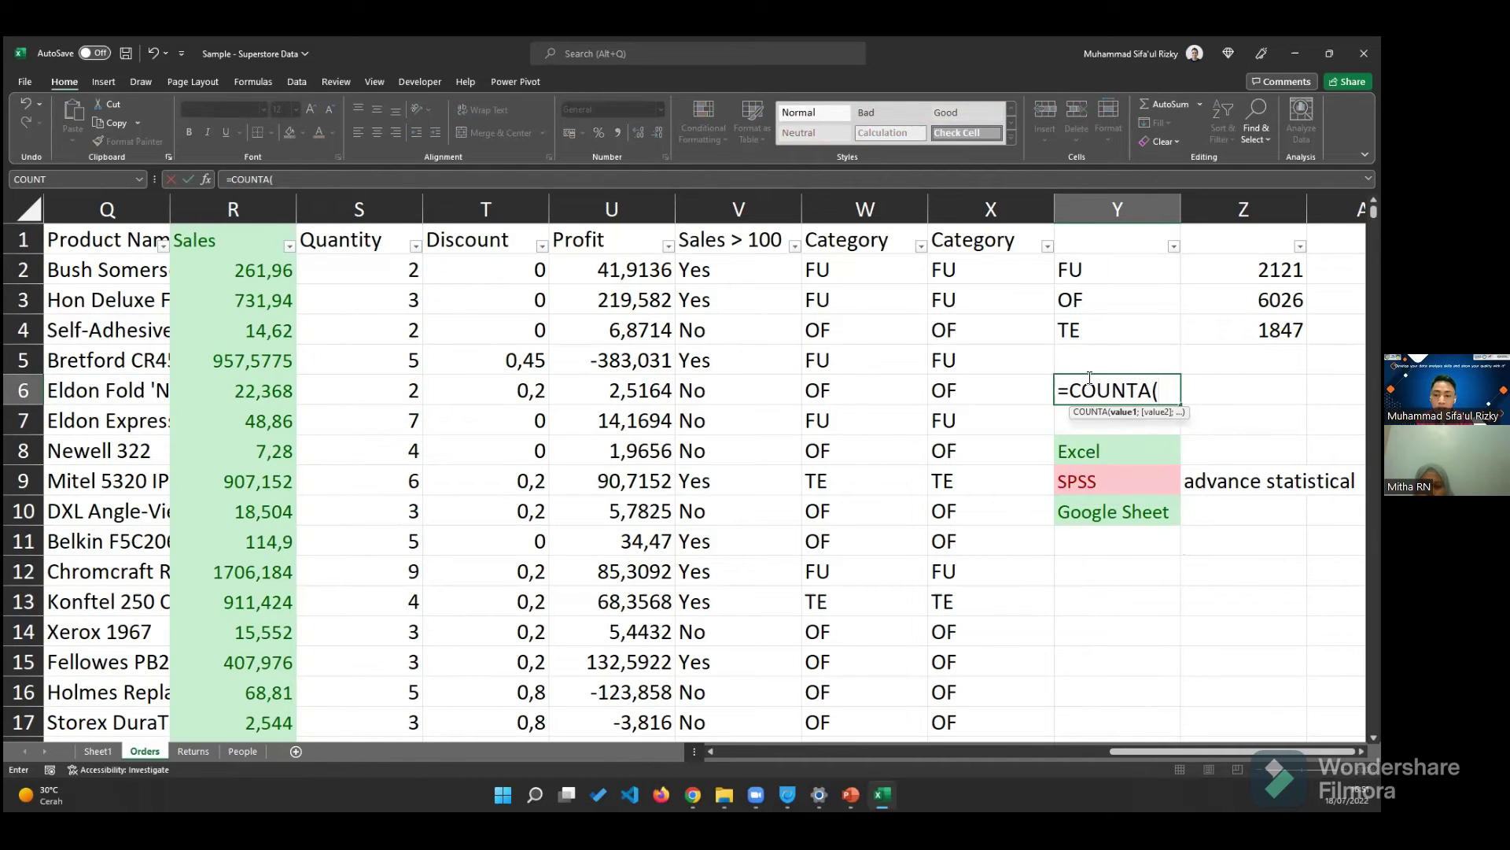
drag(896, 270, 891, 329)
text(()
key(BackSpace)
text())
key(Return)
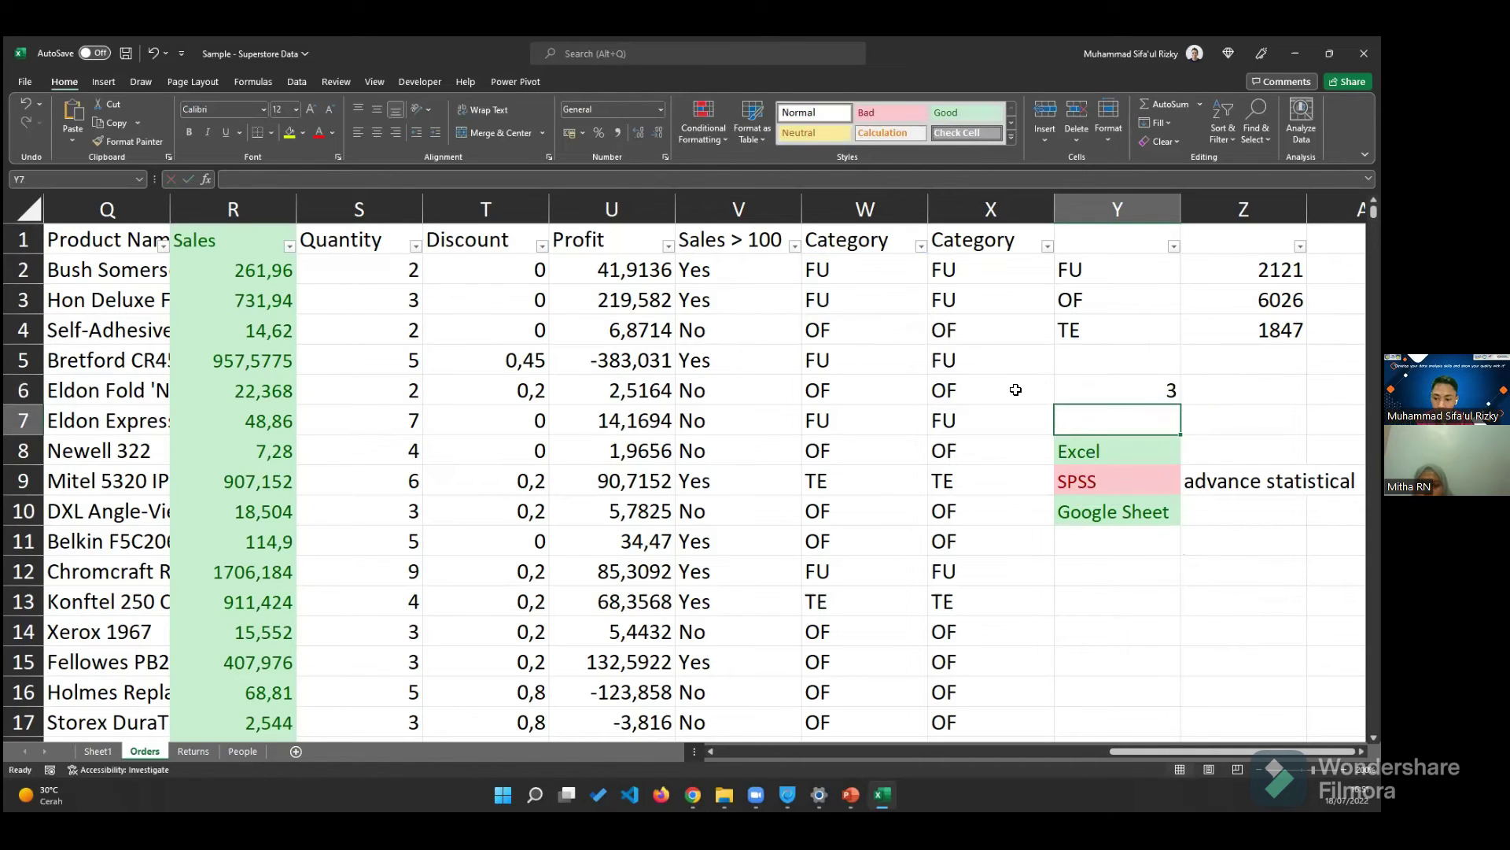
- Replace the formula in Y6 with the text label "counta"
key(Up)
key(Right)
key(Left)
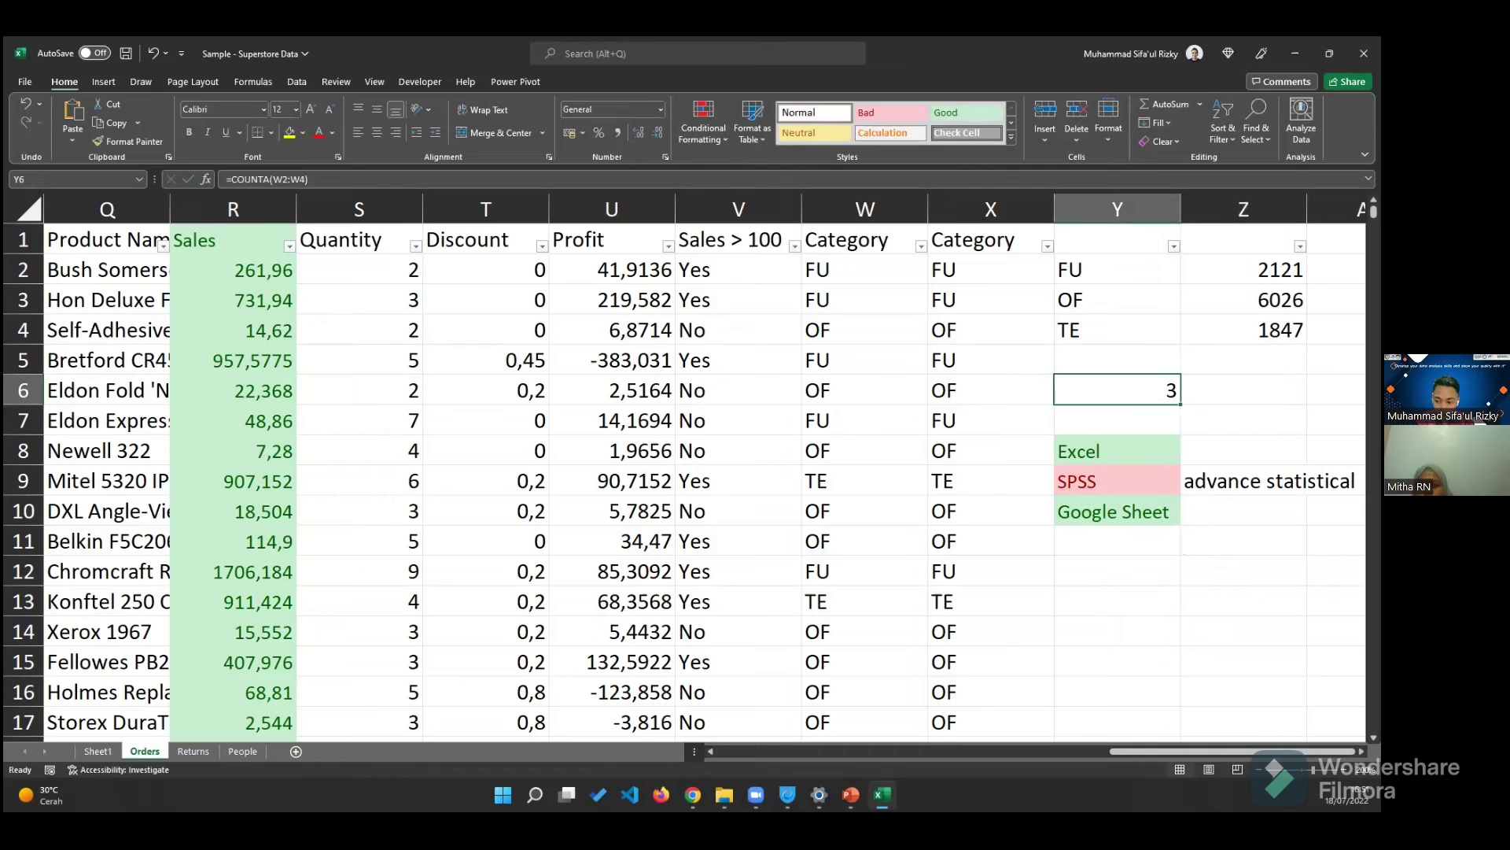
text(counta)
key(Return)
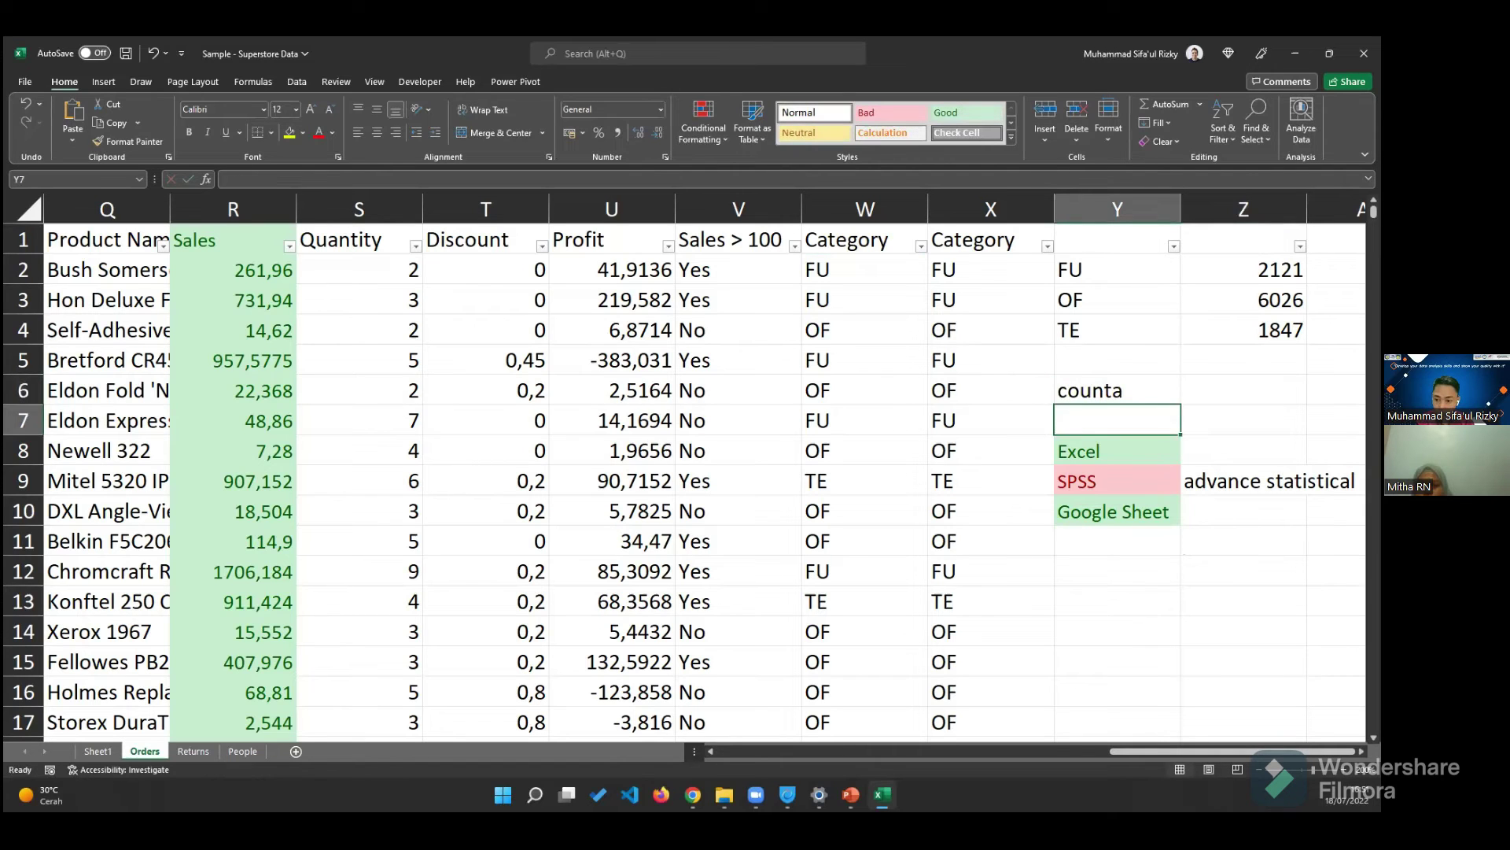
- Enter a COUNTA formula over W2:W5 in Z6, beside the counta label
key(Up)
key(Right)
text(=count)
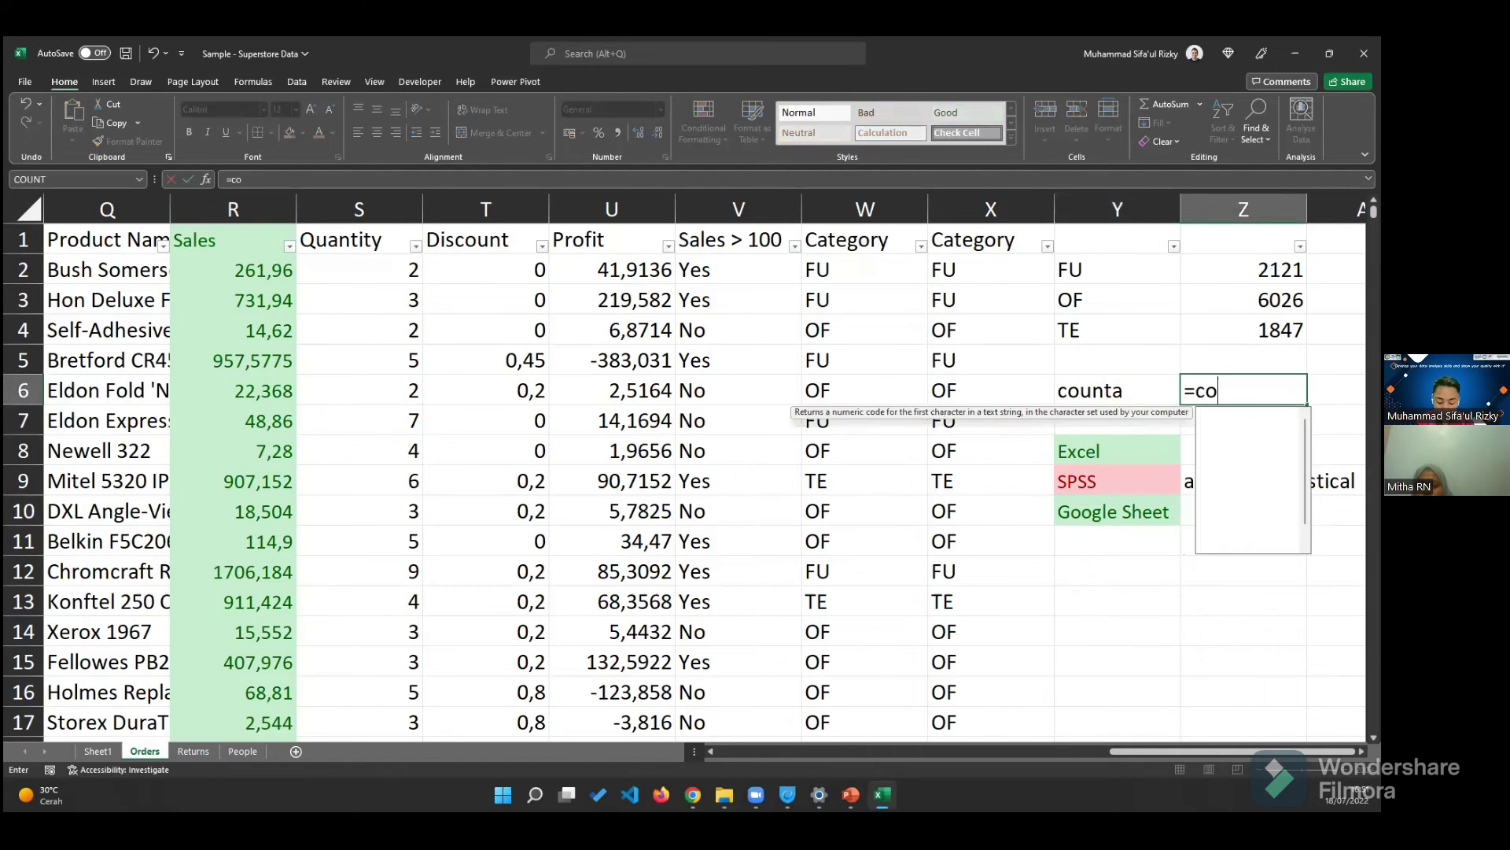
key(Tab)
key(Left)
key(BackSpace)
key(BackSpace)
key(BackSpace)
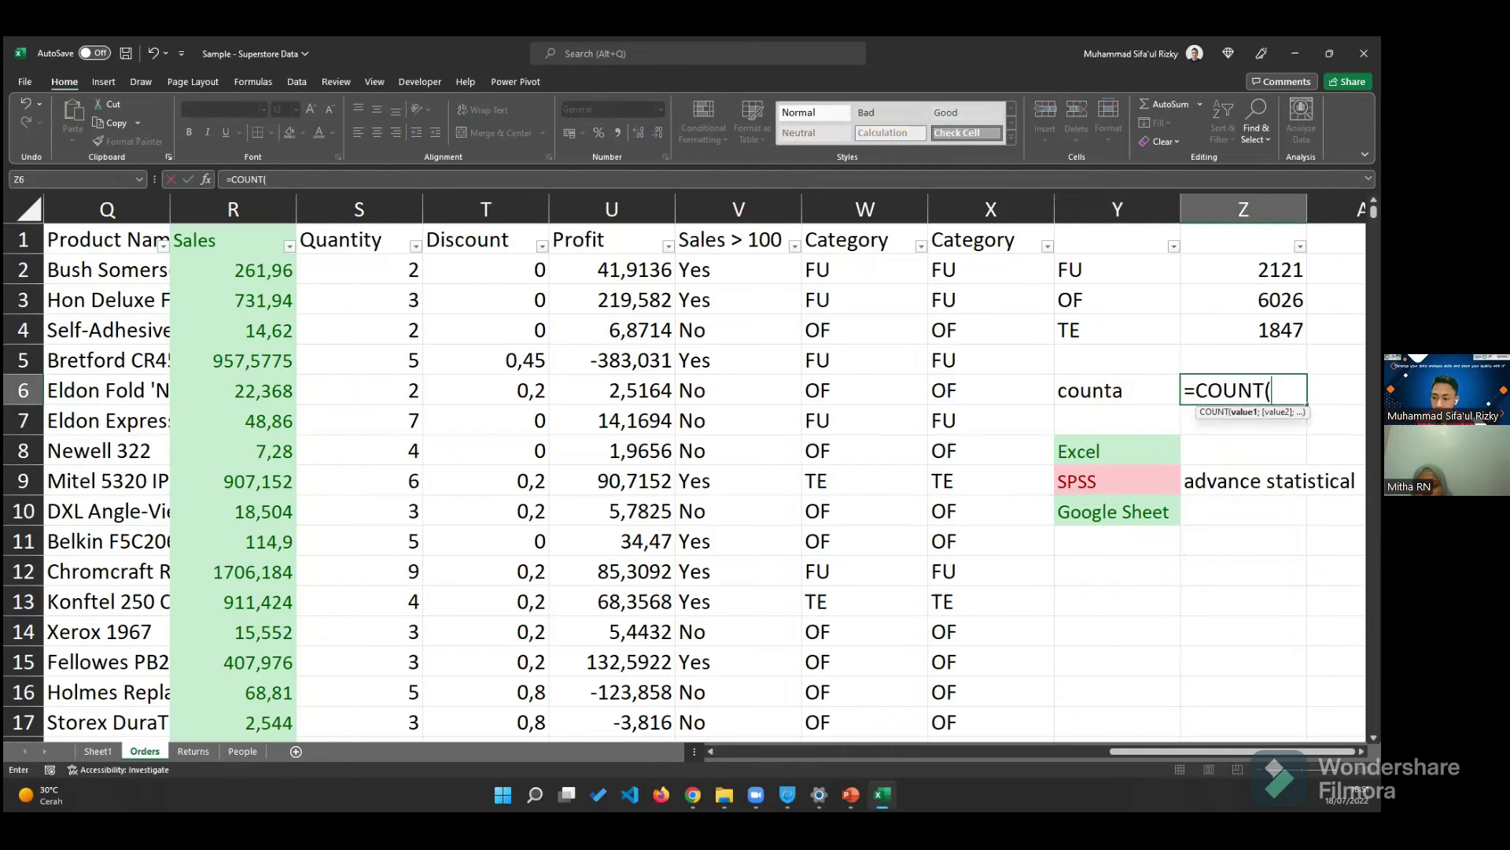
text(A()
click(905, 276)
drag(908, 348, 910, 351)
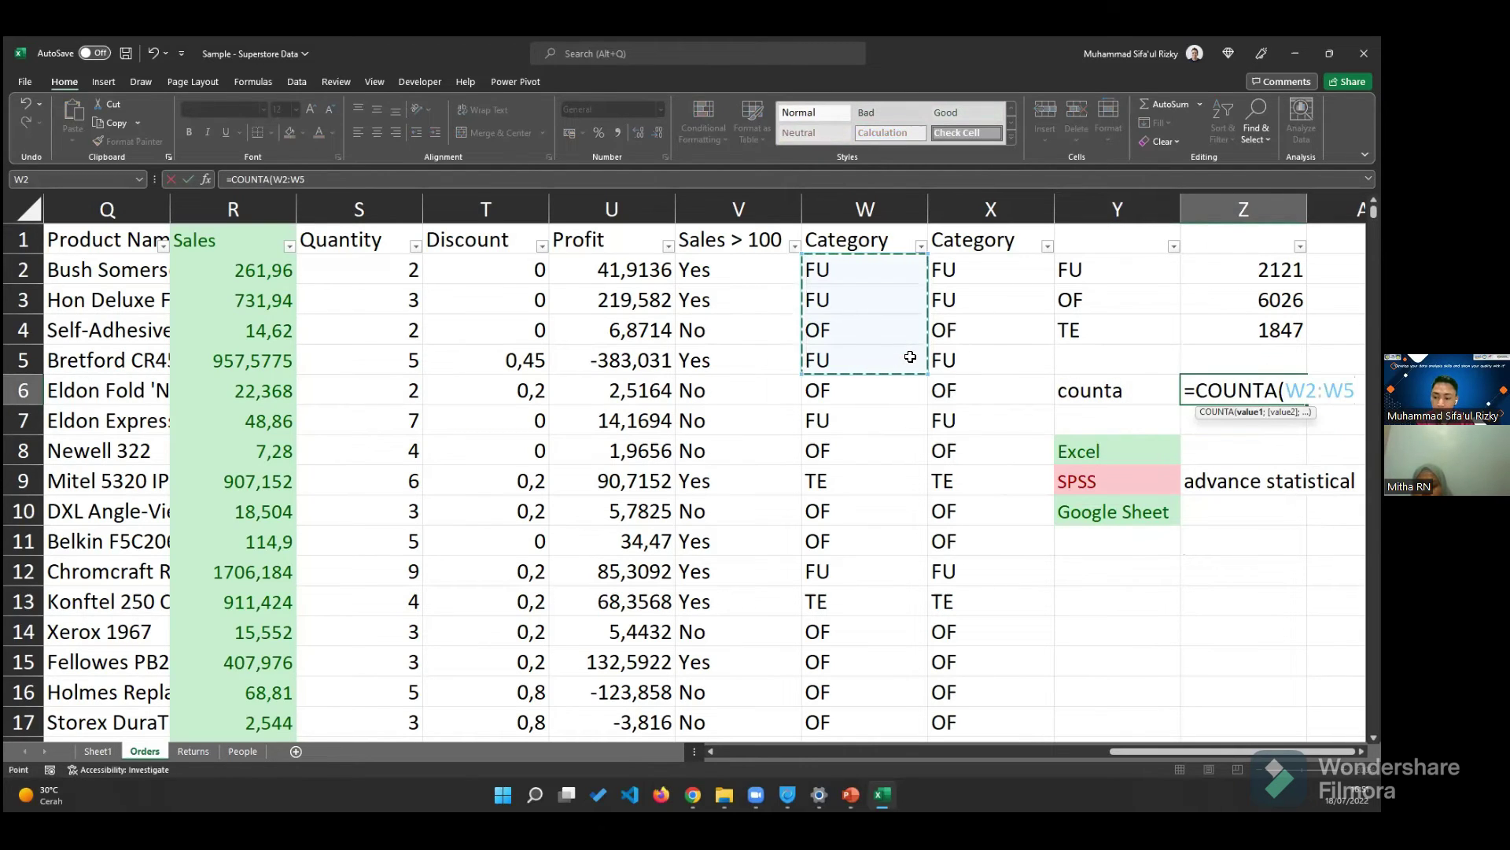
key(Return)
- Enter the label "count" in Y7, below the counta label
click(1072, 415)
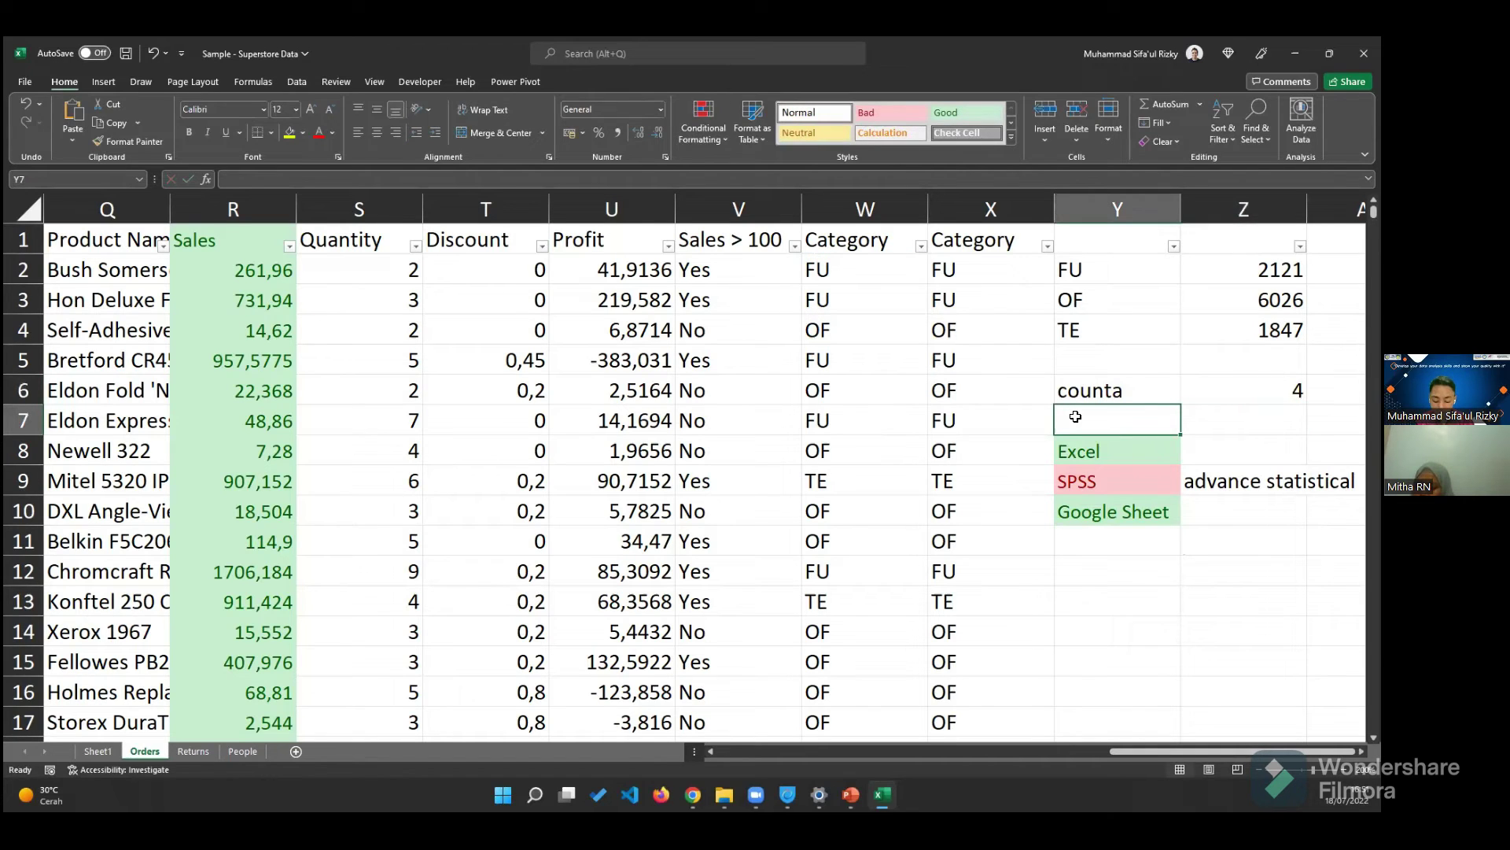
text(counta)
key(Tab)
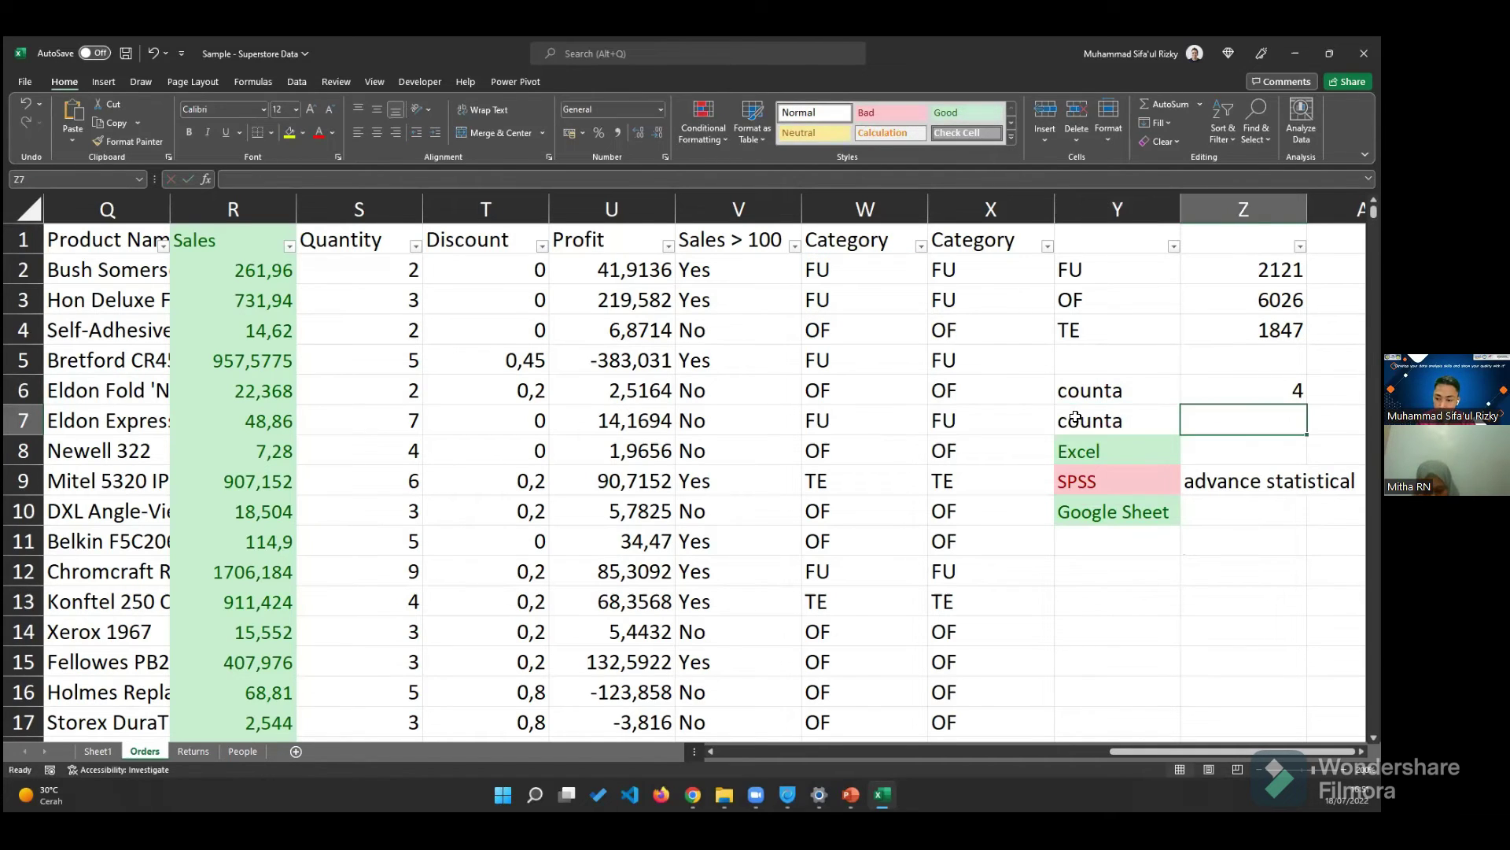
key(Left)
key(Down)
key(Up)
key(Up)
key(Down)
double_click(1120, 423)
key(BackSpace)
key(Return)
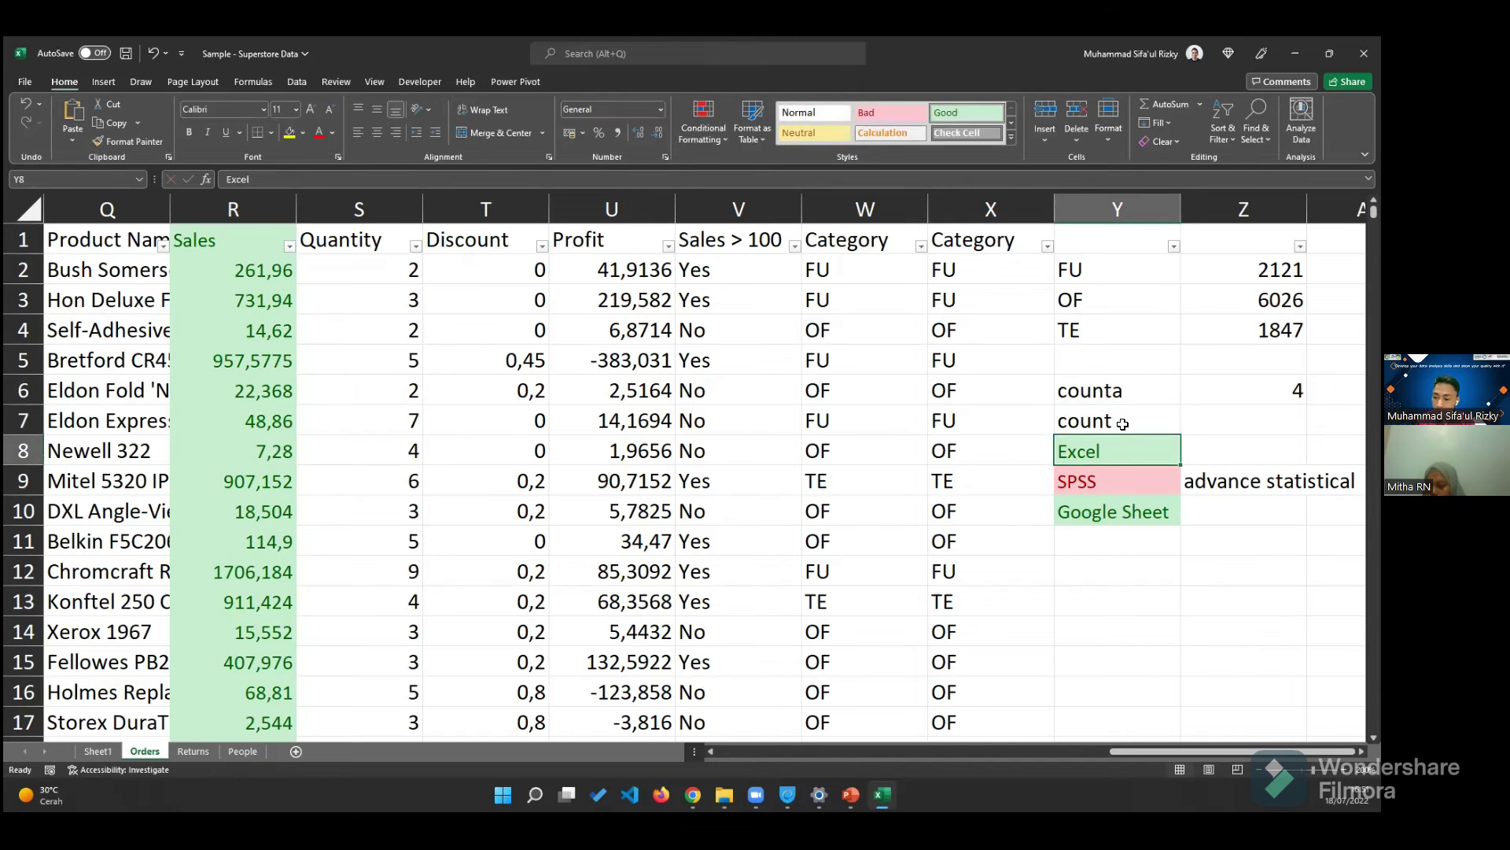
- Enter a COUNT formula over W2:W5 in Z7, beside the count label
key(Right)
key(Up)
text(=)
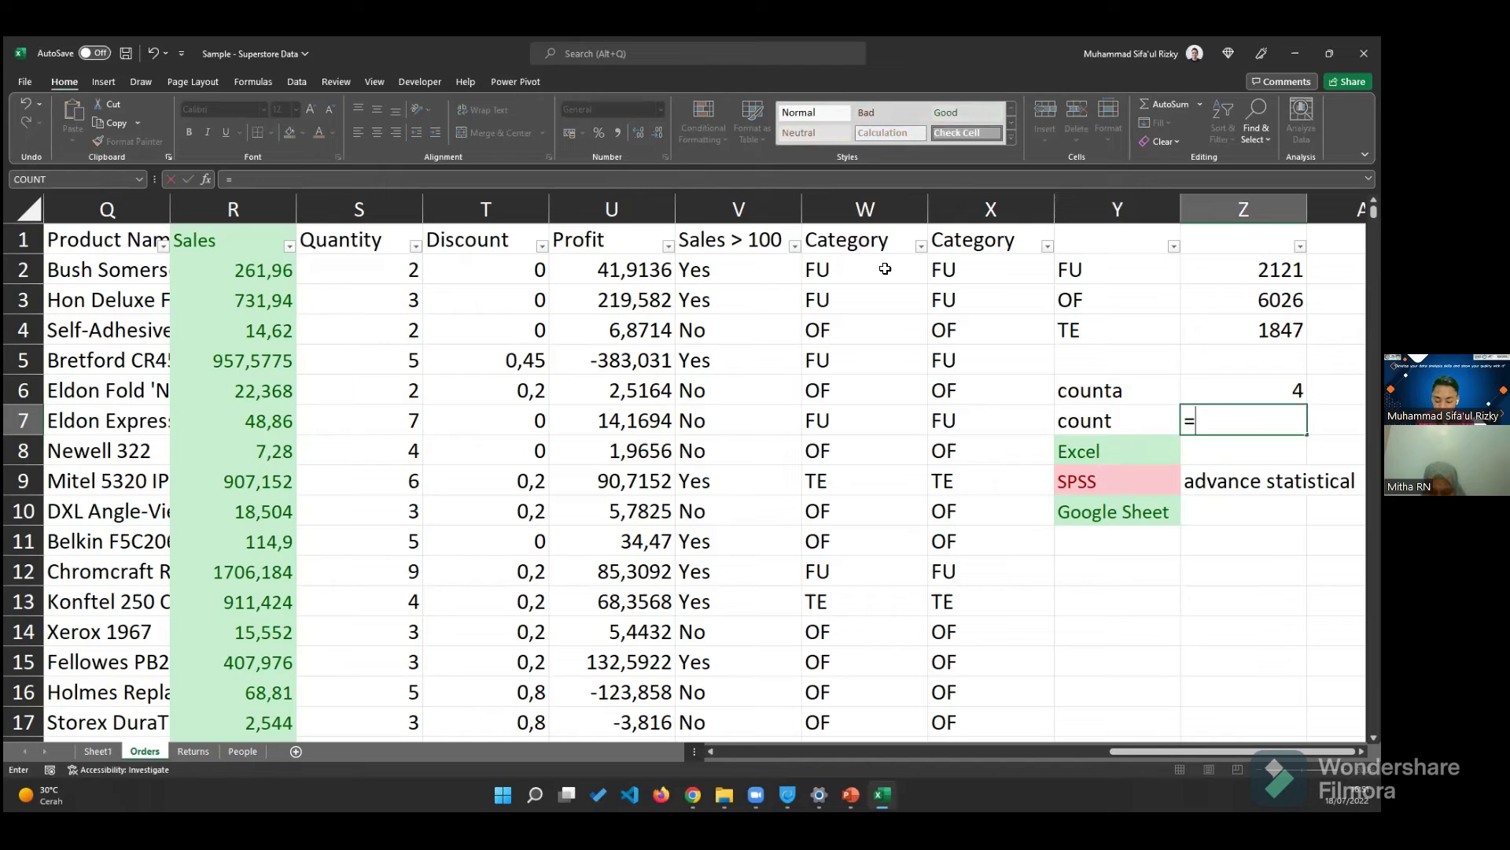
text(coun)
key(Tab)
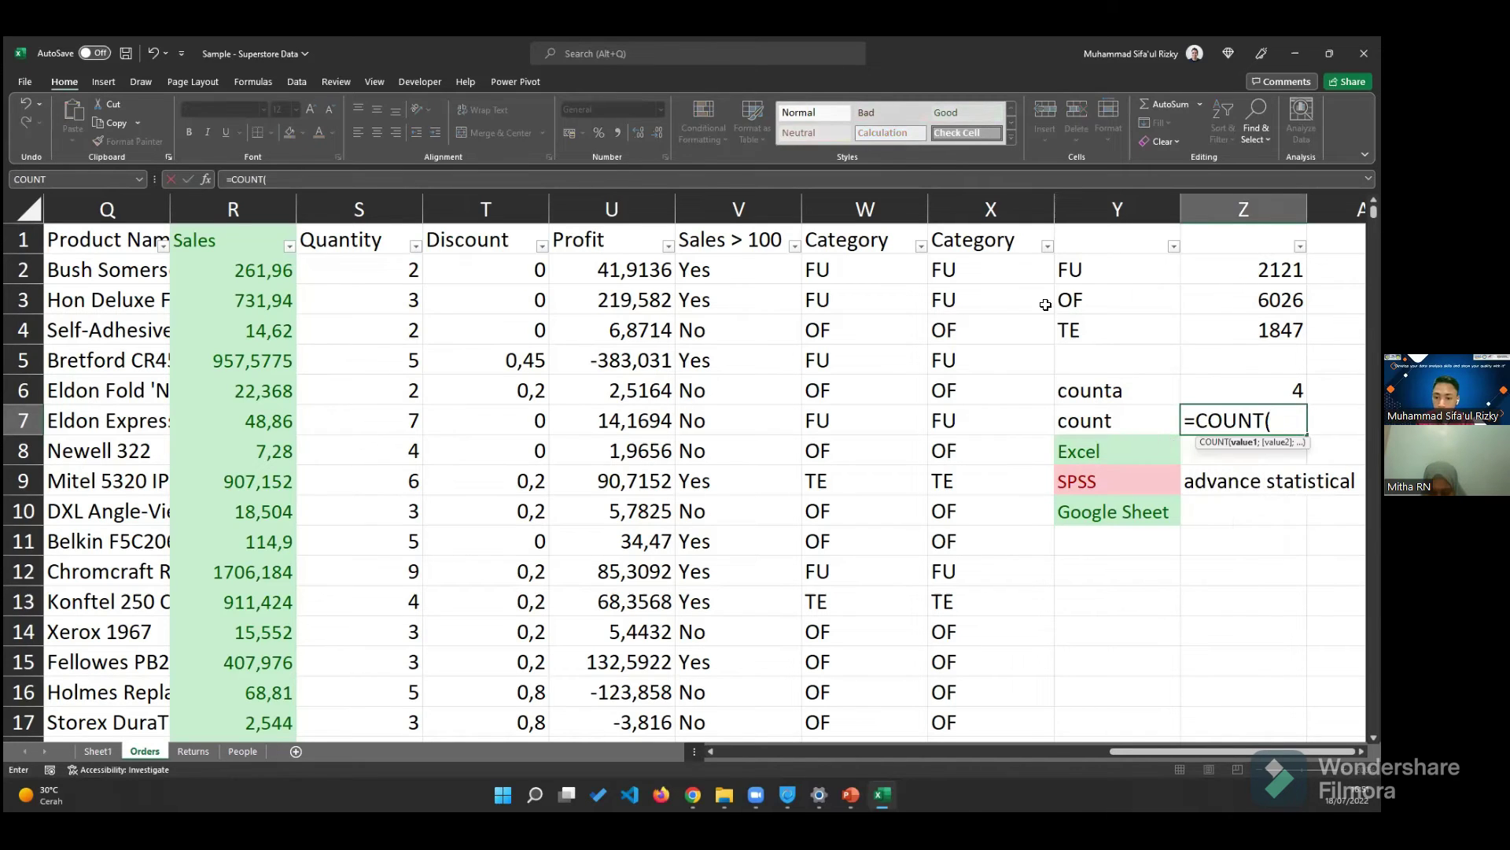
drag(880, 282, 879, 355)
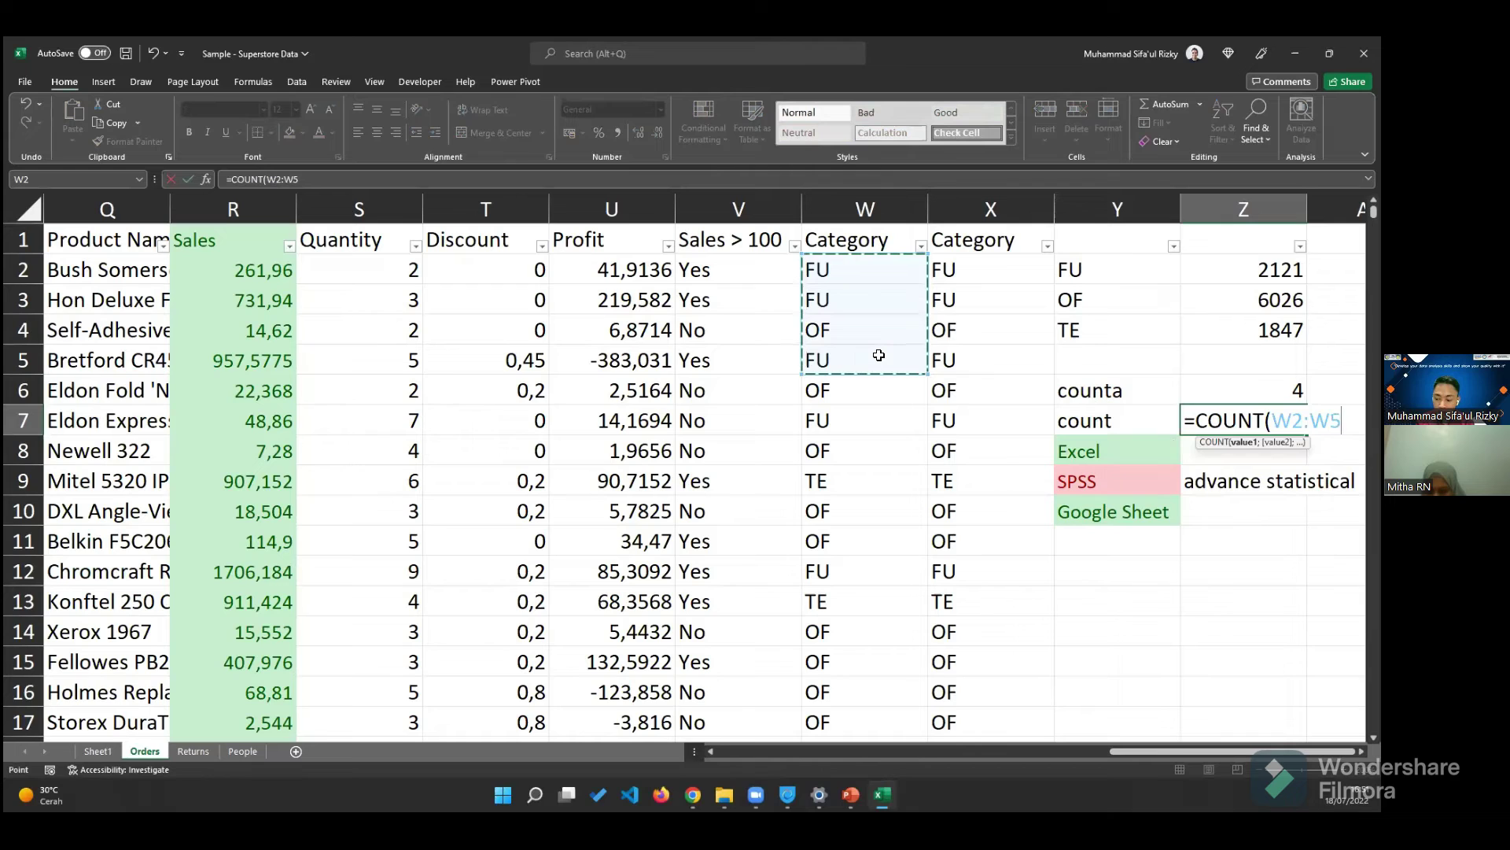
key(Return)
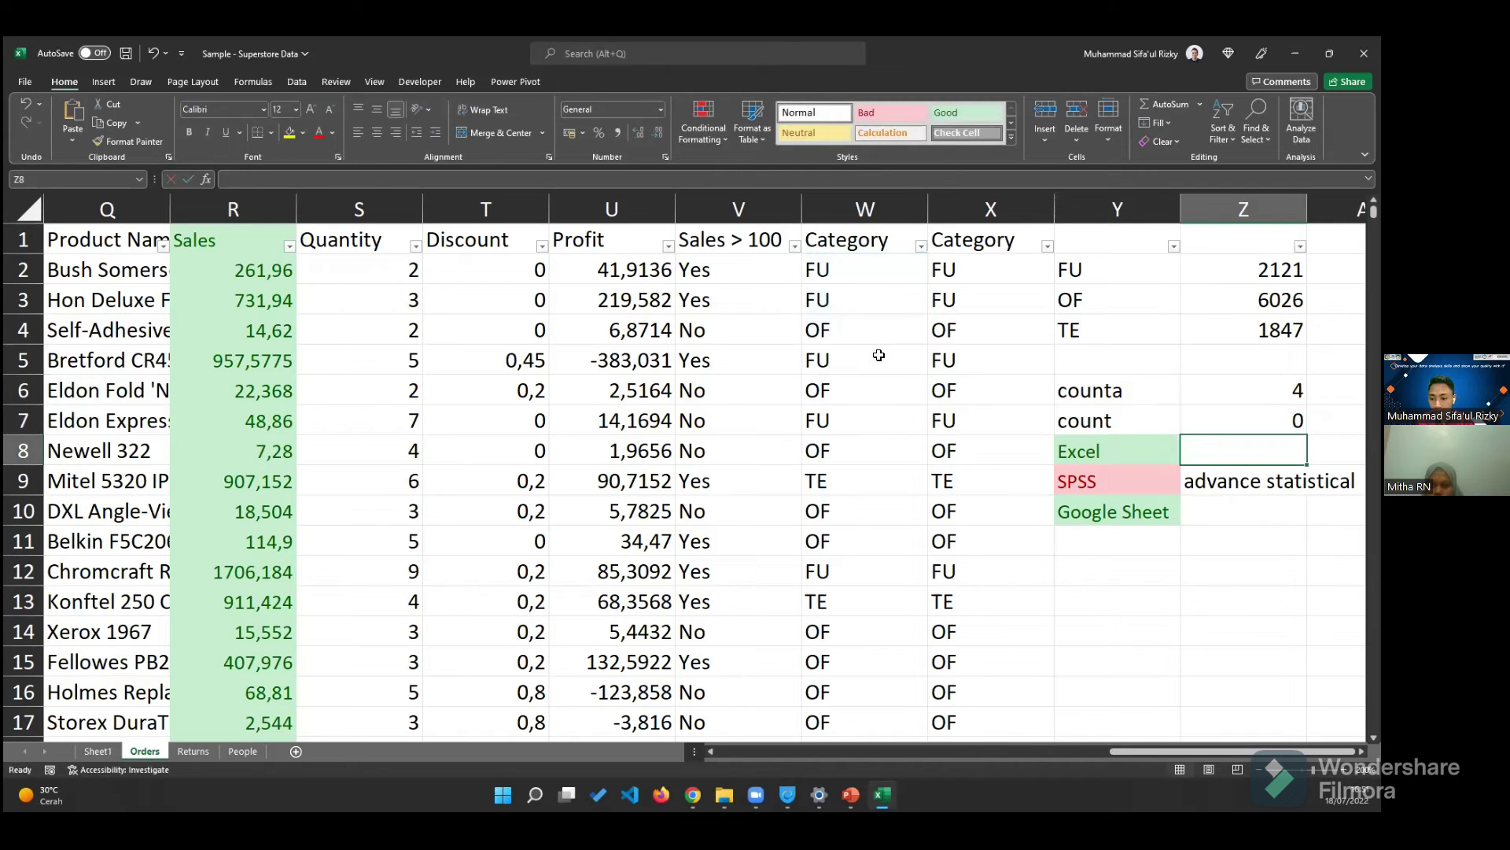
key(Up)
key(Left)
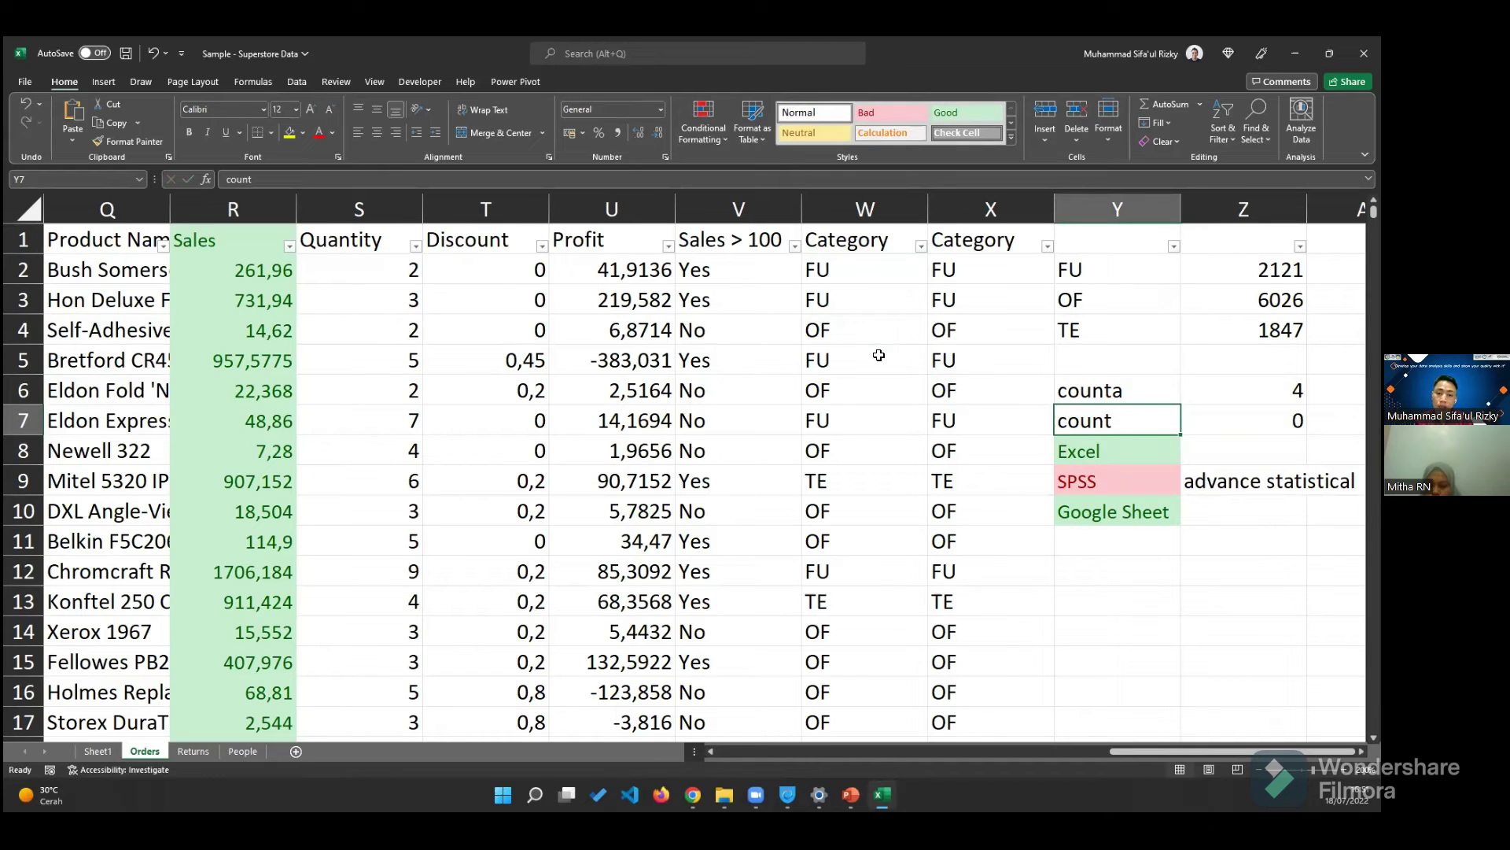
key(Up)
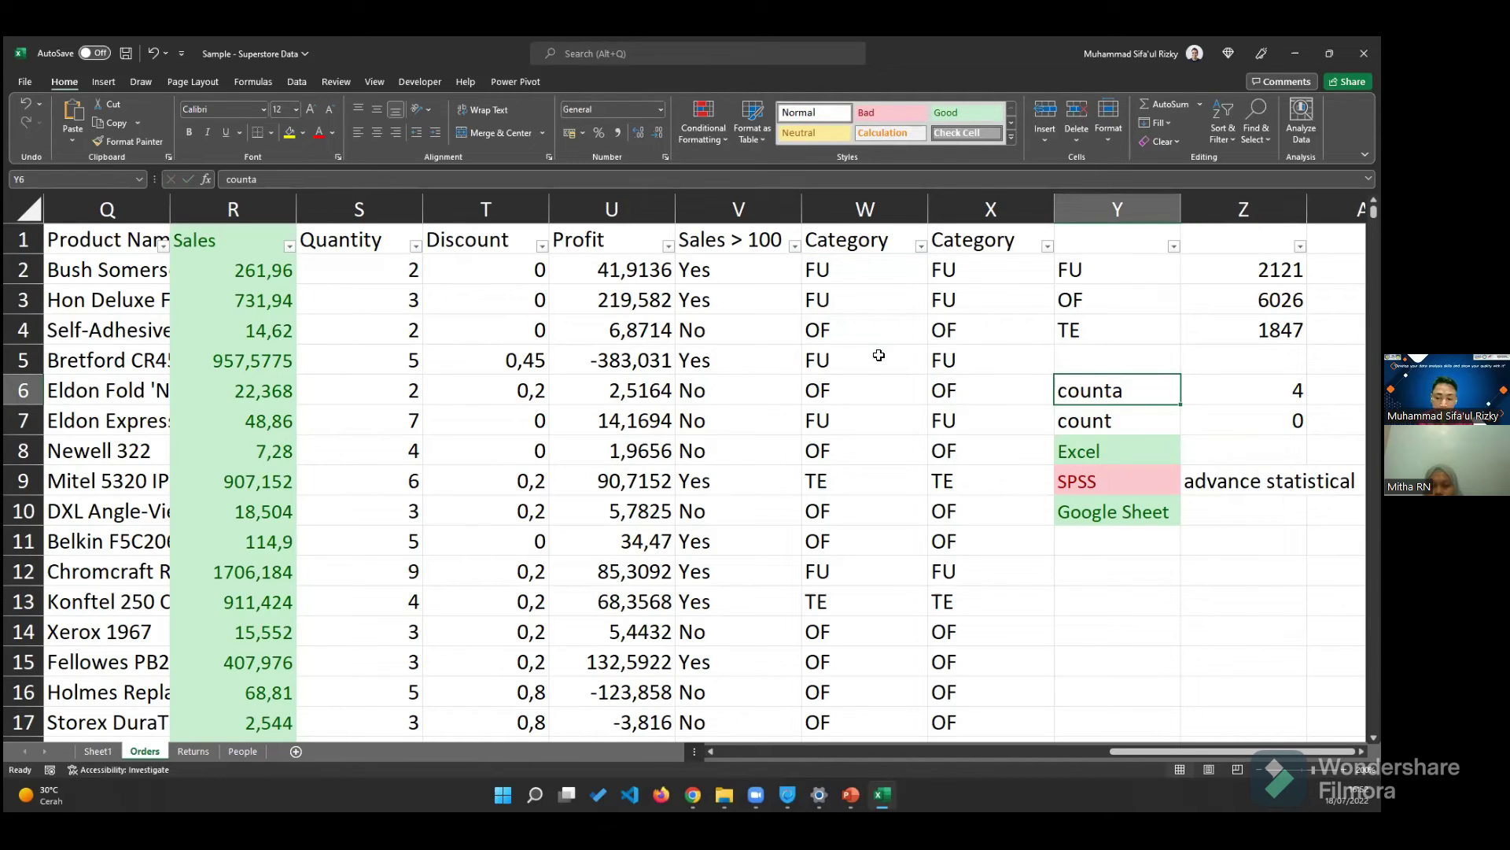
key(Up)
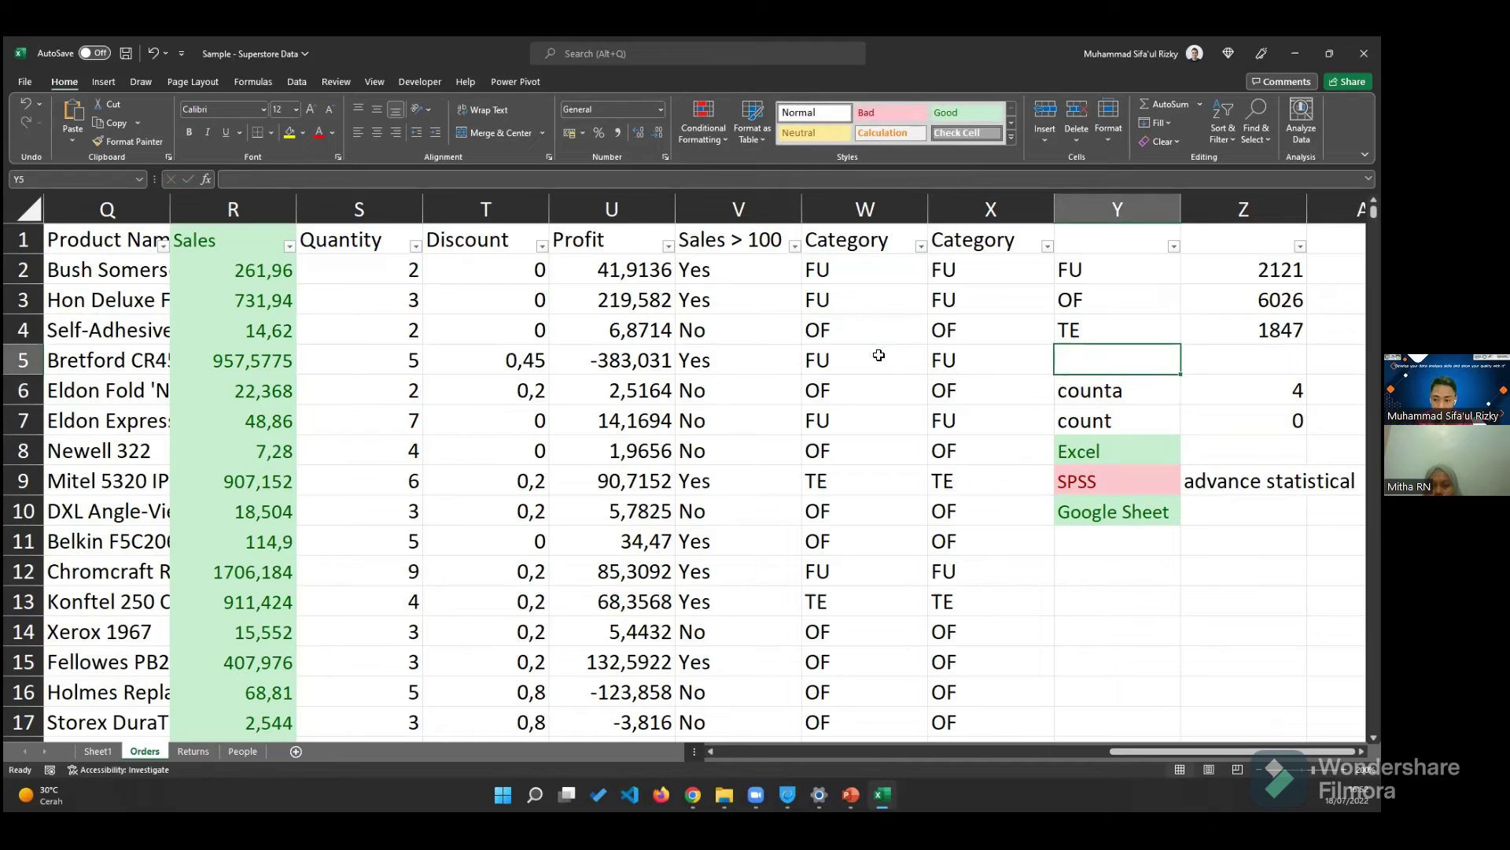
text(=)
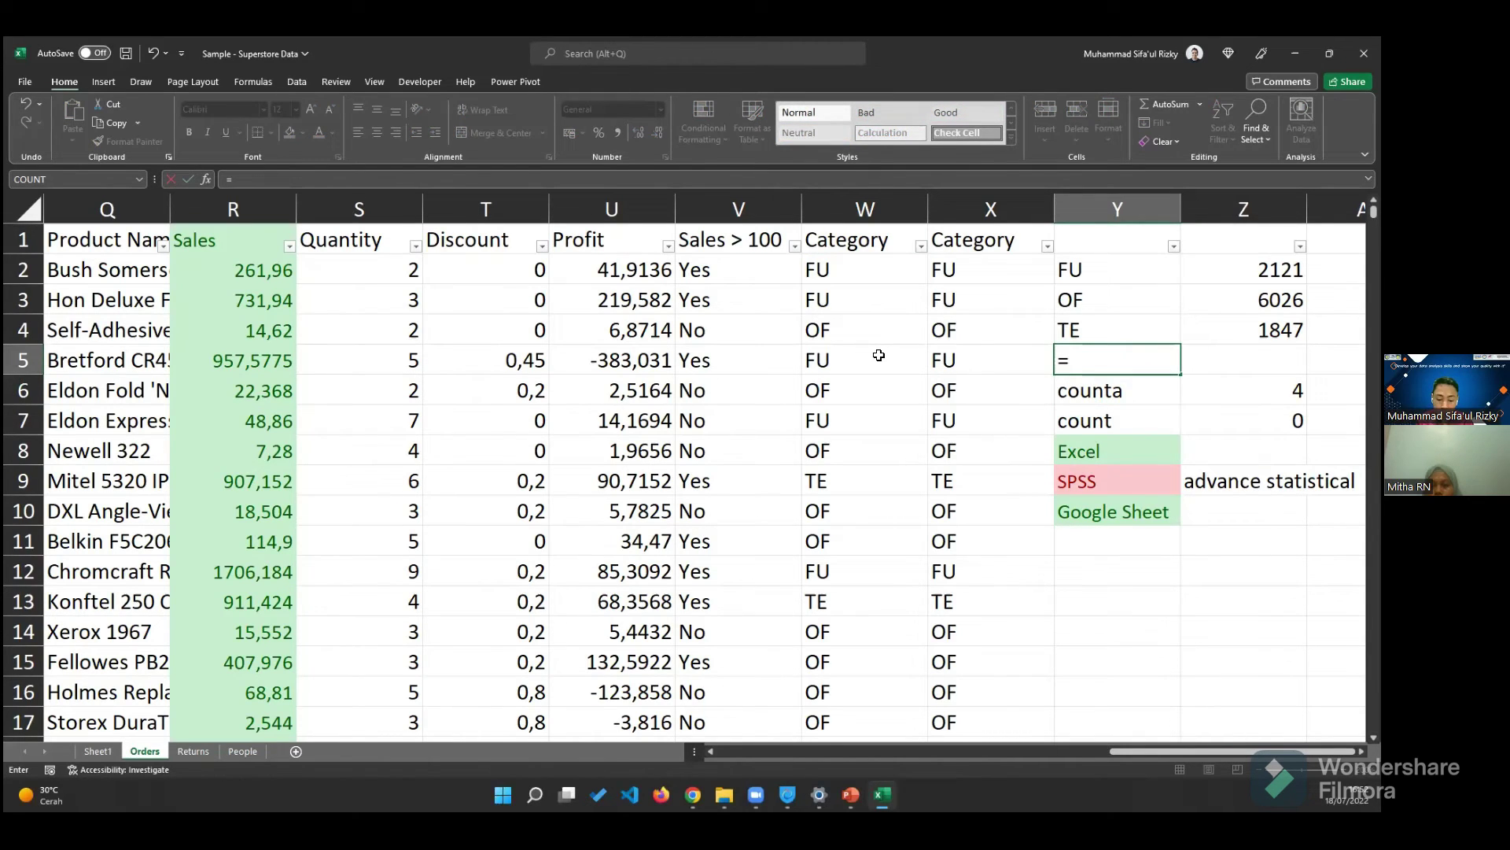
text(co)
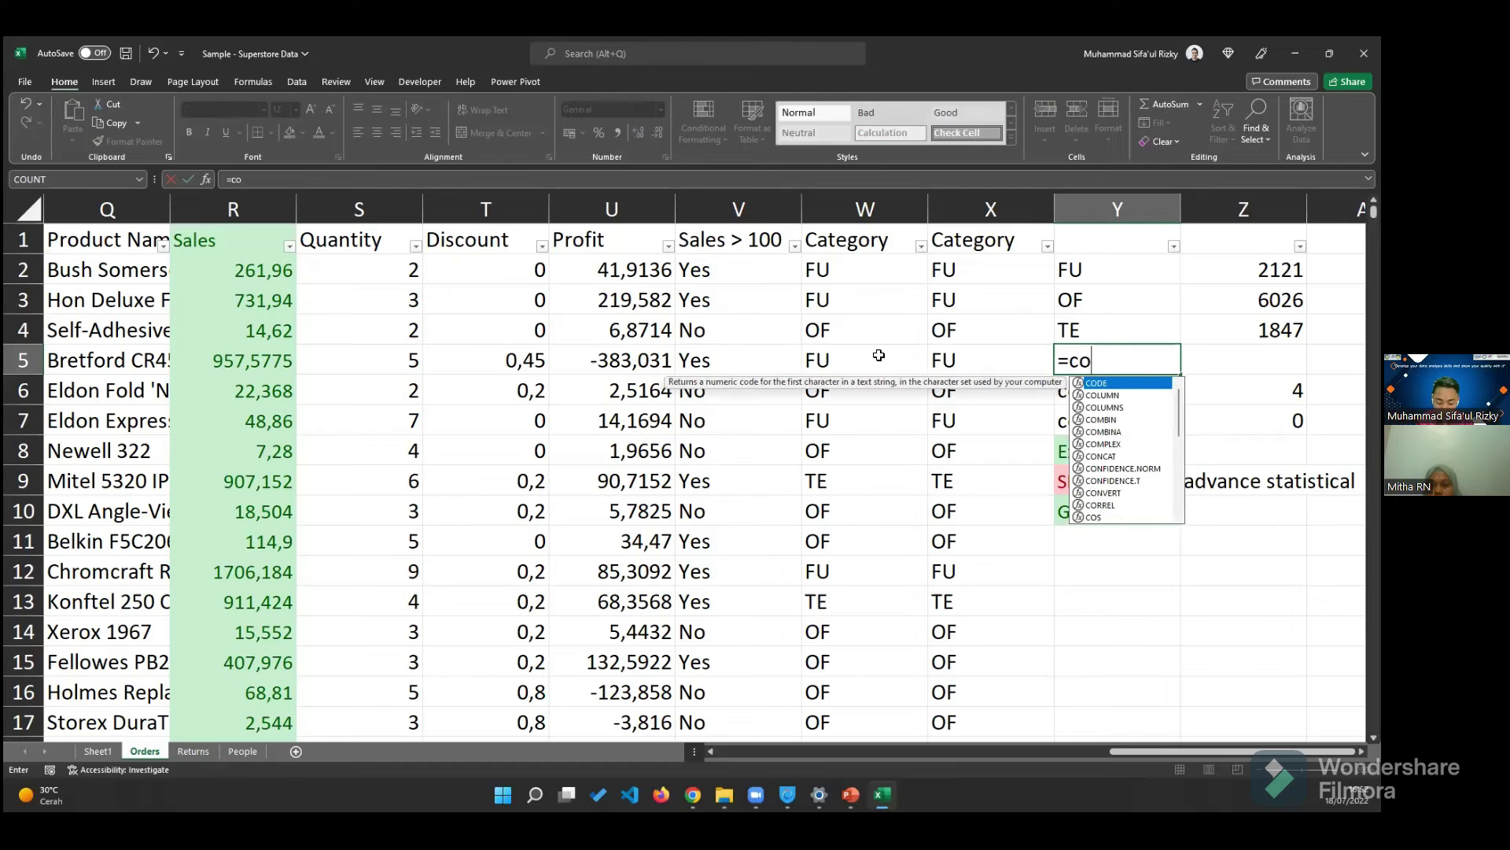
text(untid)
key(BackSpace)
text(f)
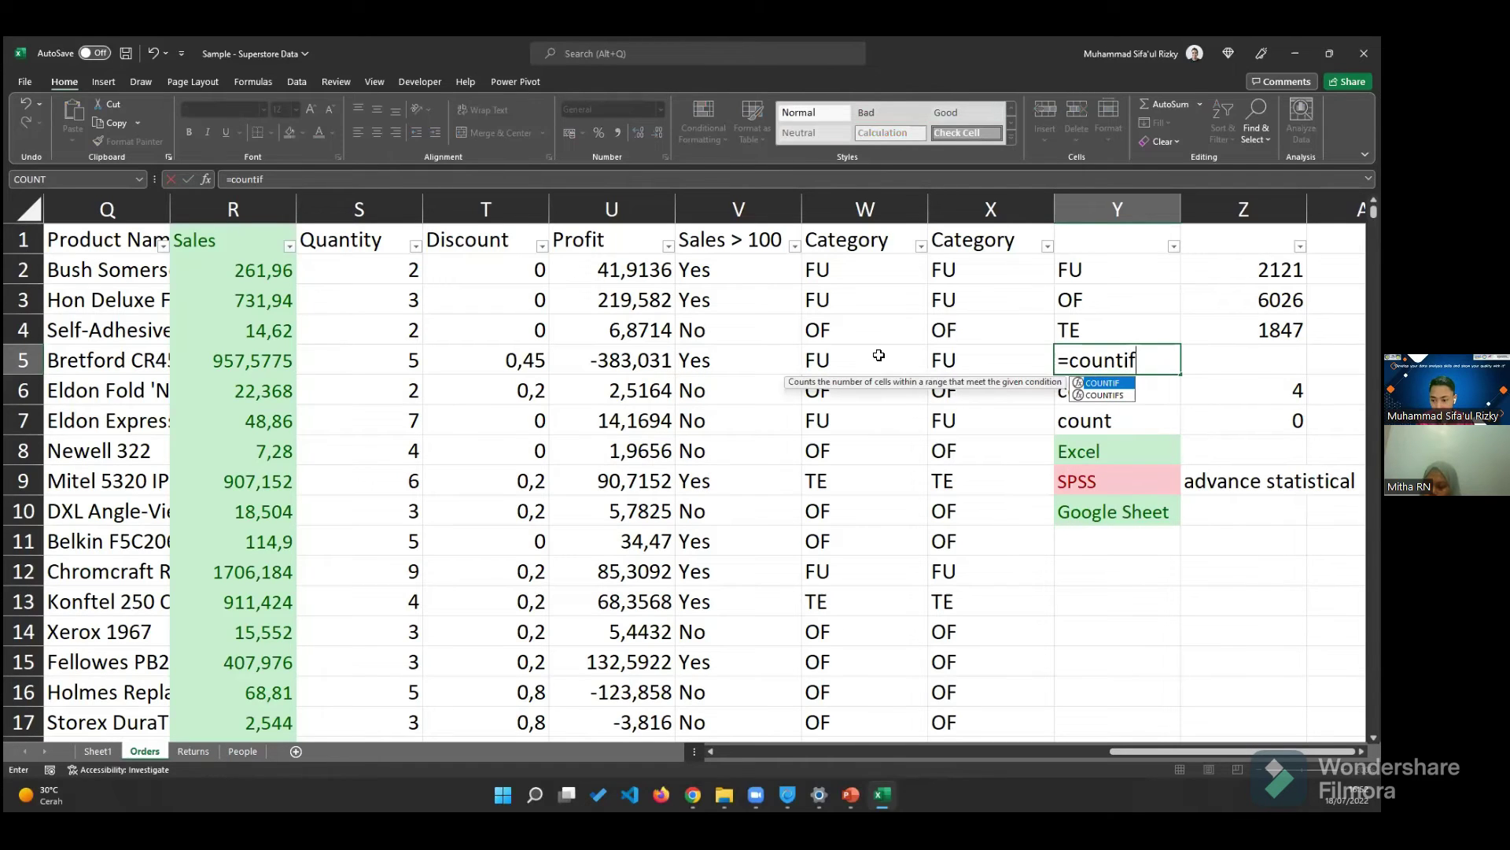
key(BackSpace)
key(BackSpace)
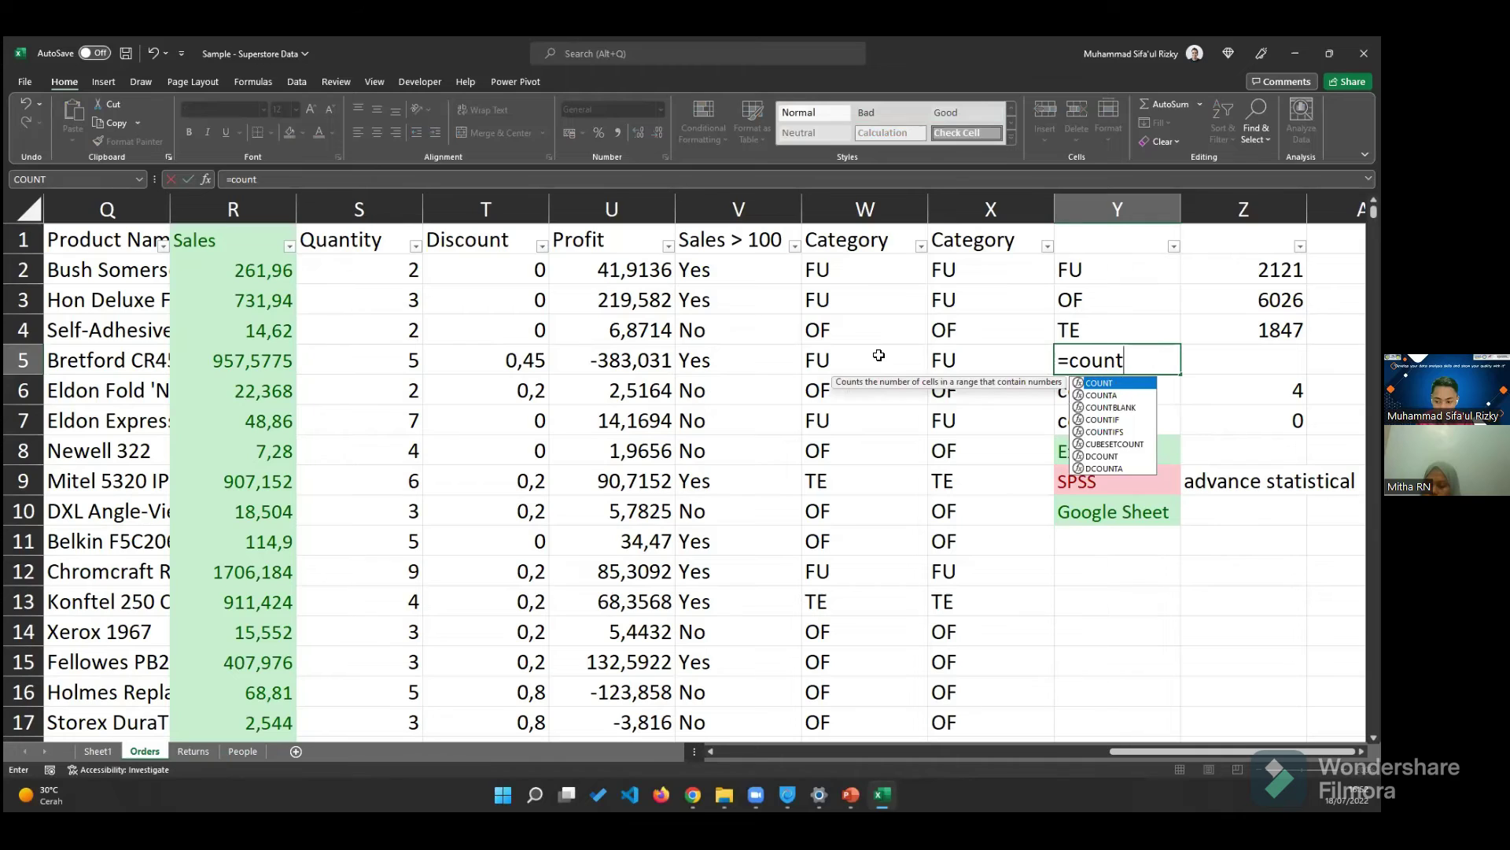
text((if()
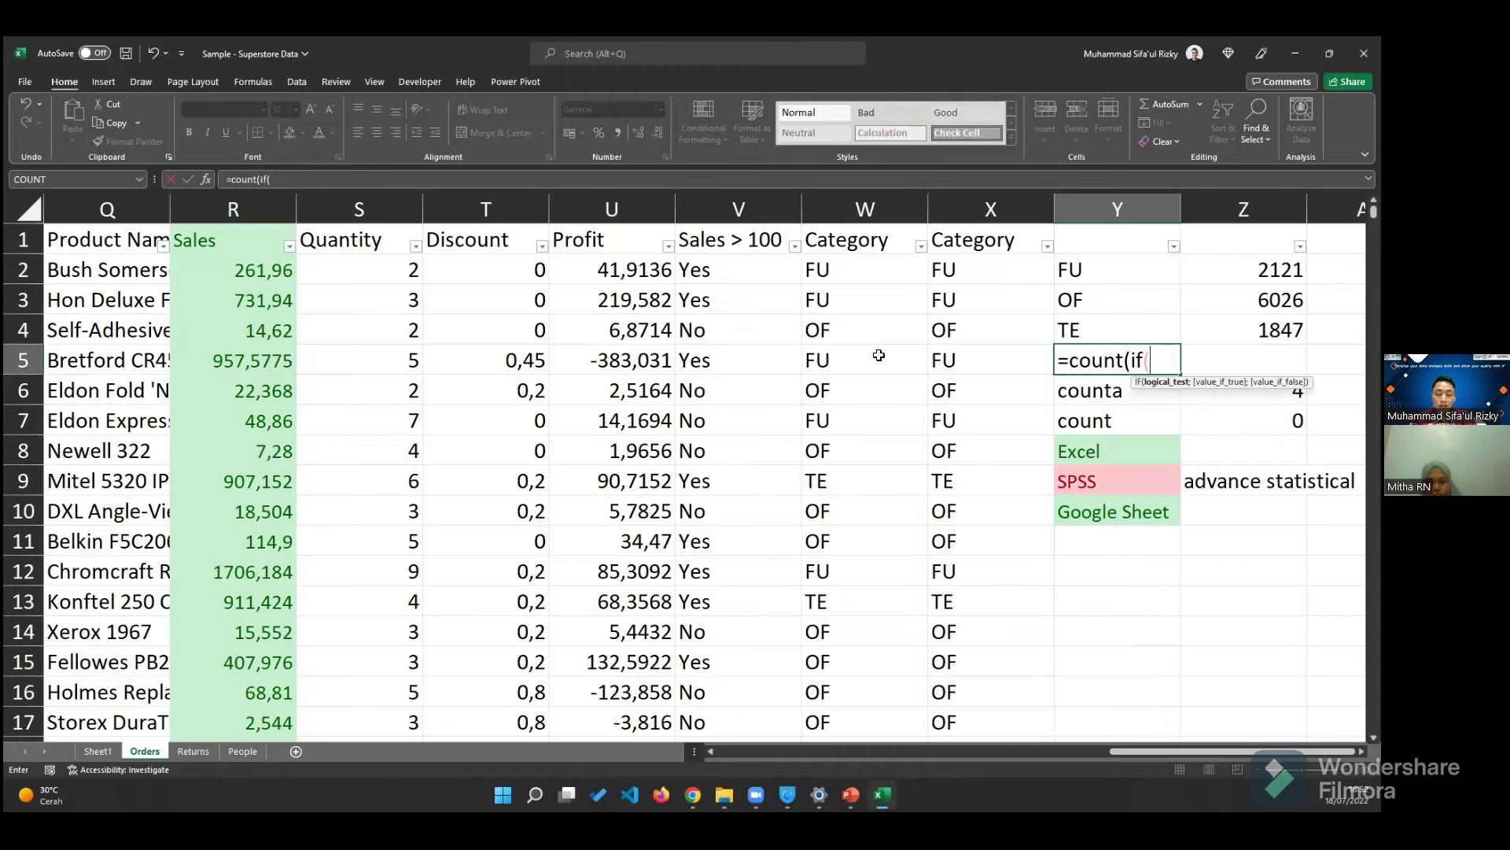
key(BackSpace)
key(BackSpace)
key(BackSpace)
key(BackSpace)
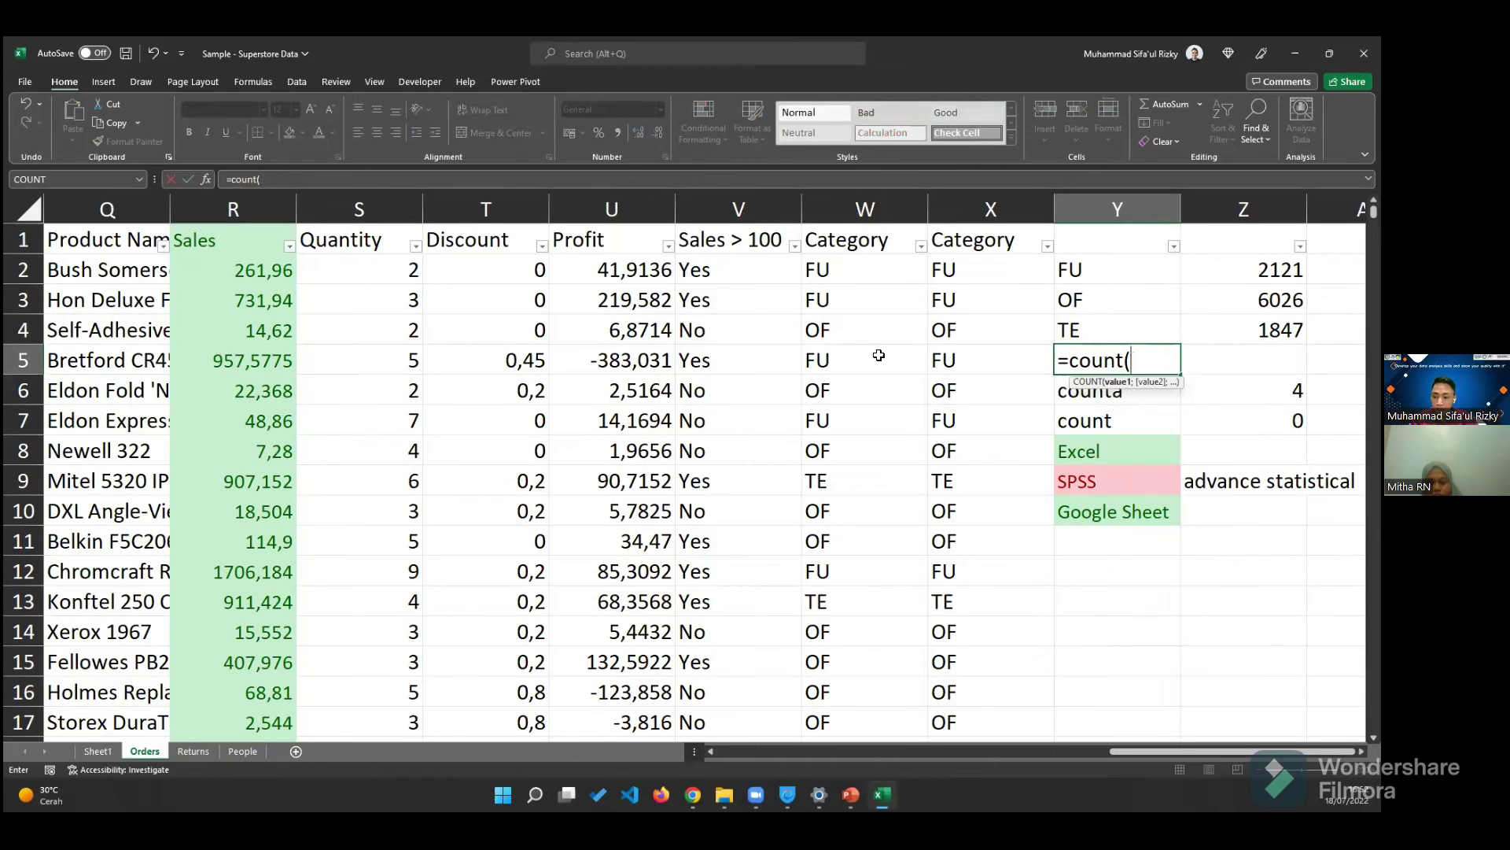
text(a()
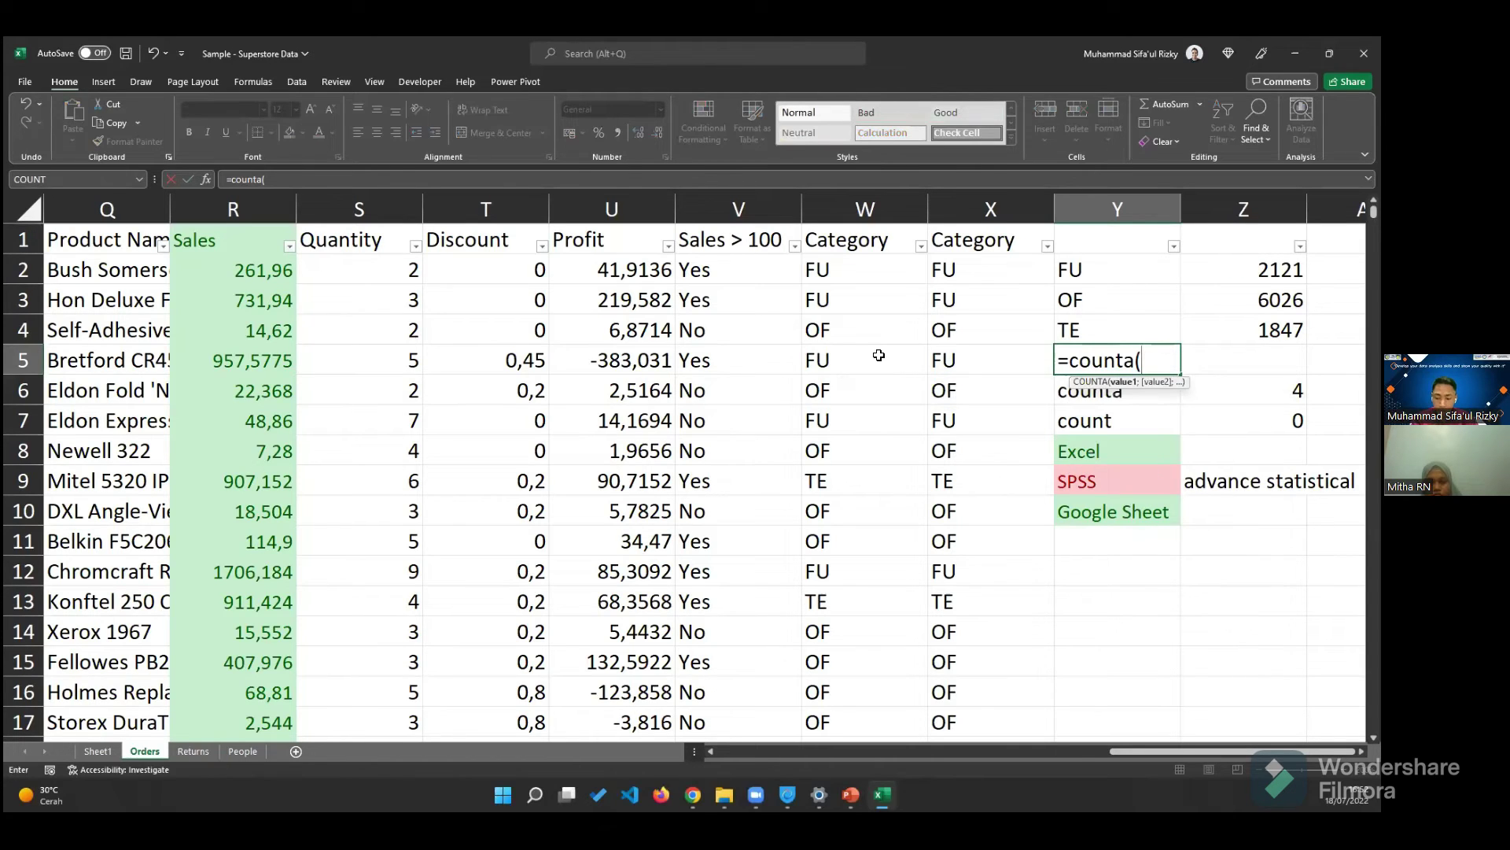
text(if()
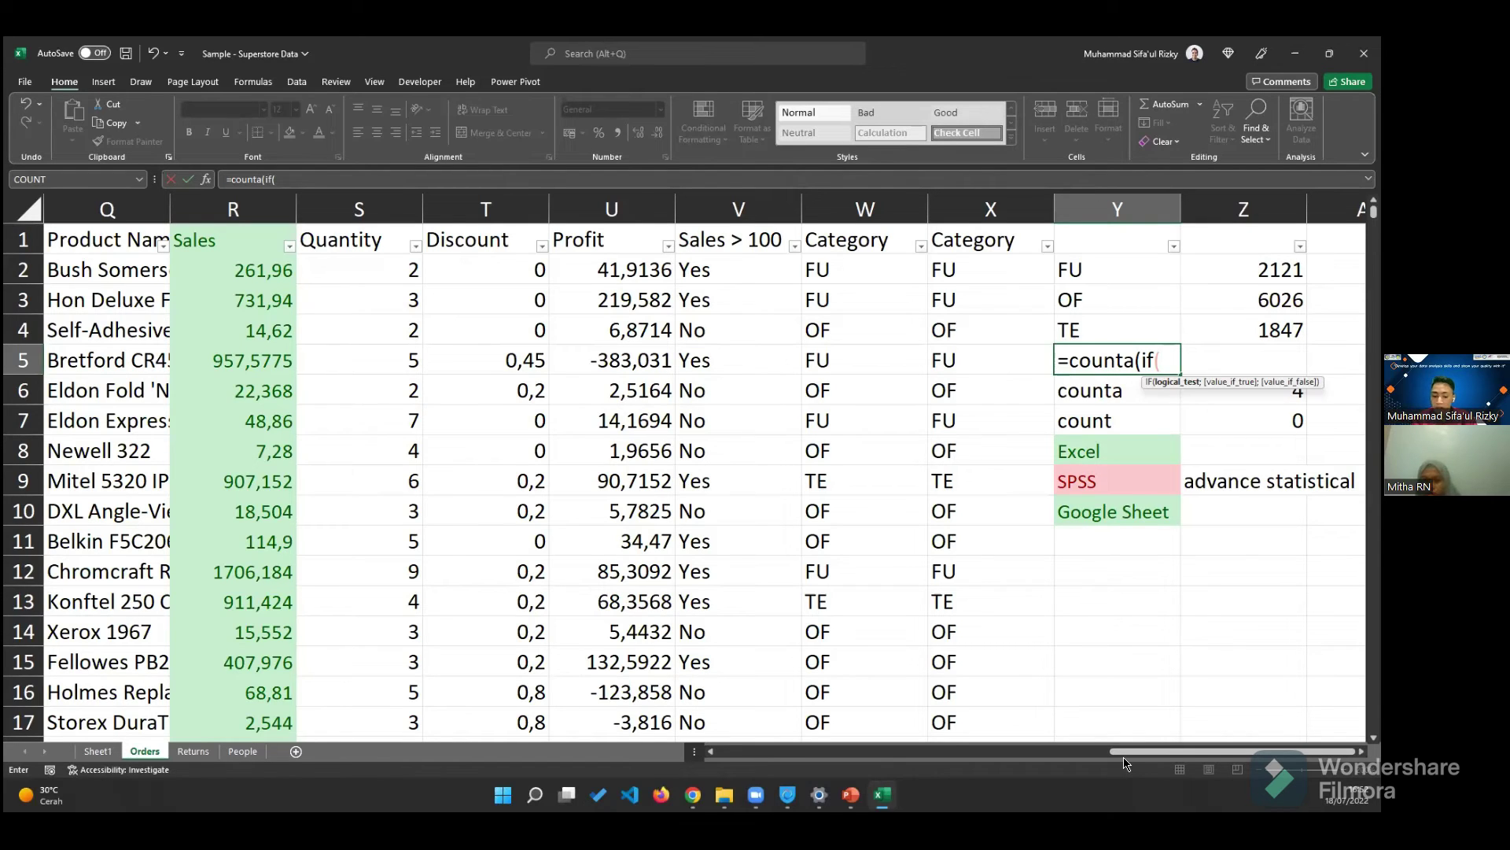
key(BackSpace)
key(BackSpace)
key(BackSpace)
key(BackSpace)
key(BackSpace)
key(BackSpace)
key(BackSpace)
key(BackSpace)
key(BackSpace)
key(BackSpace)
key(BackSpace)
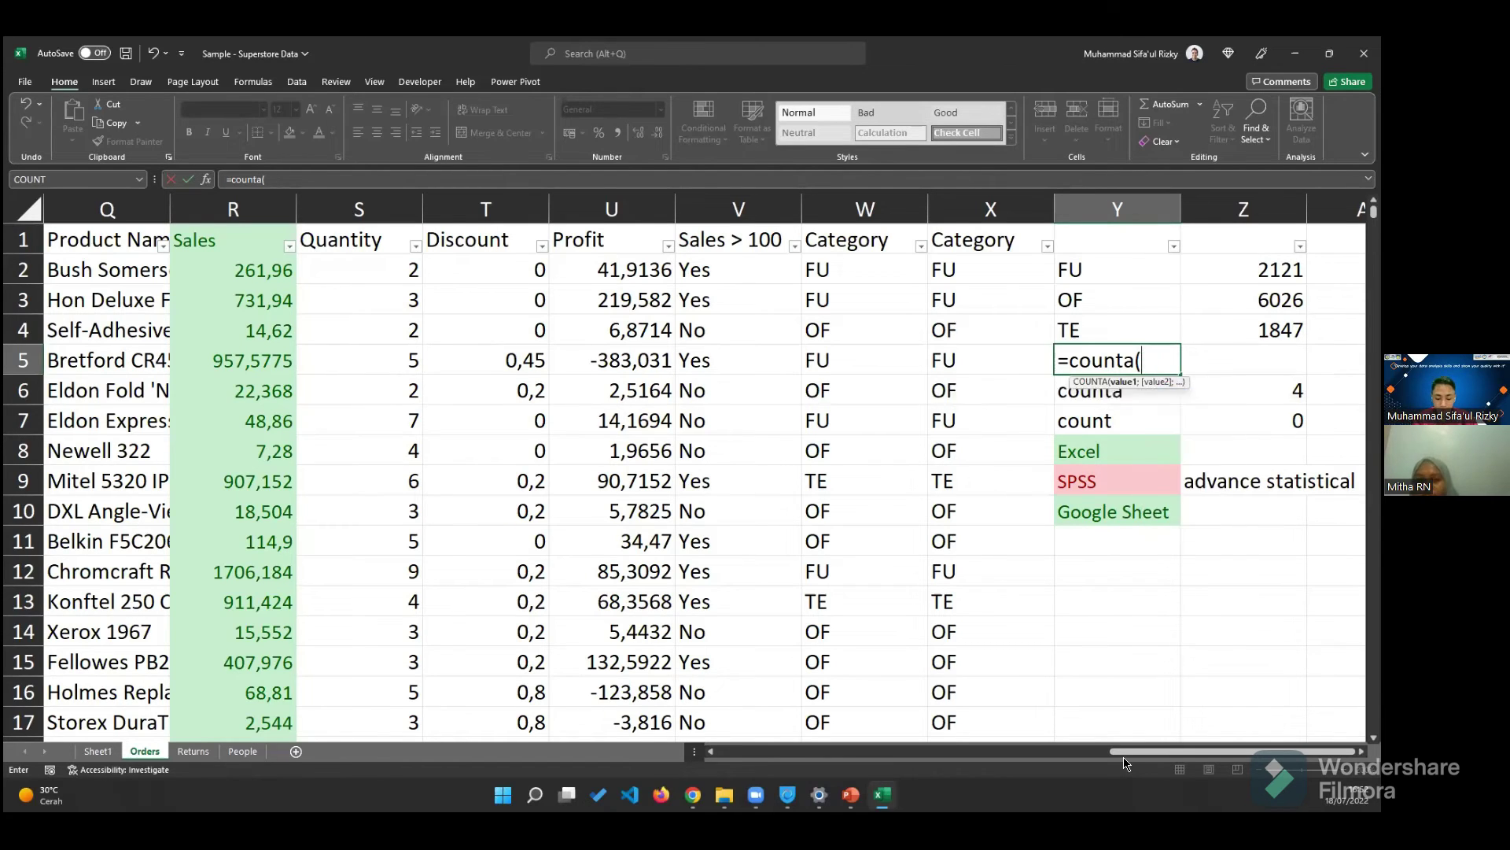
key(Return)
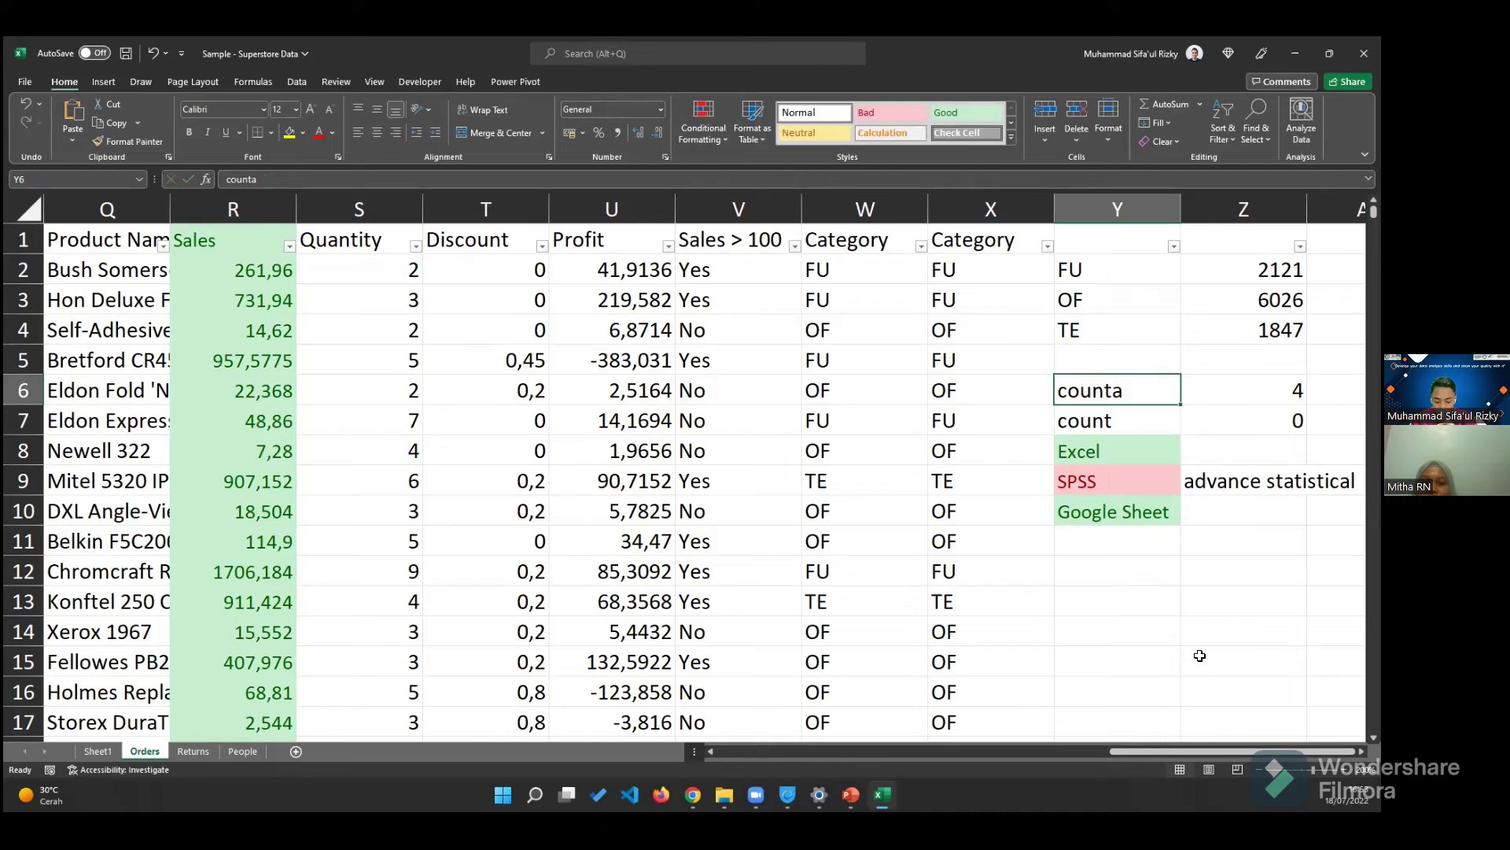
click(1089, 569)
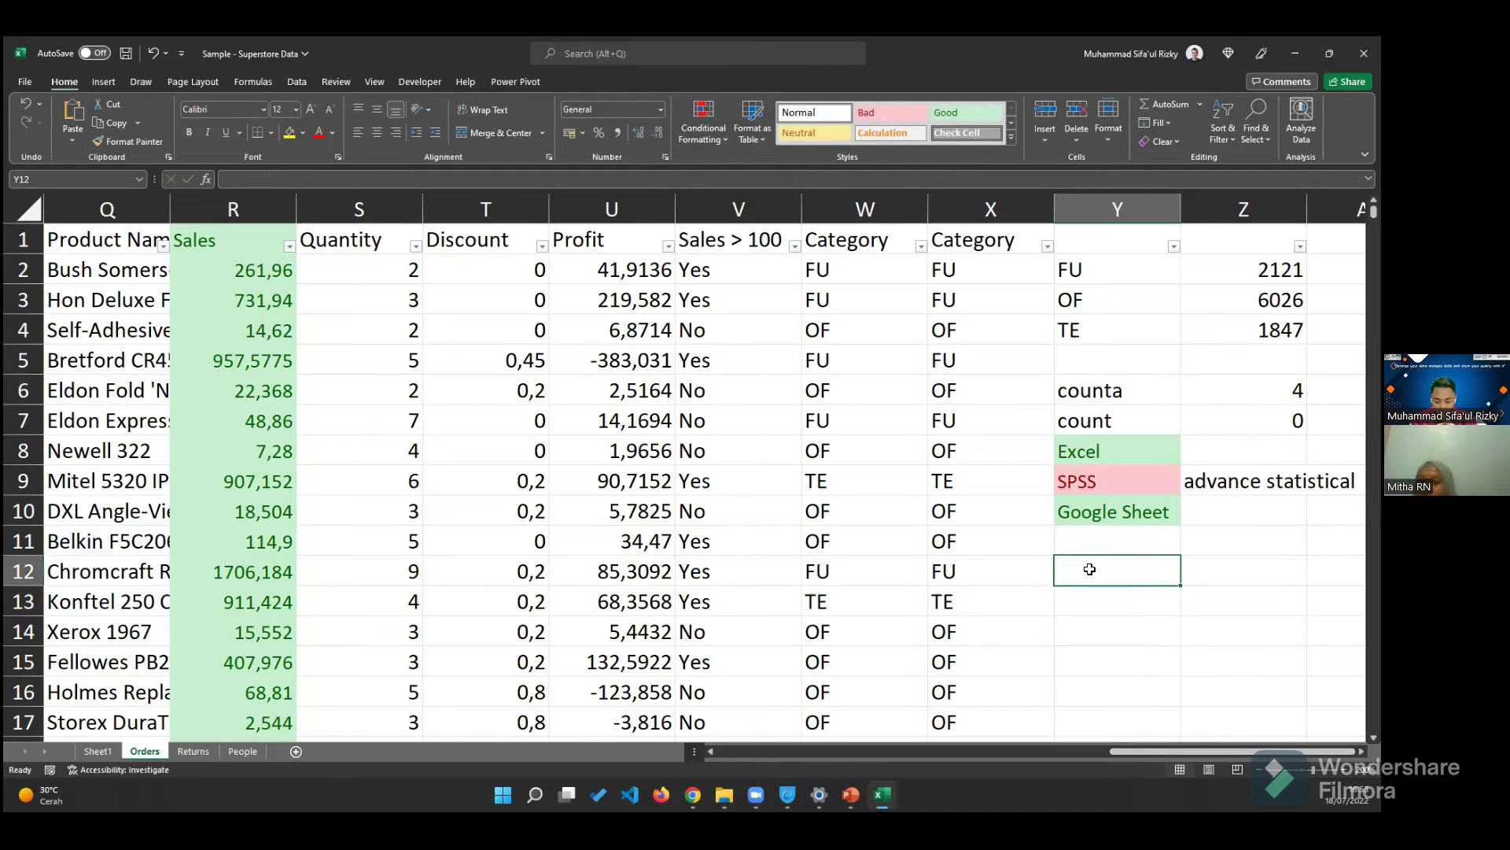
text(=)
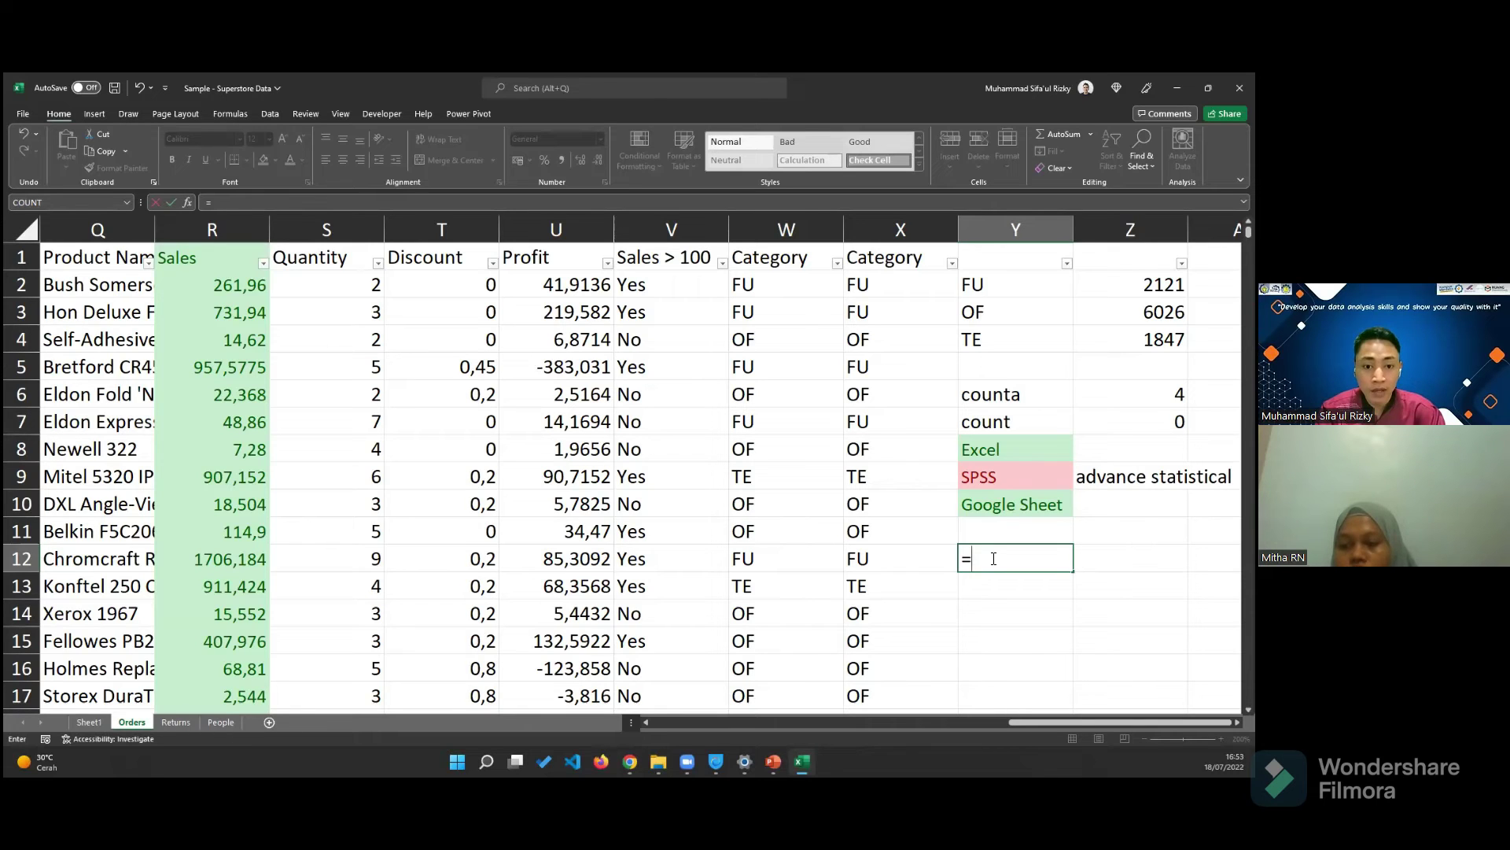
key(BackSpace)
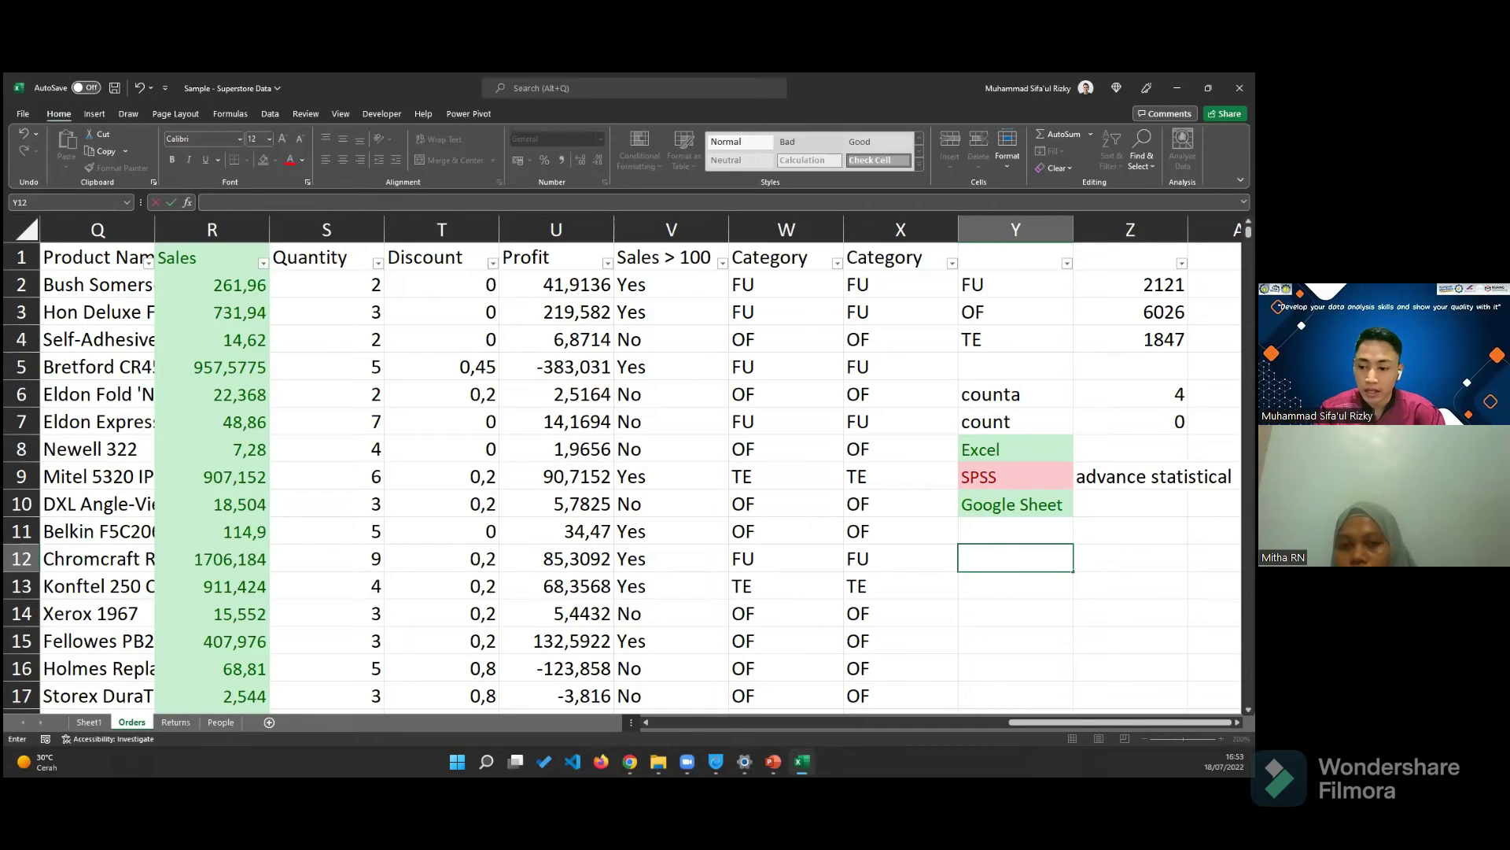
- Enter "Microsoft" in Z8 beside Excel and "Google" in Z10 beside Google Sheet
click(1131, 450)
text(Micr)
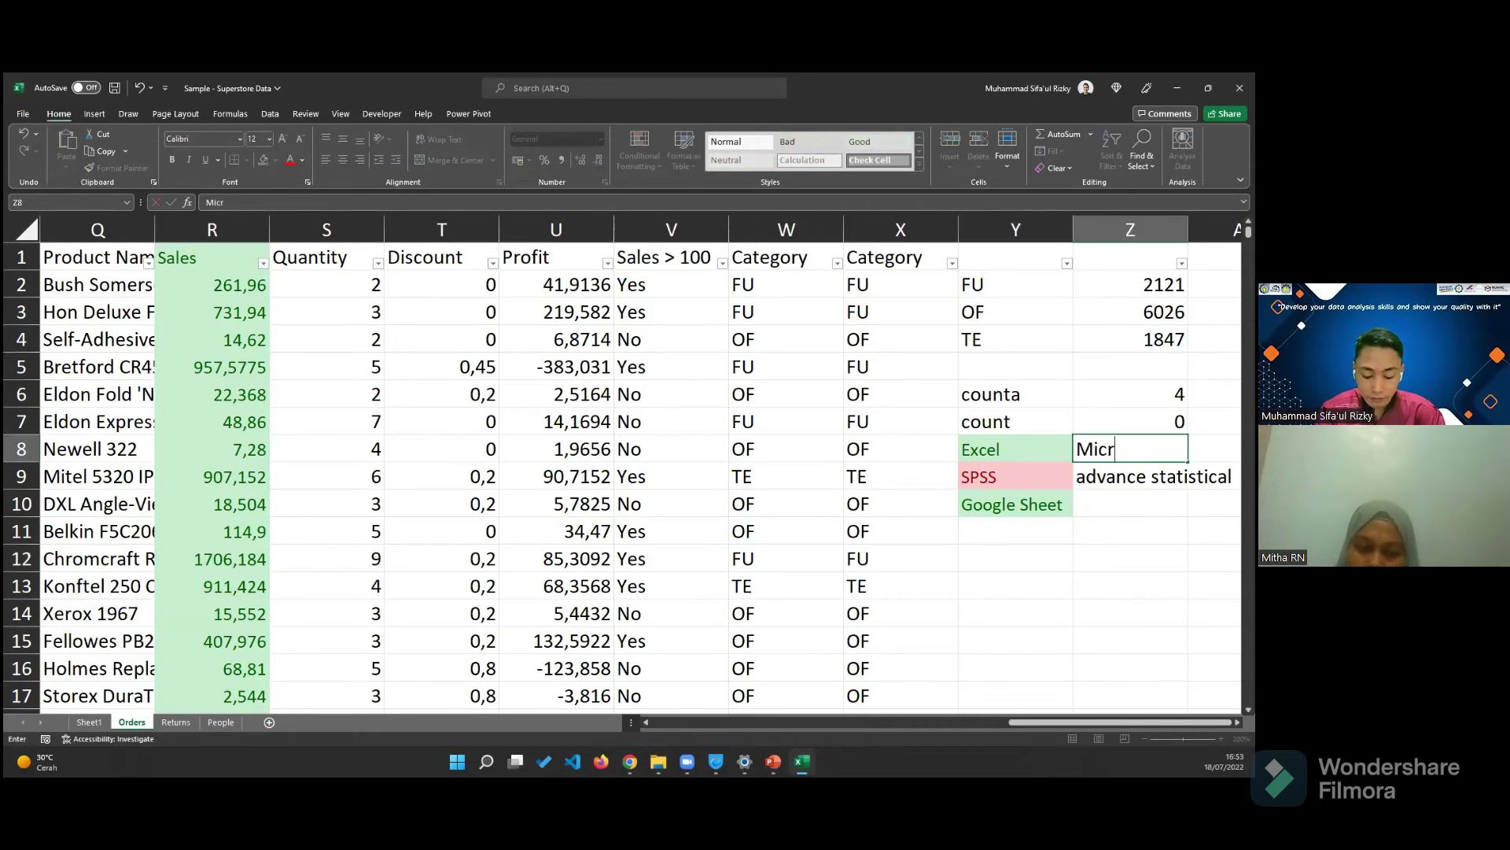
text(osoft)
key(Return)
key(Return)
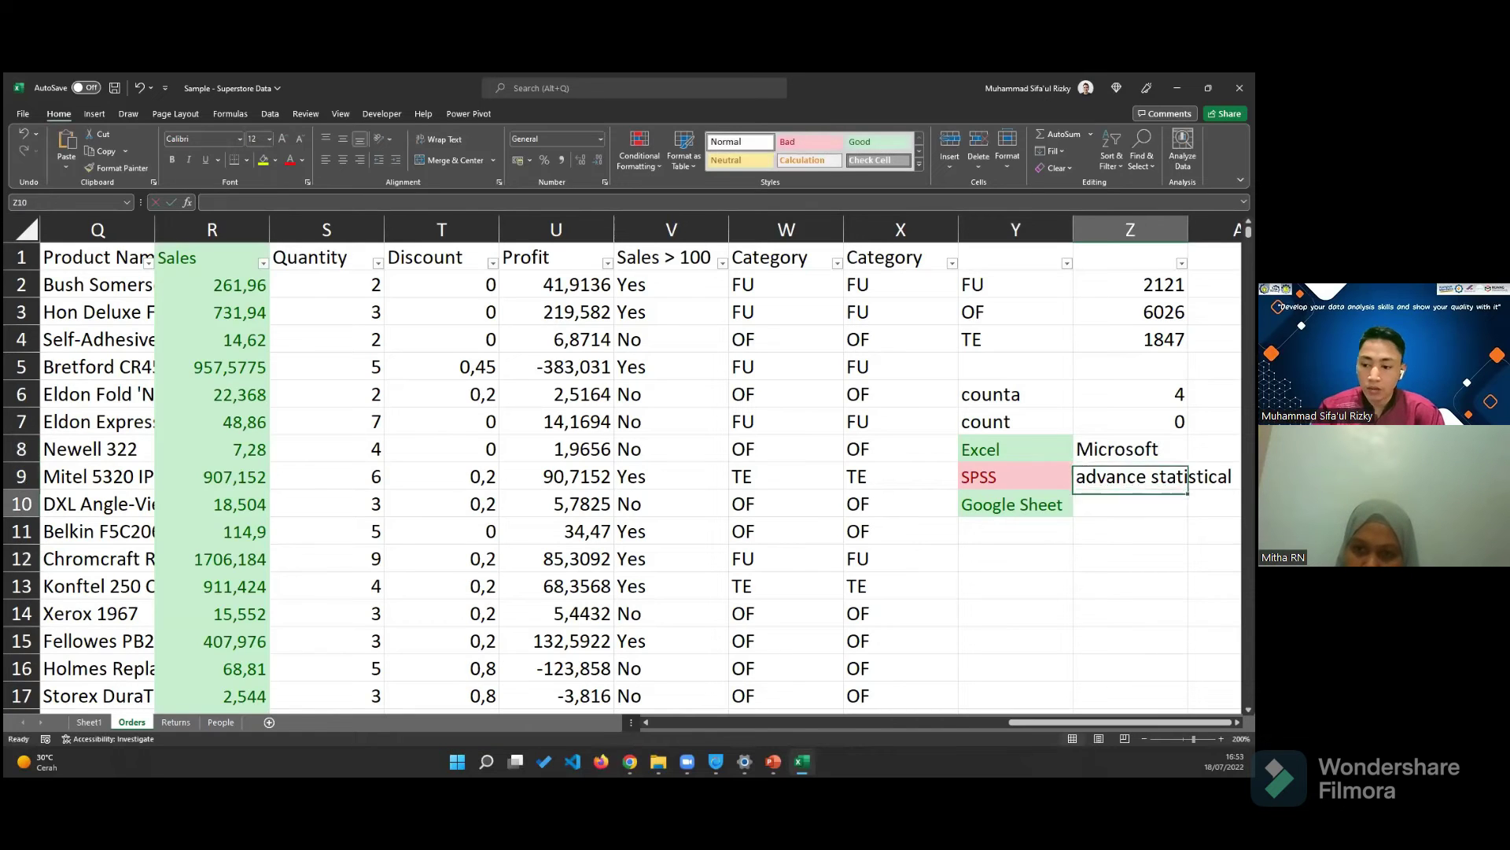
text(G)
text(gle)
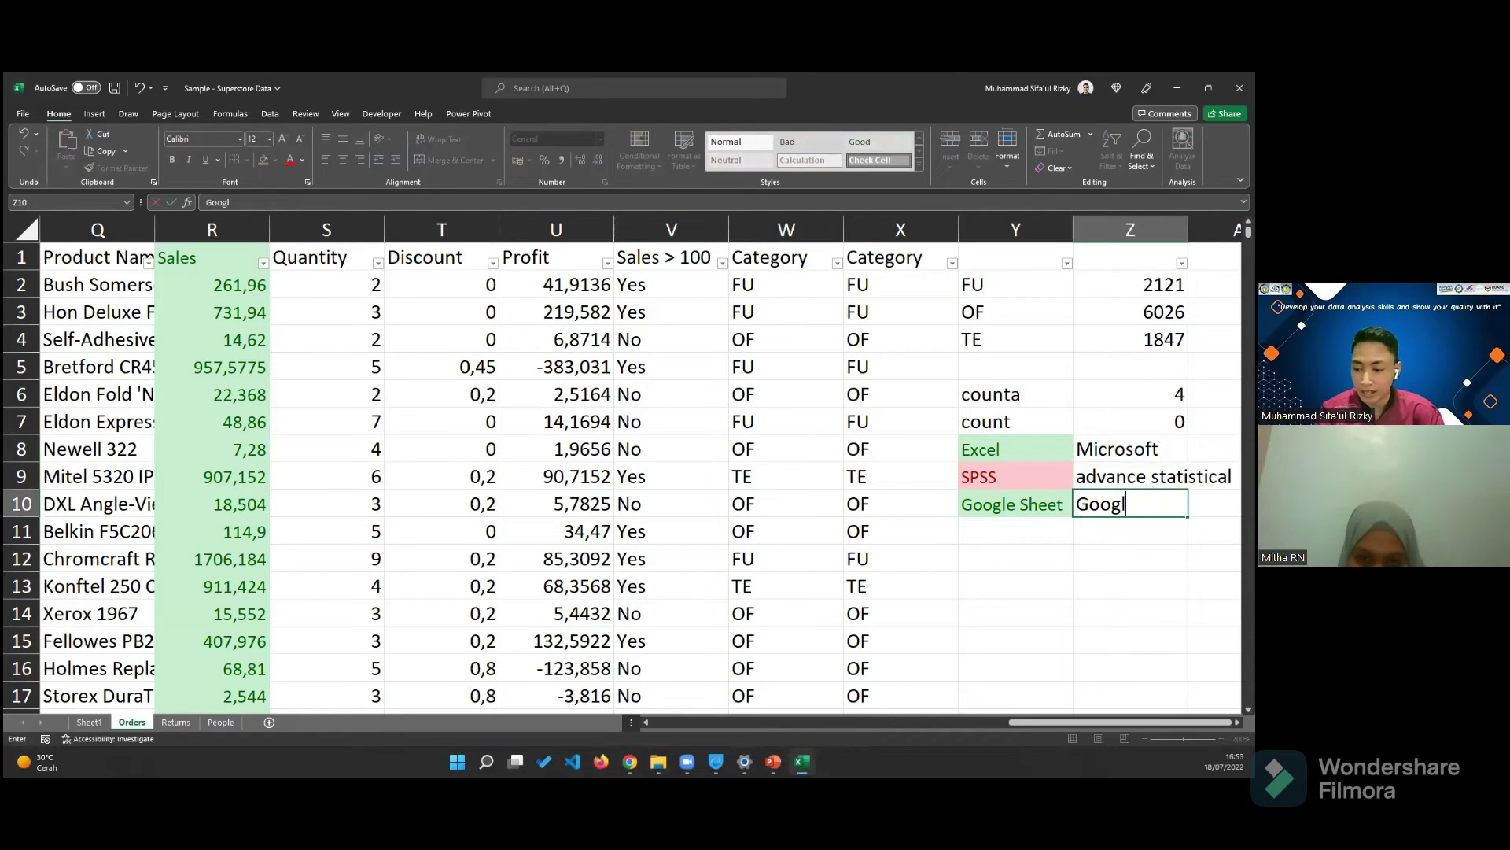
key(Return)
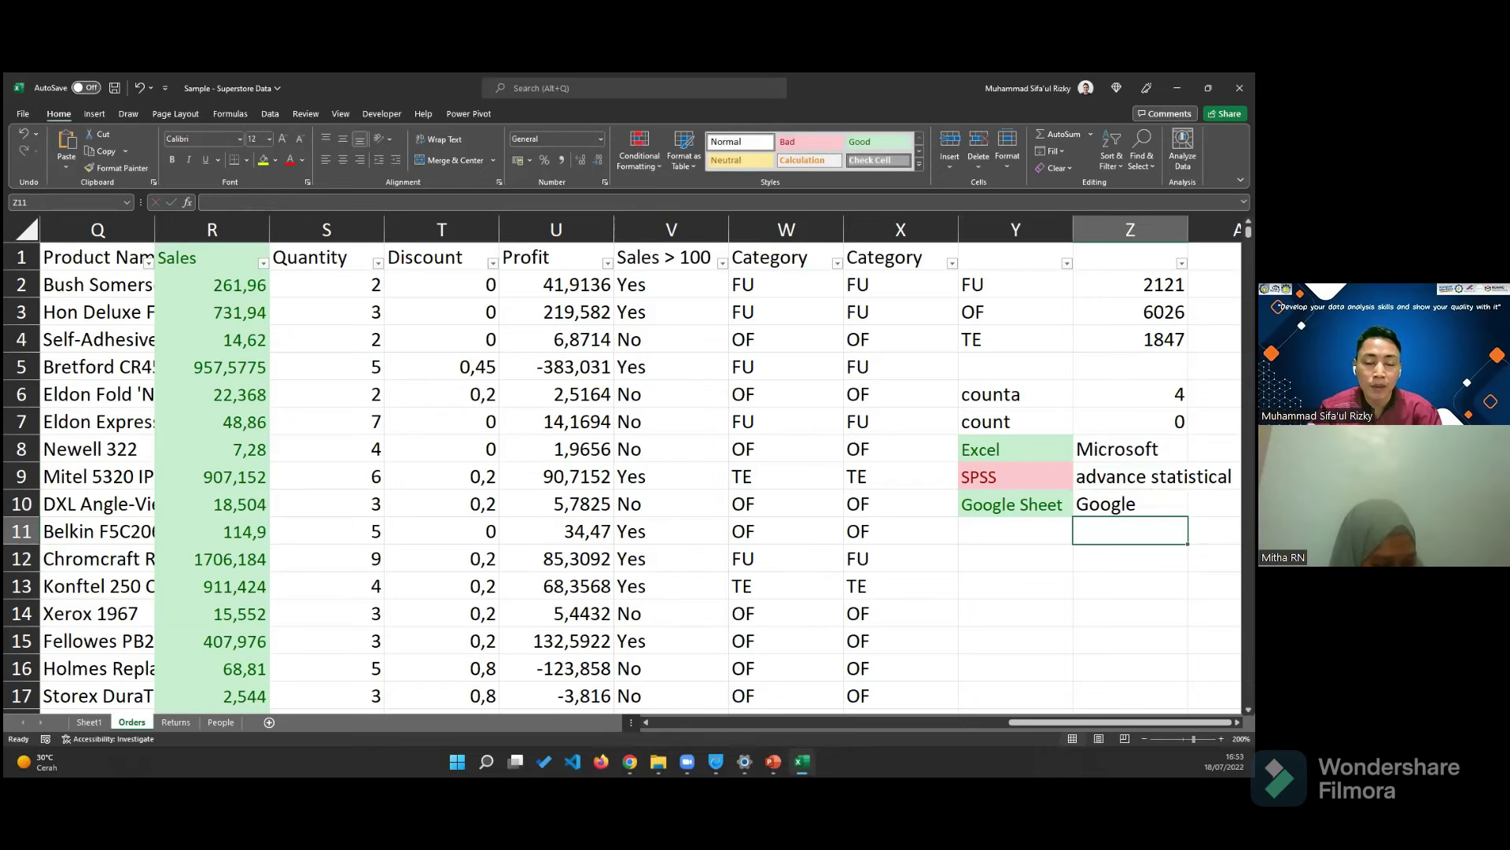
key(Down)
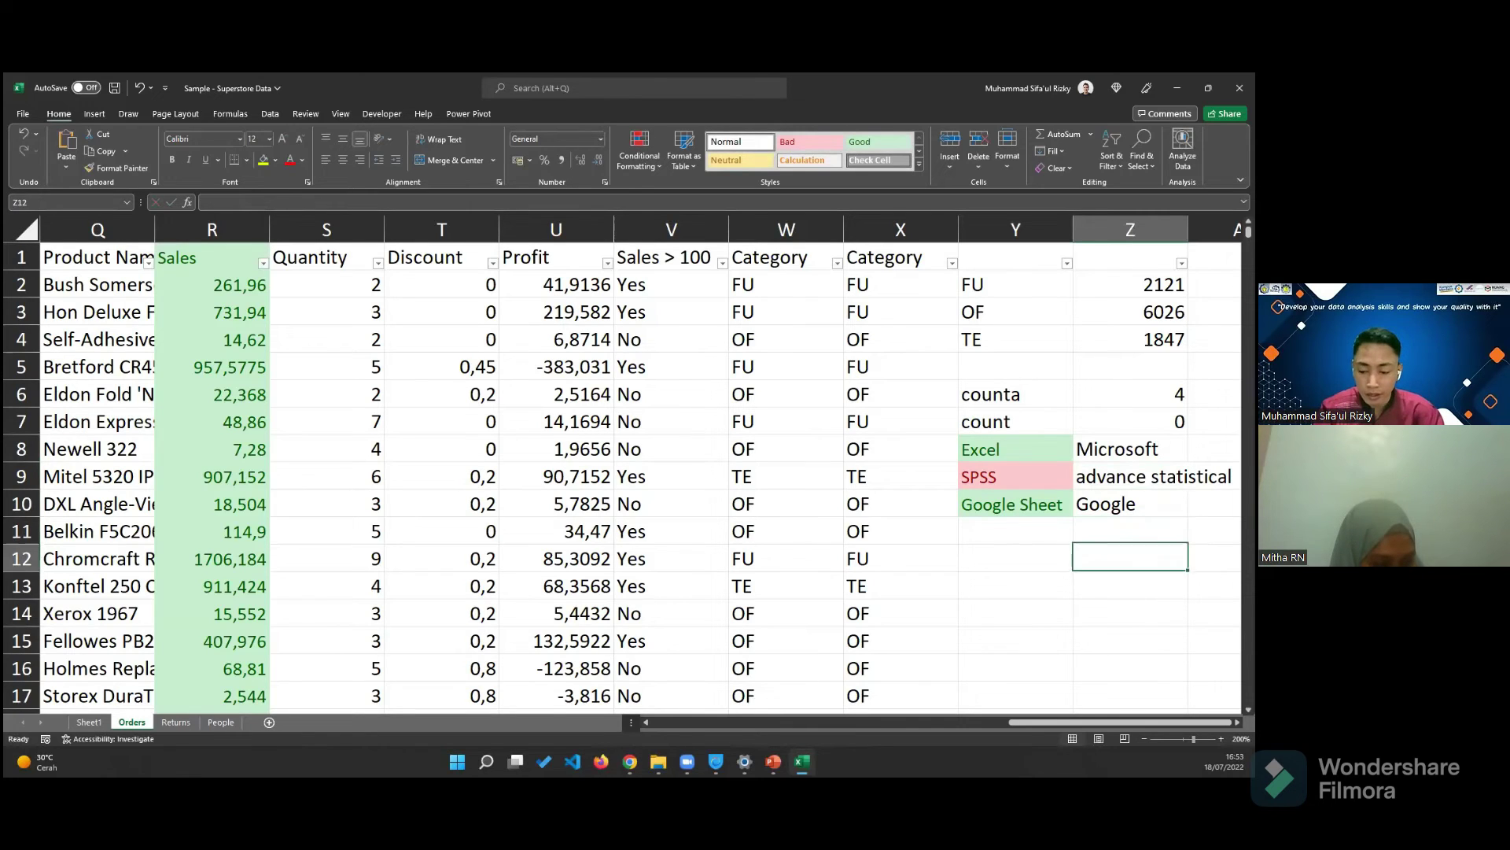
key(Left)
text(=xlo)
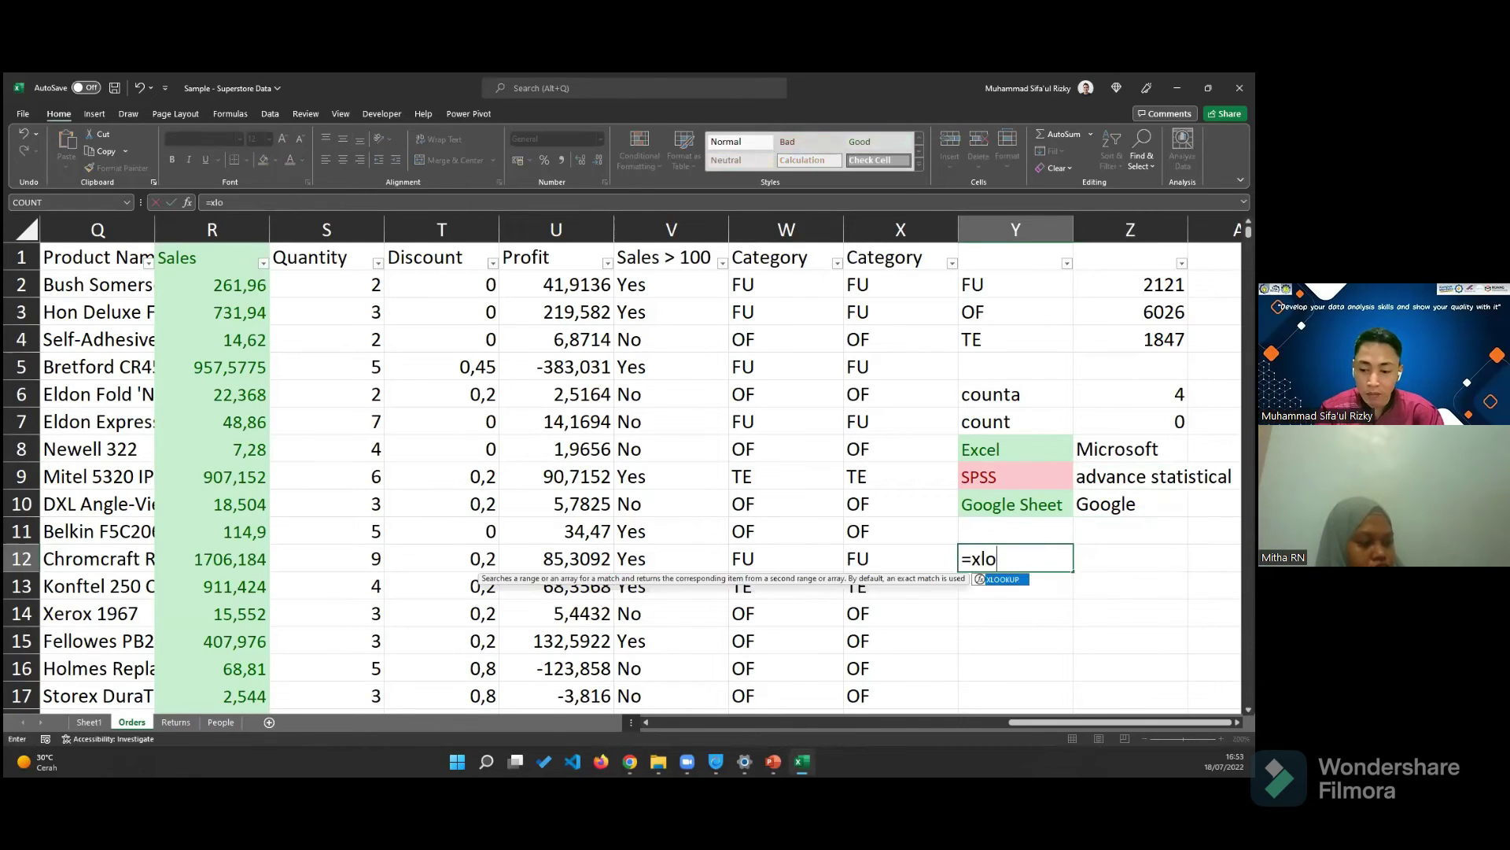
key(Tab)
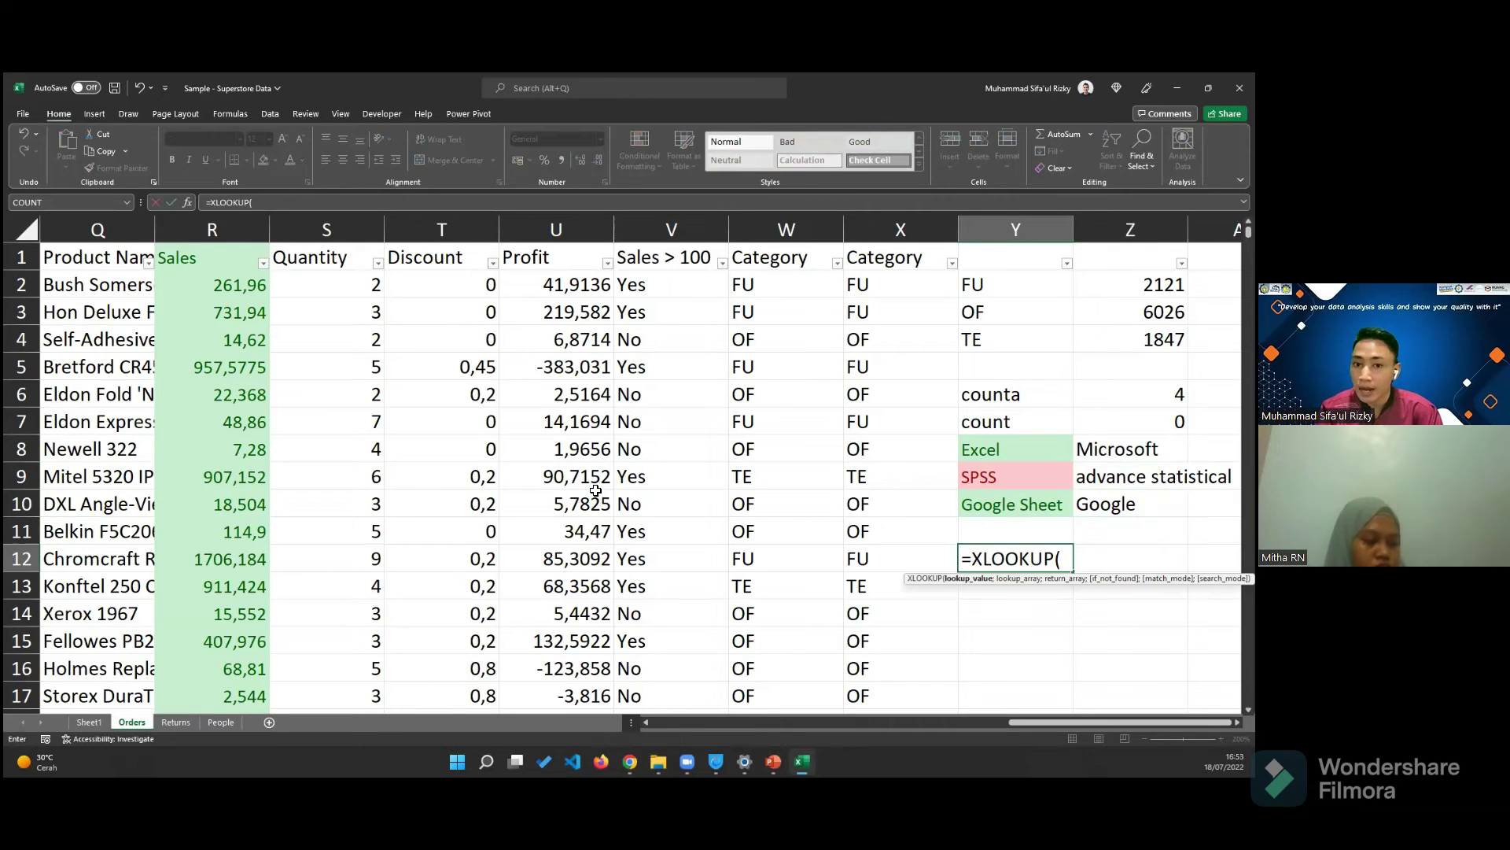
key(BackSpace)
key(BackSpace)
key(BackSpace)
key(BackSpace)
key(BackSpace)
key(BackSpace)
key(BackSpace)
key(BackSpace)
key(BackSpace)
key(BackSpace)
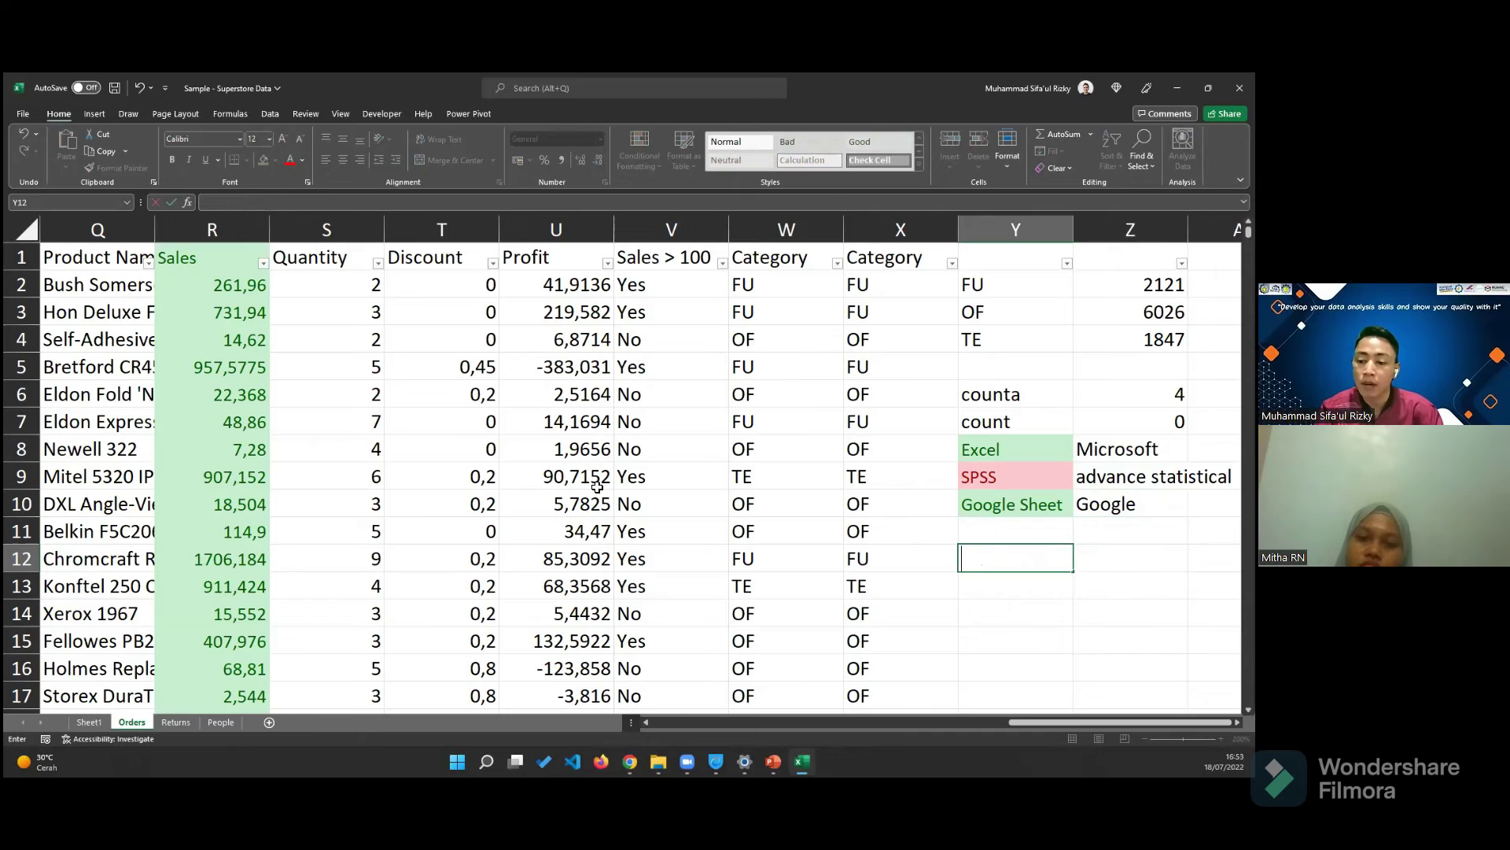
key(Return)
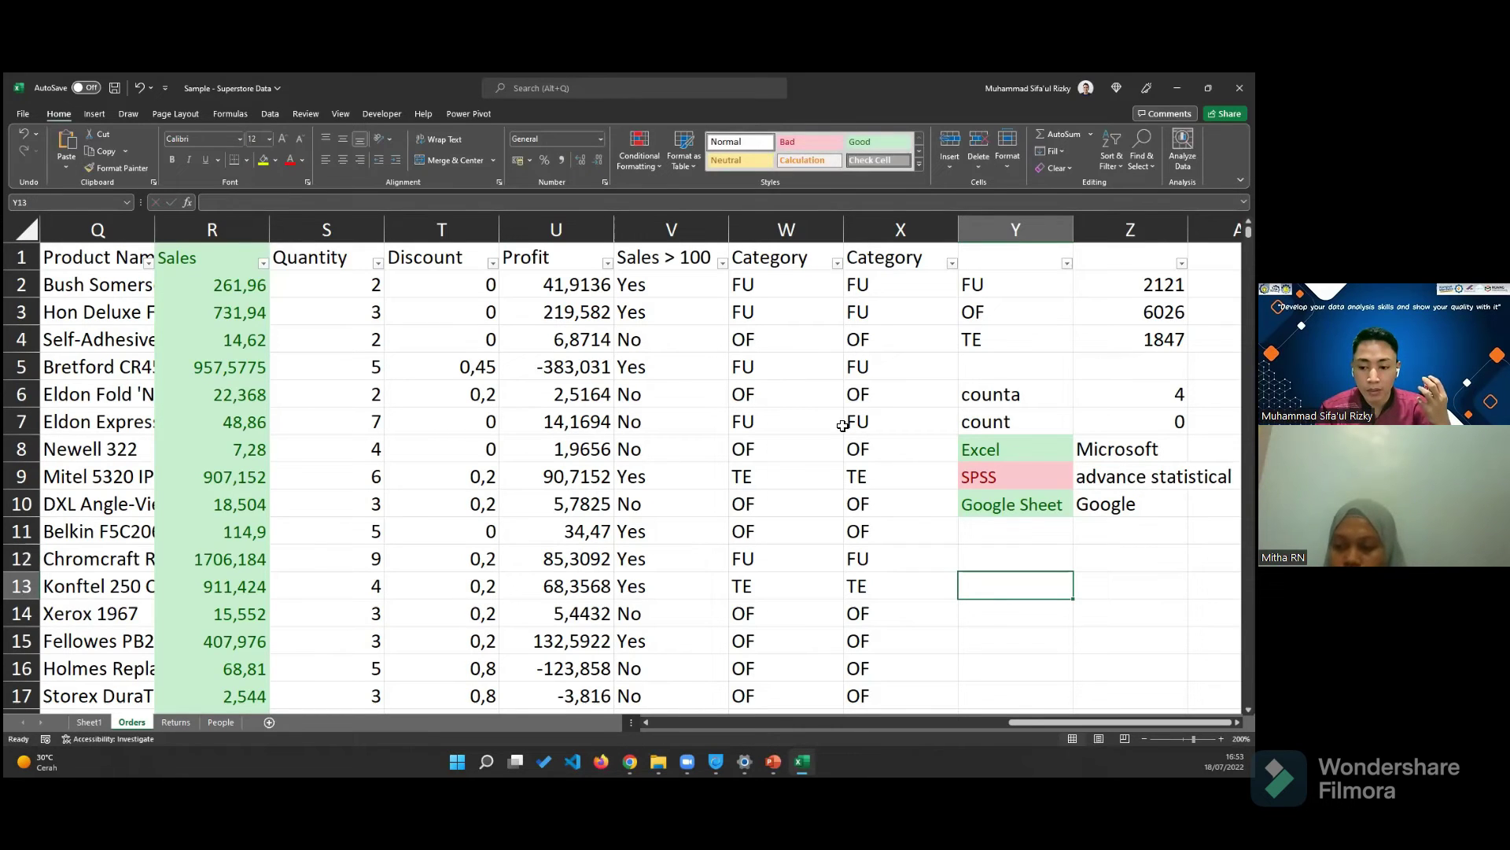
- Examine the Excel, SPSS and Google Sheet entries of the tool list in Y8:Y10
key(Up)
key(Up)
key(Up)
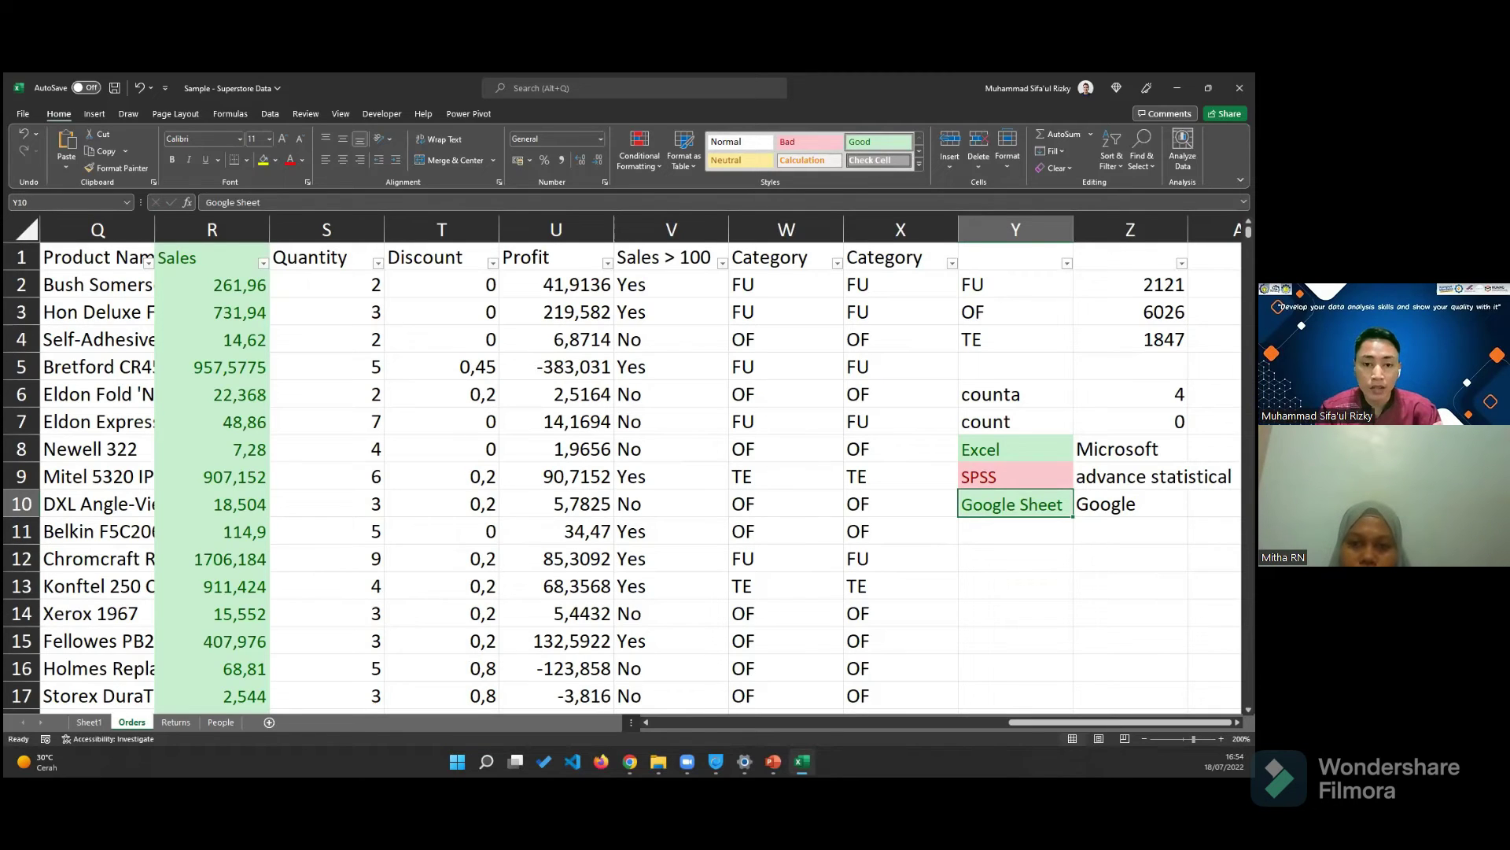
click(1015, 449)
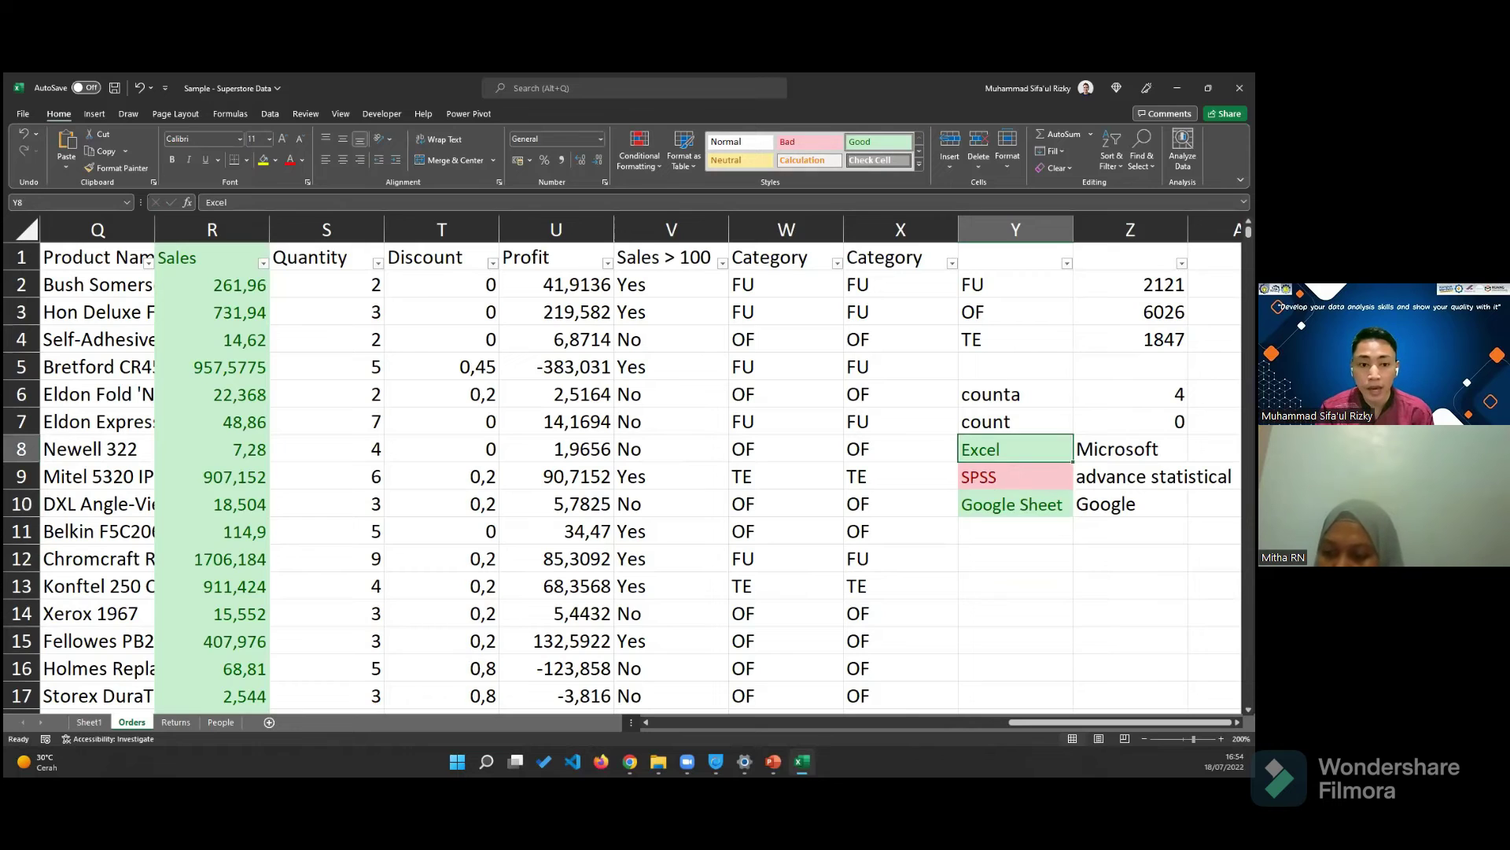
key(Down)
key(Down)
key(Up)
key(Up)
key(Down)
key(Down)
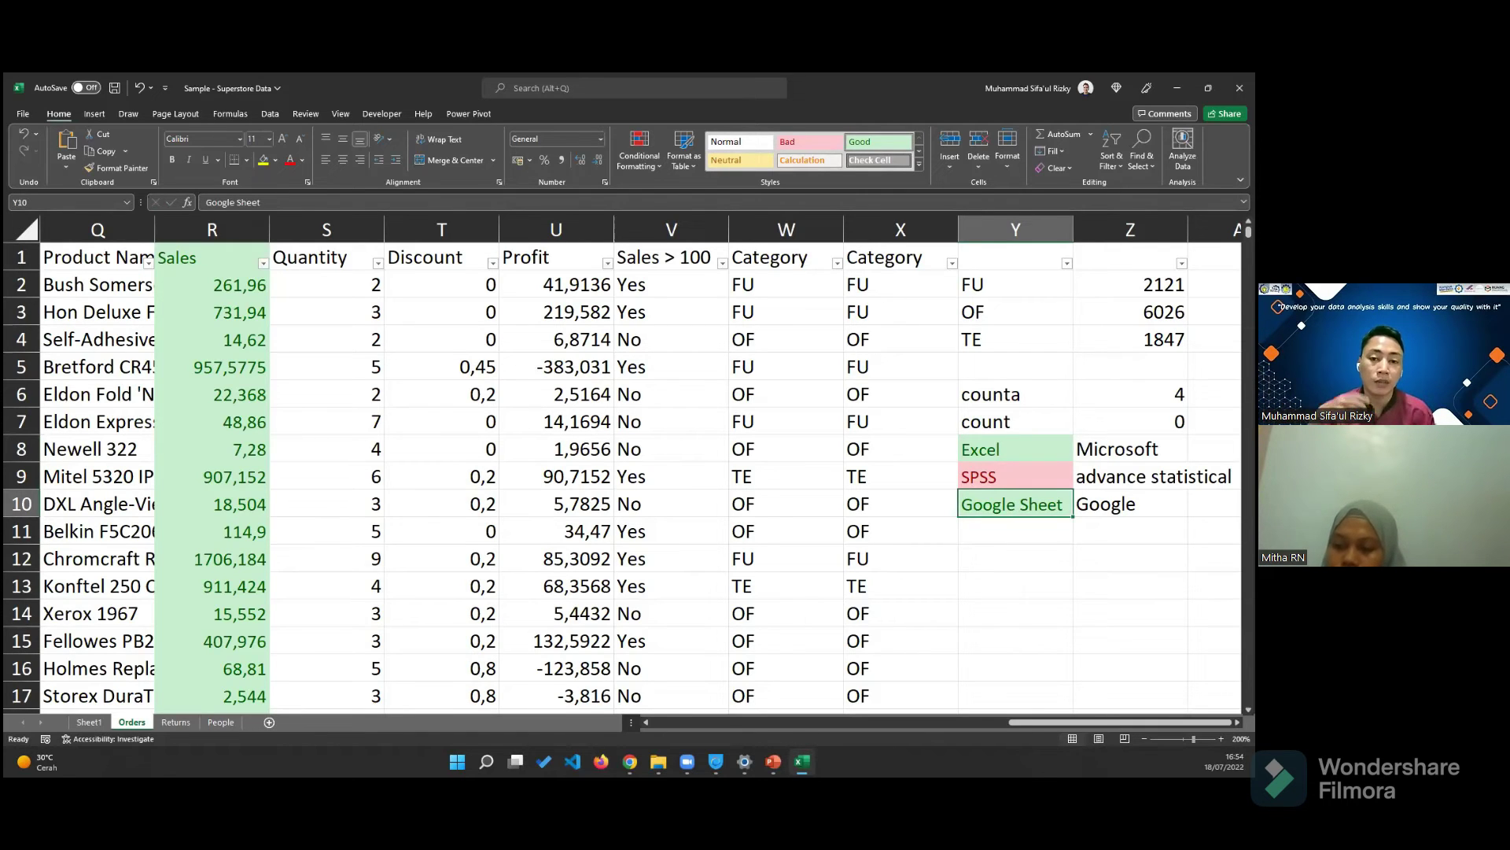
key(Down)
key(Down)
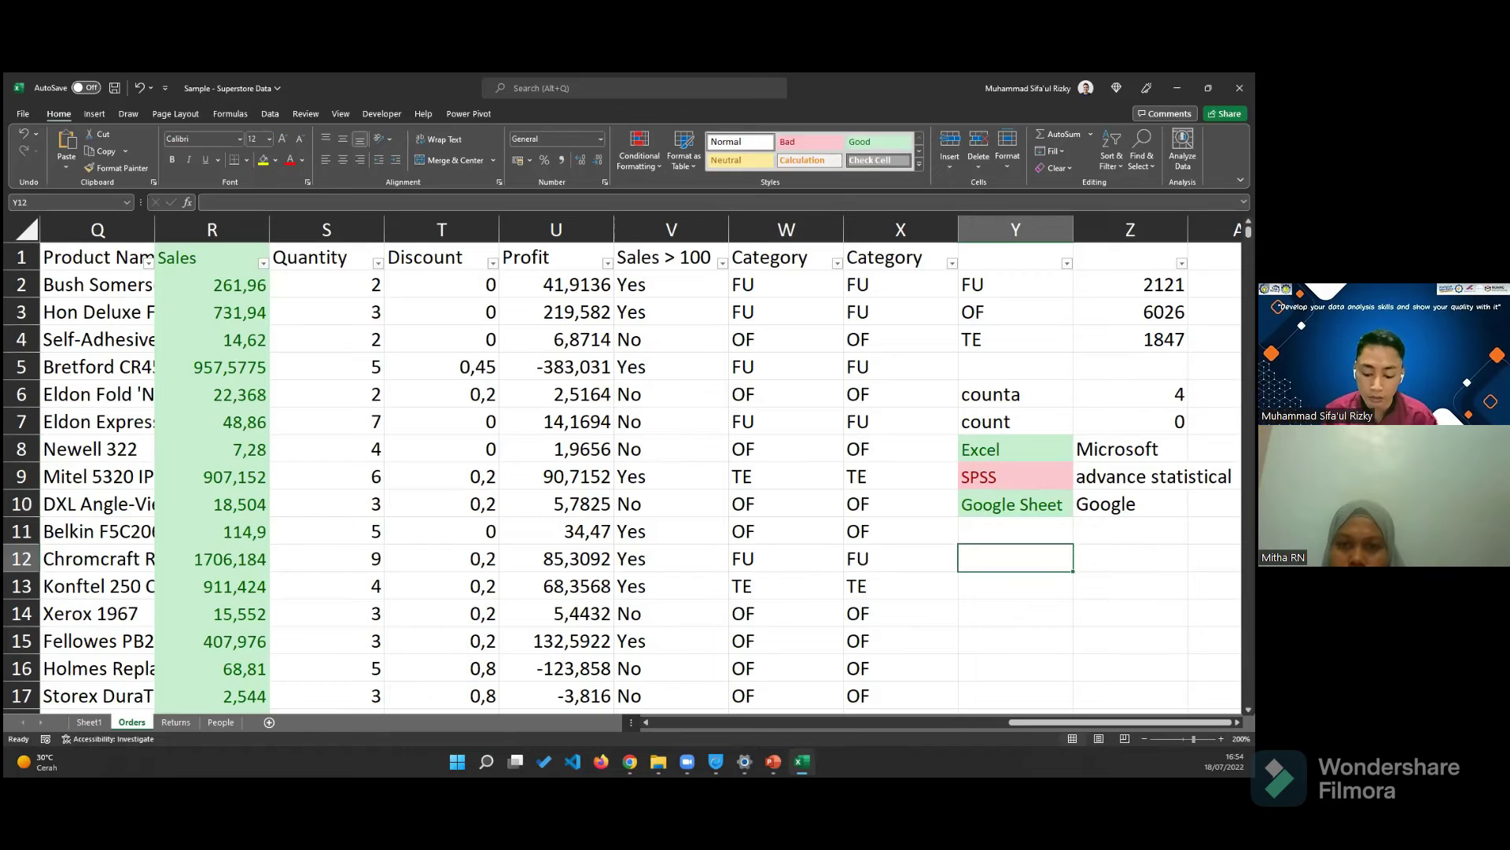
text(=xlook)
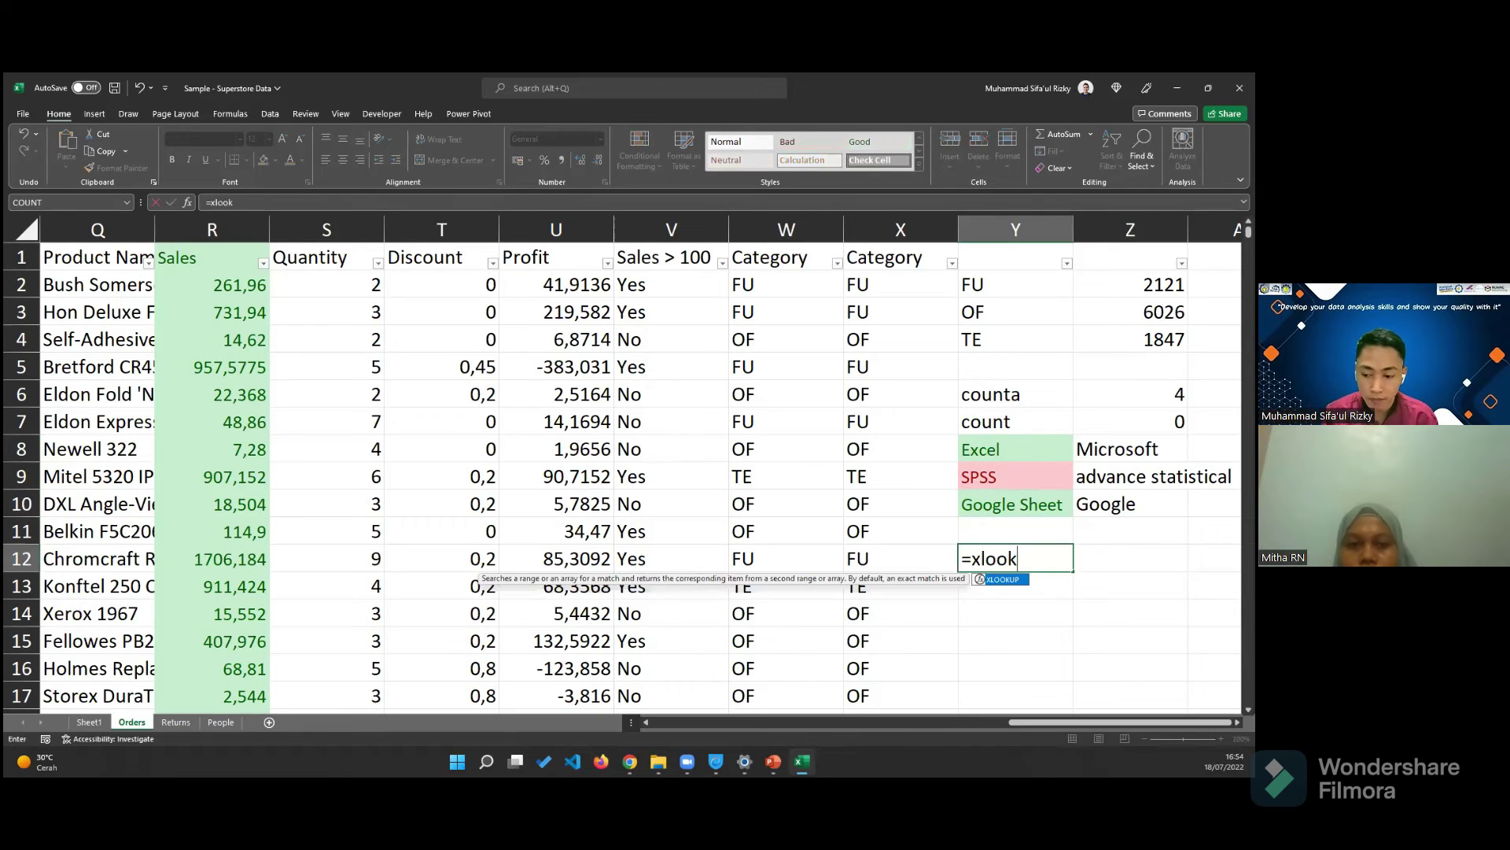
key(Tab)
key(BackSpace)
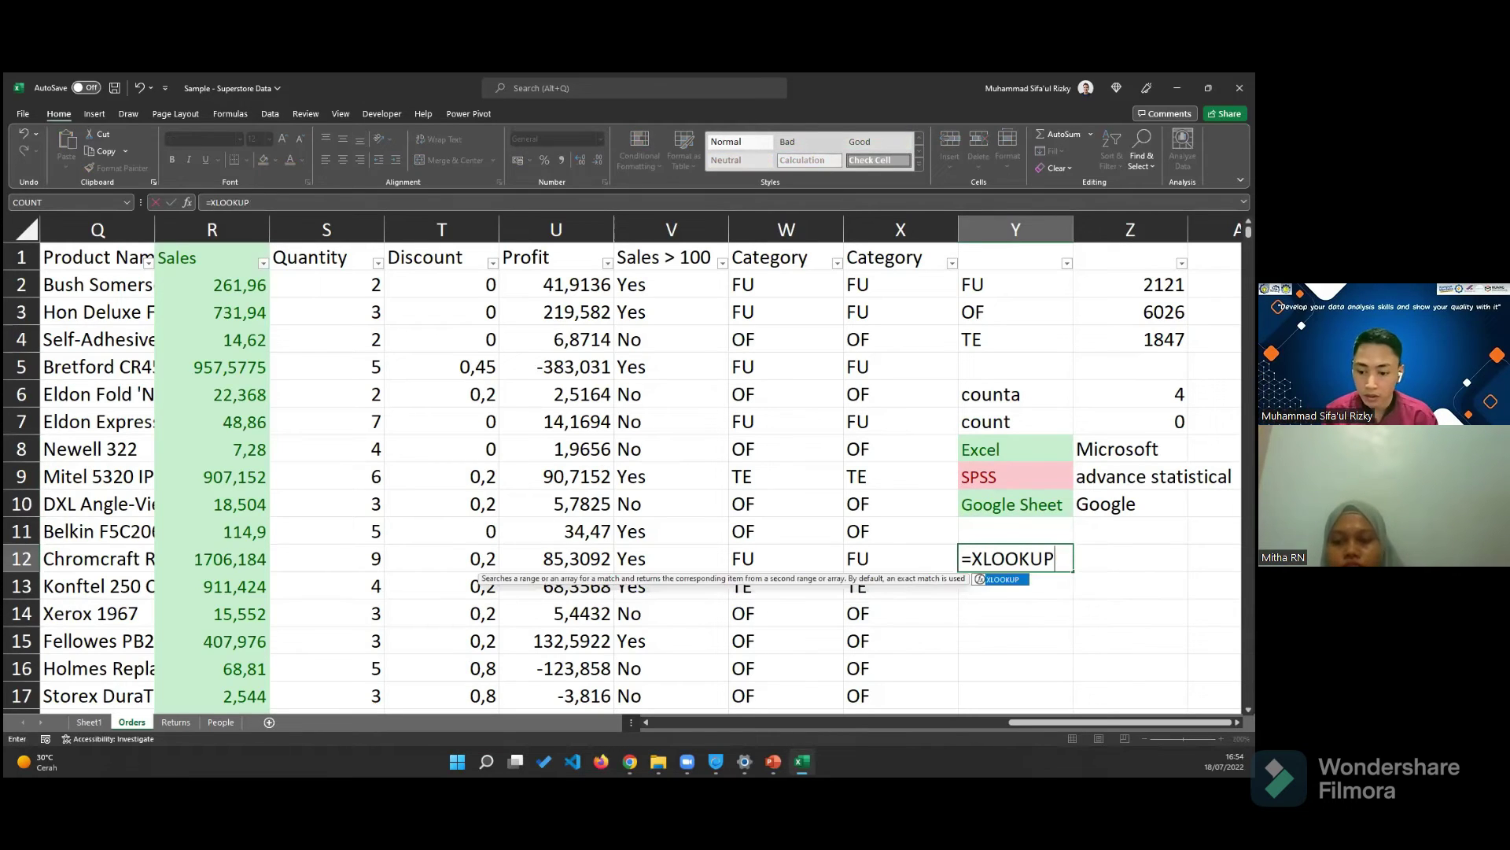
key(Escape)
text(=)
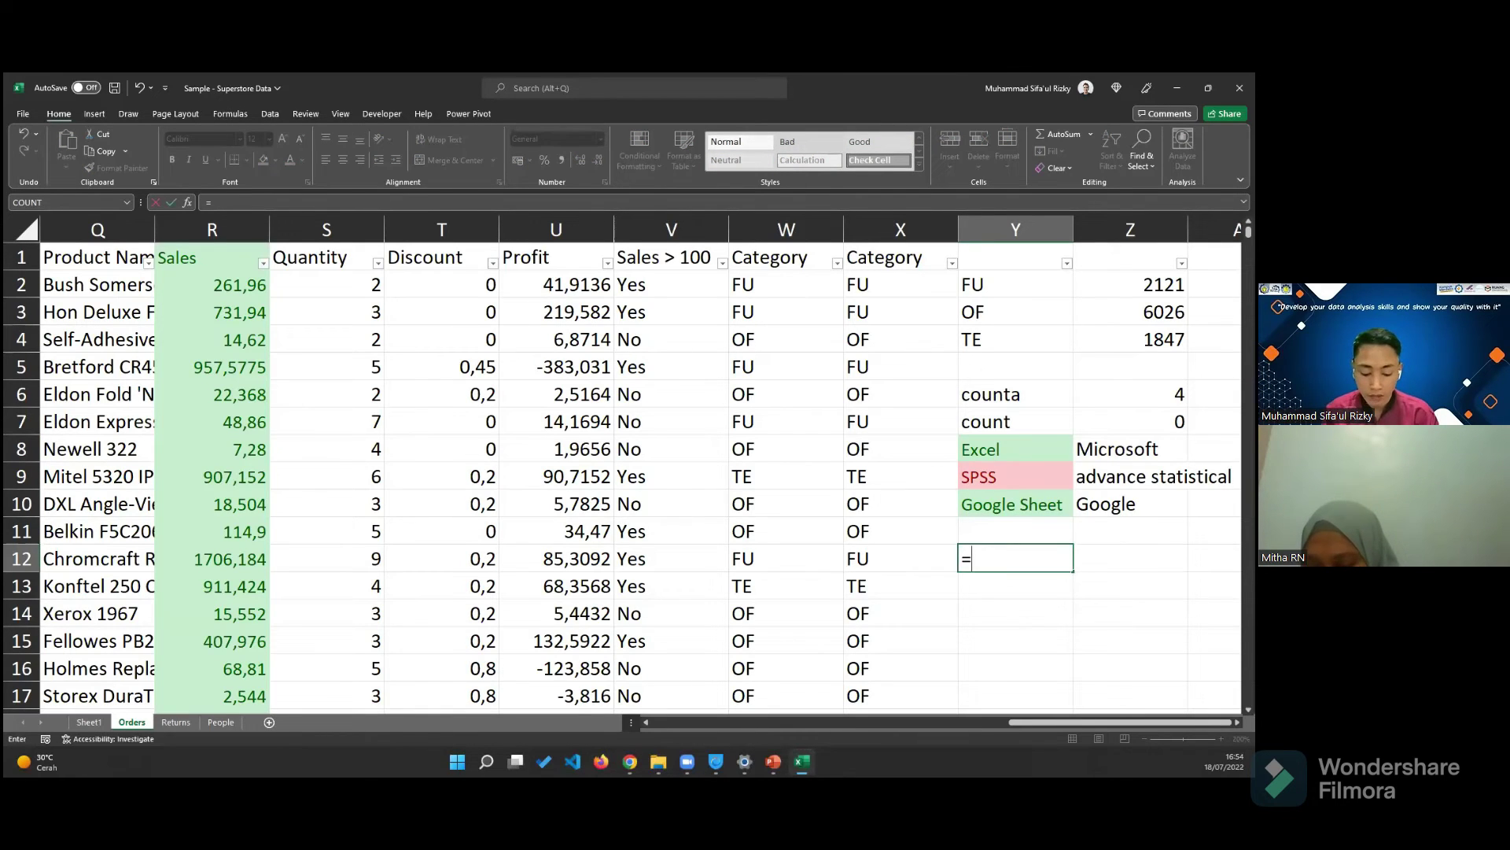
text(fil)
key(Tab)
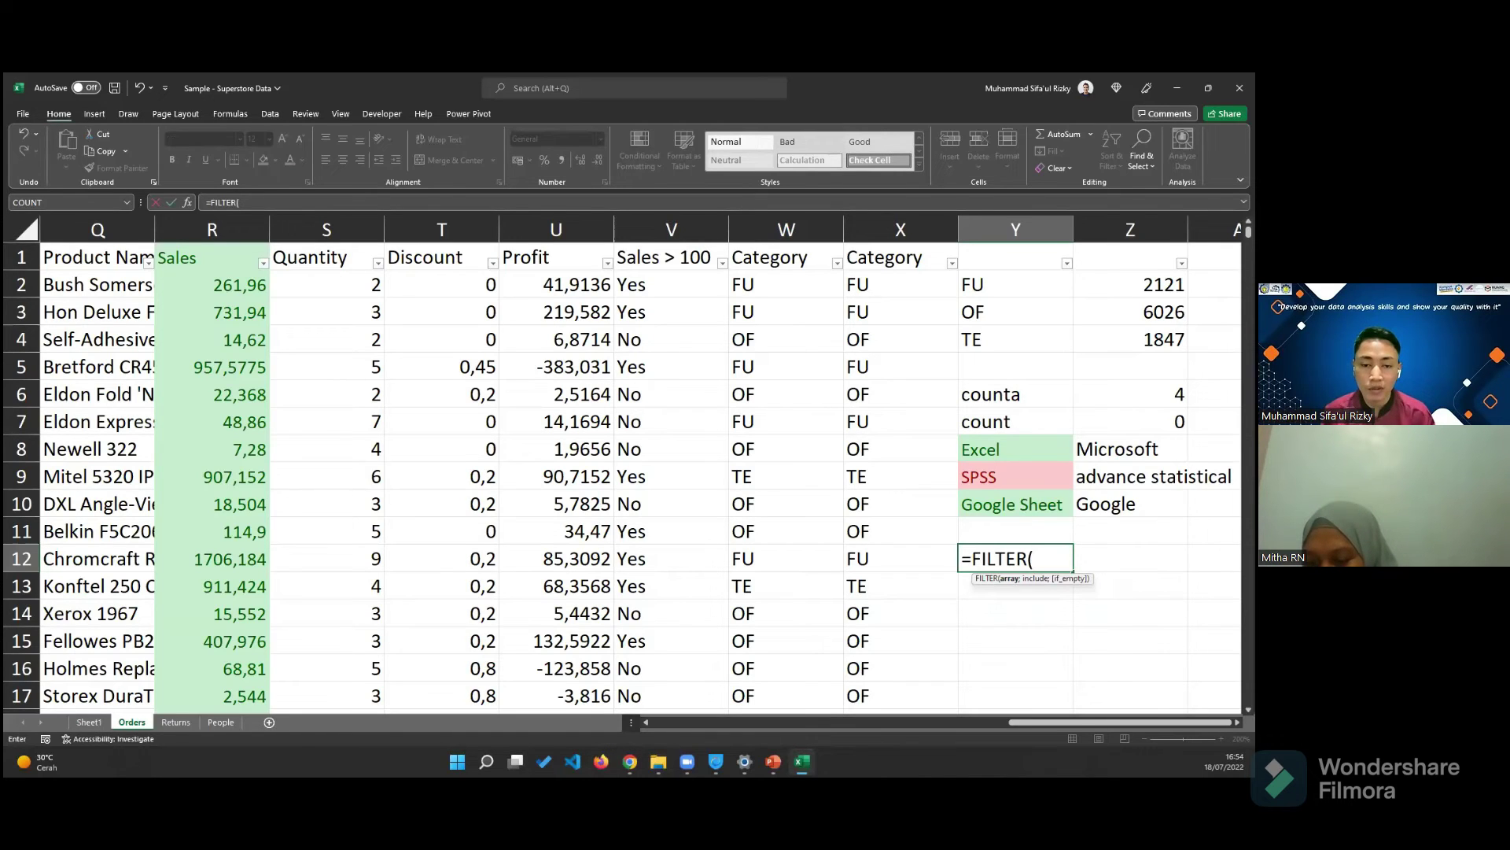
key(BackSpace)
key(BackSpace)
key(BackSpace)
key(BackSpace)
key(BackSpace)
key(BackSpace)
key(BackSpace)
key(BackSpace)
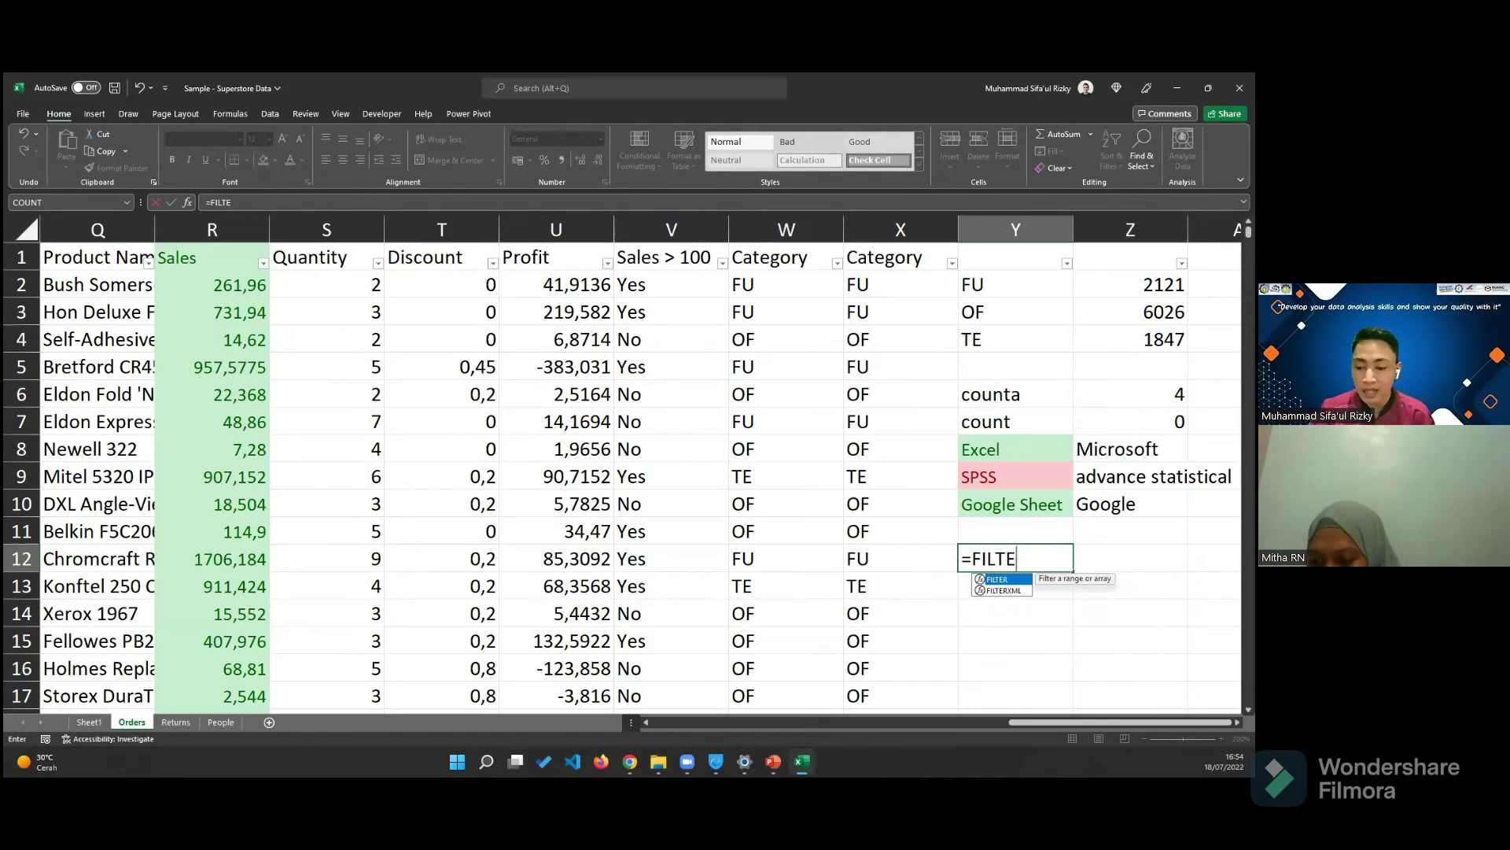
key(Return)
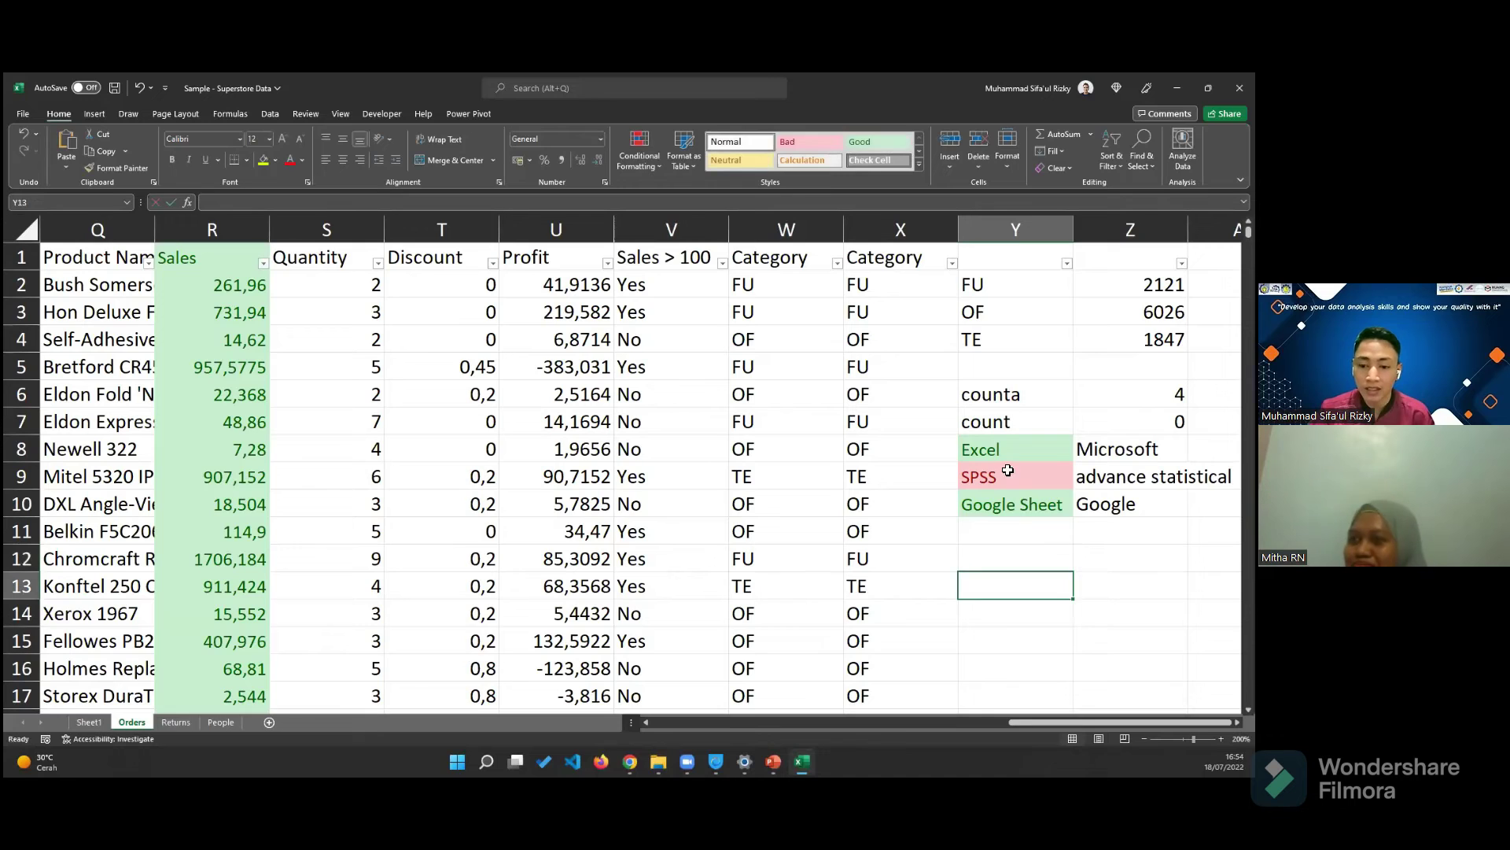
- Try filtering the Category column W to show only the FU rows, and undo the filter
click(837, 263)
click(707, 417)
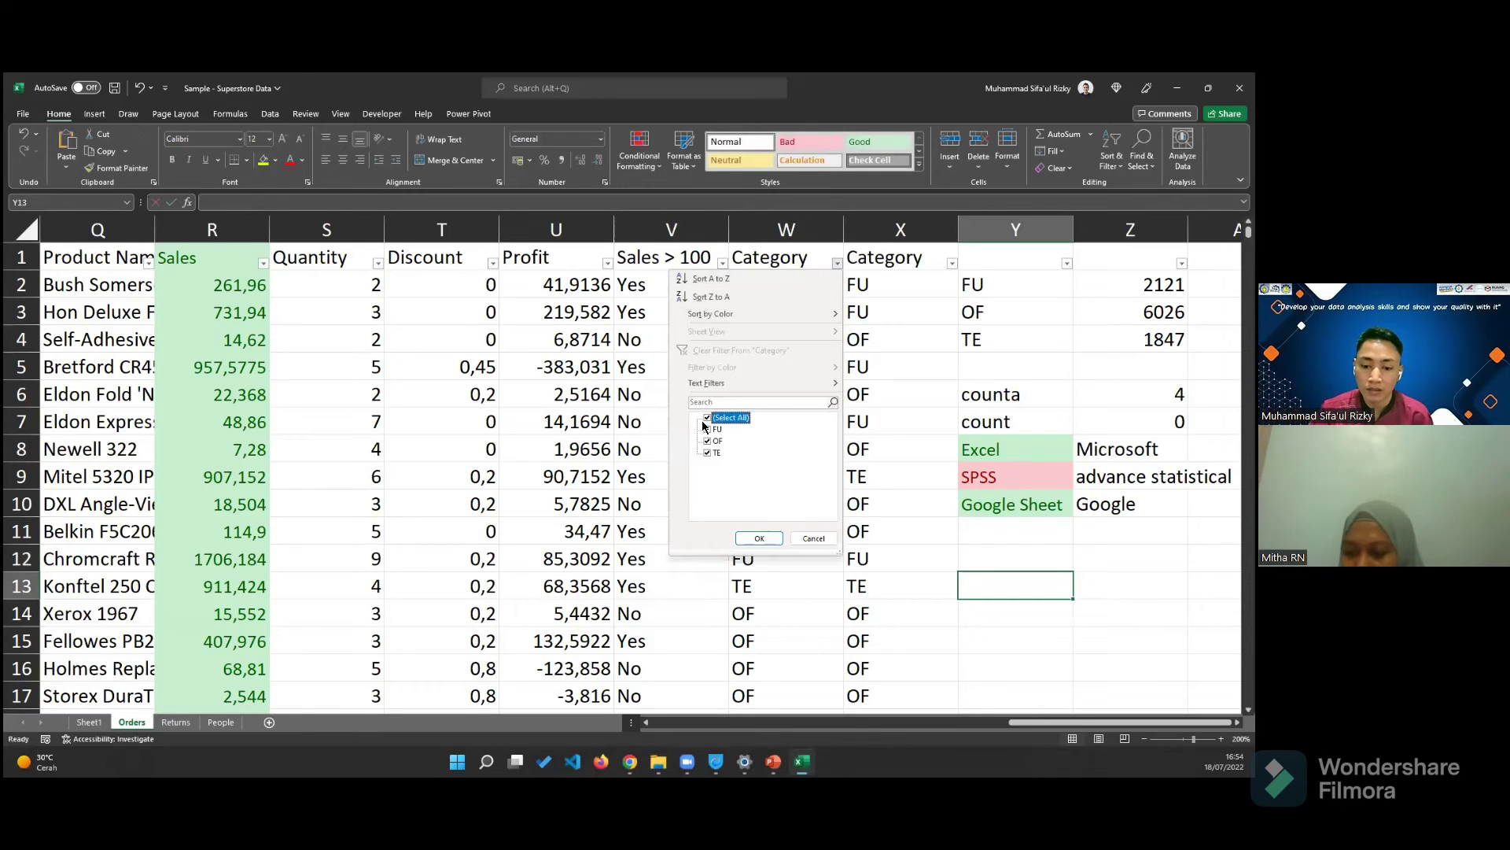
click(707, 429)
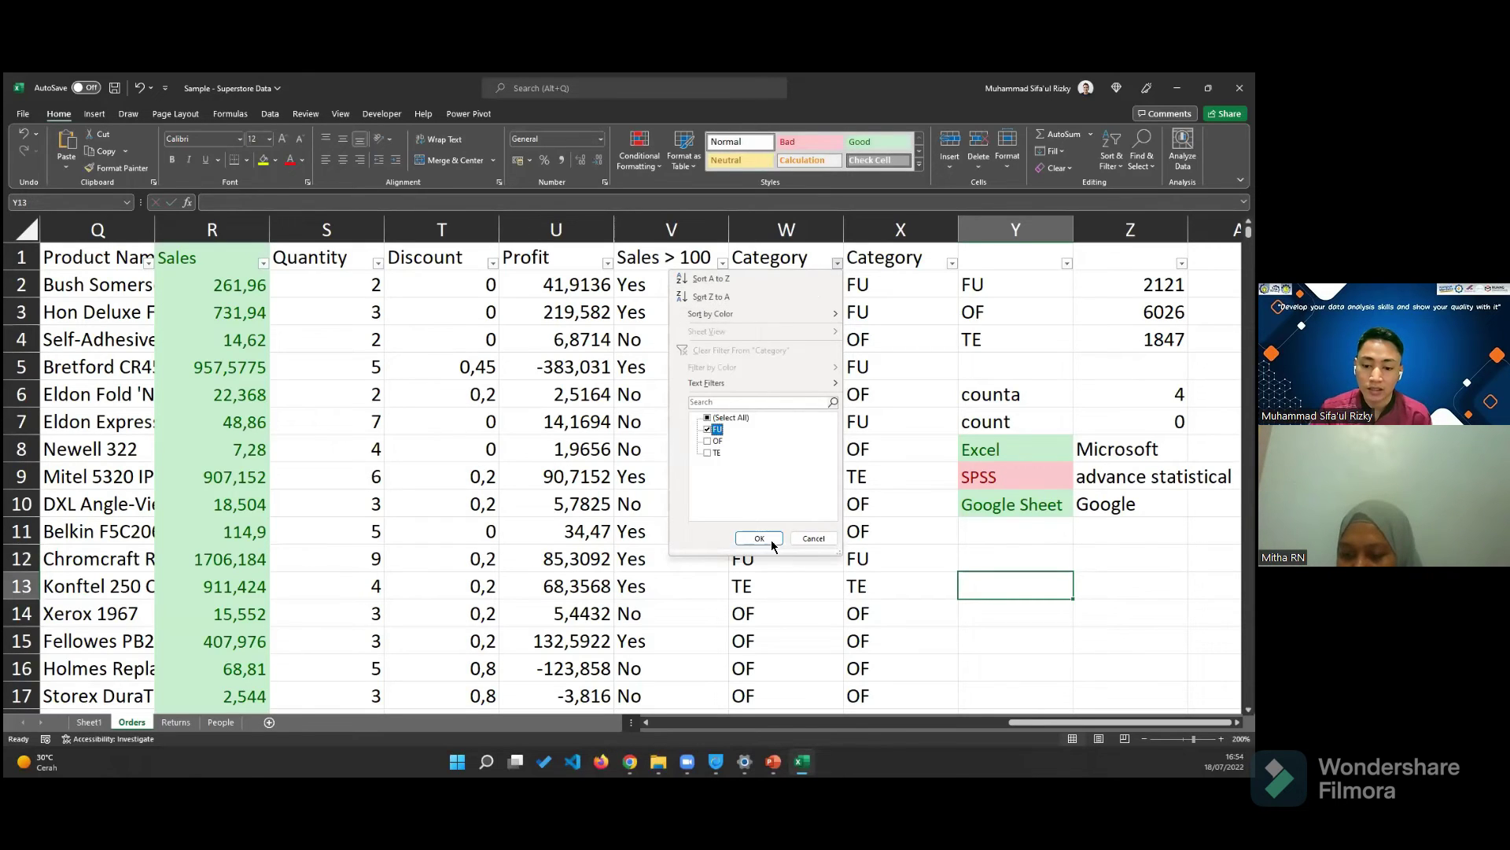
click(769, 538)
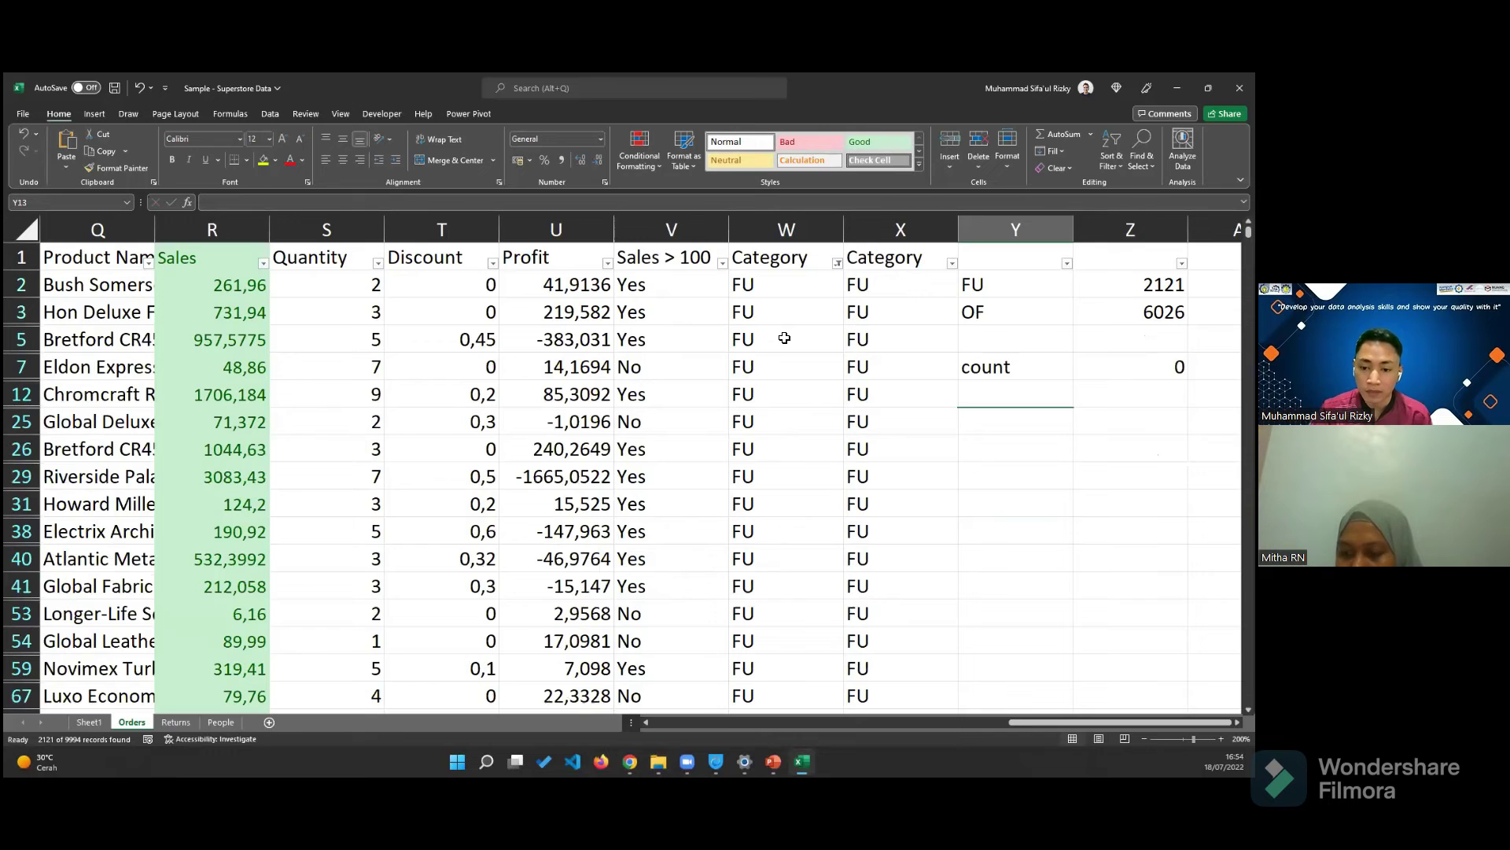
key(ctrl+z)
- Enter the formula =FILTER(W:W;"FU") in Y13
text(=fil)
key(Tab)
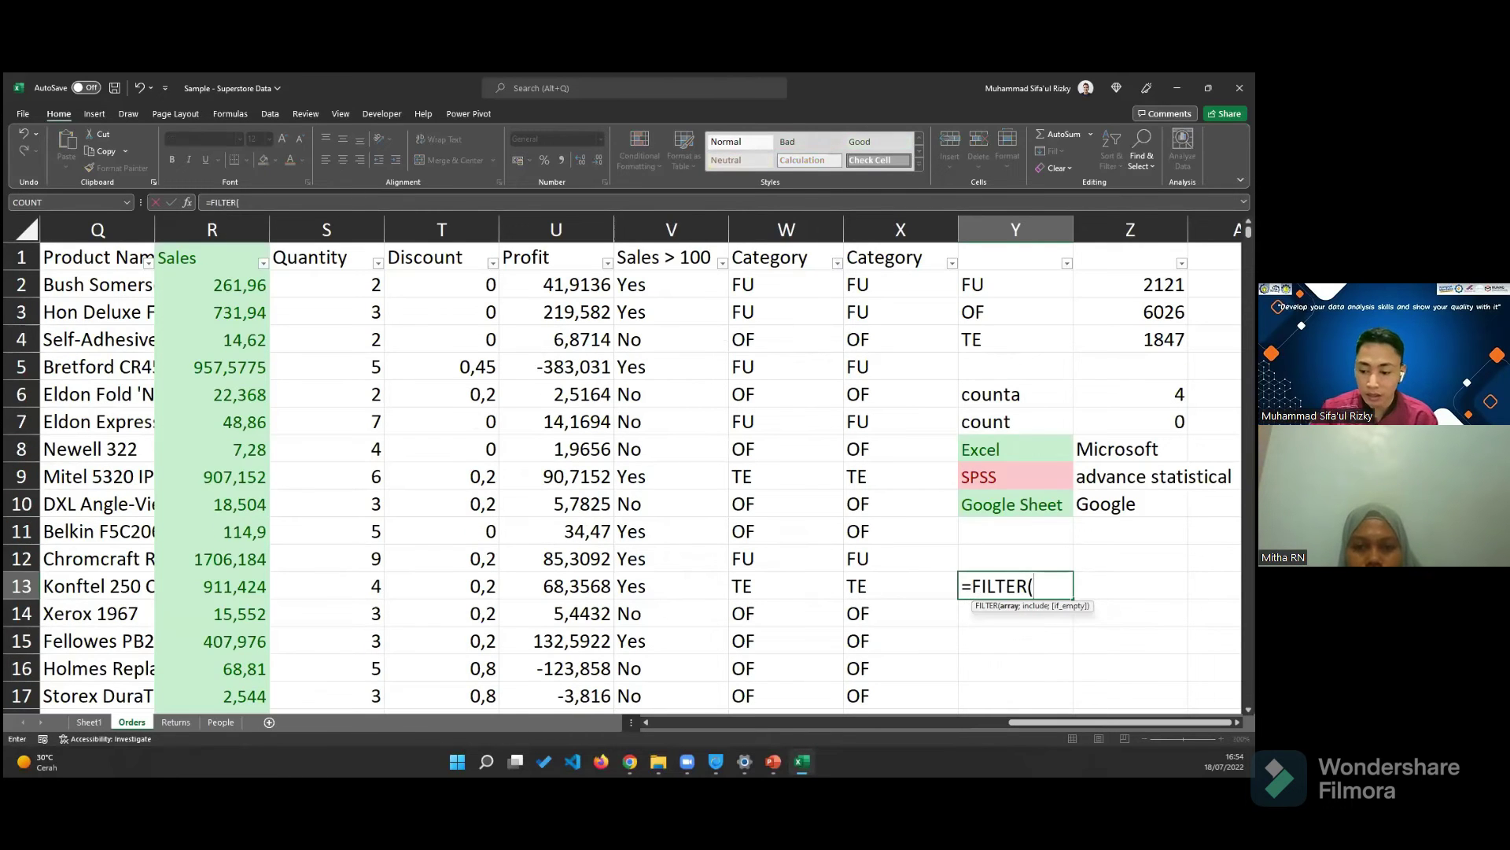
click(781, 224)
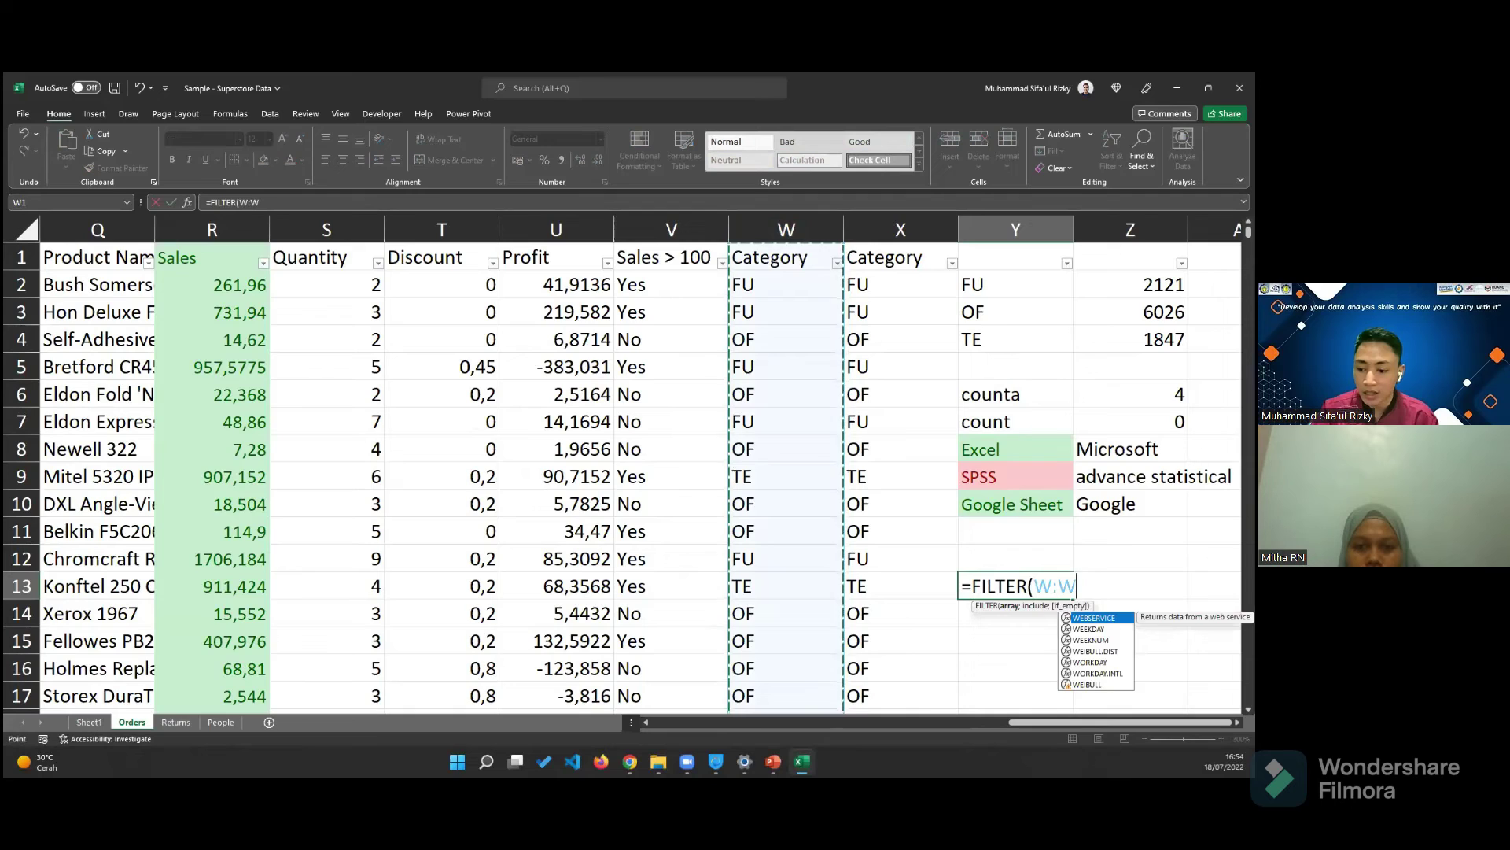
text(;)
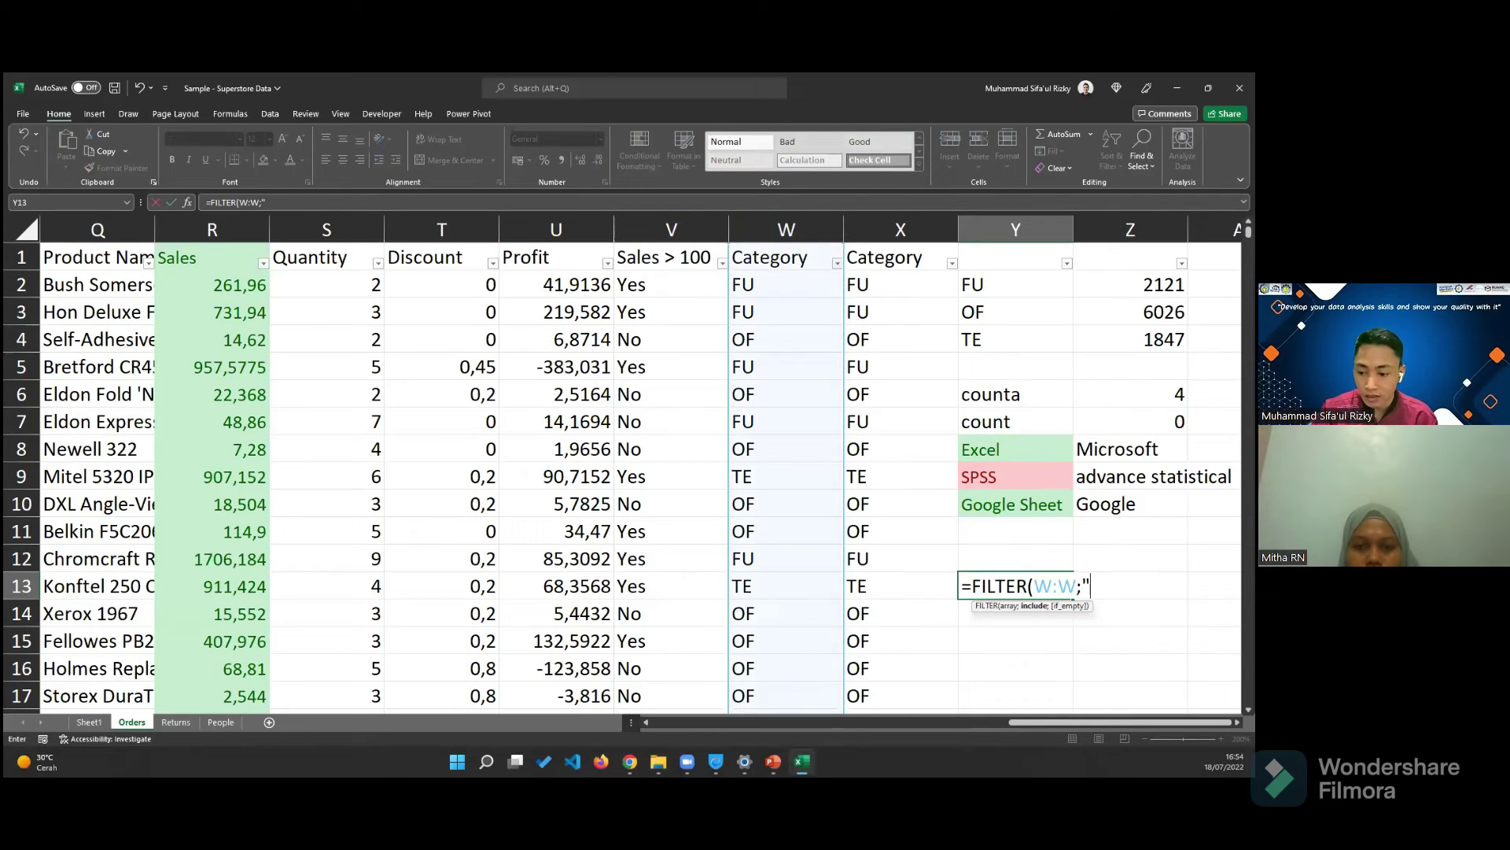
text("FU"))
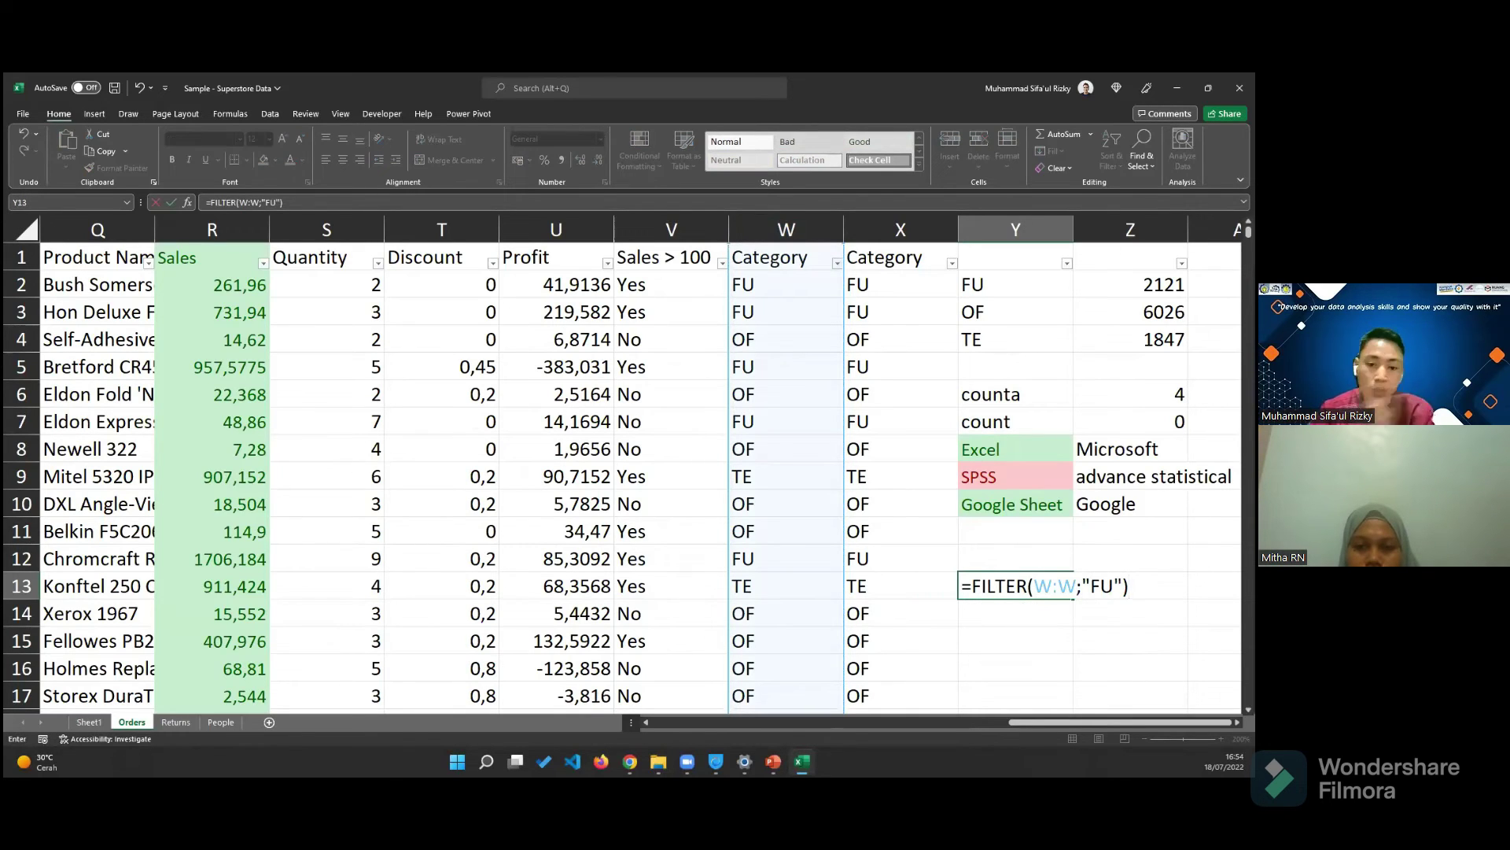
key(Return)
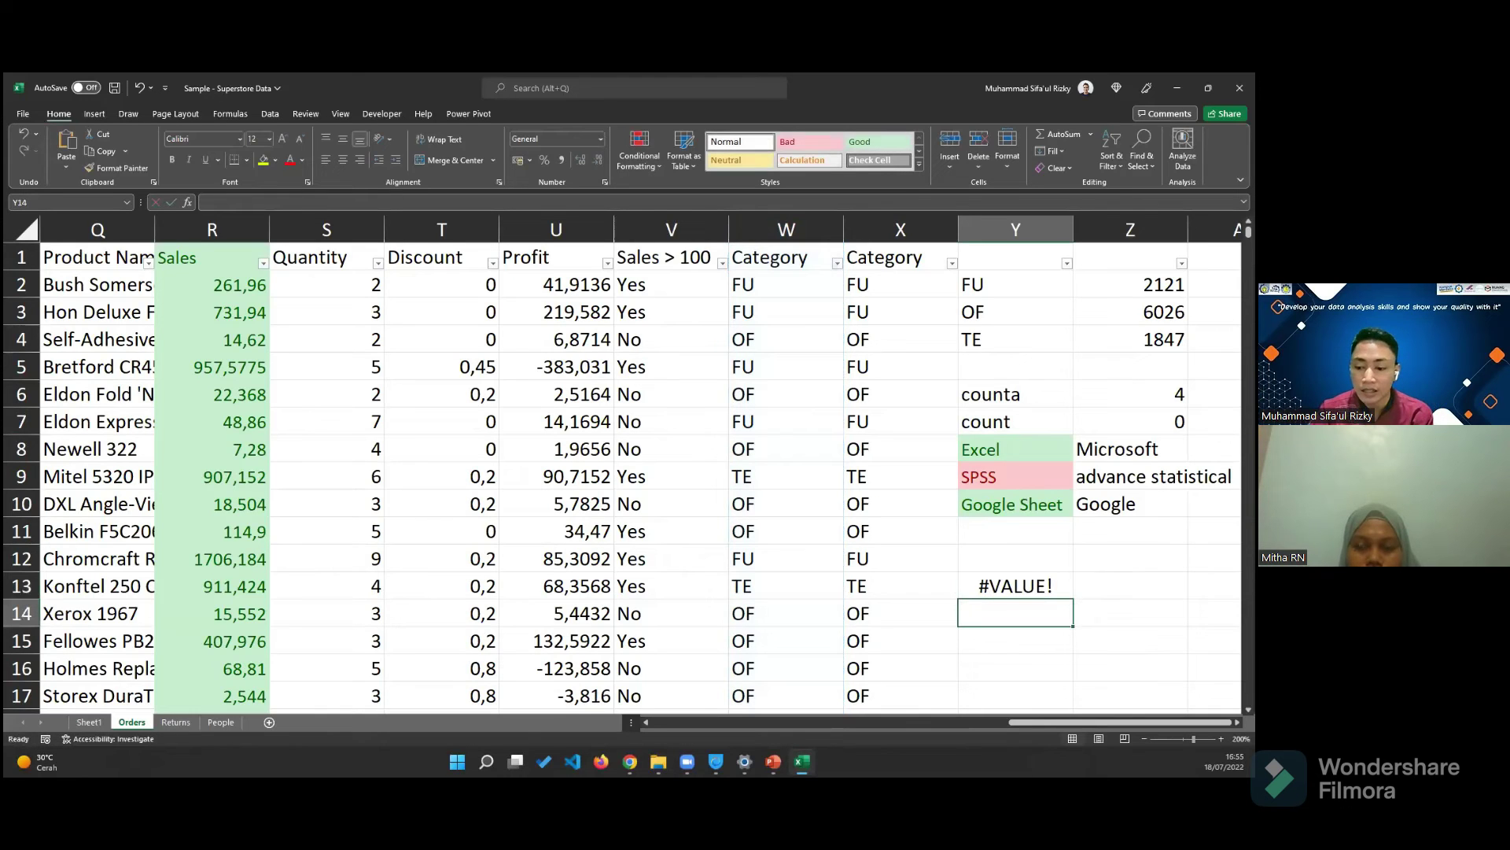
- Delete the FILTER formula from Y13, leaving the cell empty
double_click(1027, 596)
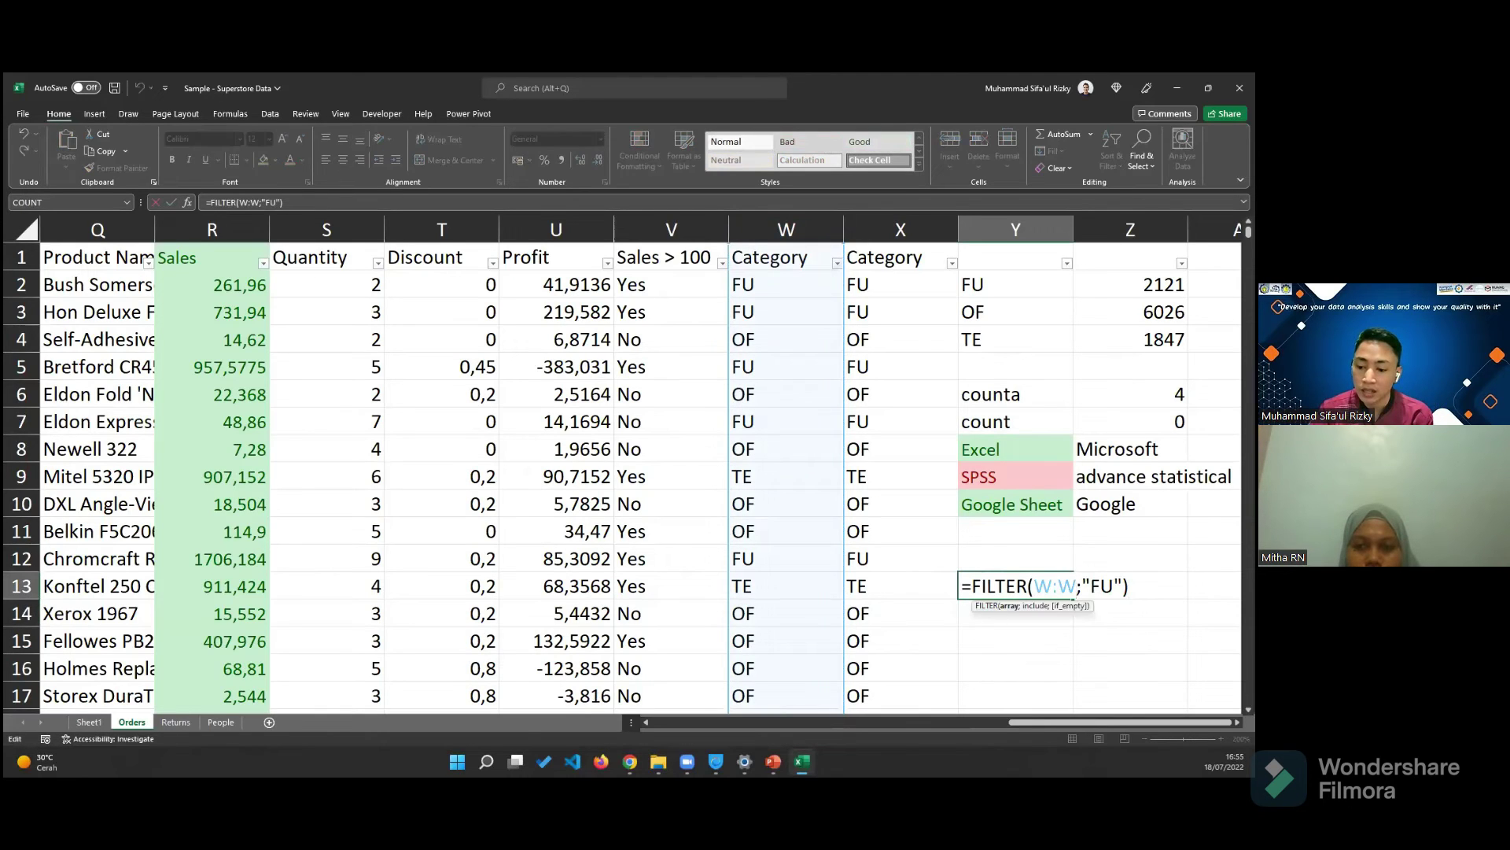
click(1083, 586)
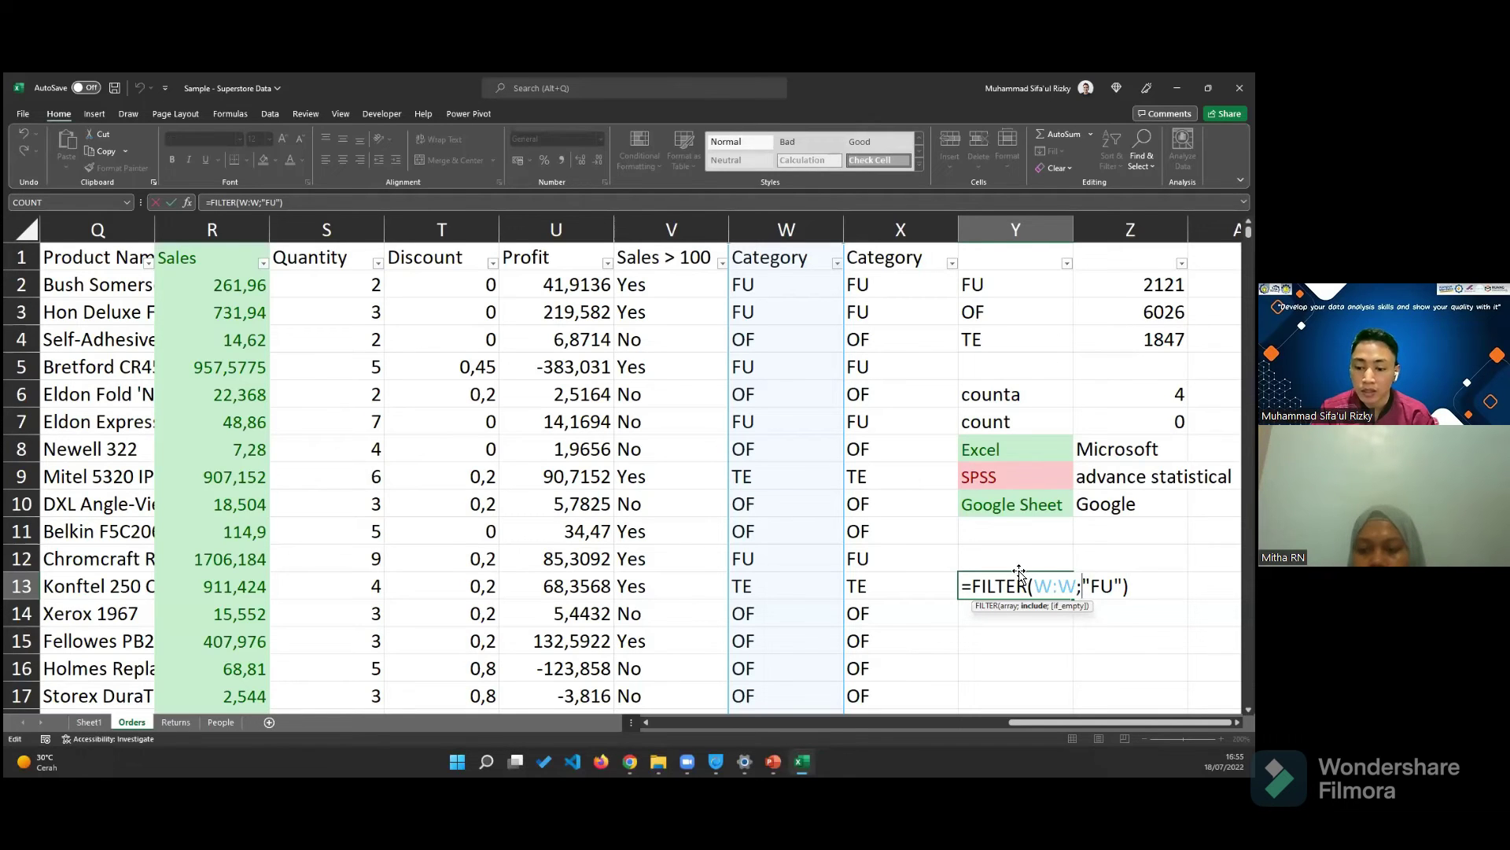
drag(1130, 586, 963, 582)
key(BackSpace)
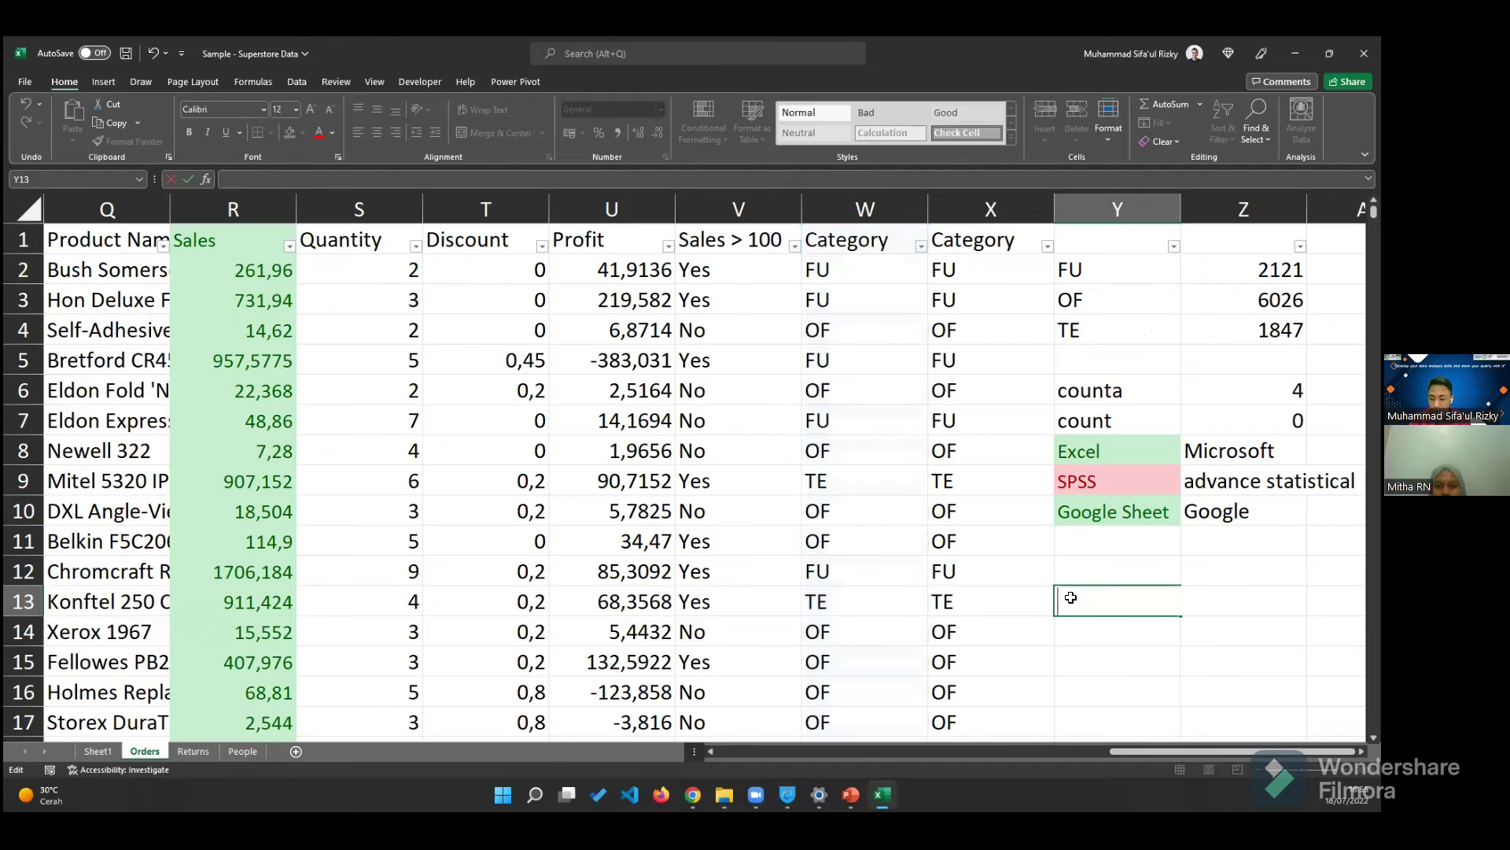
key(Return)
click(1110, 600)
- Examine the Excel and Google Sheet entries in Y8 and Y10 of the tool list
click(1139, 513)
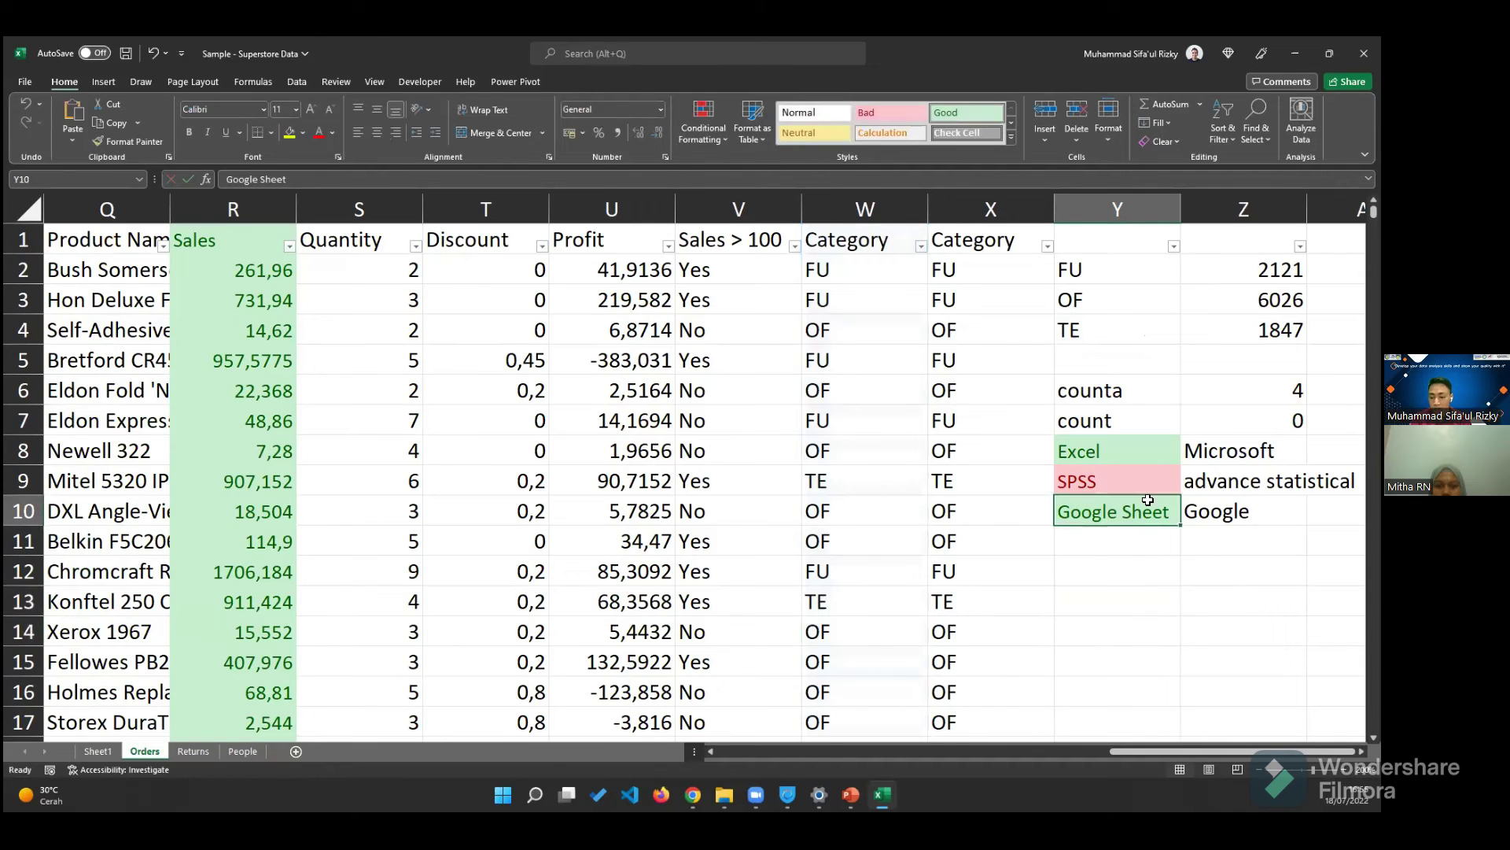
click(1151, 454)
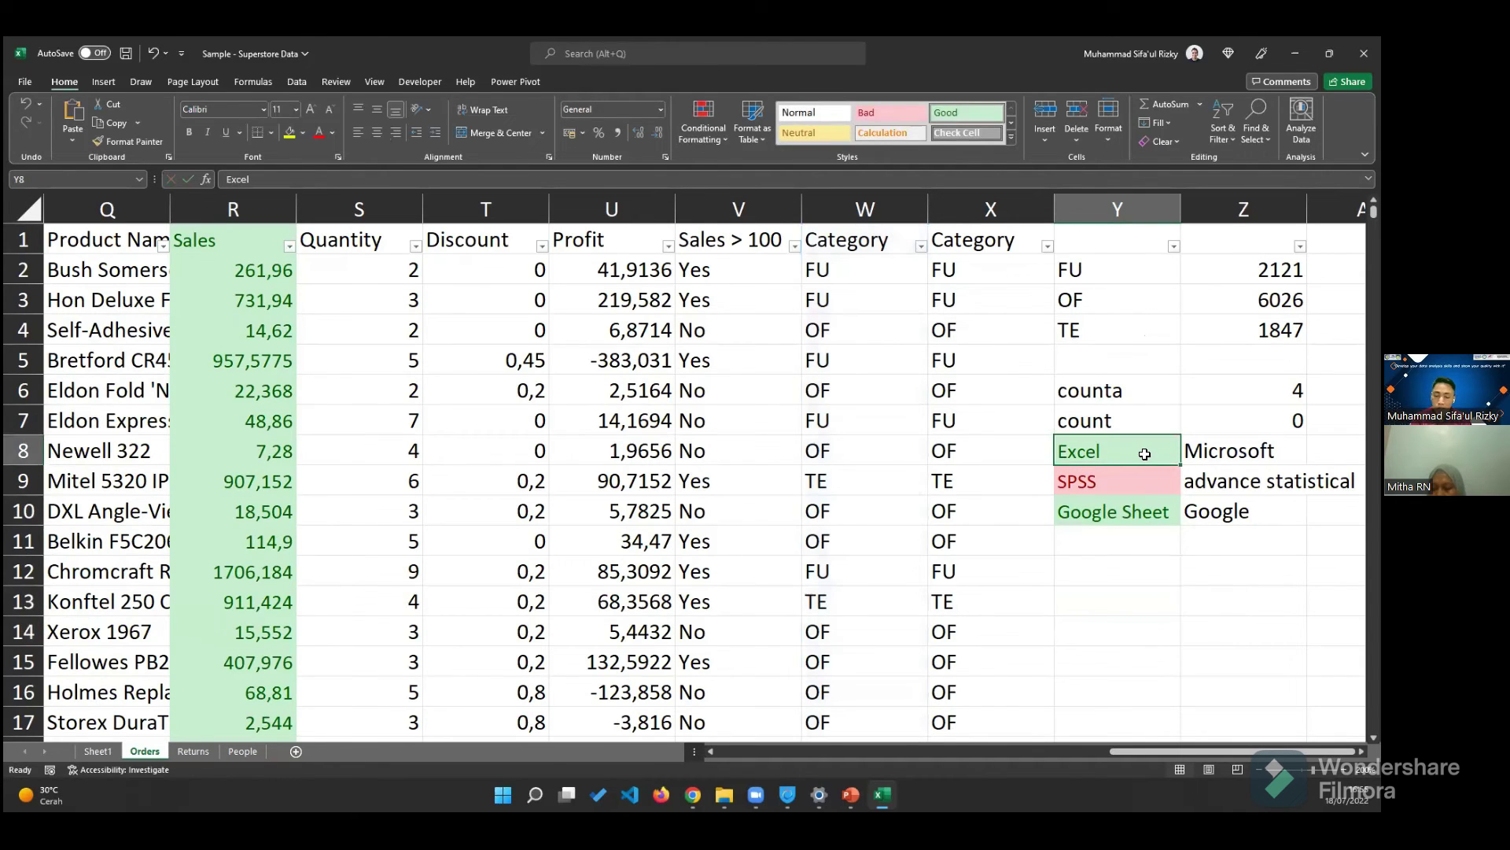
click(1142, 513)
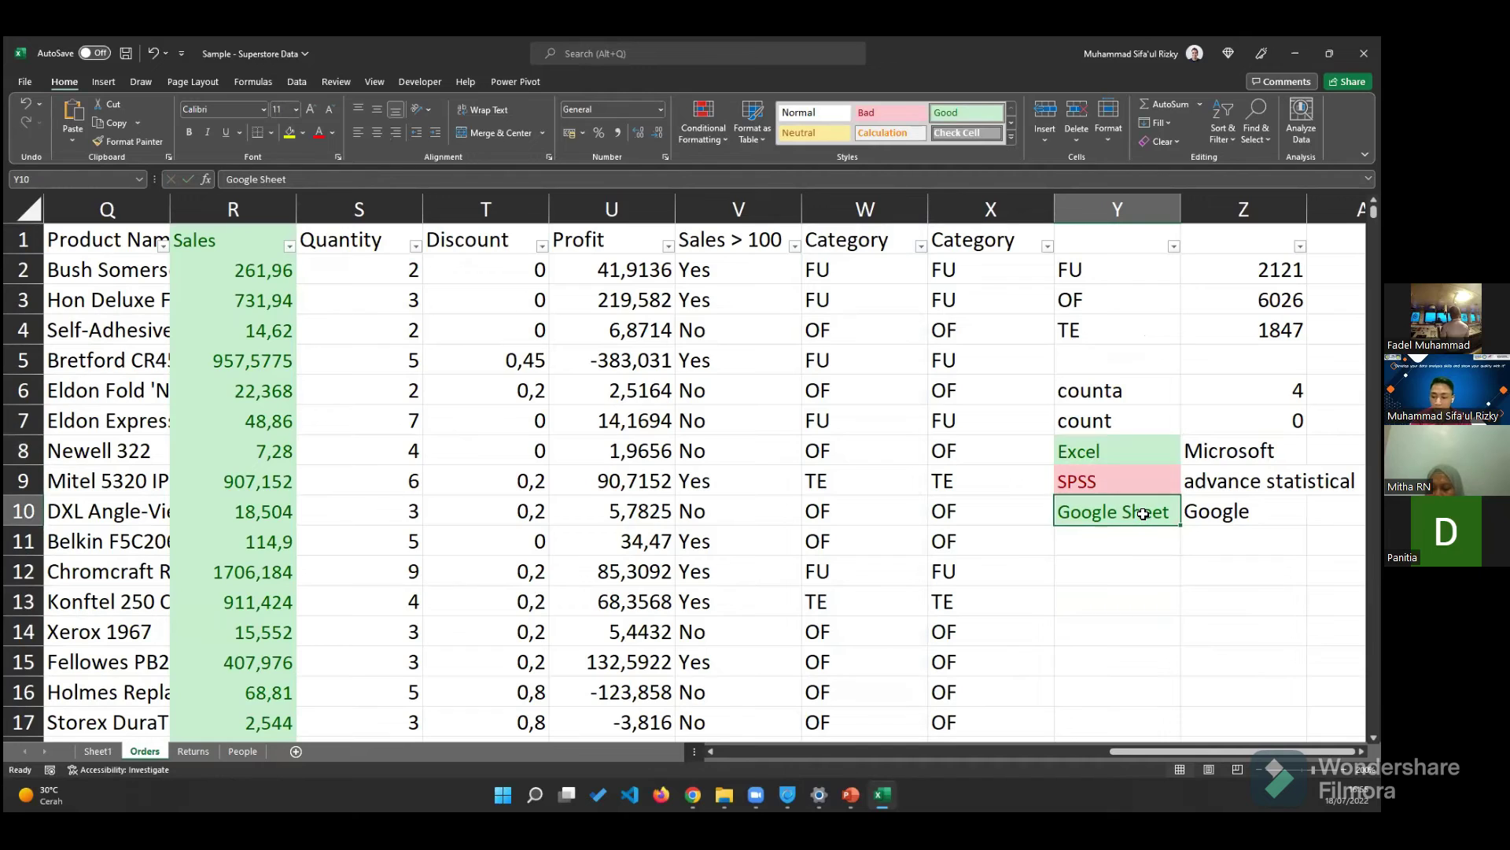
click(1151, 449)
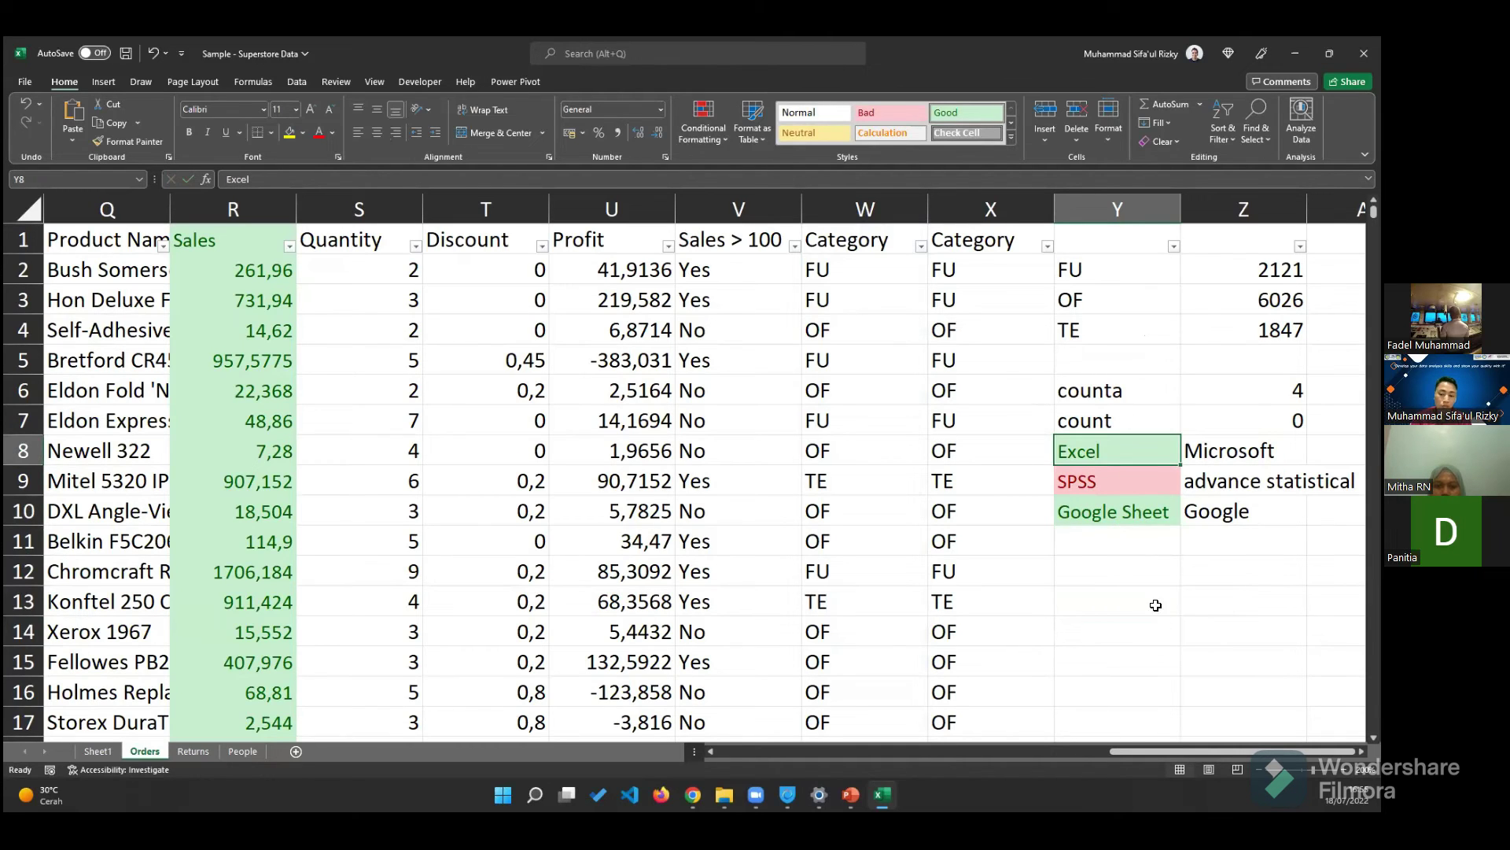
click(1150, 577)
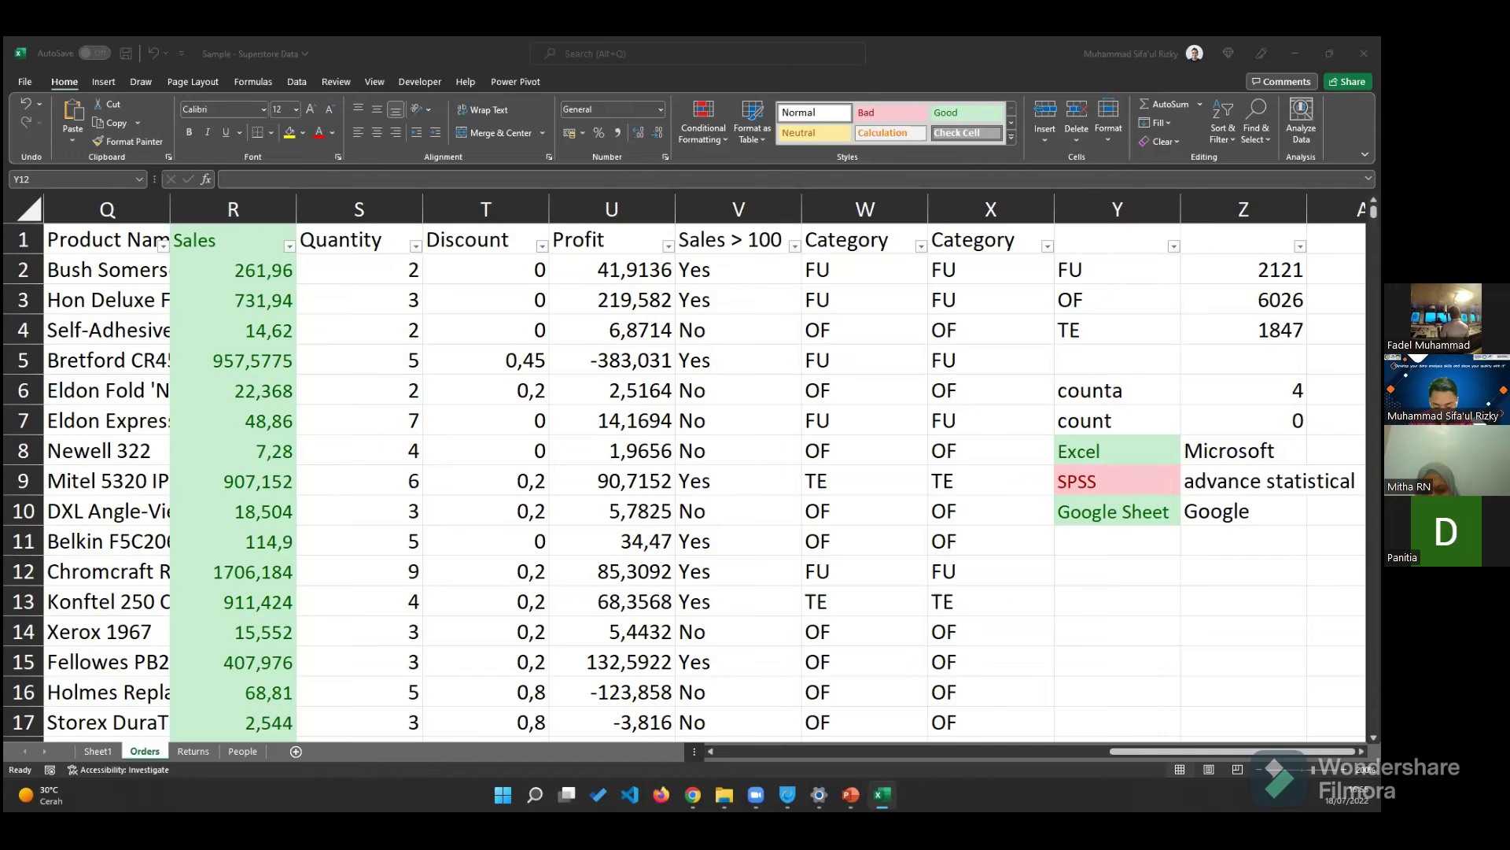
double_click(1145, 453)
click(1134, 535)
click(1117, 429)
click(1123, 455)
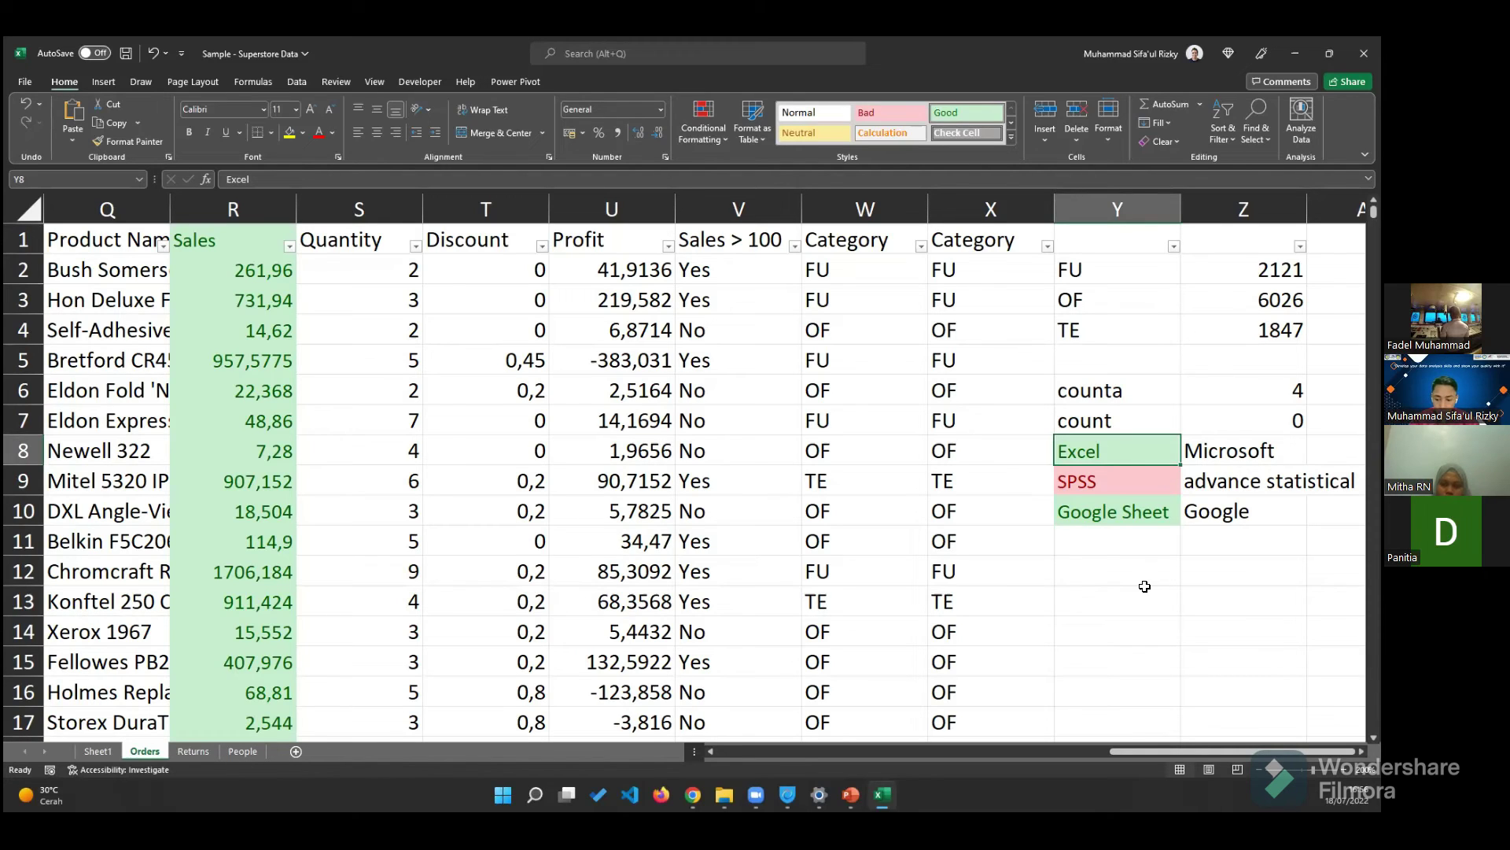
- Start a numbered list below the tool list with "1." in Y13 and "basic excel" in Z13
click(1145, 595)
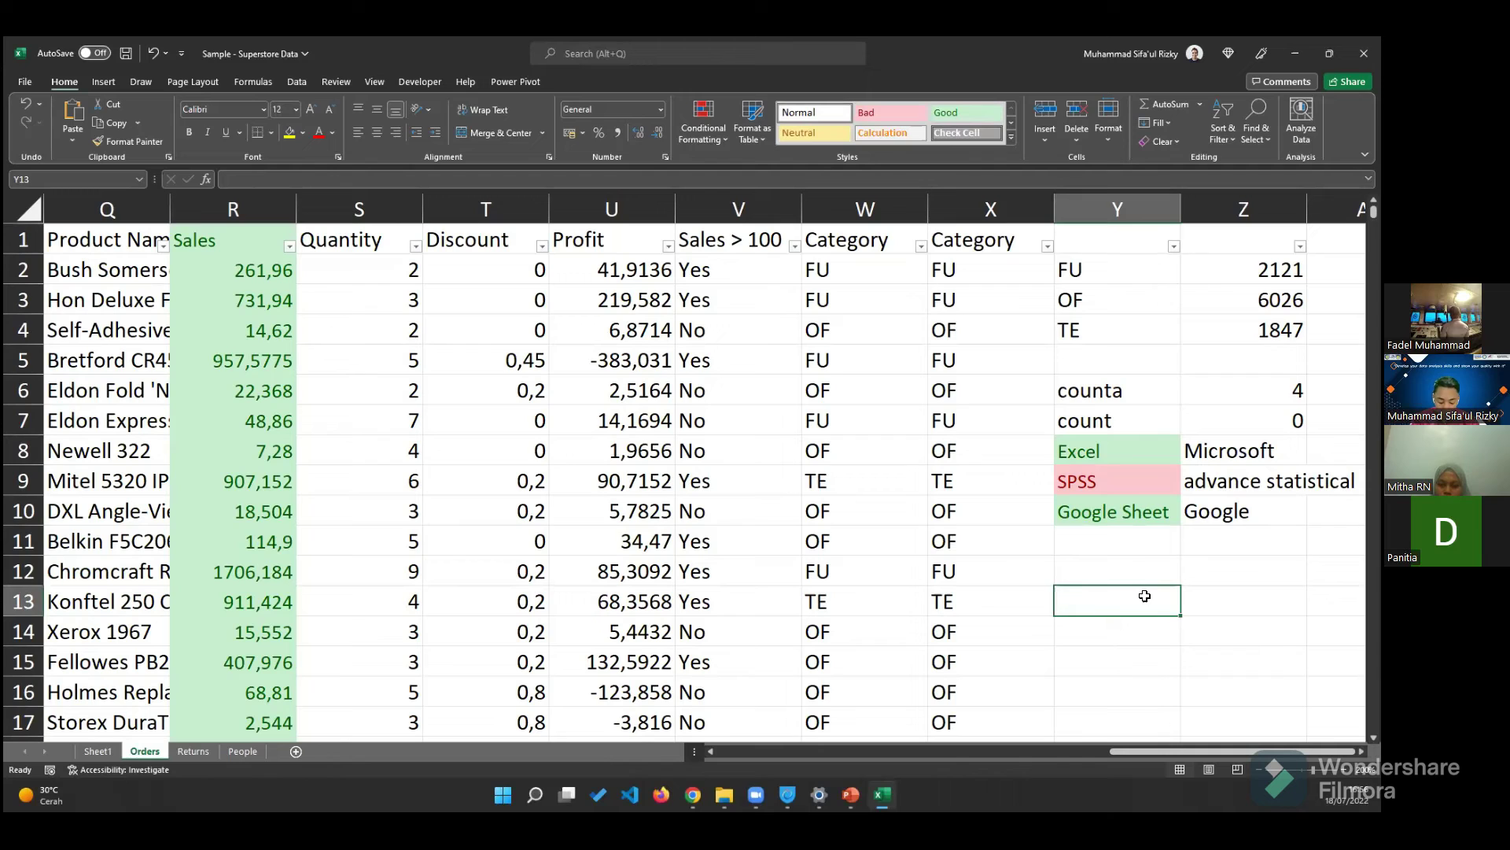
text(1.)
key(Tab)
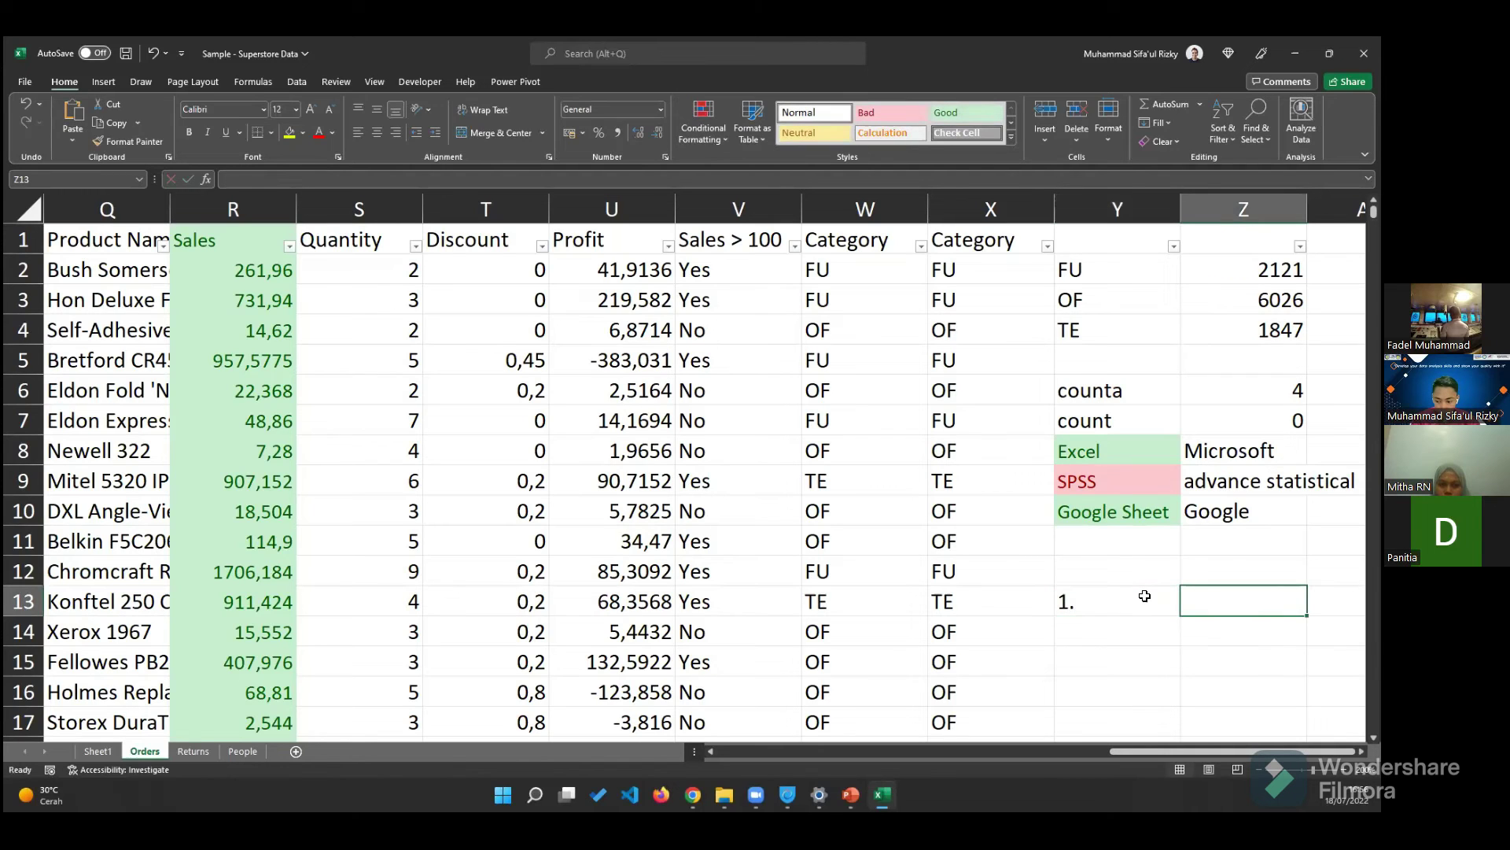
text(basic excel)
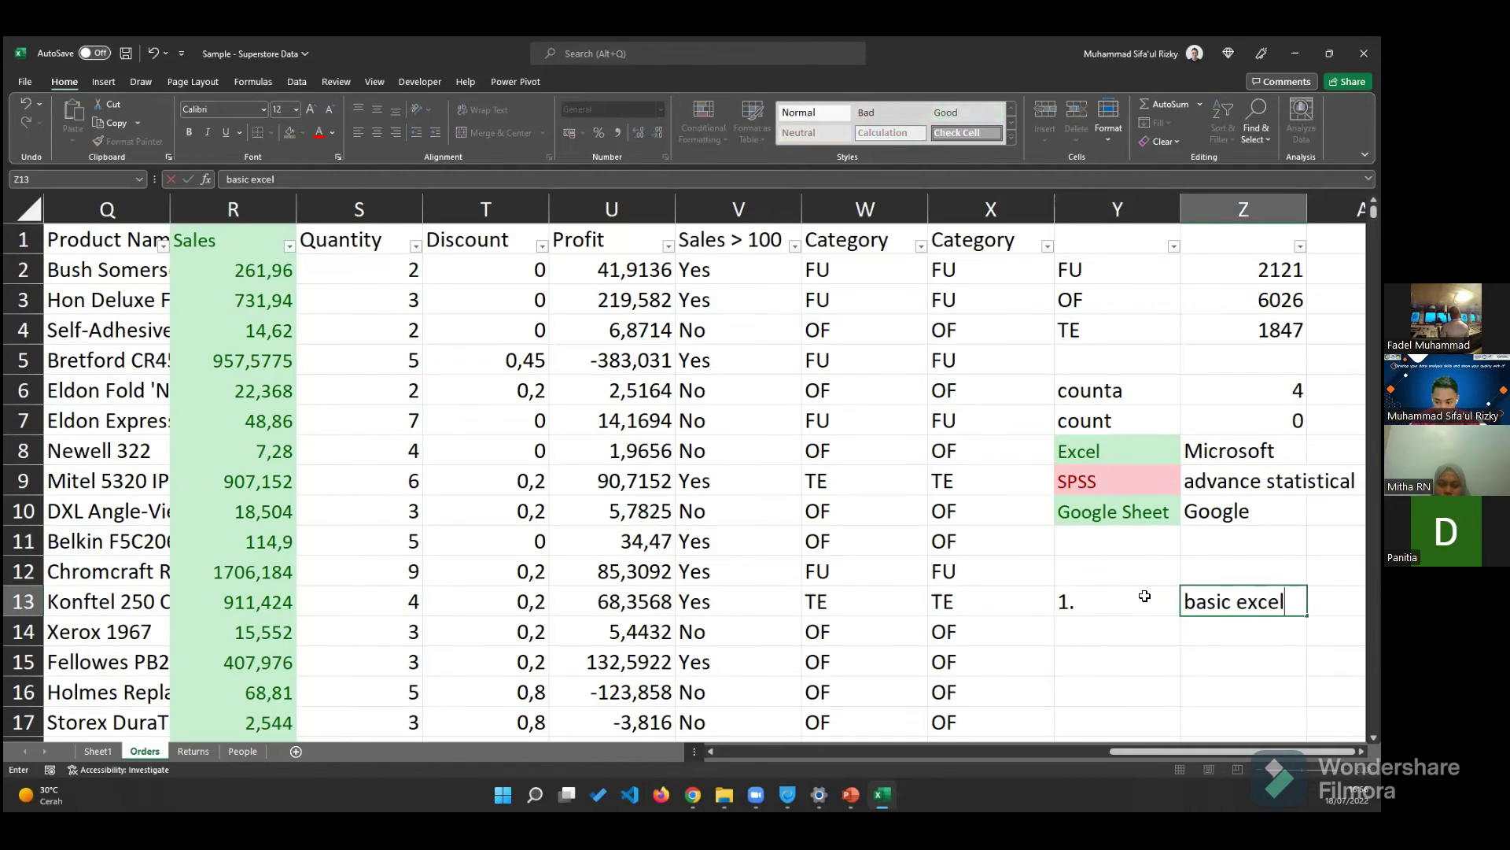
key(Return)
key(Left)
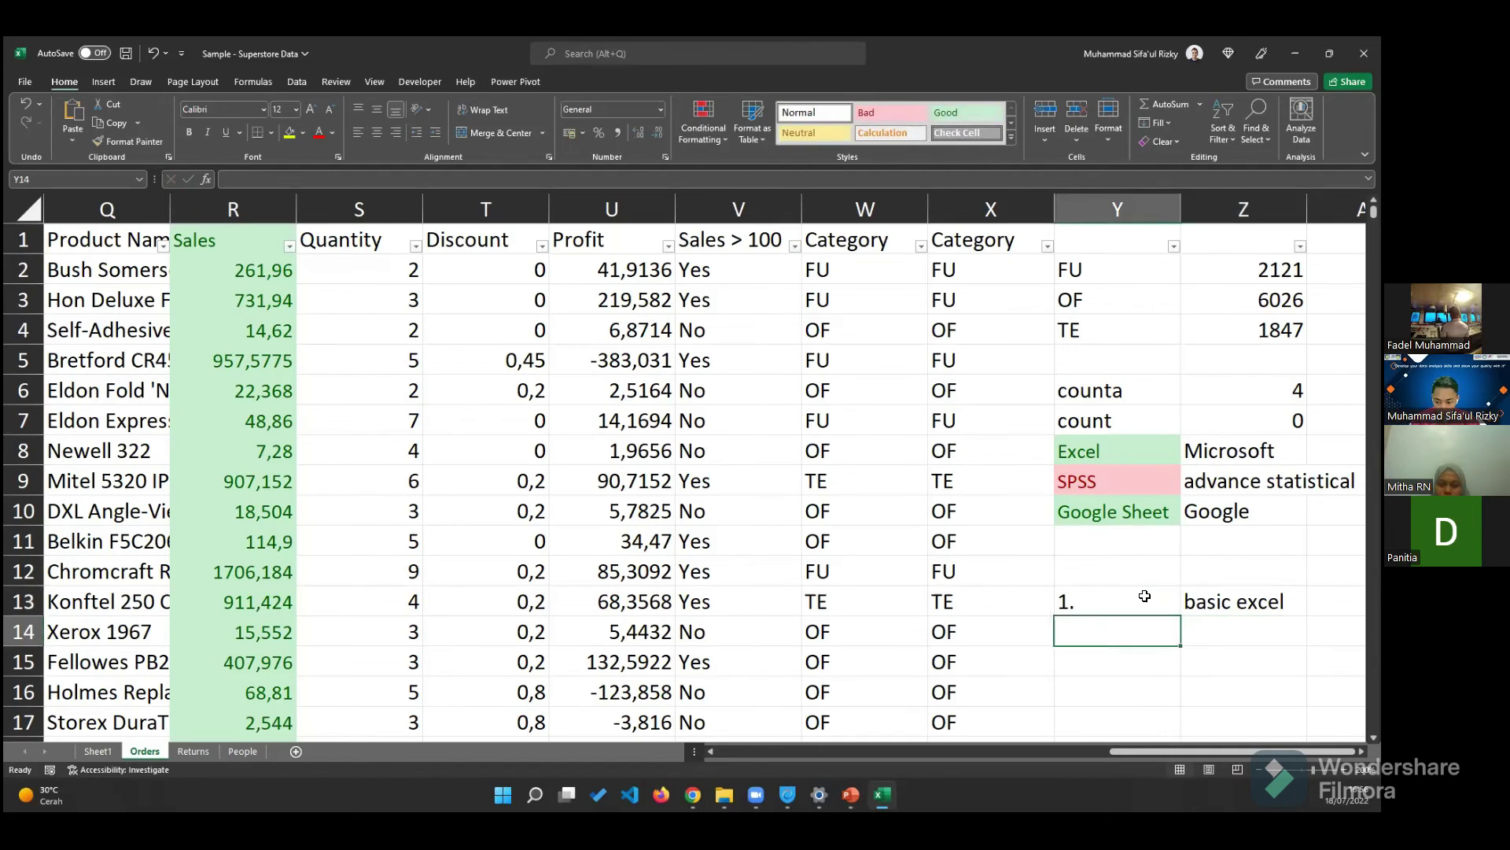
- Add the second list item with "2." in Y14 and "sertifikasi" in Z14
text(2.)
key(Tab)
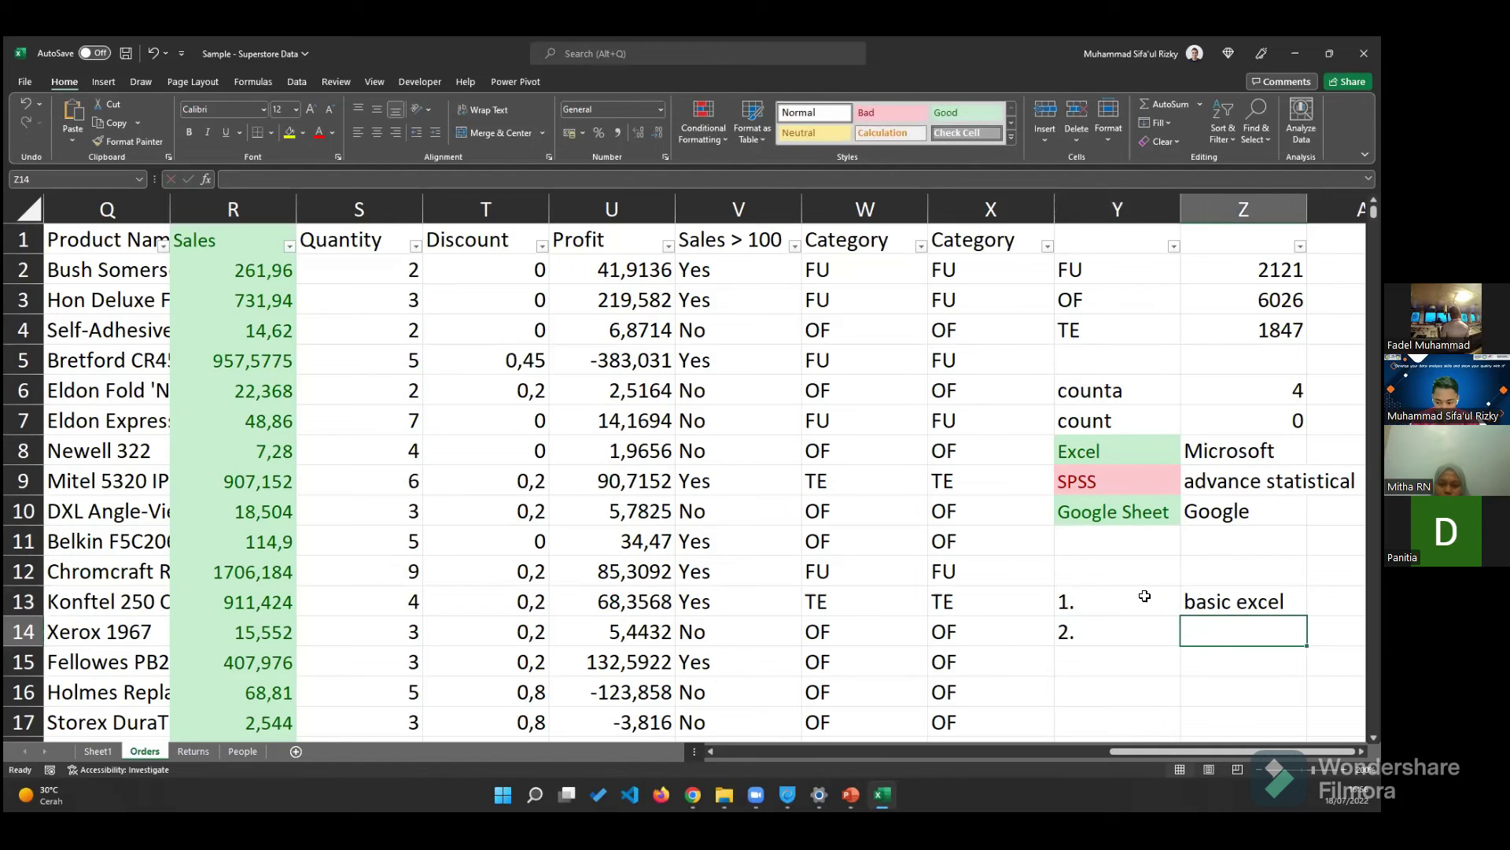
text(serti)
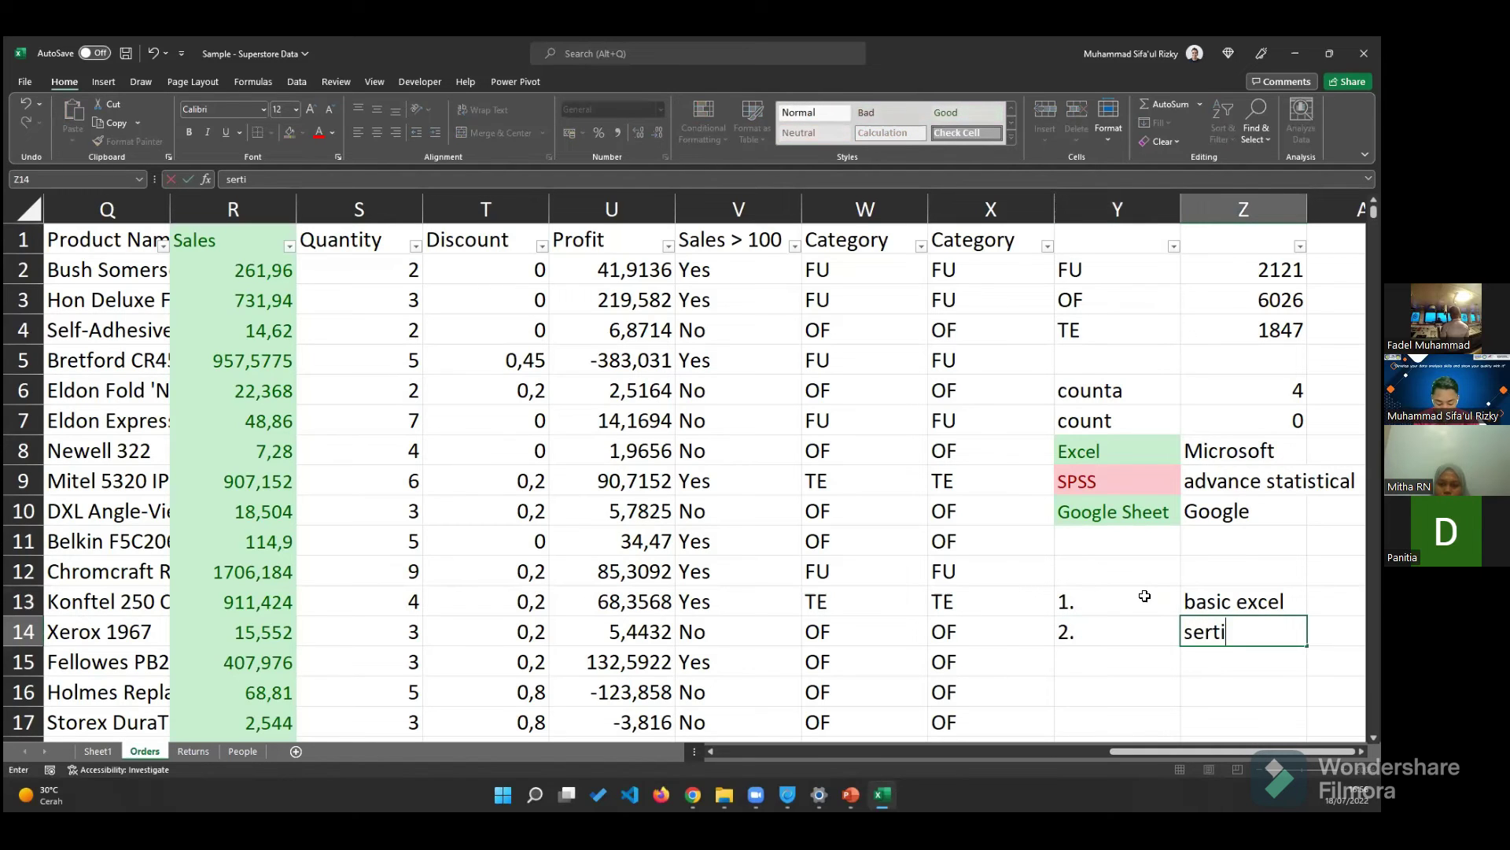
text(fikasi)
key(Return)
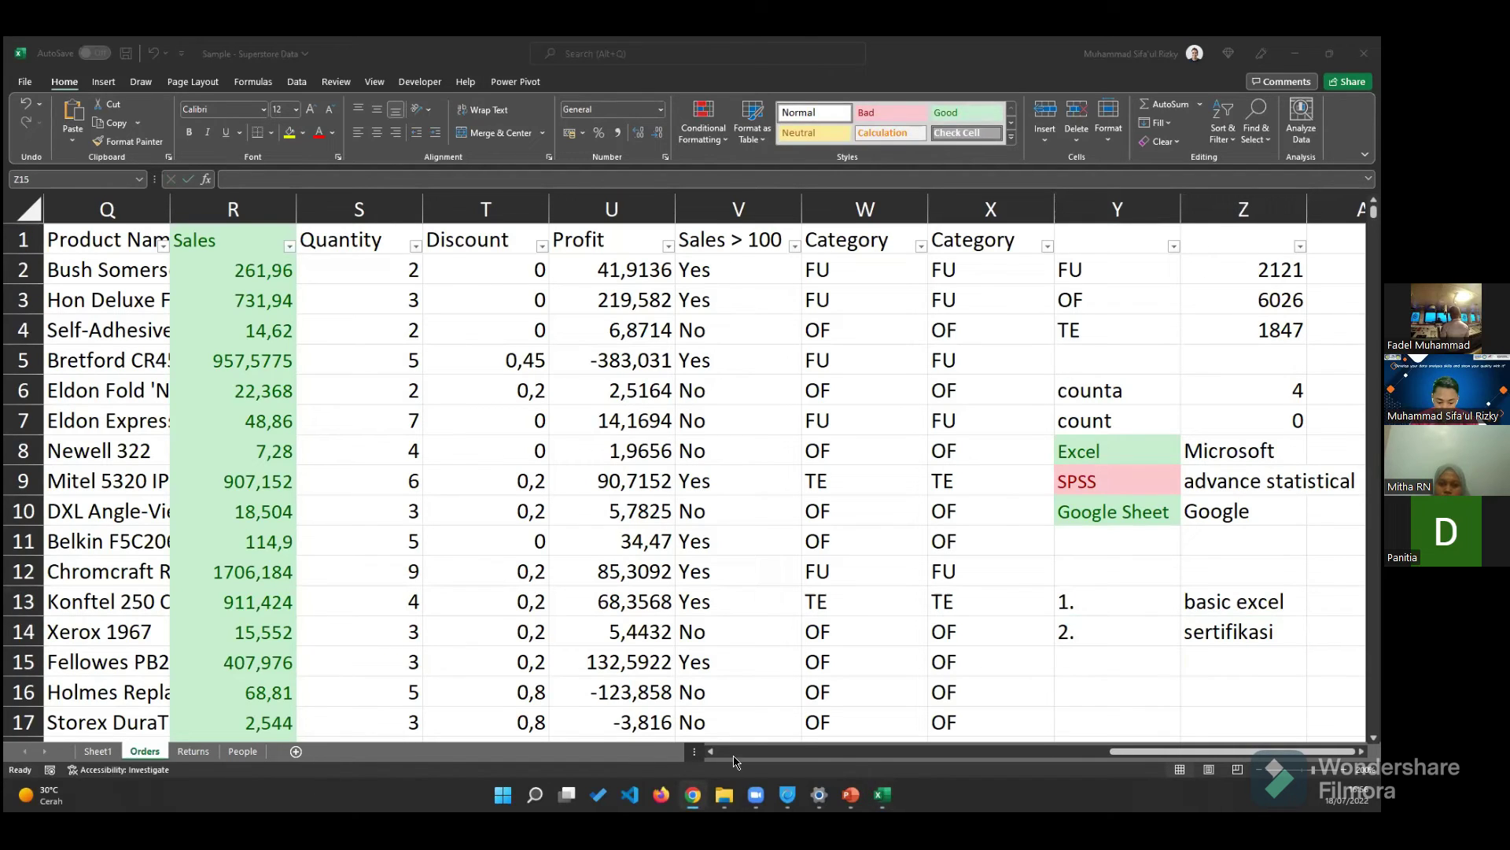
click(1213, 652)
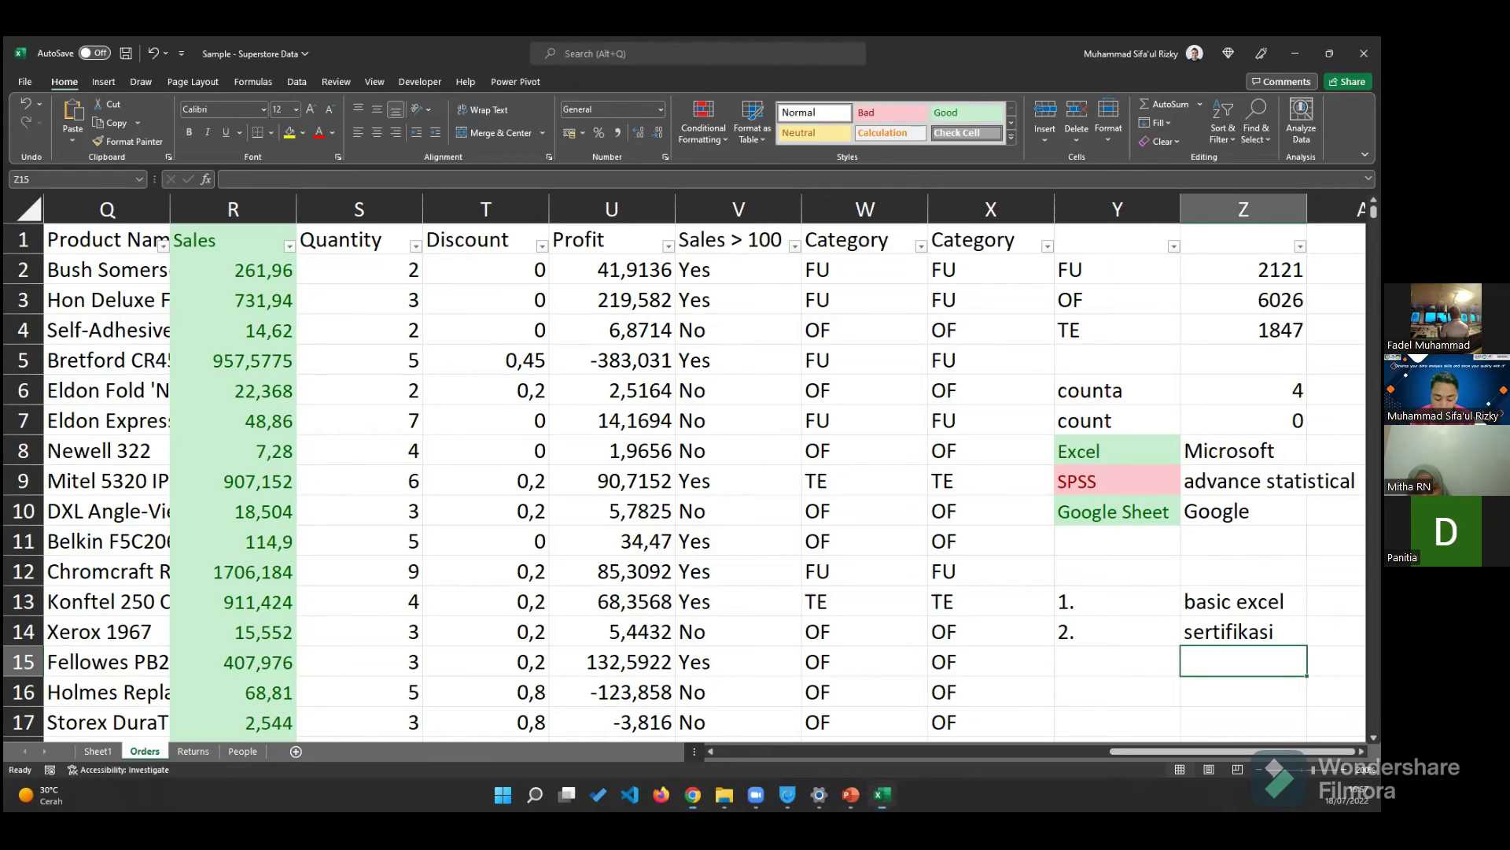
- Switch to the running PowerPoint slide show and advance to the slide about the speaker
key(alt+Tab)
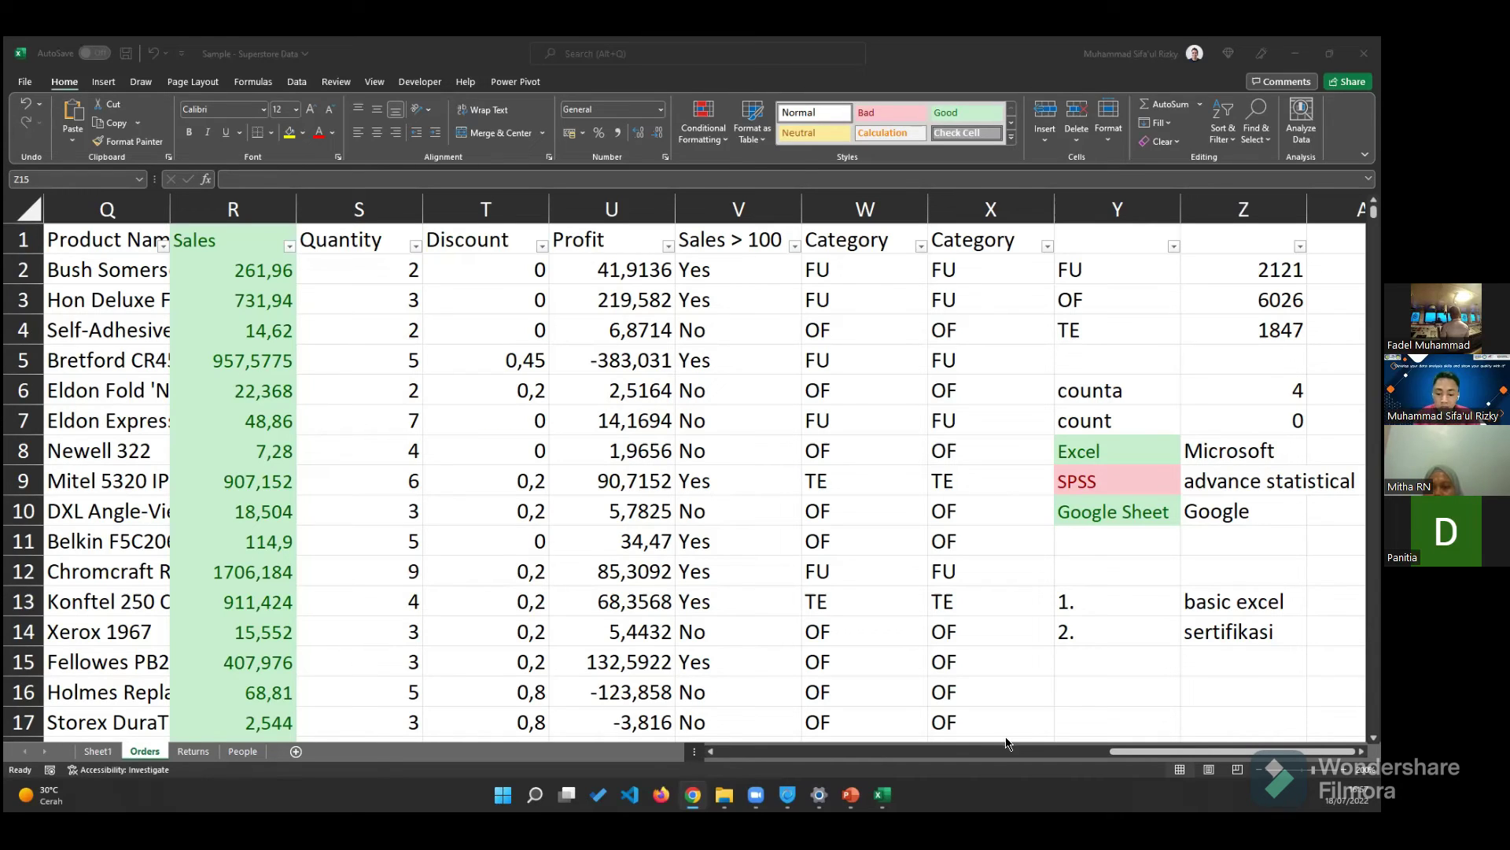
mouse_move(850, 795)
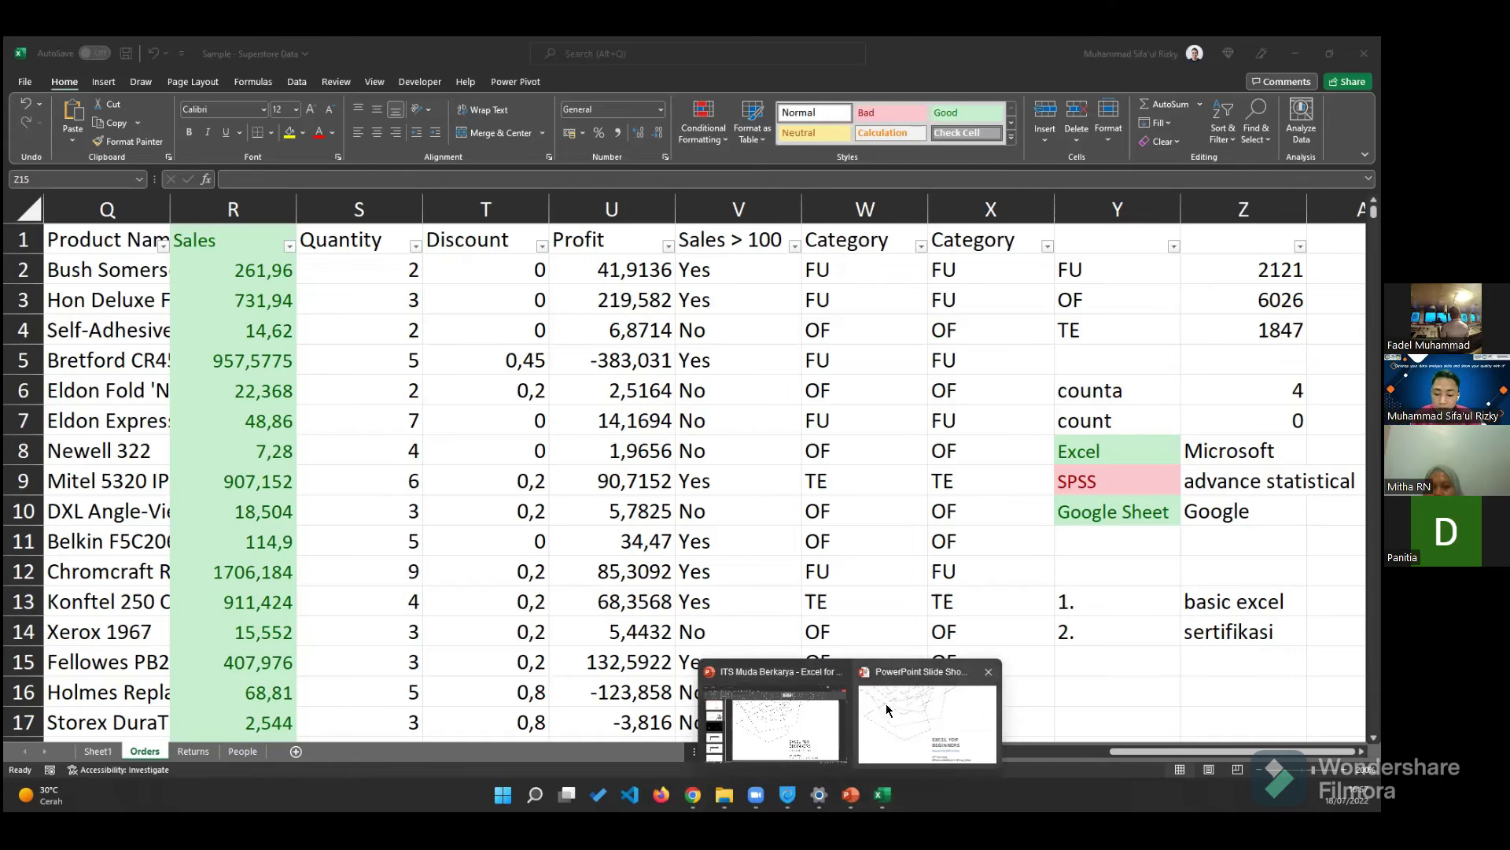
click(865, 730)
click(773, 655)
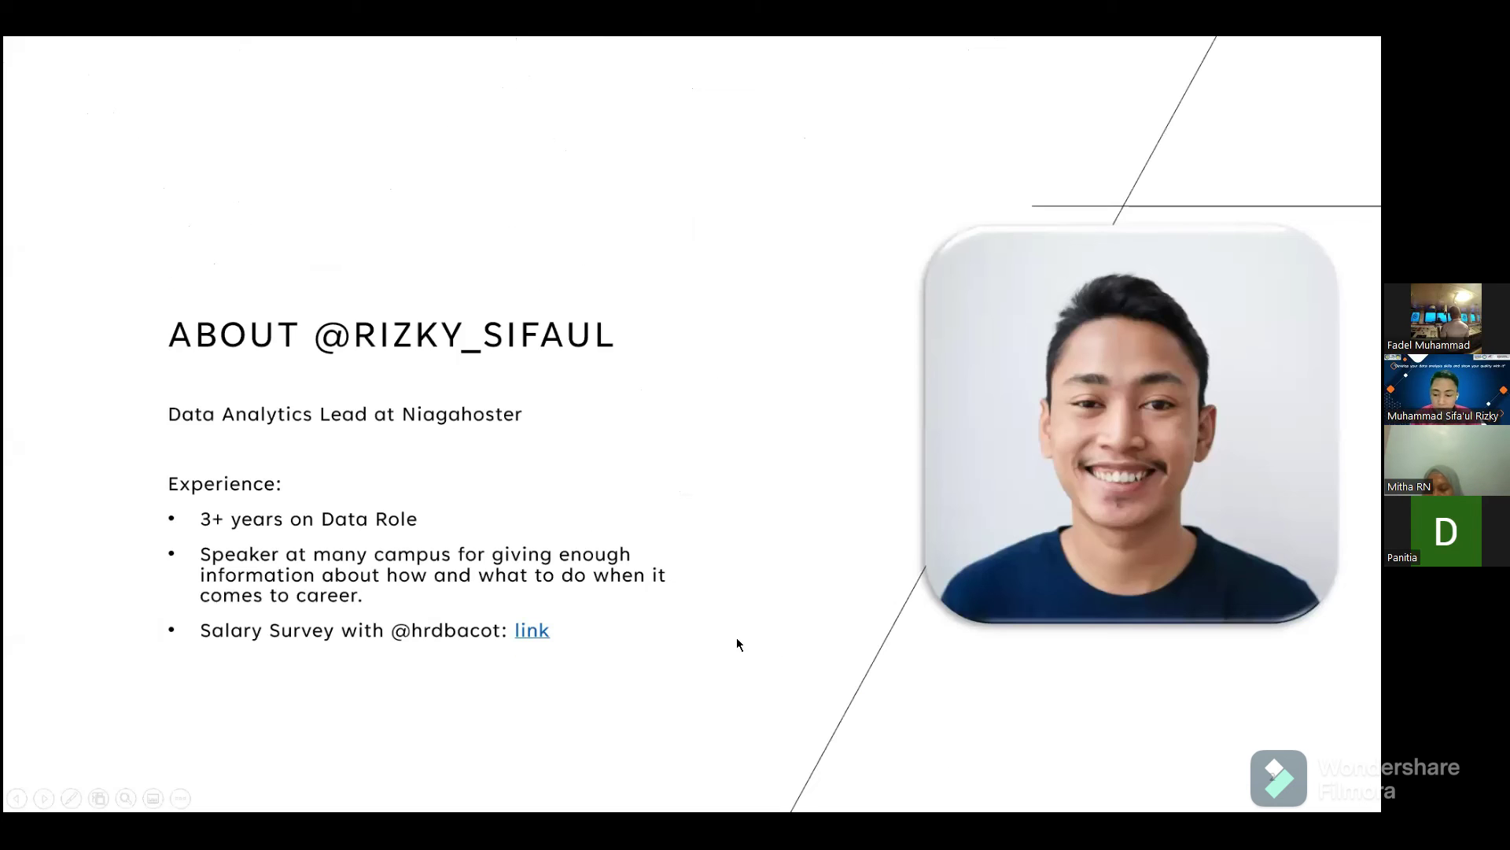
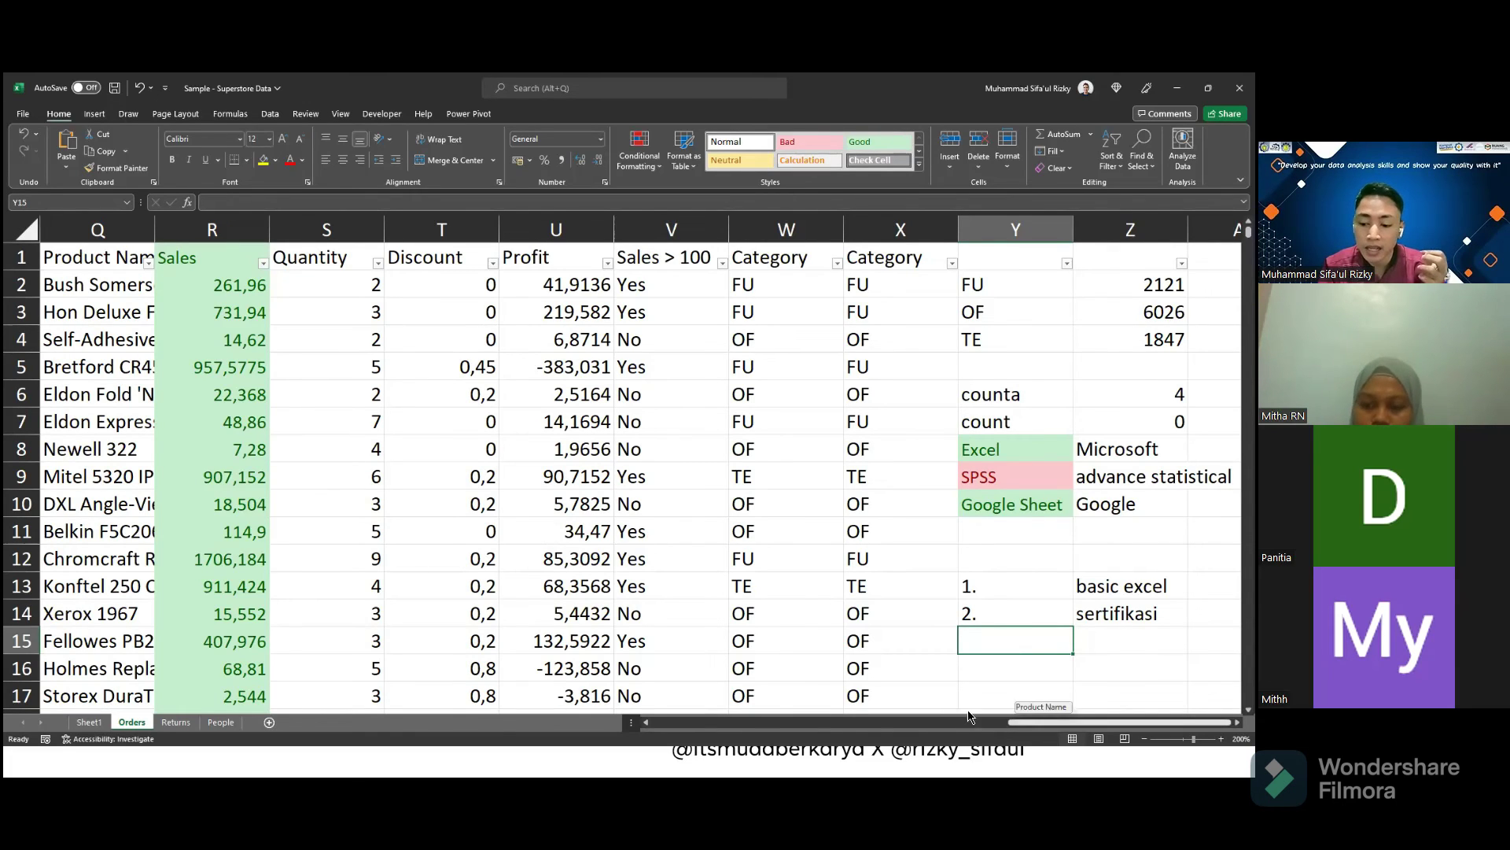
- Examine how far the Row ID column and the sheet's rows extend, going from A1 to the last rows and back
click(657, 725)
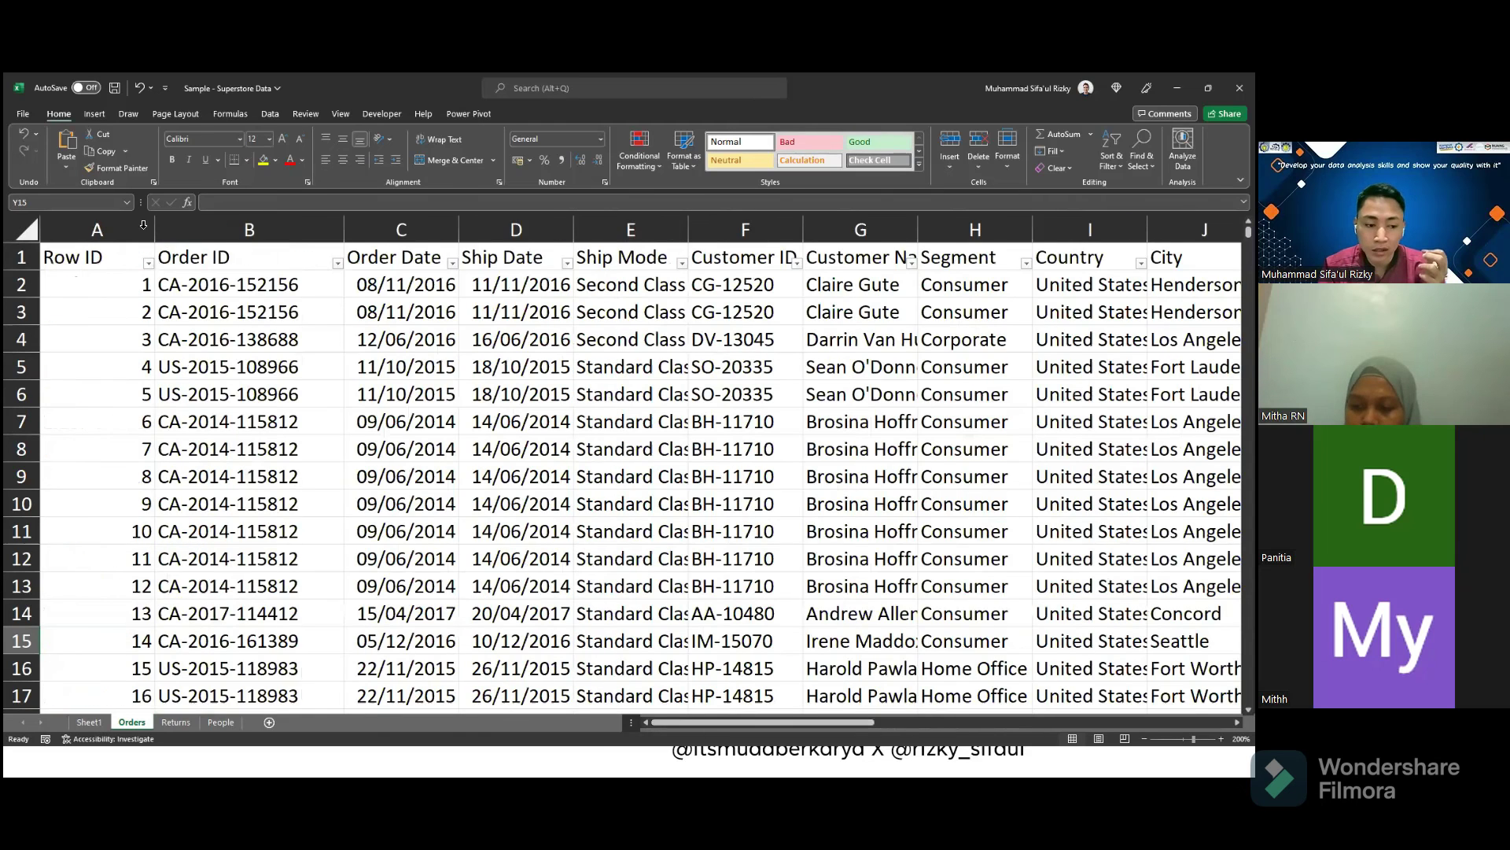
click(82, 258)
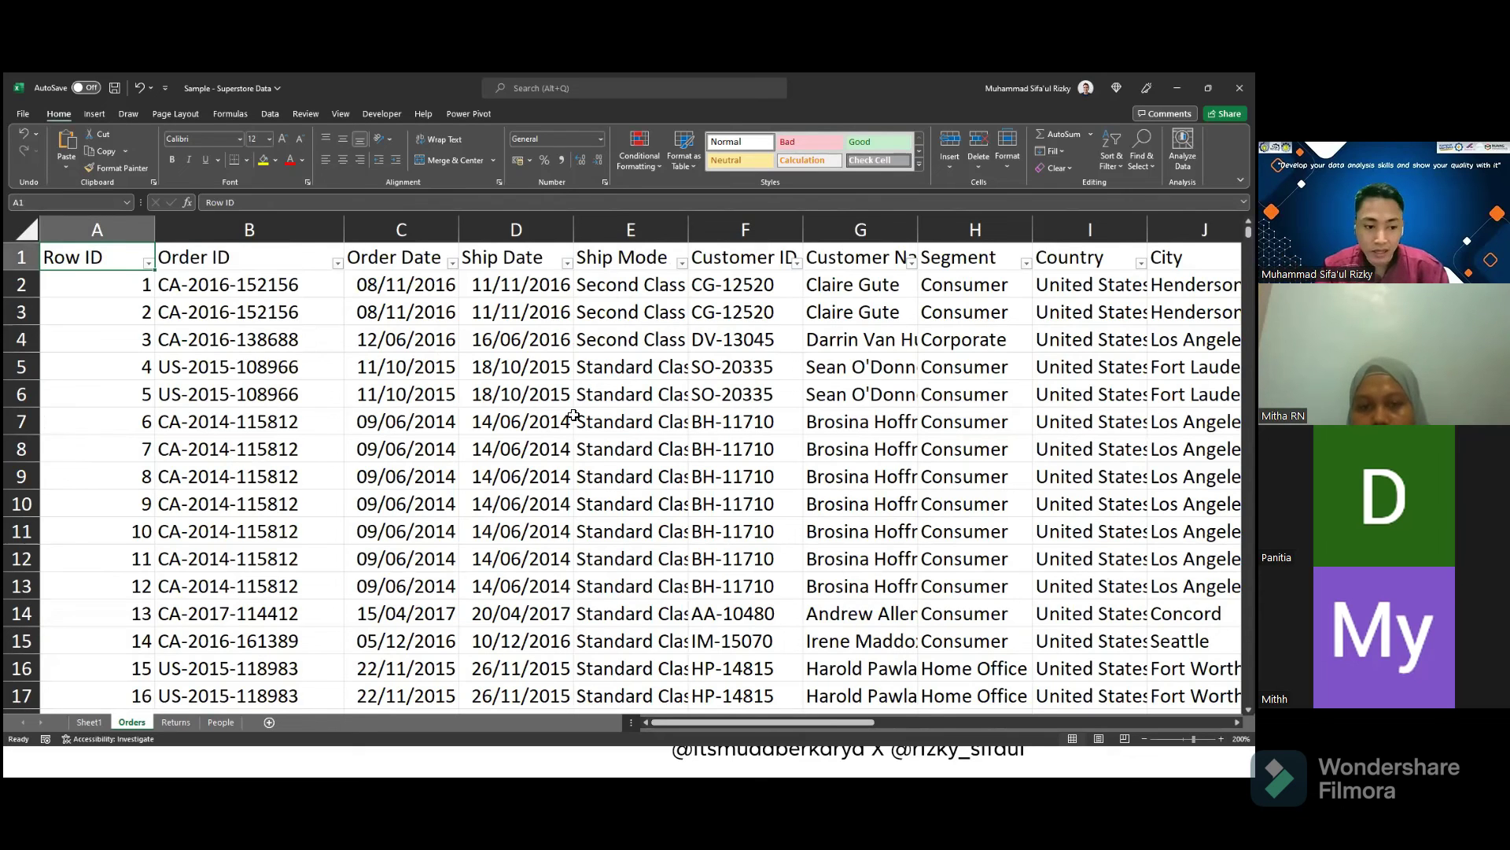
key(ctrl+Down)
key(ctrl+Down)
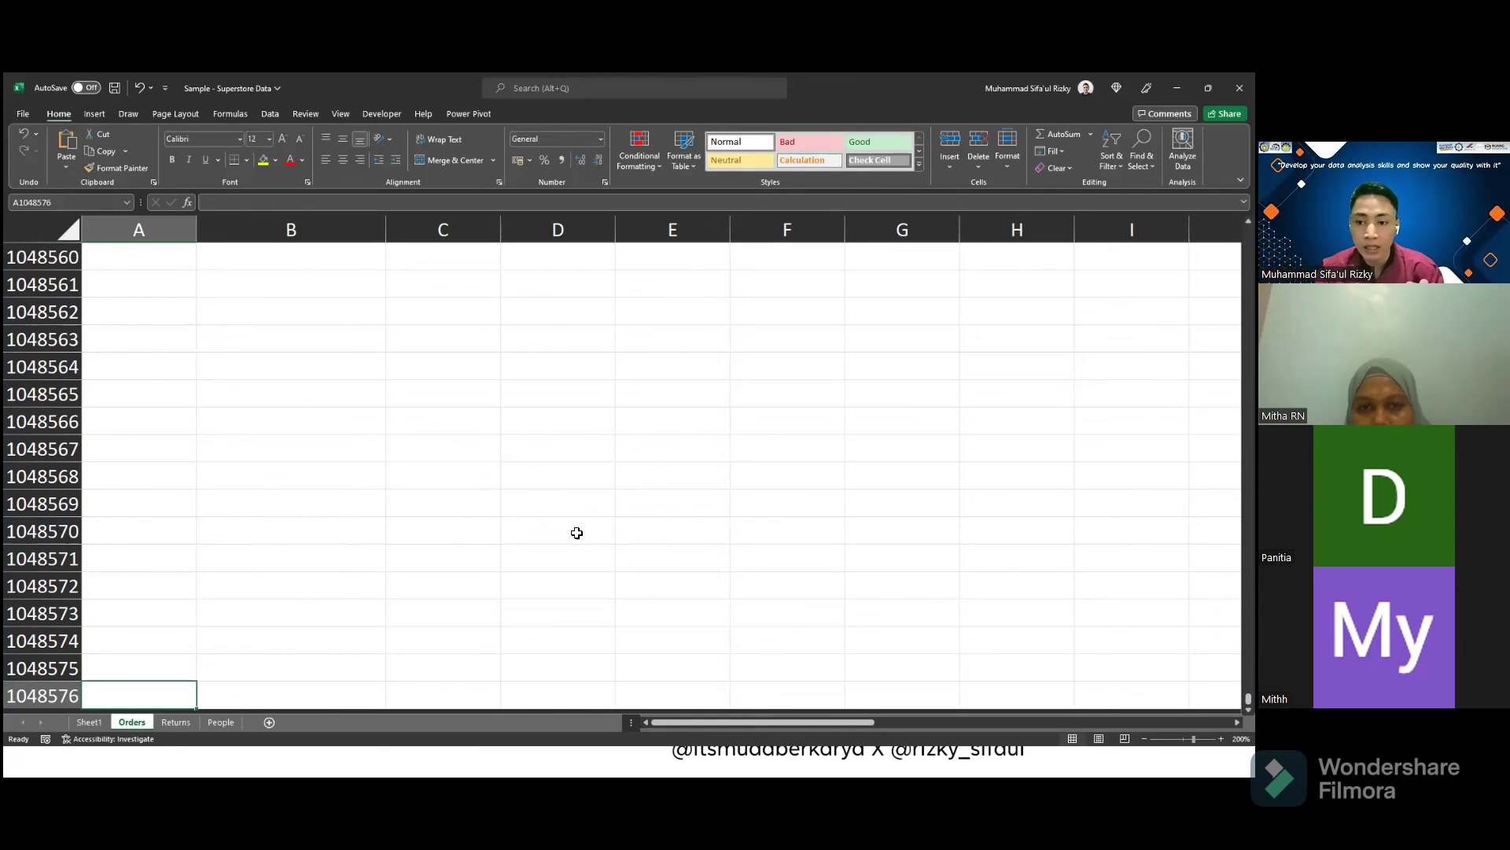
key(ctrl+Up)
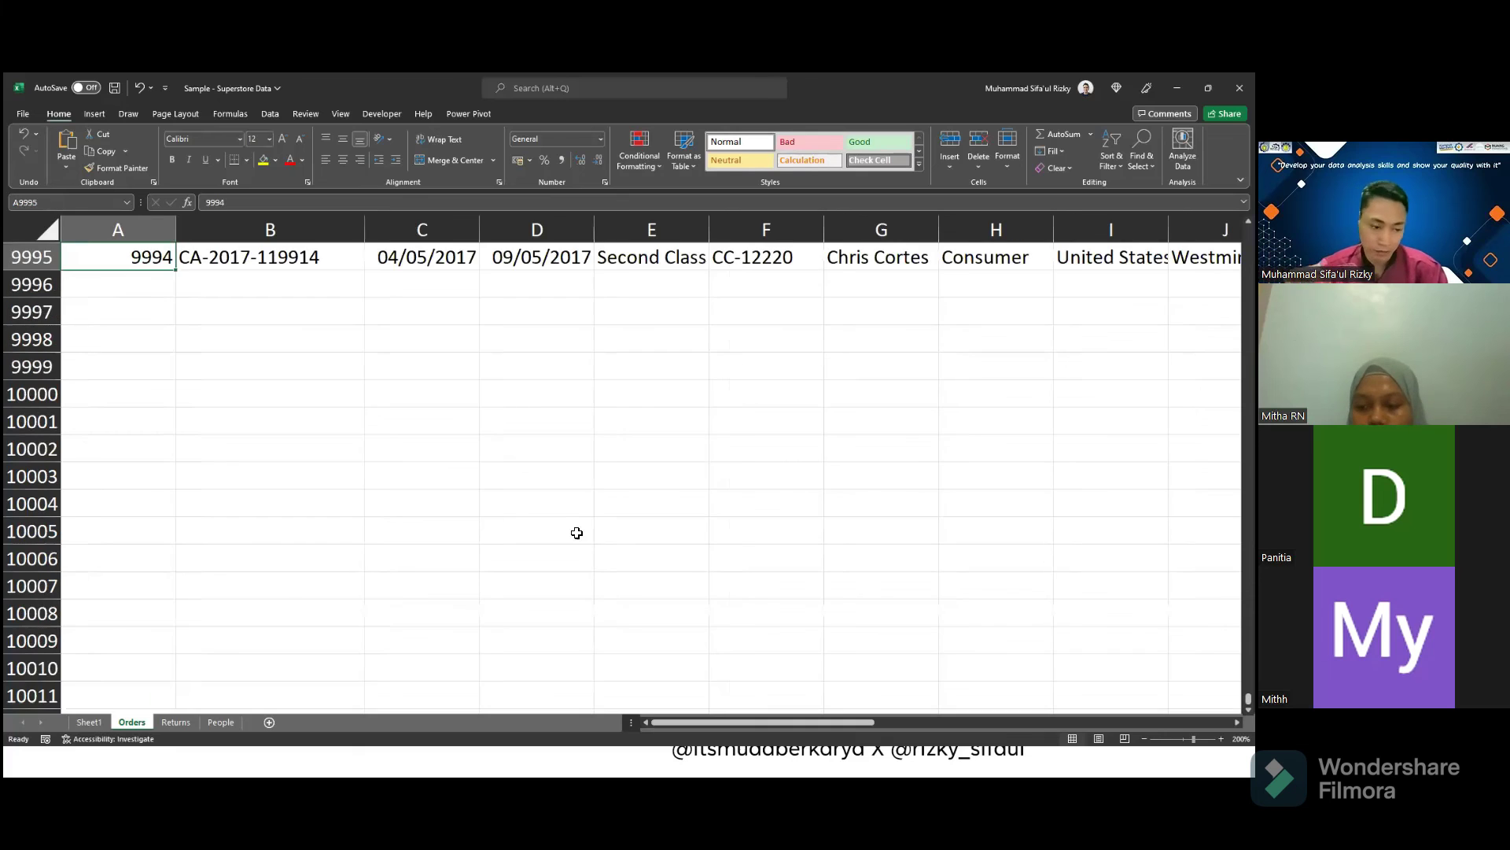
key(ctrl+Up)
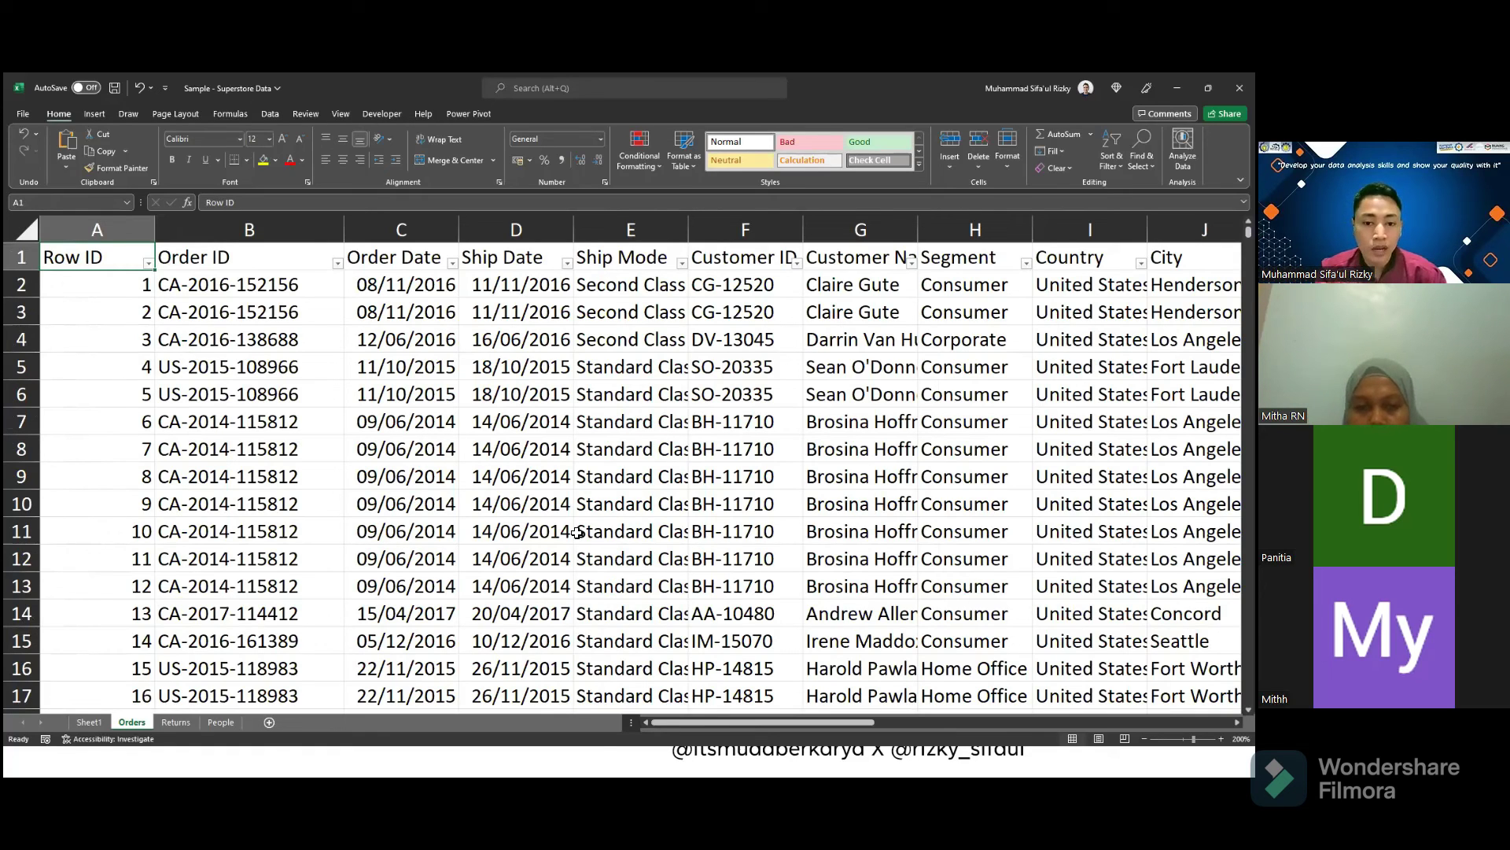
key(ctrl+Down)
key(ctrl+Down)
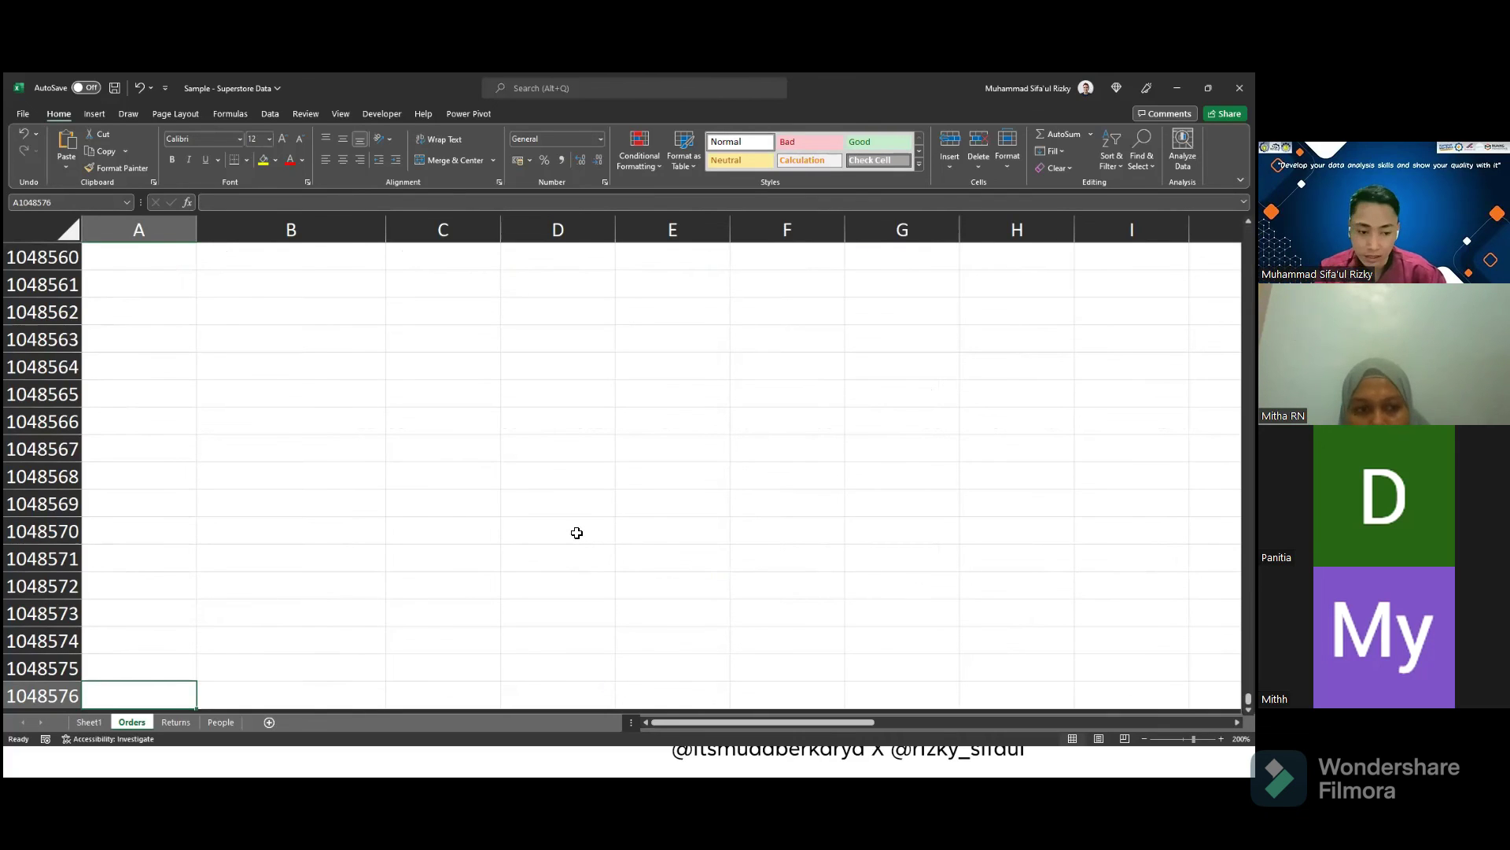
key(ctrl+Up)
key(ctrl+Up)
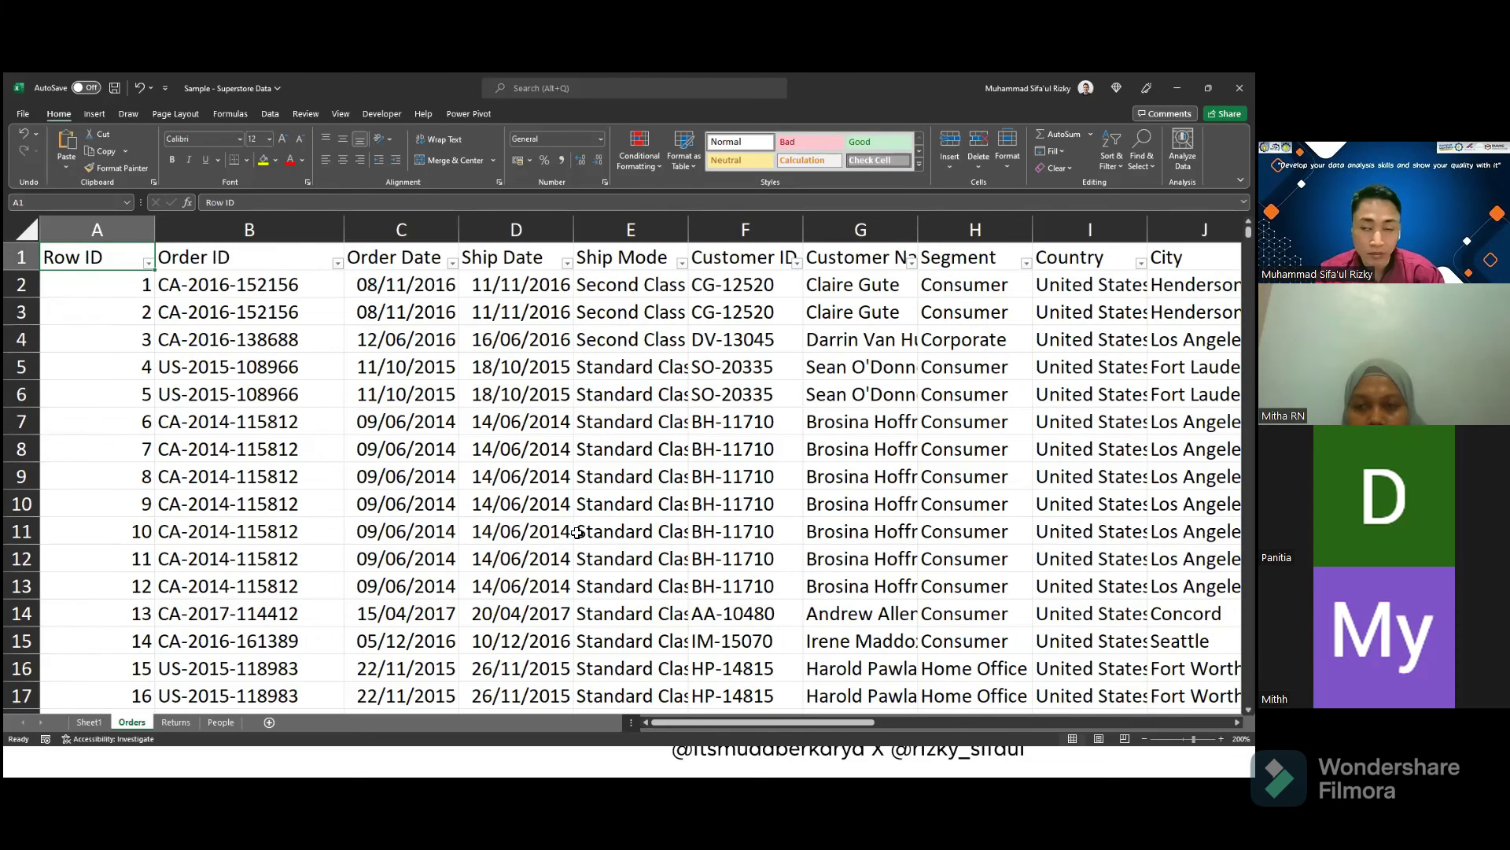
key(ctrl+Down)
key(ctrl+Up)
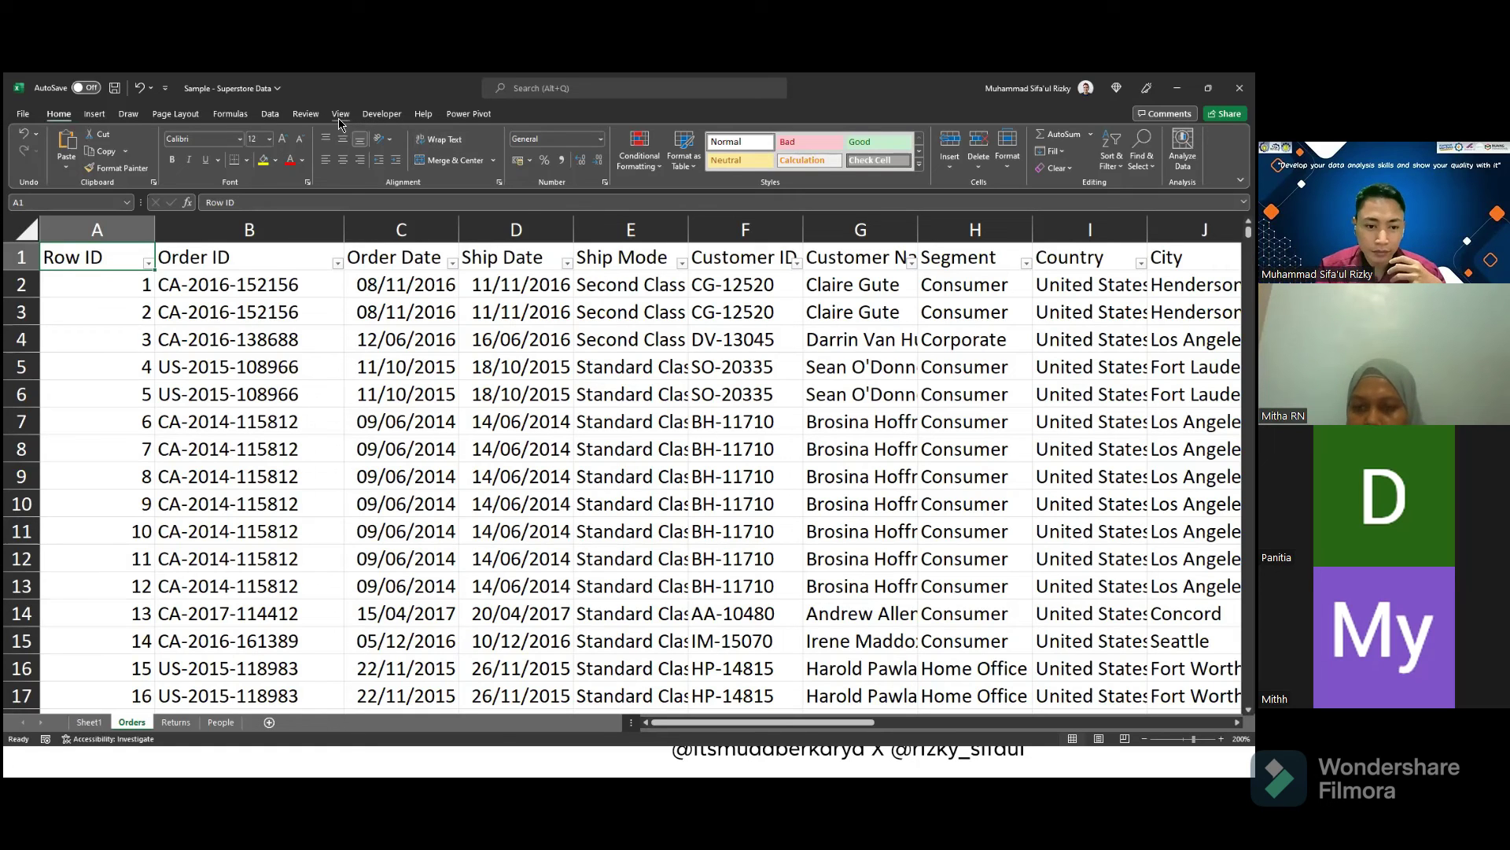
click(270, 116)
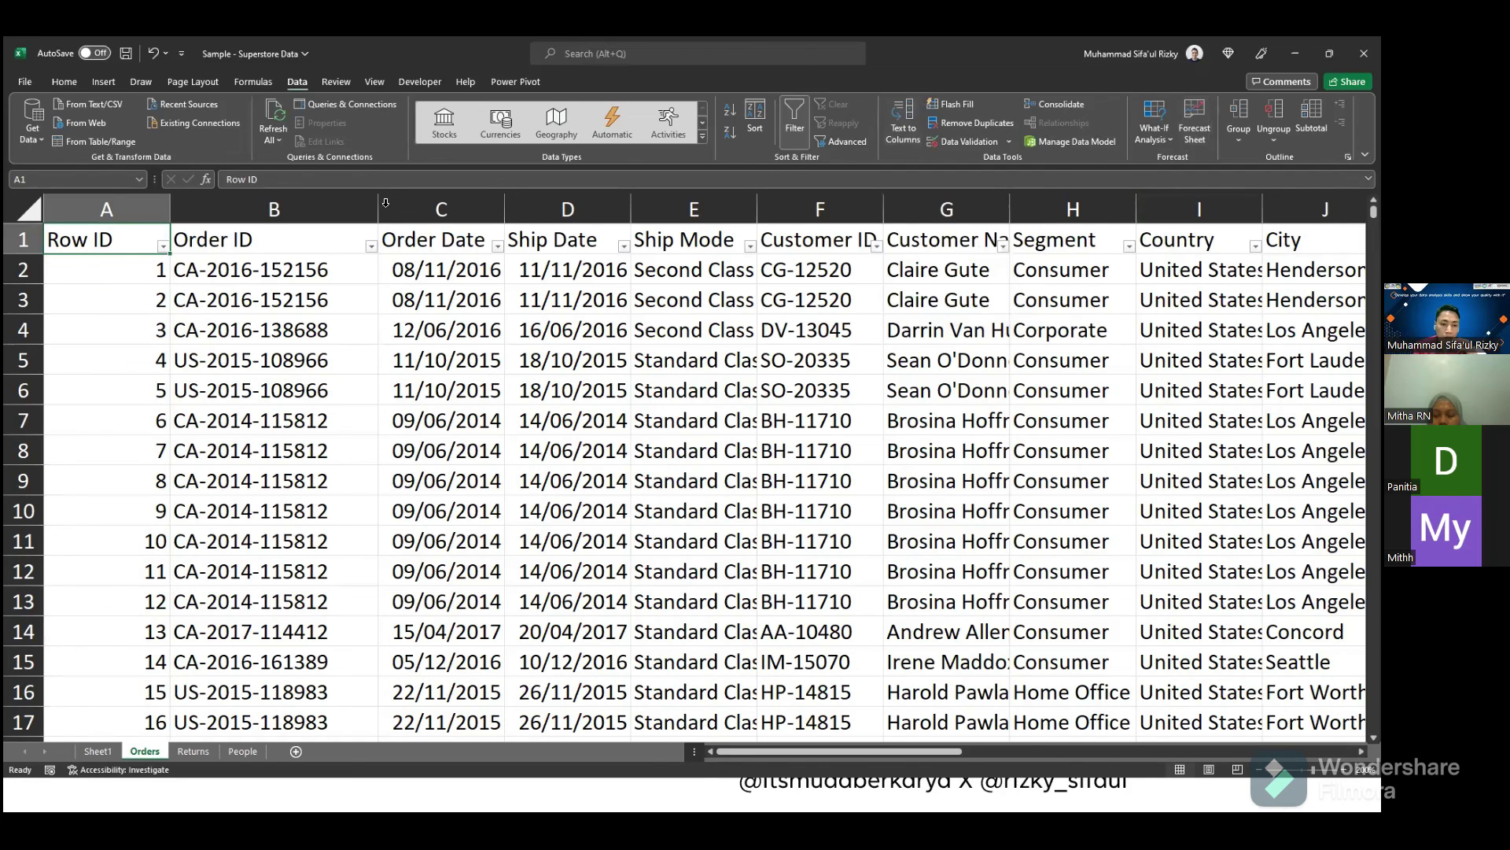
click(64, 81)
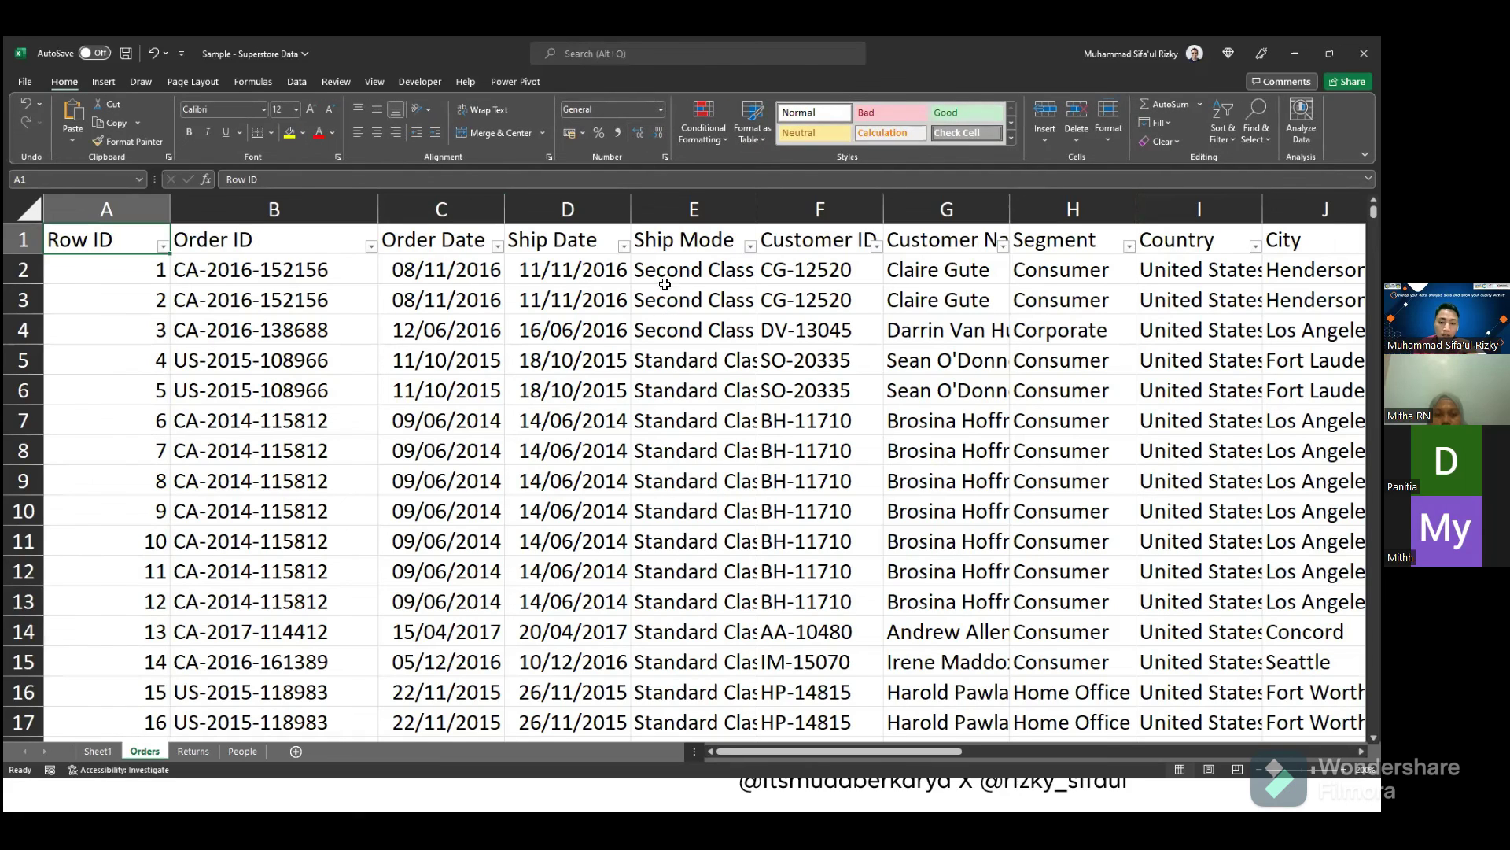
click(925, 363)
click(611, 397)
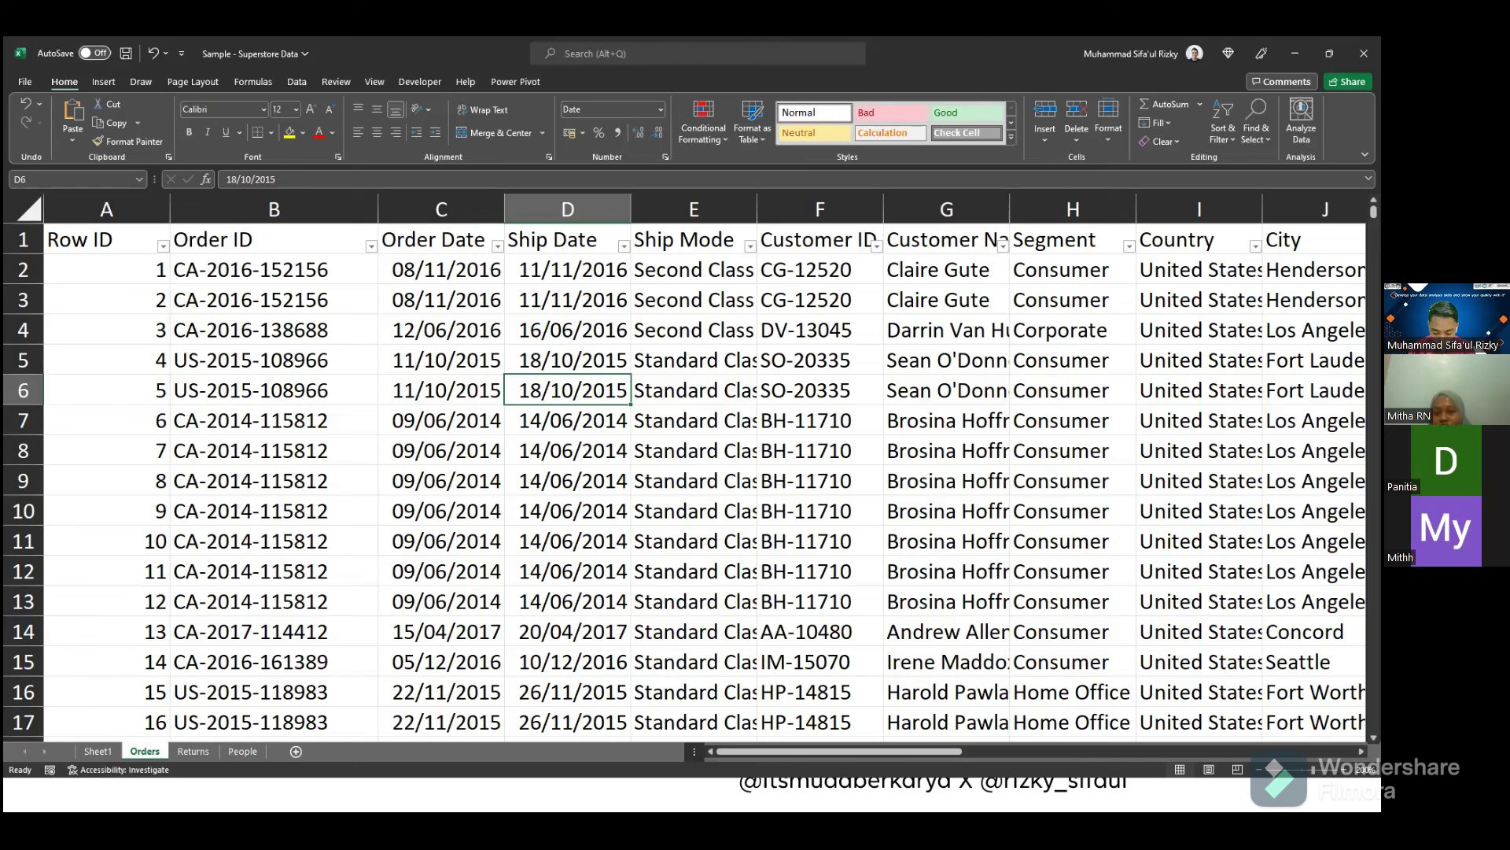
key(alt+Tab)
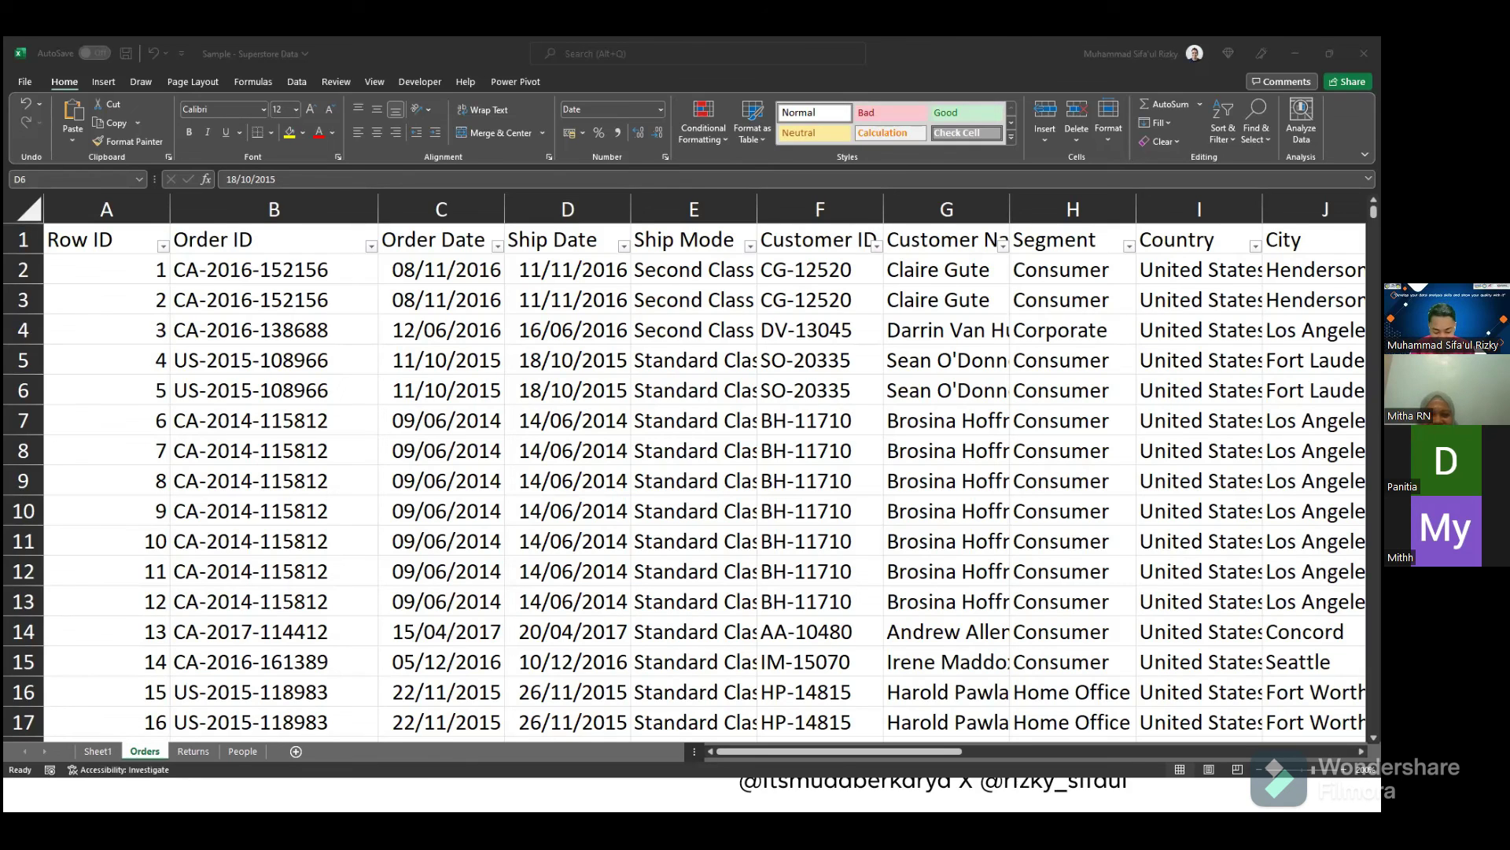
- Add "Excel 365" to the tool list in Y11, directly below Google Sheet
click(890, 752)
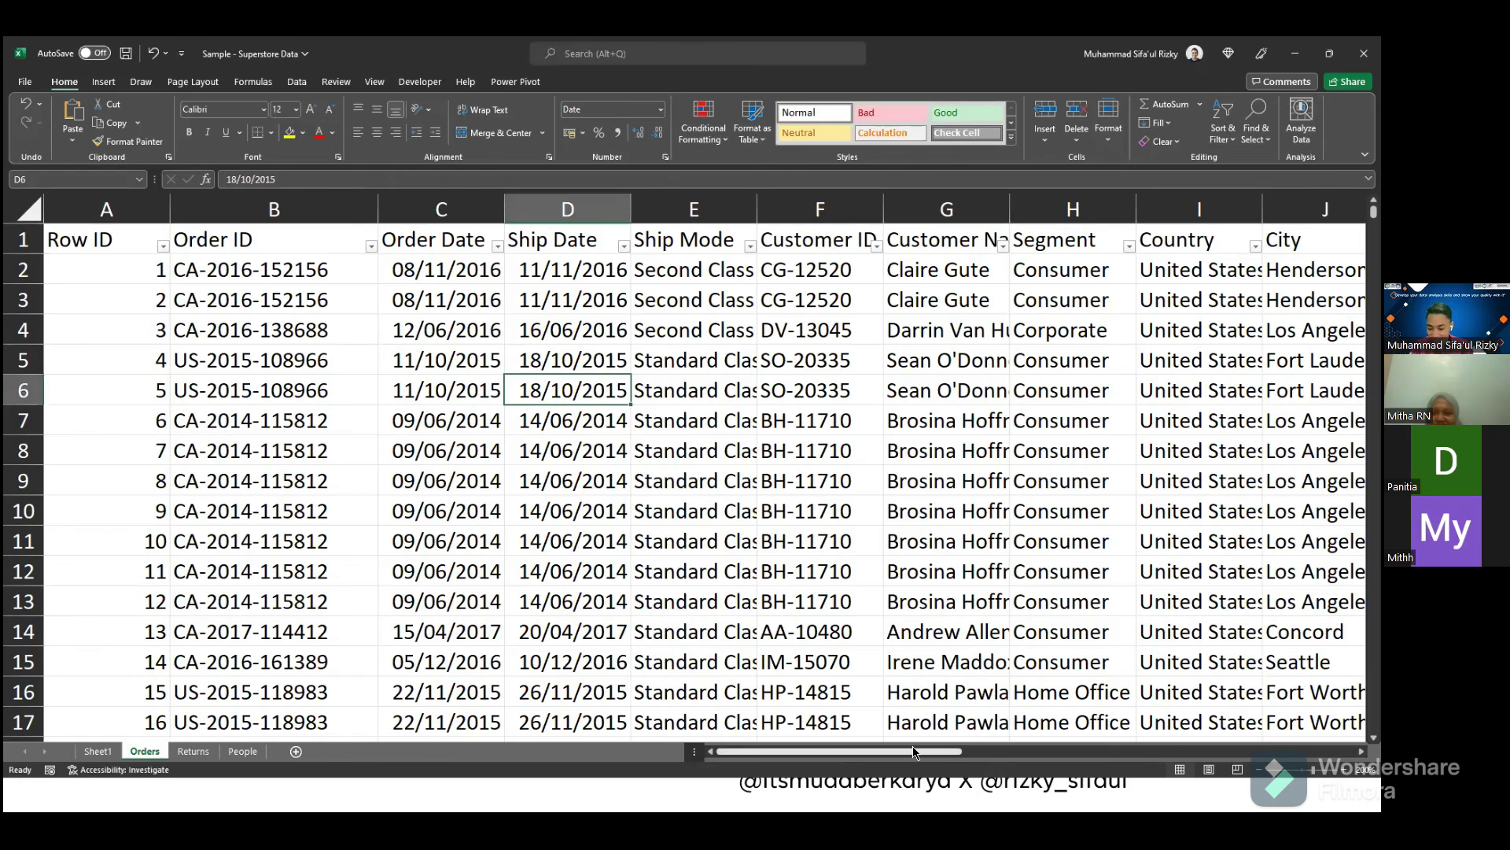
click(1170, 751)
drag(1169, 757, 1318, 751)
click(1133, 268)
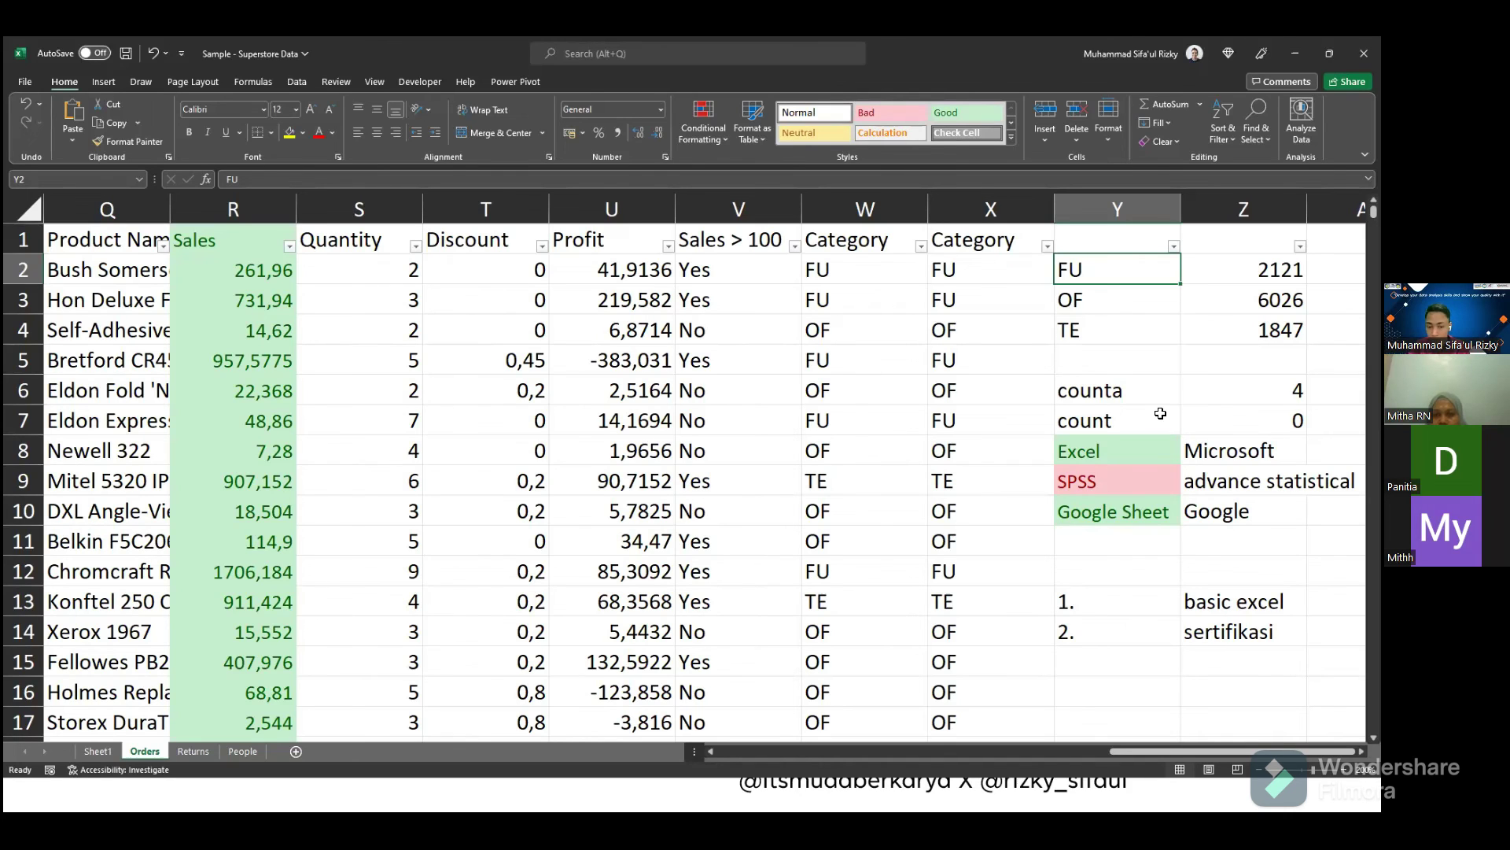
click(1159, 548)
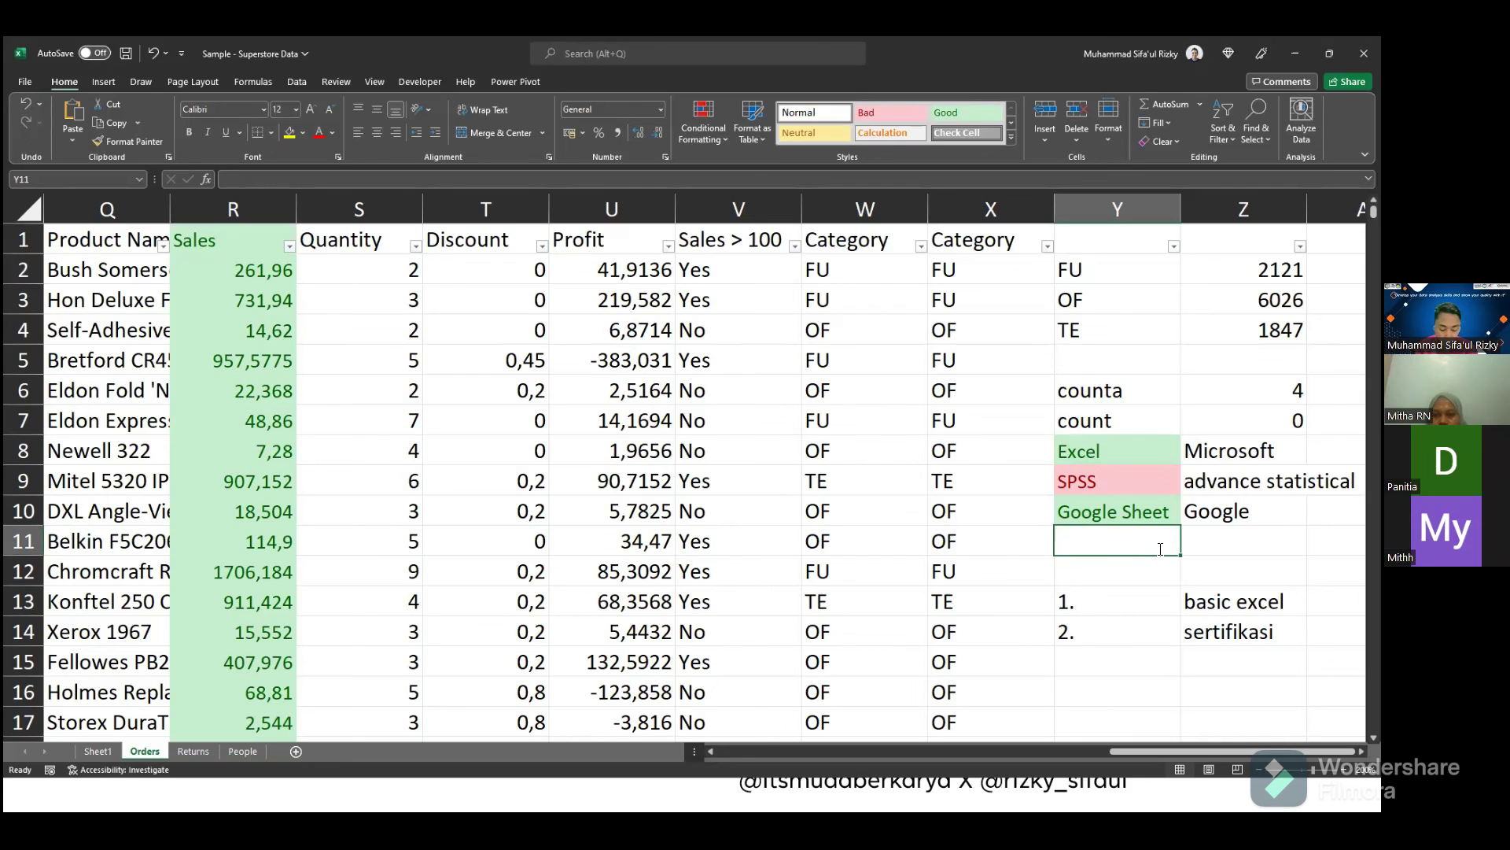
text(Excel 365)
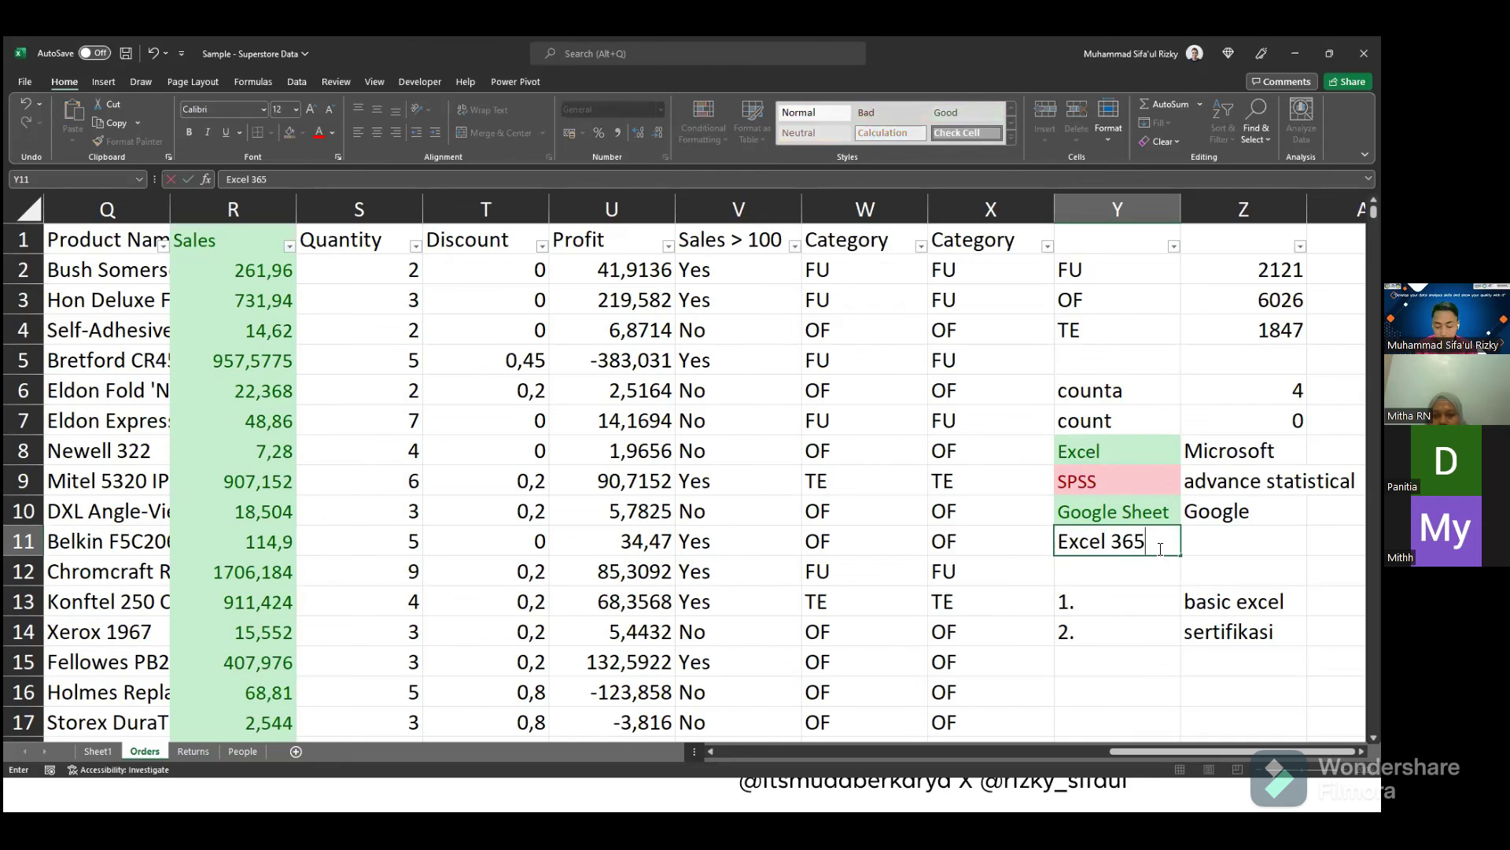
key(Return)
click(1160, 548)
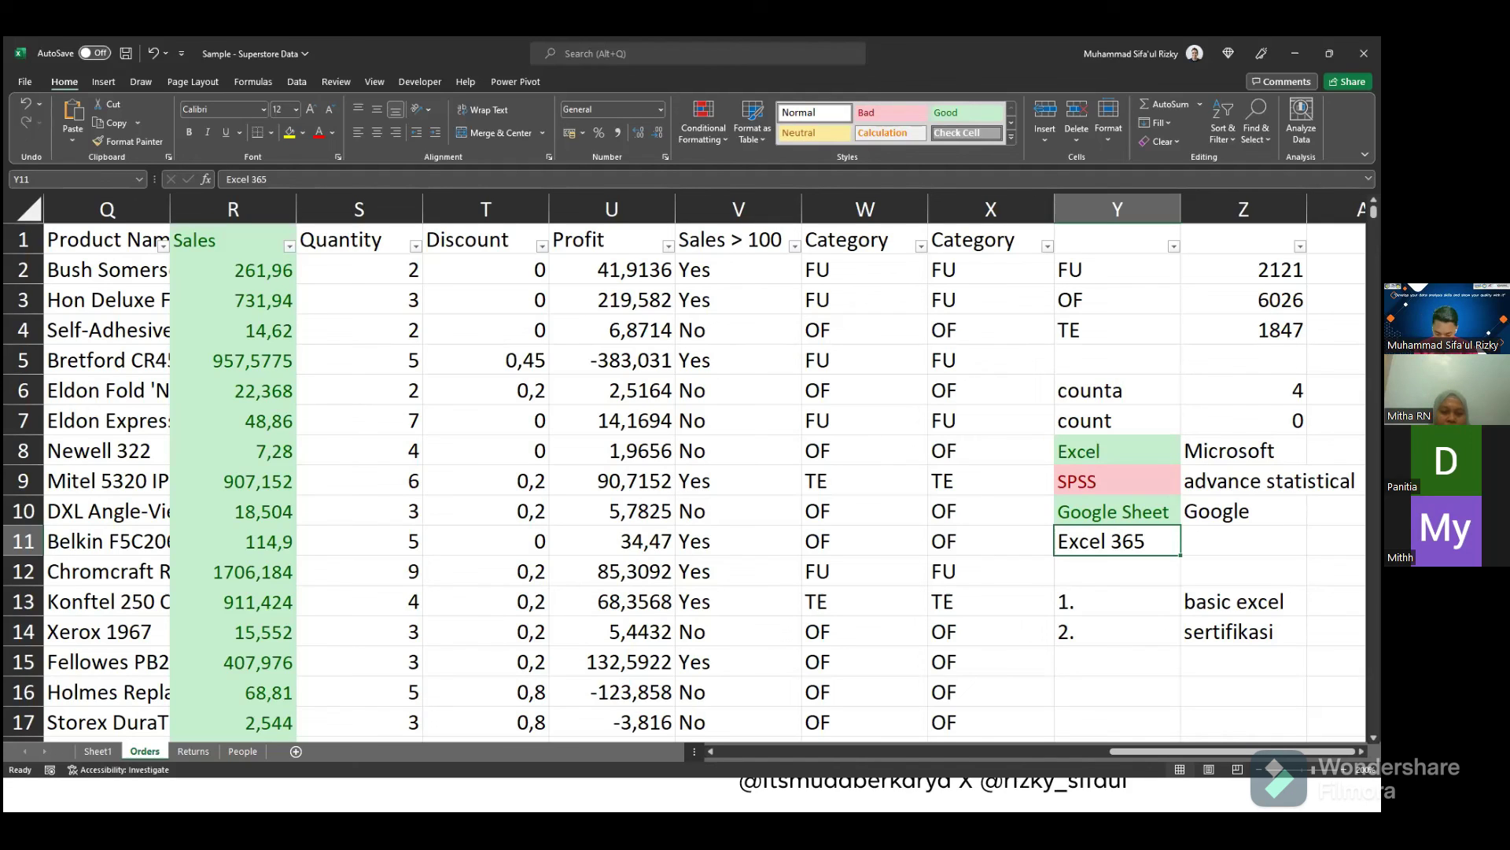
key(alt+Tab)
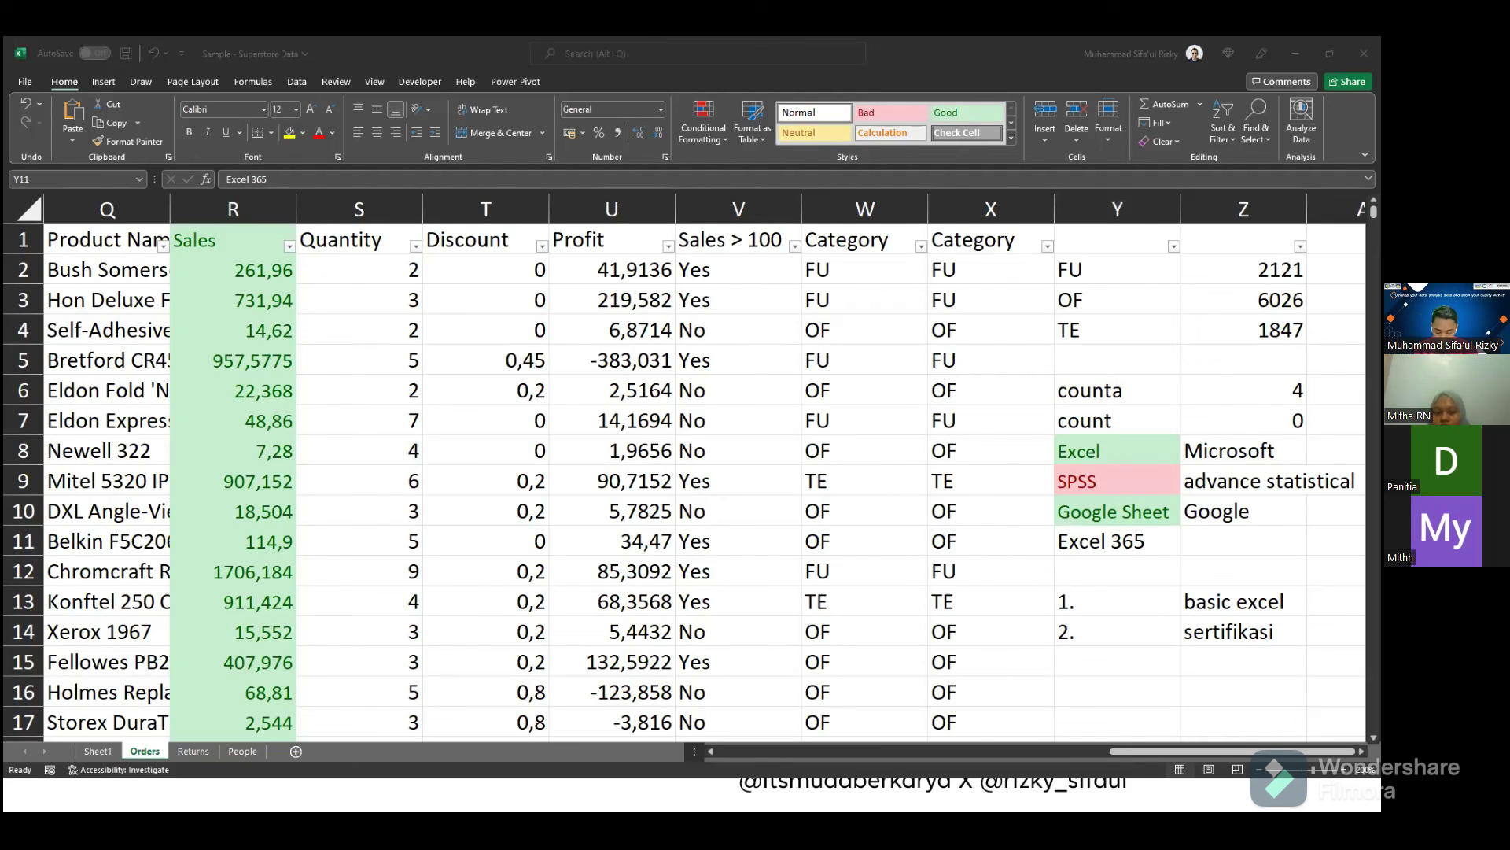